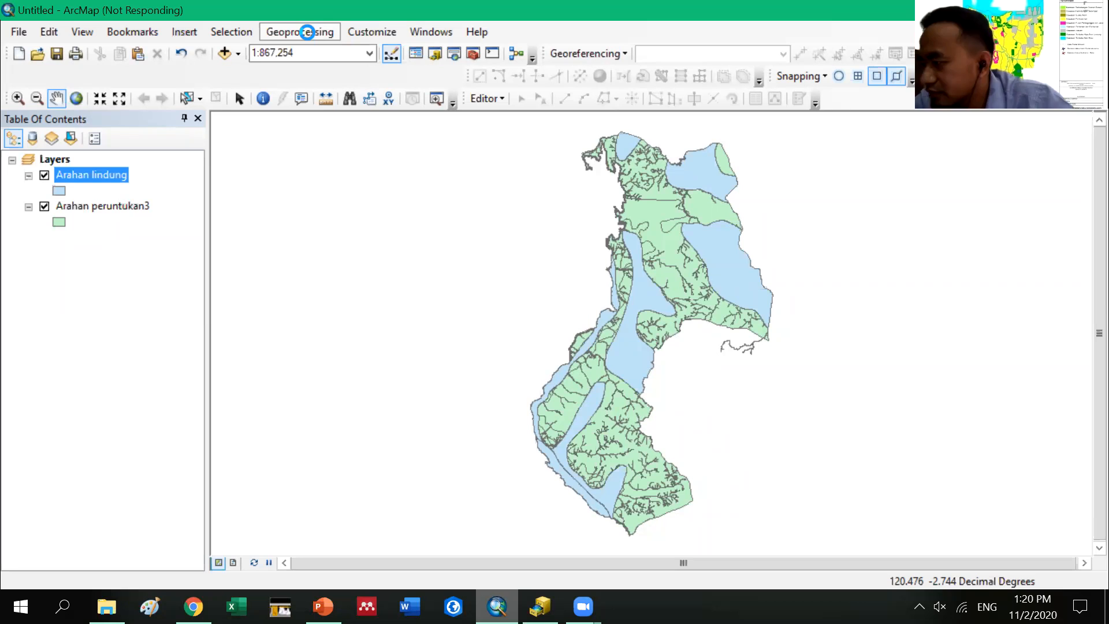
# Start the Union geoprocessing tool with the Arahan lindung and Arahan peruntukan3 layers as input features
pyautogui.click(307, 32)
pyautogui.click(304, 31)
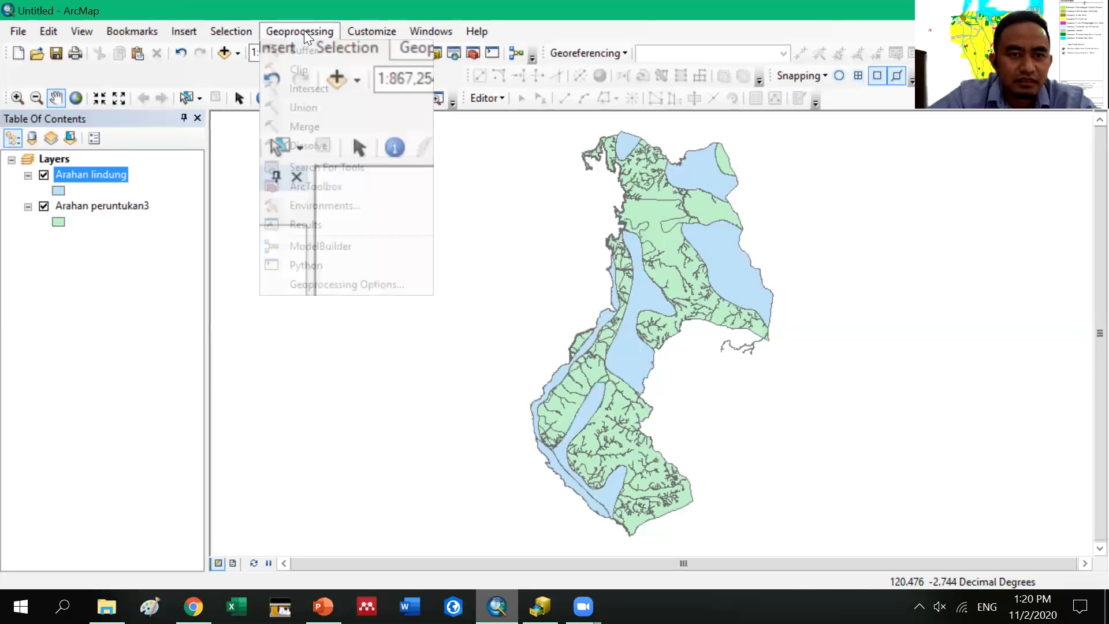
pyautogui.click(315, 106)
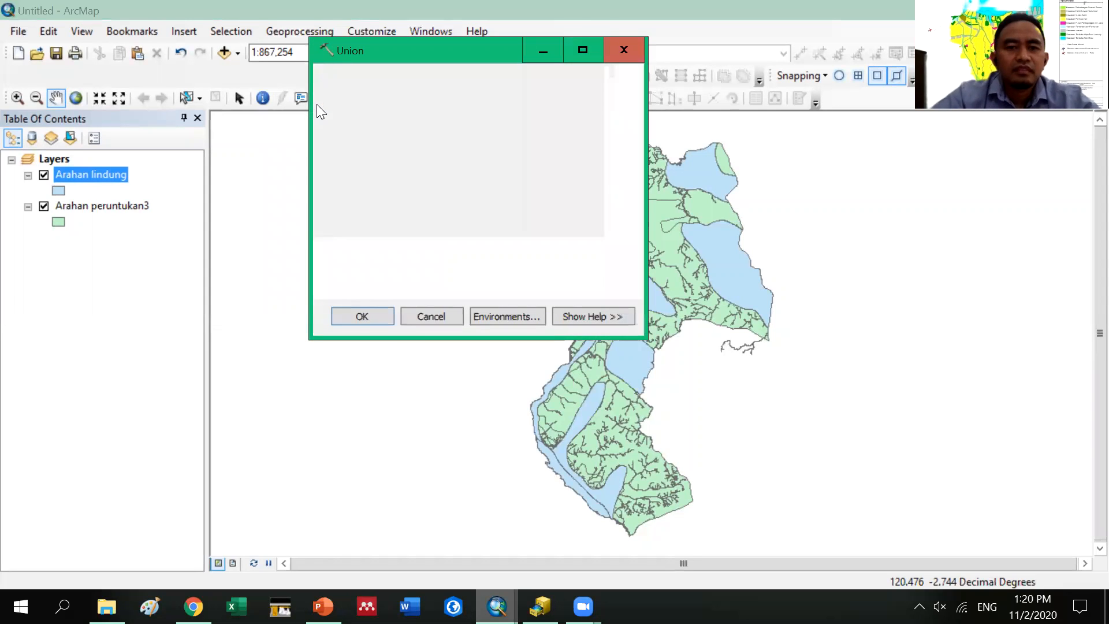
pyautogui.click(88, 173)
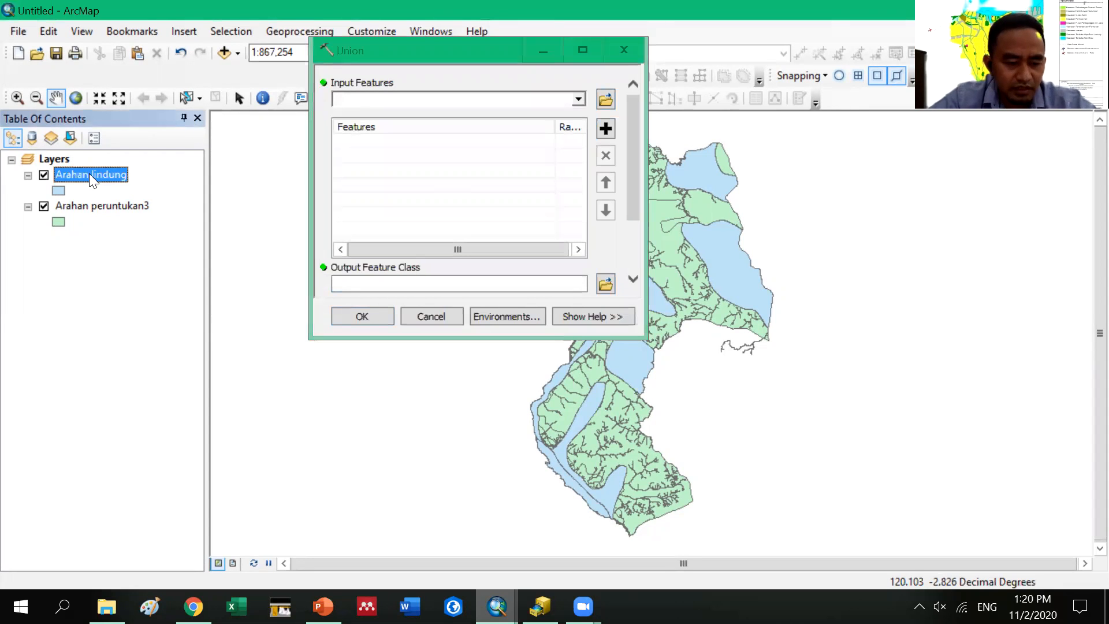
pyautogui.keyDown('shift'); pyautogui.click(95, 207); pyautogui.keyUp('shift')
pyautogui.moveTo(97, 181); pyautogui.dragTo(417, 114)
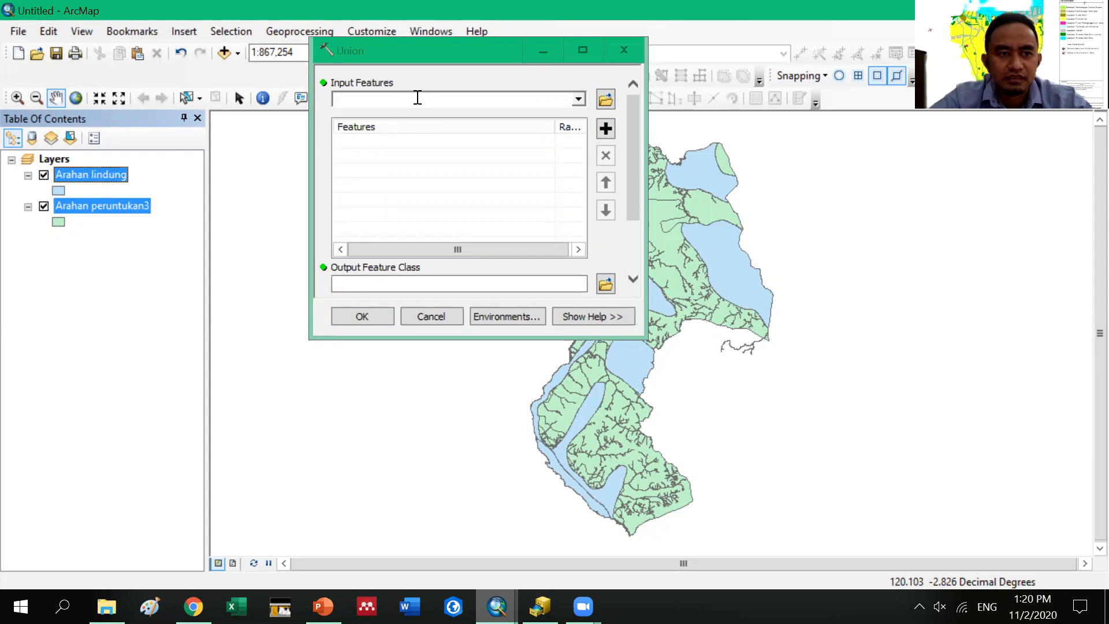
pyautogui.moveTo(108, 171); pyautogui.dragTo(410, 95)
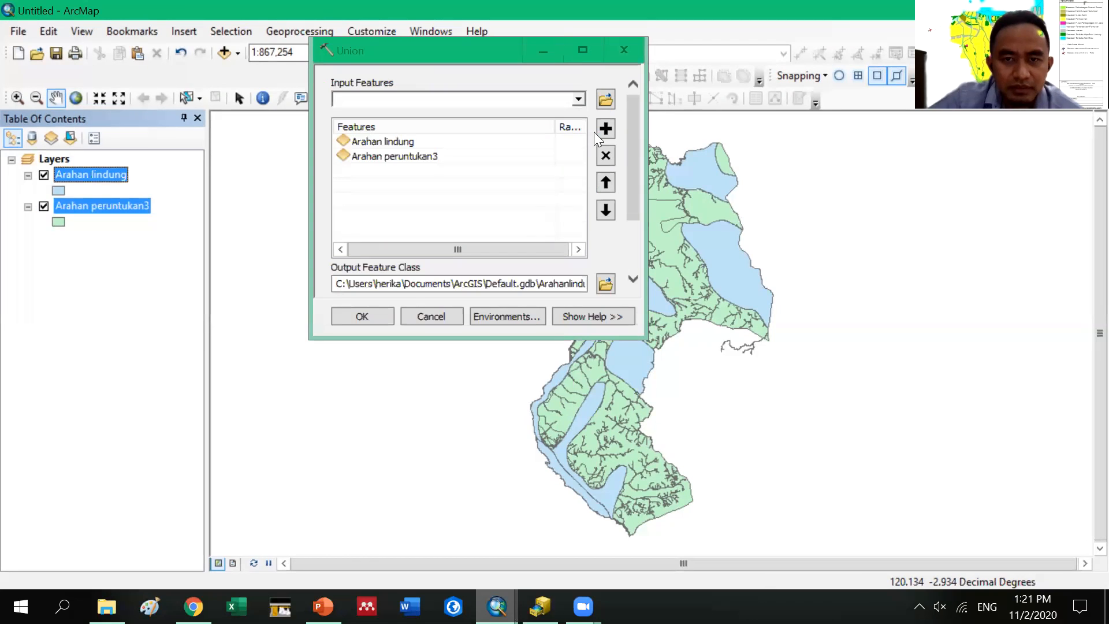
# Choose the Trash folder under Kelas A, ANALISIS LANJUTAN (1), HASIL as the location for the Union output feature class
pyautogui.moveTo(630, 192); pyautogui.dragTo(625, 227)
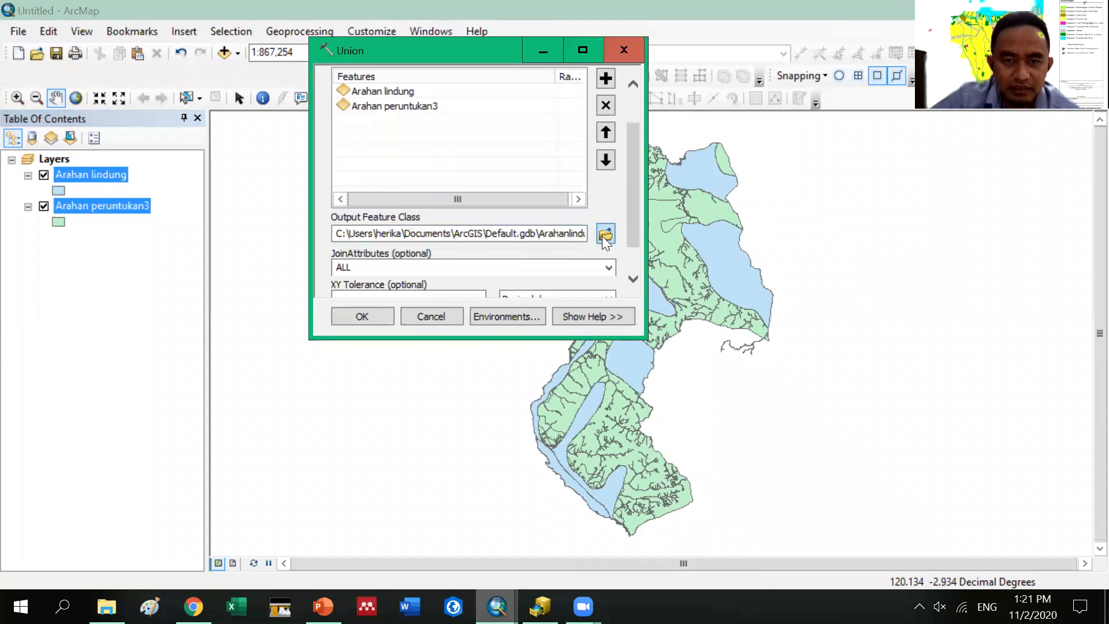
pyautogui.click(605, 234)
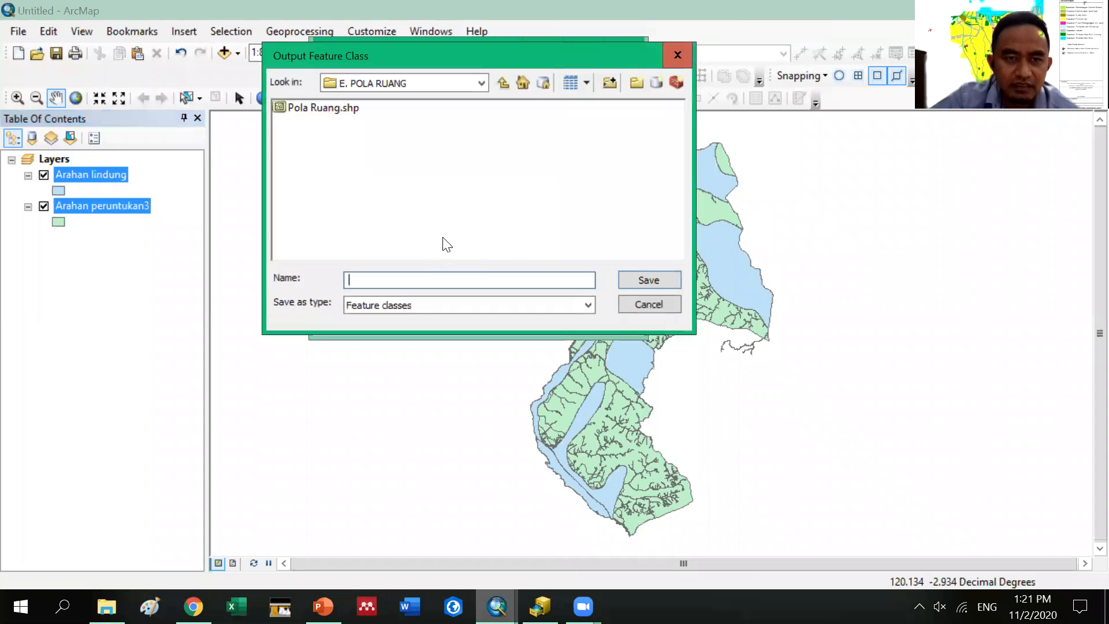
pyautogui.click(441, 82)
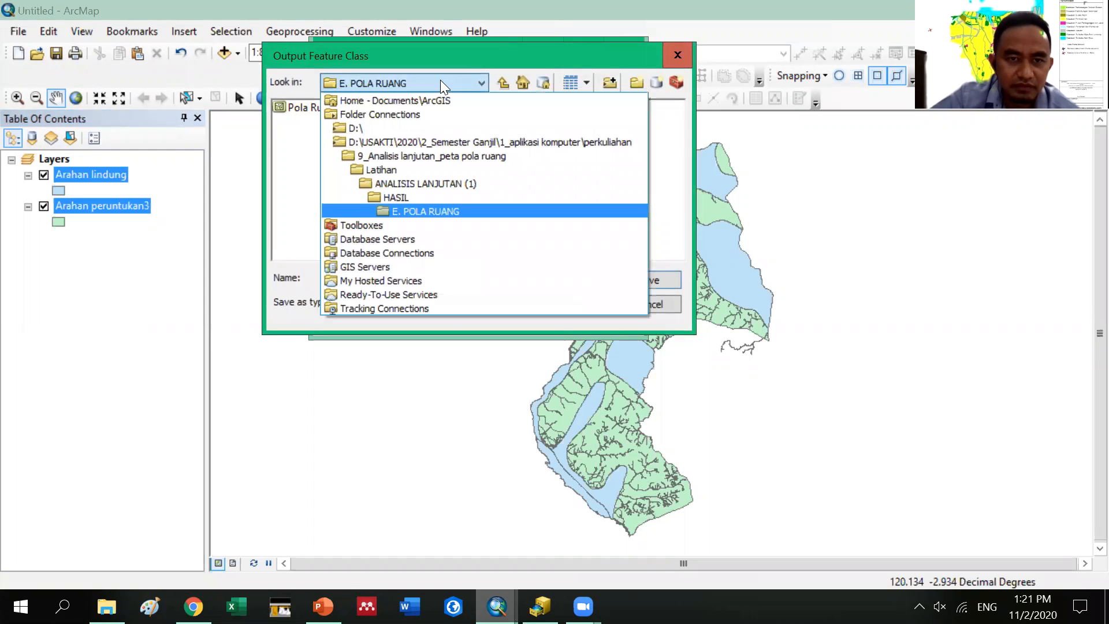
pyautogui.click(441, 156)
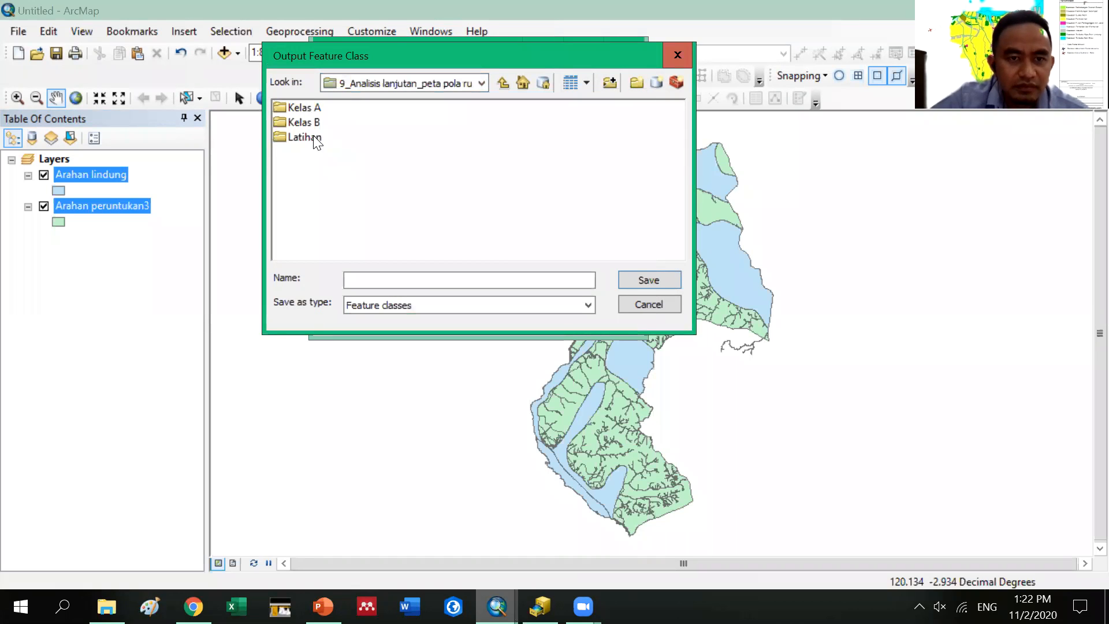
pyautogui.doubleClick(315, 107)
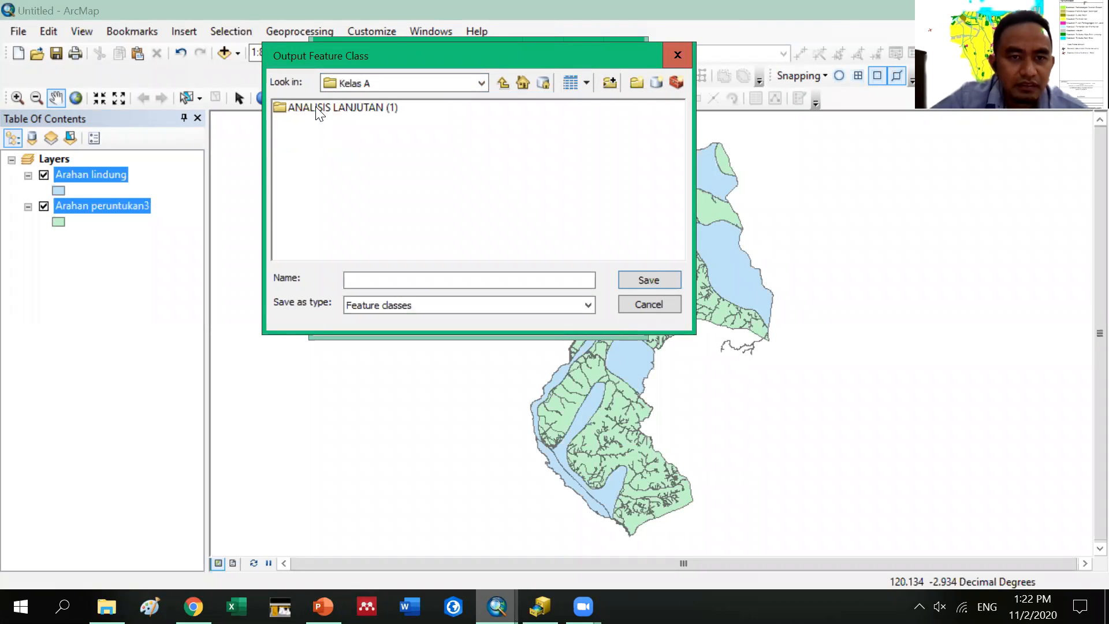
pyautogui.doubleClick(316, 108)
pyautogui.doubleClick(304, 121)
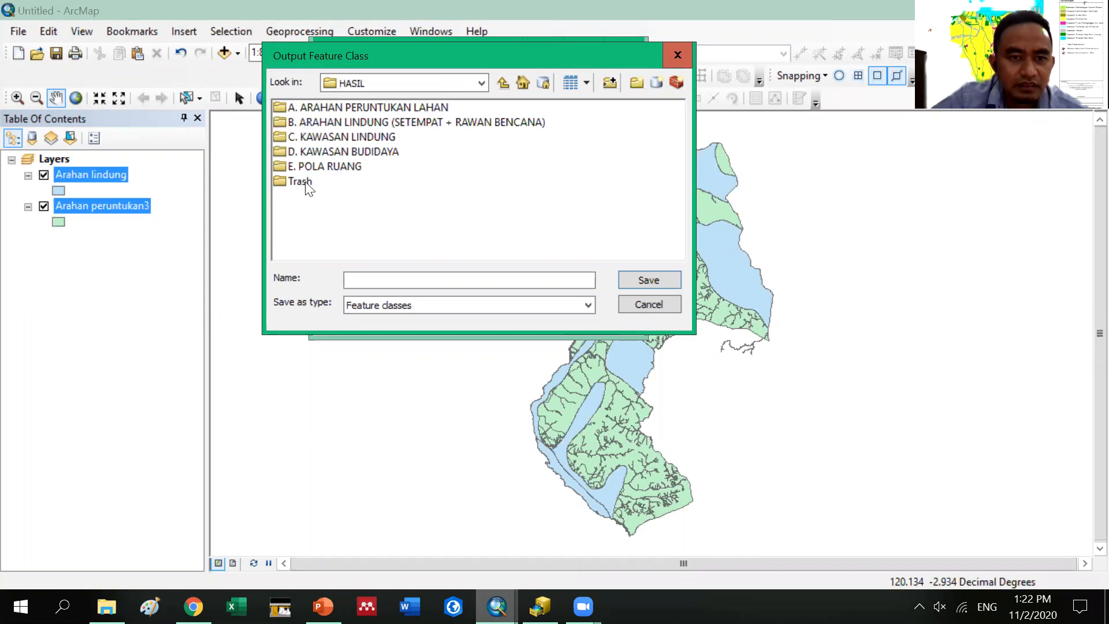
pyautogui.doubleClick(306, 183)
# Name the output feature class "Union arahan lindung dan peruntukan" and run the Union with all attributes joined and gaps allowed
pyautogui.click(359, 277)
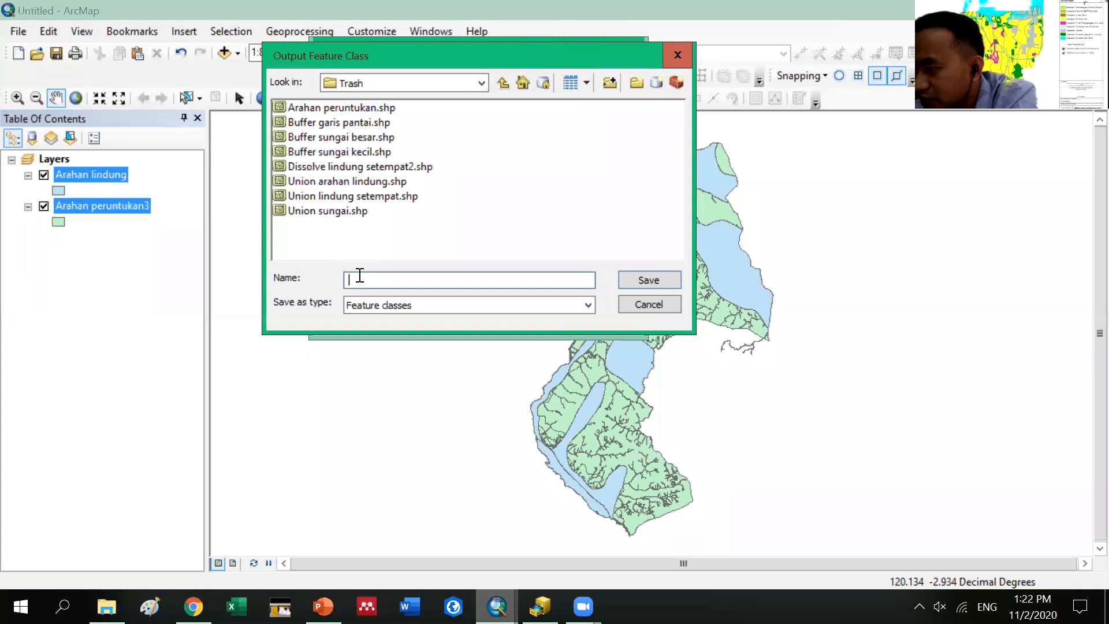
pyautogui.write('U')
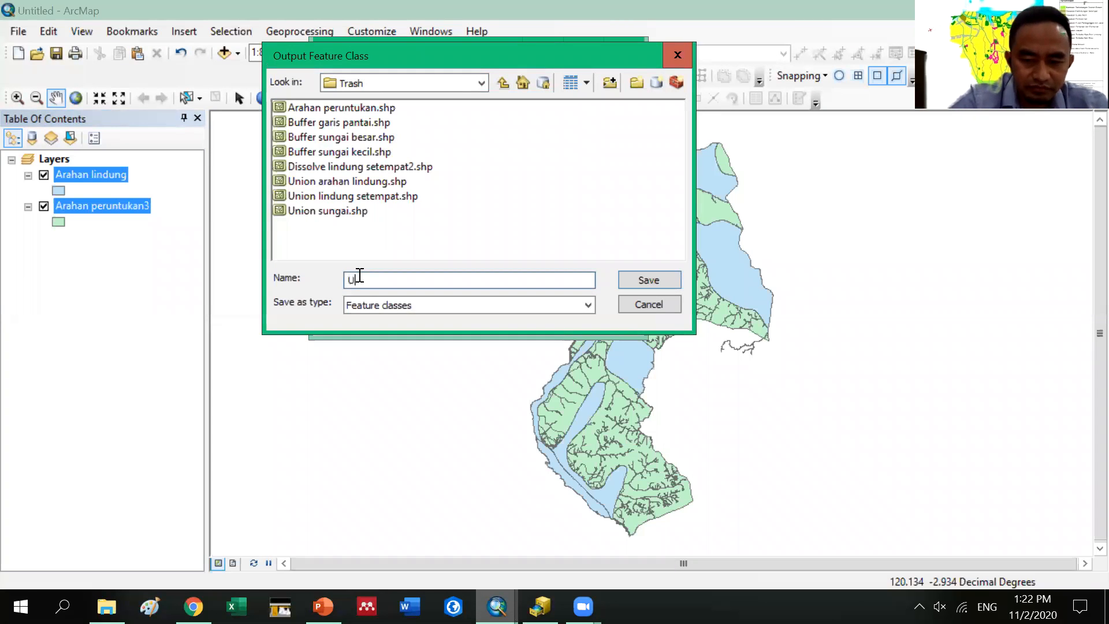
pyautogui.write('nion arahan ')
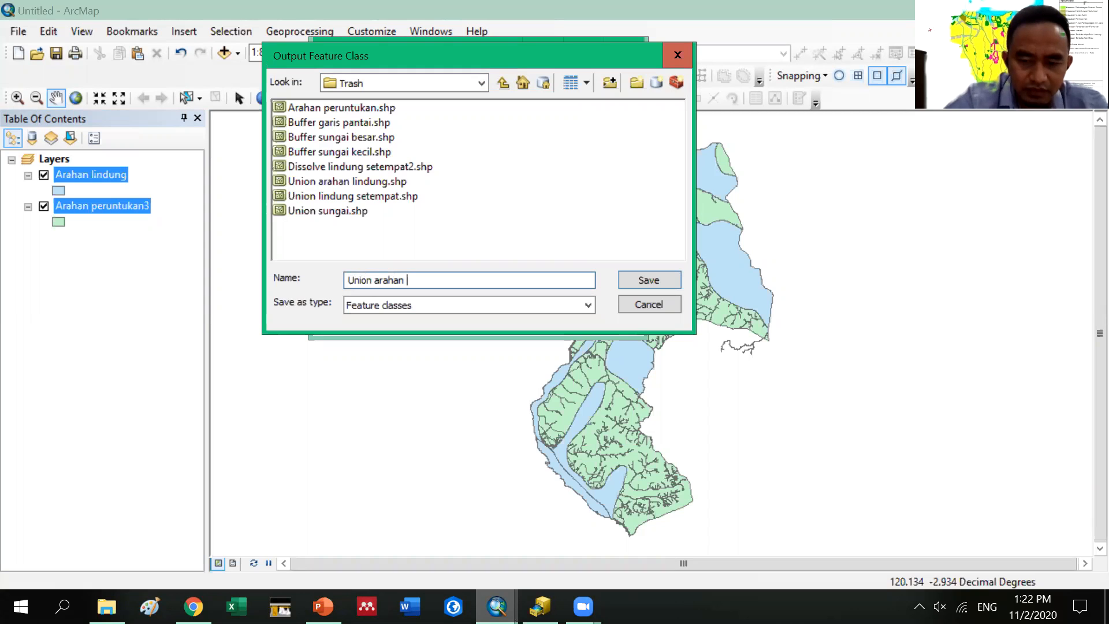
pyautogui.write('lindung')
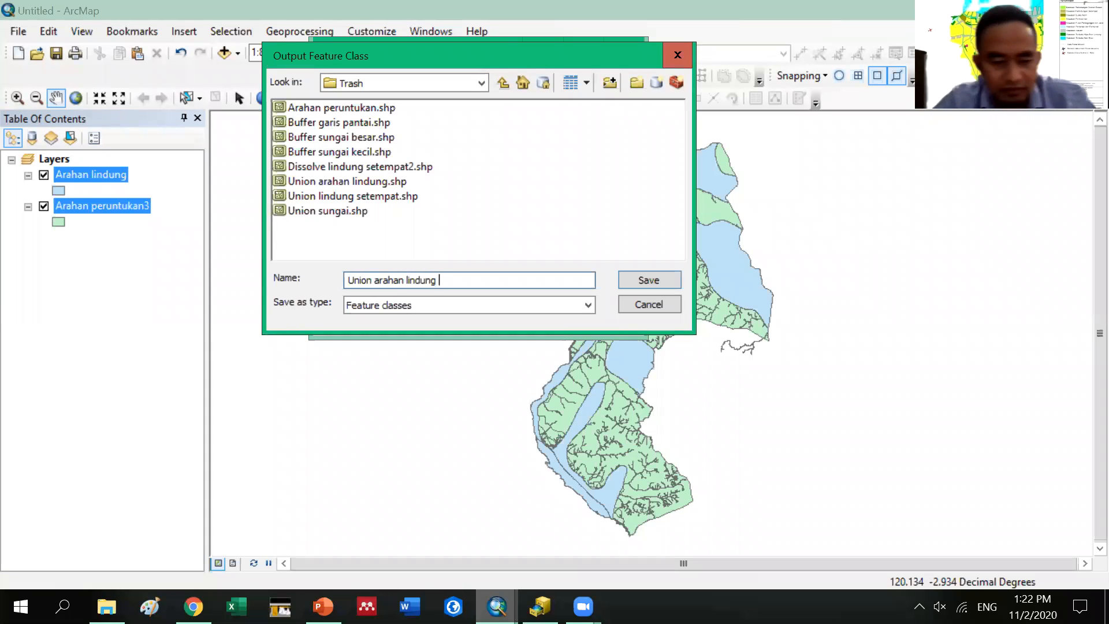
pyautogui.write(' dan peruntukan')
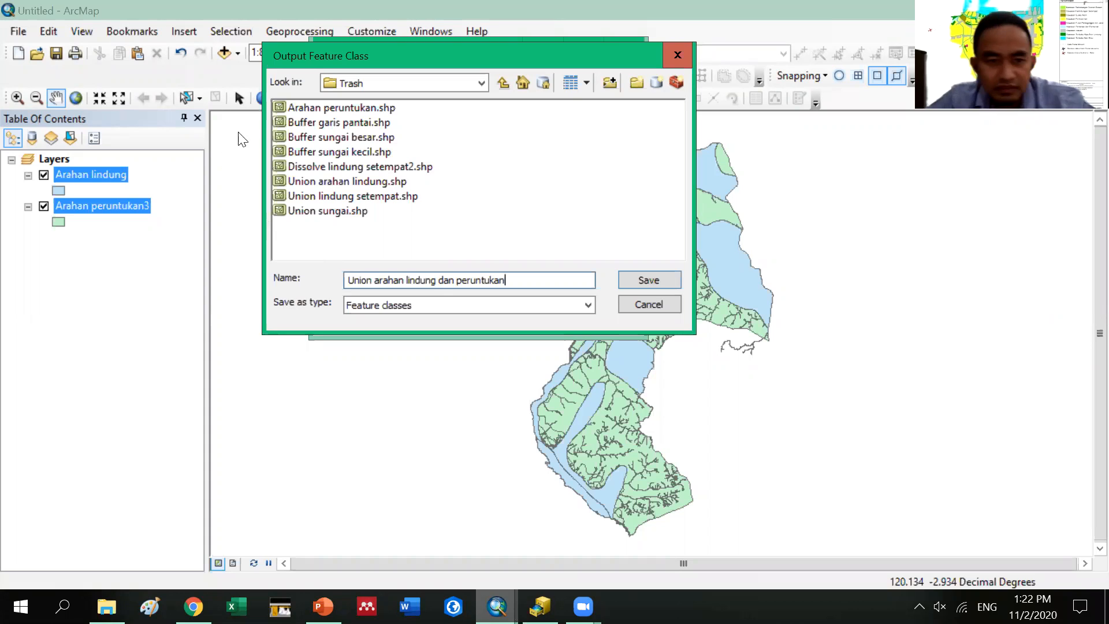
pyautogui.click(630, 277)
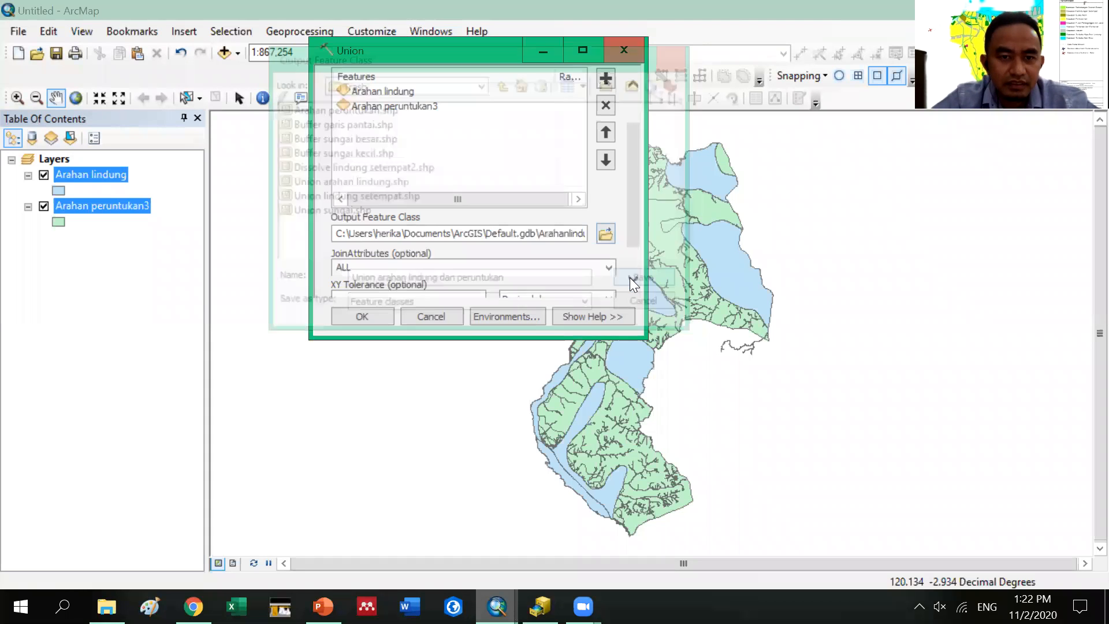
pyautogui.moveTo(636, 177); pyautogui.dragTo(636, 222)
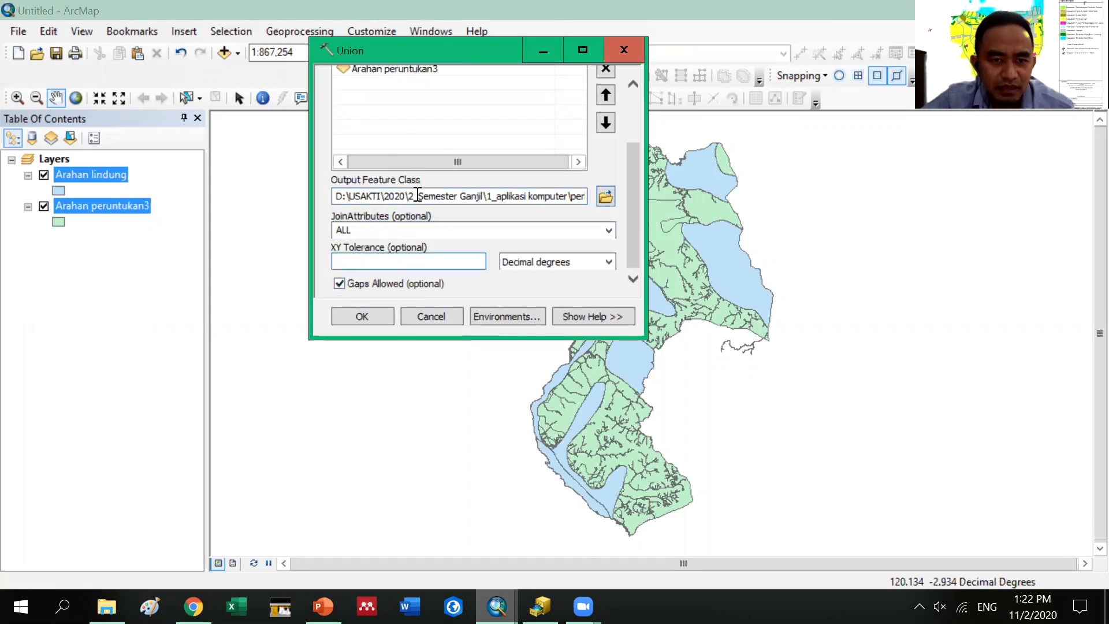
pyautogui.click(377, 316)
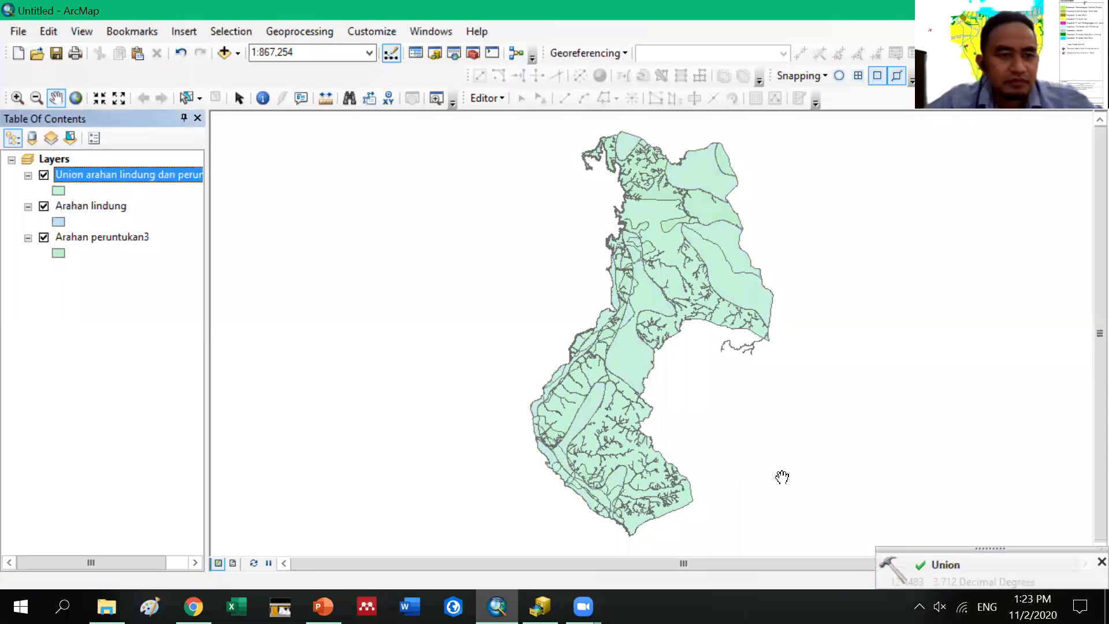
# Hide the Arahan lindung and Arahan peruntukan3 layers and show the union layer's attribute table maximized
pyautogui.click(44, 237)
pyautogui.click(44, 207)
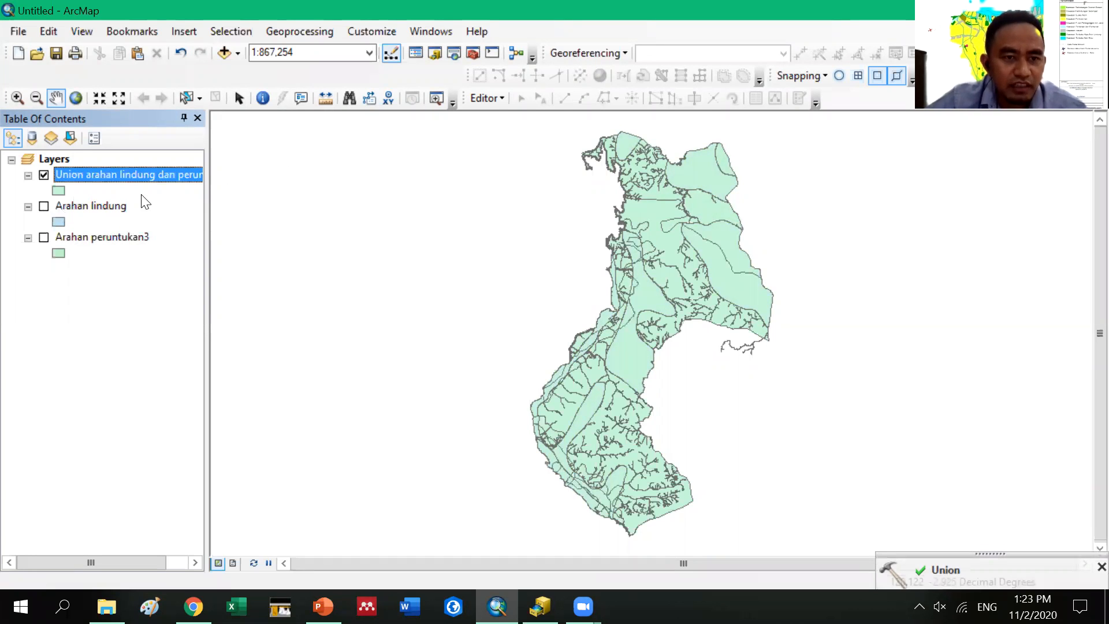
pyautogui.rightClick(152, 174)
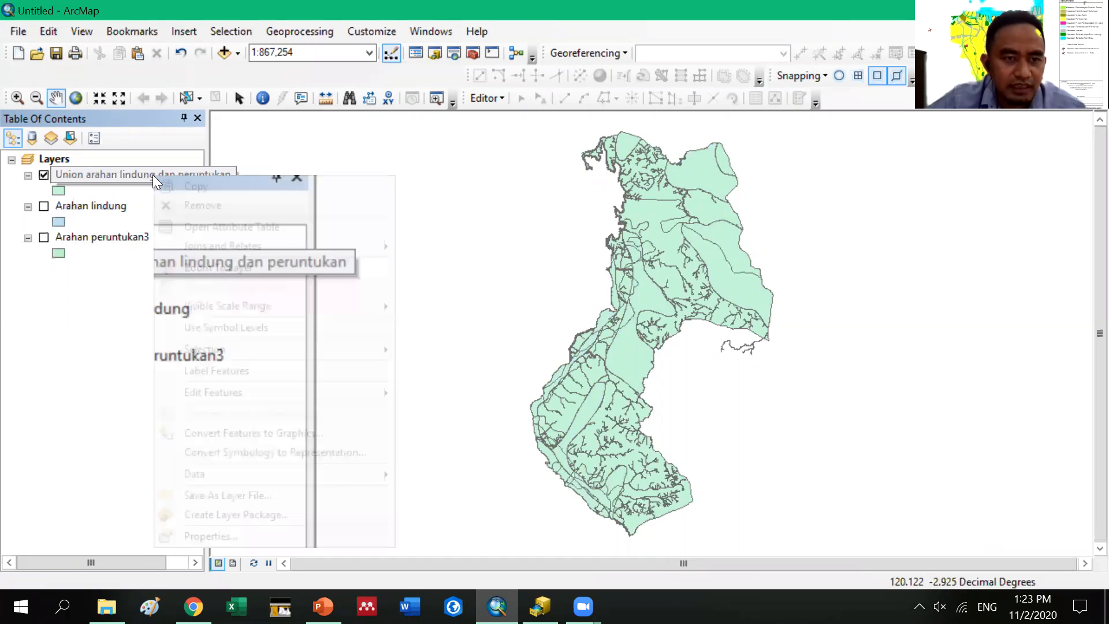
pyautogui.click(193, 227)
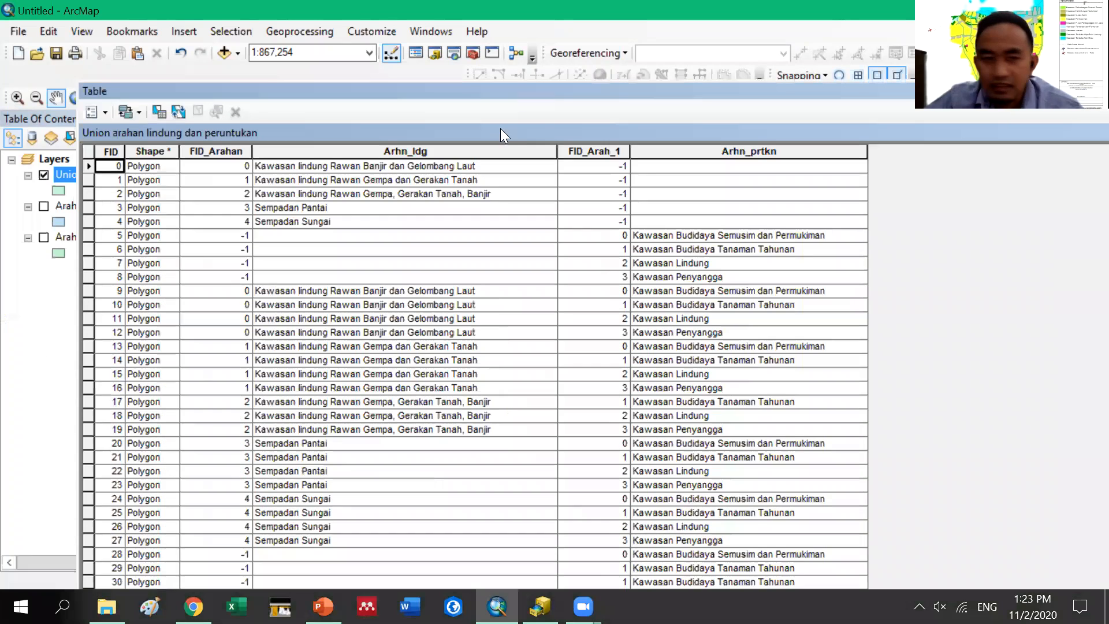
pyautogui.moveTo(502, 93); pyautogui.dragTo(904, 49)
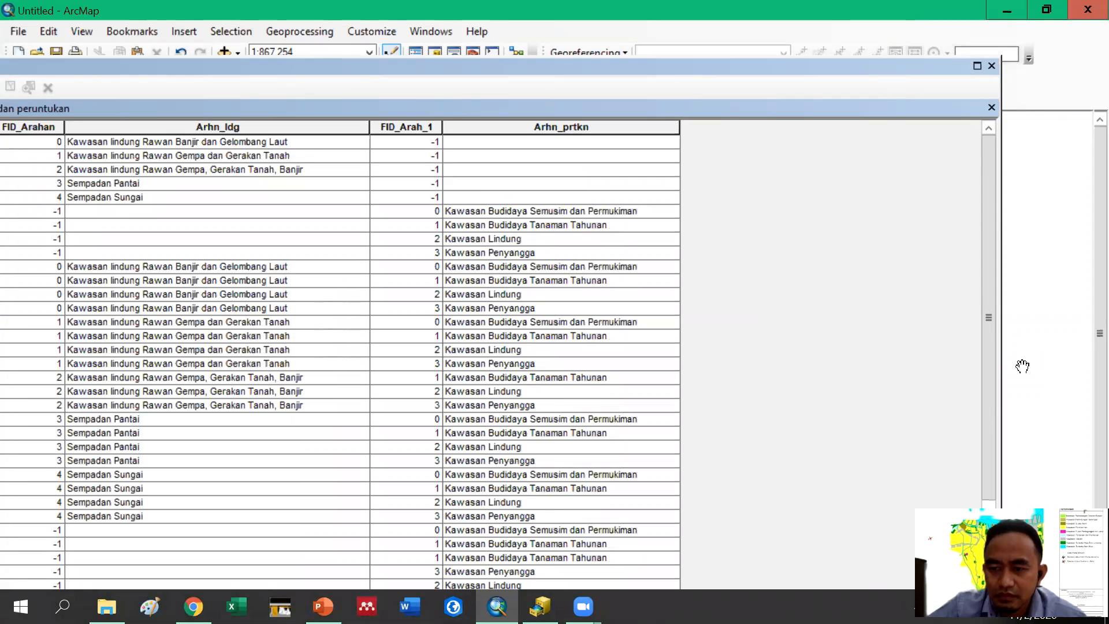
pyautogui.click(977, 66)
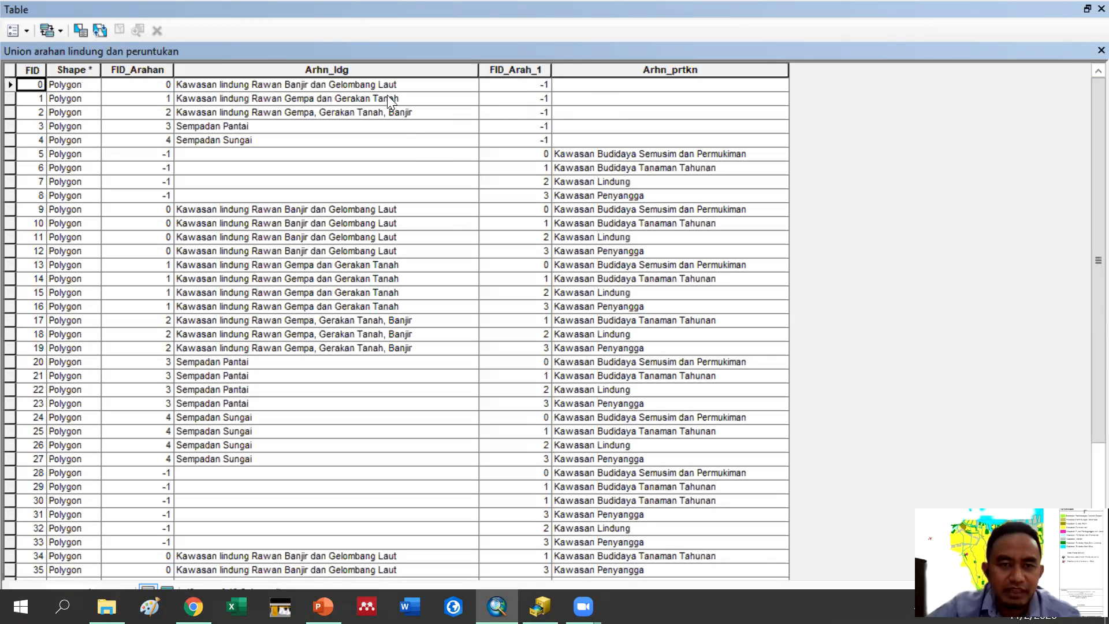
# Add a Text field named Lndg_bdidaya to the union table, accepting the shortened name Lndg_bdida
pyautogui.click(30, 31)
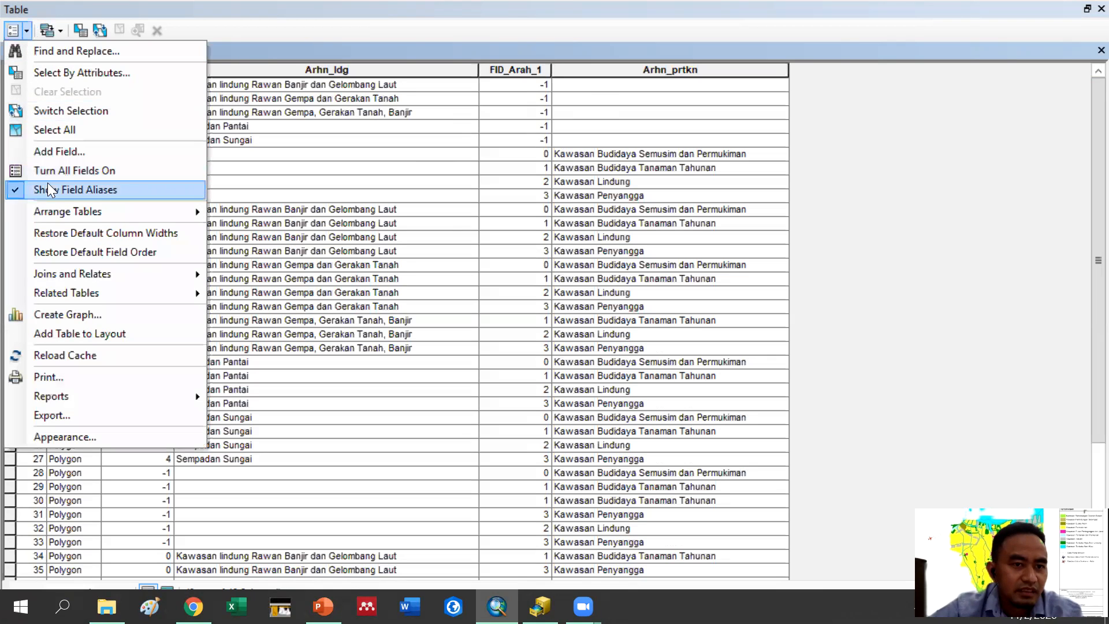
pyautogui.click(48, 152)
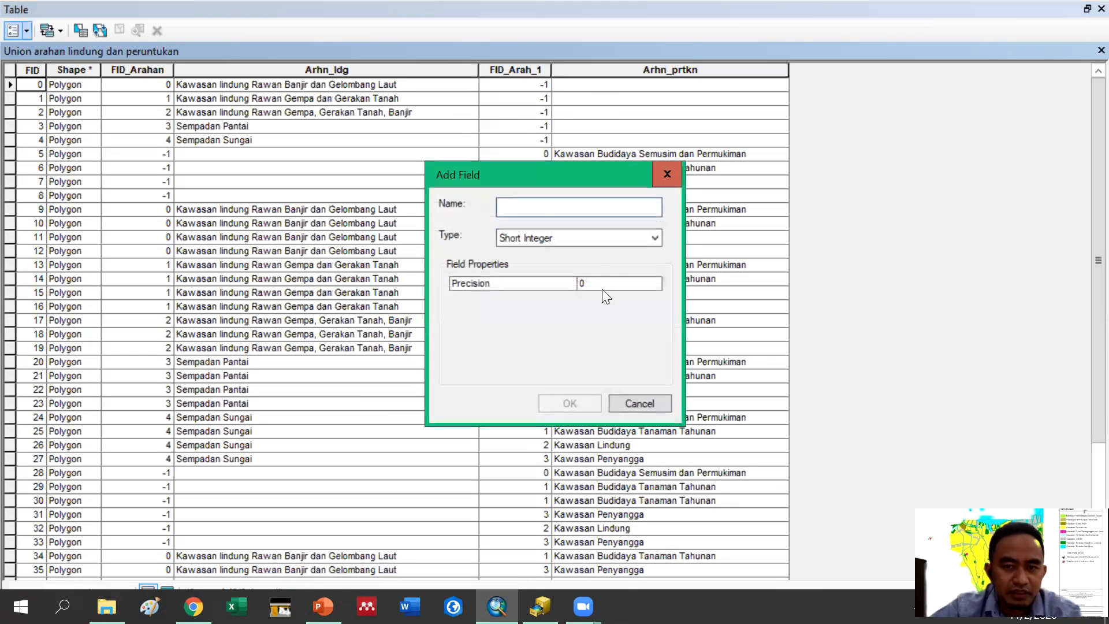
pyautogui.write('L')
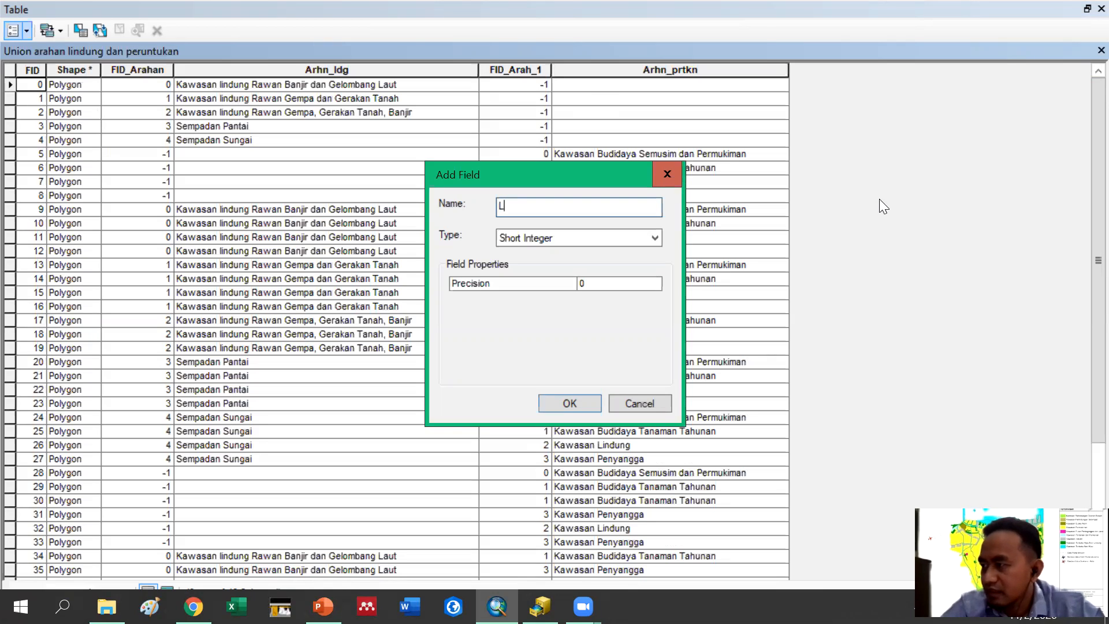
pyautogui.write('ndg')
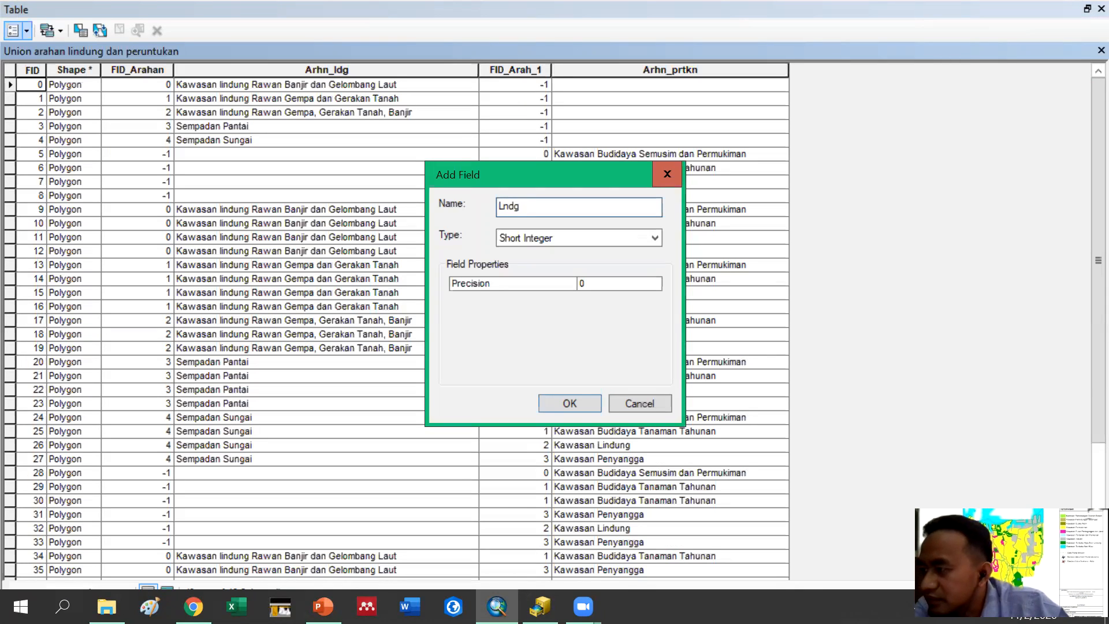
pyautogui.write('_b')
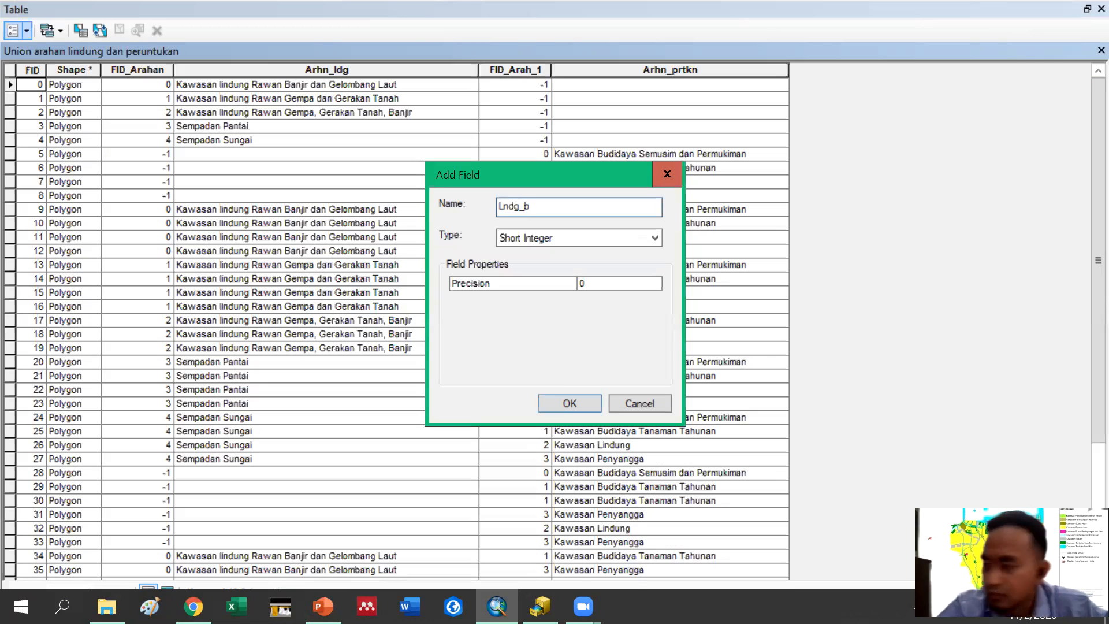
pyautogui.write('d')
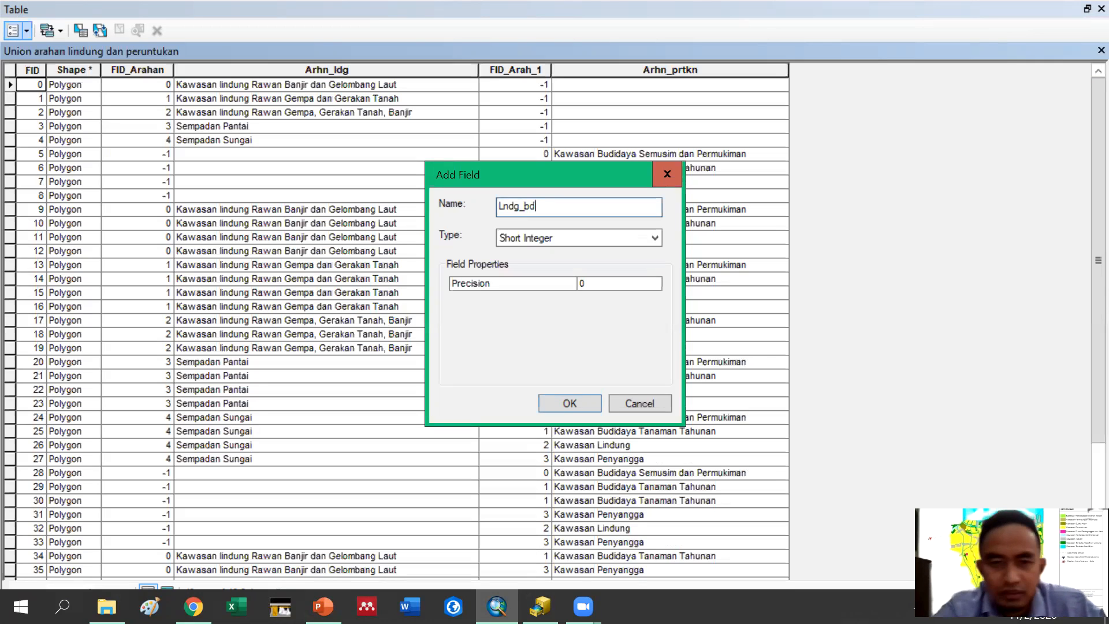
pyautogui.write('idaya')
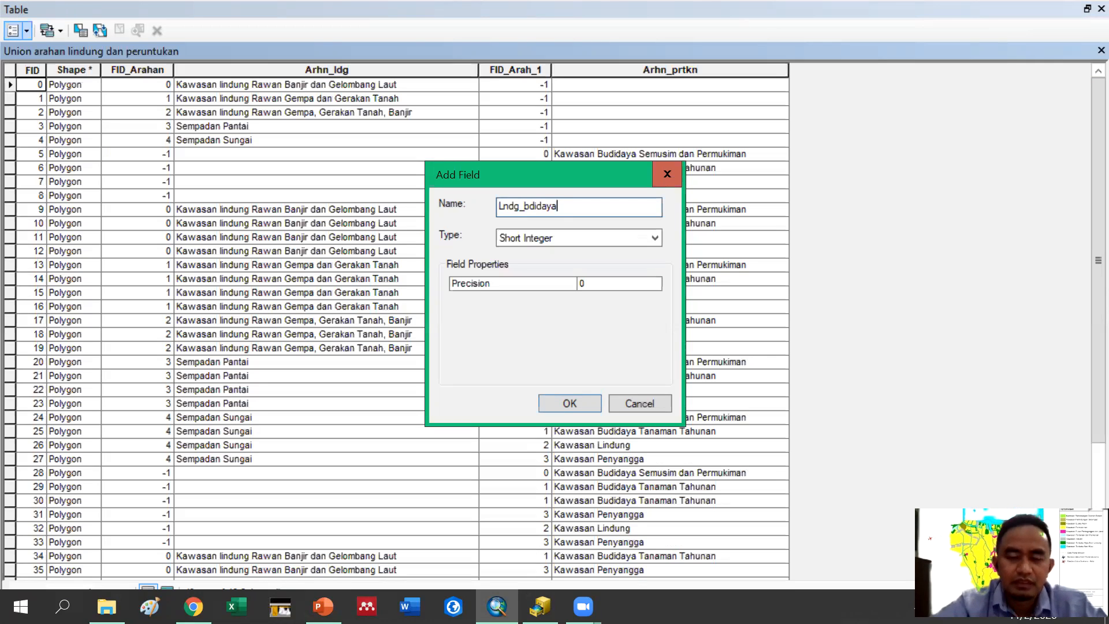
pyautogui.click(643, 237)
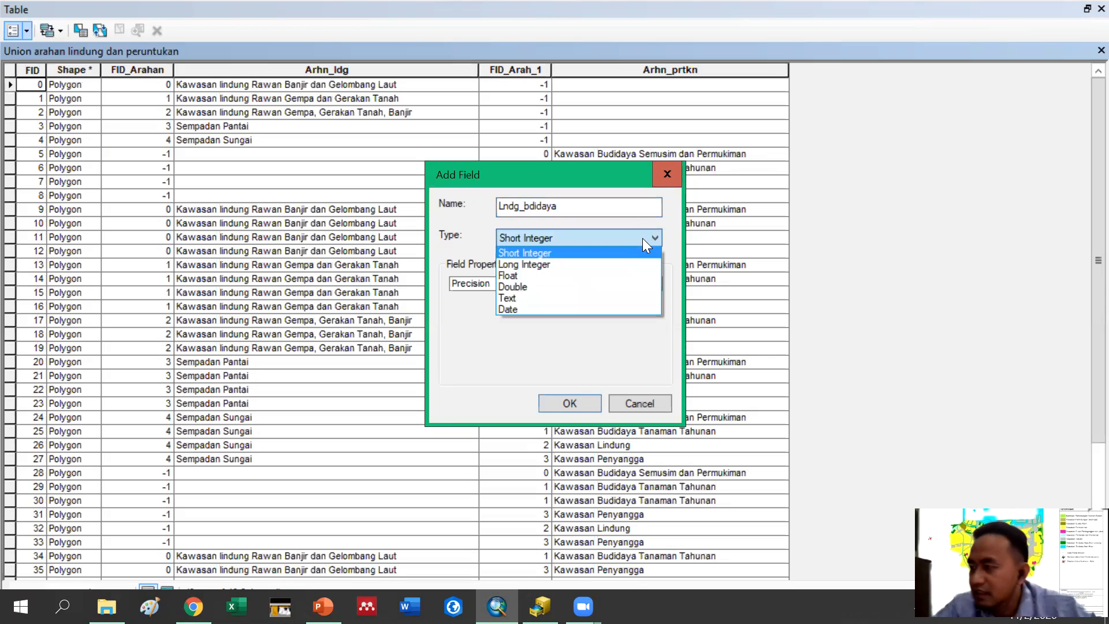
pyautogui.click(589, 298)
pyautogui.click(580, 403)
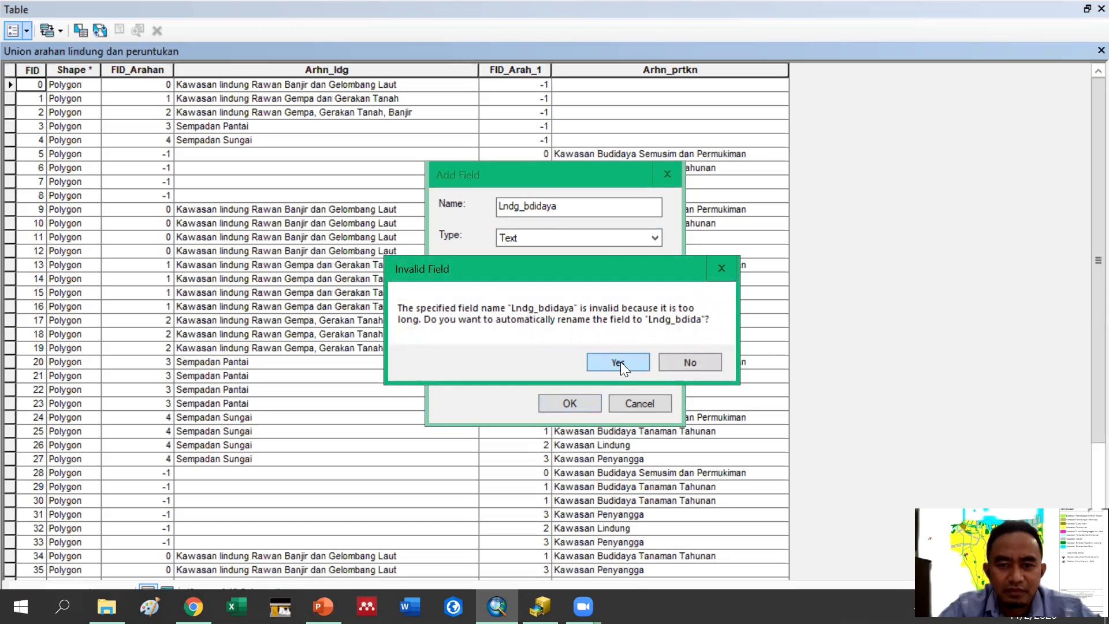
pyautogui.click(619, 363)
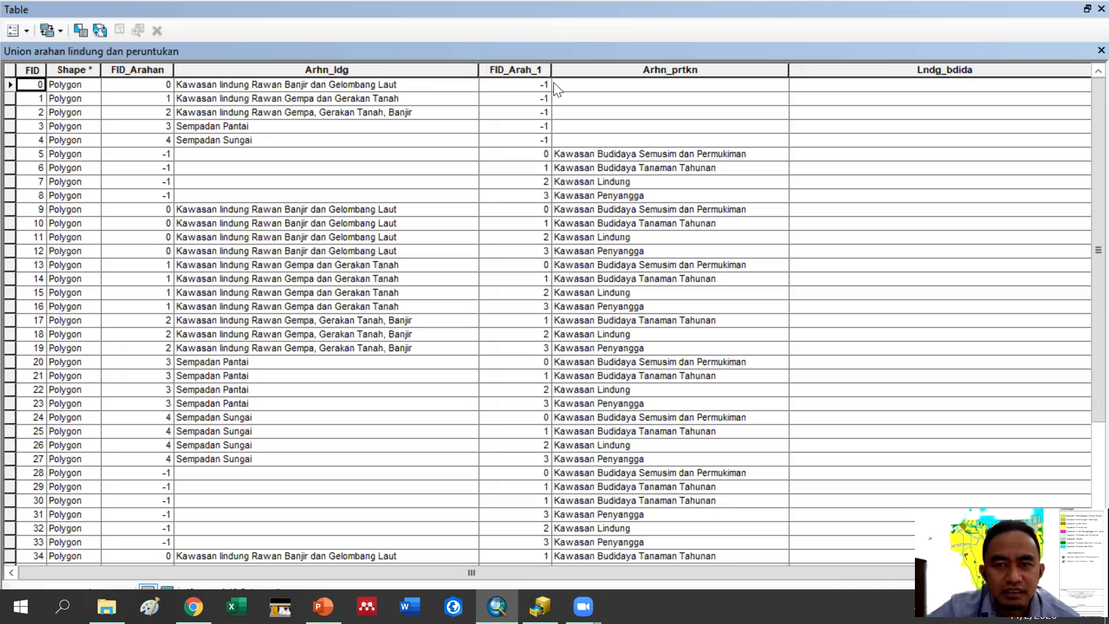
# Sort the union table's records in ascending order by the Arhn_ldg field
pyautogui.rightClick(385, 69)
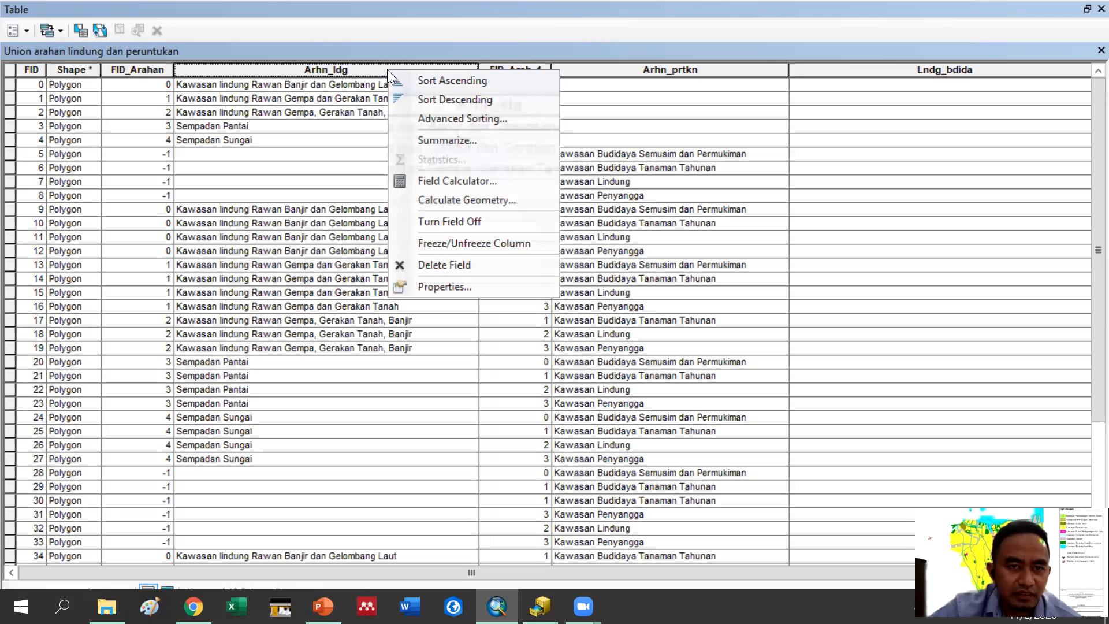
pyautogui.click(424, 80)
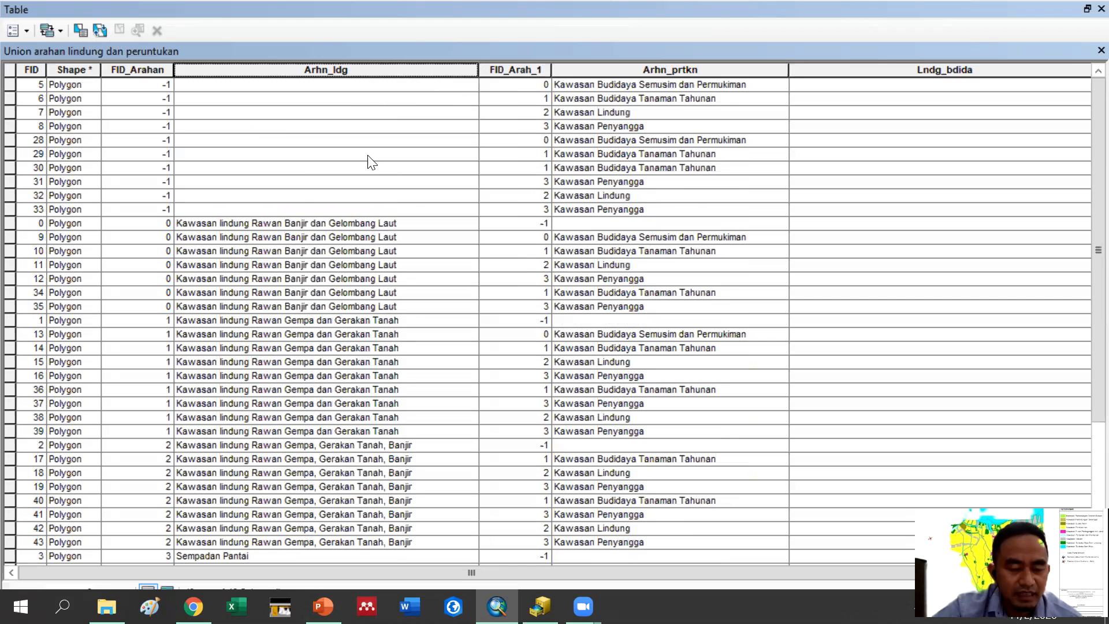
pyautogui.scroll(-3, 368, 162)
pyautogui.scroll(2, 271, 154)
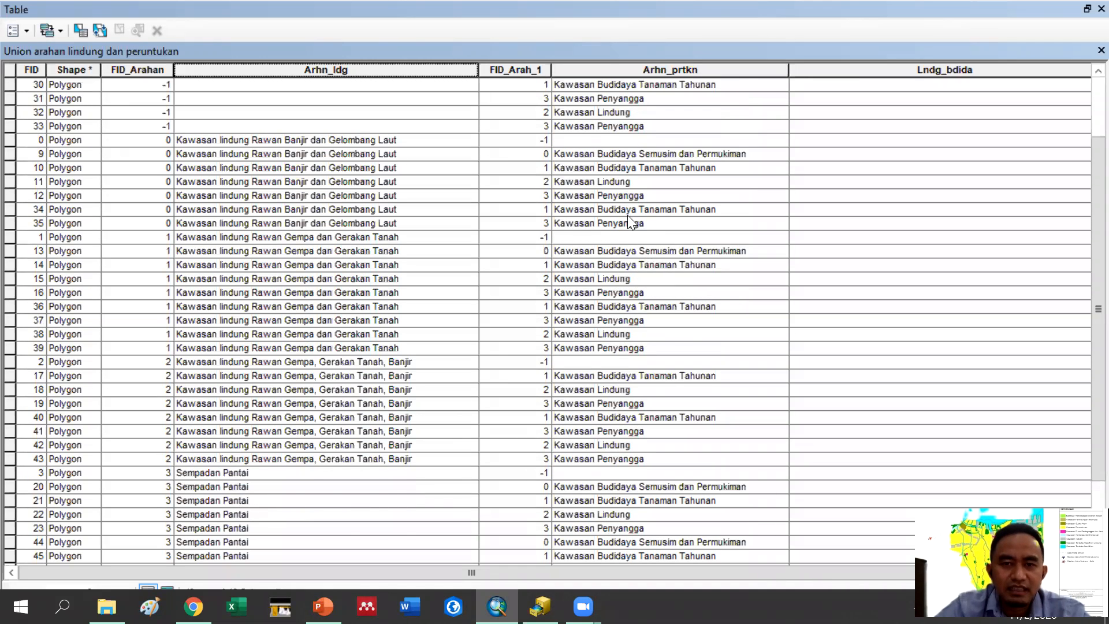
pyautogui.scroll(2, 709, 308)
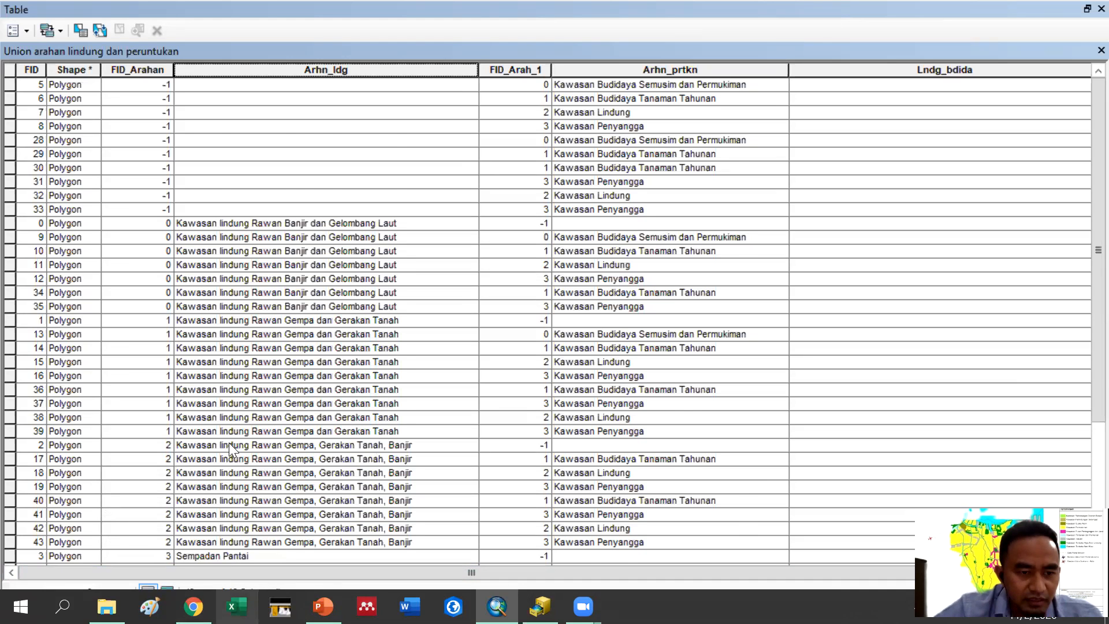
# Select all records whose Arhn_ldg value starts with "Kawasan lindung Rawan", from FID 0 through FID 43 in the sorted table
pyautogui.scroll(-4, 229, 445)
pyautogui.scroll(4, 86, 425)
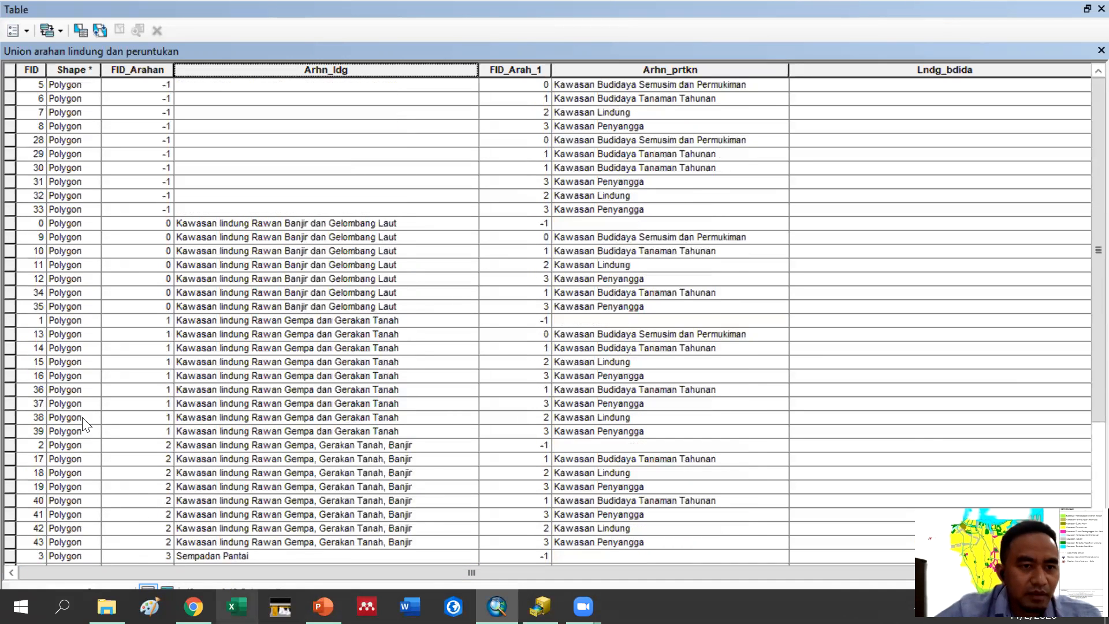
pyautogui.scroll(-4, 84, 462)
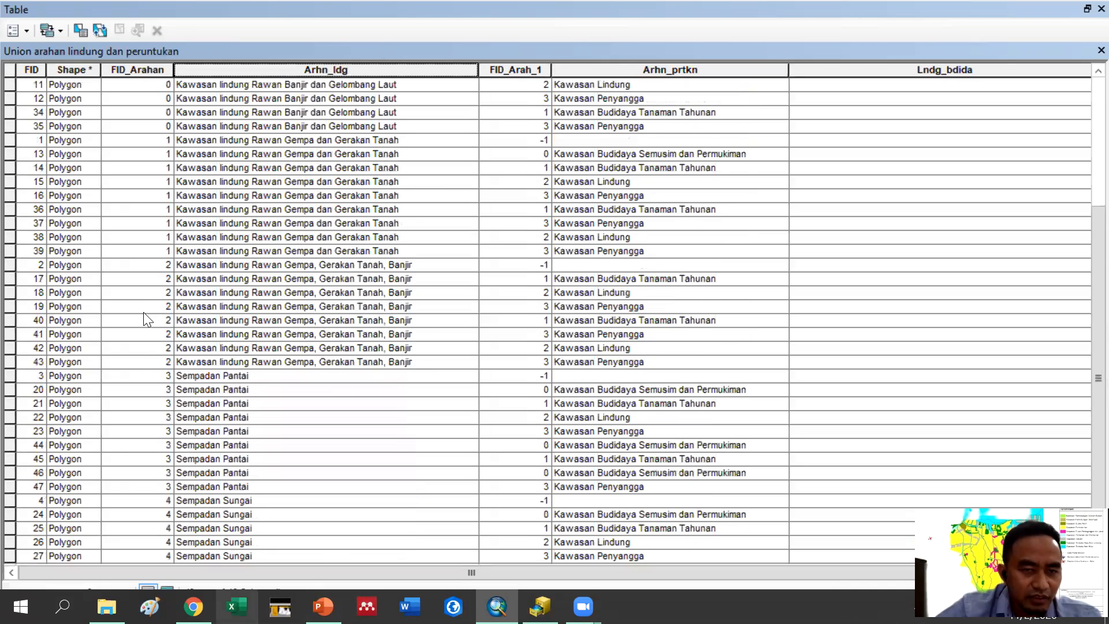
pyautogui.scroll(4, 244, 300)
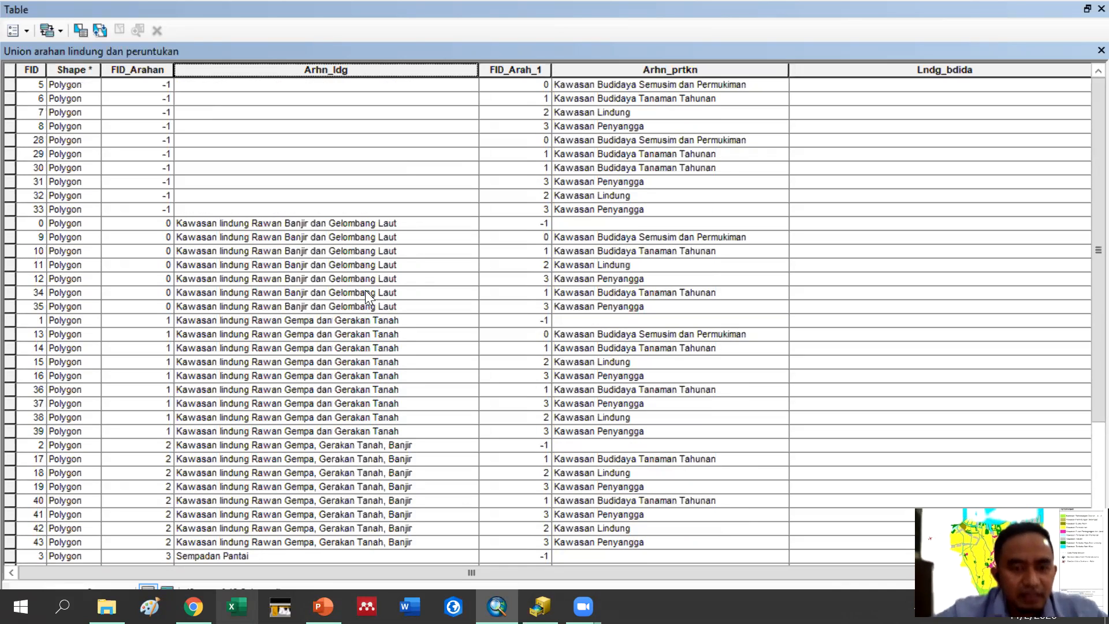
pyautogui.click(9, 225)
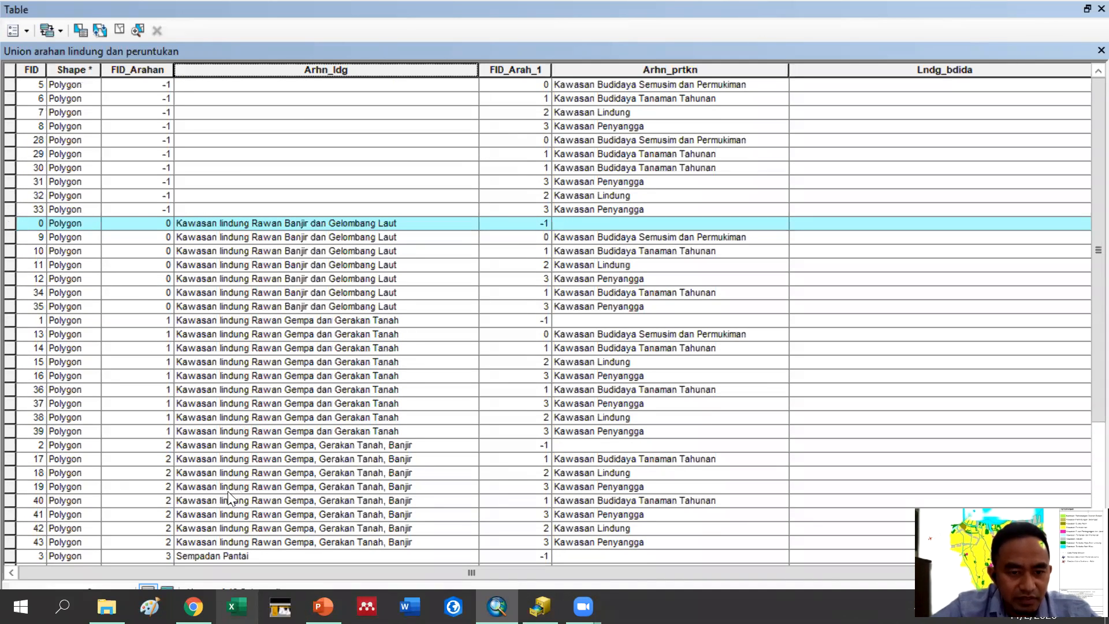
pyautogui.keyDown('shift'); pyautogui.click(11, 543); pyautogui.keyUp('shift')
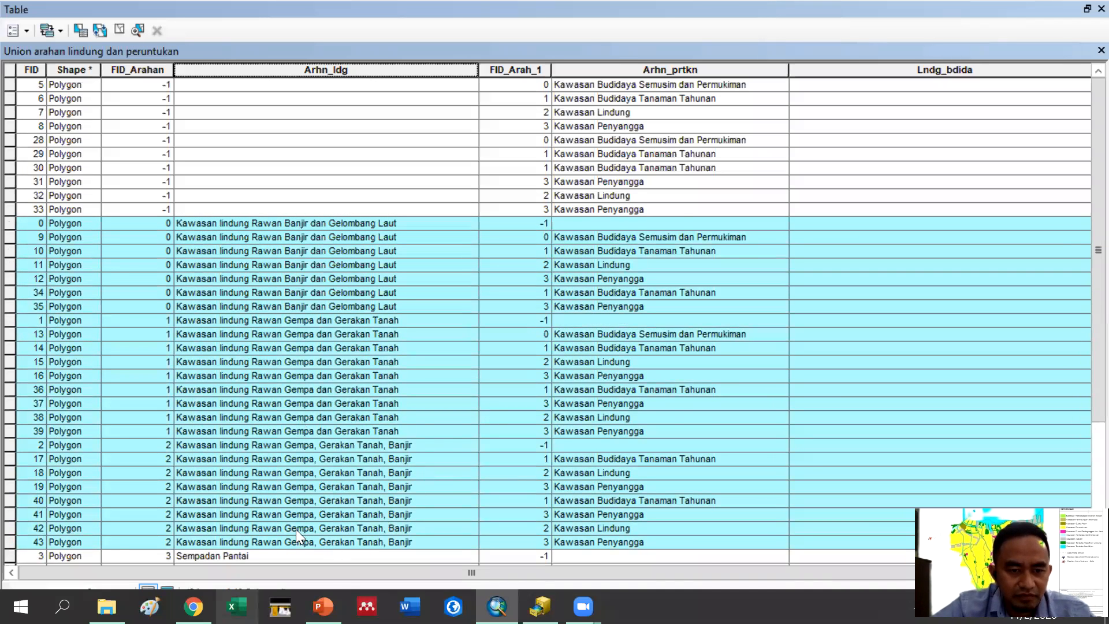
pyautogui.scroll(-4, 296, 529)
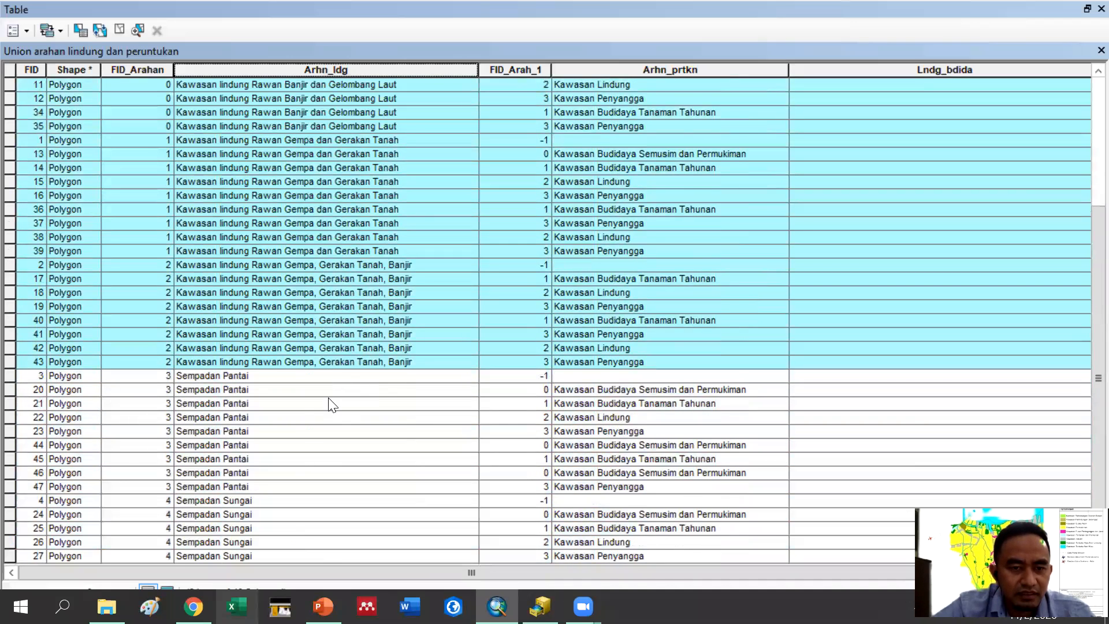
pyautogui.scroll(4, 332, 404)
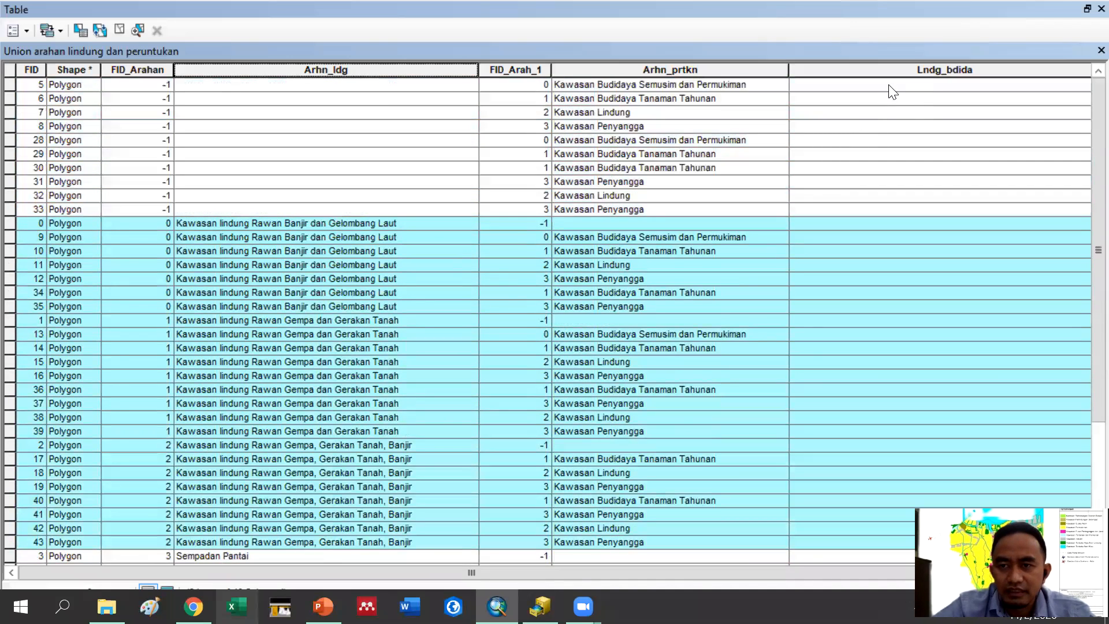
# Calculate Lndg_bdida for the selected records as [Arhn_ldg] with the Field Calculator, accepting calculation outside an edit session
pyautogui.rightClick(892, 67)
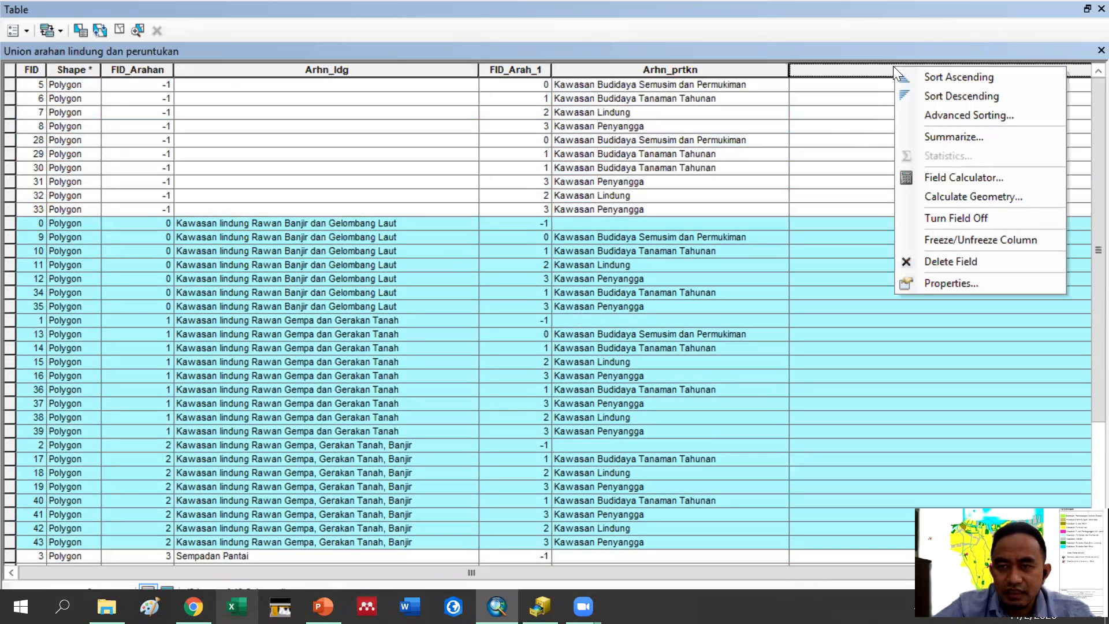
pyautogui.click(940, 176)
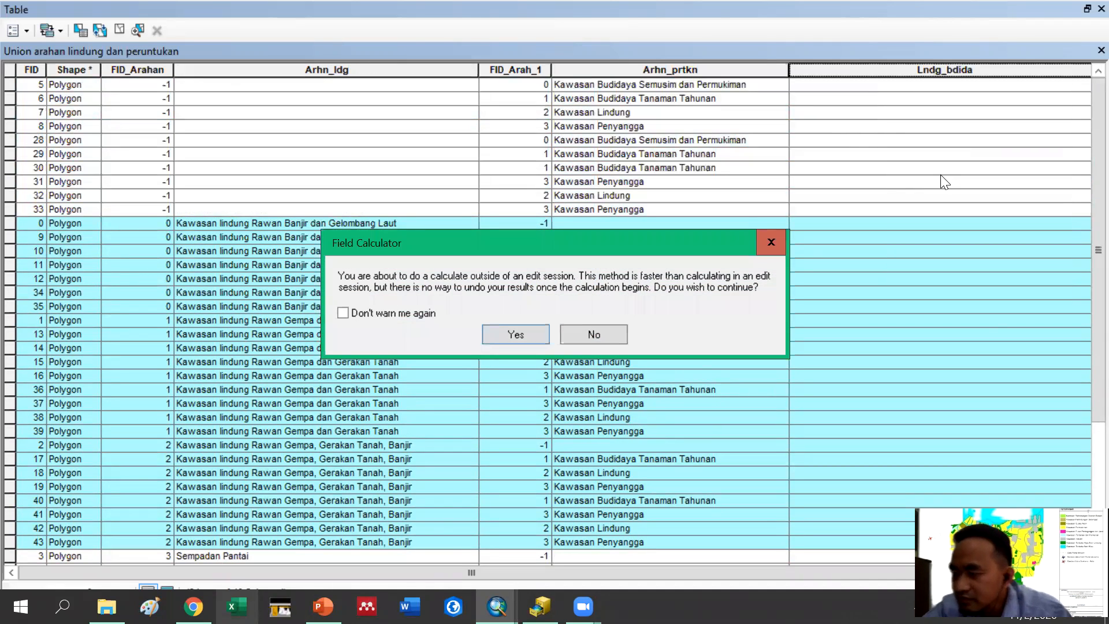
pyautogui.click(532, 338)
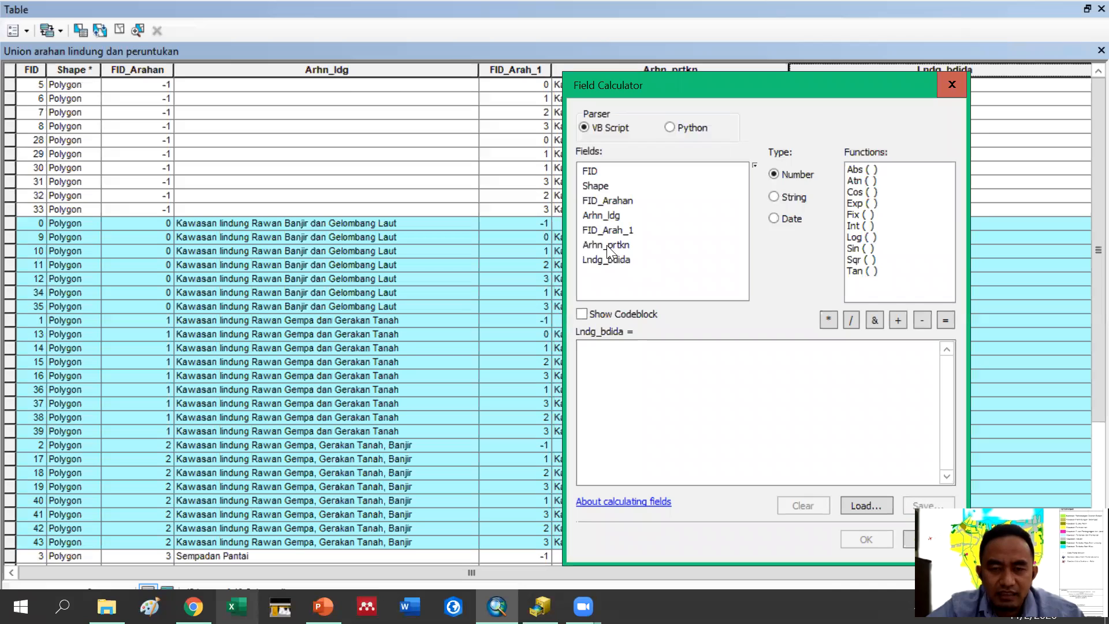
pyautogui.doubleClick(611, 215)
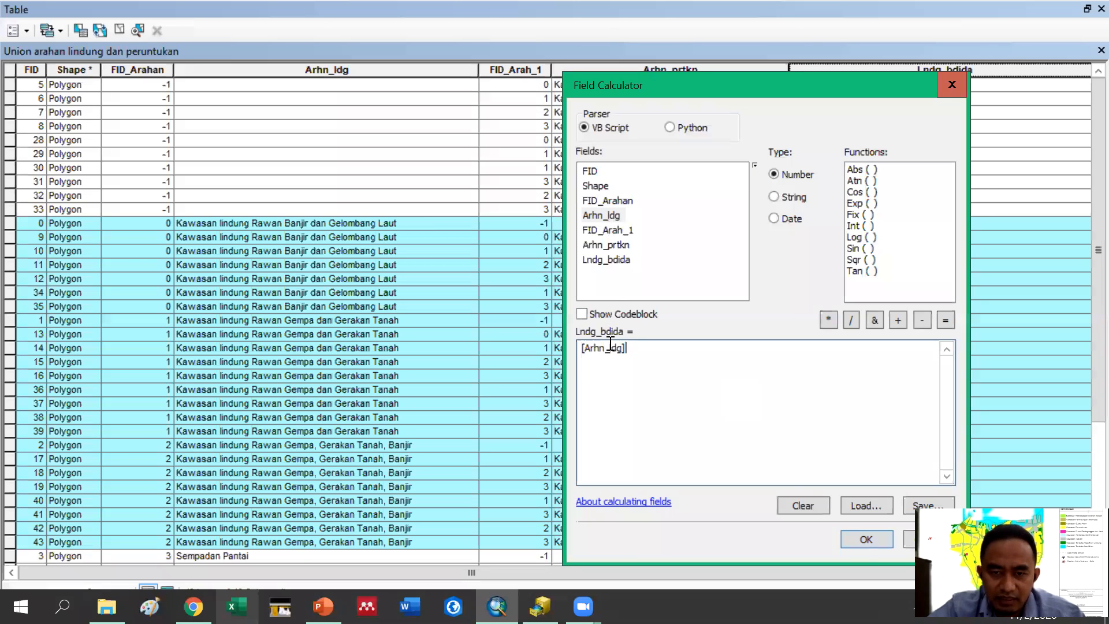
pyautogui.click(867, 540)
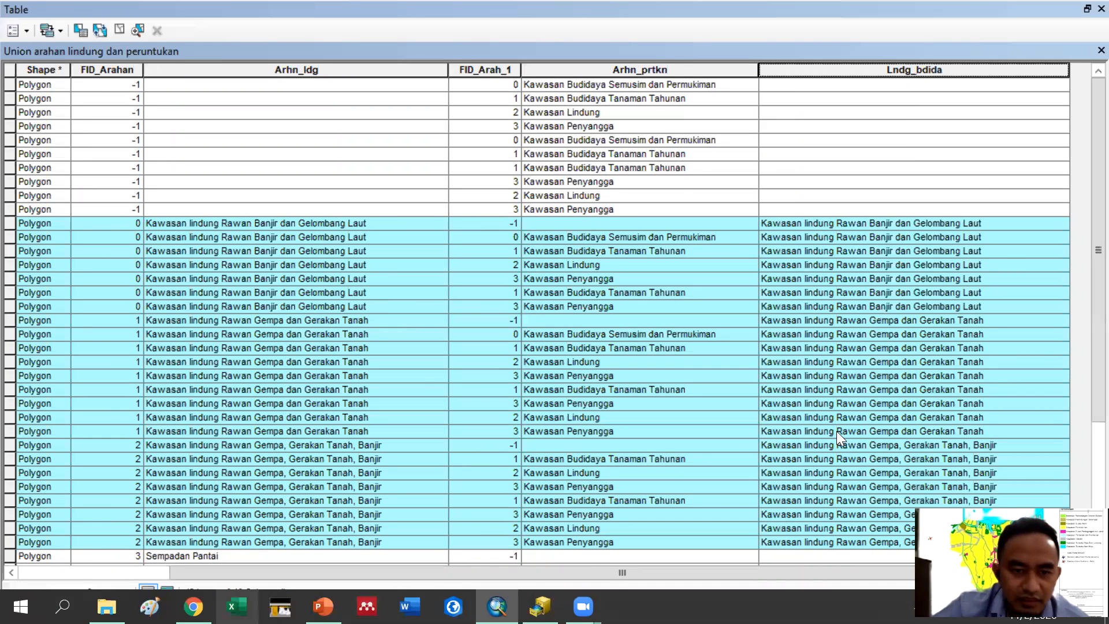
pyautogui.scroll(-3, 792, 366)
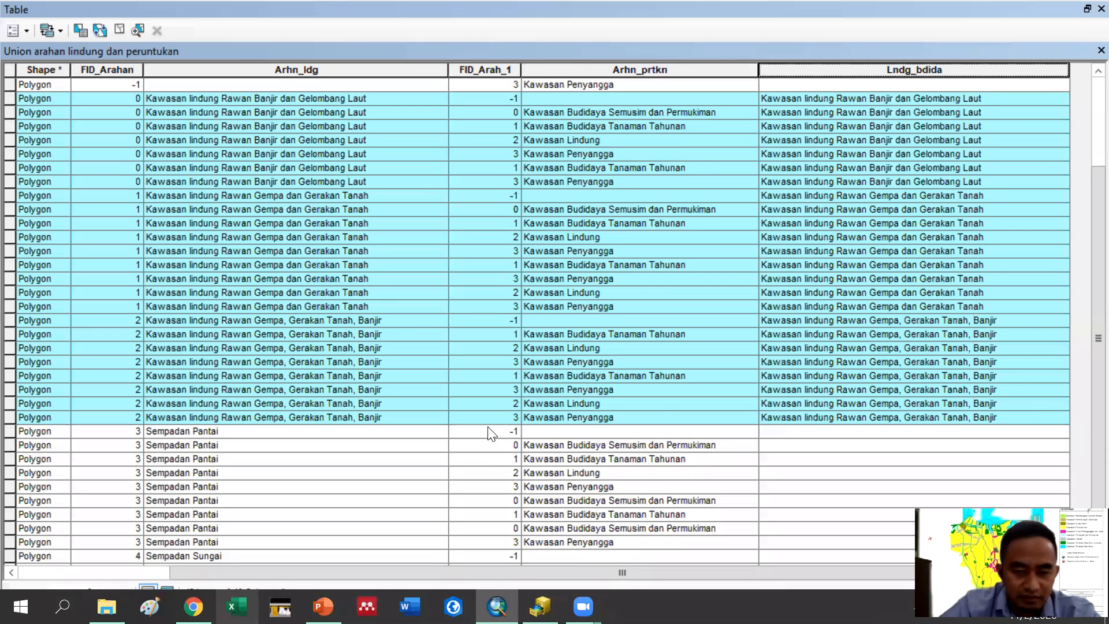
pyautogui.scroll(-2, 489, 433)
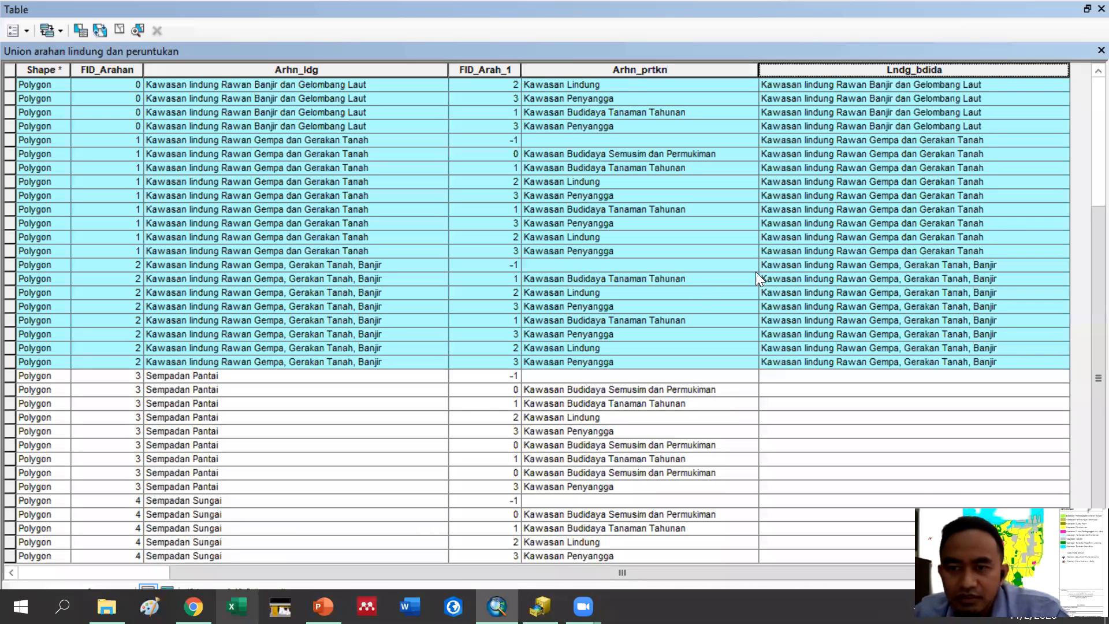
pyautogui.scroll(3, 929, 267)
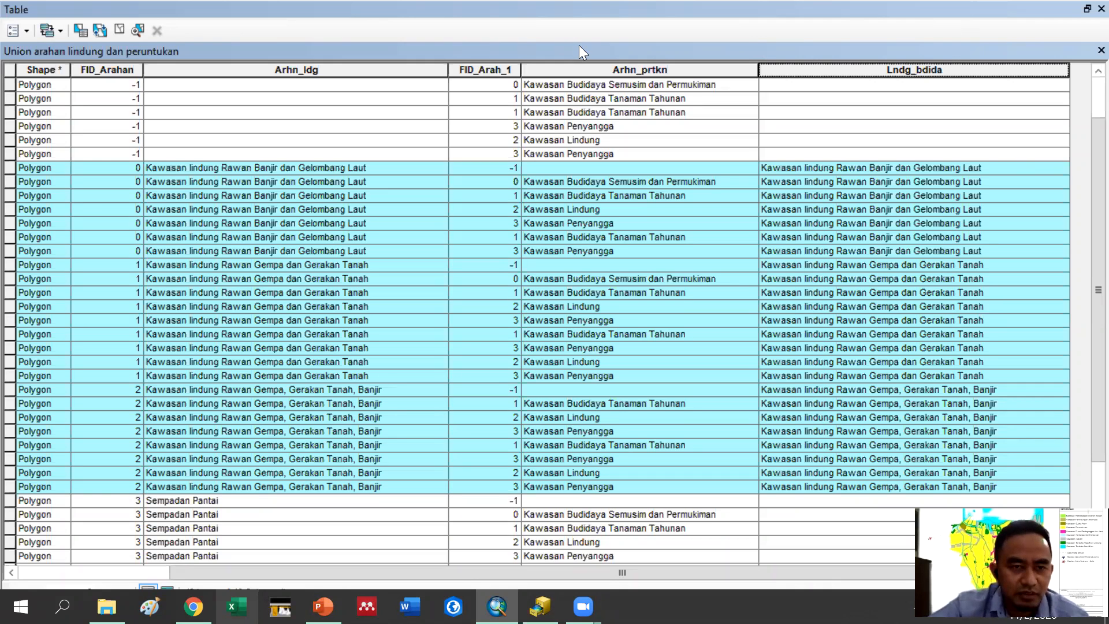
pyautogui.scroll(-3, 364, 323)
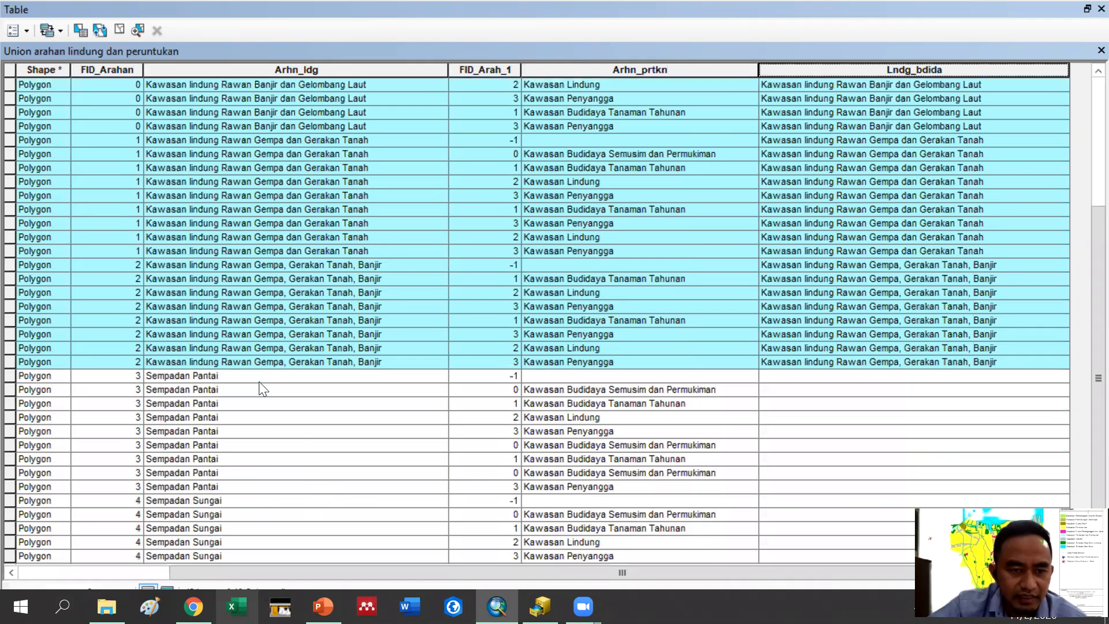
pyautogui.scroll(4, 276, 401)
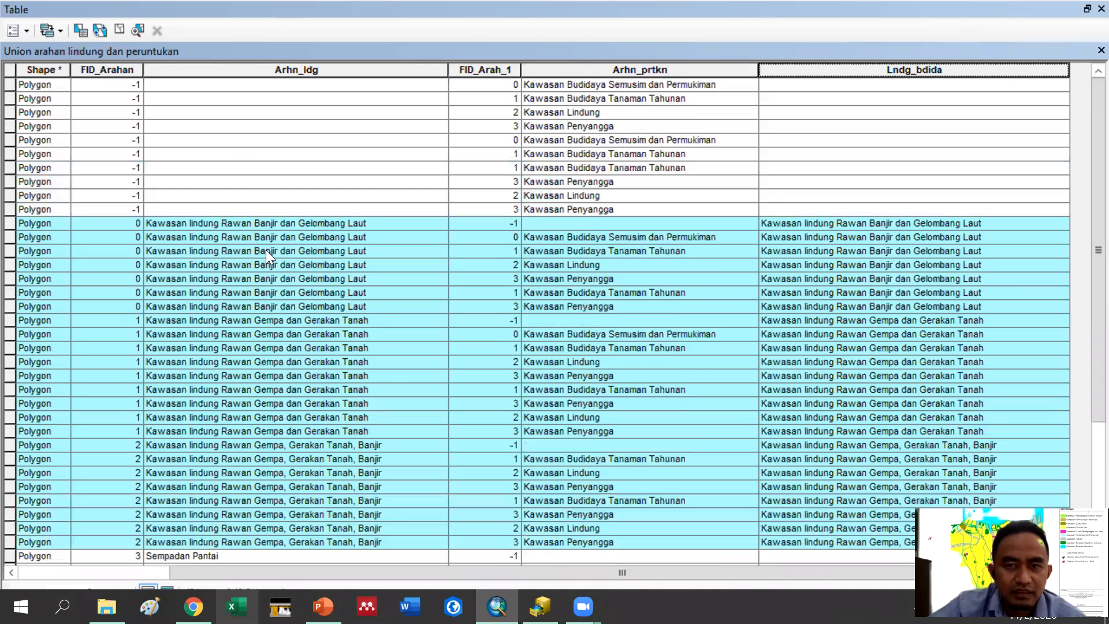
pyautogui.click(81, 30)
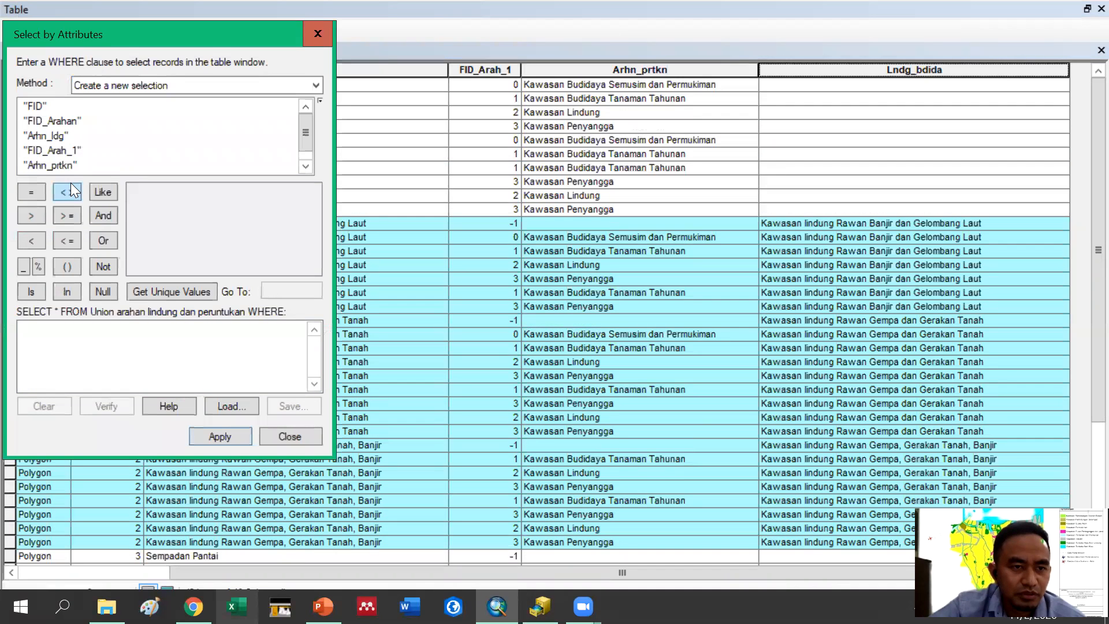
pyautogui.moveTo(195, 32); pyautogui.dragTo(285, 143)
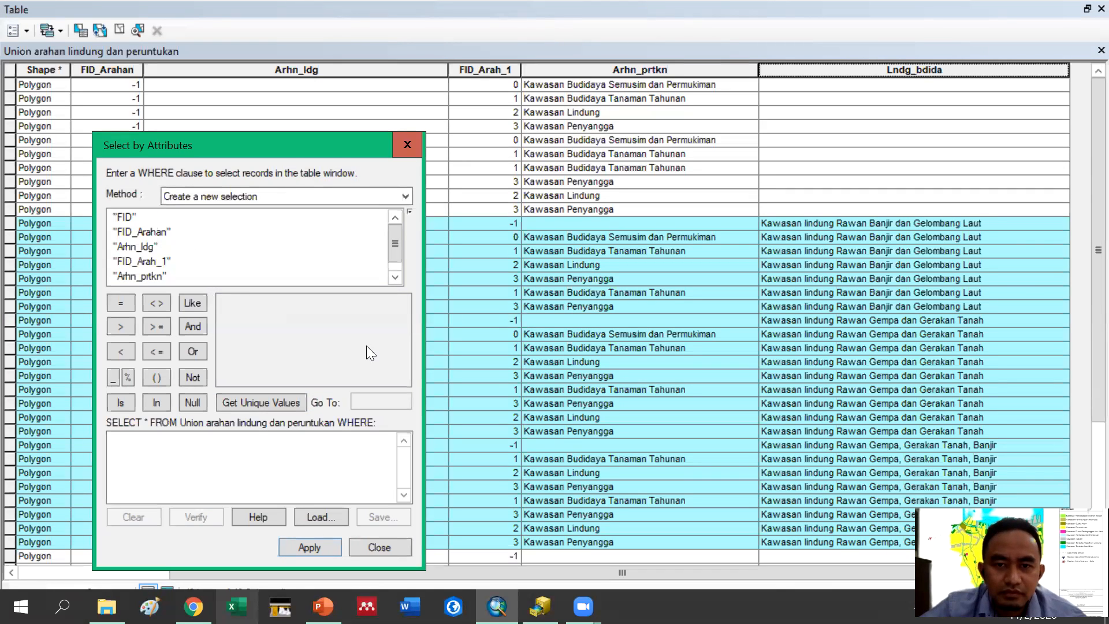
pyautogui.click(407, 145)
# Select the Sempadan Pantai and Sempadan Sungai records from FID 3 through FID 27 and show only the selected records
pyautogui.scroll(-4, 489, 332)
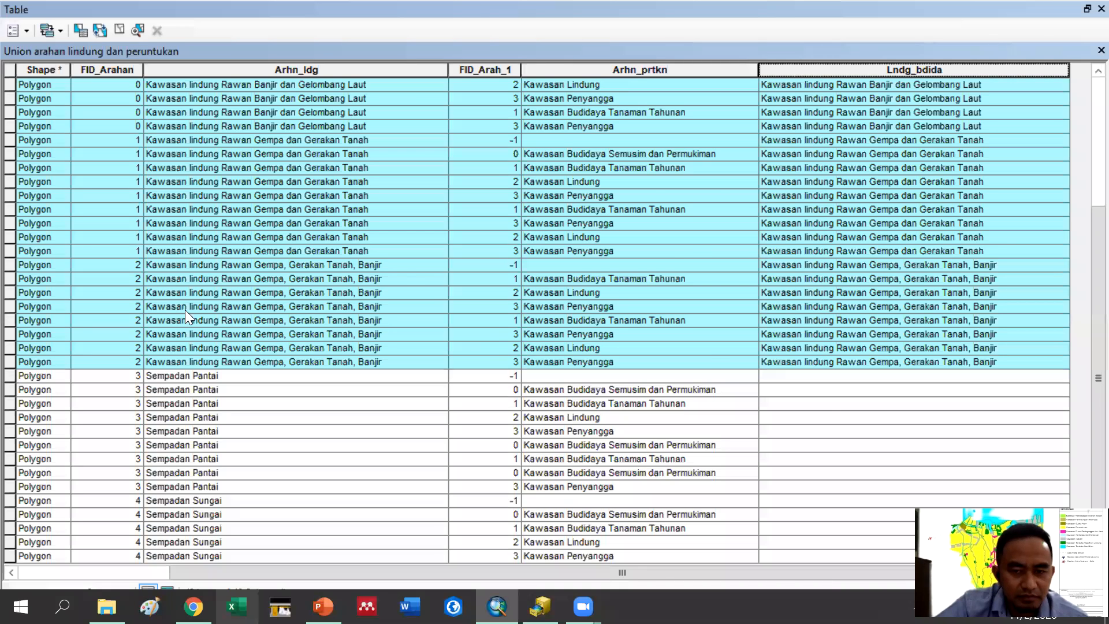
pyautogui.scroll(4, 400, 274)
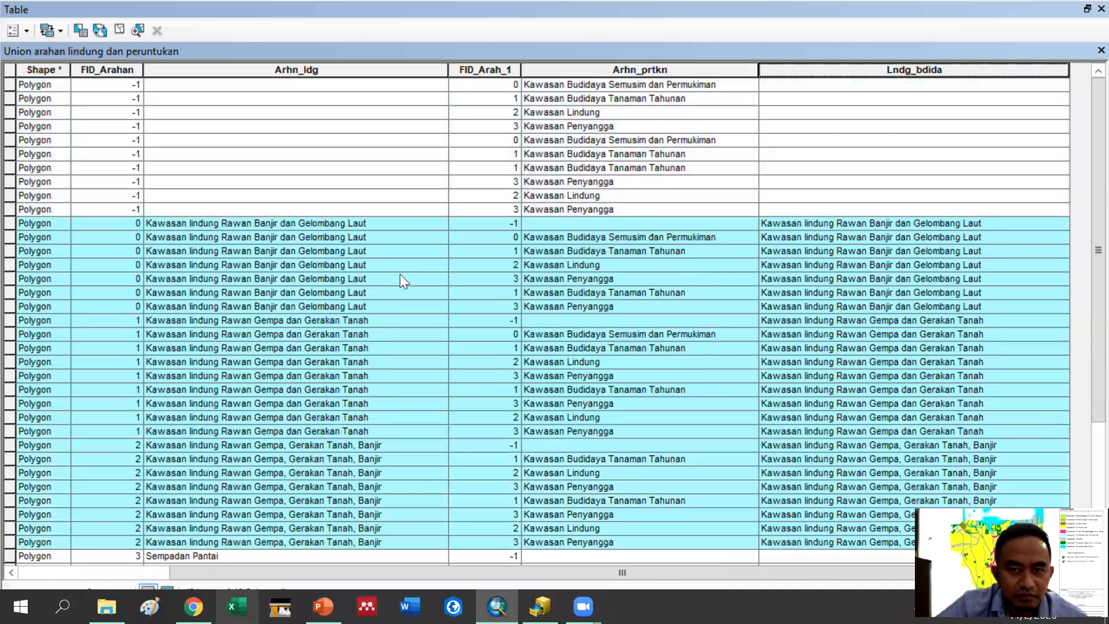
pyautogui.scroll(-4, 399, 275)
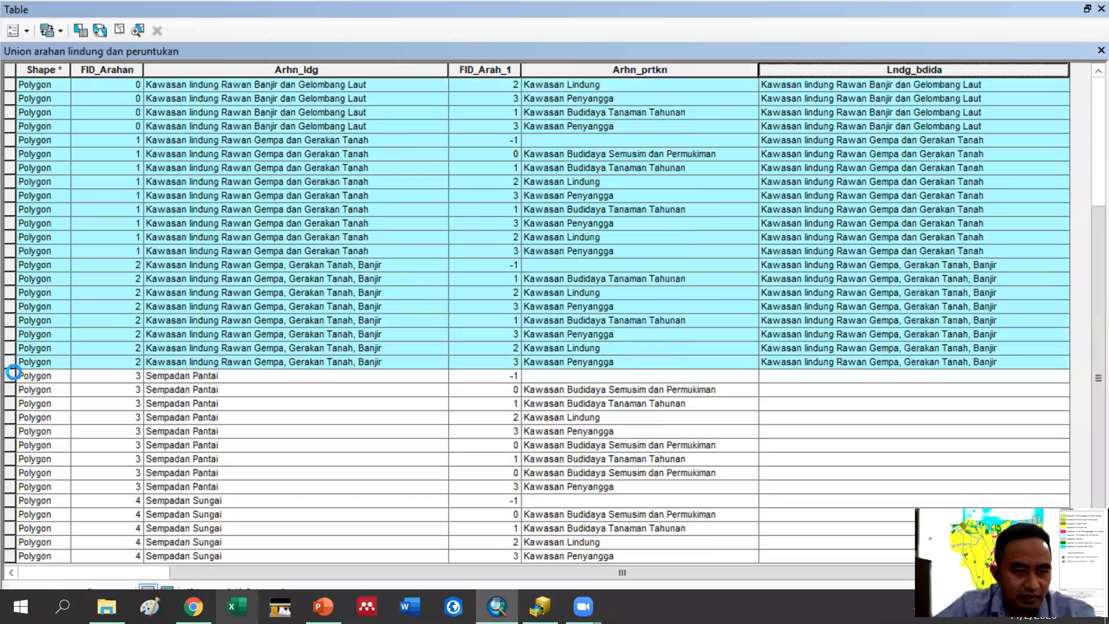
pyautogui.click(9, 376)
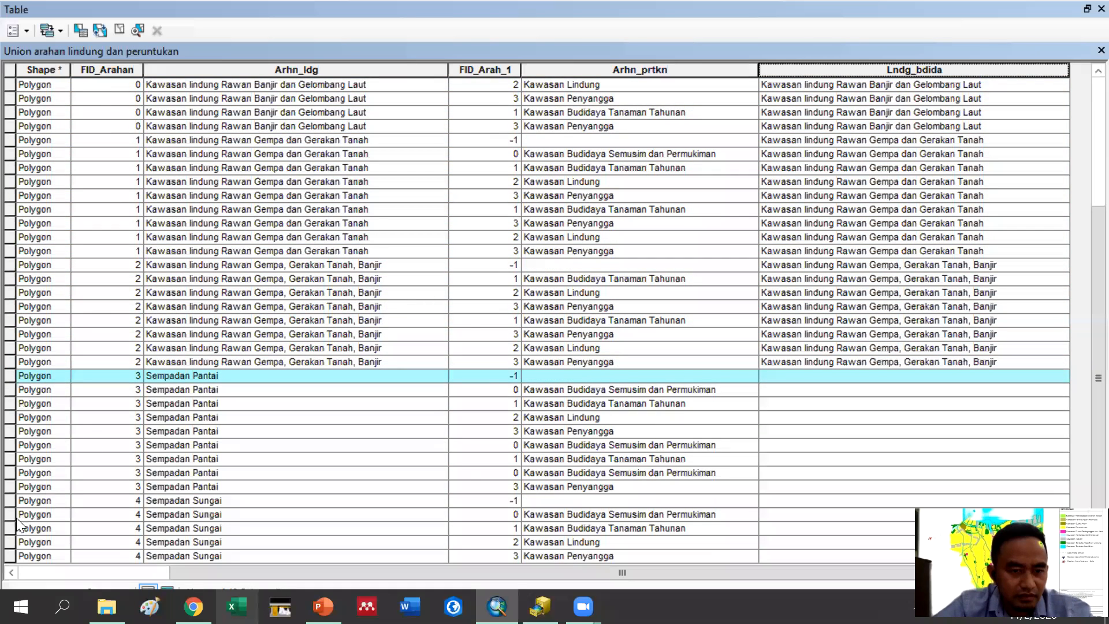
pyautogui.scroll(-3, 271, 565)
pyautogui.scroll(3, 270, 563)
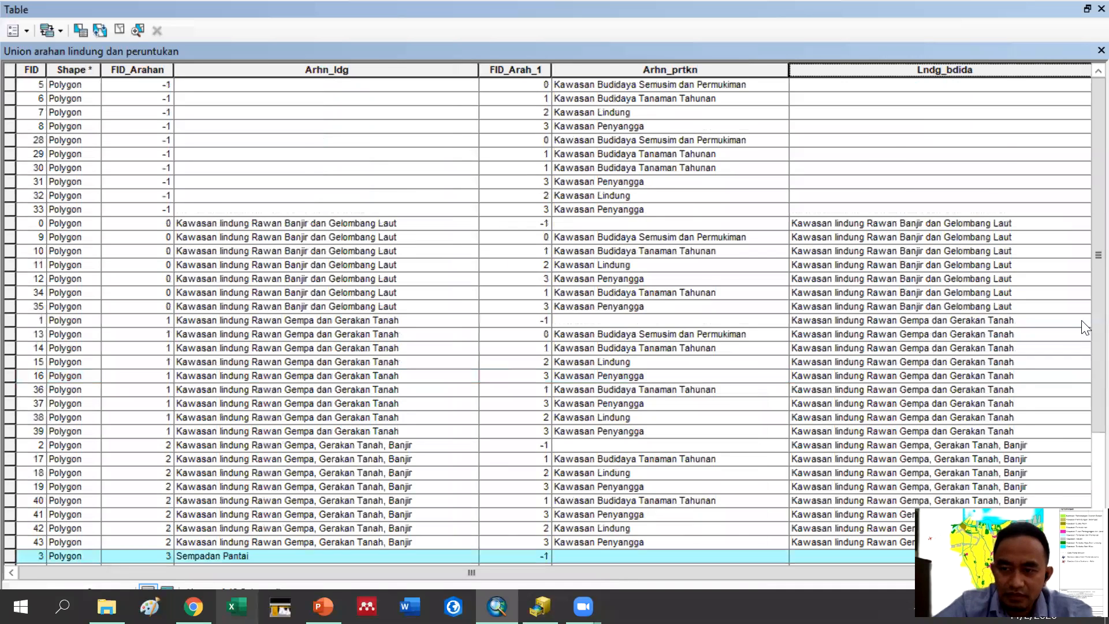
pyautogui.moveTo(1085, 322); pyautogui.dragTo(1086, 472)
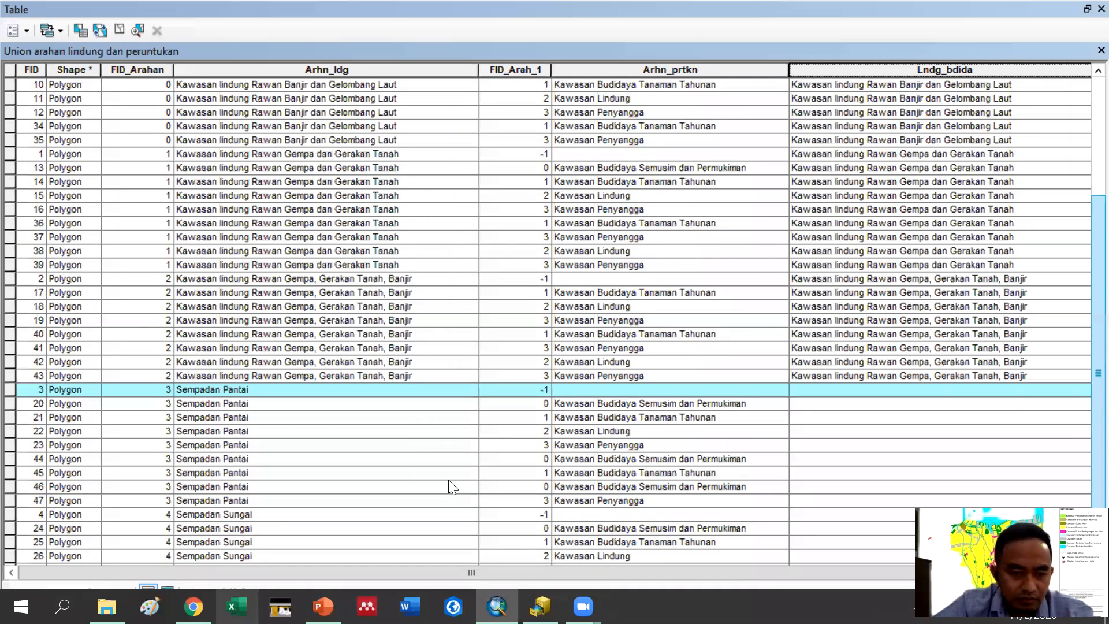
pyautogui.scroll(-1, 449, 480)
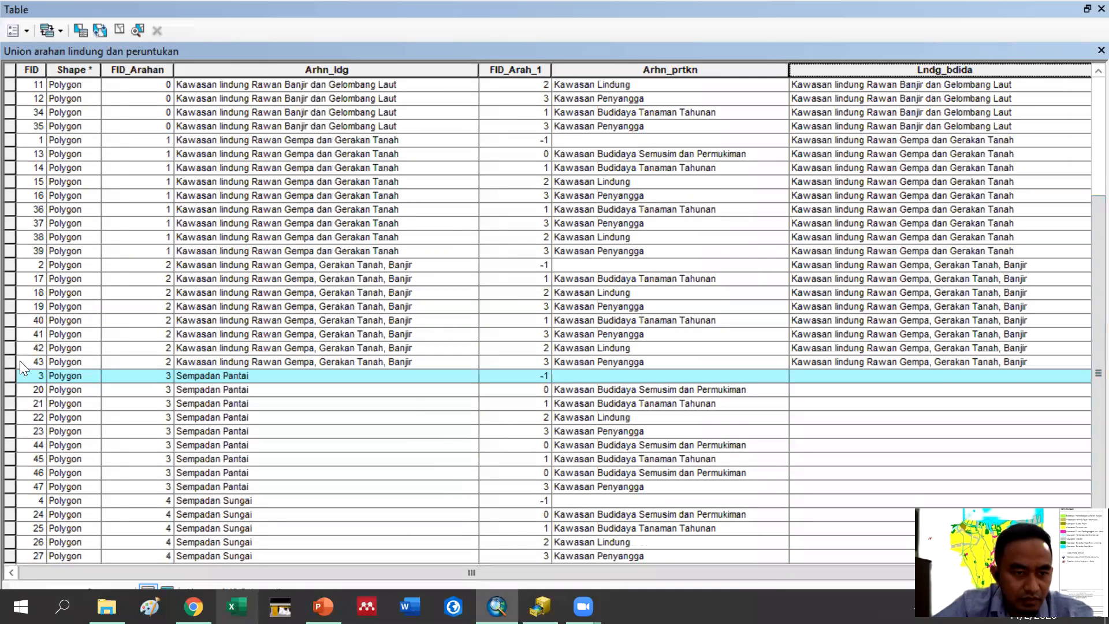
pyautogui.keyDown('ctrl'); pyautogui.click(9, 556); pyautogui.keyUp('ctrl')
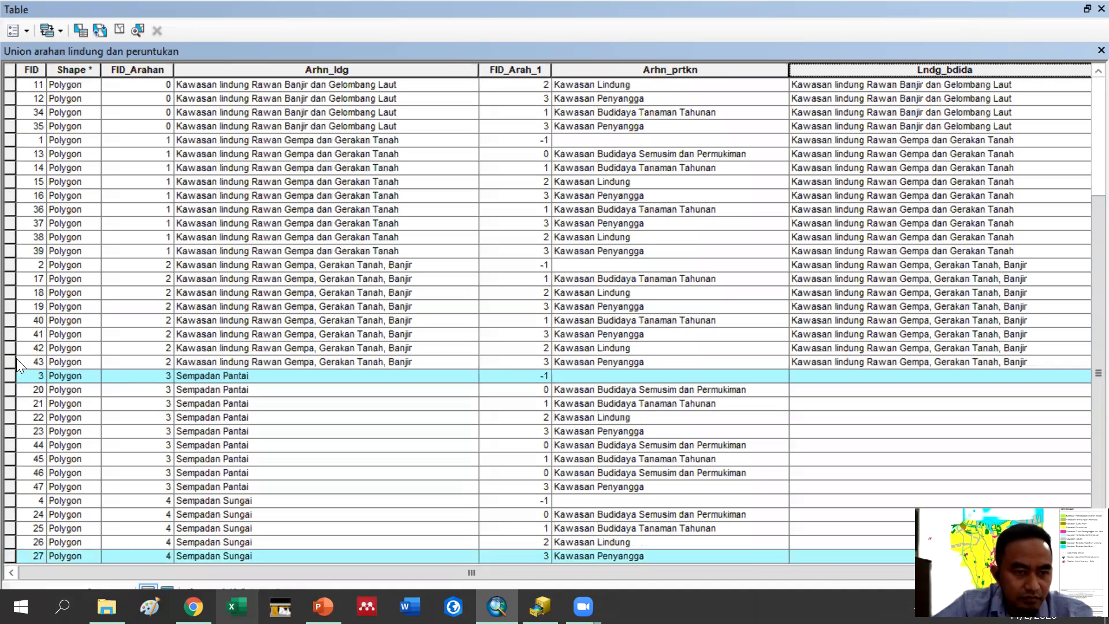
pyautogui.click(10, 375)
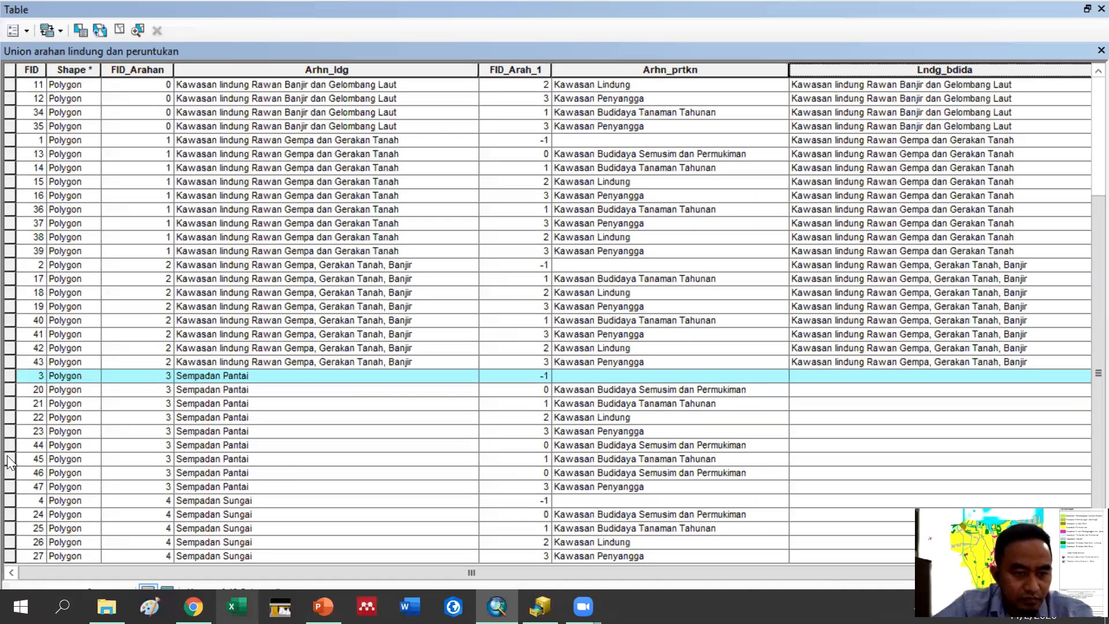
pyautogui.keyDown('shift'); pyautogui.click(9, 555); pyautogui.keyUp('shift')
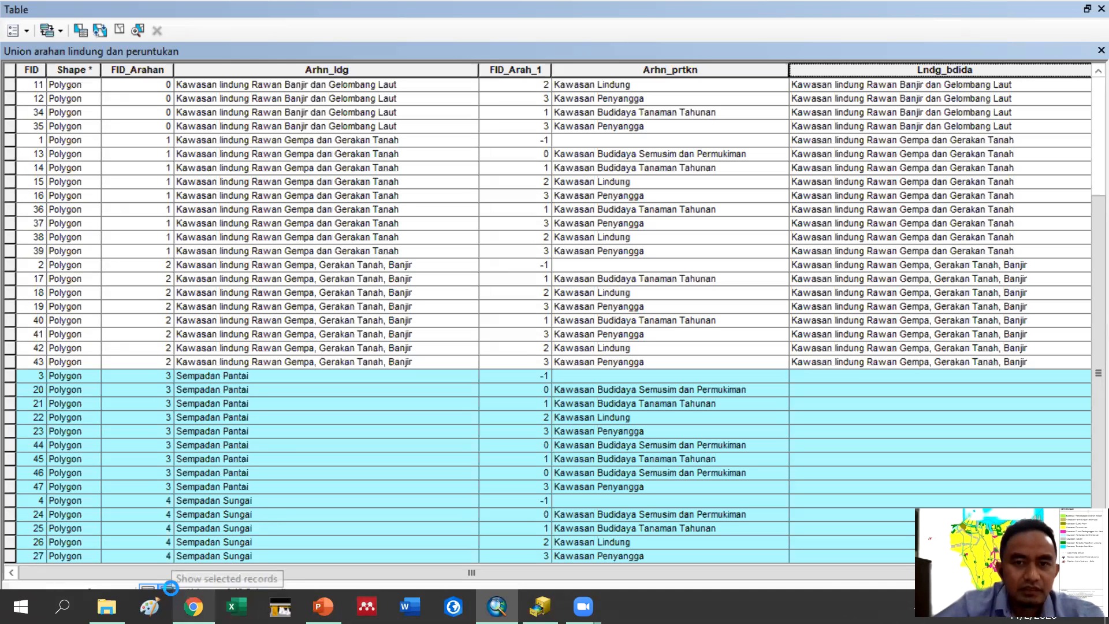
pyautogui.click(168, 589)
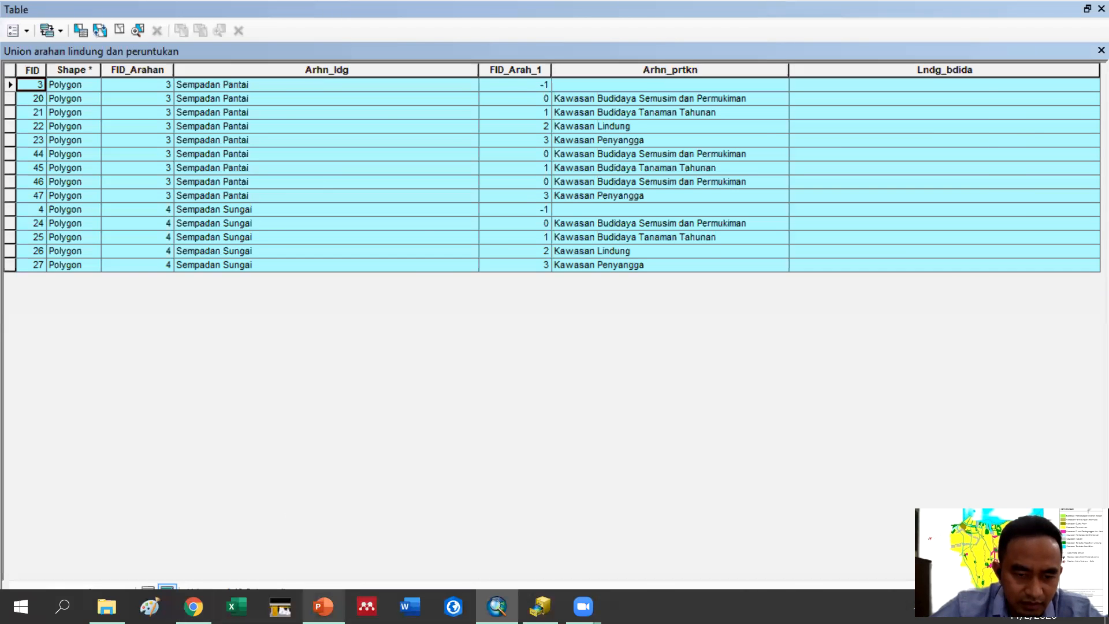
# Switch to PowerPoint, read the protected and cultivation area criteria on slide 56, and return to the ArcMap table
pyautogui.click(323, 606)
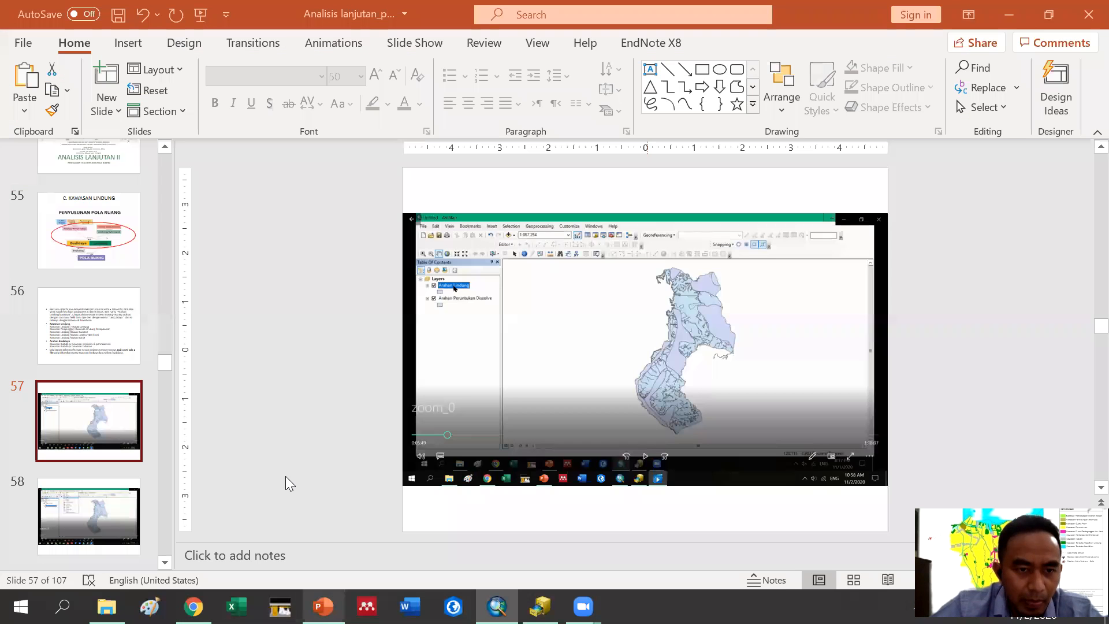
pyautogui.click(119, 346)
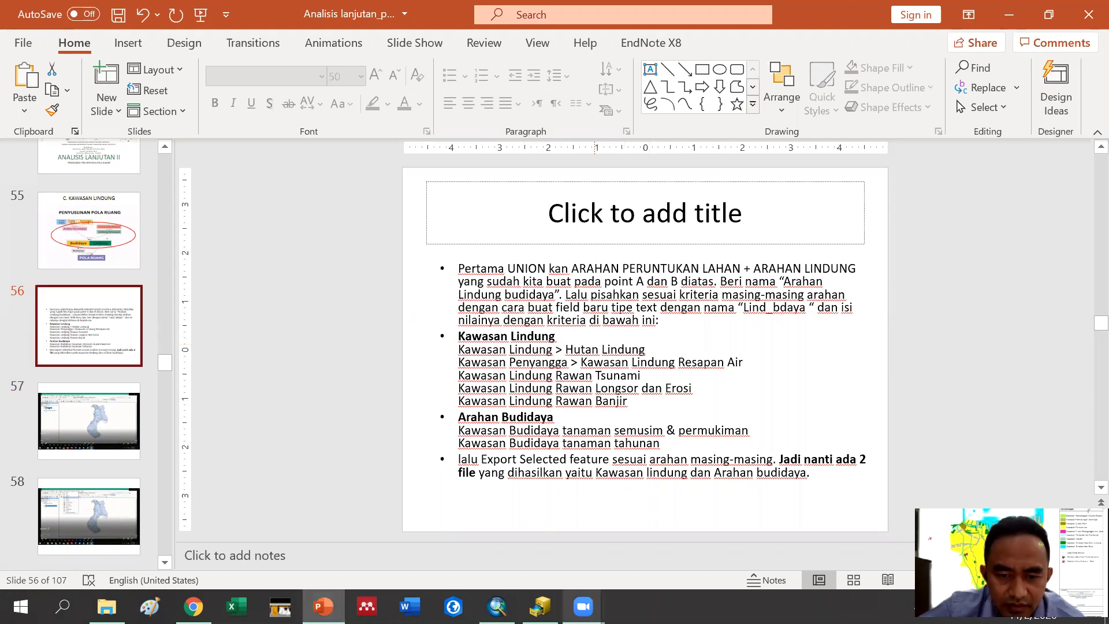
pyautogui.click(495, 586)
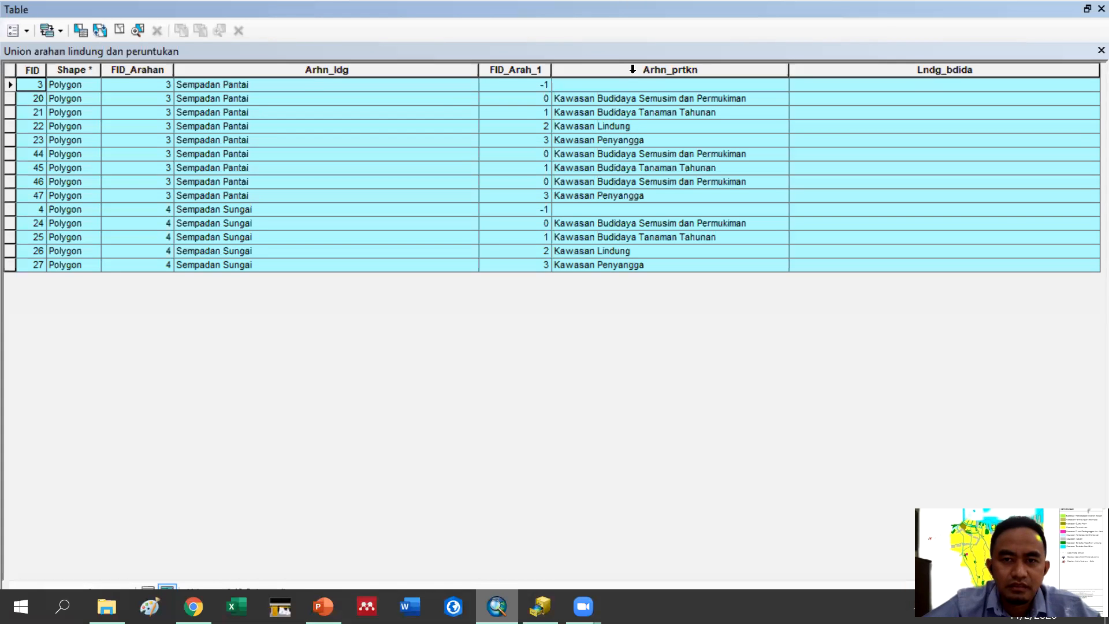
# Sort the selected records by Arhn_prtkn and reduce the selection to the Kawasan Lindung records, FID 22 and 26
pyautogui.click(633, 69)
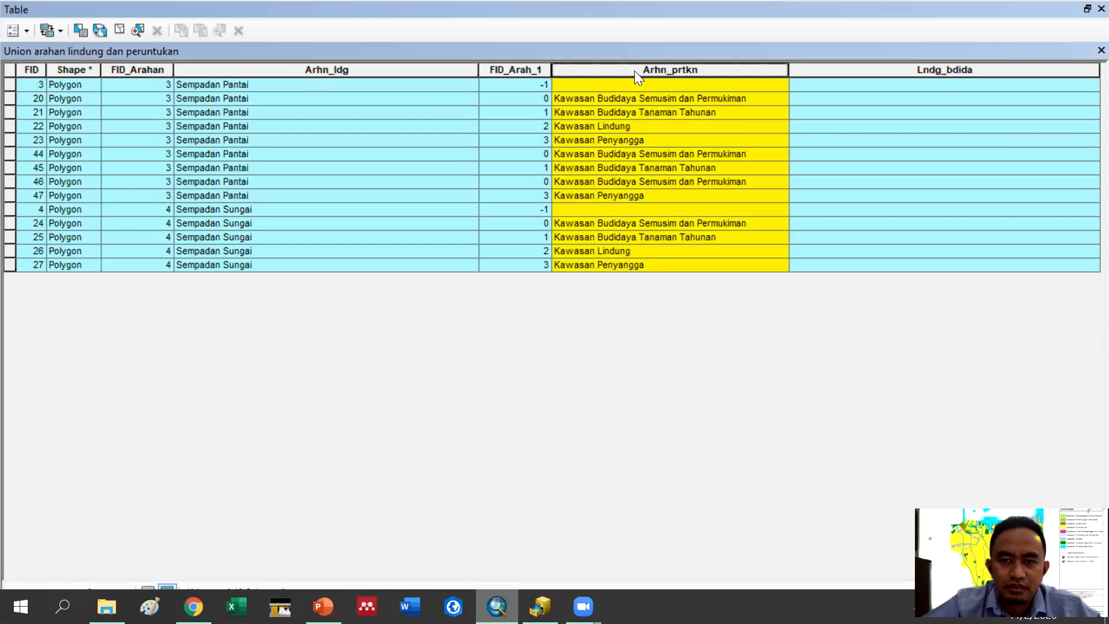
pyautogui.doubleClick(635, 70)
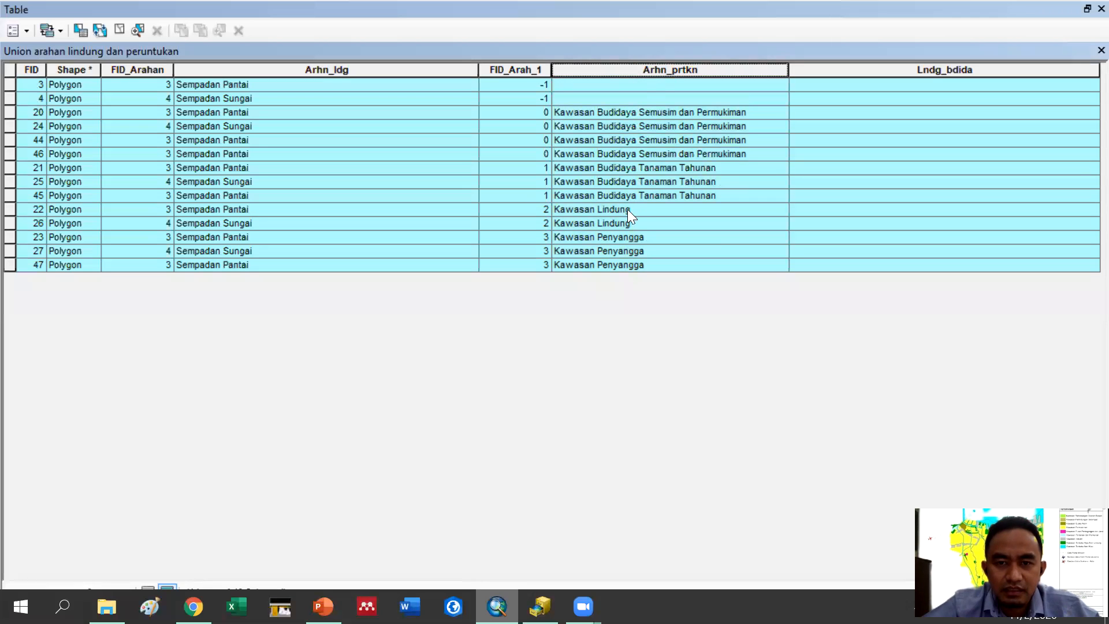
pyautogui.click(9, 209)
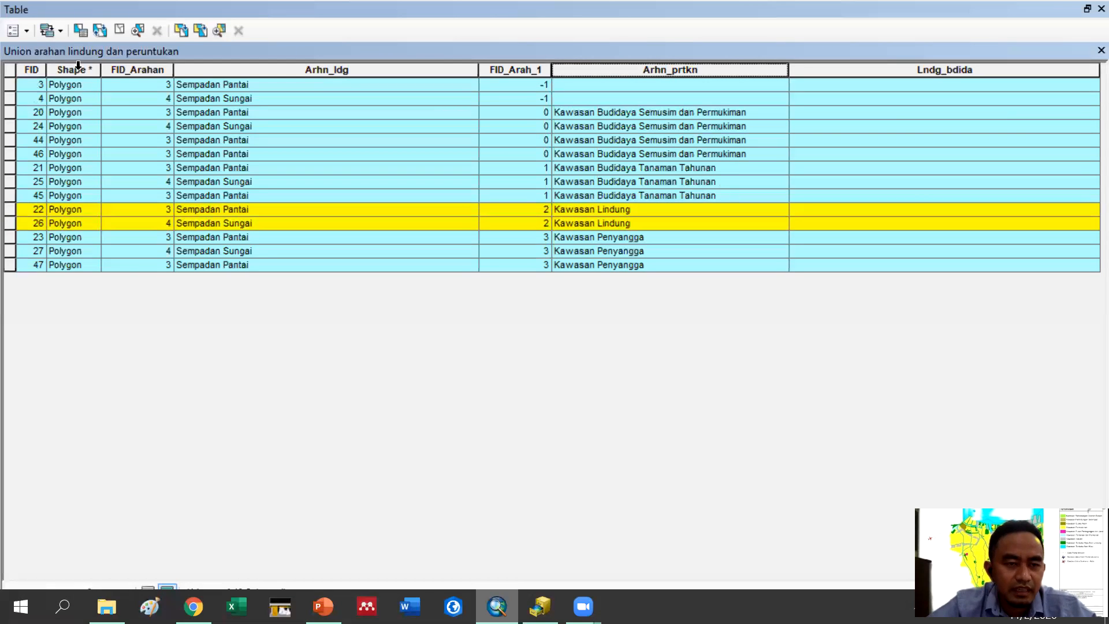
pyautogui.rightClick(9, 210)
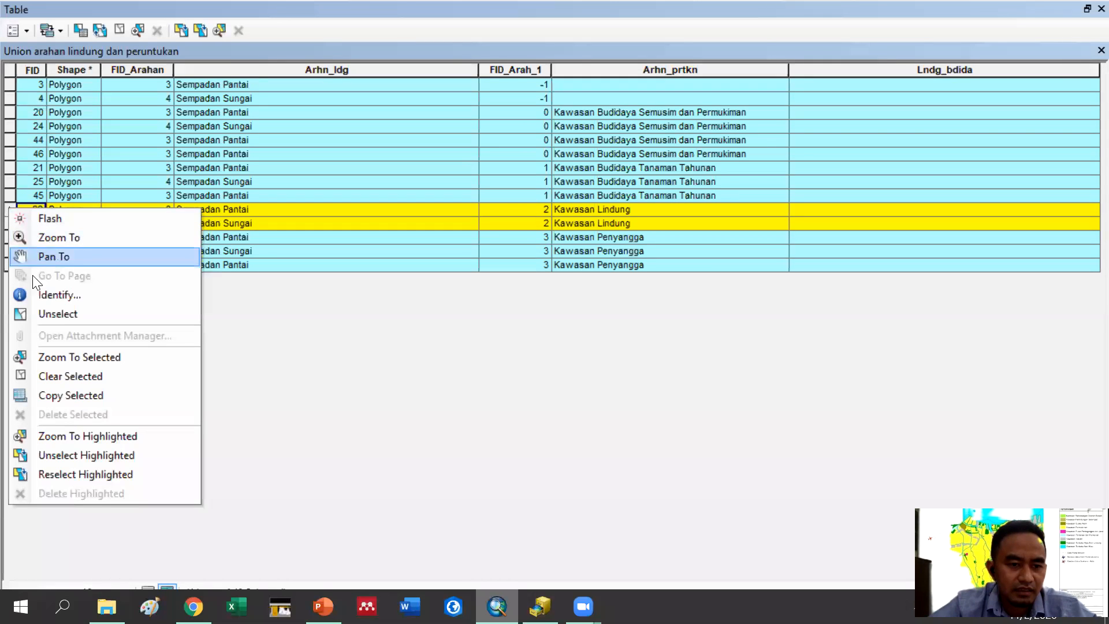
pyautogui.click(62, 474)
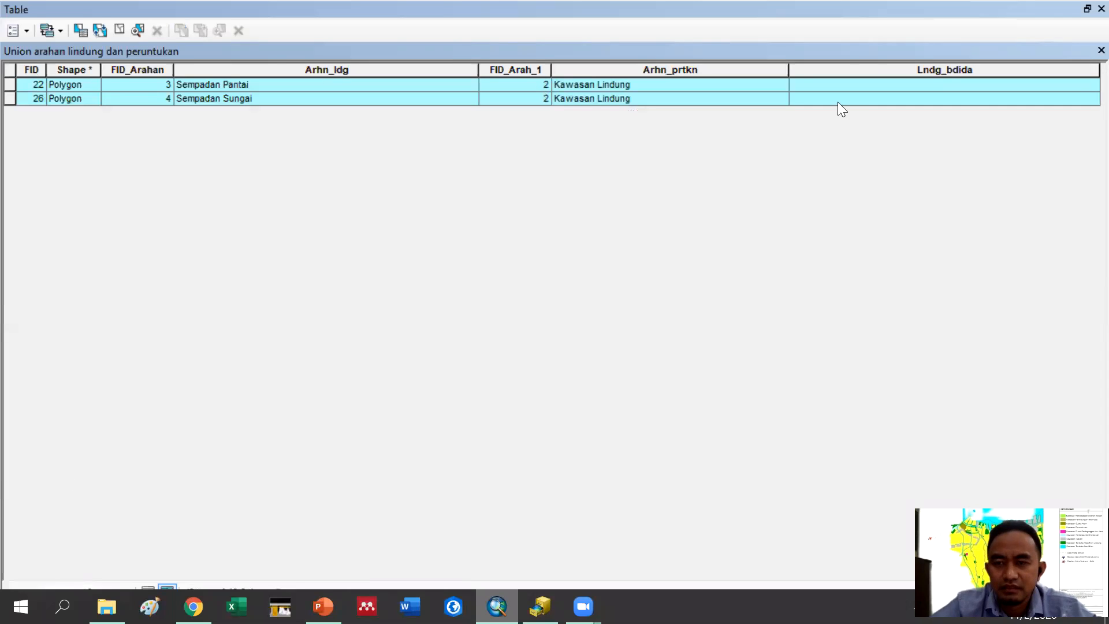
# Open the Field Calculator for the Lndg_bdida field, accepting calculation outside an edit session
pyautogui.rightClick(857, 68)
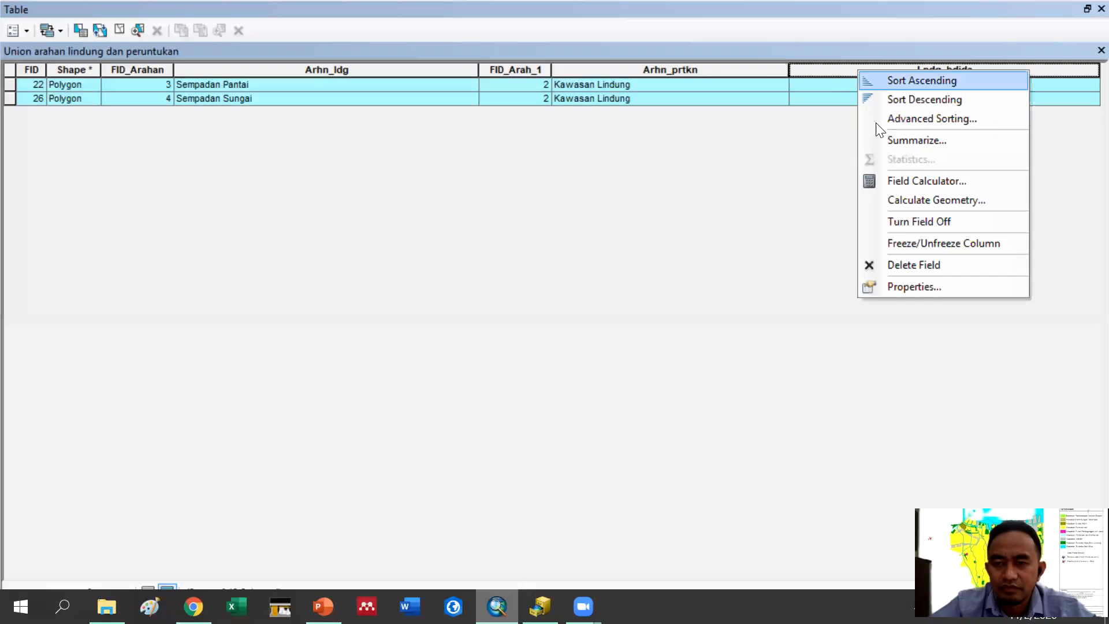
pyautogui.click(906, 181)
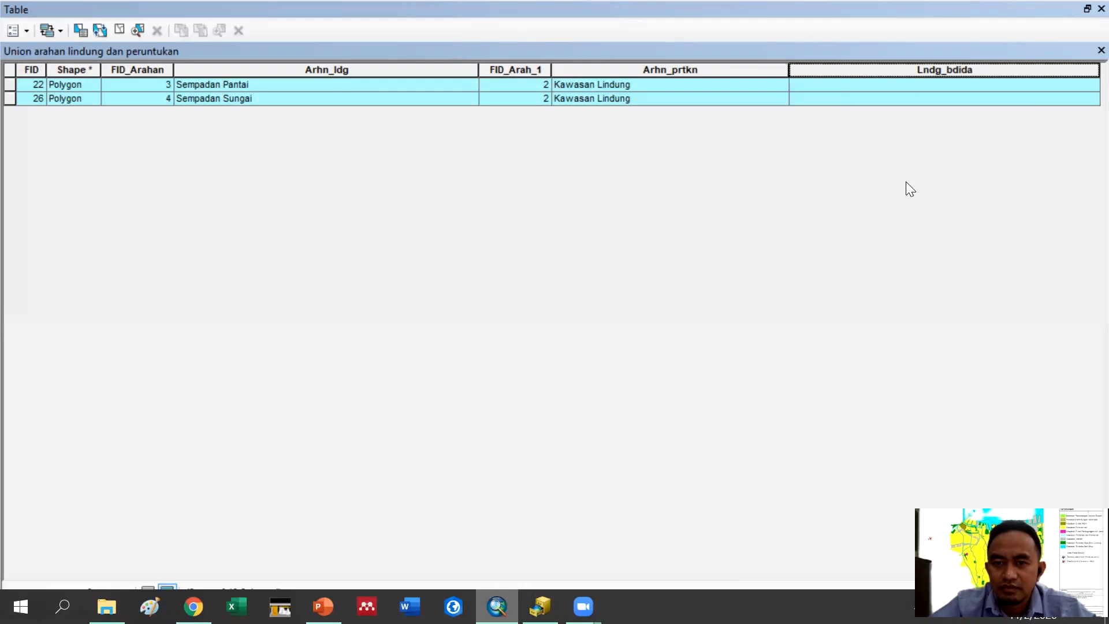
pyautogui.click(501, 334)
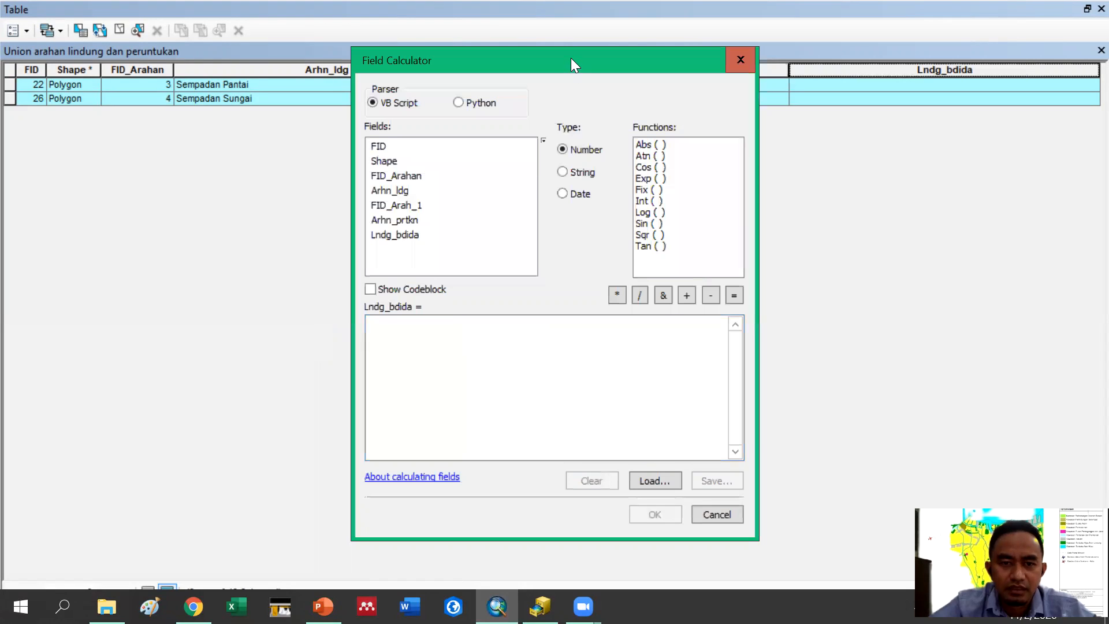
pyautogui.moveTo(571, 58); pyautogui.dragTo(560, 152)
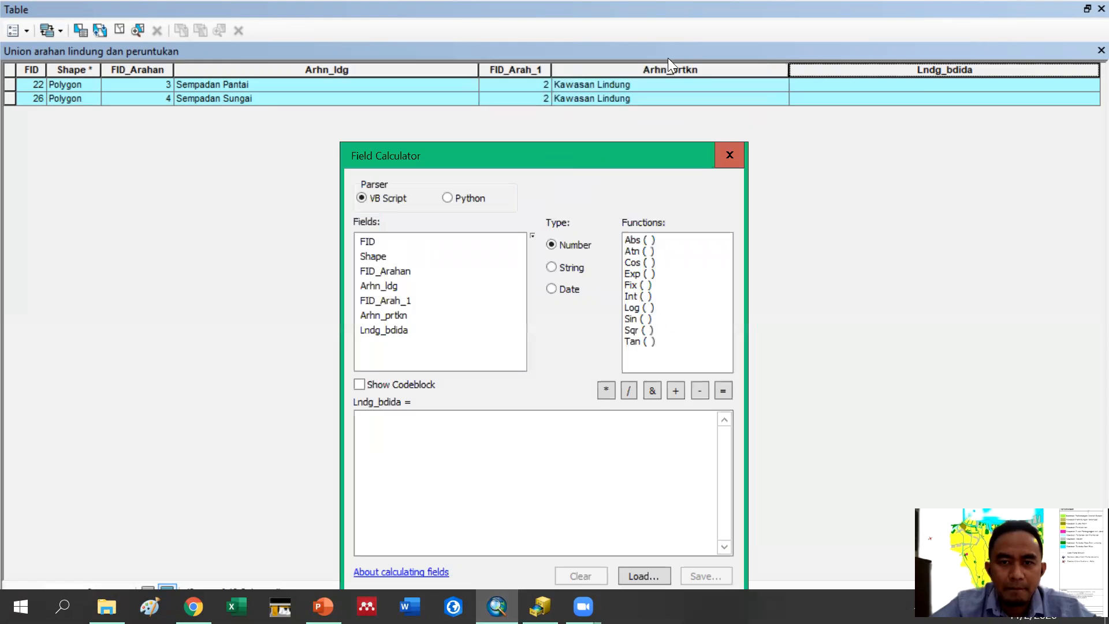
pyautogui.doubleClick(392, 315)
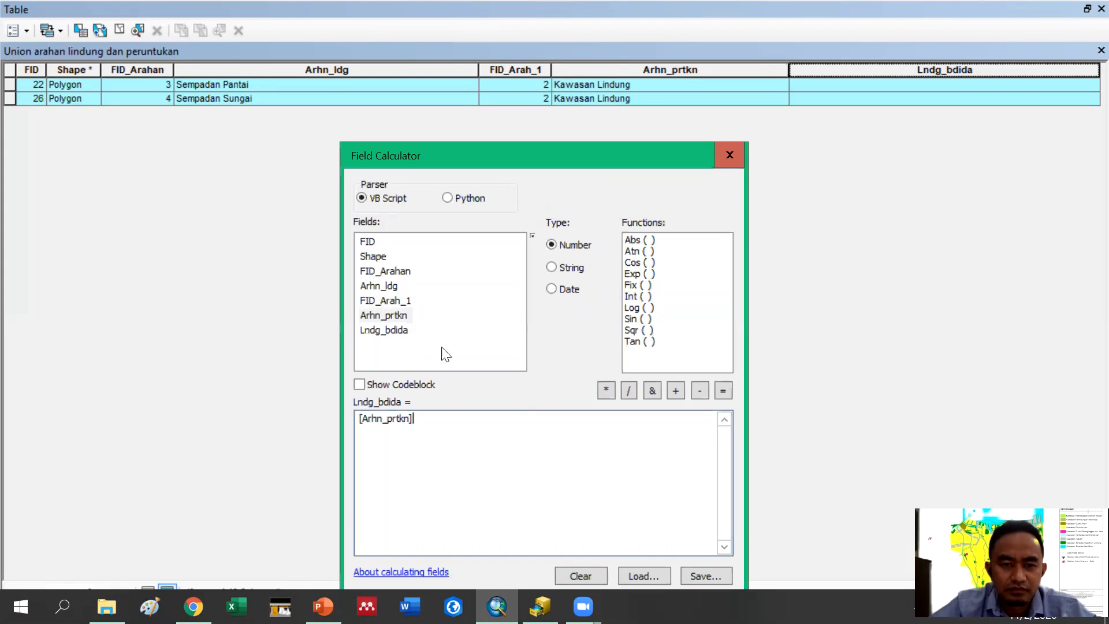
pyautogui.moveTo(617, 157); pyautogui.dragTo(614, 100)
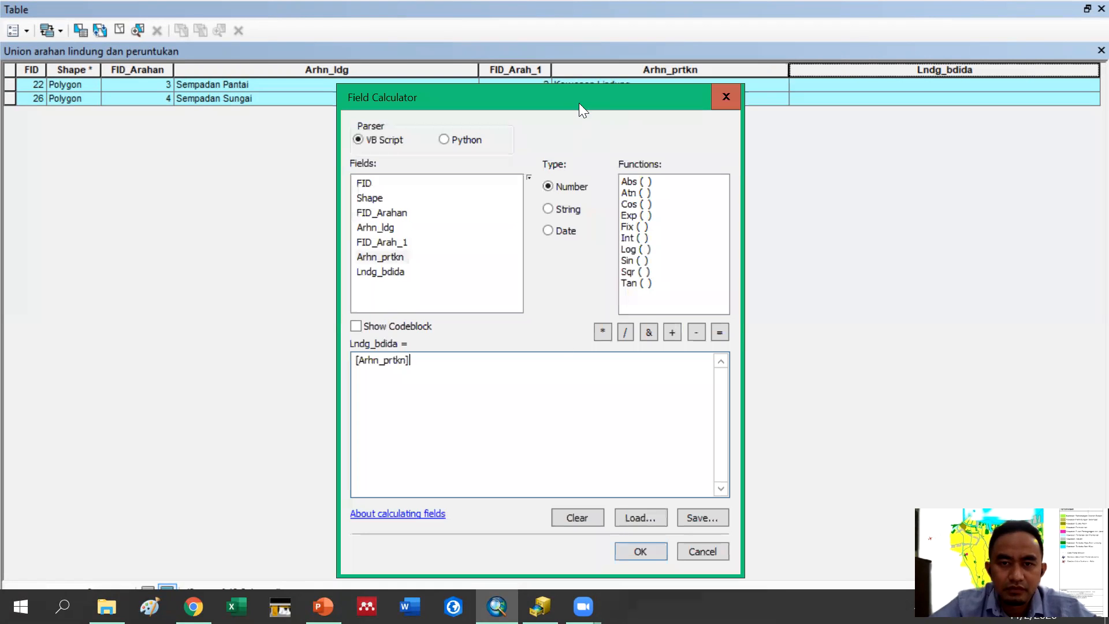
pyautogui.moveTo(581, 97); pyautogui.dragTo(555, 120)
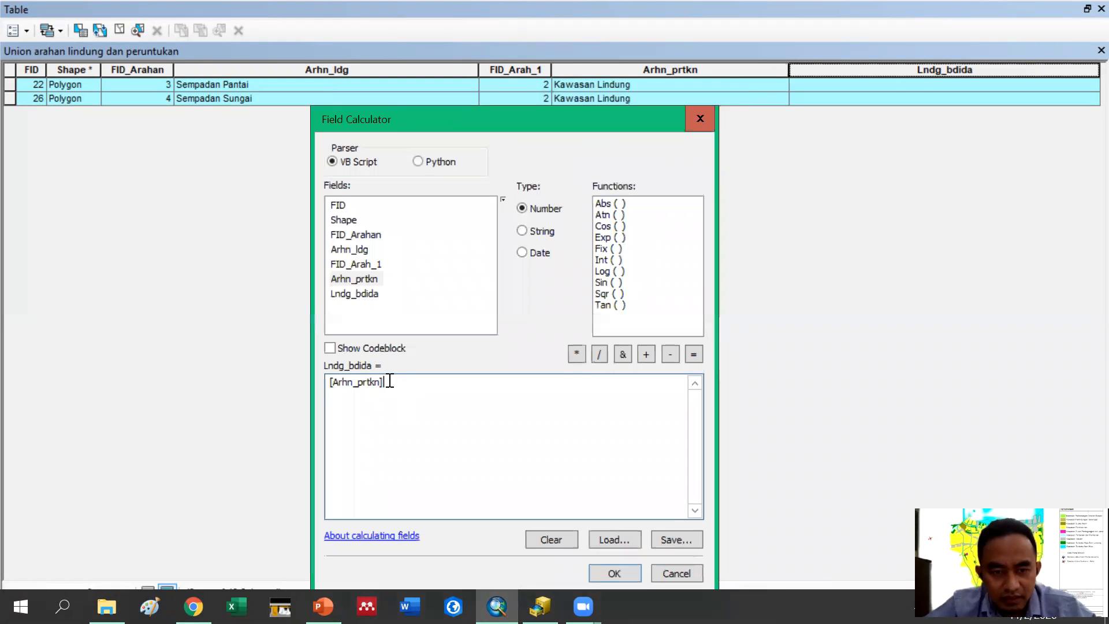
pyautogui.moveTo(392, 384); pyautogui.dragTo(331, 385)
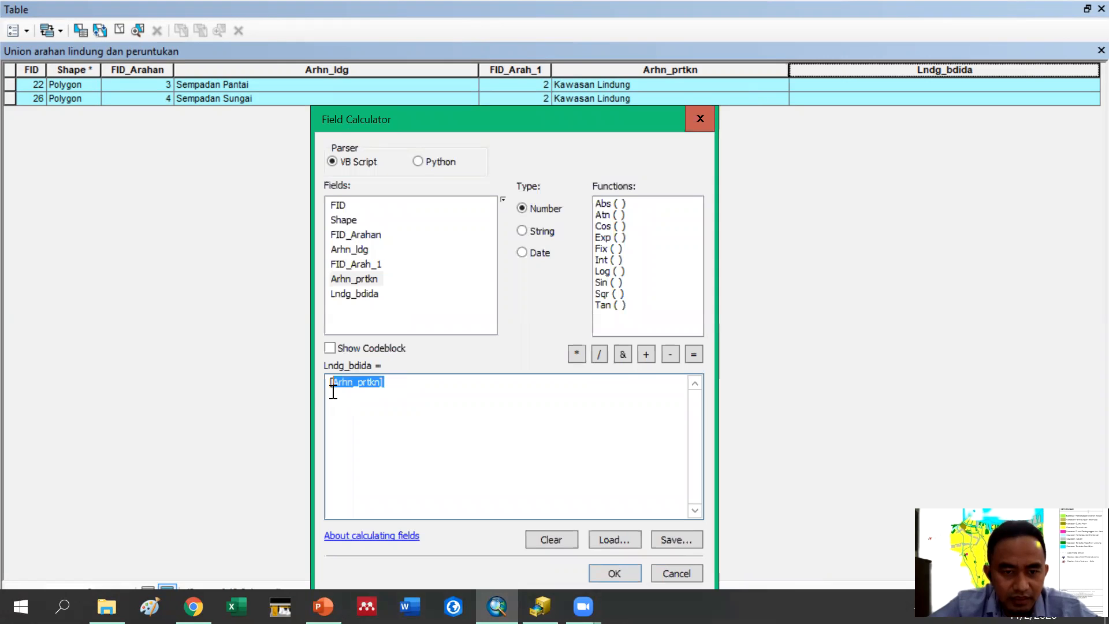
pyautogui.press('Delete')
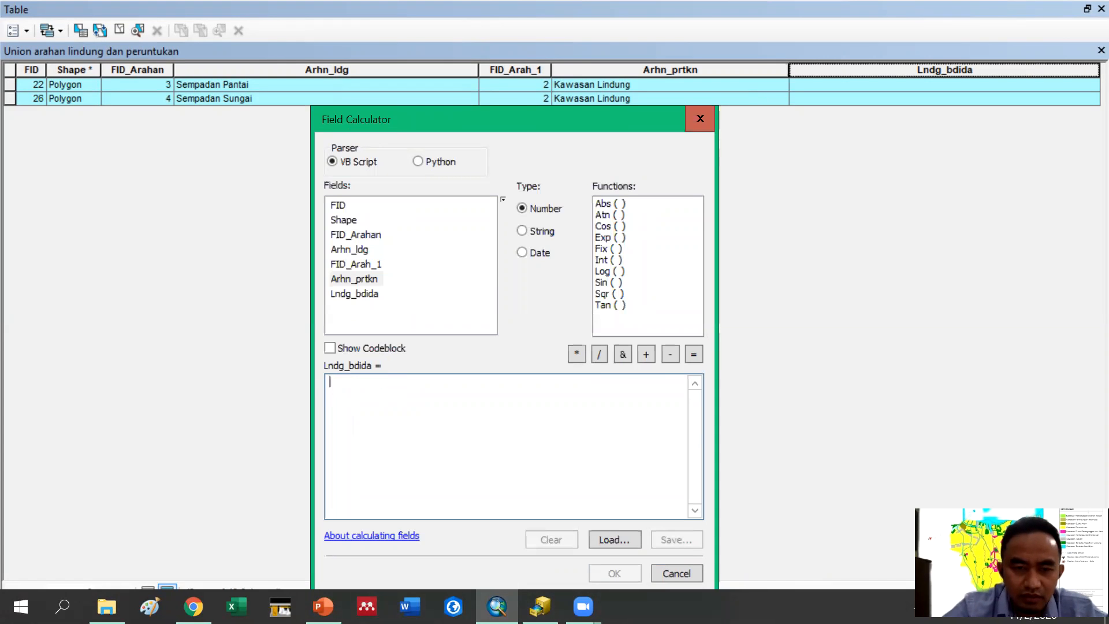
# Calculate Lndg_bdida for the selected Kawasan Lindung records with the expression "Hutan Lindung"
pyautogui.write('"Hutan ')
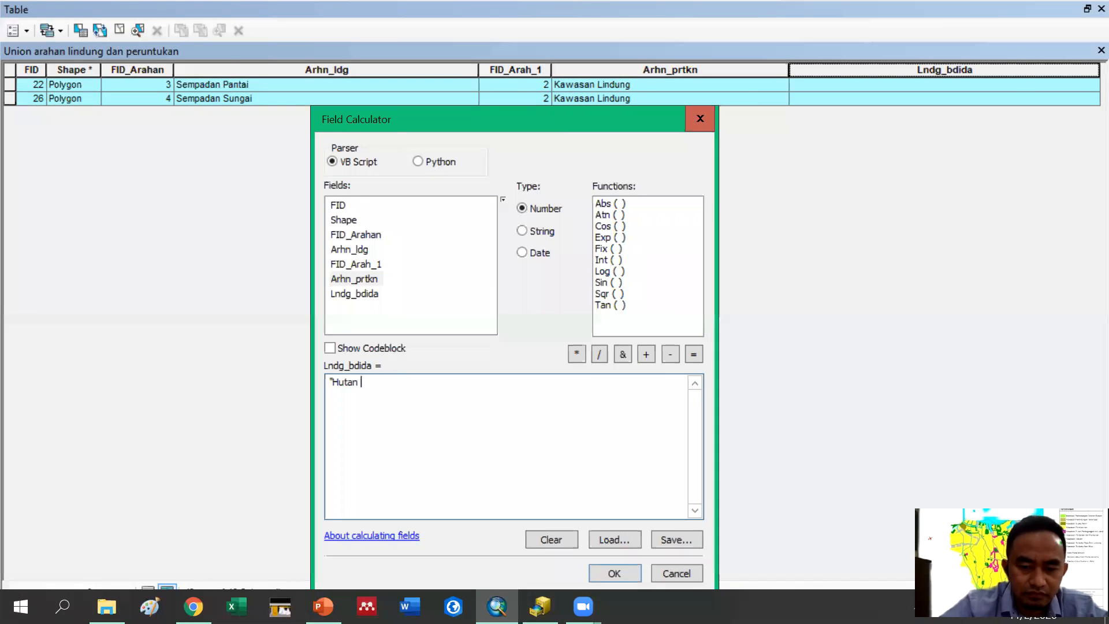
pyautogui.write('Lindung"')
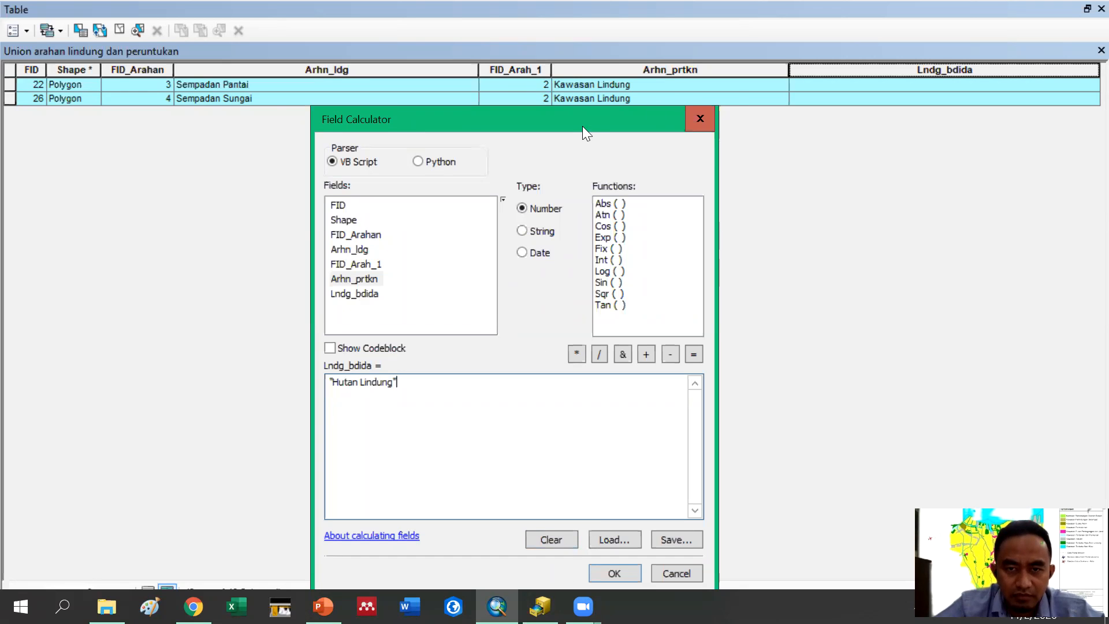
pyautogui.moveTo(582, 126); pyautogui.dragTo(545, 93)
pyautogui.click(578, 540)
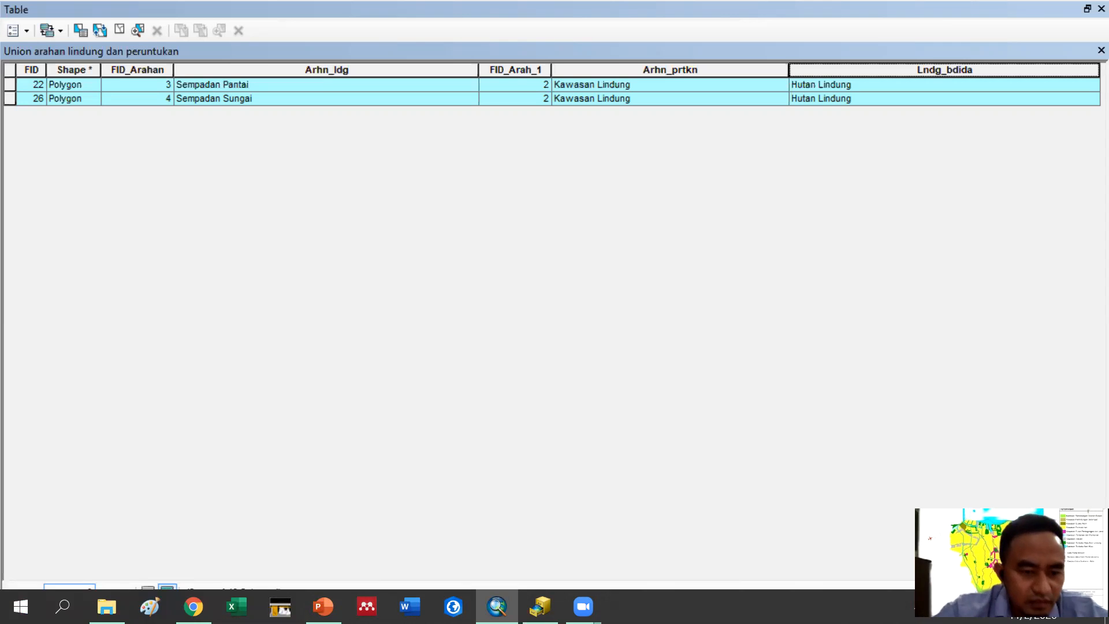
# Show all records of the union table and review which ones have a Lndg_bdida value
pyautogui.click(147, 590)
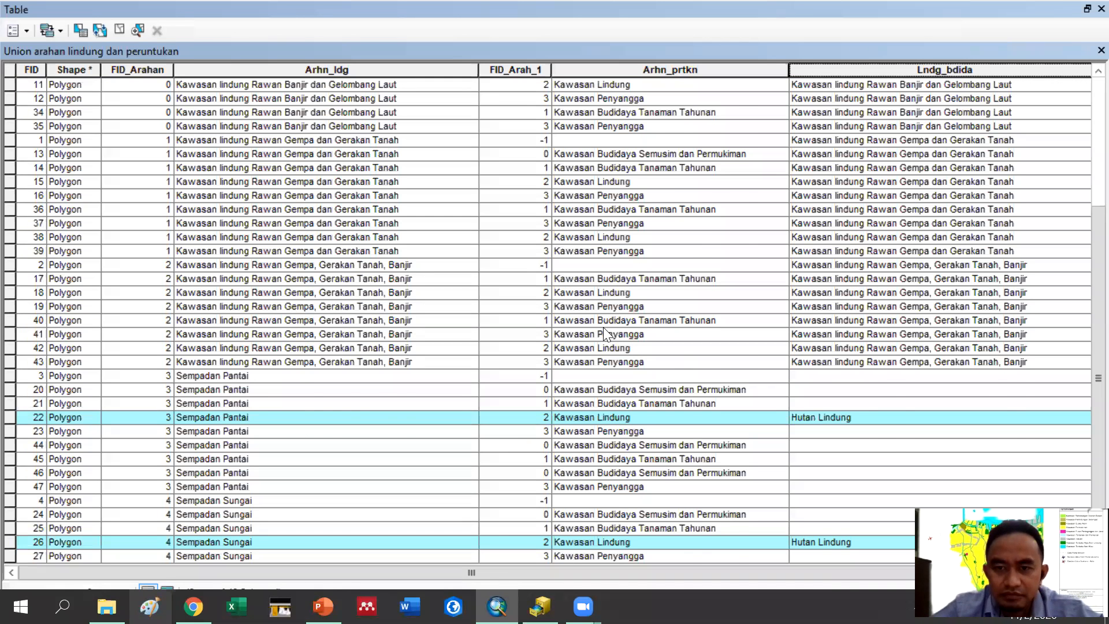
pyautogui.scroll(2, 603, 327)
pyautogui.scroll(3, 404, 278)
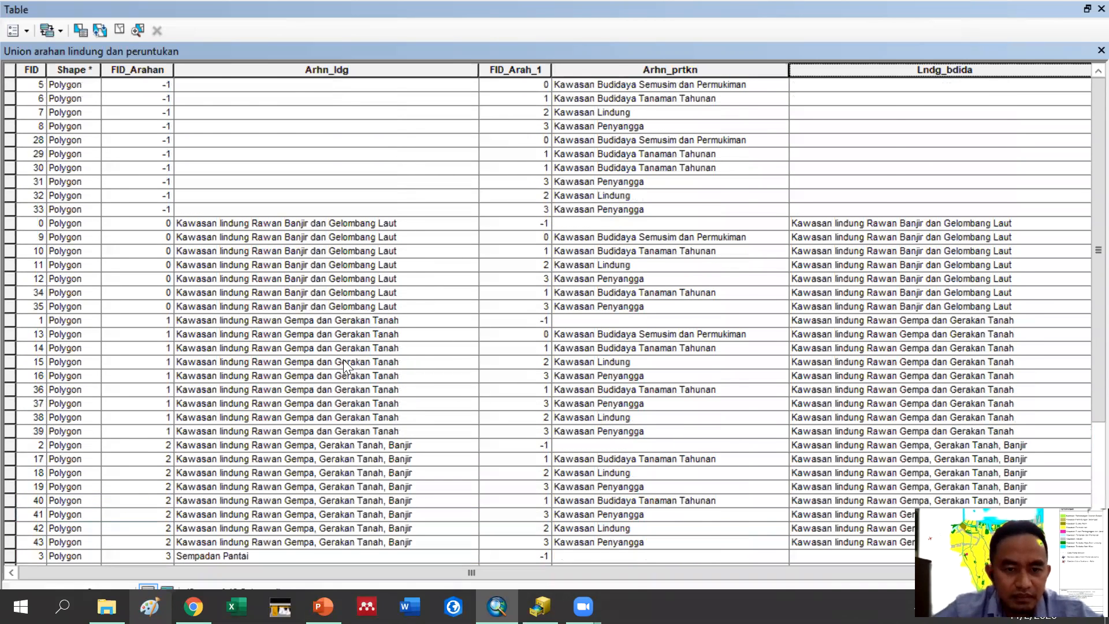
pyautogui.scroll(-4, 335, 384)
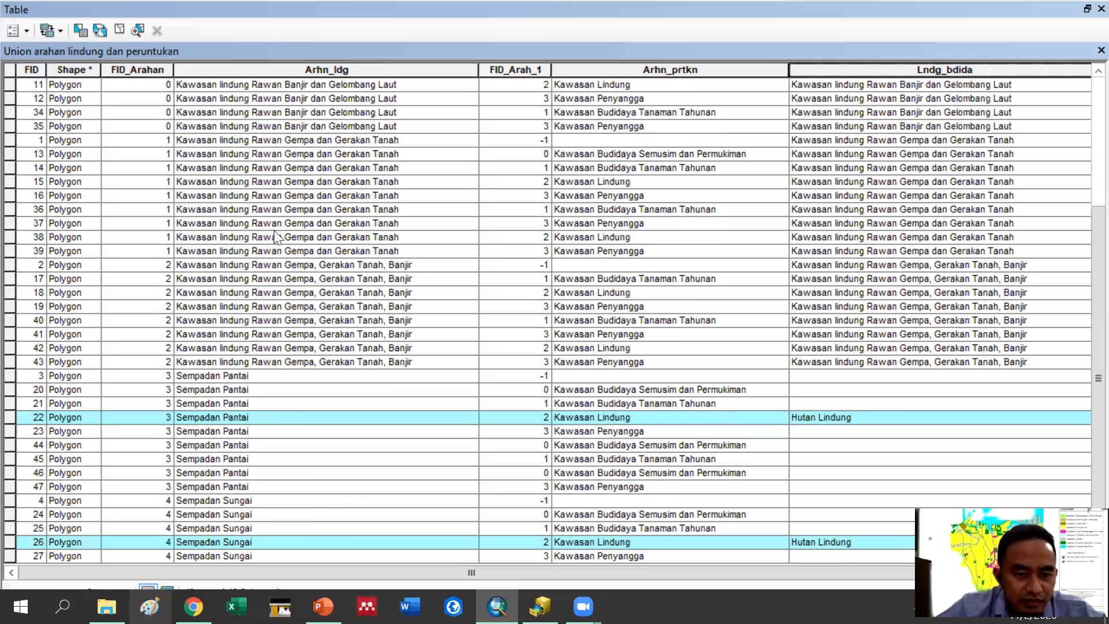
pyautogui.scroll(3, 289, 236)
pyautogui.scroll(-3, 358, 249)
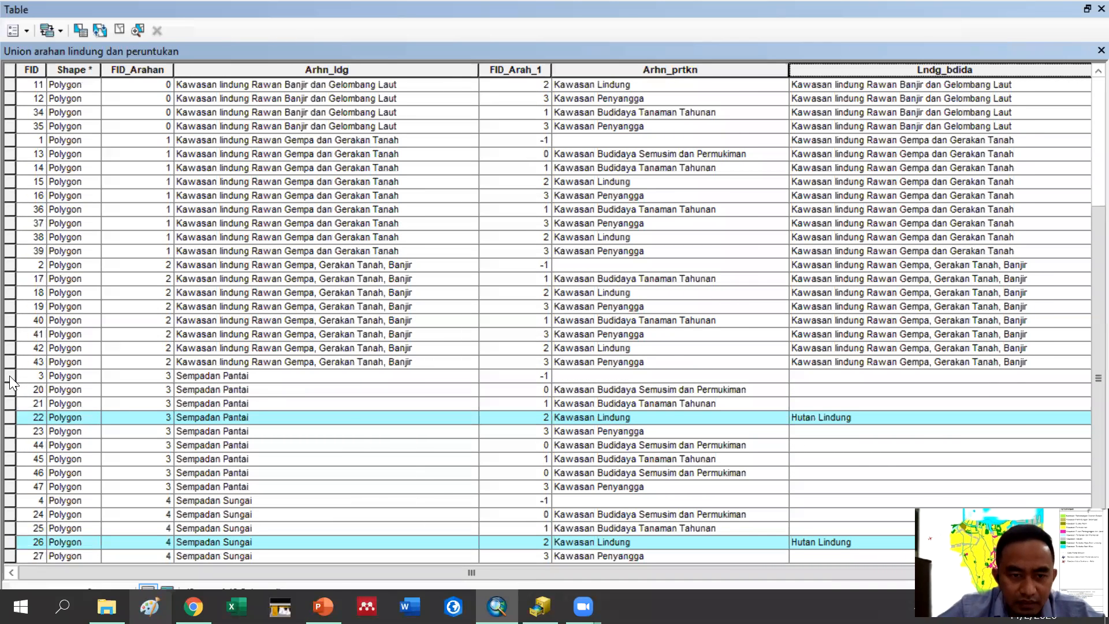
pyautogui.click(168, 589)
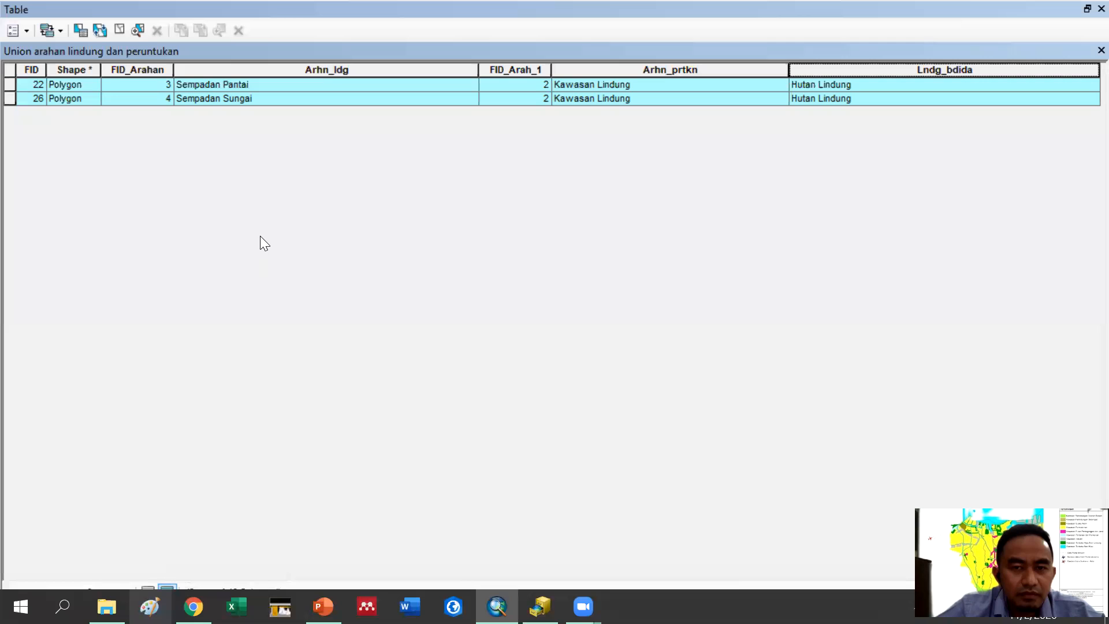
pyautogui.click(80, 31)
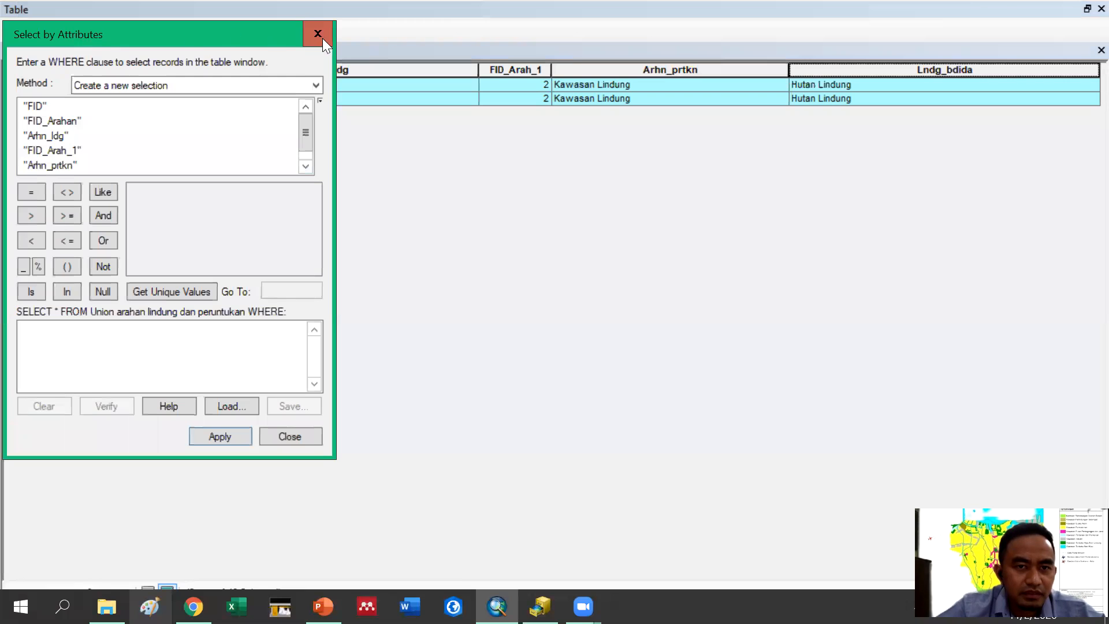
pyautogui.click(318, 35)
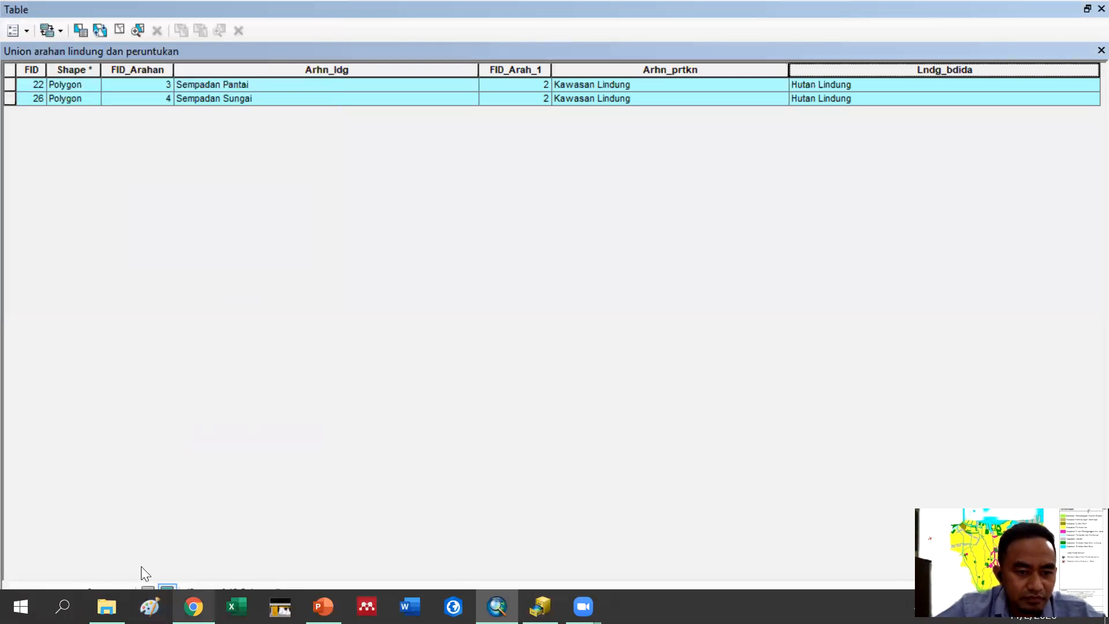
pyautogui.click(148, 588)
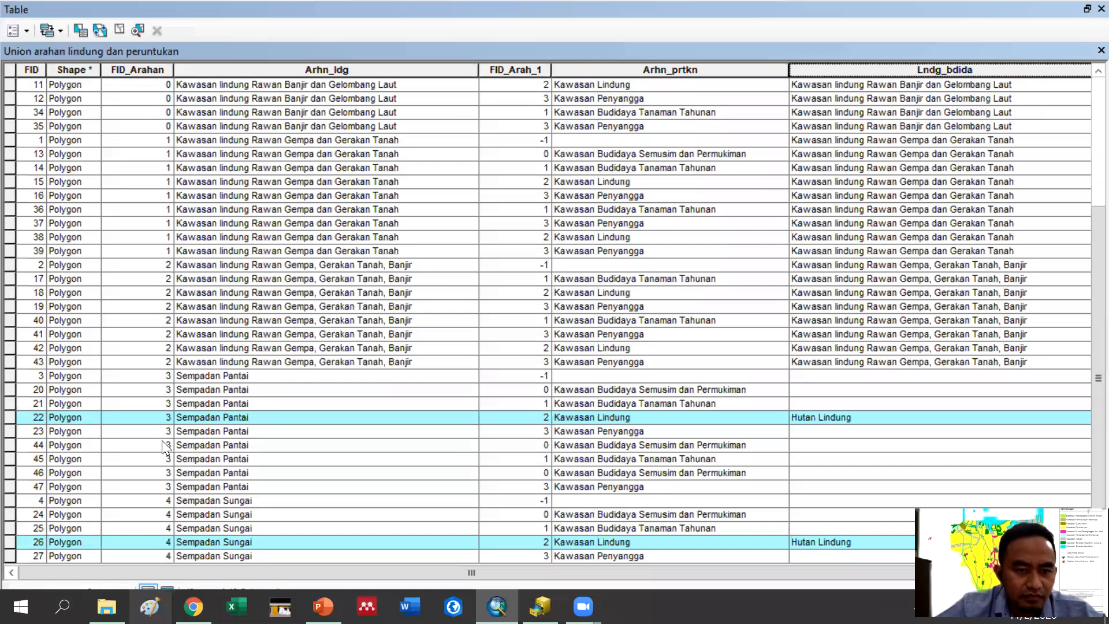
# Select all Sempadan Pantai and Sempadan Sungai records again, from FID 3 through FID 27, and show only the selected records
pyautogui.click(10, 376)
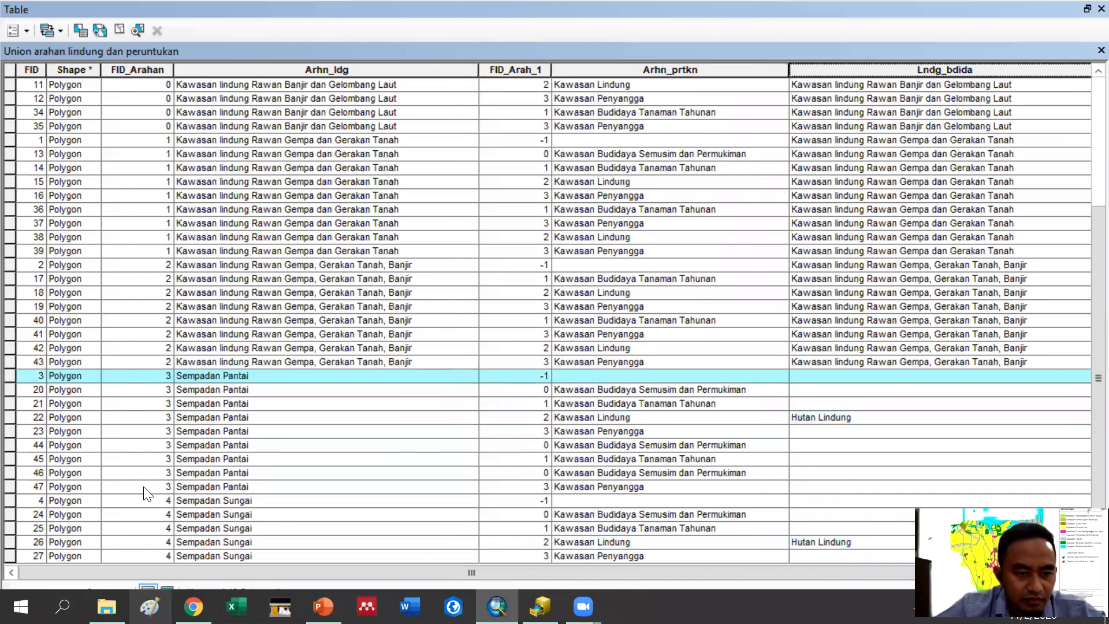
pyautogui.hscroll(1, 67, 541)
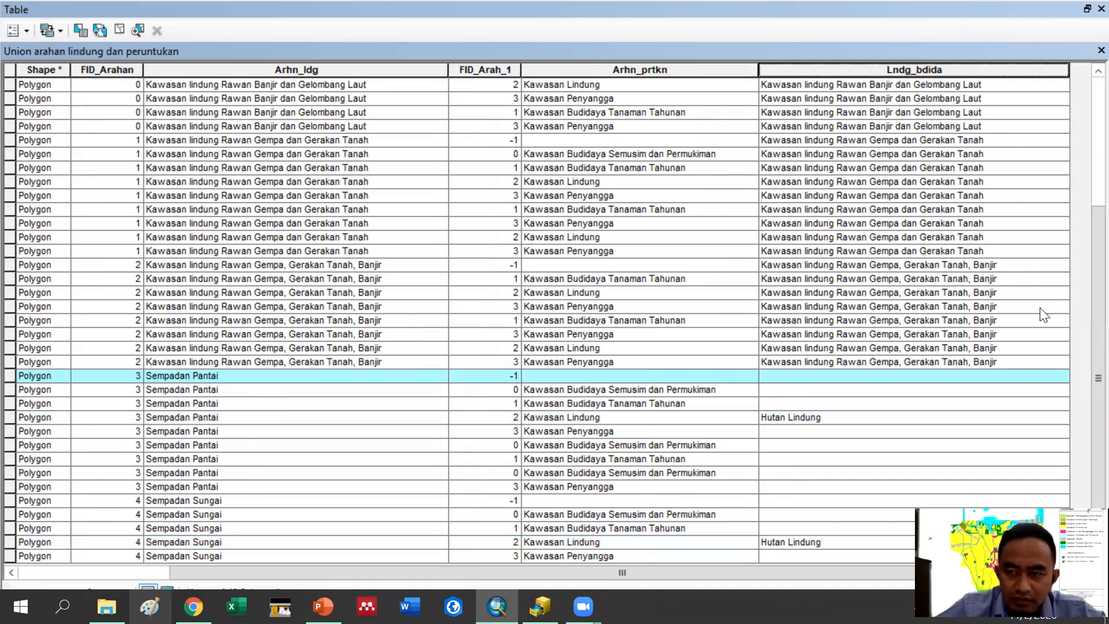
pyautogui.keyDown('shift'); pyautogui.click(11, 556); pyautogui.keyUp('shift')
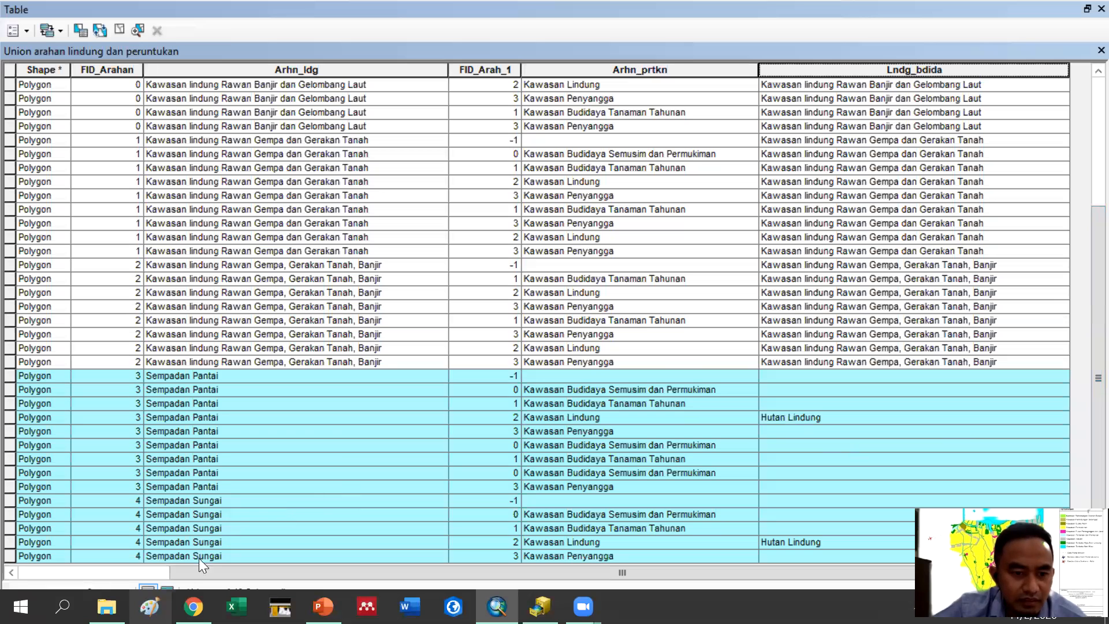
pyautogui.click(169, 587)
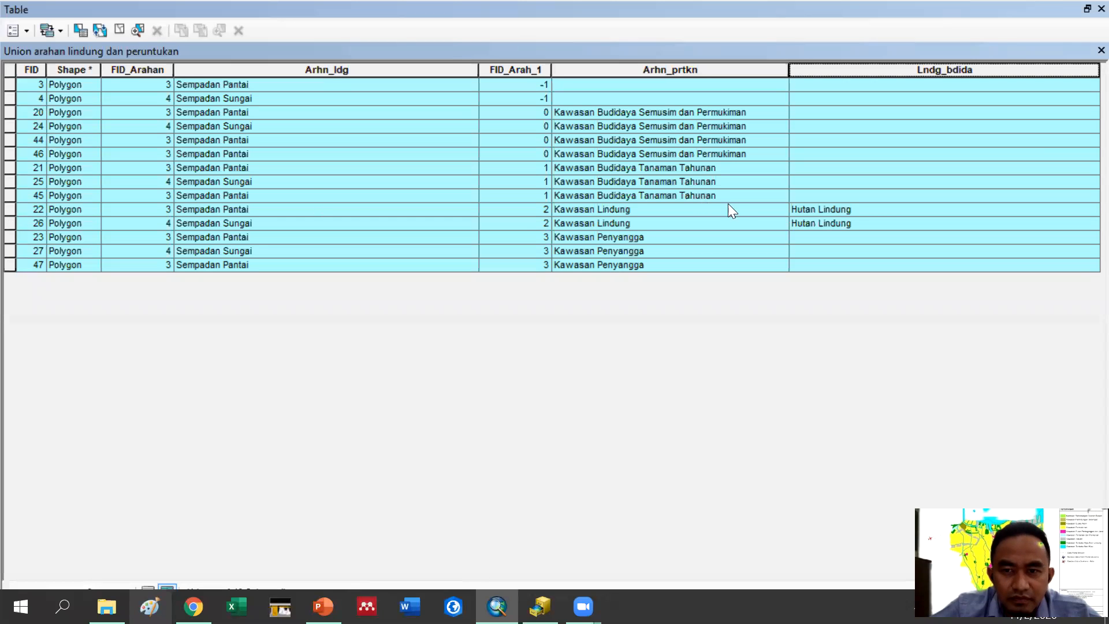
# Remove the Kawasan Lindung records already classified as Hutan Lindung, FID 22 and 26, from the selection
pyautogui.click(10, 209)
pyautogui.keyDown('ctrl'); pyautogui.click(10, 223); pyautogui.keyUp('ctrl')
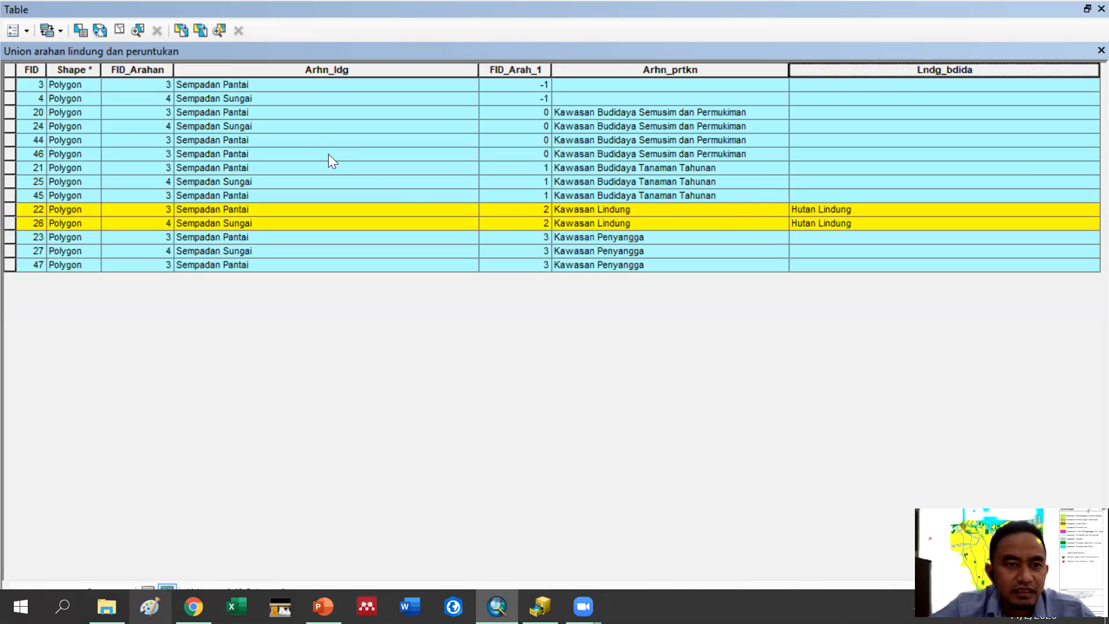
pyautogui.rightClick(10, 210)
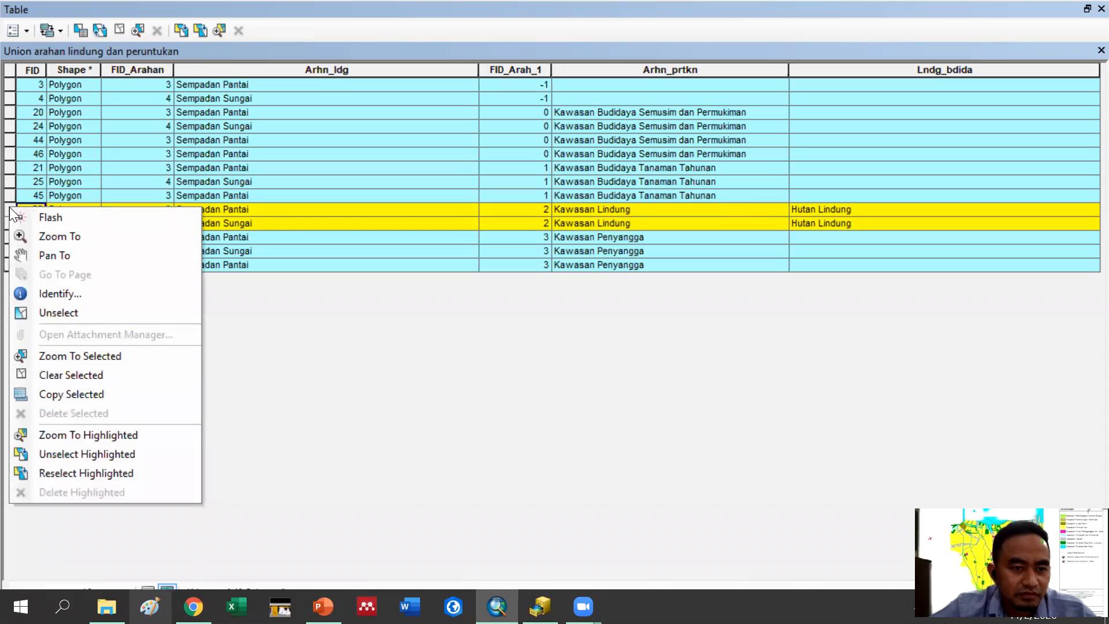
pyautogui.click(81, 456)
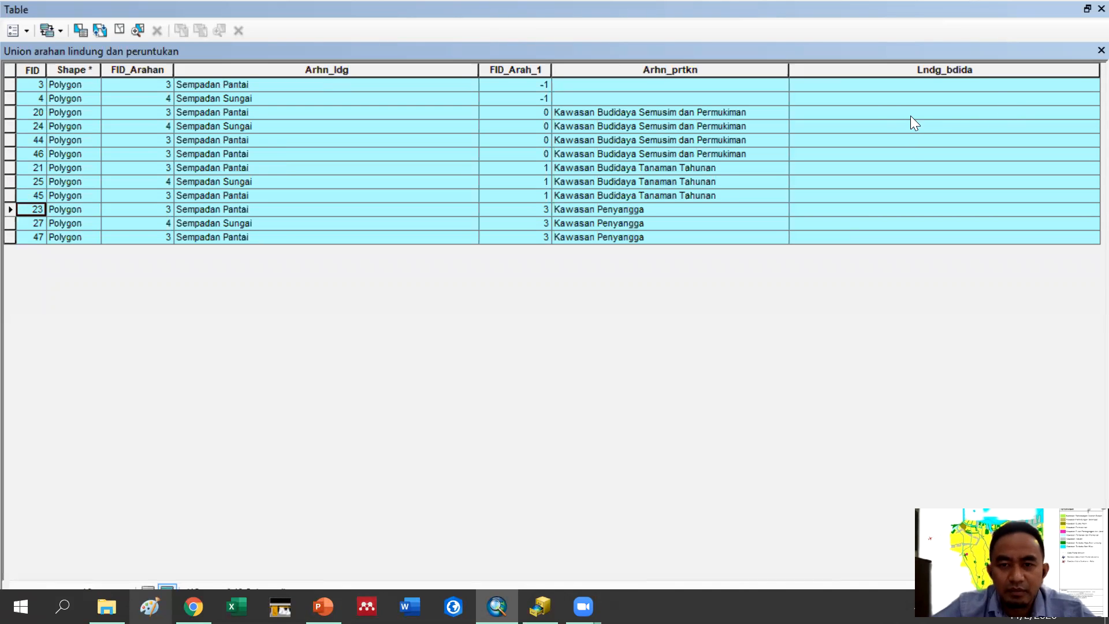
# Calculate Lndg_bdida for the selected Sempadan Pantai and Sempadan Sungai records with the expression [Arhn_ldg]
pyautogui.rightClick(910, 67)
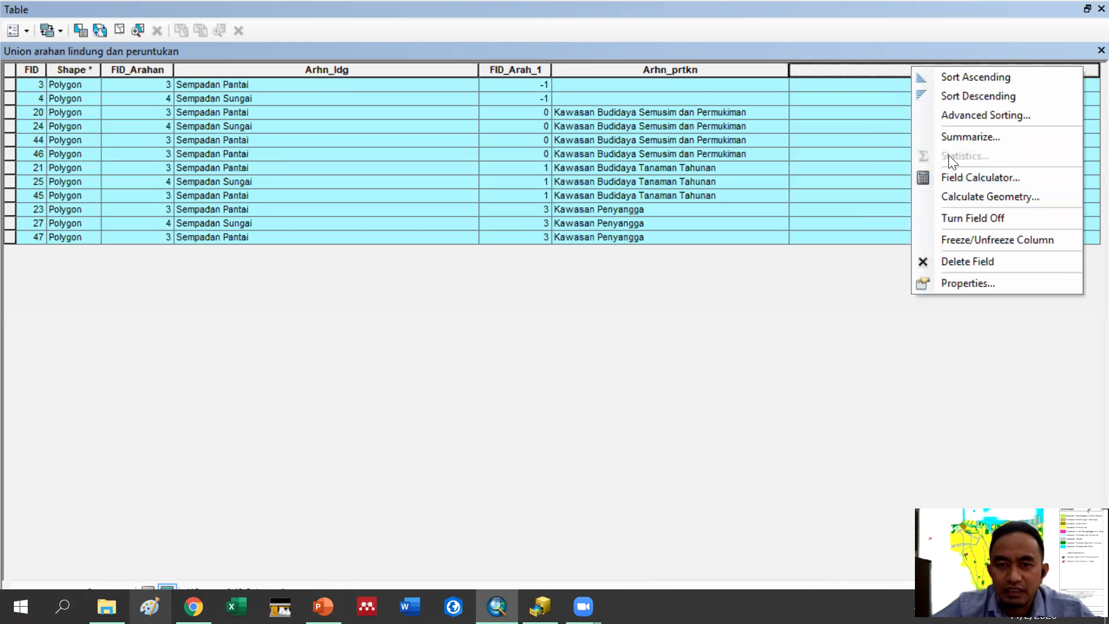
pyautogui.click(973, 178)
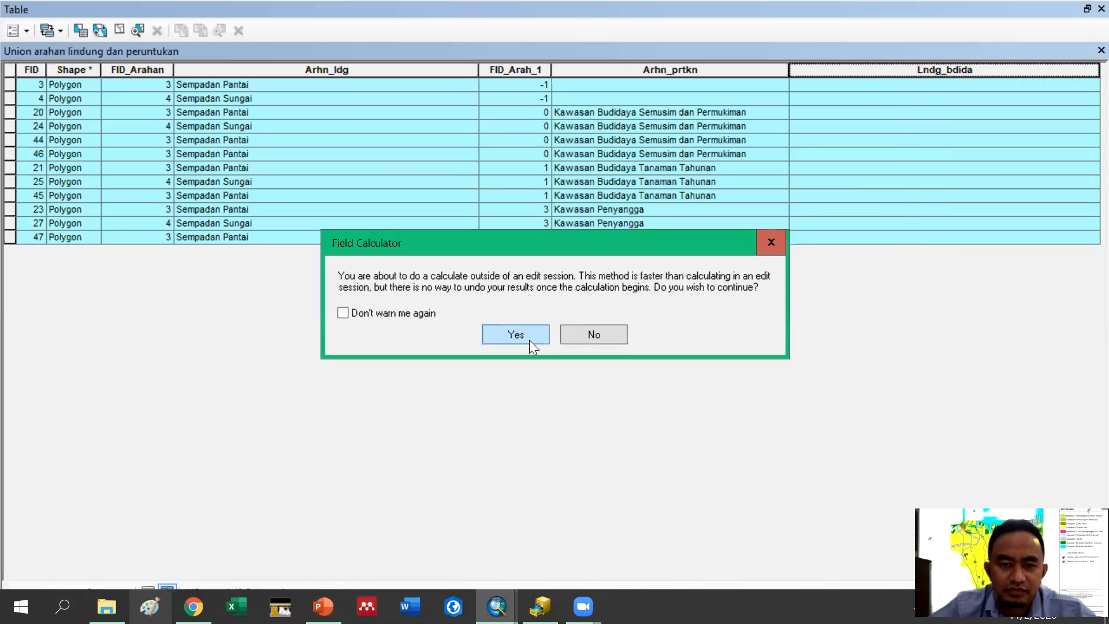
pyautogui.click(529, 339)
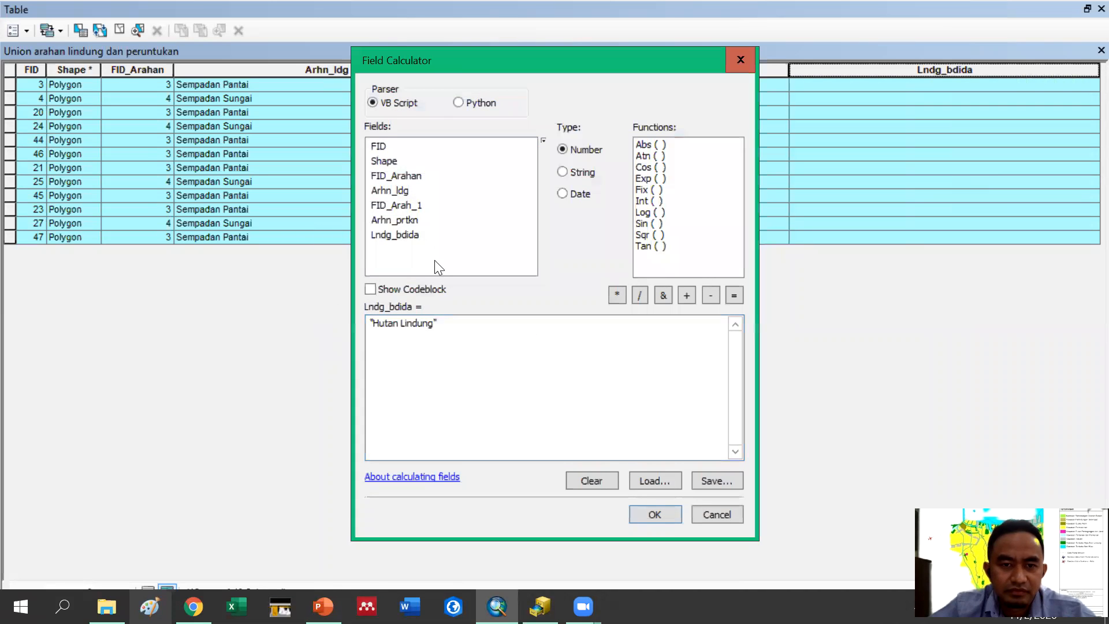
pyautogui.moveTo(511, 61); pyautogui.dragTo(581, 98)
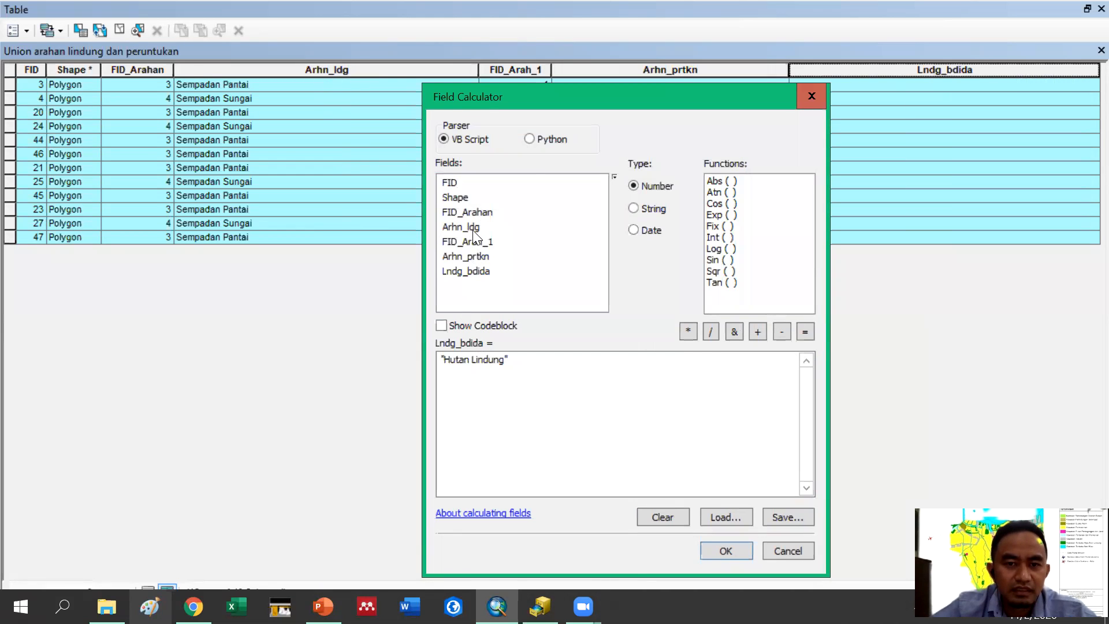
pyautogui.click(670, 516)
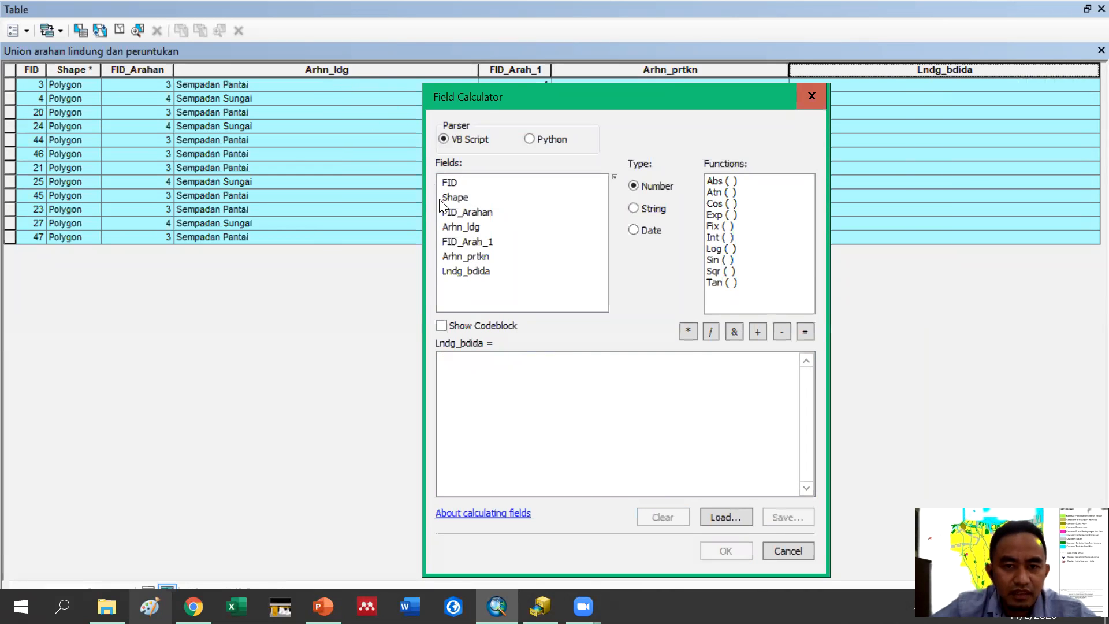
pyautogui.doubleClick(464, 227)
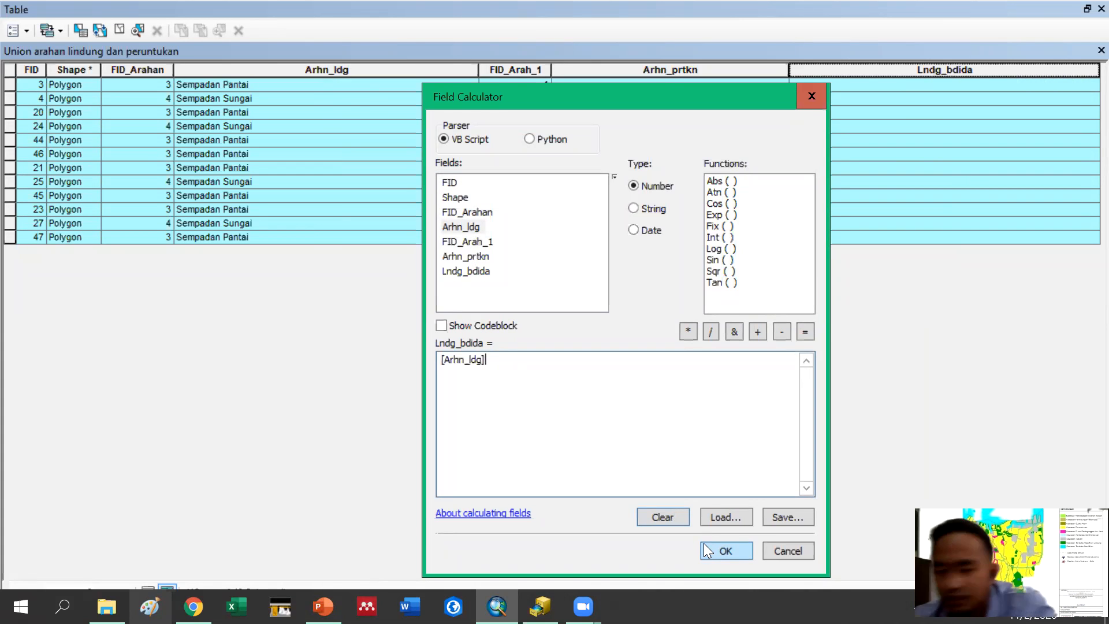
pyautogui.click(725, 550)
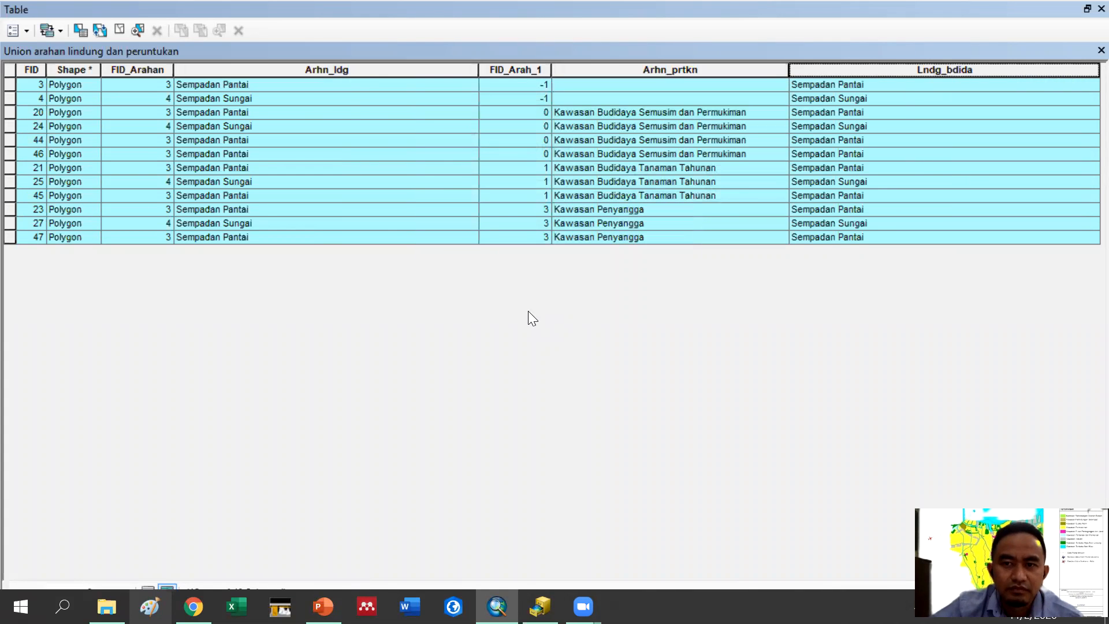
# Show all records of the union table and examine which ones still have an empty Lndg_bdida value
pyautogui.click(148, 590)
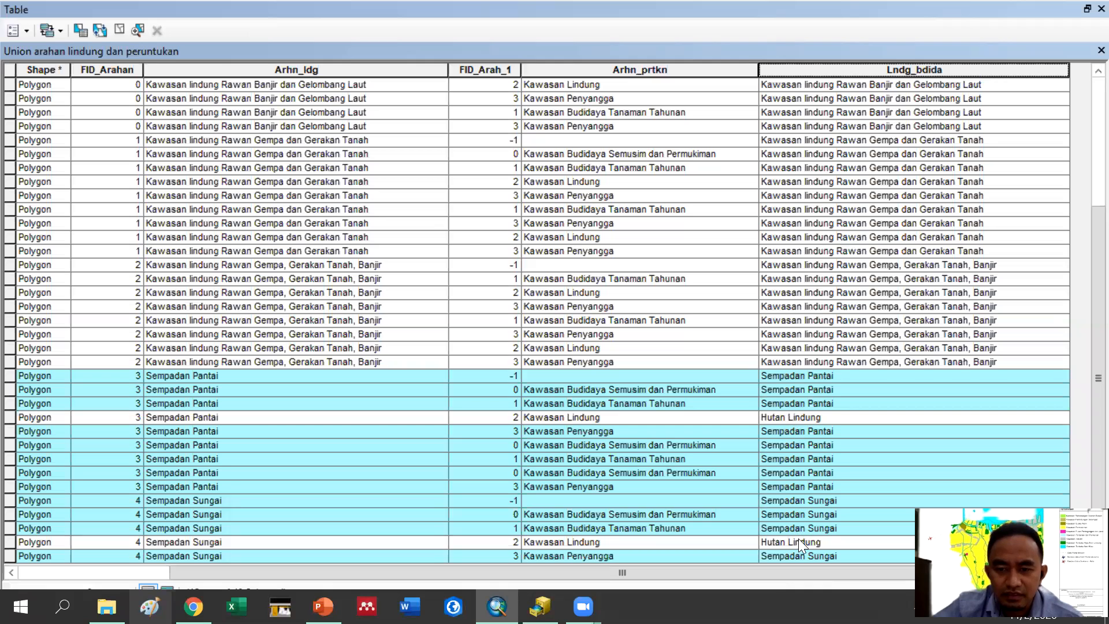
pyautogui.scroll(4, 823, 346)
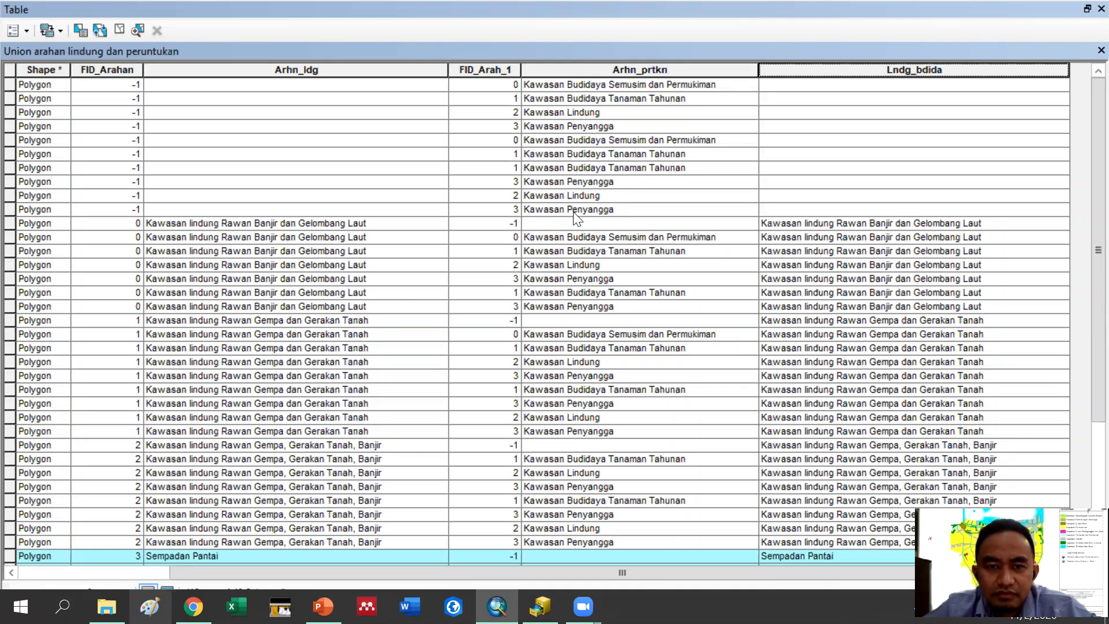
pyautogui.scroll(-3, 576, 219)
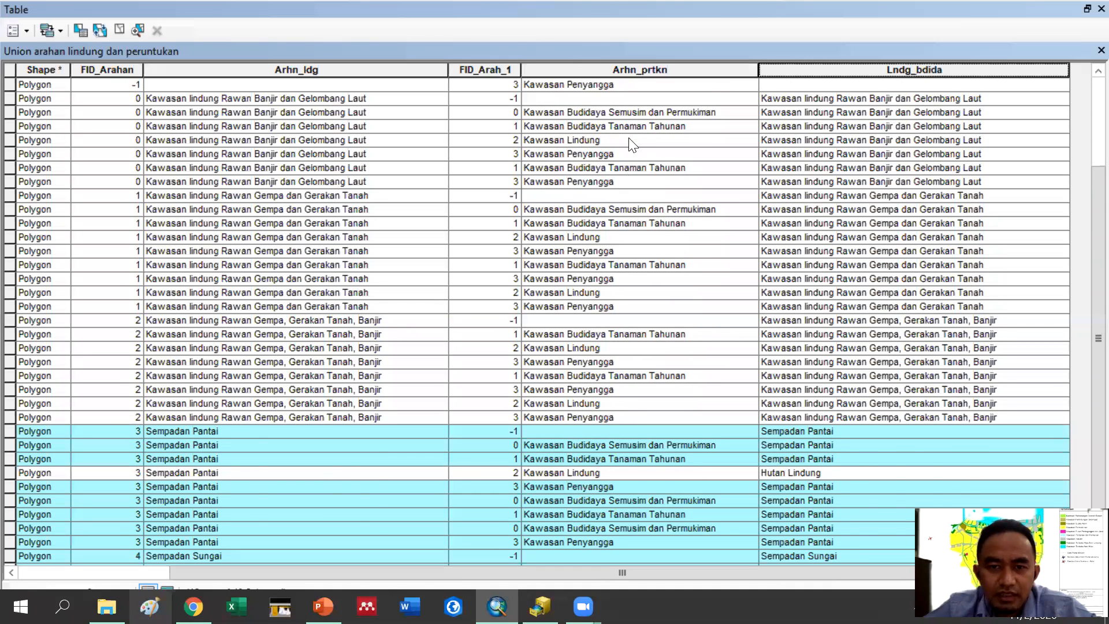
pyautogui.scroll(3, 612, 174)
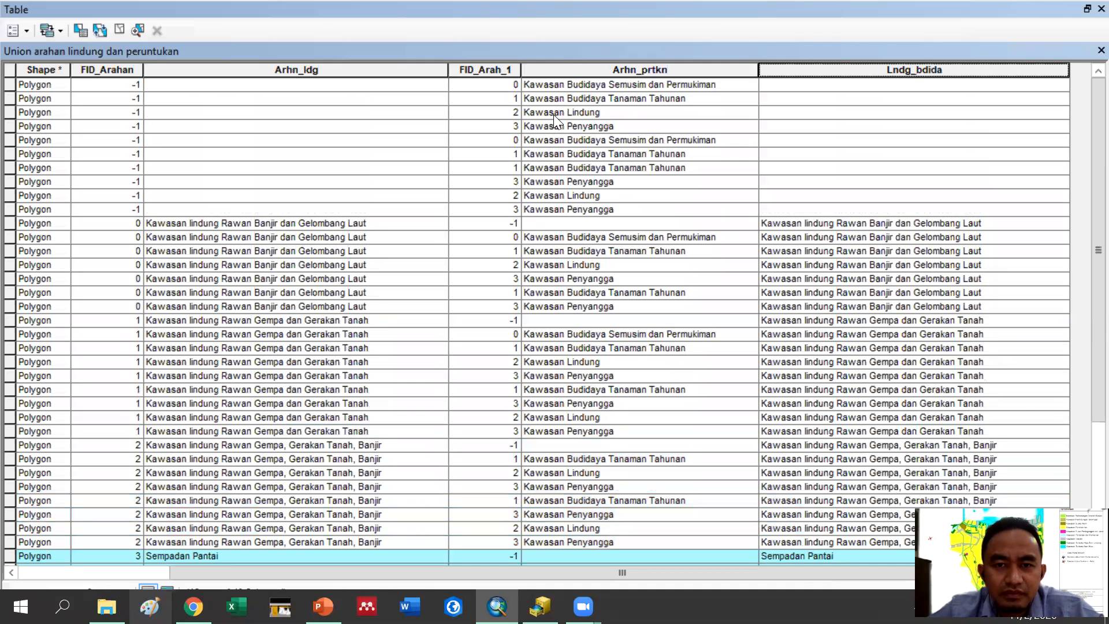
pyautogui.scroll(-4, 779, 486)
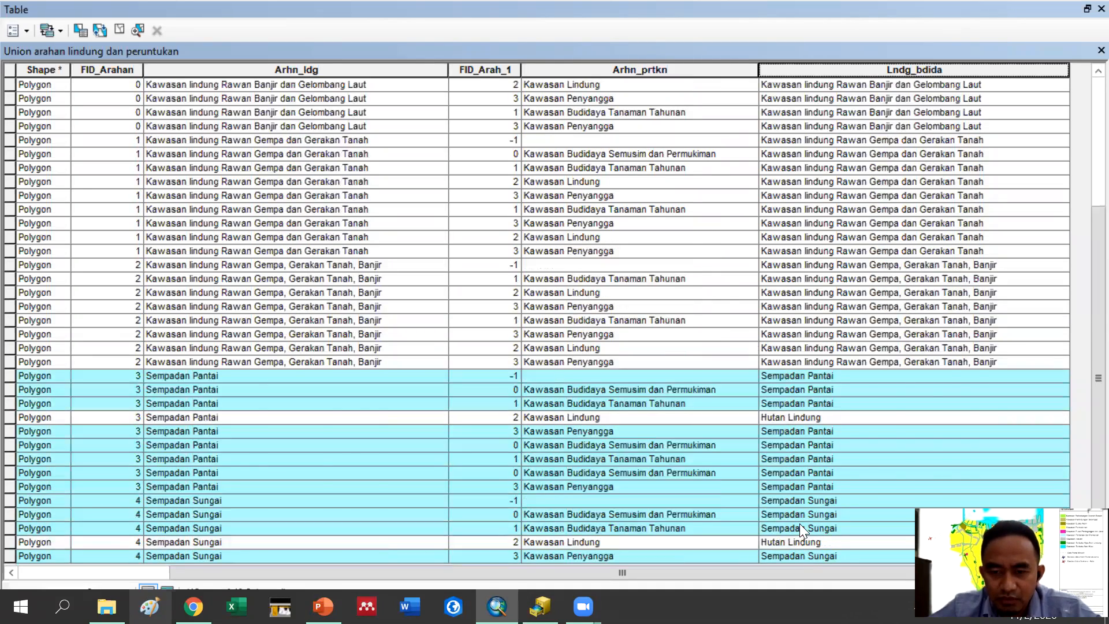
pyautogui.scroll(3, 710, 271)
pyautogui.scroll(-3, 709, 272)
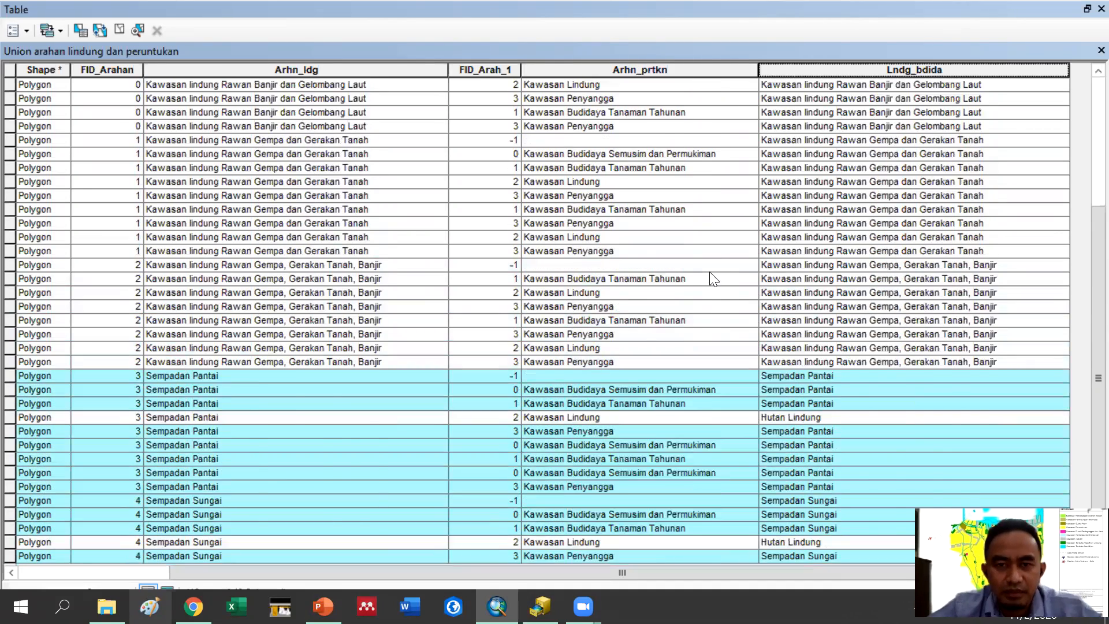
pyautogui.scroll(4, 709, 272)
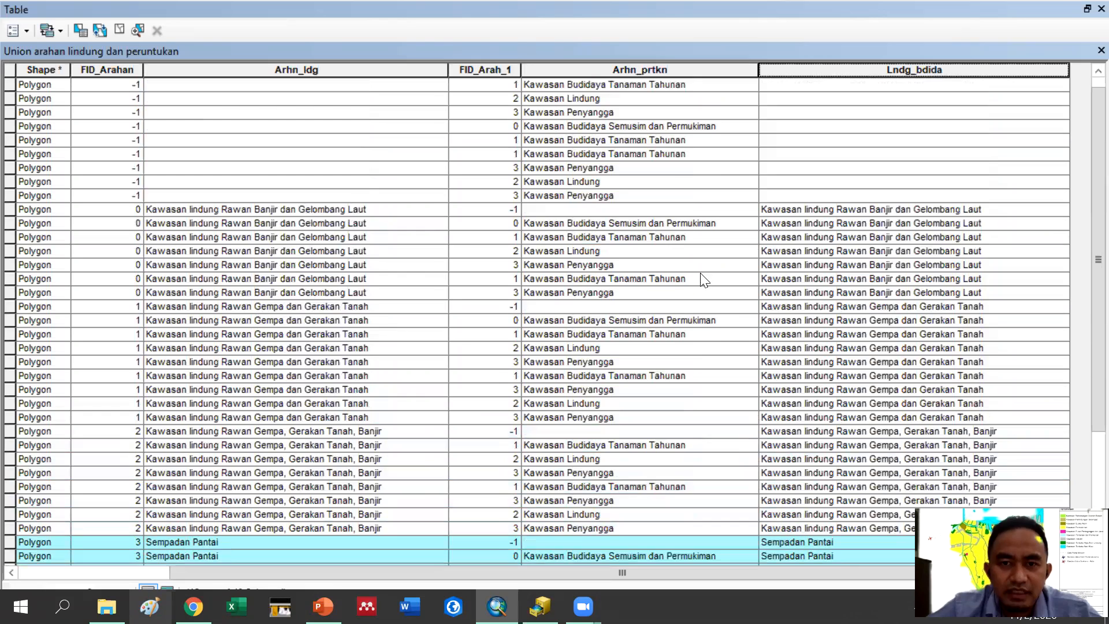
# Sort the table by Arhn_prtkn in descending order, then select all Kawasan Lindung records and show only those
pyautogui.doubleClick(615, 64)
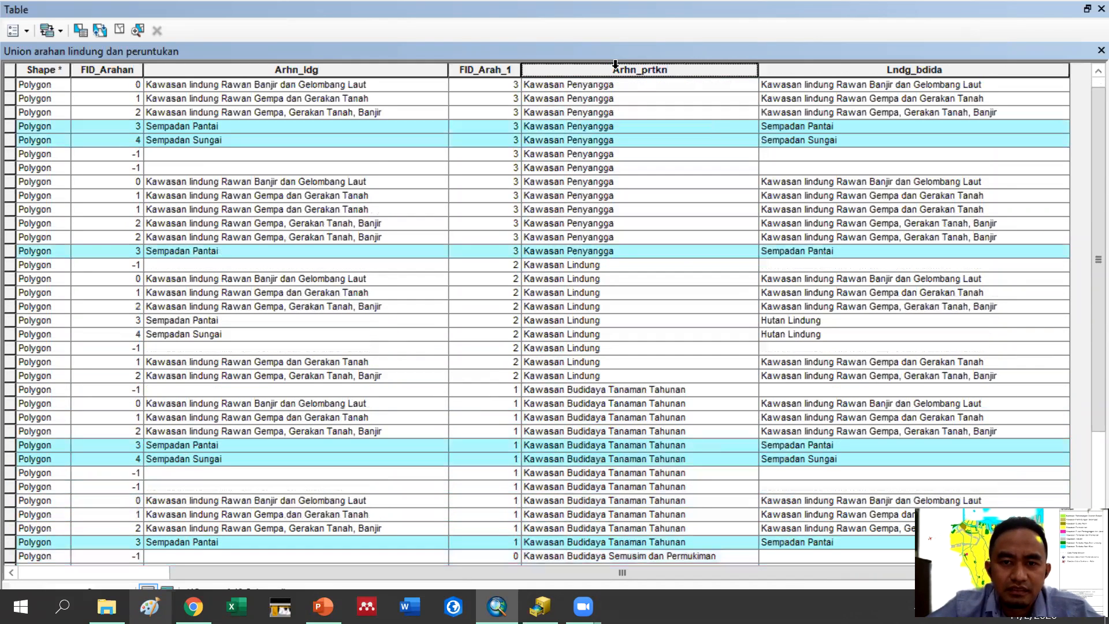
pyautogui.scroll(-4, 620, 256)
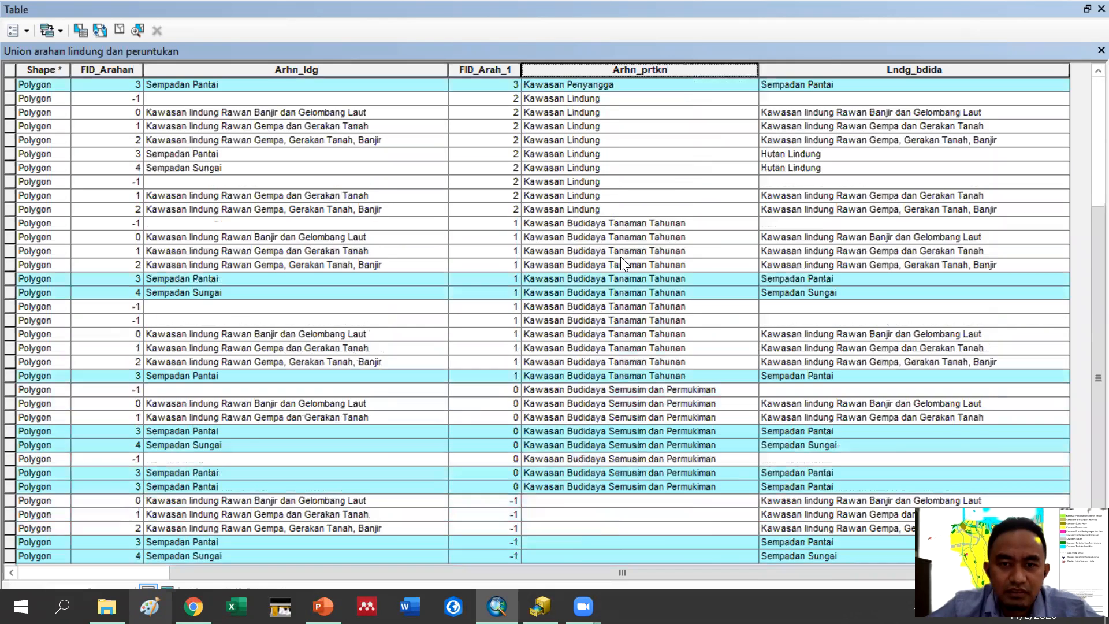
pyautogui.scroll(3, 621, 260)
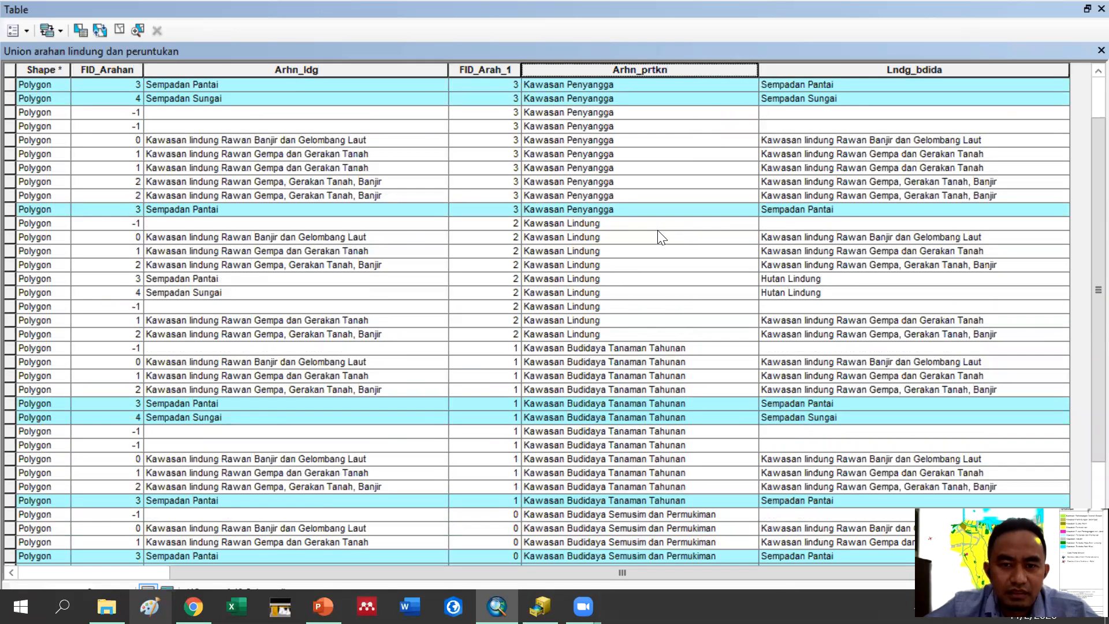
pyautogui.click(8, 224)
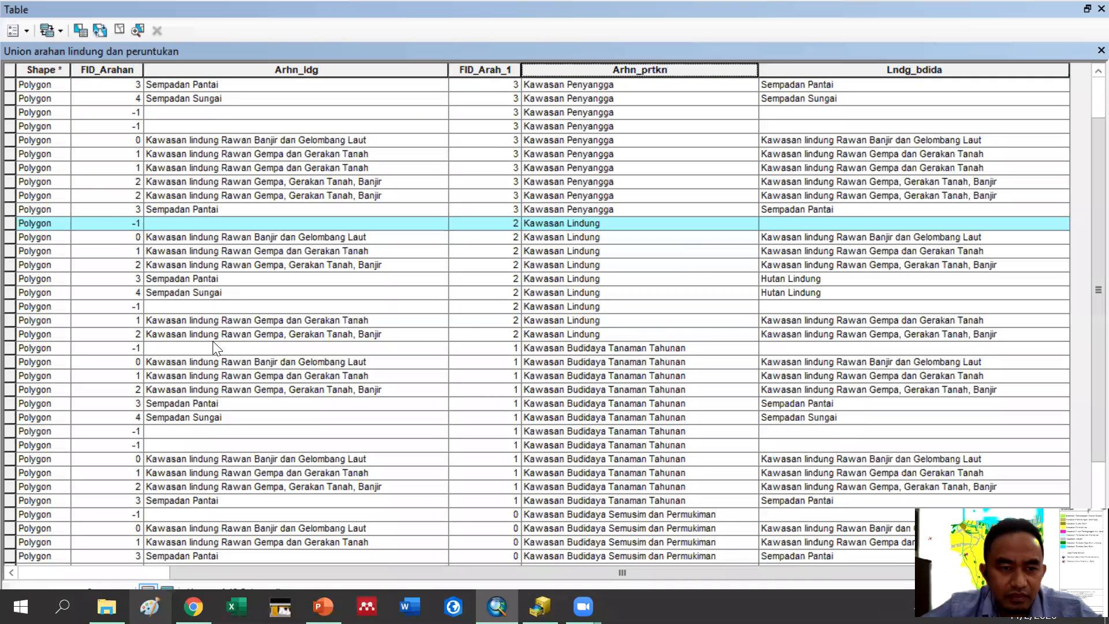
pyautogui.keyDown('shift'); pyautogui.click(10, 334); pyautogui.keyUp('shift')
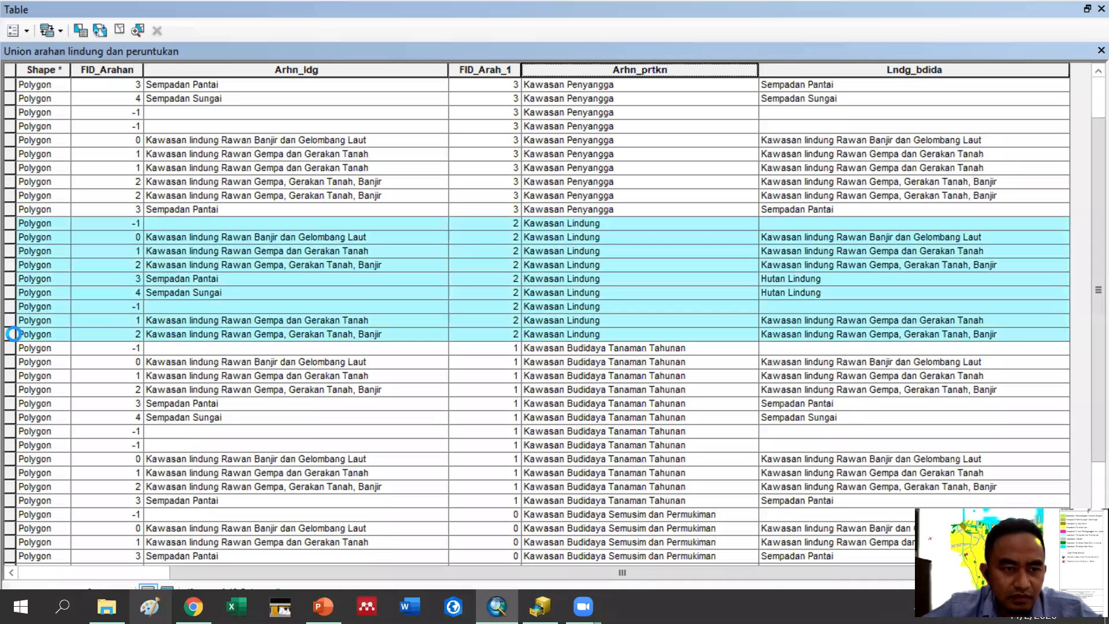
pyautogui.click(167, 585)
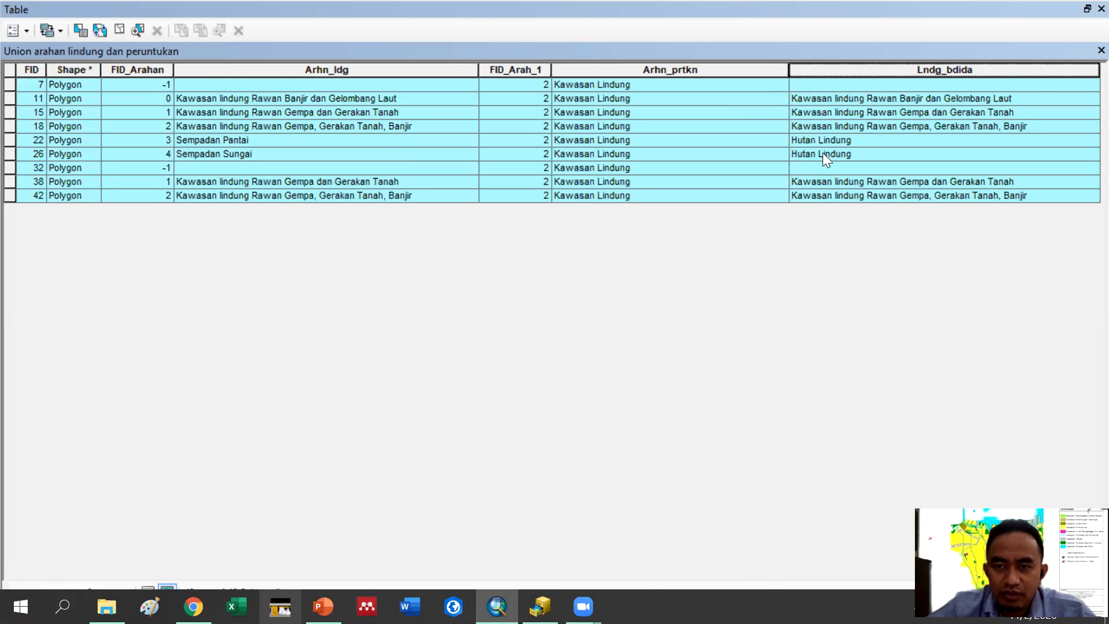
# Highlight only the two Kawasan Lindung records without a Lndg_bdida value, FID 7 and 32
pyautogui.click(7, 85)
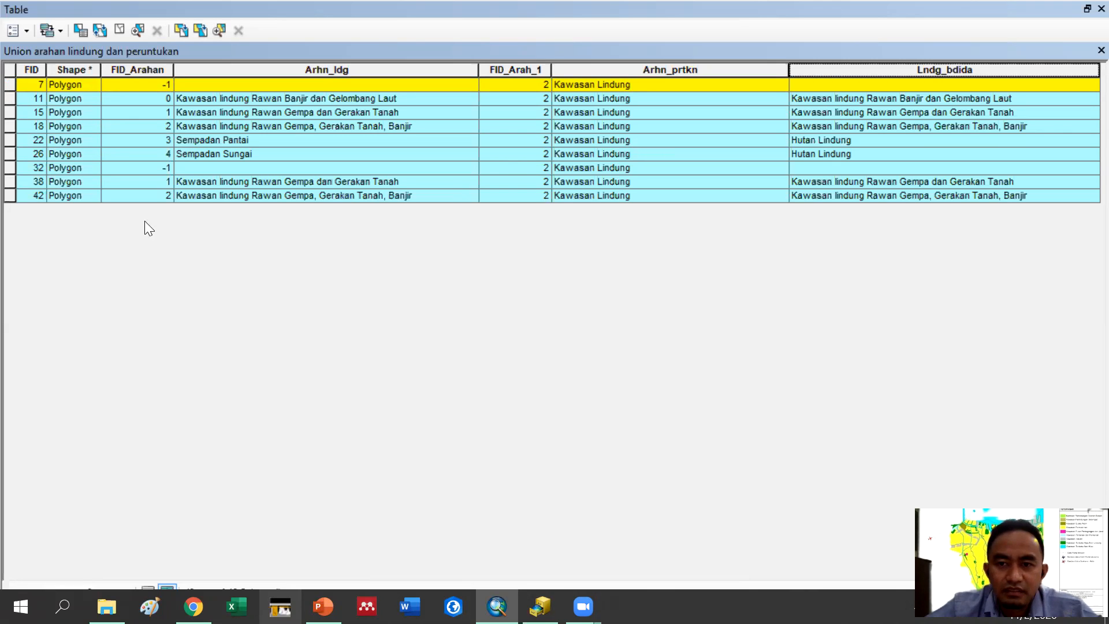
pyautogui.keyDown('shift'); pyautogui.click(12, 167); pyautogui.keyUp('shift')
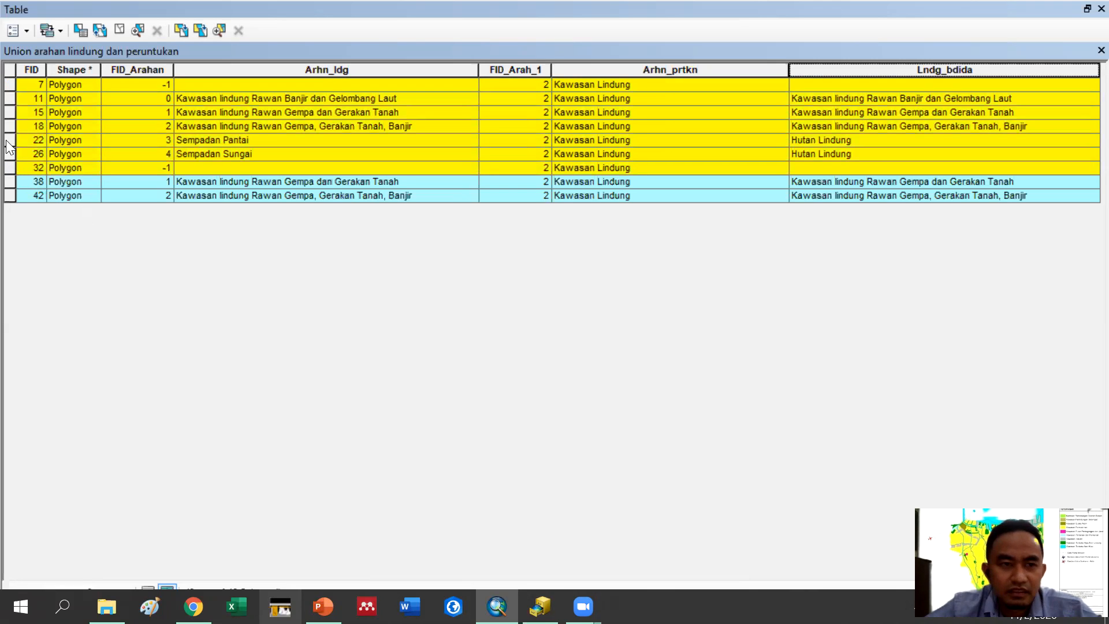
pyautogui.click(13, 85)
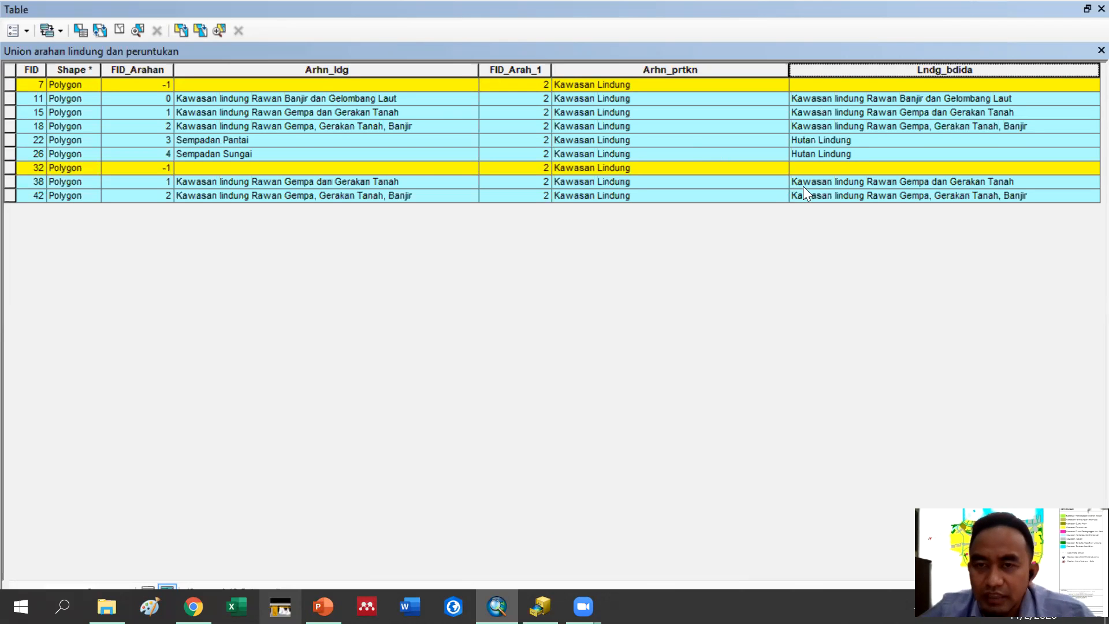
# Calculate Lndg_bdida for the selected Kawasan Lindung records with the expression [Arhn_prtkn]
pyautogui.rightClick(887, 68)
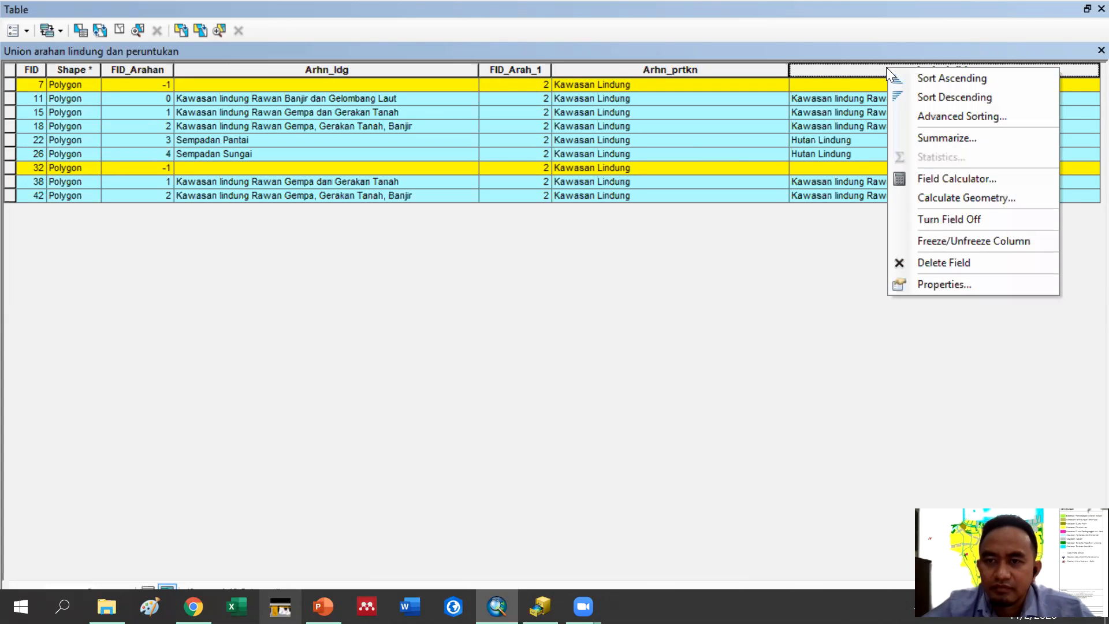
pyautogui.click(928, 181)
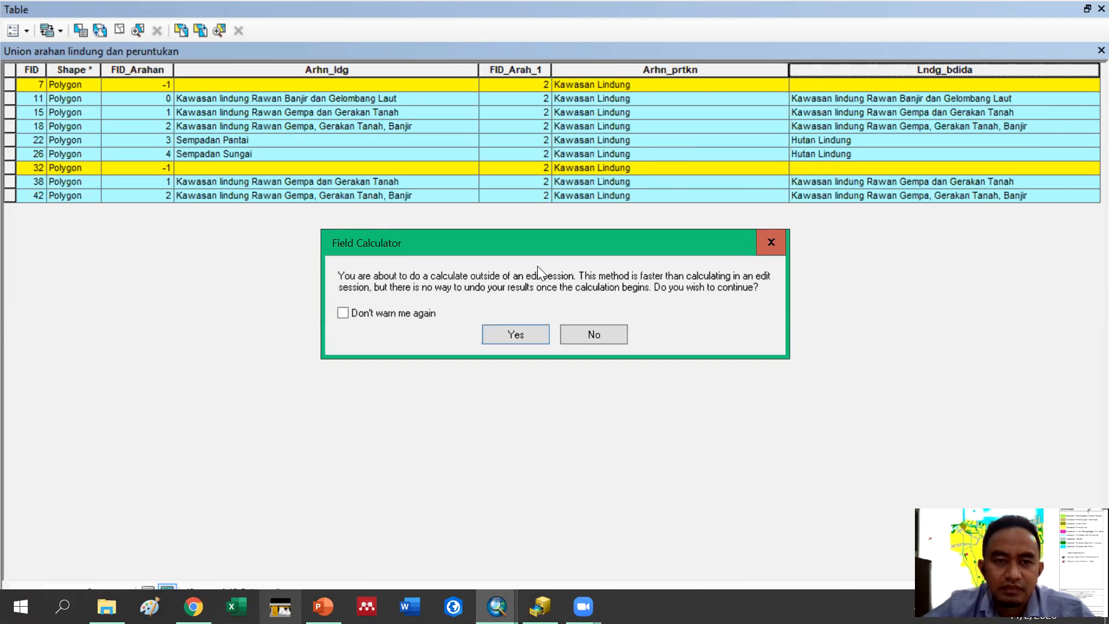
pyautogui.click(516, 334)
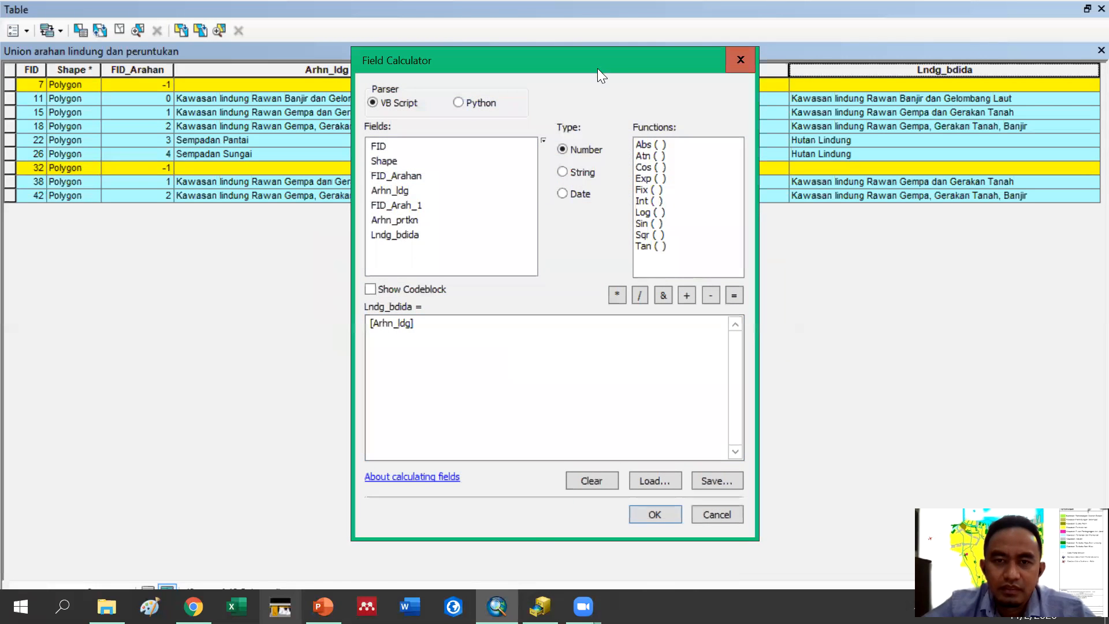
pyautogui.moveTo(603, 56); pyautogui.dragTo(375, 154)
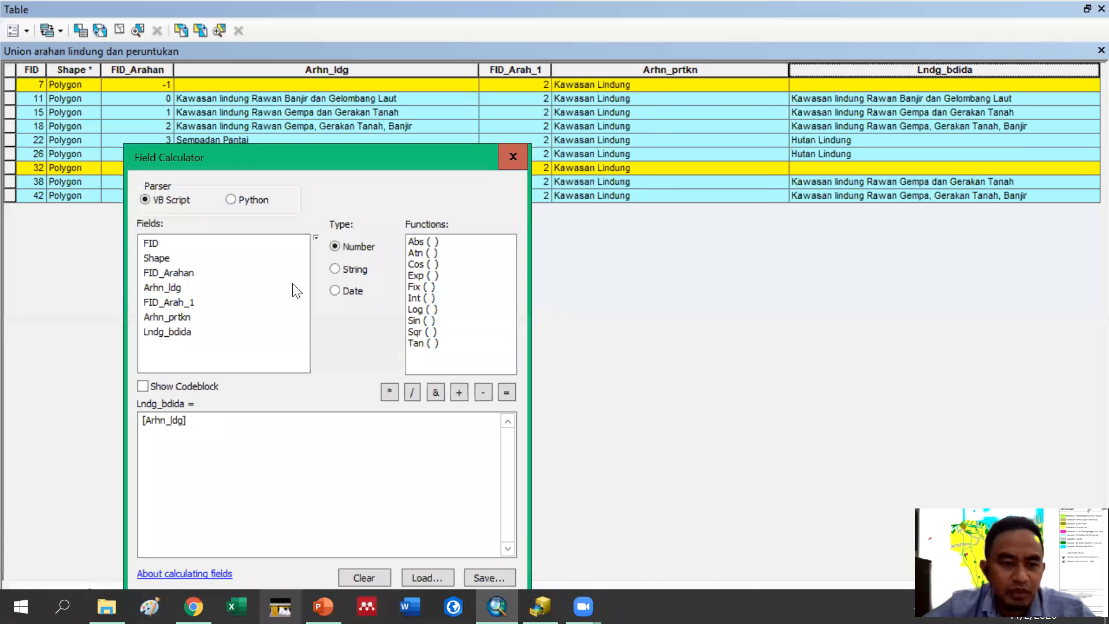
pyautogui.click(363, 578)
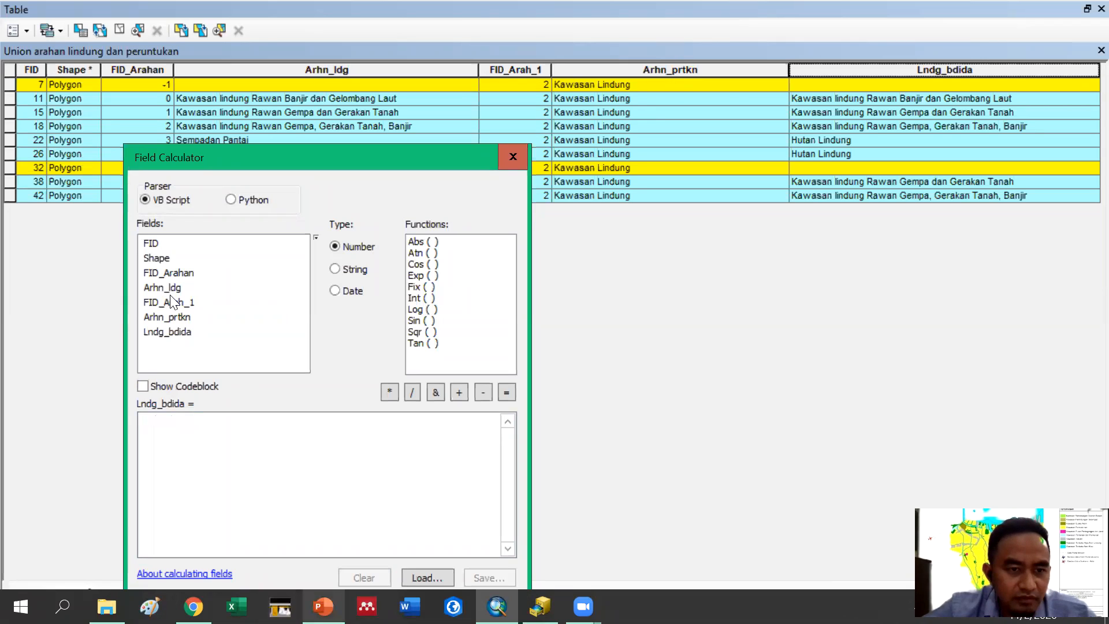
pyautogui.doubleClick(166, 317)
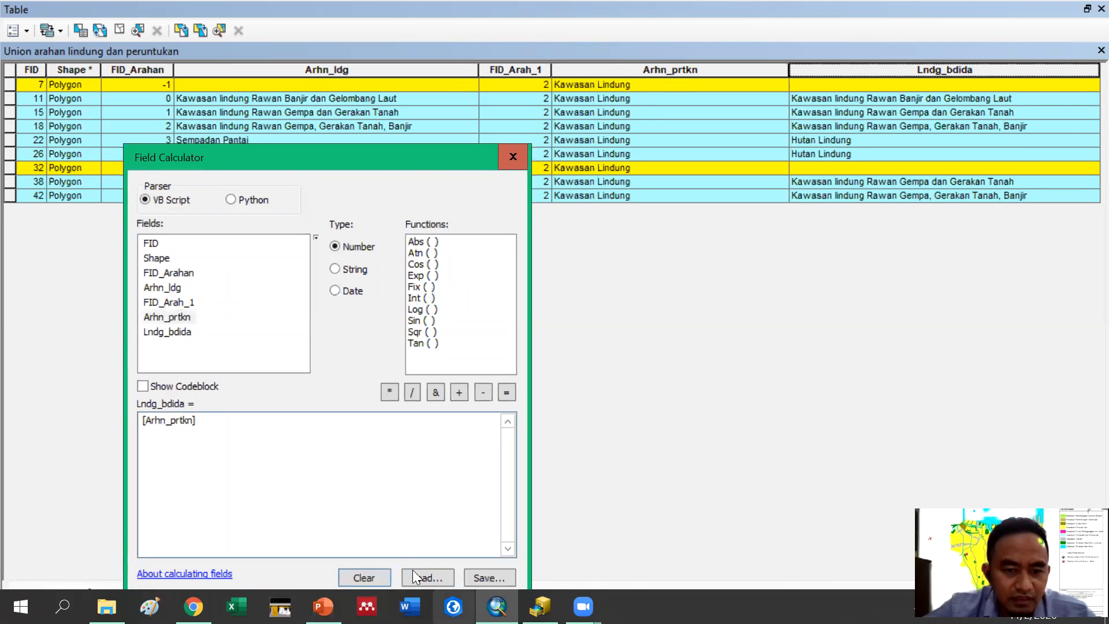
pyautogui.moveTo(418, 160); pyautogui.dragTo(388, 96)
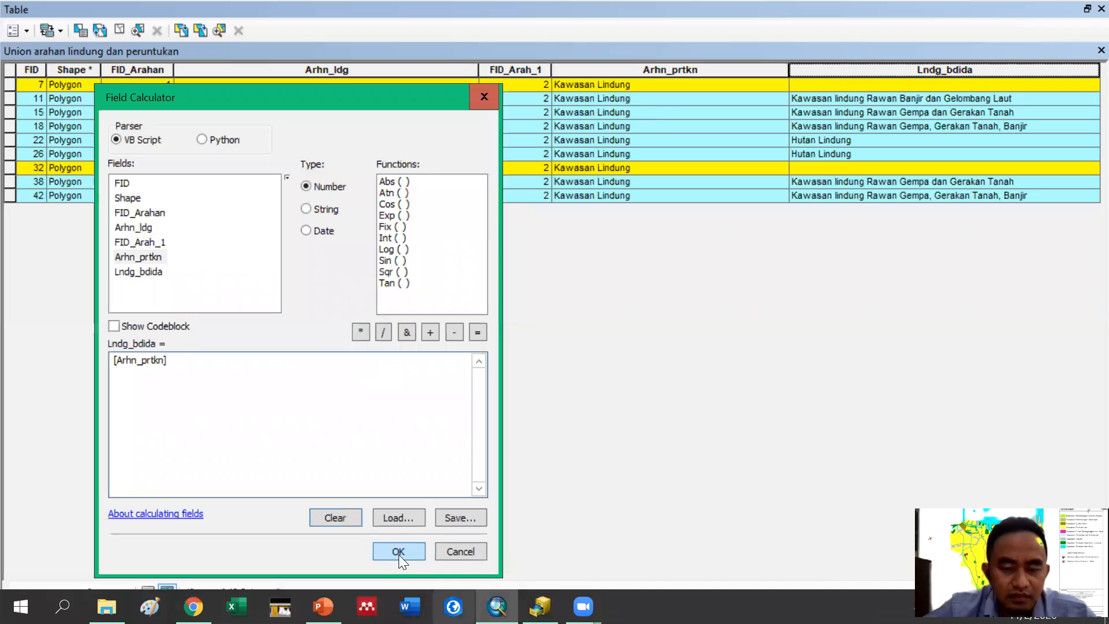
pyautogui.click(398, 555)
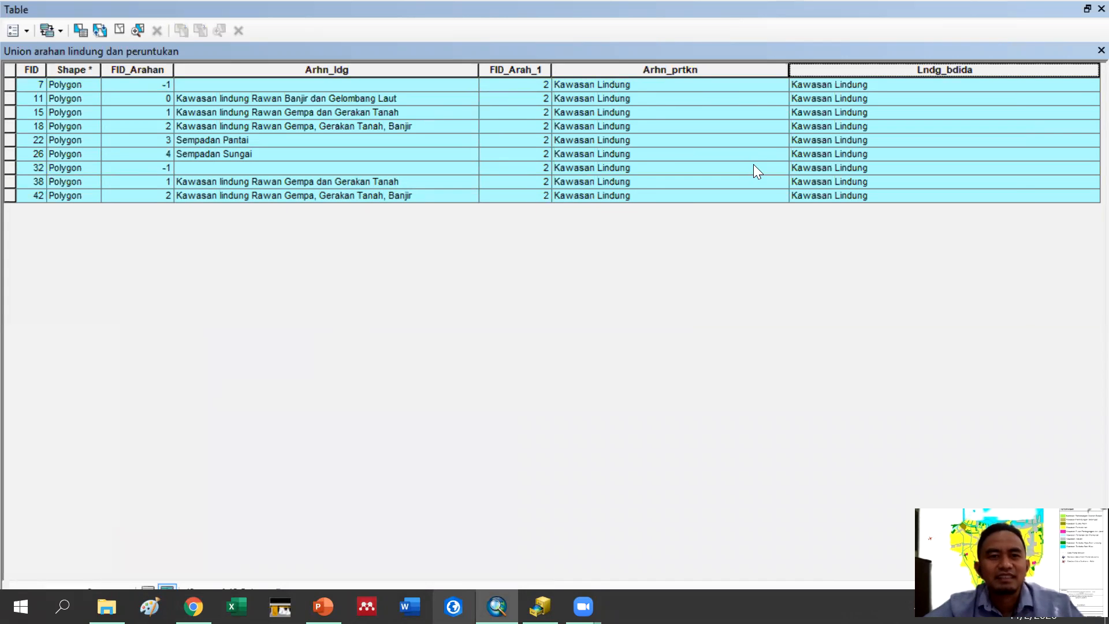
pyautogui.click(26, 33)
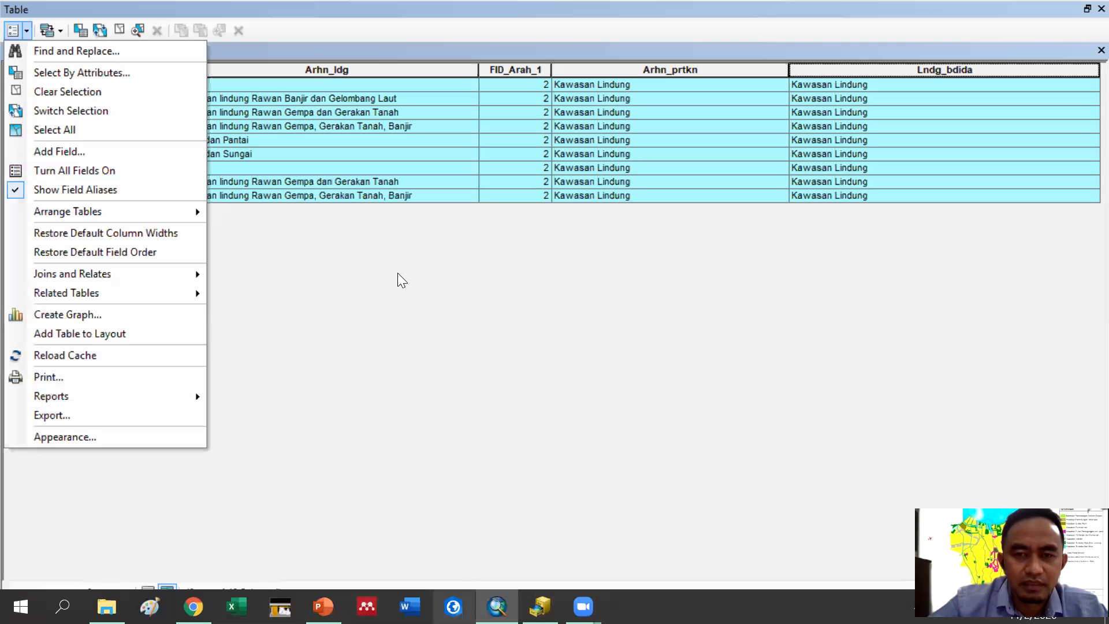
pyautogui.click(412, 327)
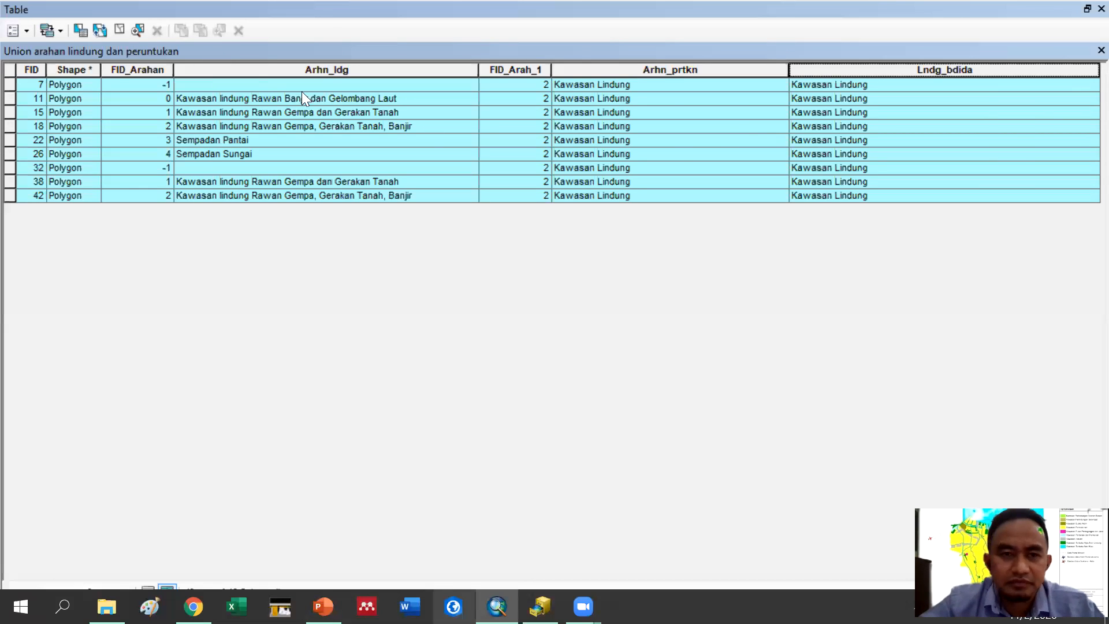
# Highlight the five Kawasan Lindung records with a disaster-prone (Rawan) Arhn_ldg value, FID 11, 15, 18, 38 and 42
pyautogui.click(10, 97)
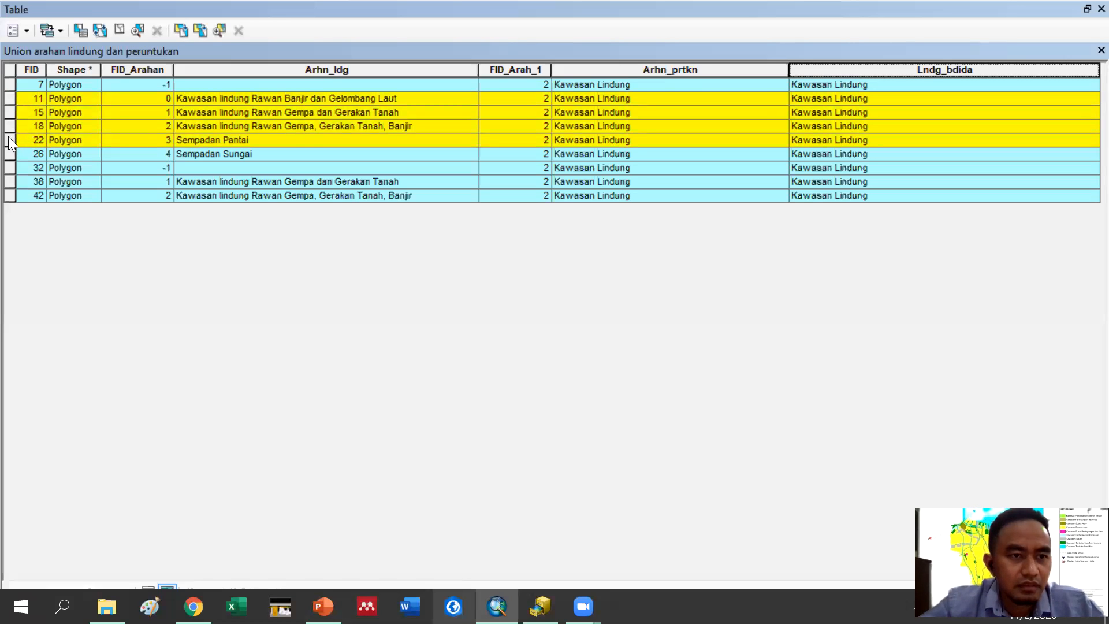
pyautogui.click(8, 99)
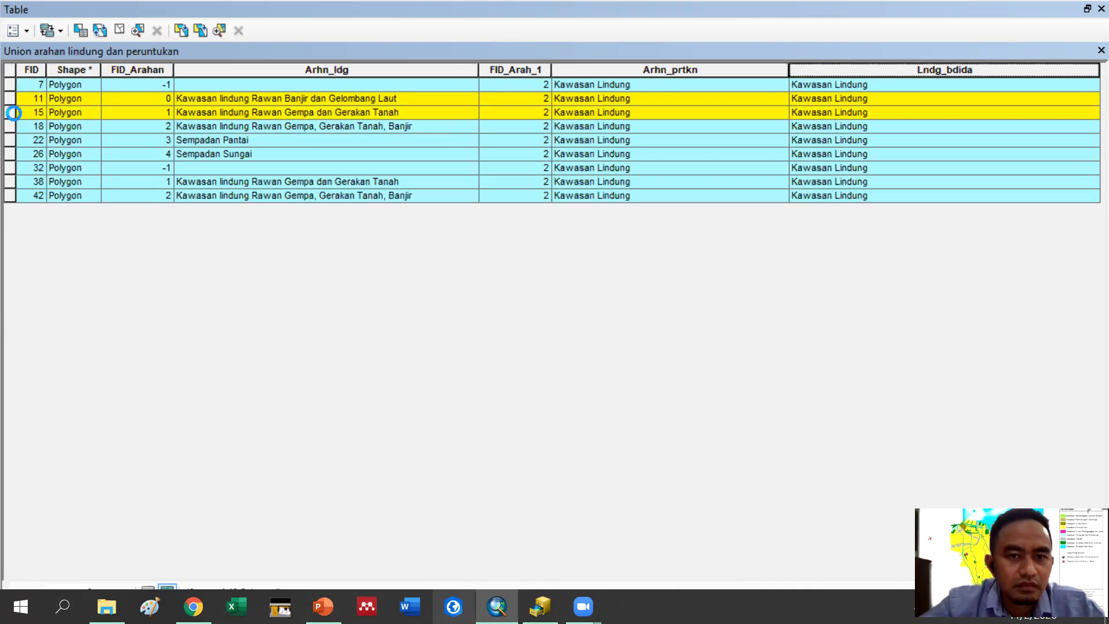
pyautogui.keyDown('ctrl'); pyautogui.click(9, 126); pyautogui.keyUp('ctrl')
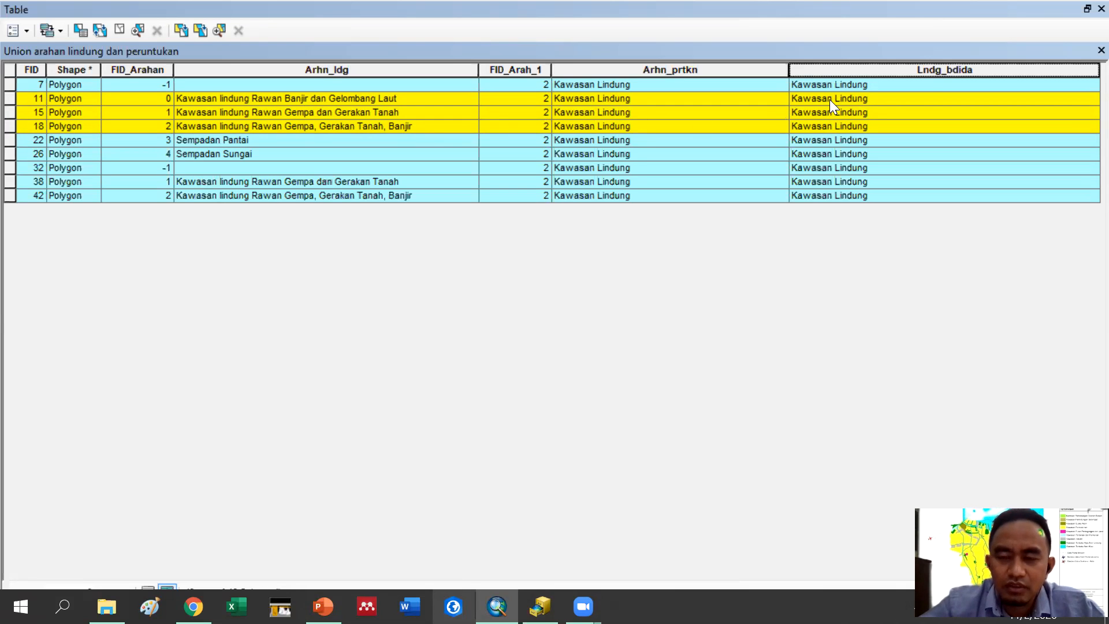
pyautogui.keyDown('ctrl'); pyautogui.click(8, 182); pyautogui.keyUp('ctrl')
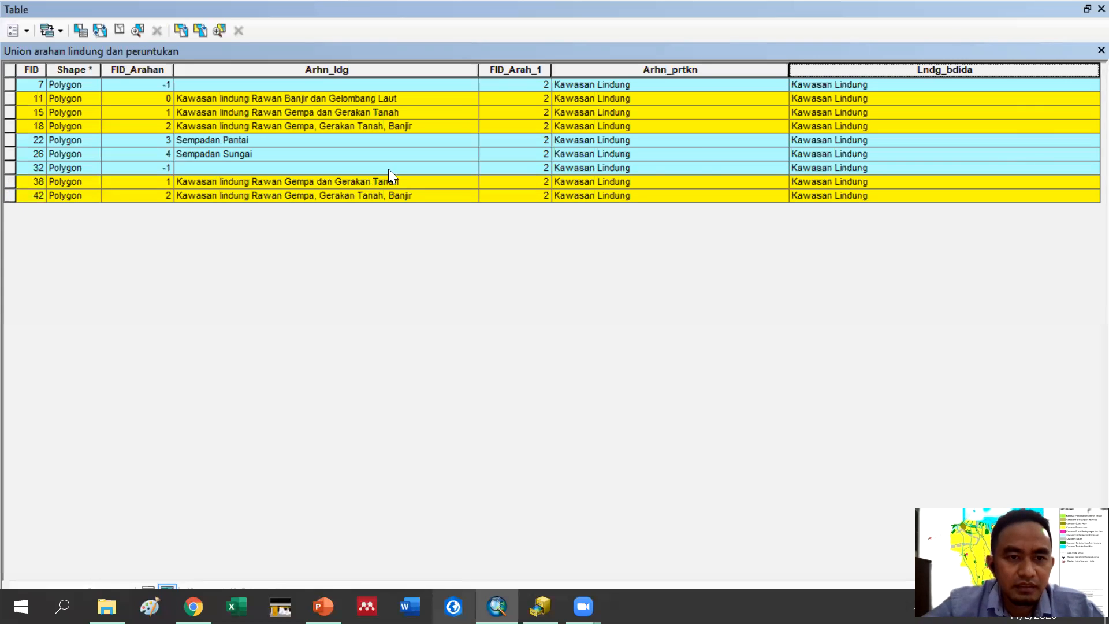
# Calculate Lndg_bdida for the Kawasan Lindung records with the expression [Arhn_ldg]
pyautogui.rightClick(867, 70)
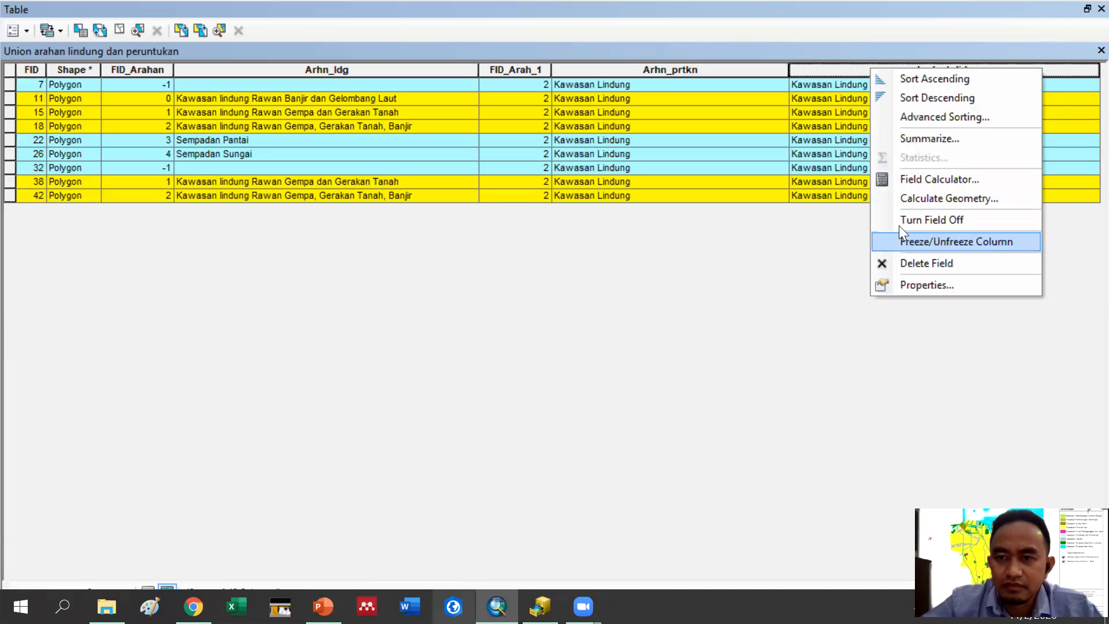
pyautogui.click(910, 182)
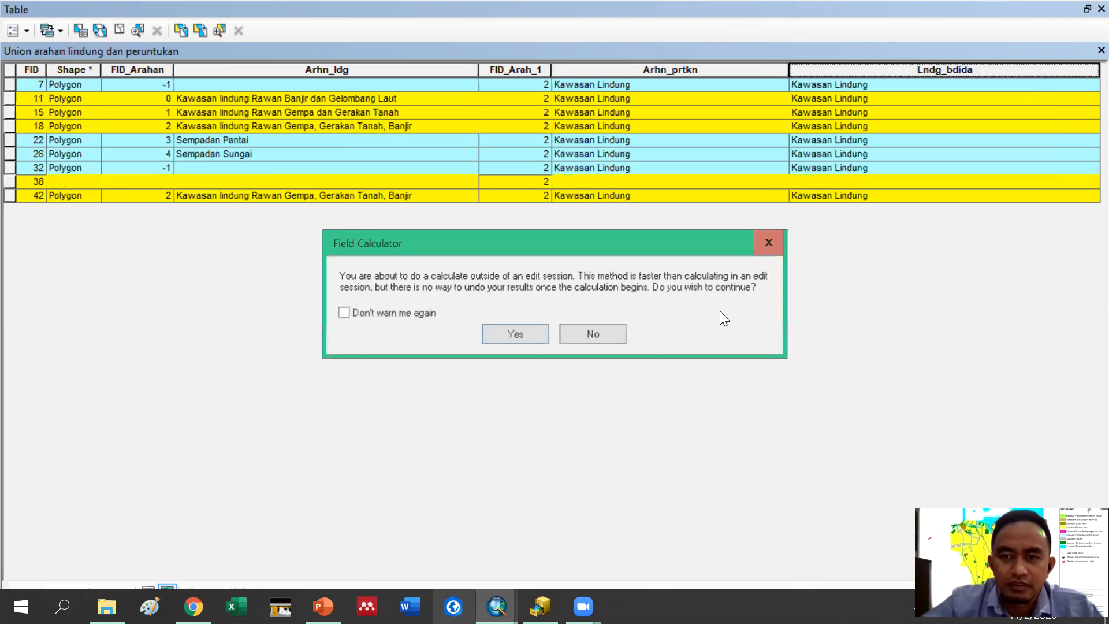
pyautogui.click(529, 342)
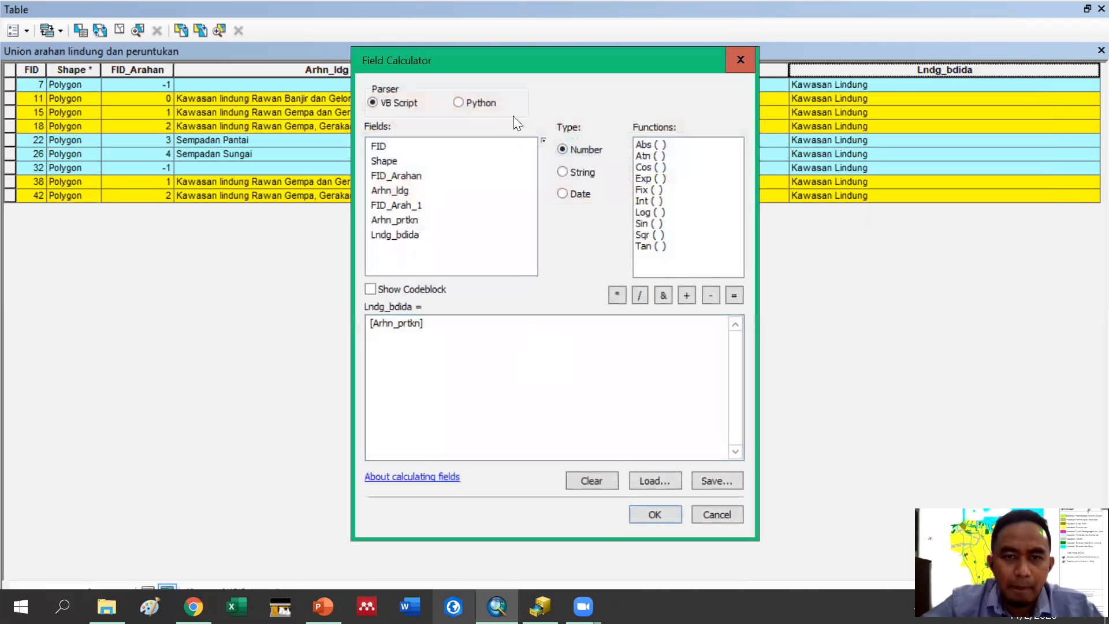
pyautogui.moveTo(544, 61); pyautogui.dragTo(591, 190)
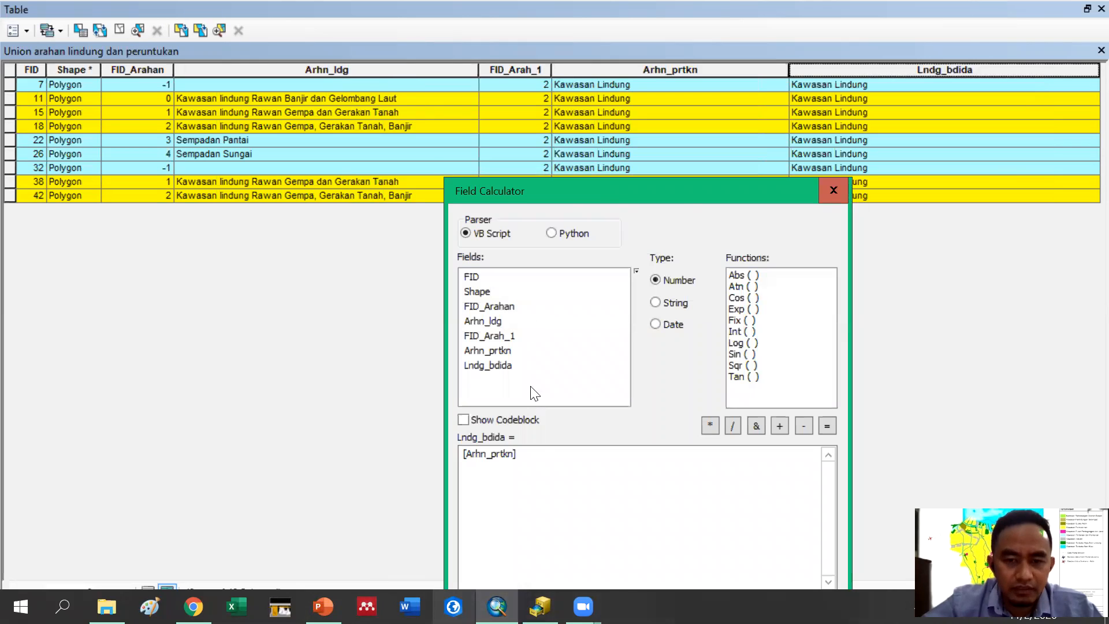
pyautogui.moveTo(685, 190); pyautogui.dragTo(763, 13)
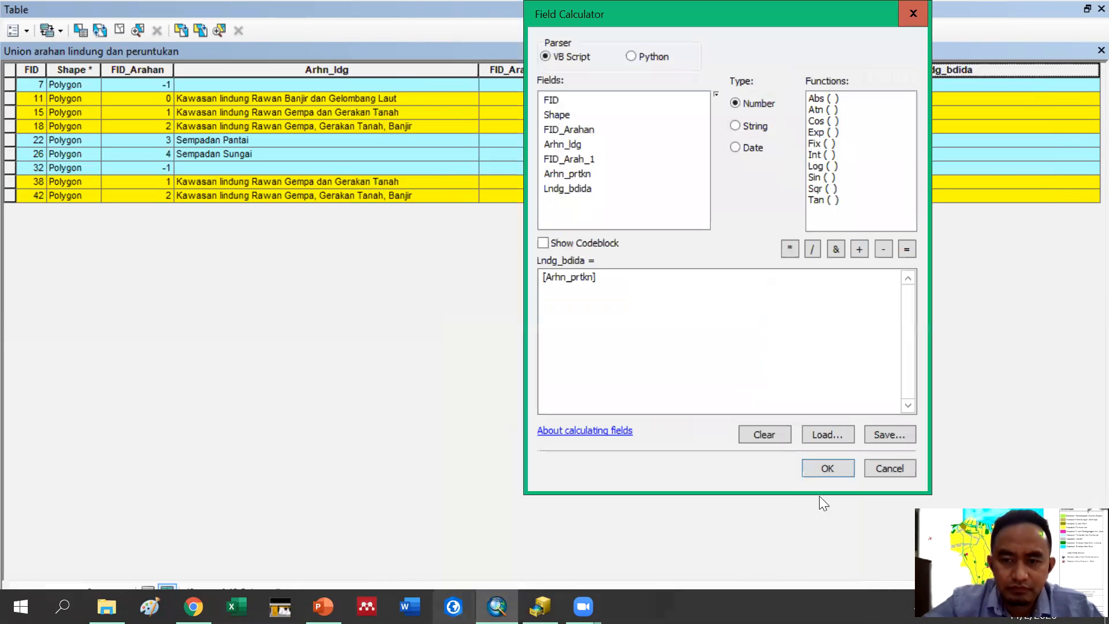
pyautogui.click(772, 432)
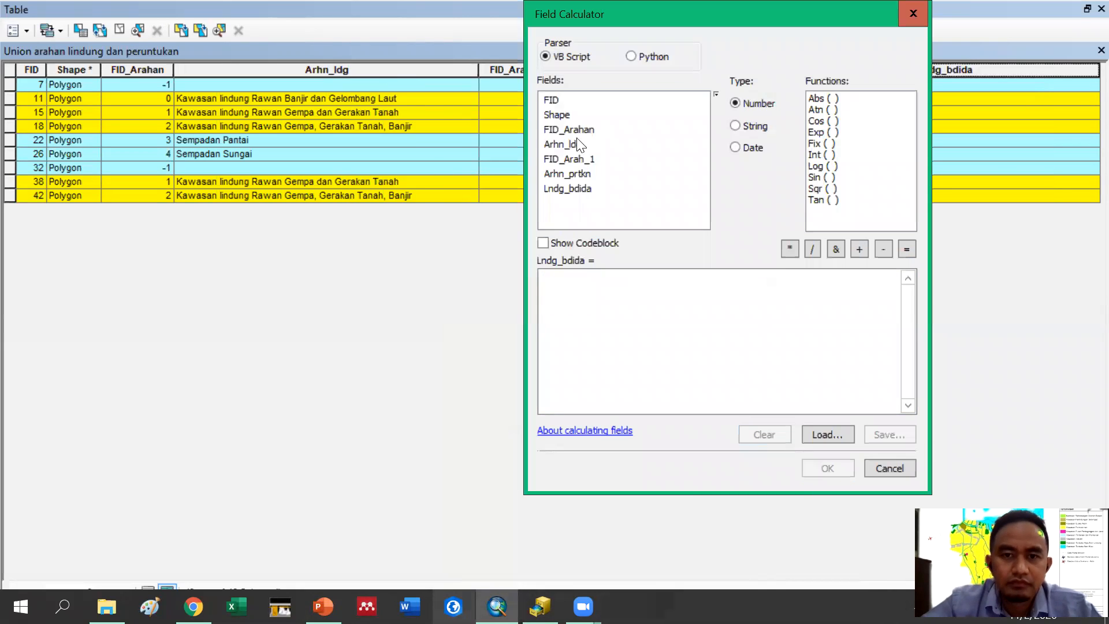
pyautogui.click(574, 144)
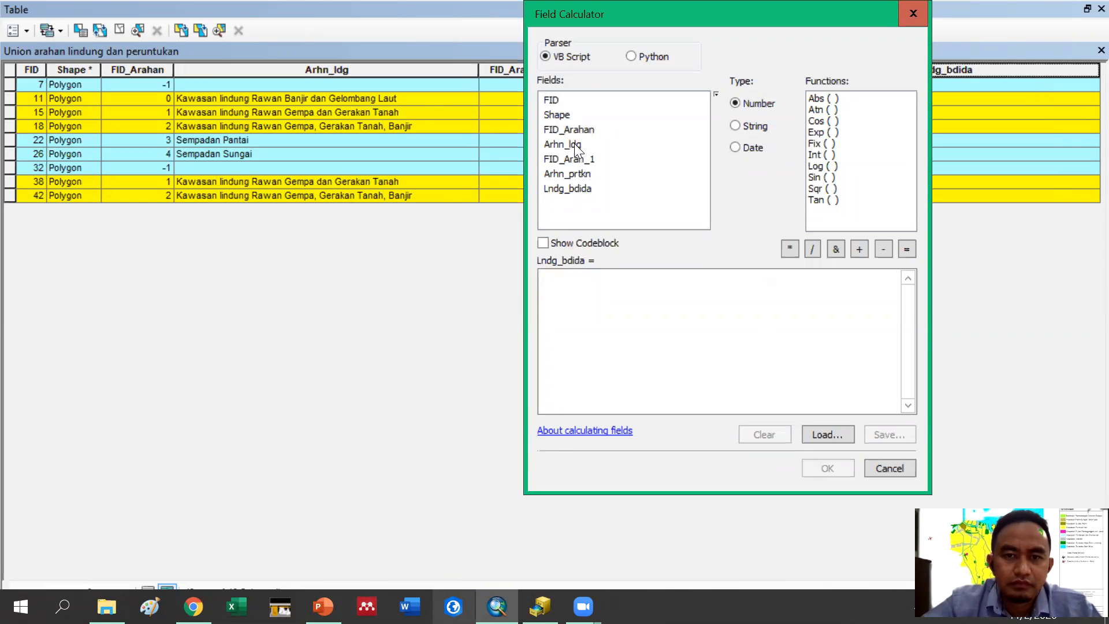
pyautogui.doubleClick(574, 143)
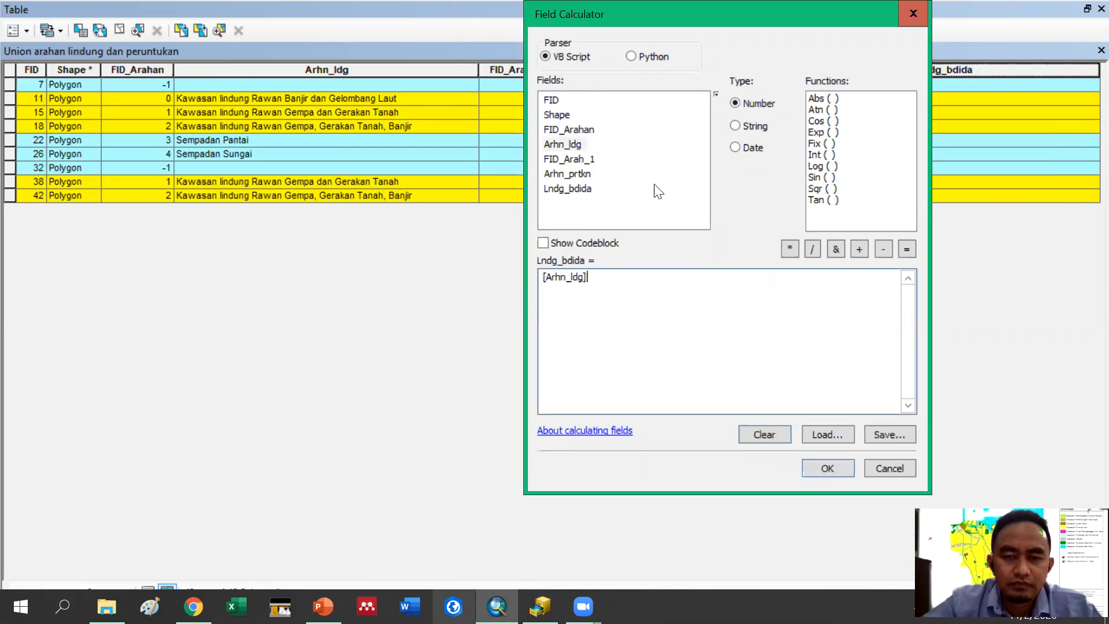
pyautogui.click(815, 468)
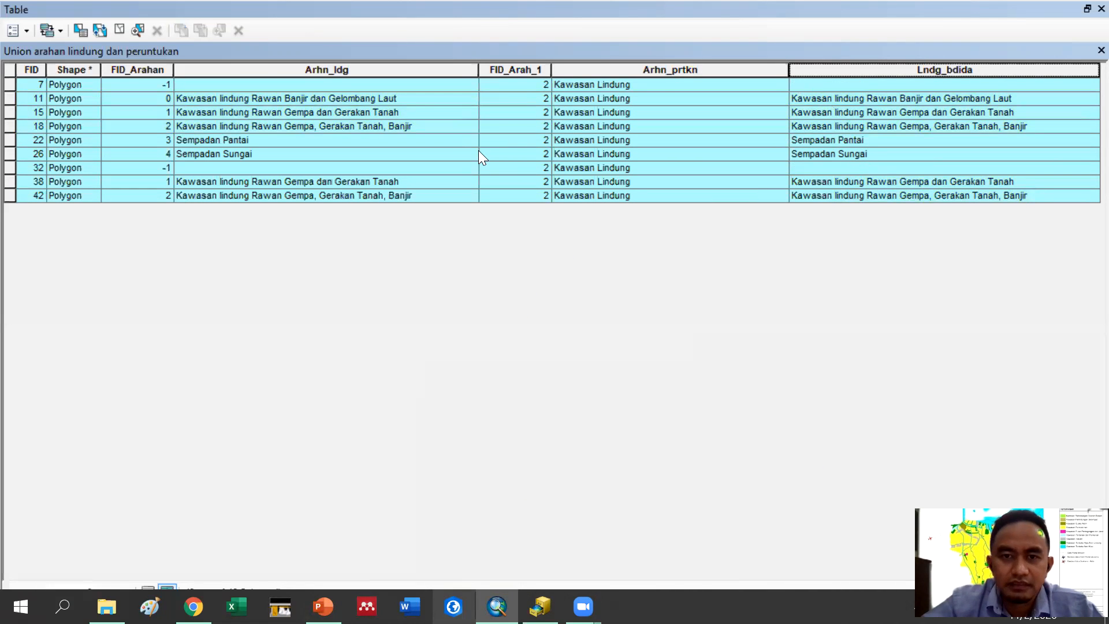
# Highlight the four Kawasan Lindung records without a disaster-prone Arhn_ldg value, FID 7, 22, 26 and 32
pyautogui.click(9, 86)
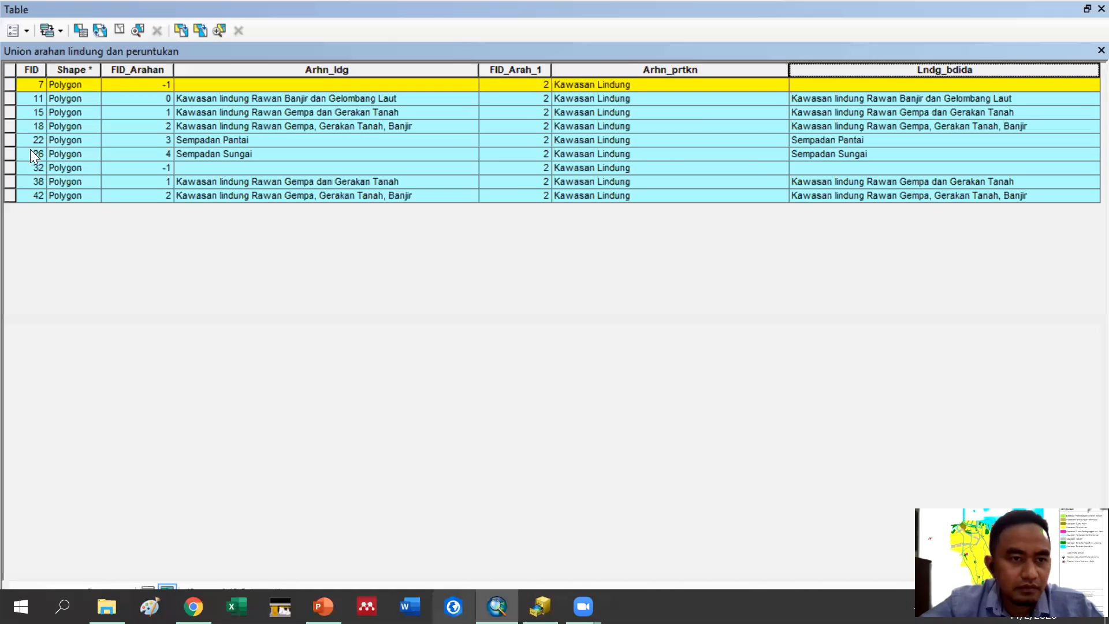
pyautogui.keyDown('ctrl'); pyautogui.click(7, 141); pyautogui.keyUp('ctrl')
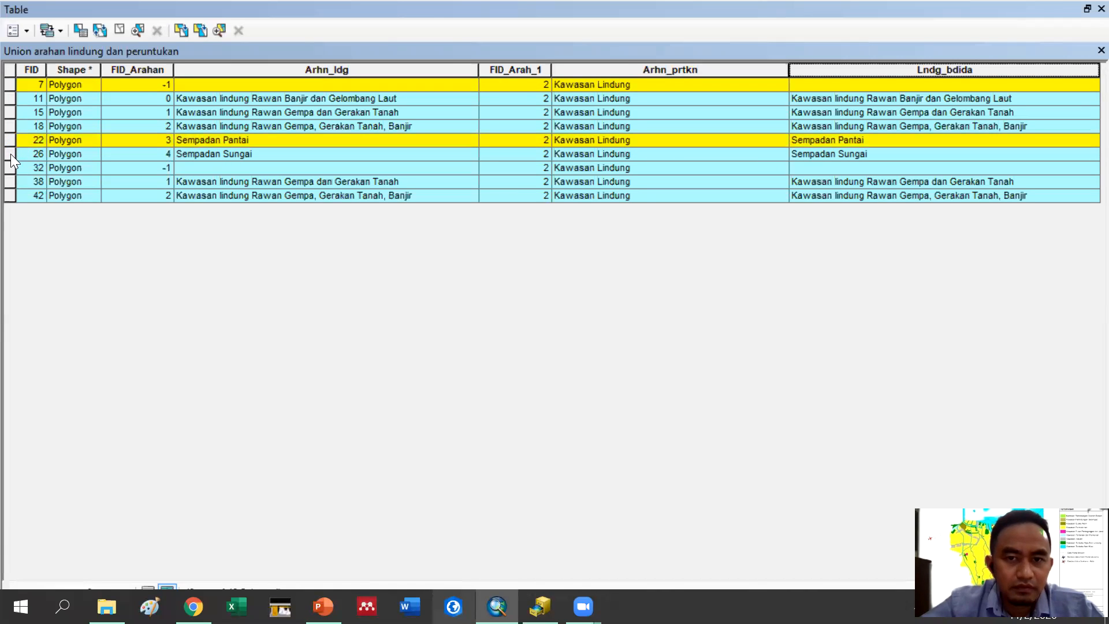
pyautogui.keyDown('ctrl'); pyautogui.click(13, 153); pyautogui.keyUp('ctrl')
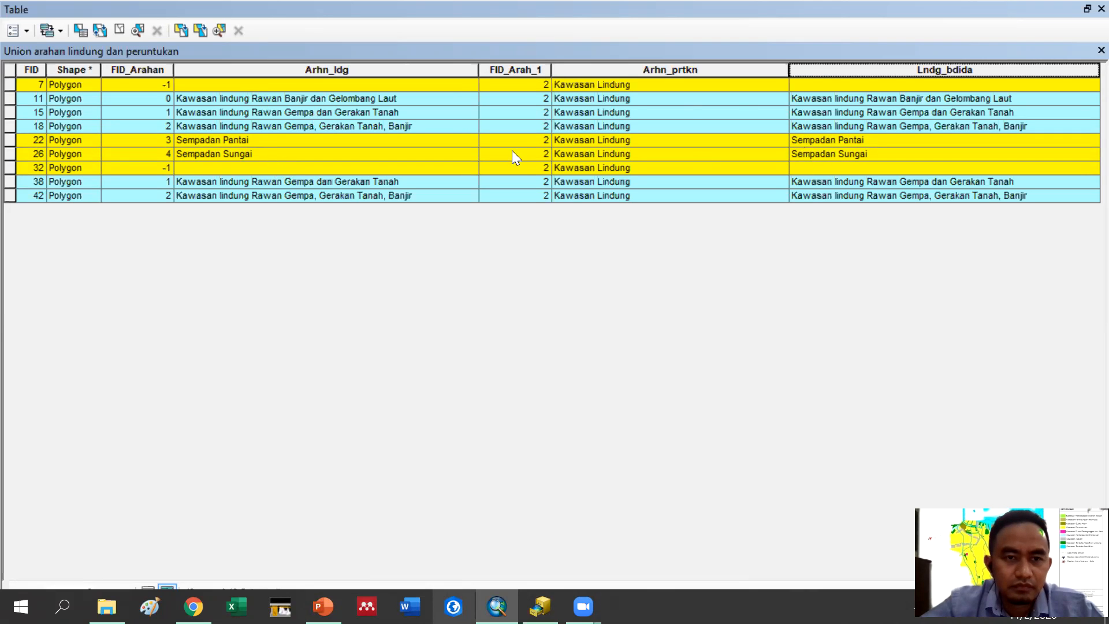
# Calculate Lndg_bdida for the selected Kawasan Lindung records with the expression "Hutan Lindung"
pyautogui.rightClick(893, 69)
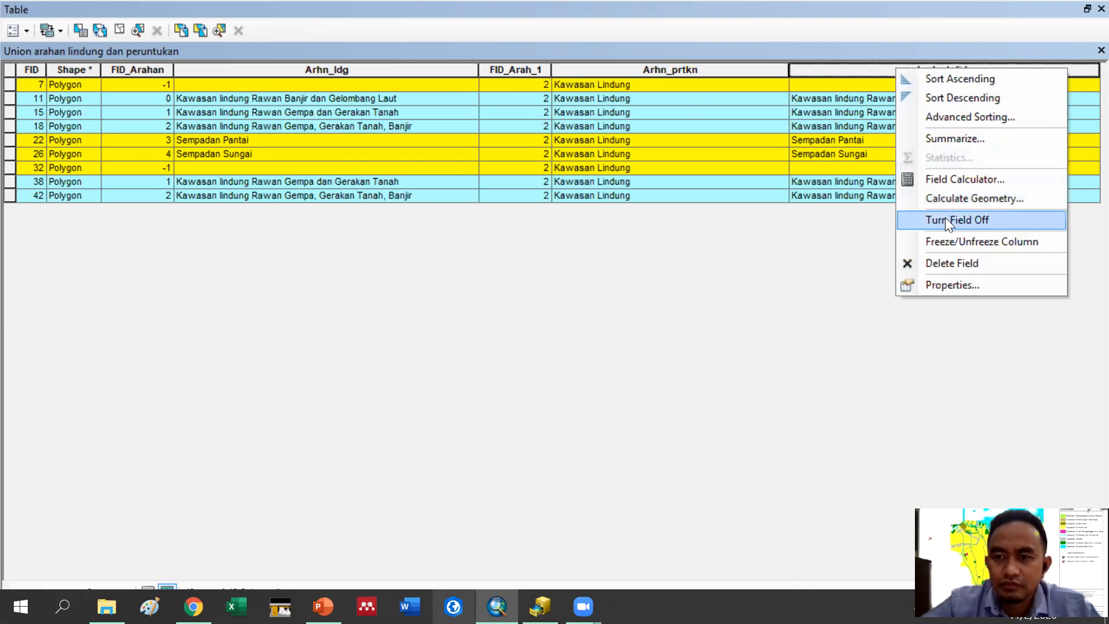
pyautogui.click(952, 178)
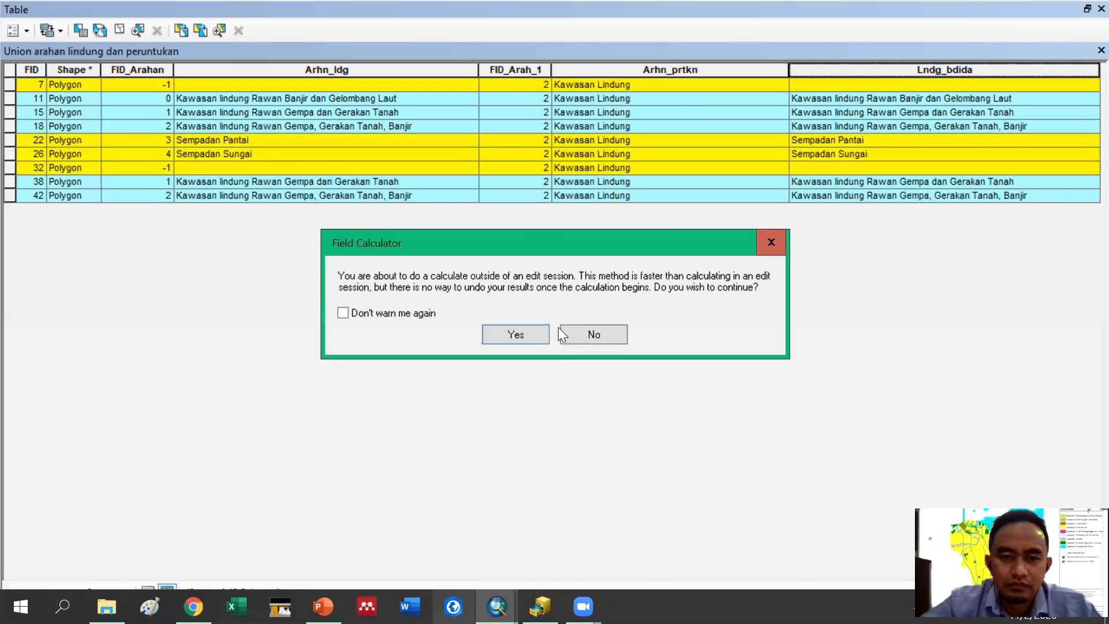
pyautogui.click(541, 343)
pyautogui.click(418, 324)
pyautogui.hotkey('ctrl', 'a')
pyautogui.press('BackSpace')
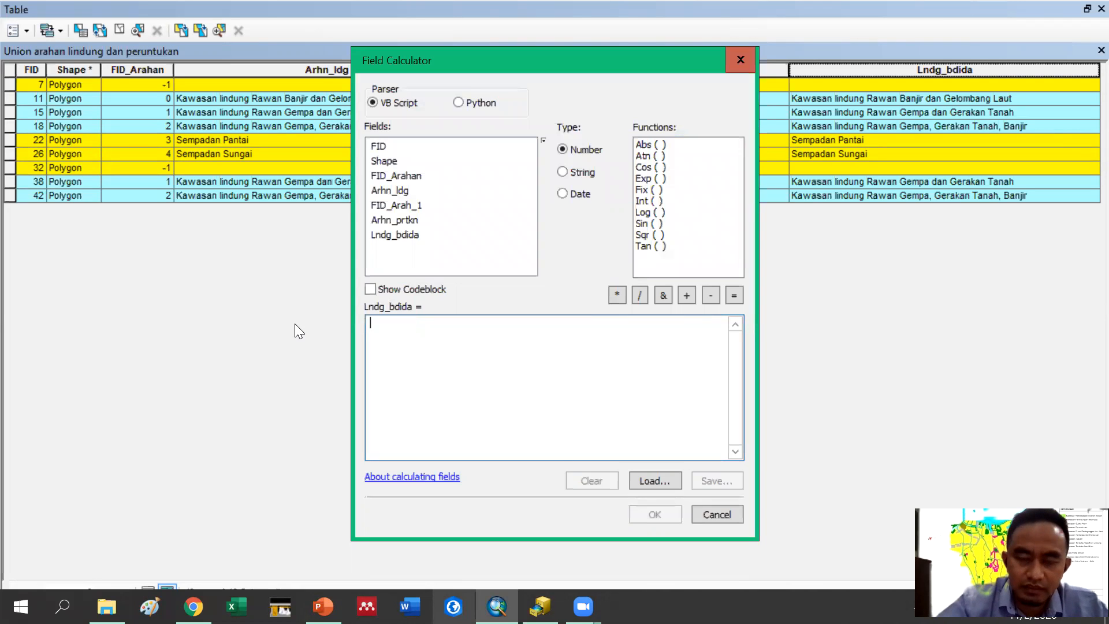
pyautogui.write('"Hutan ')
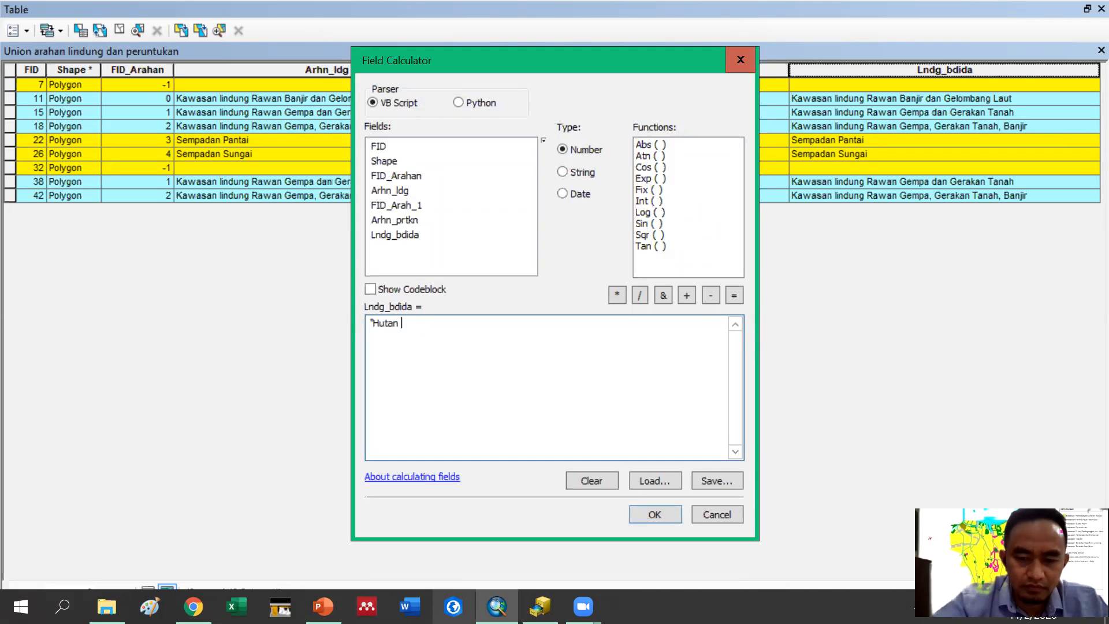
pyautogui.write('Lindung"')
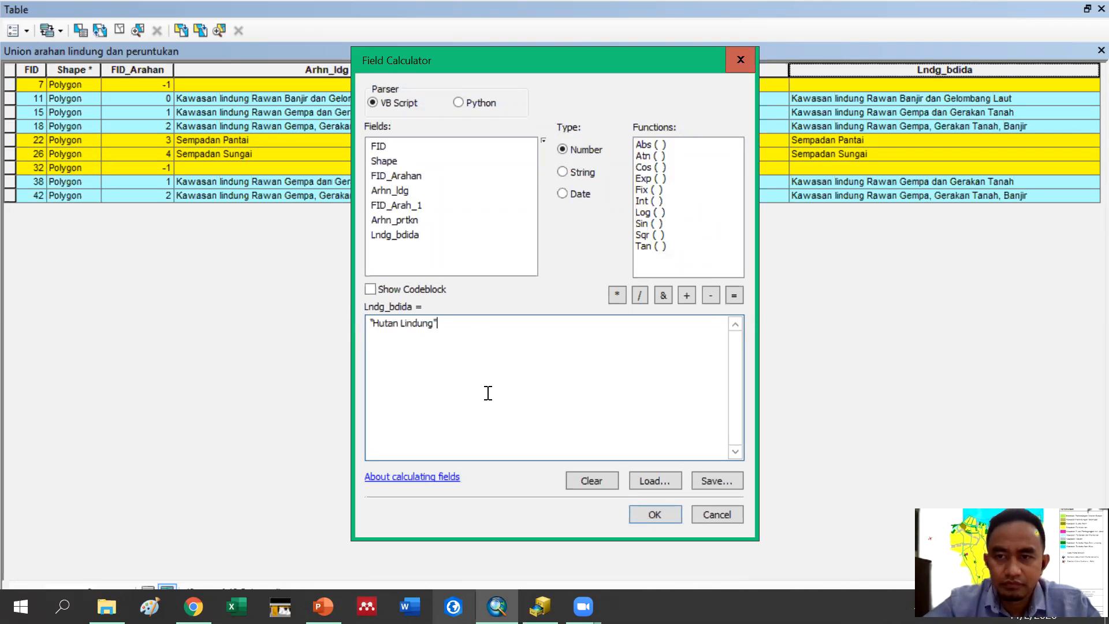
pyautogui.click(655, 515)
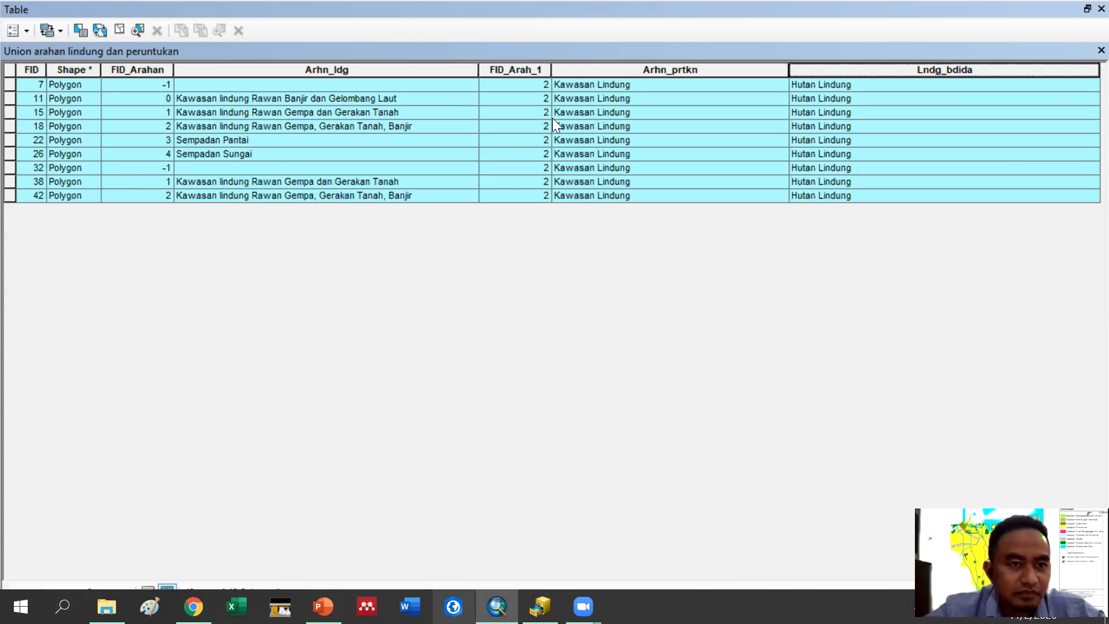
# Clear the selection, then select all Kawasan Lindung records again from the full table and show only those
pyautogui.click(119, 31)
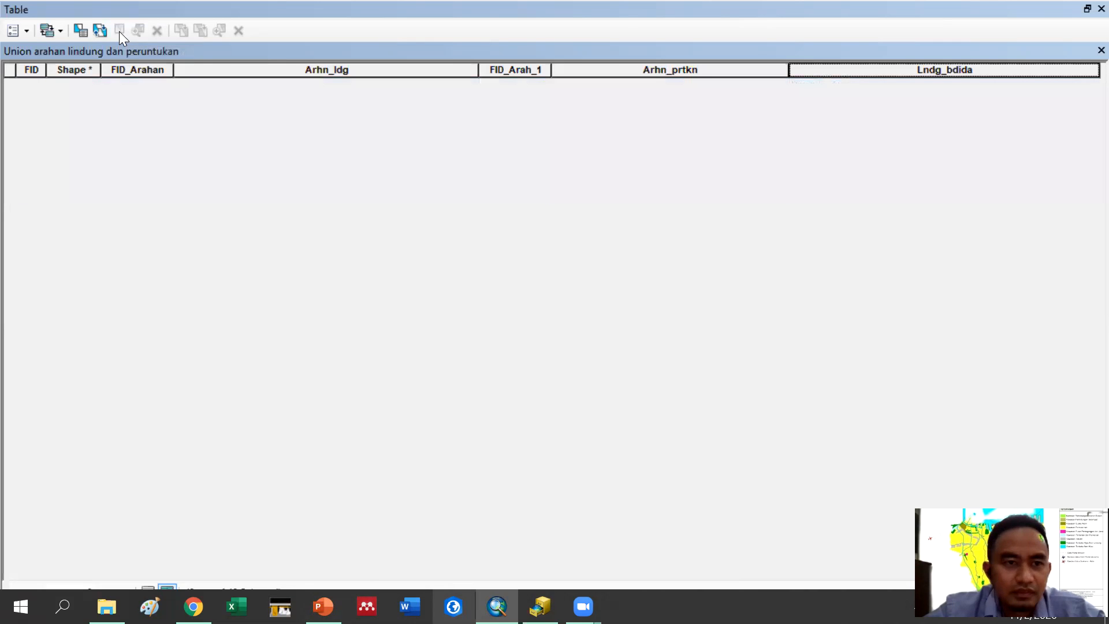
pyautogui.click(148, 590)
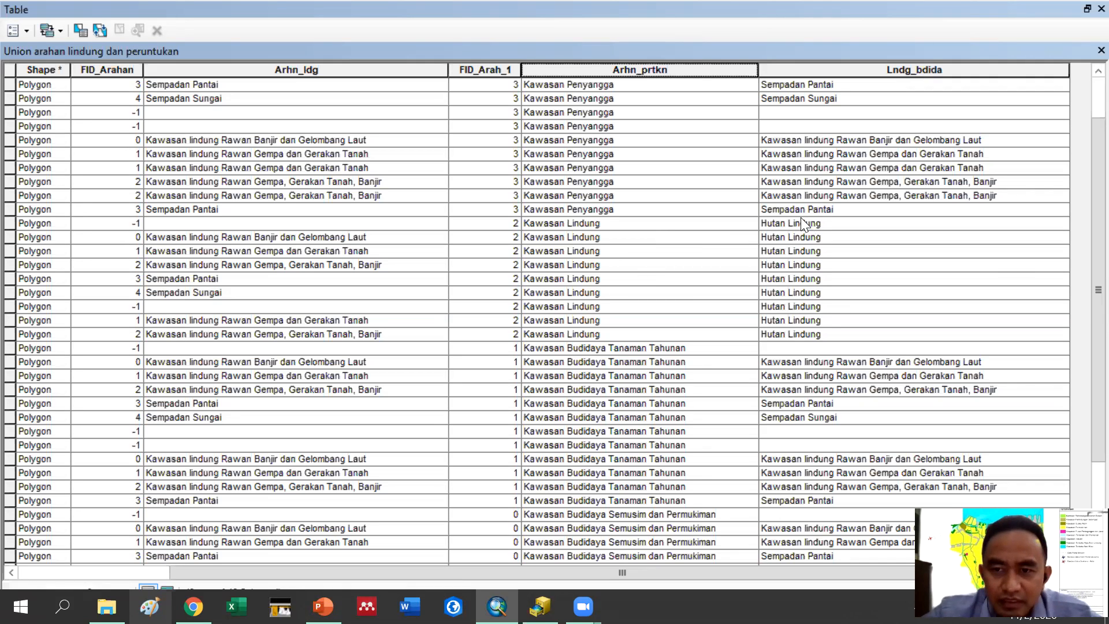
pyautogui.click(8, 223)
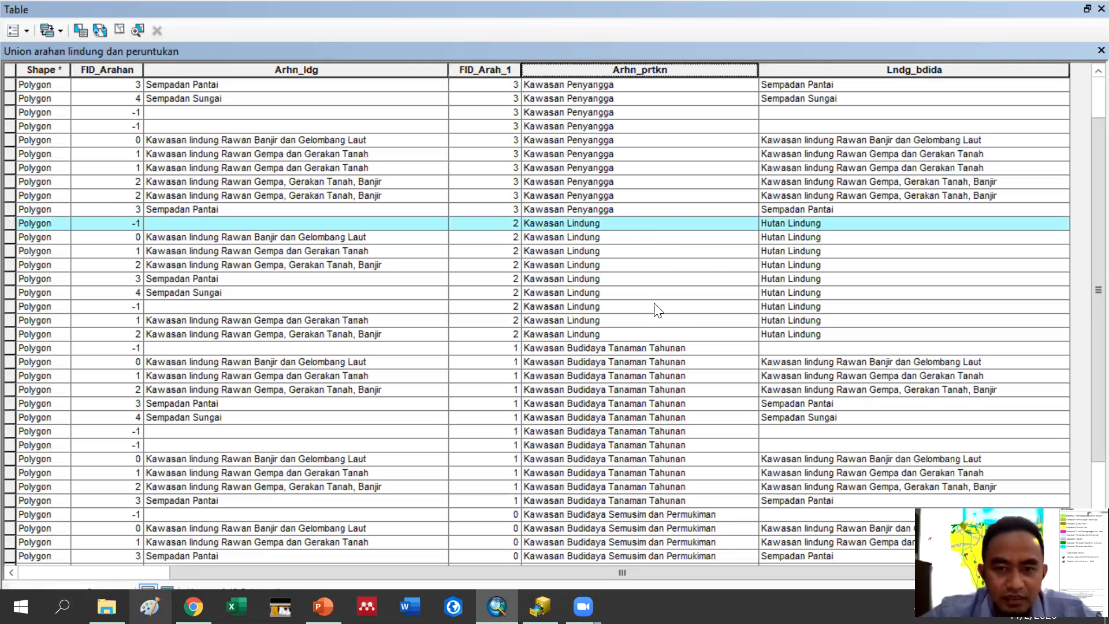
pyautogui.keyDown('shift'); pyautogui.click(11, 334); pyautogui.keyUp('shift')
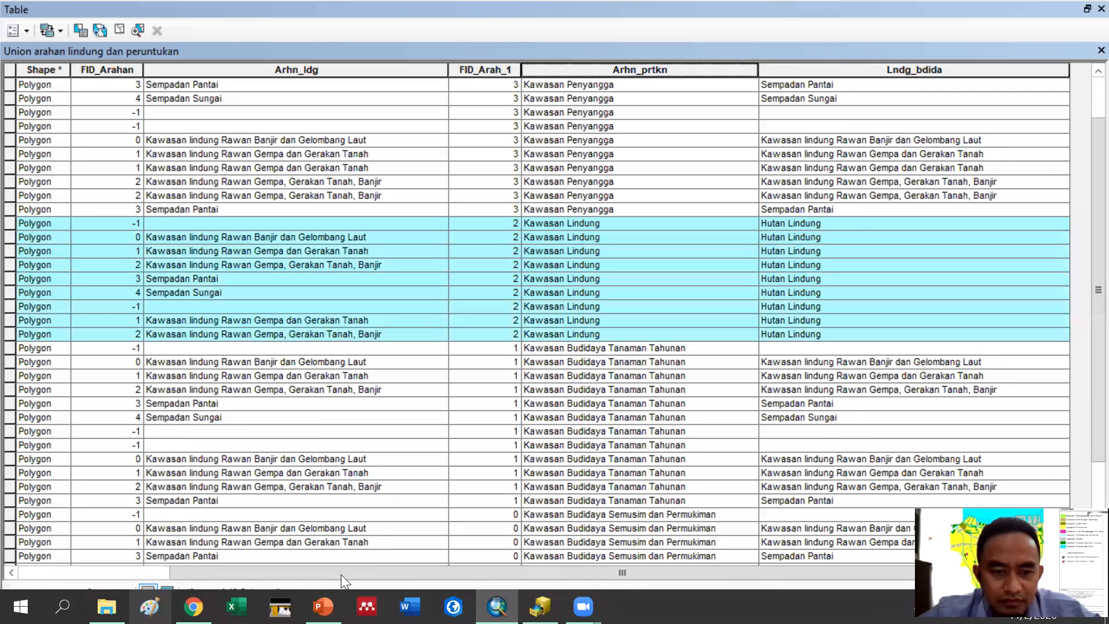
pyautogui.click(169, 588)
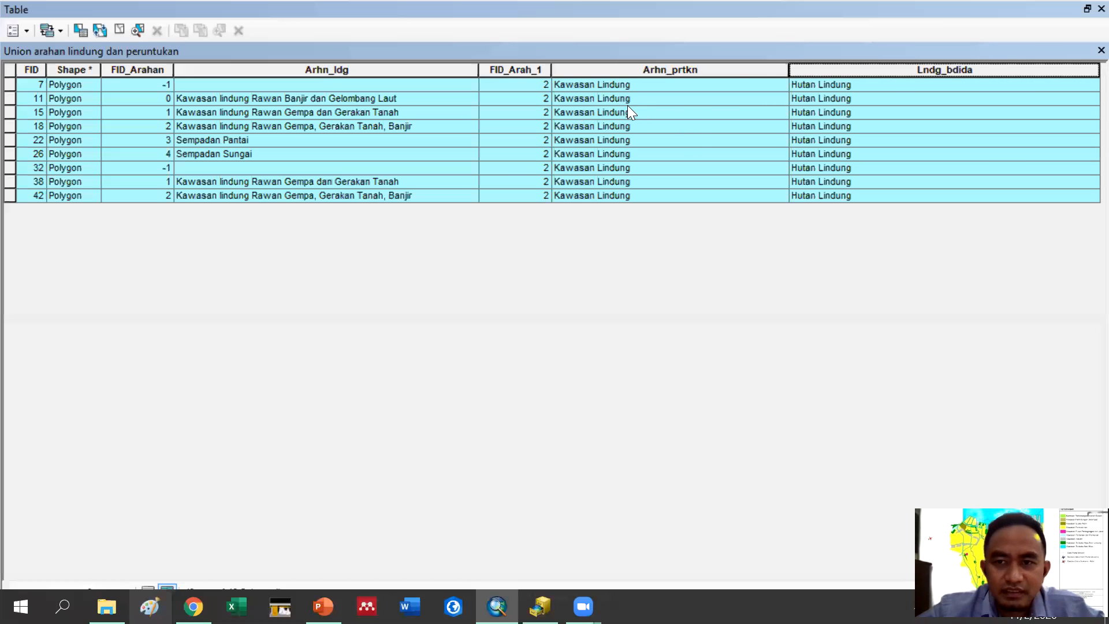
# Narrow the selection to the Kawasan Lindung records with a disaster-prone Arhn_ldg value, FID 11, 15, 18, 38 and 42
pyautogui.click(7, 100)
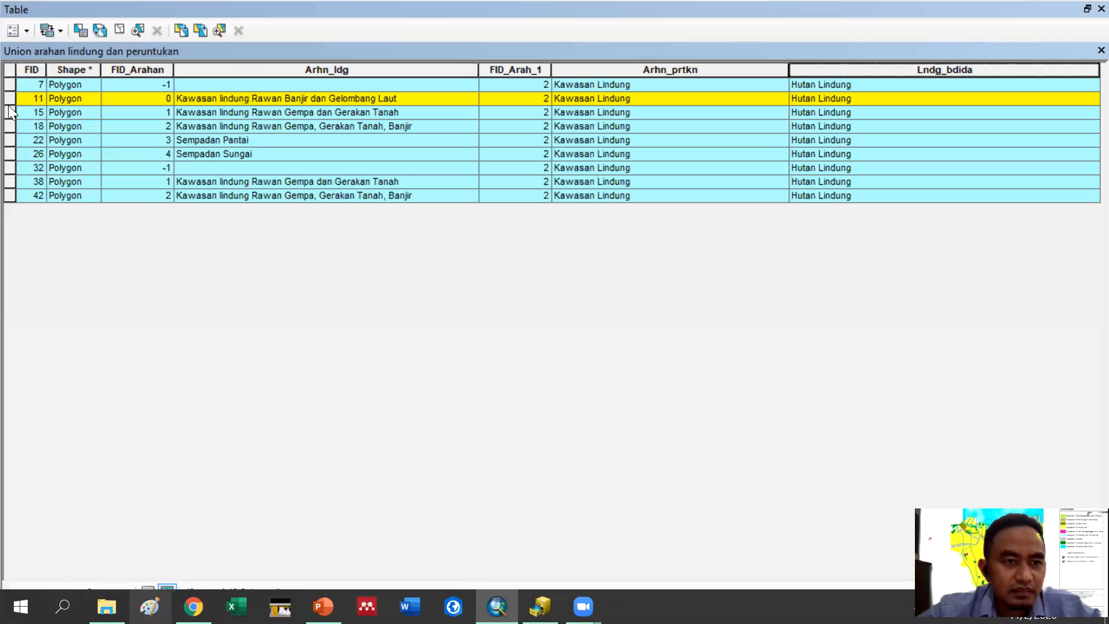
pyautogui.keyDown('ctrl'); pyautogui.click(6, 112); pyautogui.keyUp('ctrl')
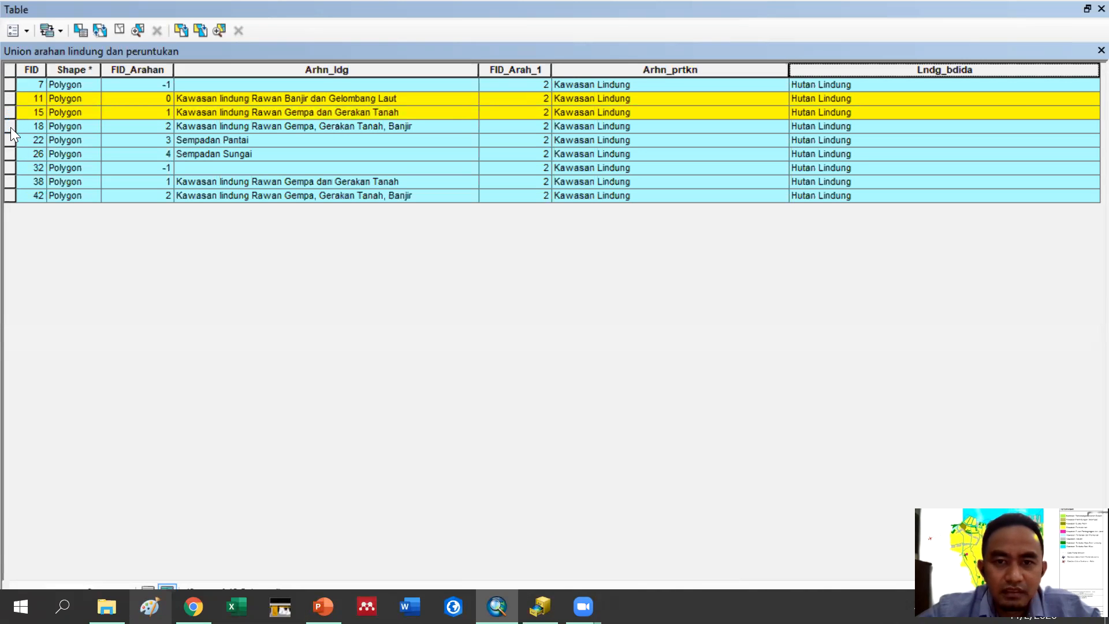
pyautogui.keyDown('ctrl'); pyautogui.click(10, 127); pyautogui.keyUp('ctrl')
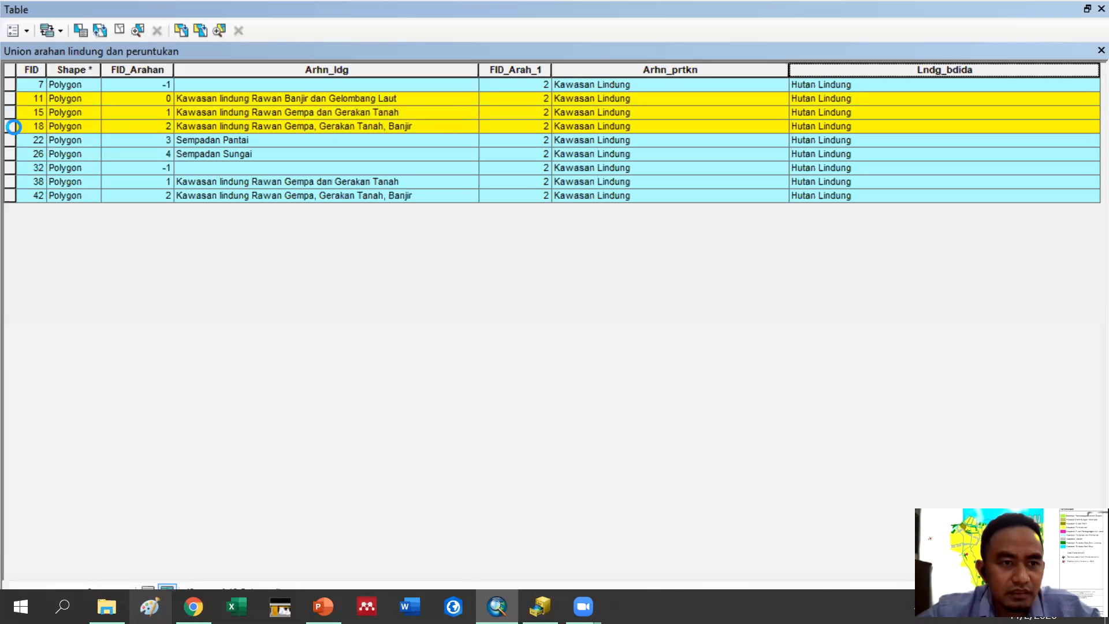
pyautogui.keyDown('ctrl'); pyautogui.click(9, 182); pyautogui.keyUp('ctrl')
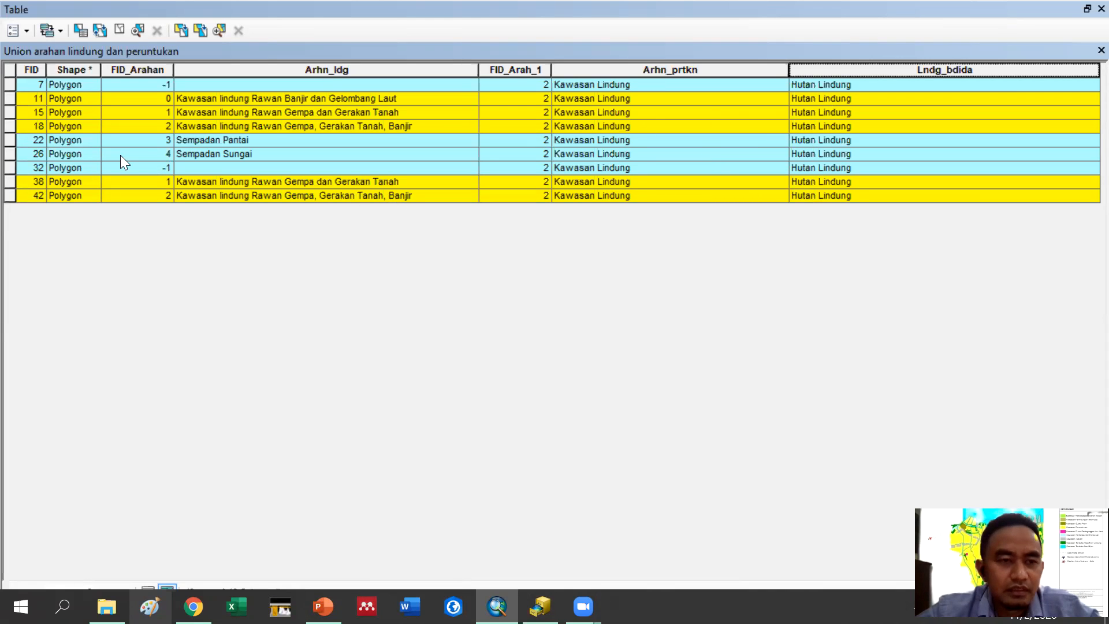
pyautogui.rightClick(12, 99)
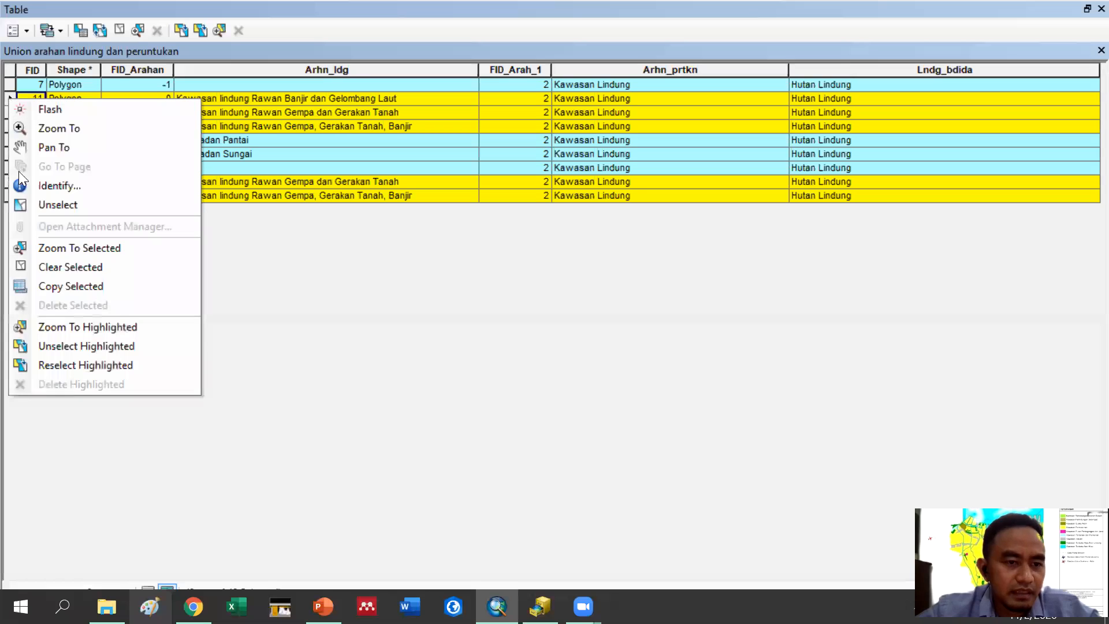
pyautogui.click(51, 365)
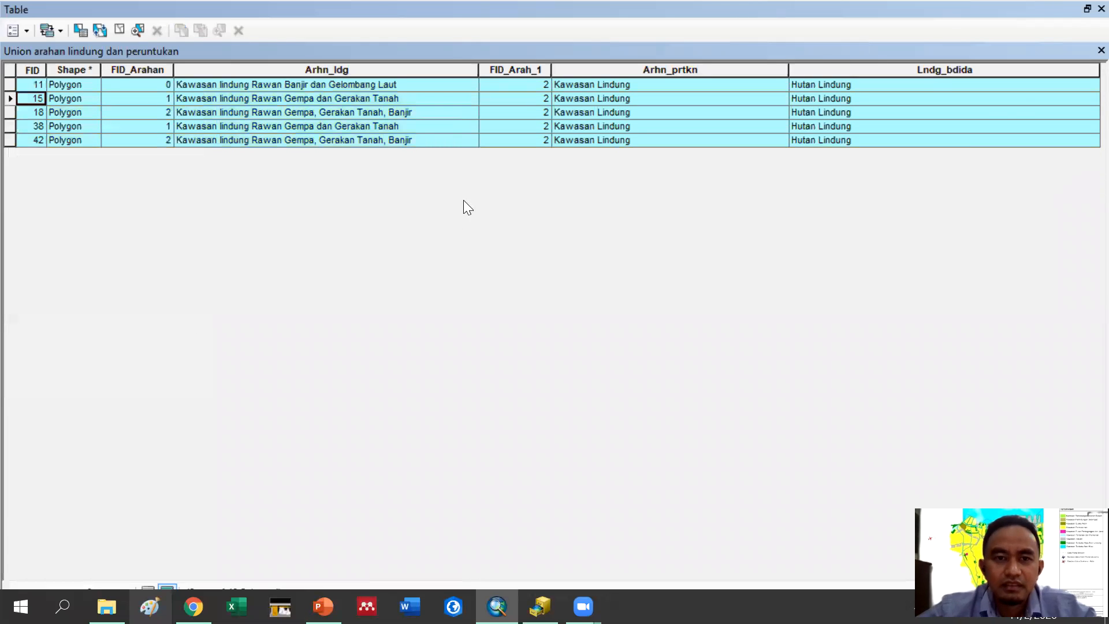
# Calculate Lndg_bdida for the five selected Kawasan Lindung records with the expression [Arhn_ldg]
pyautogui.rightClick(870, 65)
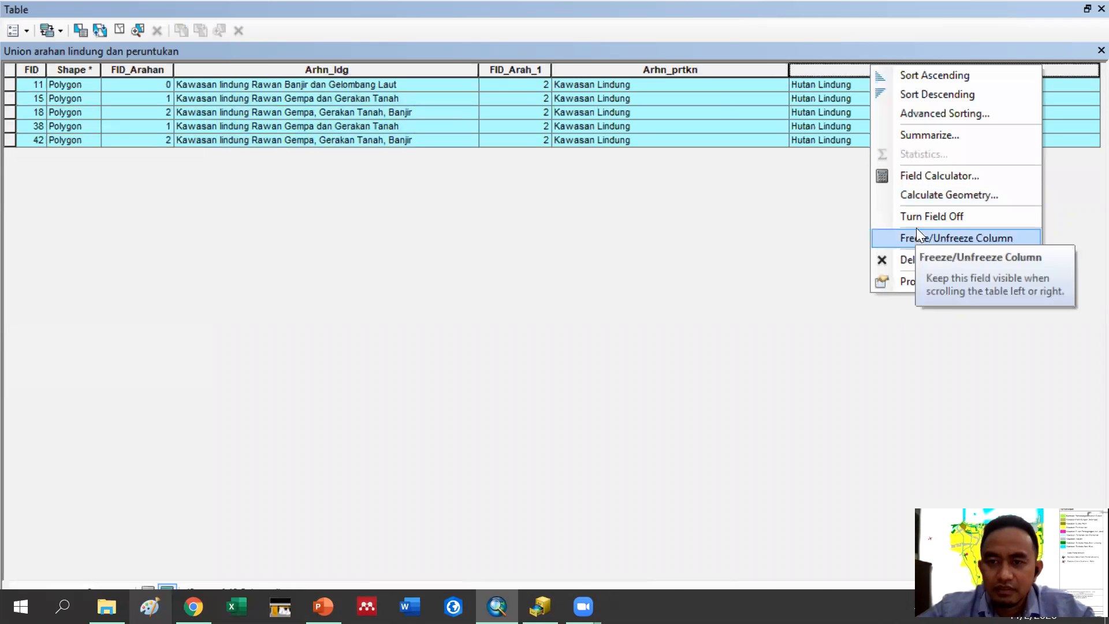
pyautogui.click(913, 177)
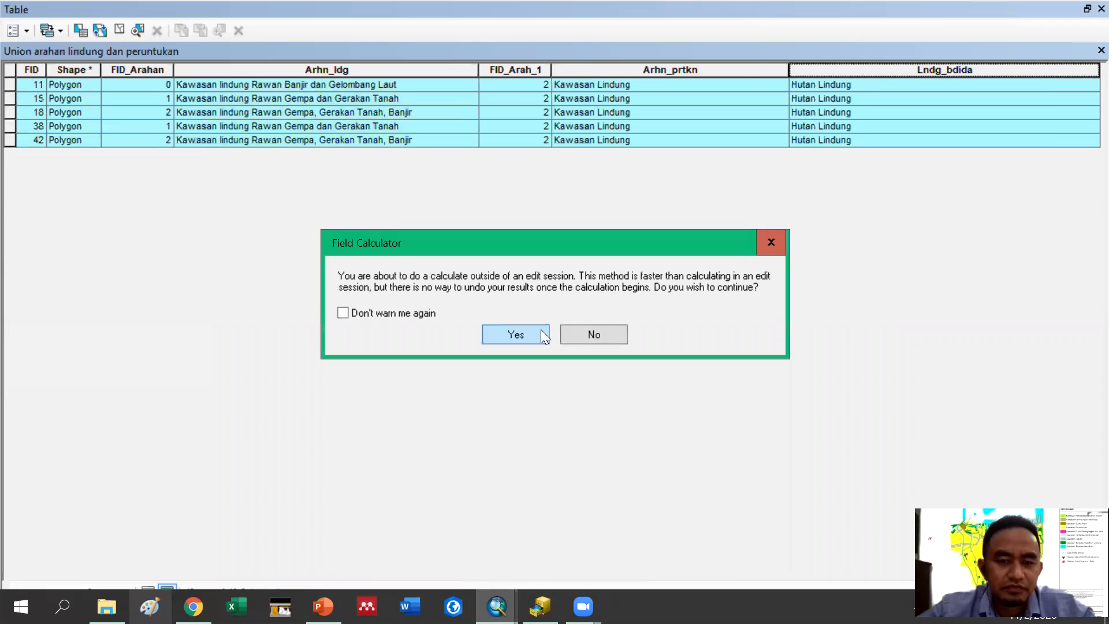
pyautogui.click(538, 331)
pyautogui.moveTo(531, 67); pyautogui.dragTo(582, 152)
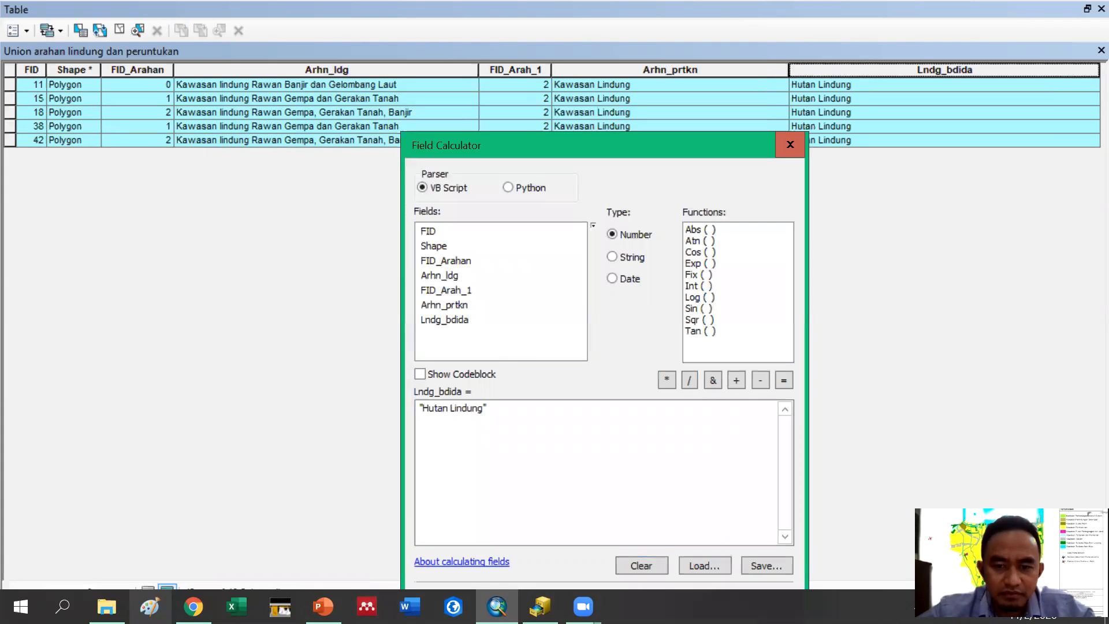
pyautogui.click(646, 565)
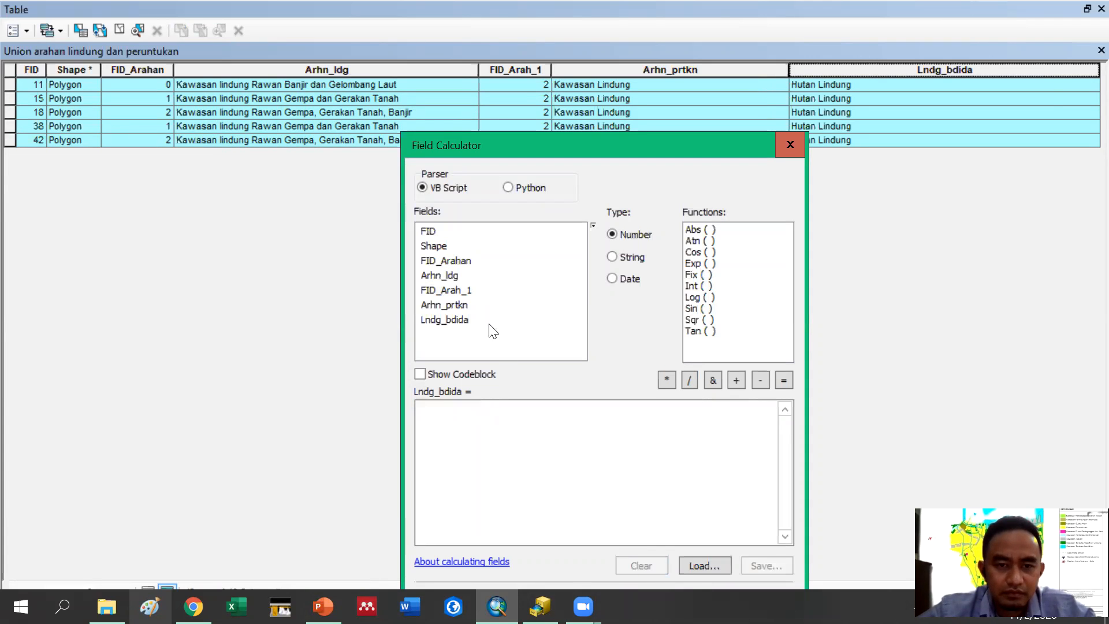
pyautogui.doubleClick(448, 277)
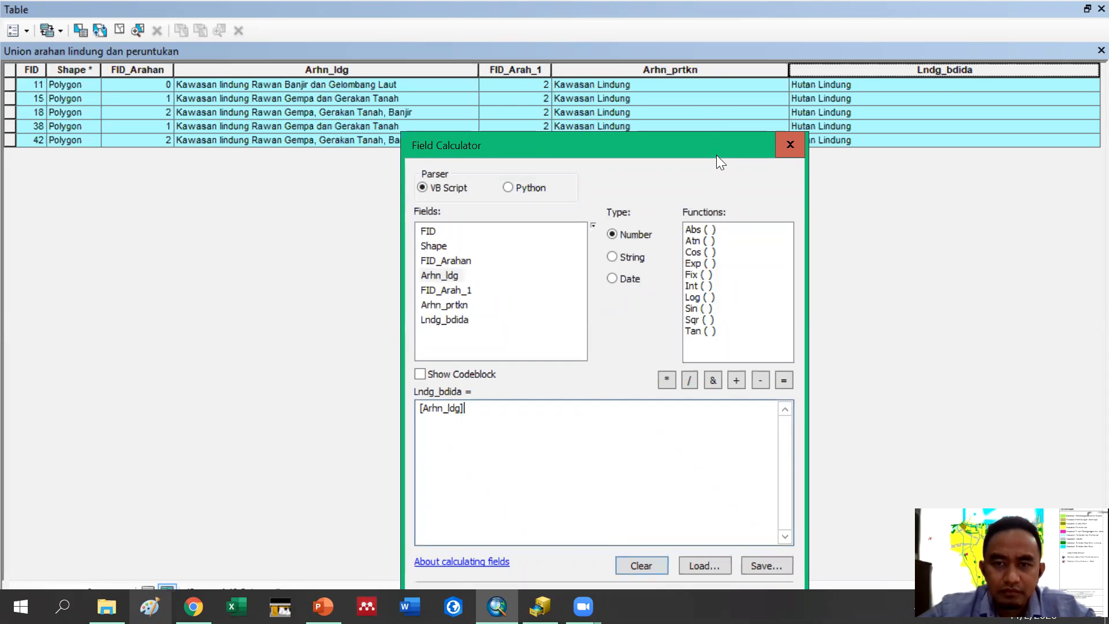
pyautogui.moveTo(717, 155); pyautogui.dragTo(708, 103)
pyautogui.click(693, 547)
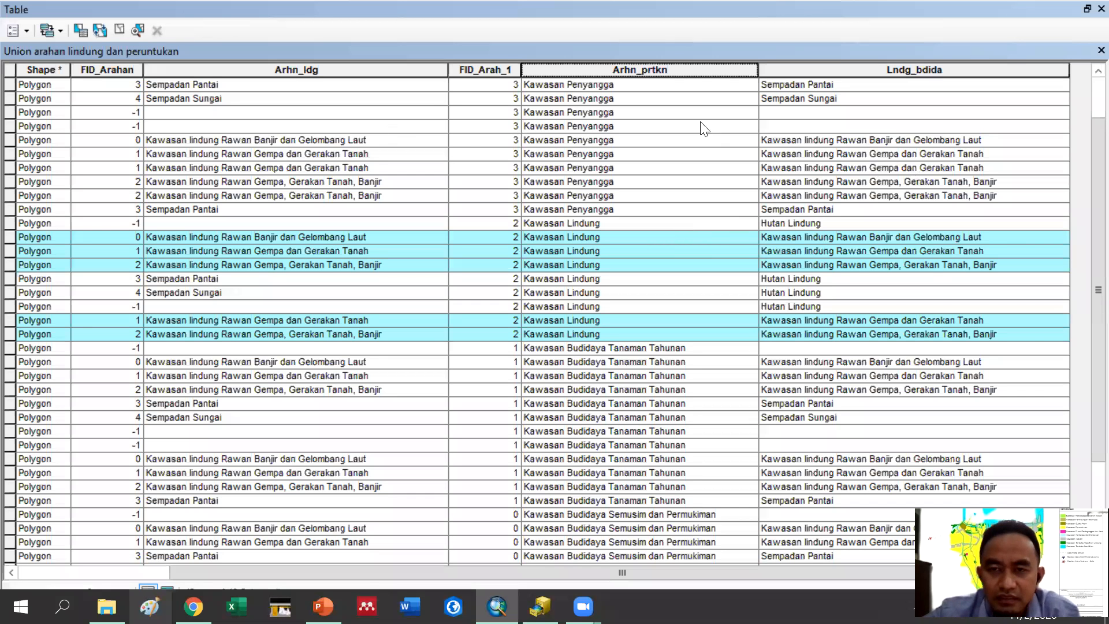
# Sort the full table by Lndg_bdida in ascending order and check it for records still without a value
pyautogui.doubleClick(803, 67)
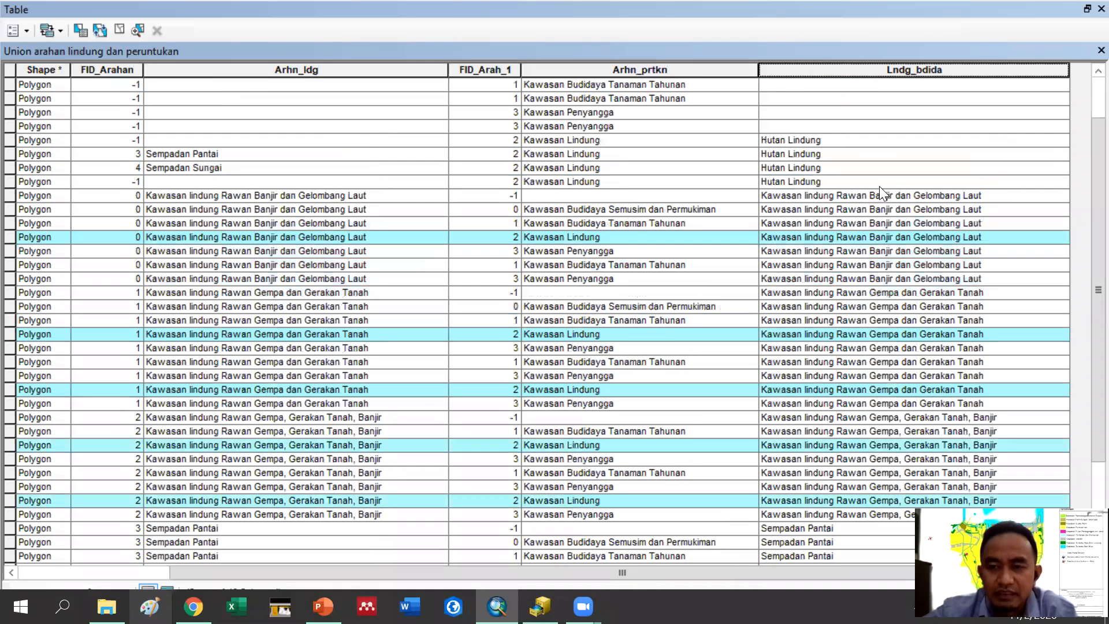
pyautogui.scroll(-3, 879, 186)
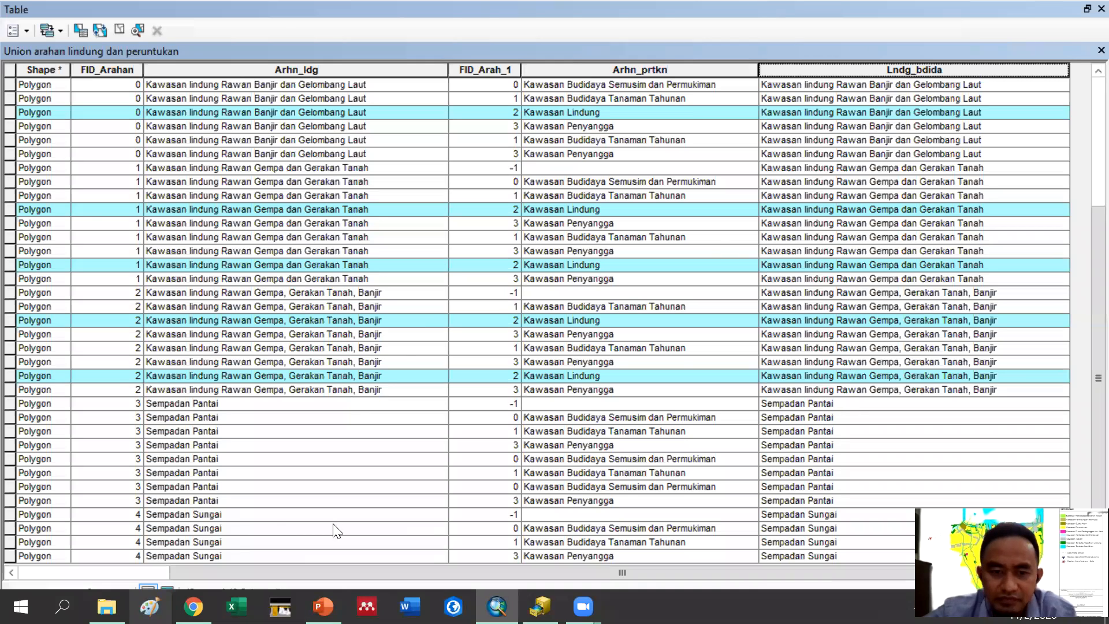
pyautogui.scroll(4, 403, 348)
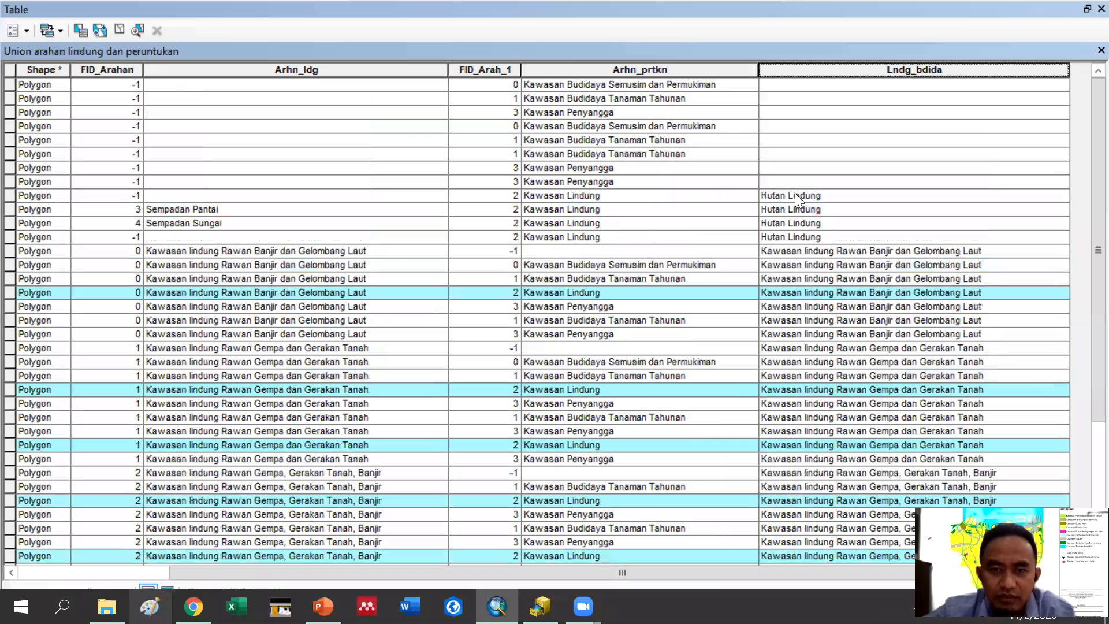
pyautogui.scroll(-4, 776, 244)
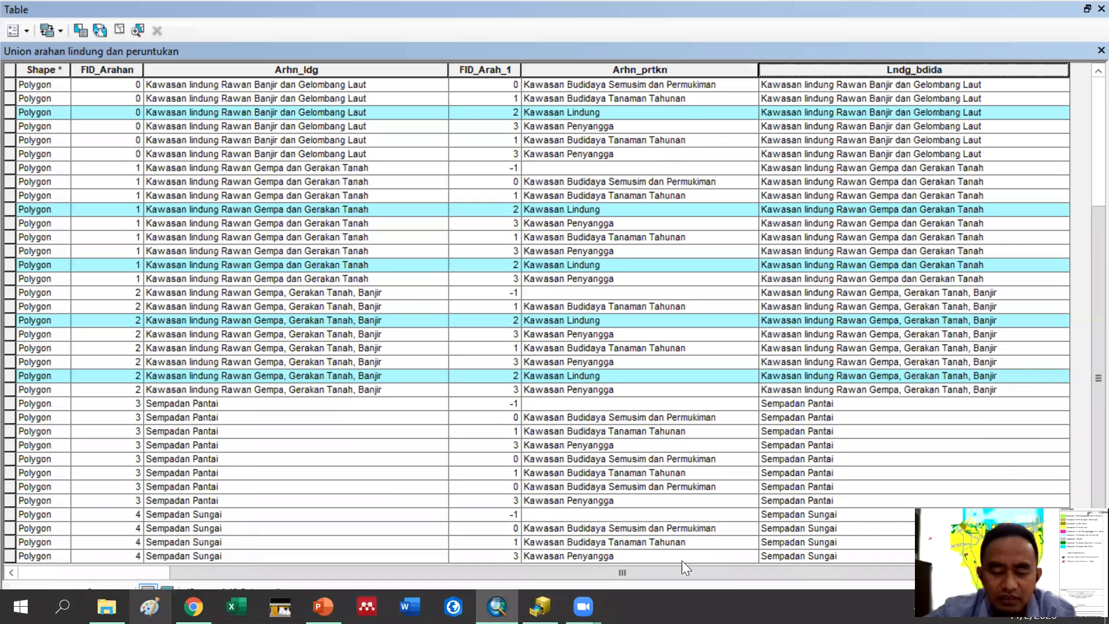
pyautogui.scroll(4, 248, 313)
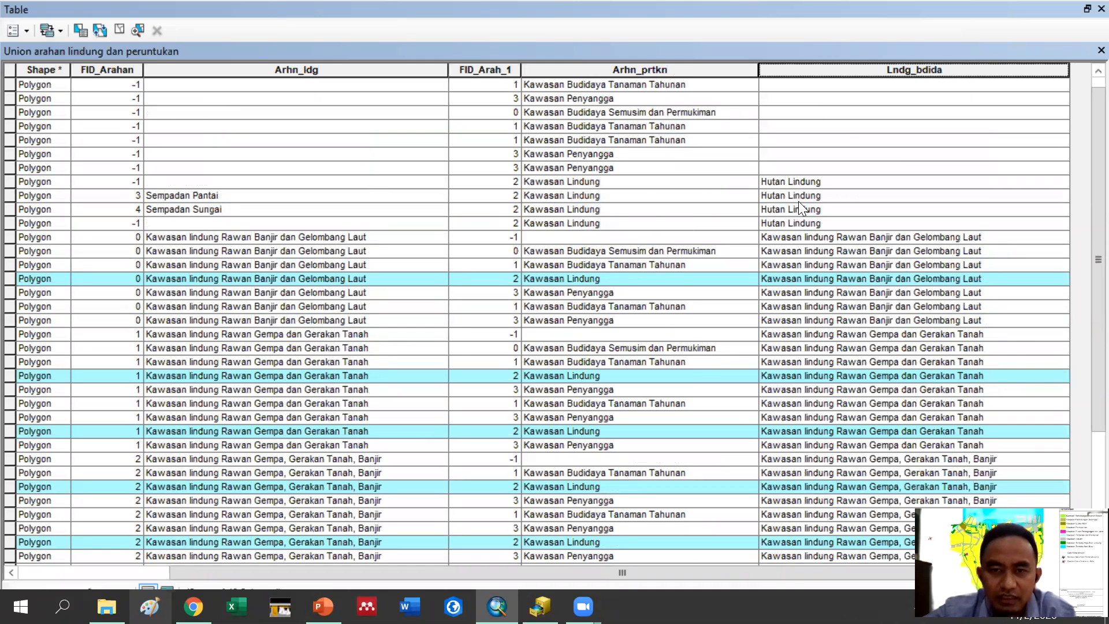
pyautogui.scroll(1, 786, 193)
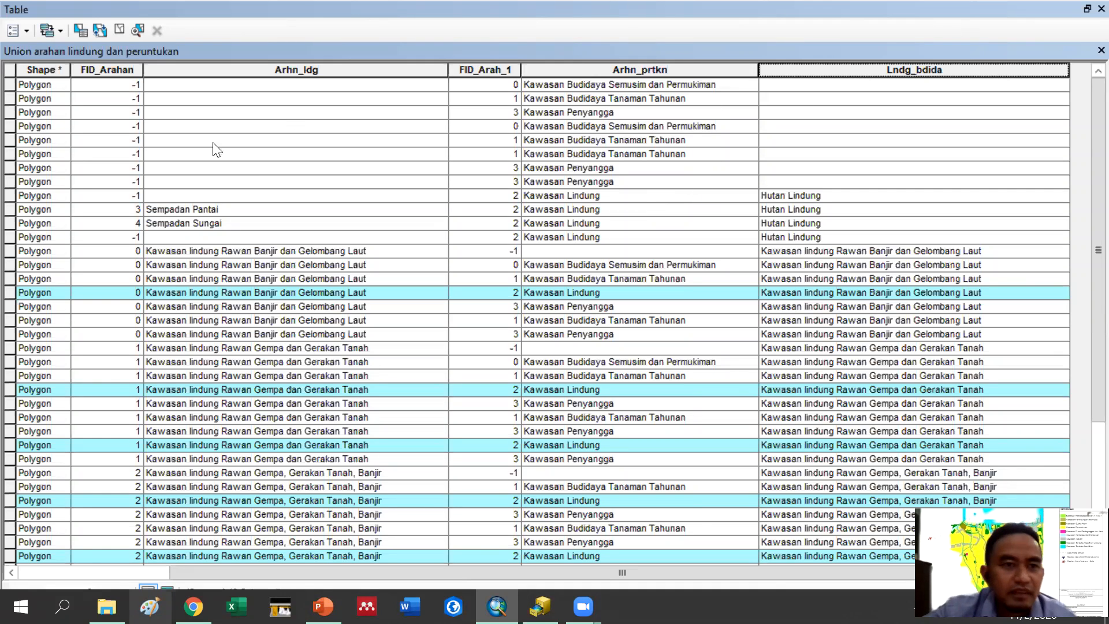
# Select by attributes, as a new selection, all records whose Lndg_bdida value is empty ("Lndg_bdida" = '')
pyautogui.click(82, 30)
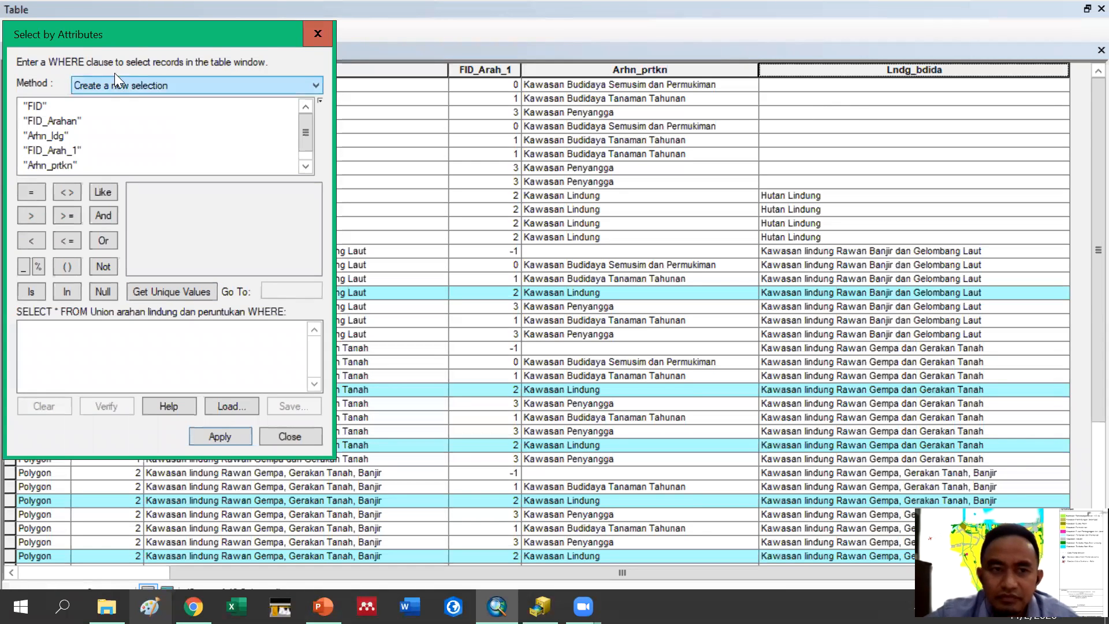
pyautogui.moveTo(123, 36); pyautogui.dragTo(177, 84)
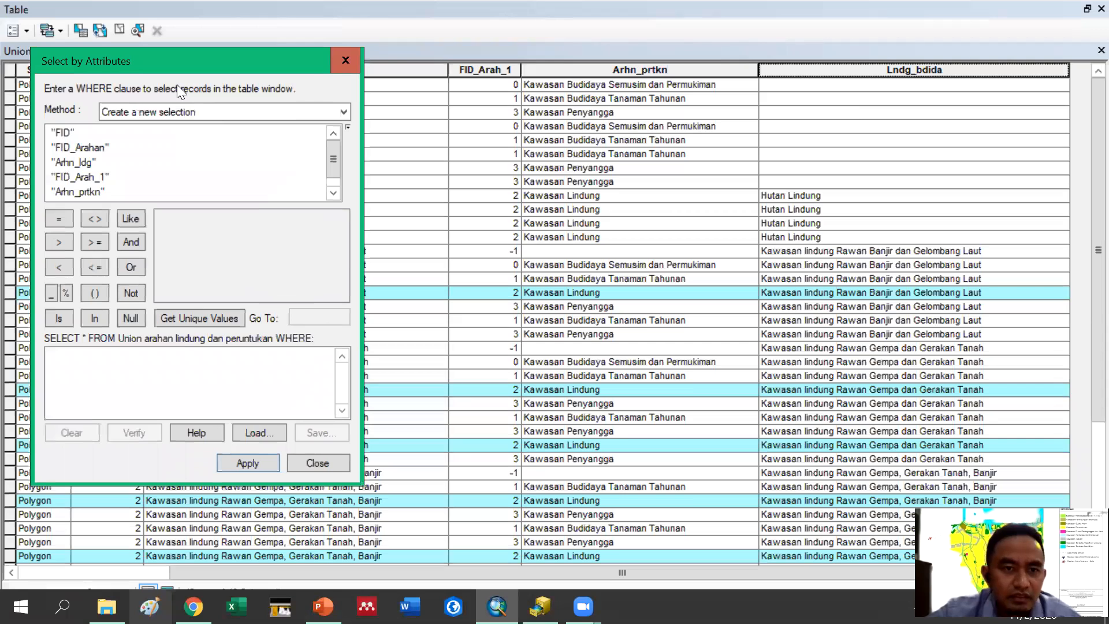
pyautogui.moveTo(177, 85); pyautogui.dragTo(297, 93)
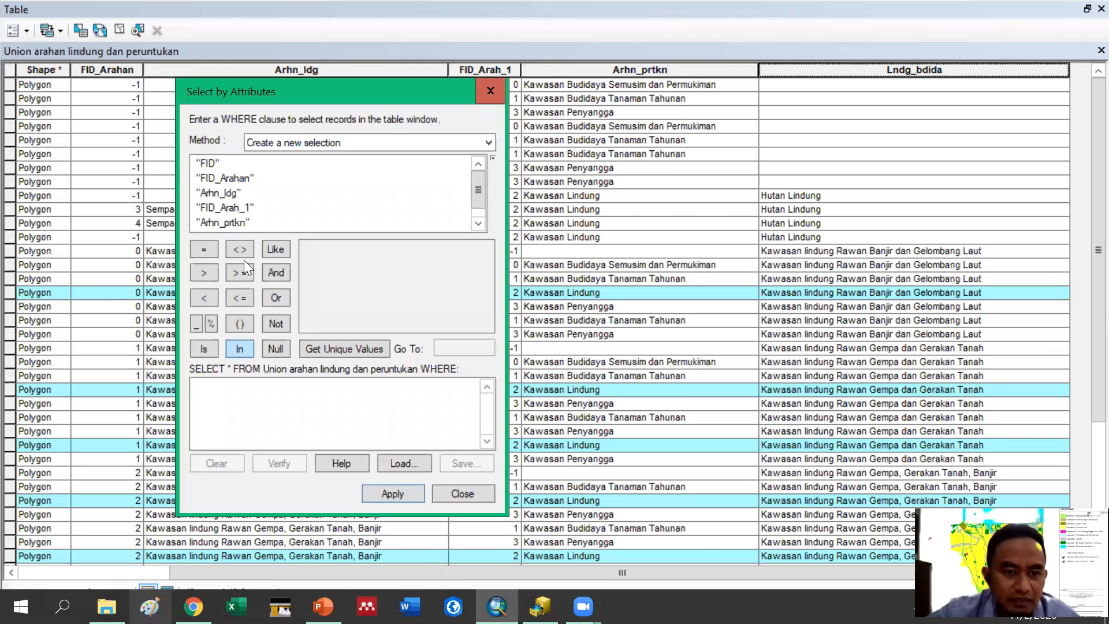
pyautogui.moveTo(476, 189); pyautogui.dragTo(476, 196)
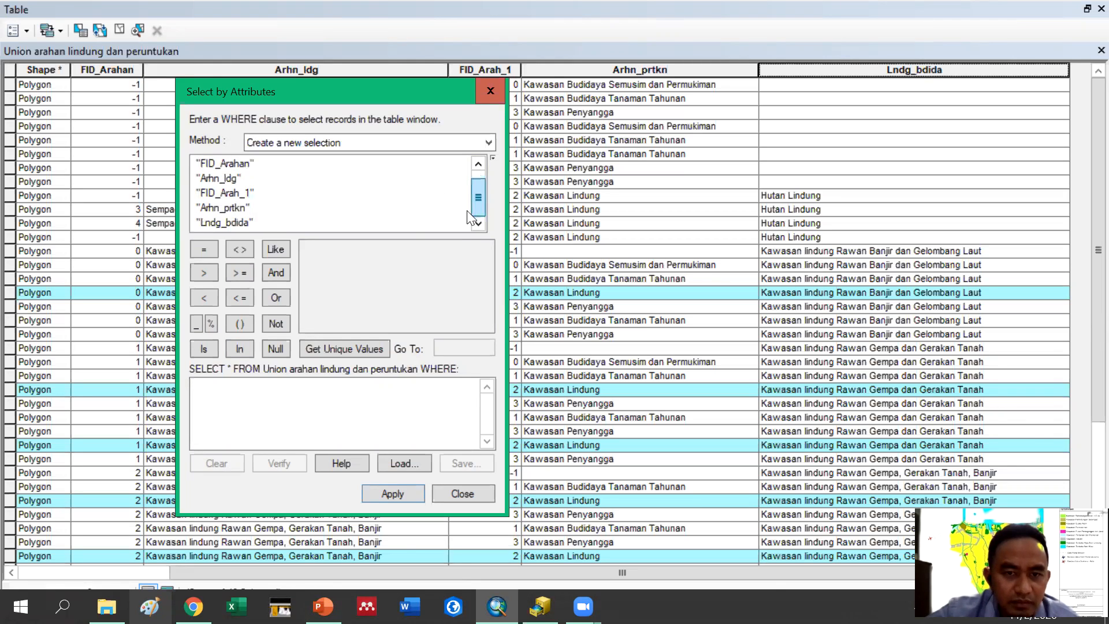
pyautogui.doubleClick(226, 223)
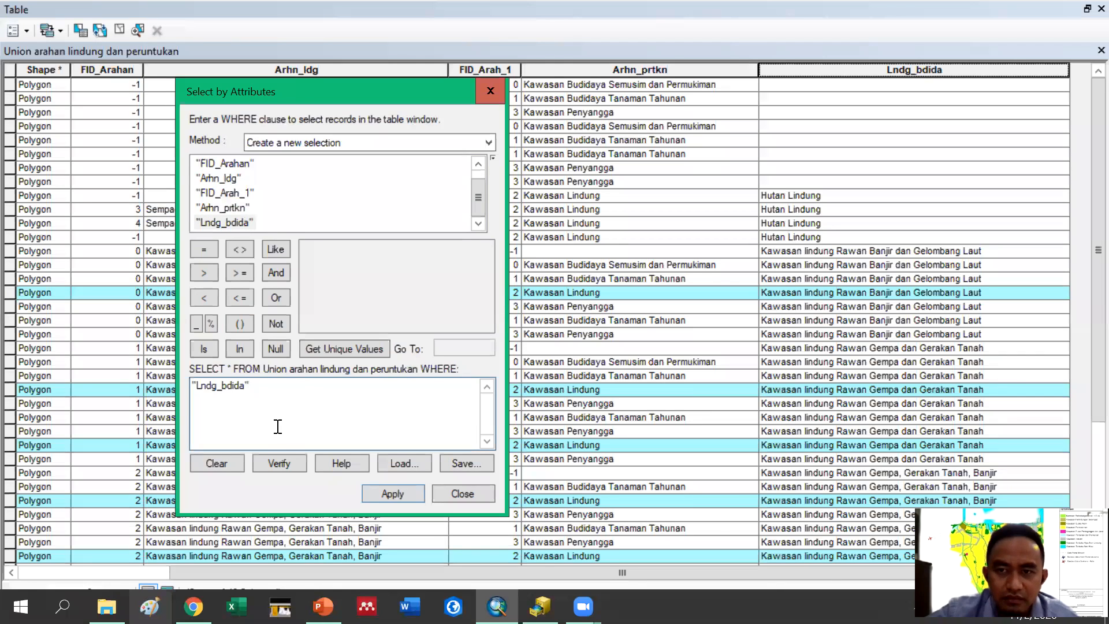
pyautogui.click(209, 252)
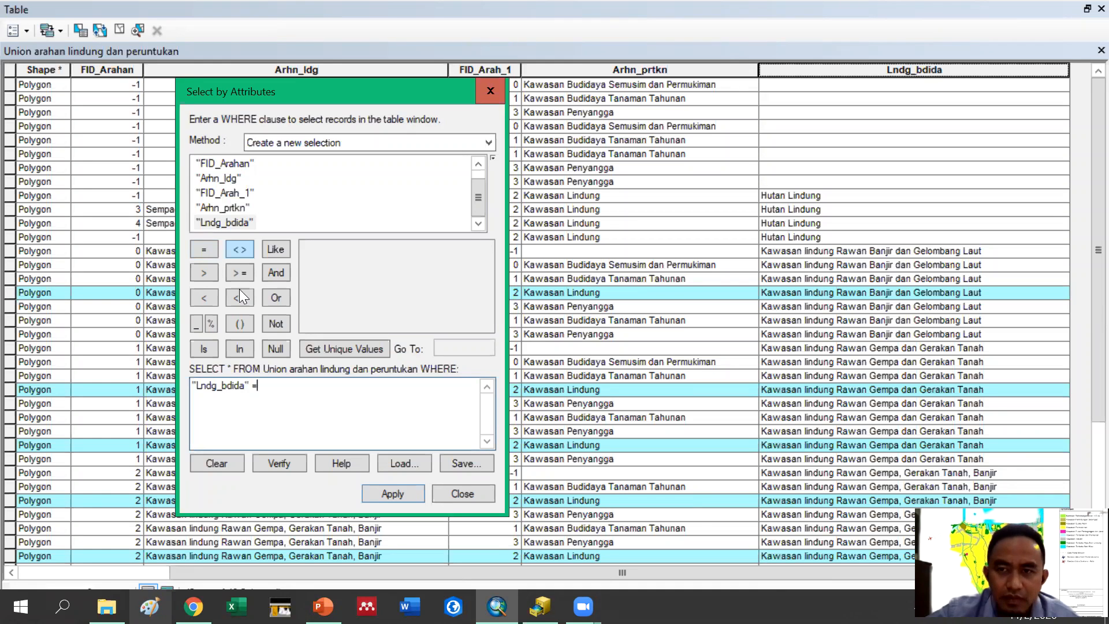
pyautogui.click(350, 350)
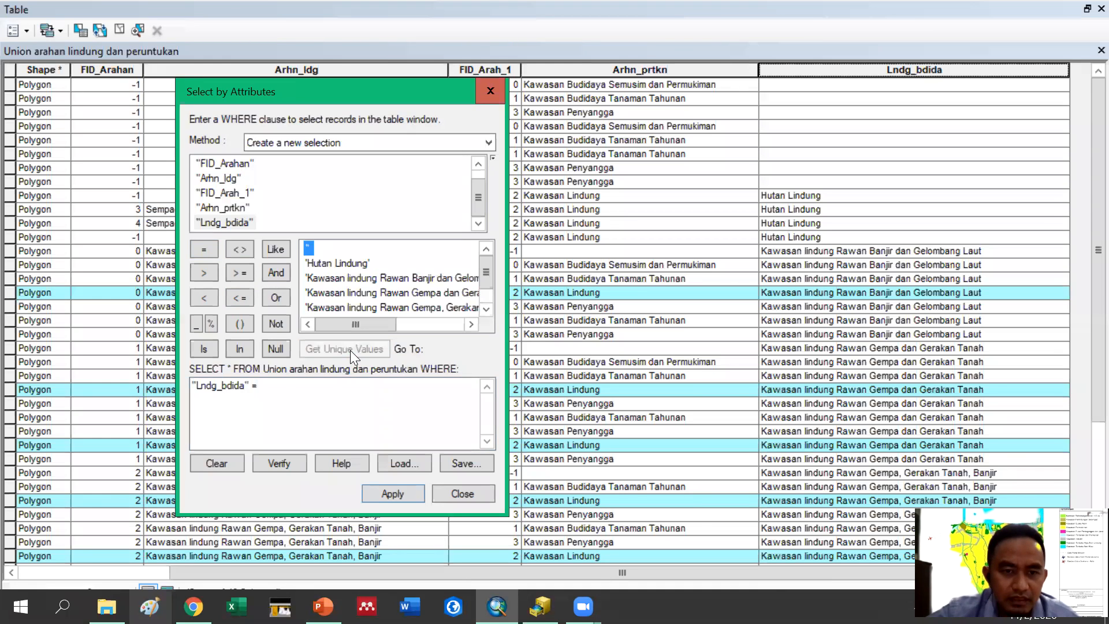
pyautogui.click(310, 248)
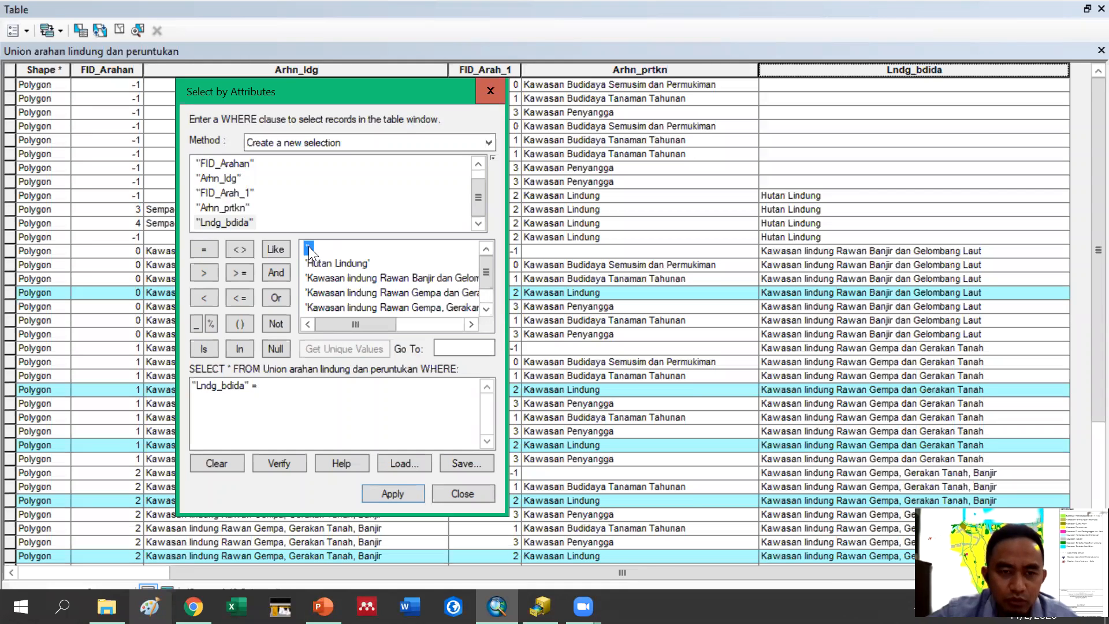
pyautogui.doubleClick(309, 248)
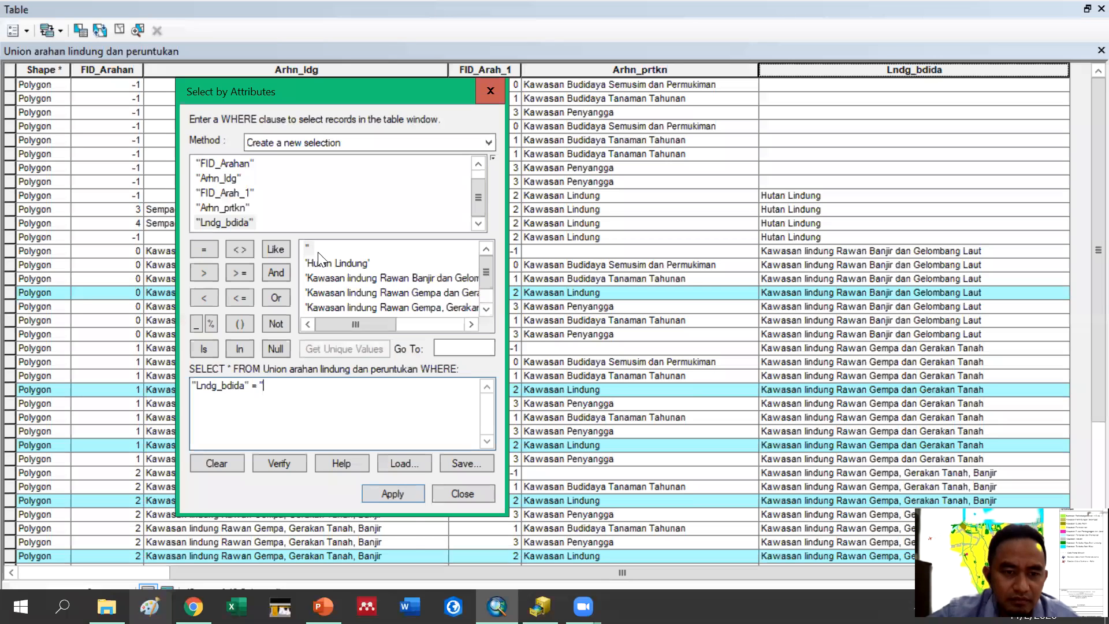
pyautogui.click(406, 493)
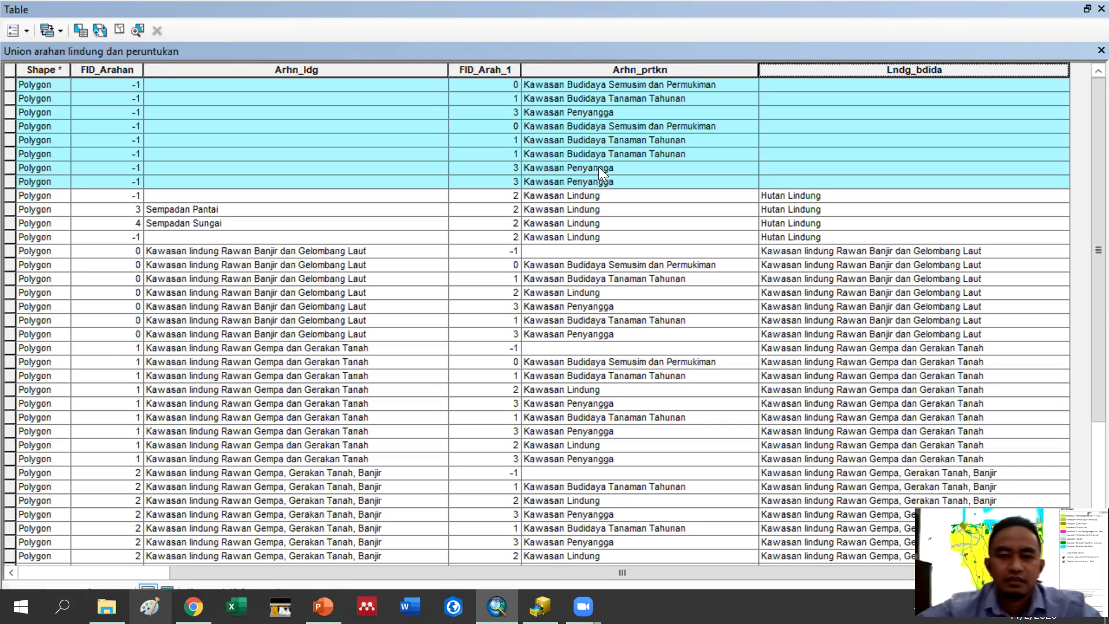
# Calculate Lndg_bdida for the selected empty records with the expression [Arhn_prtkn]
pyautogui.rightClick(812, 70)
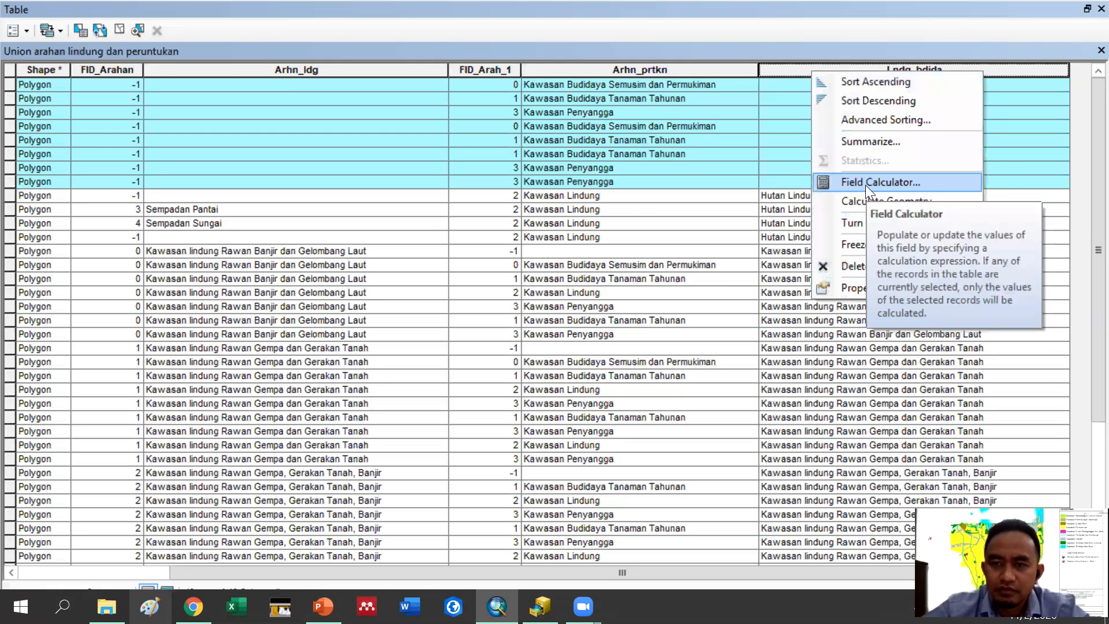
pyautogui.click(865, 182)
pyautogui.click(503, 328)
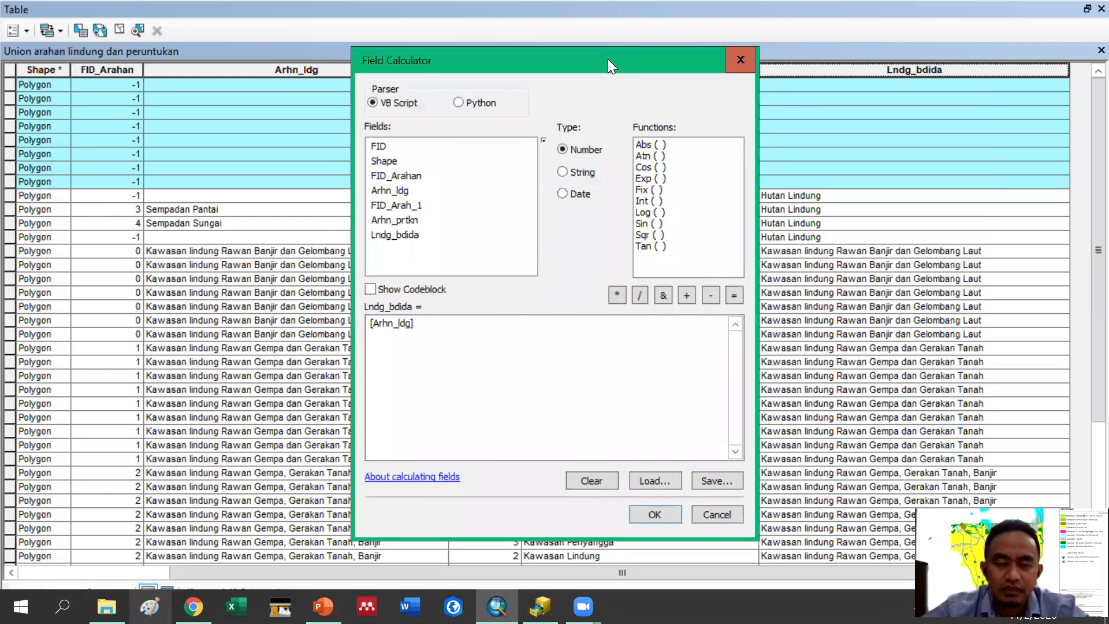
pyautogui.moveTo(608, 59); pyautogui.dragTo(343, 87)
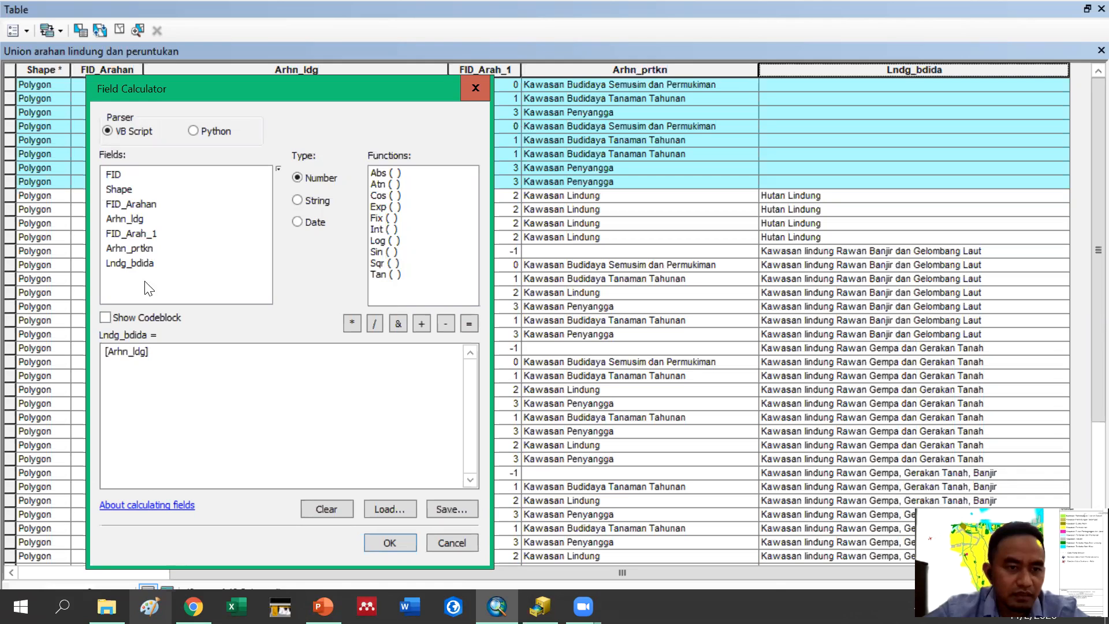
pyautogui.click(327, 509)
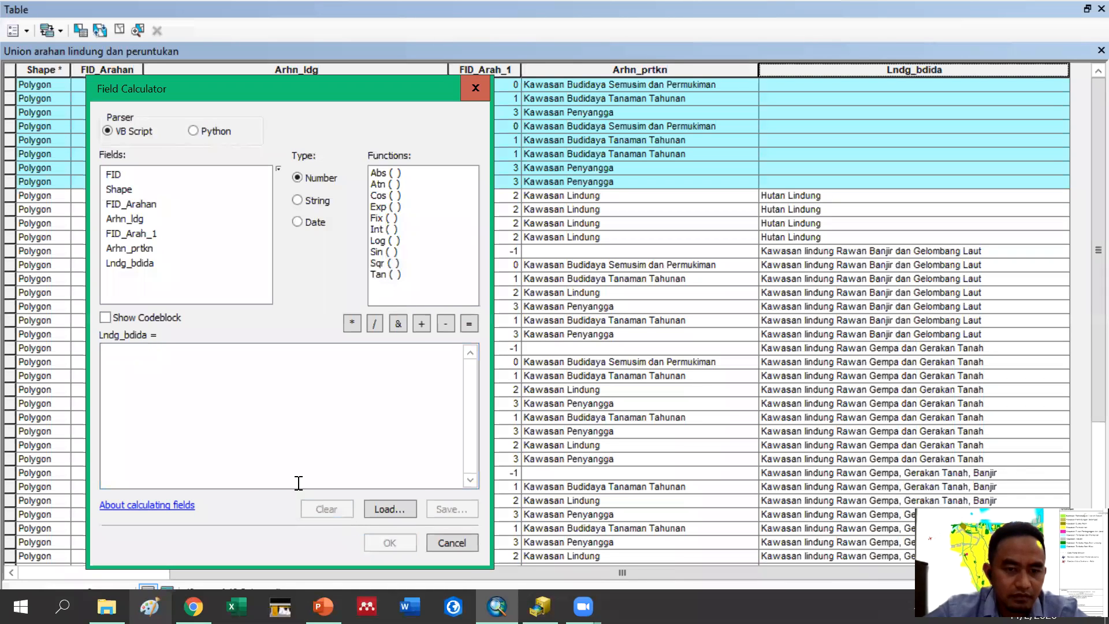
pyautogui.doubleClick(132, 248)
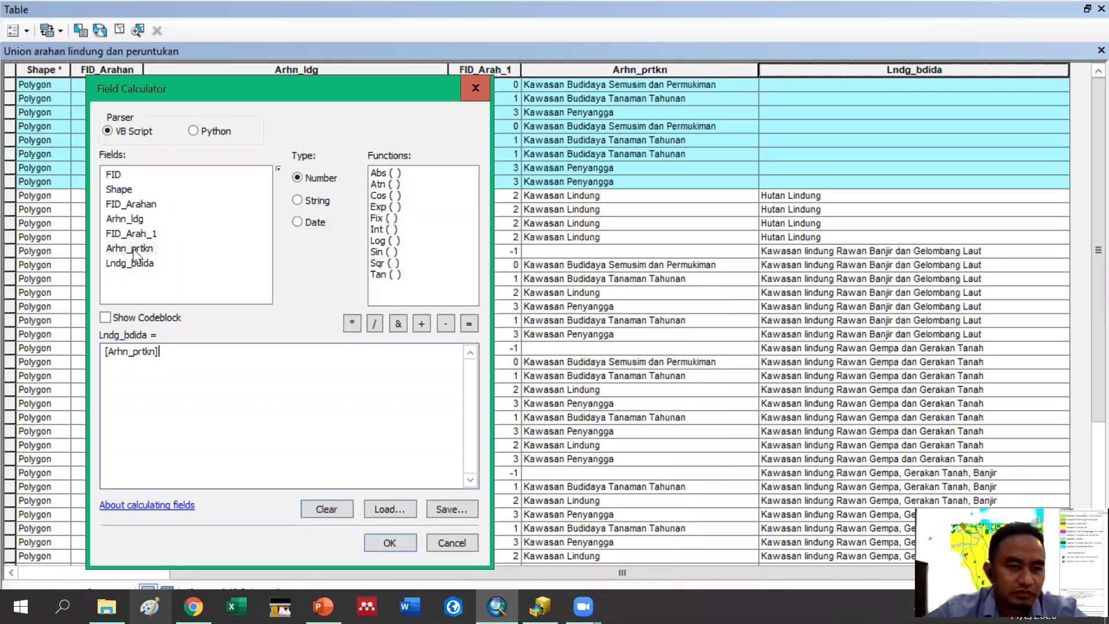
pyautogui.click(374, 541)
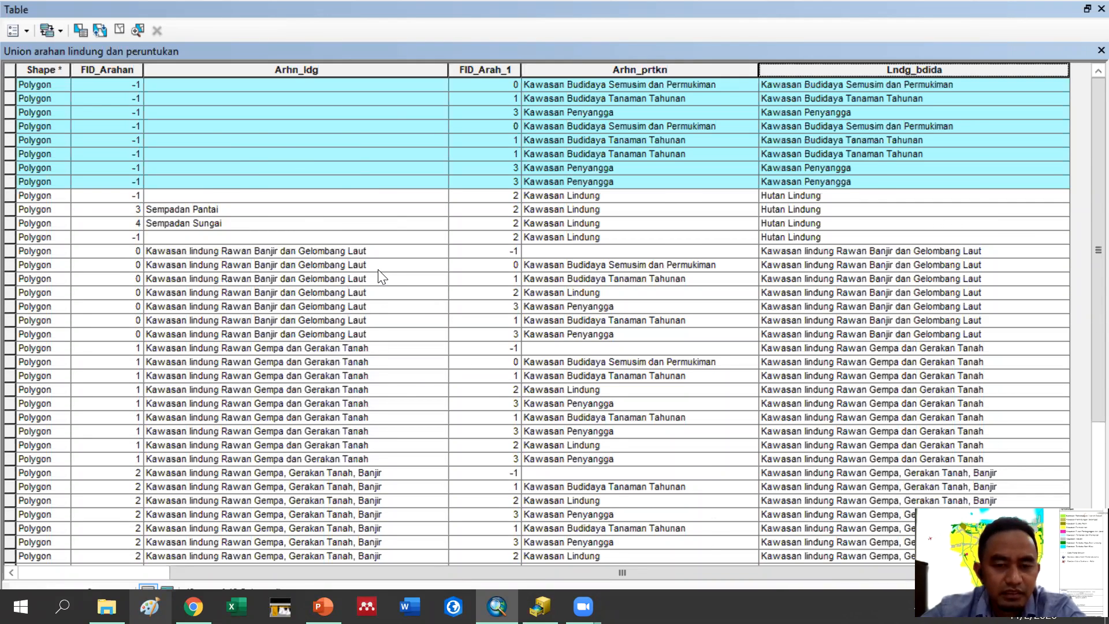
# Compare the Lndg_bdida values throughout the table with the Kawasan Lindung and Arahan Budidaya criteria on PowerPoint slide 56
pyautogui.scroll(-6, 381, 276)
pyautogui.scroll(6, 381, 276)
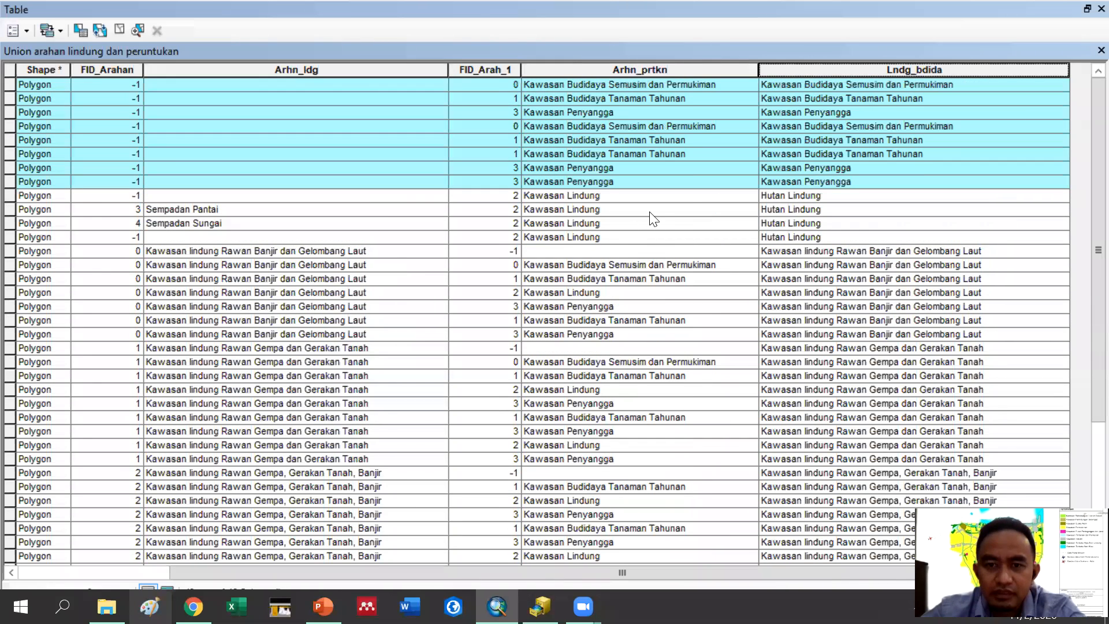
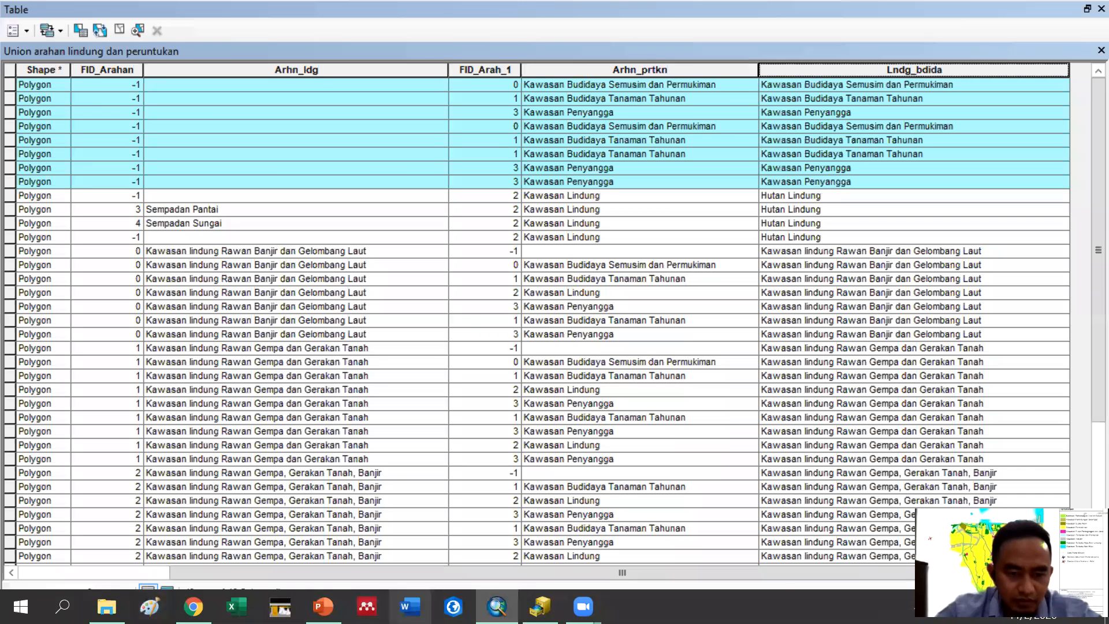
pyautogui.click(323, 606)
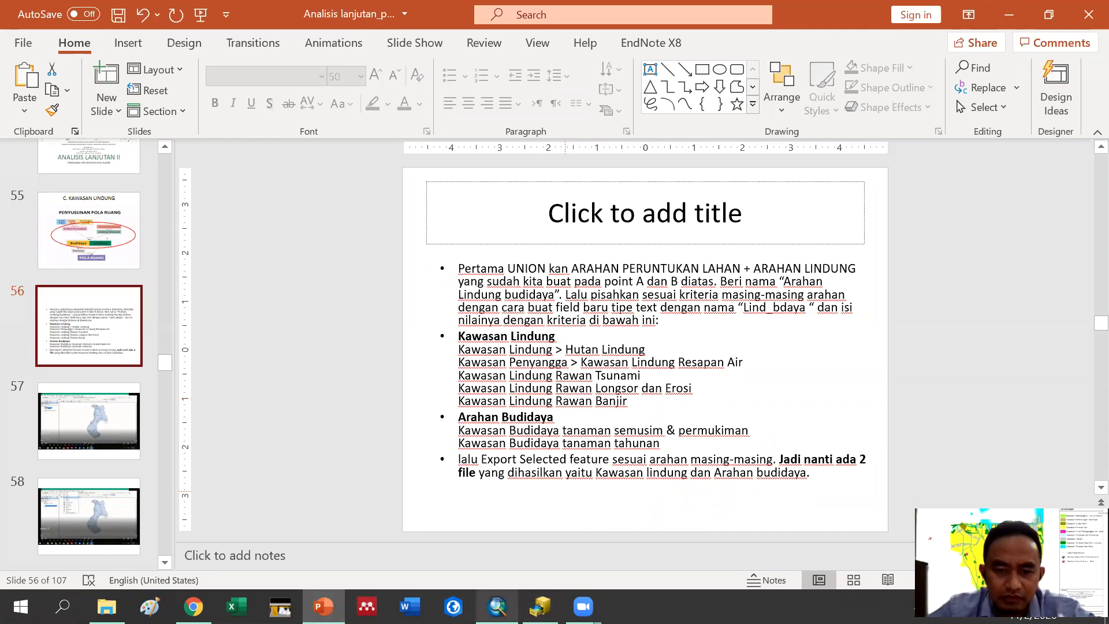
pyautogui.click(497, 606)
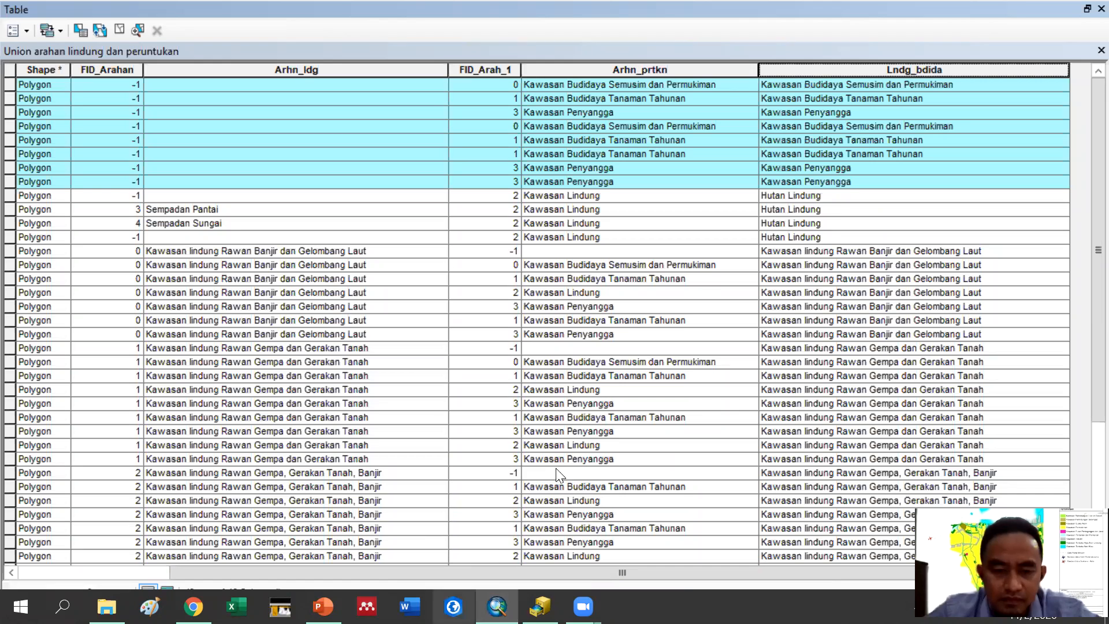
pyautogui.click(324, 607)
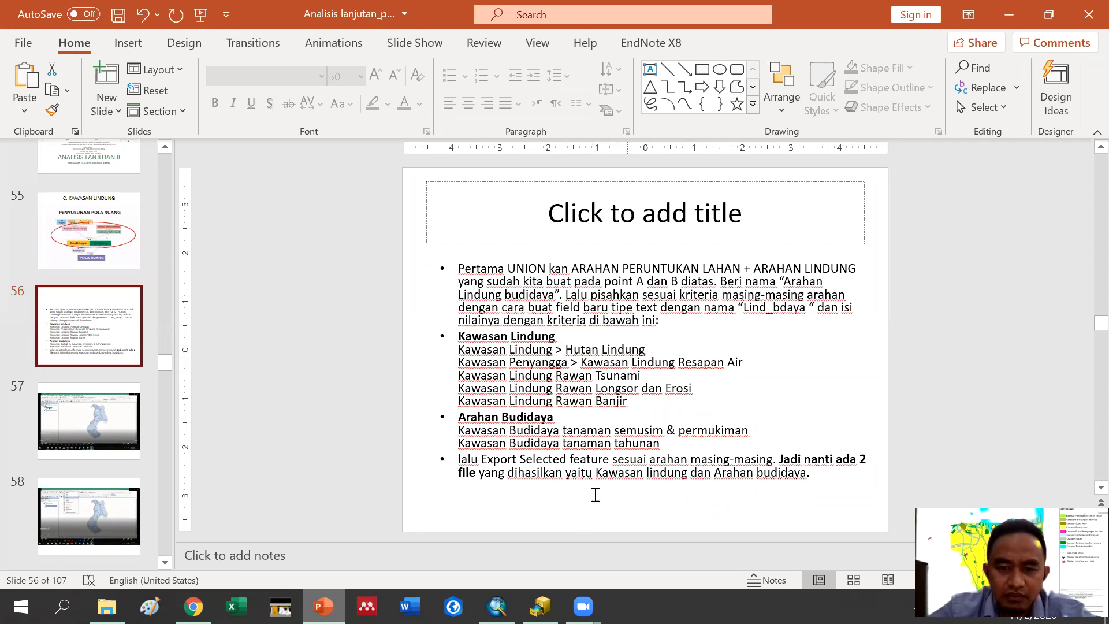
pyautogui.click(497, 606)
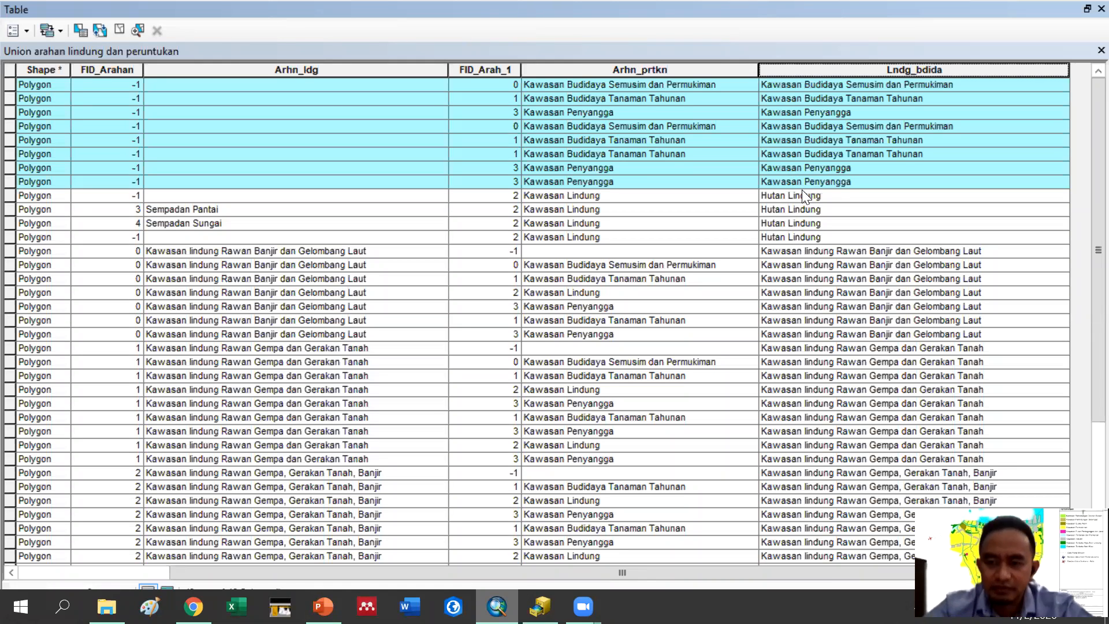
pyautogui.scroll(-4, 909, 279)
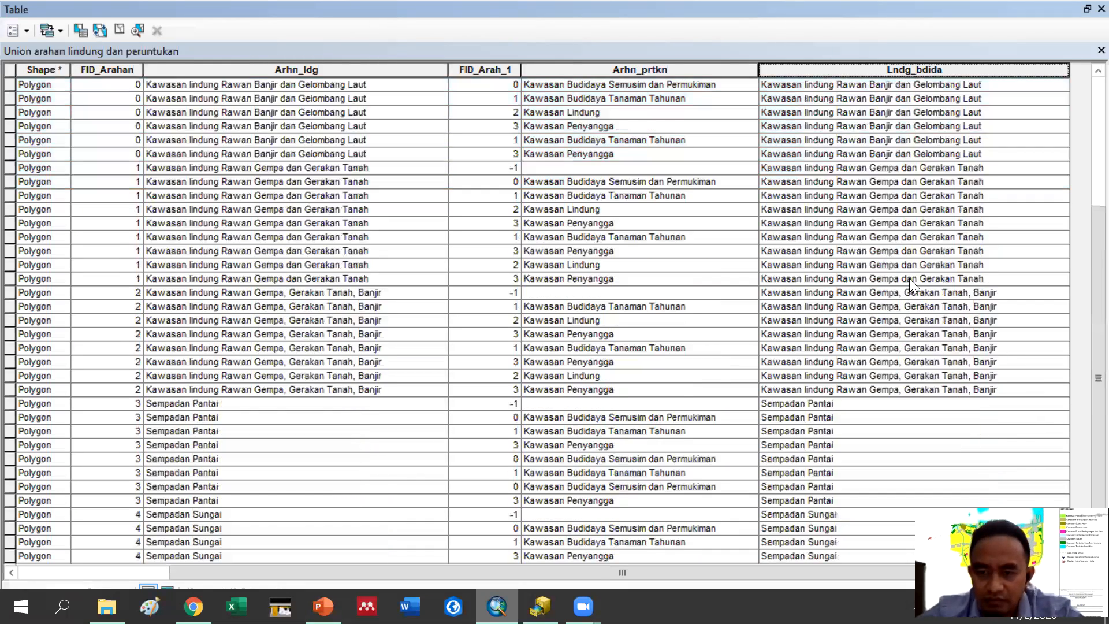
# Leave the union layer's attribute table and clear the selection of its features
pyautogui.scroll(1, 911, 294)
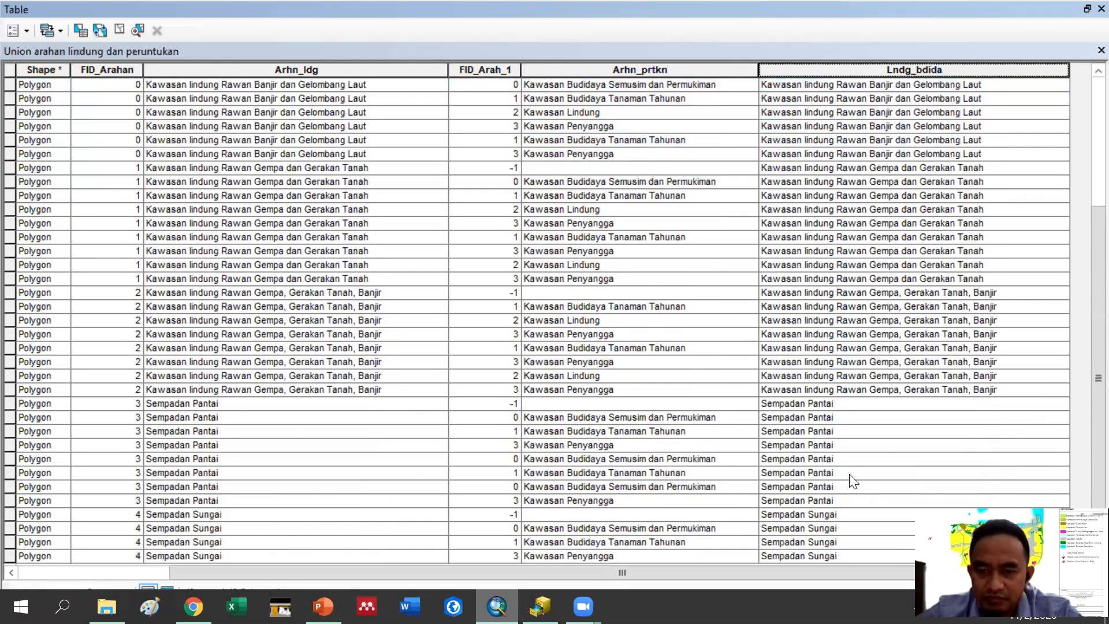
pyautogui.scroll(5, 836, 360)
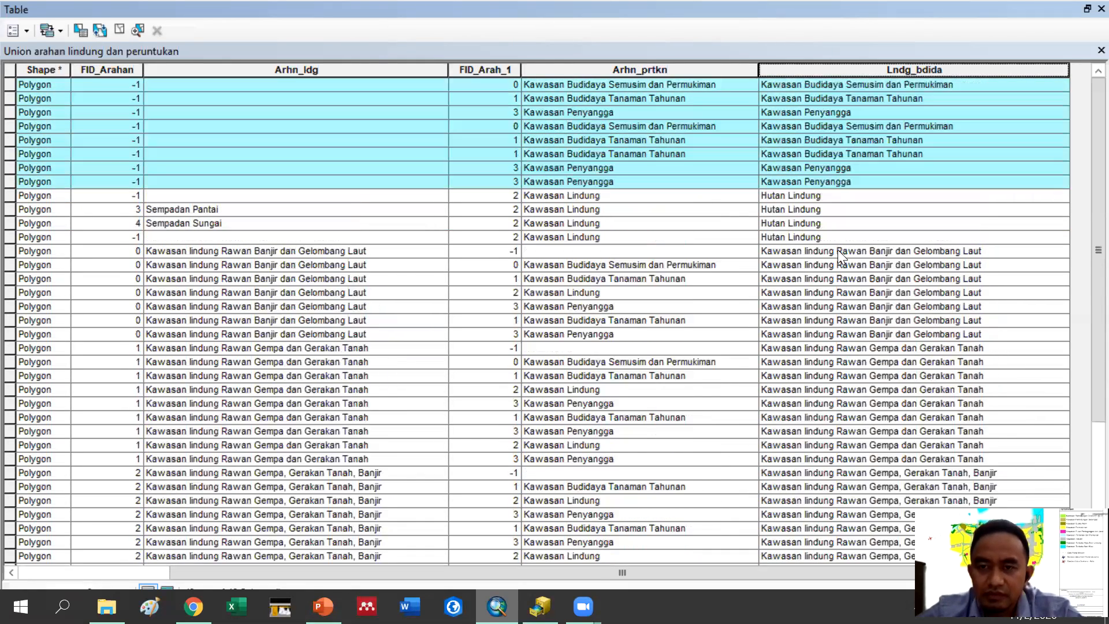
pyautogui.click(1083, 15)
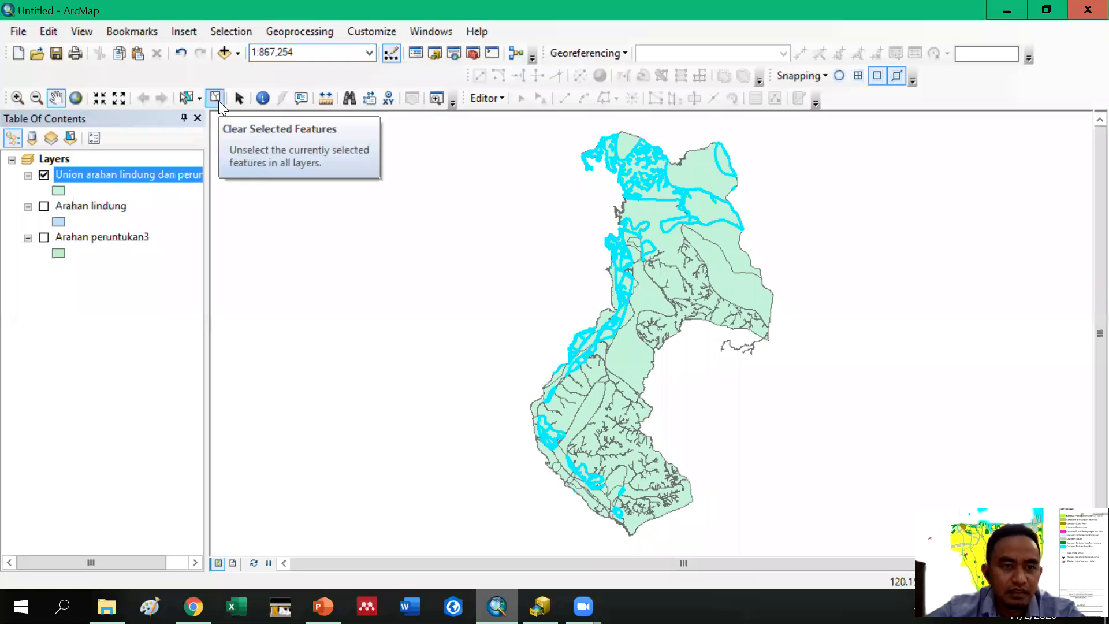
pyautogui.click(215, 98)
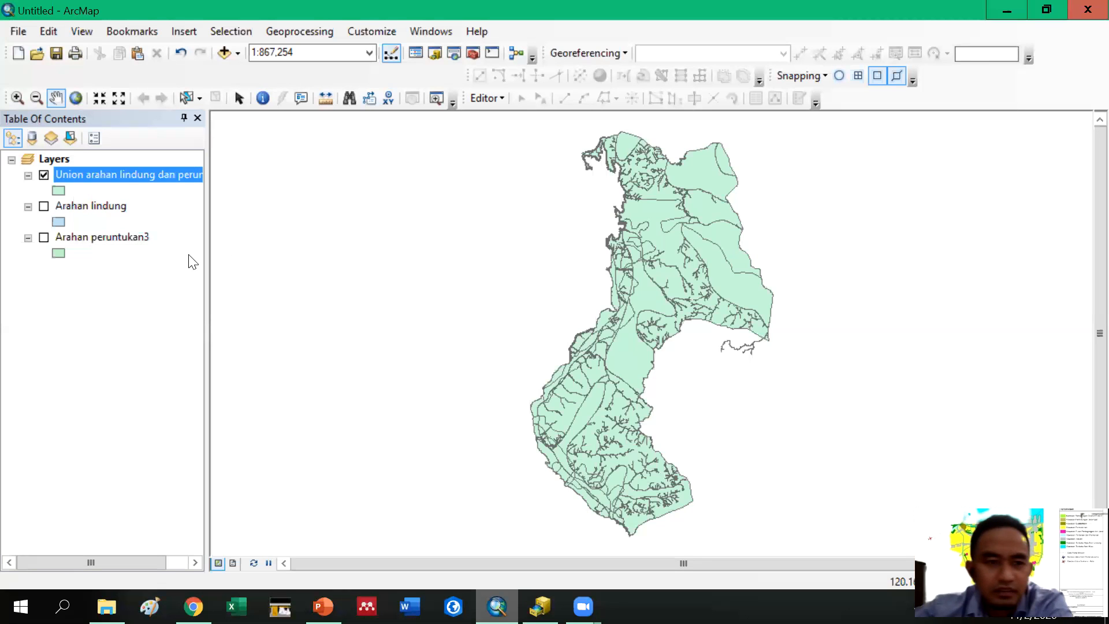
# Review the Lndg_bdida values in the attribute table of the Union arahan lindung dan peruntukan layer
pyautogui.rightClick(145, 176)
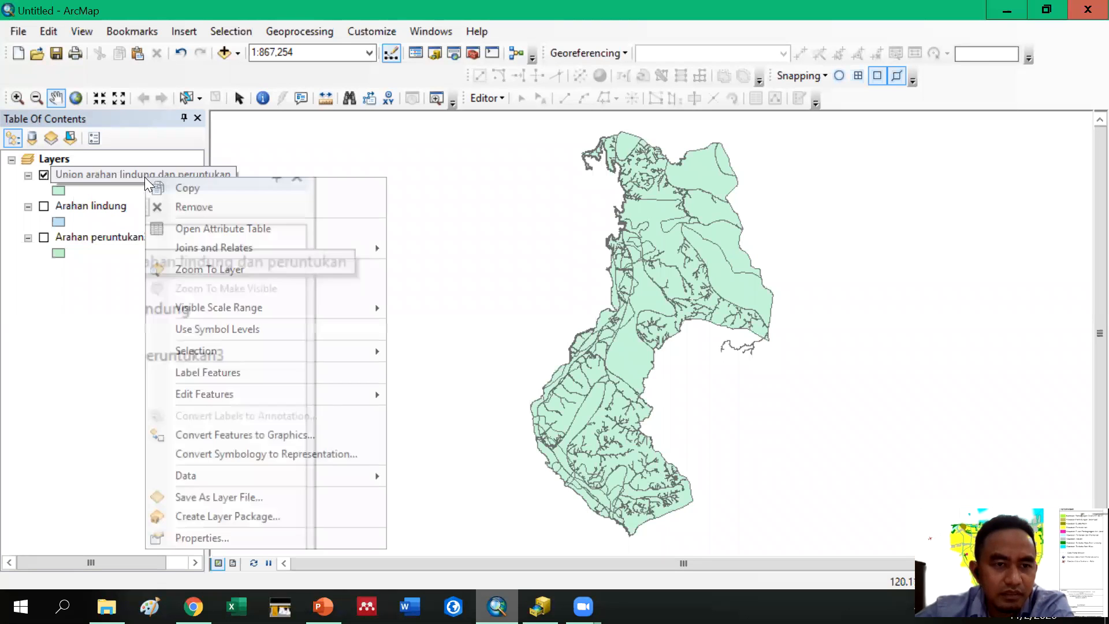
pyautogui.click(226, 227)
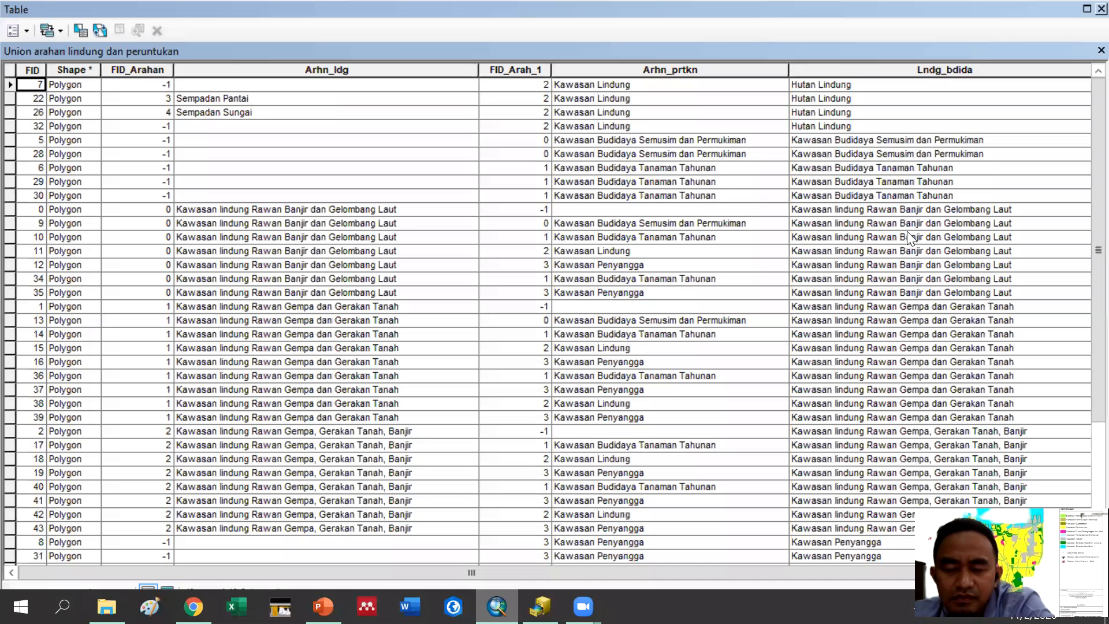
pyautogui.scroll(-4, 887, 128)
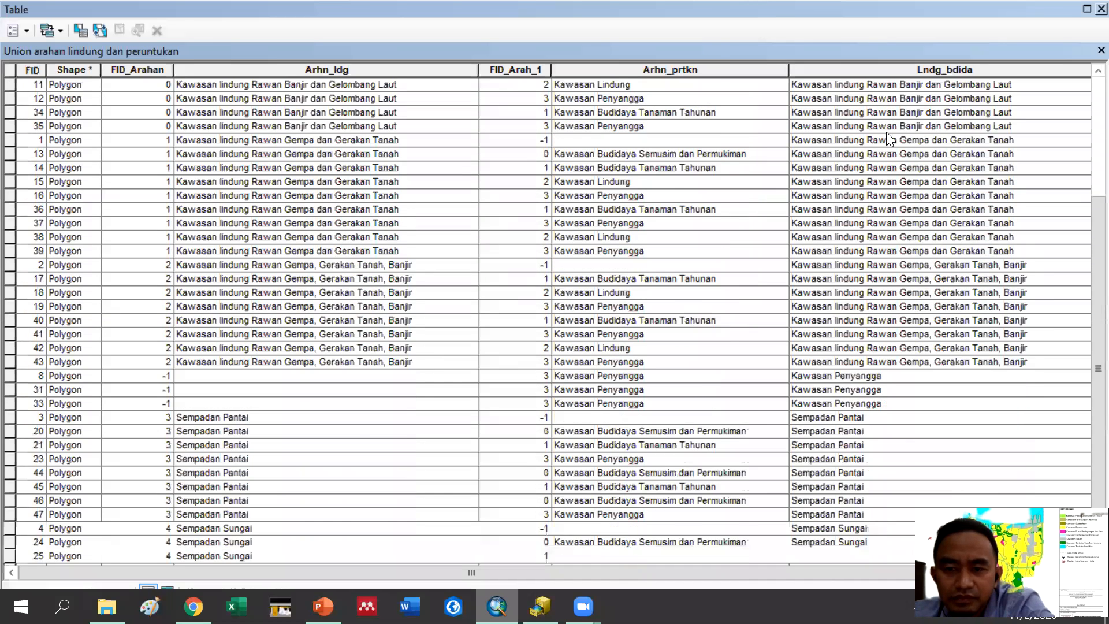
pyautogui.scroll(5, 885, 133)
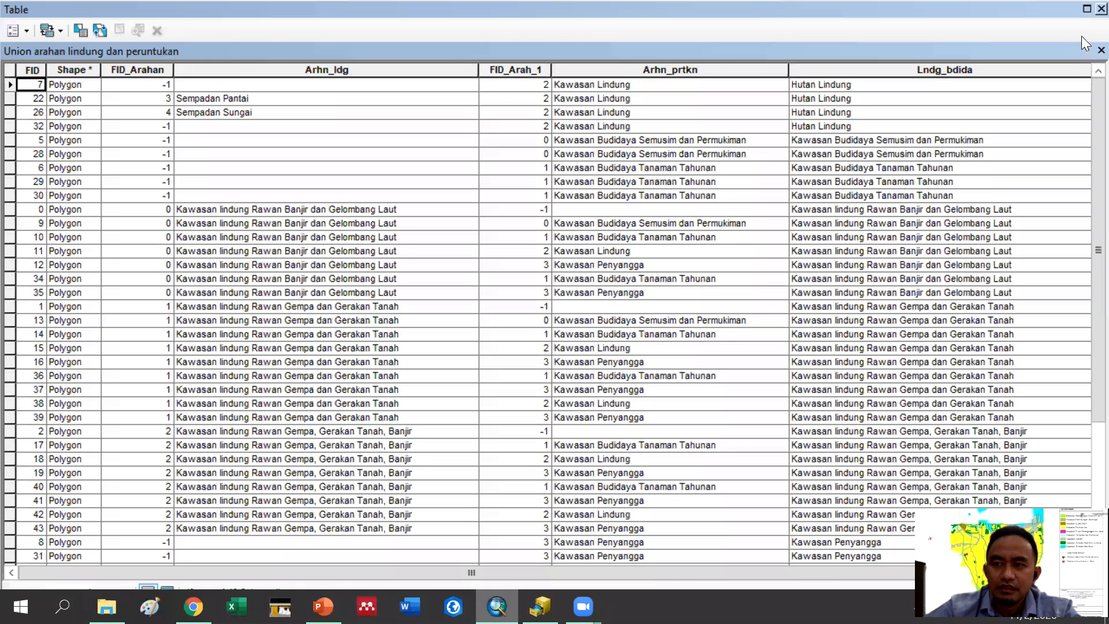
pyautogui.click(1100, 50)
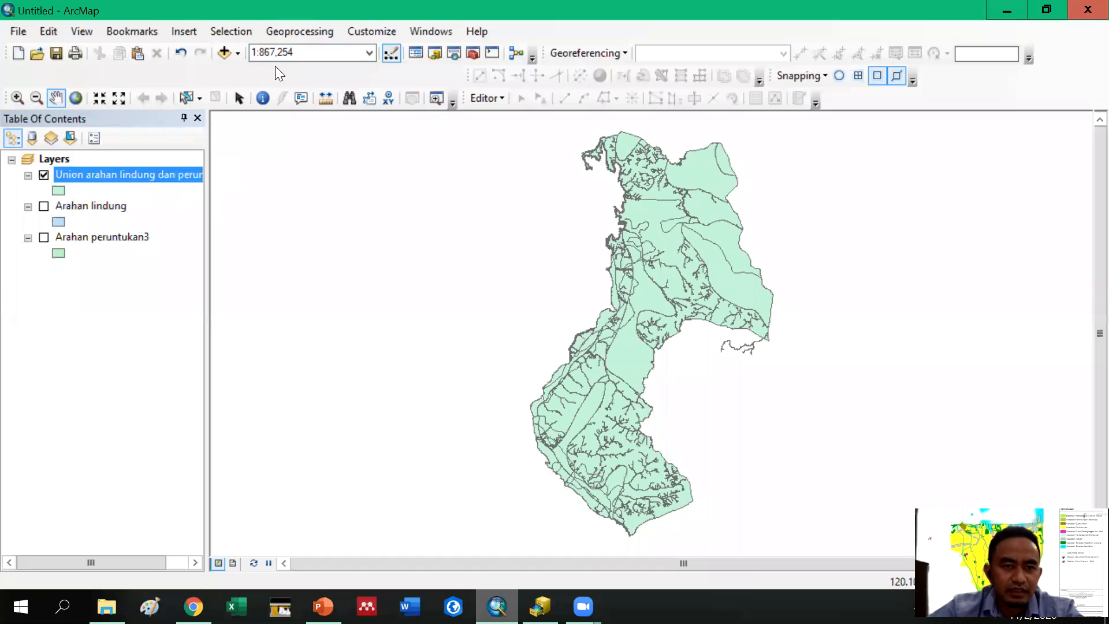
# Set up a Dissolve of the Union arahan lindung dan peruntukan layer with the output named "Dissolve lindung dan peruntukan" in the Trash folder
pyautogui.click(294, 32)
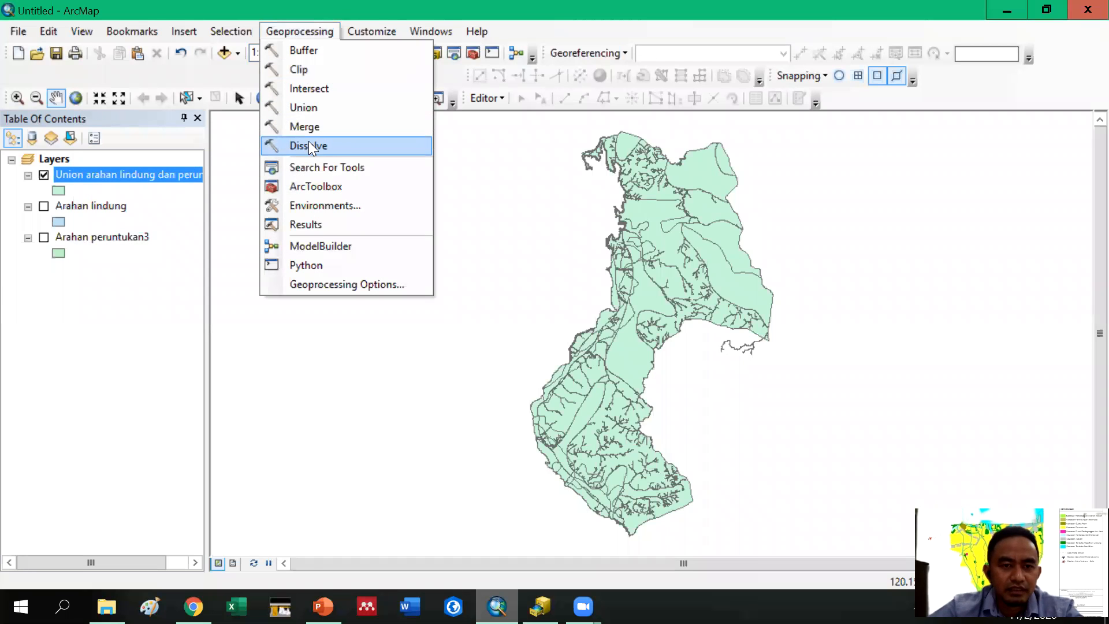
pyautogui.click(309, 146)
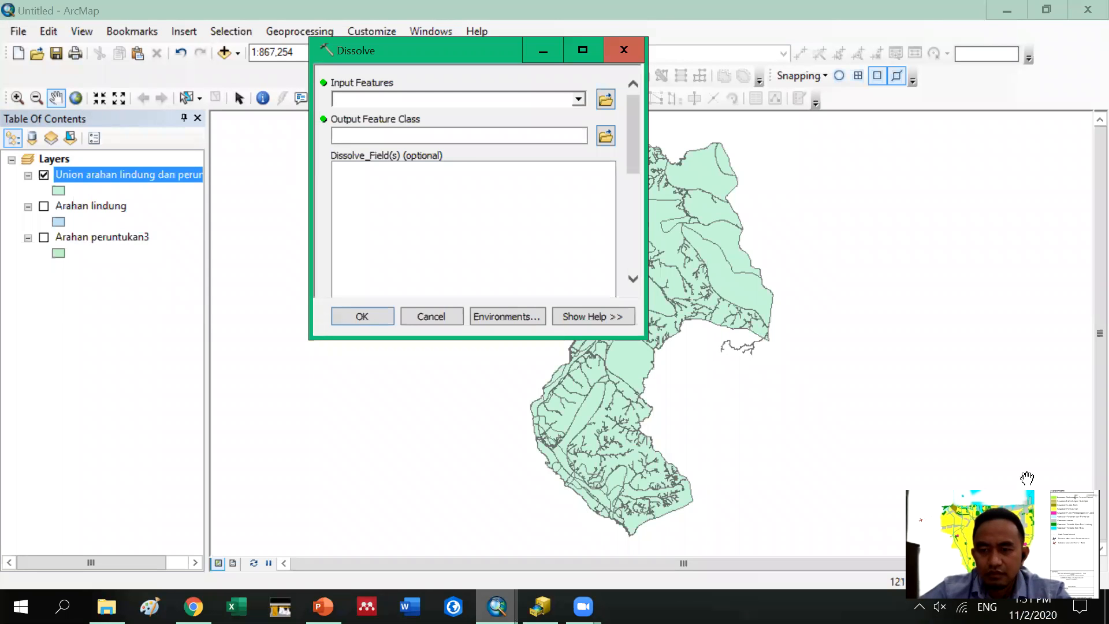
pyautogui.moveTo(98, 178); pyautogui.dragTo(416, 99)
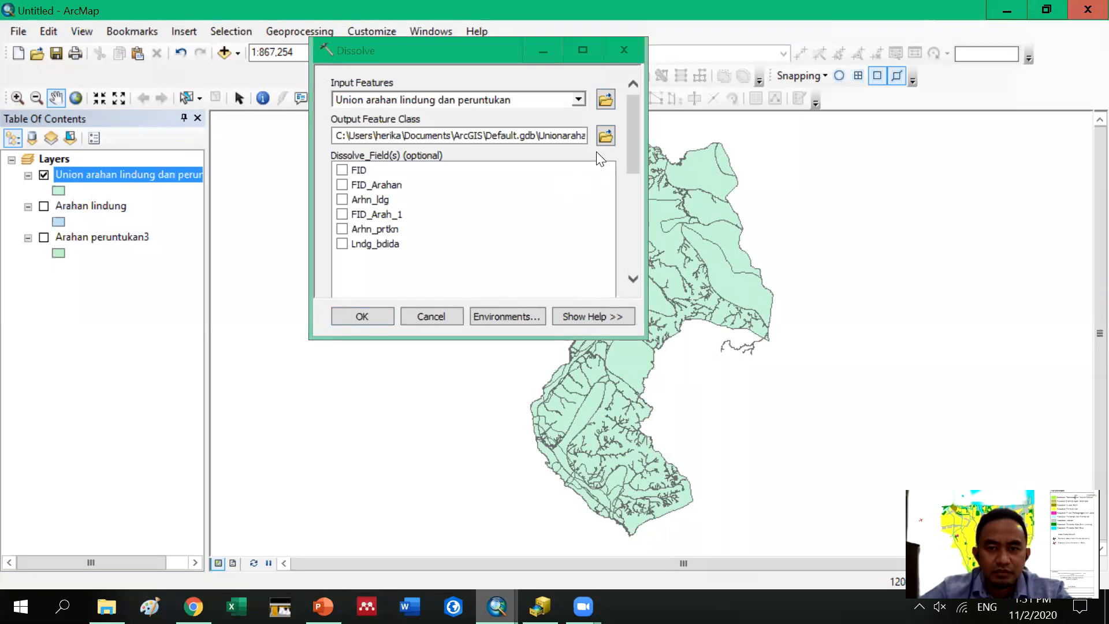
pyautogui.click(605, 136)
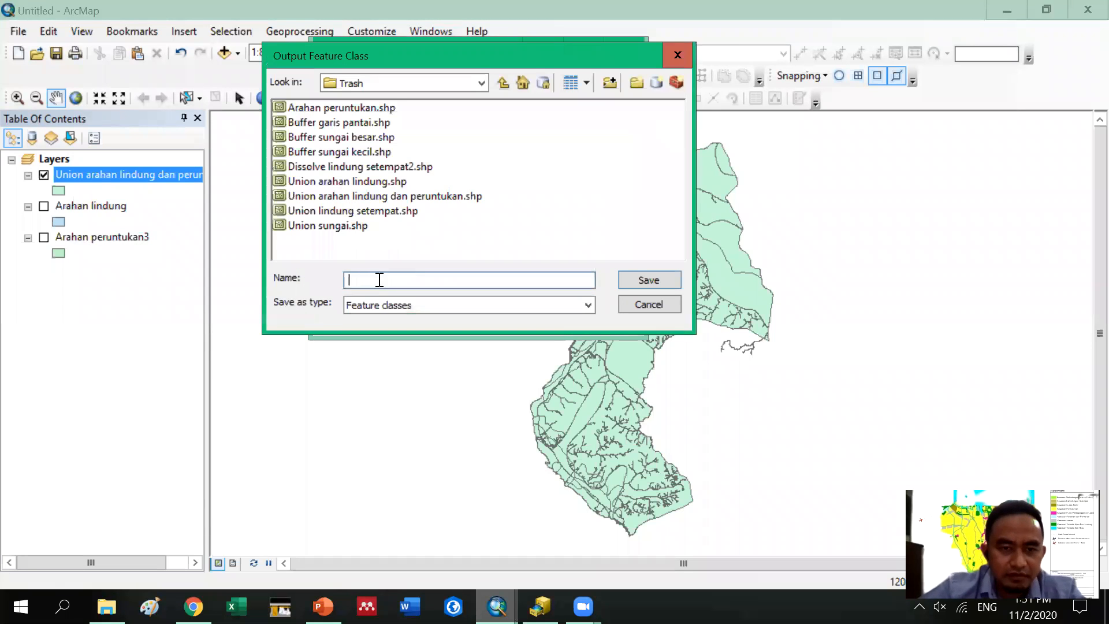
pyautogui.write('Dissolv')
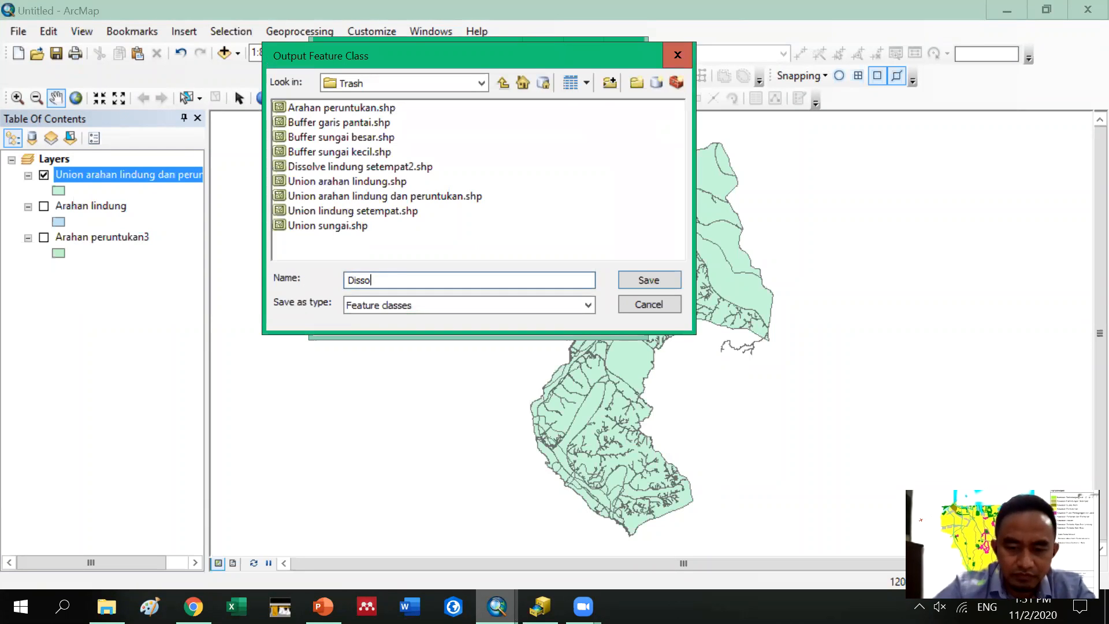
pyautogui.write('e ')
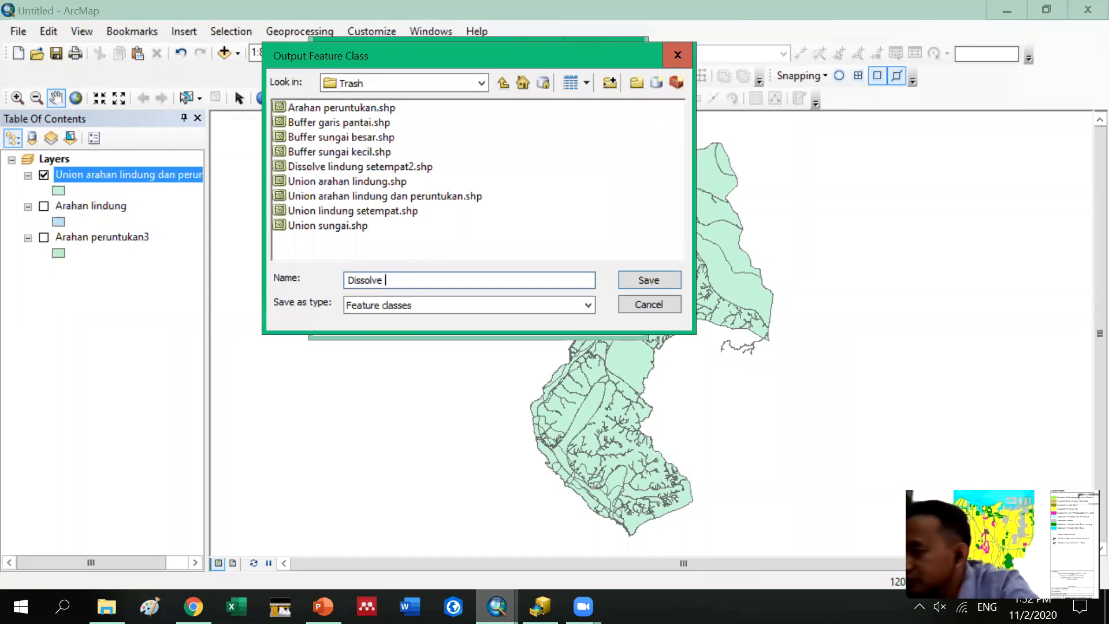
pyautogui.write('lind')
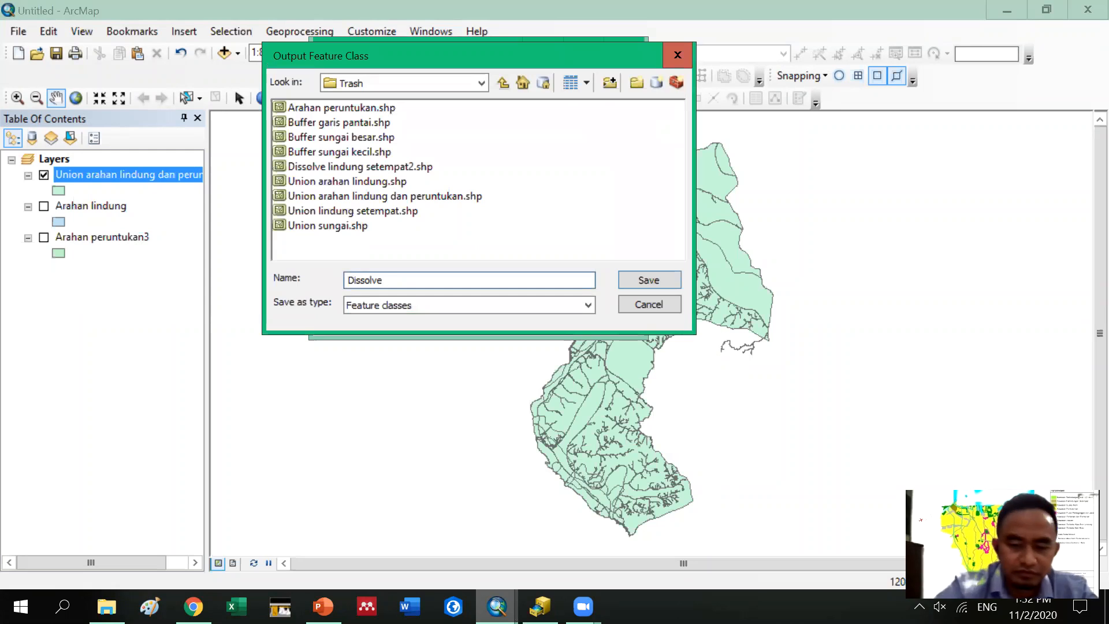
pyautogui.write('ung dan peru')
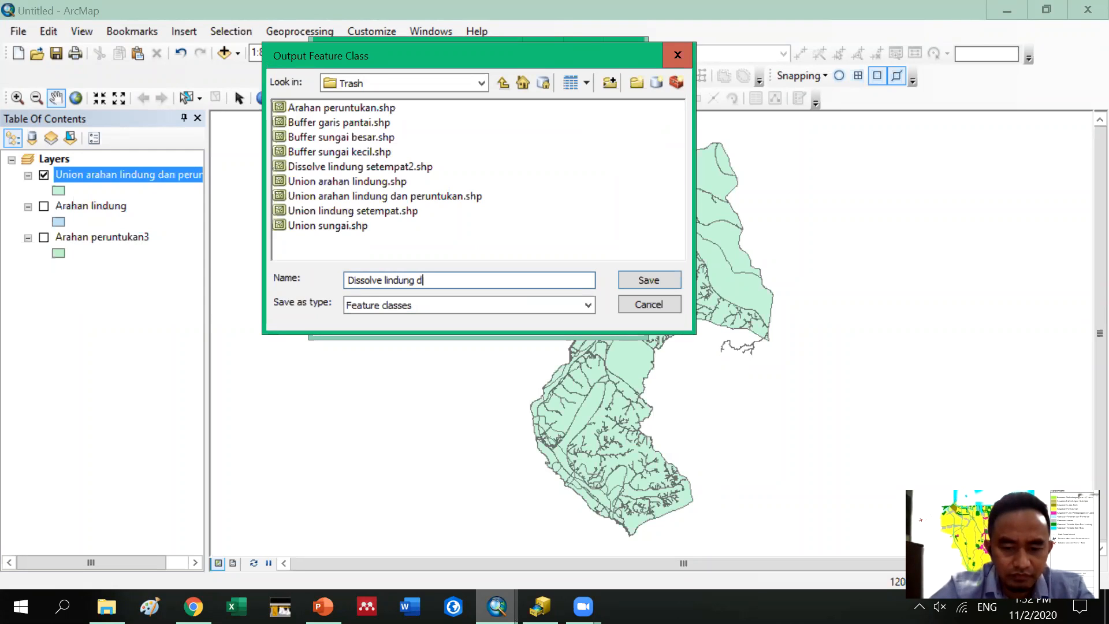
pyautogui.write('ntukan')
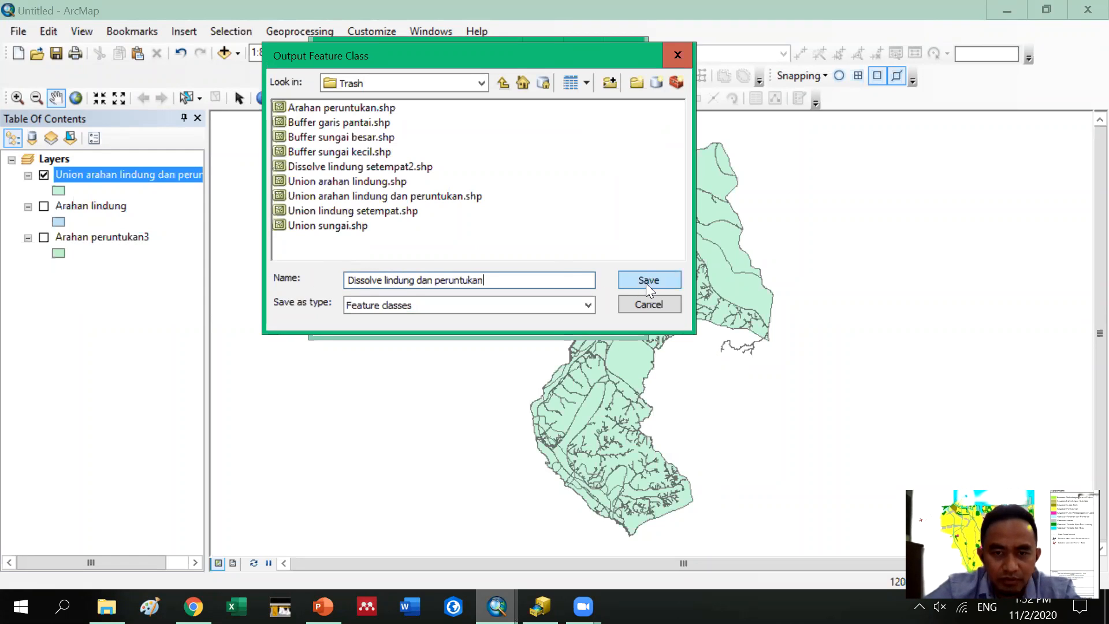
pyautogui.click(425, 83)
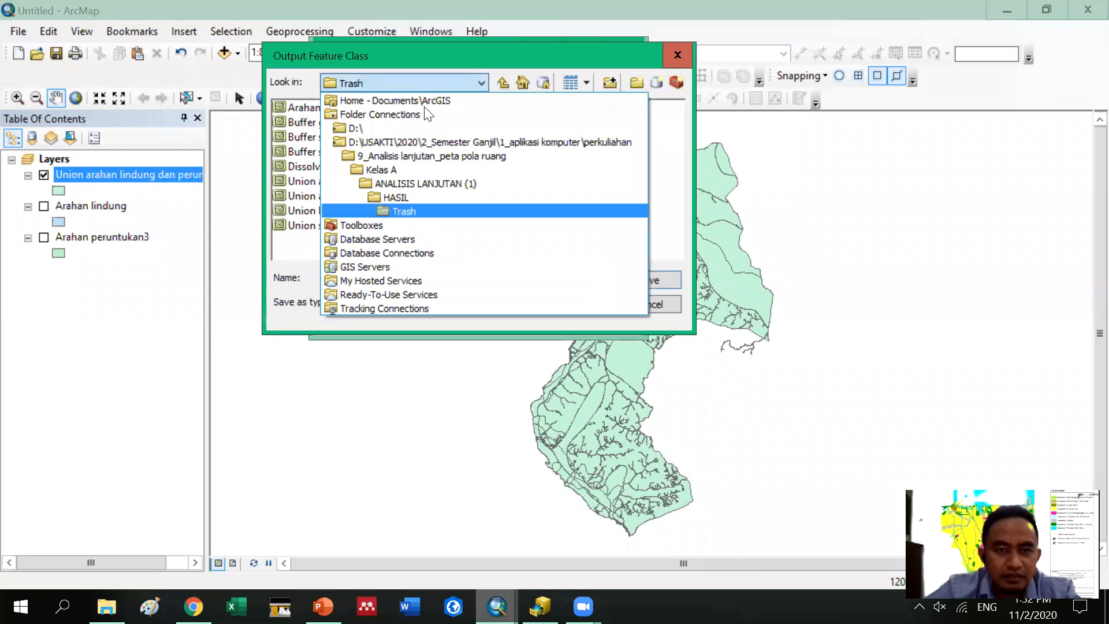
pyautogui.click(427, 211)
pyautogui.click(637, 280)
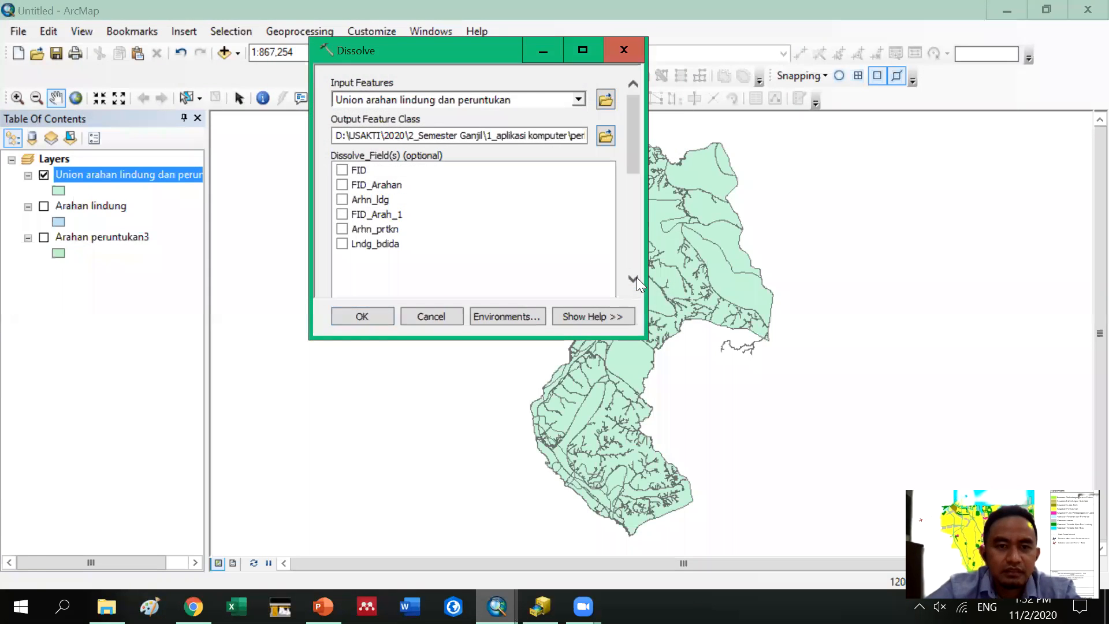
# Choose Lndg_bdida as the only dissolve field and run the Dissolve
pyautogui.click(342, 243)
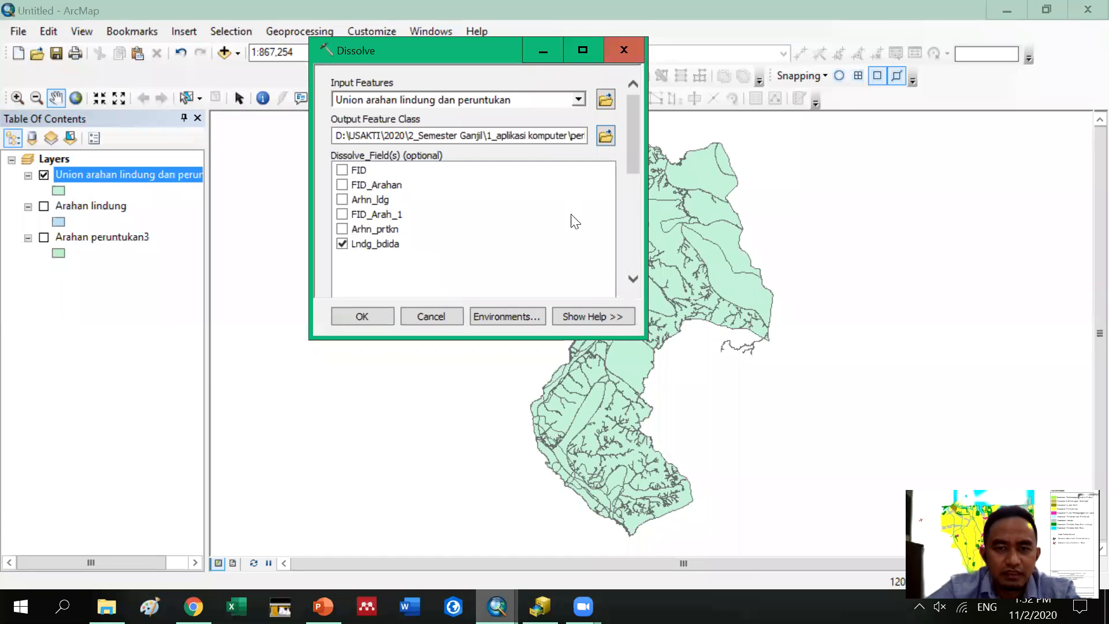
pyautogui.moveTo(636, 142); pyautogui.dragTo(632, 173)
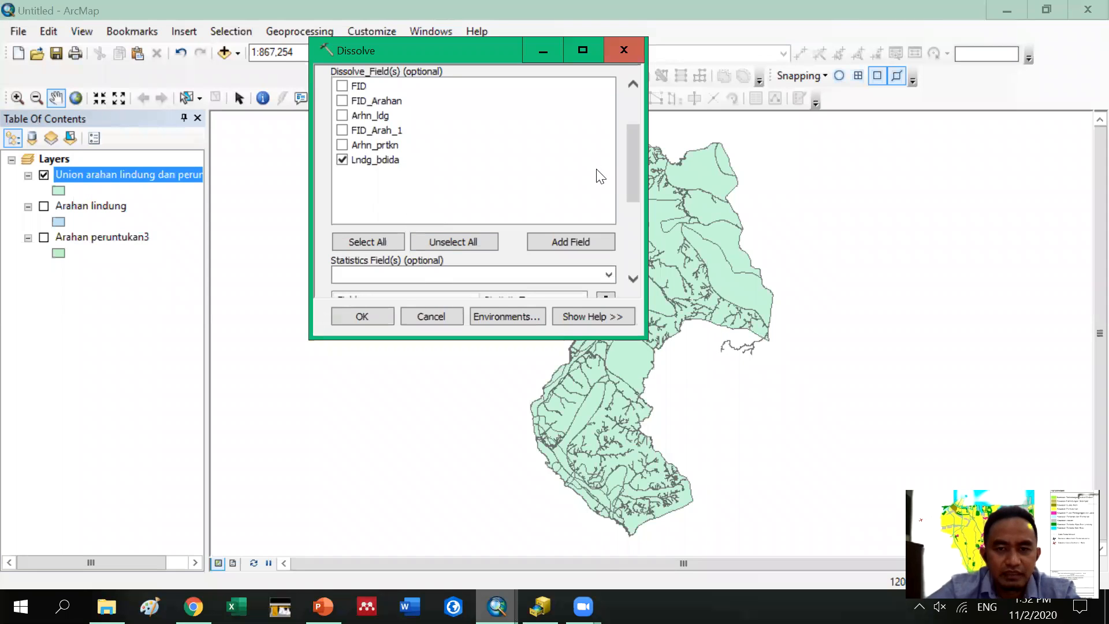
pyautogui.moveTo(637, 151); pyautogui.dragTo(629, 213)
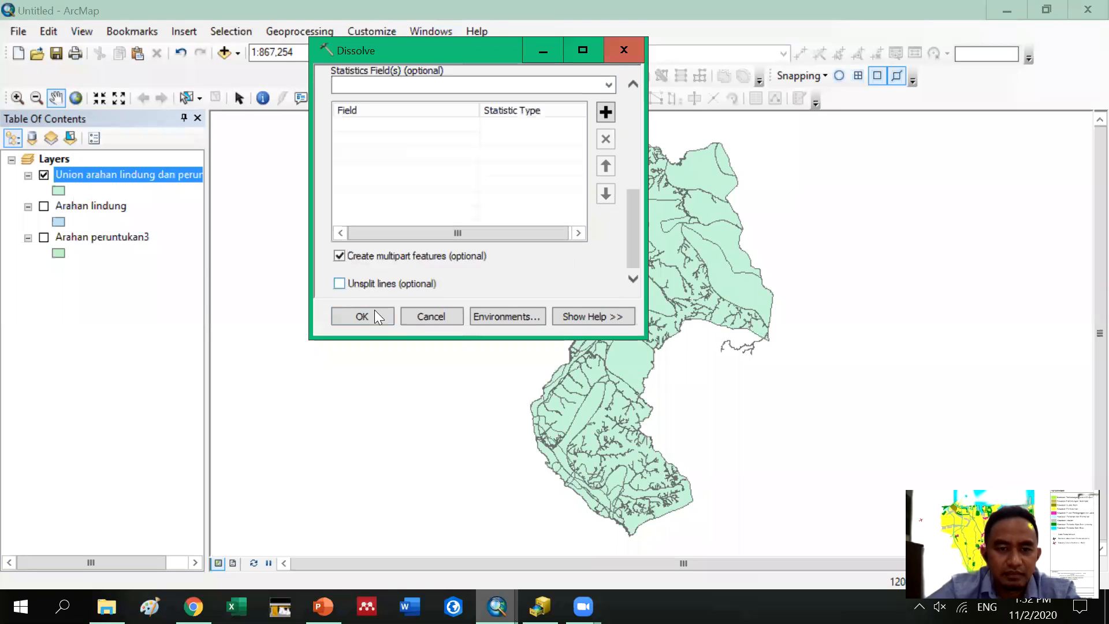
pyautogui.click(363, 316)
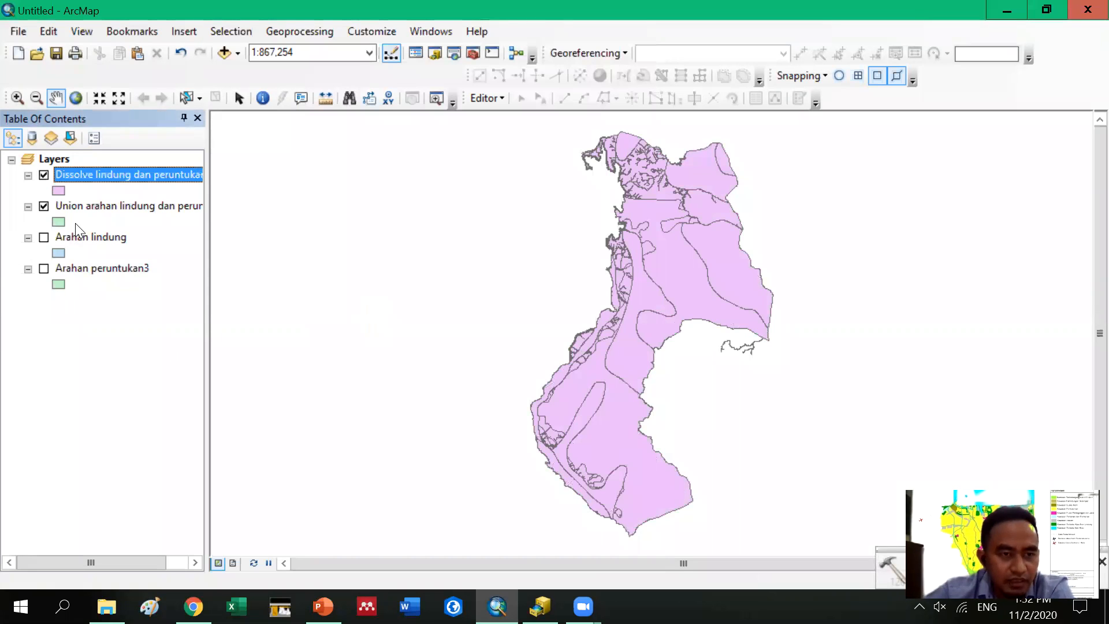
# Hide the union layer and open the attribute table of the Dissolve lindung dan peruntukan layer
pyautogui.click(44, 207)
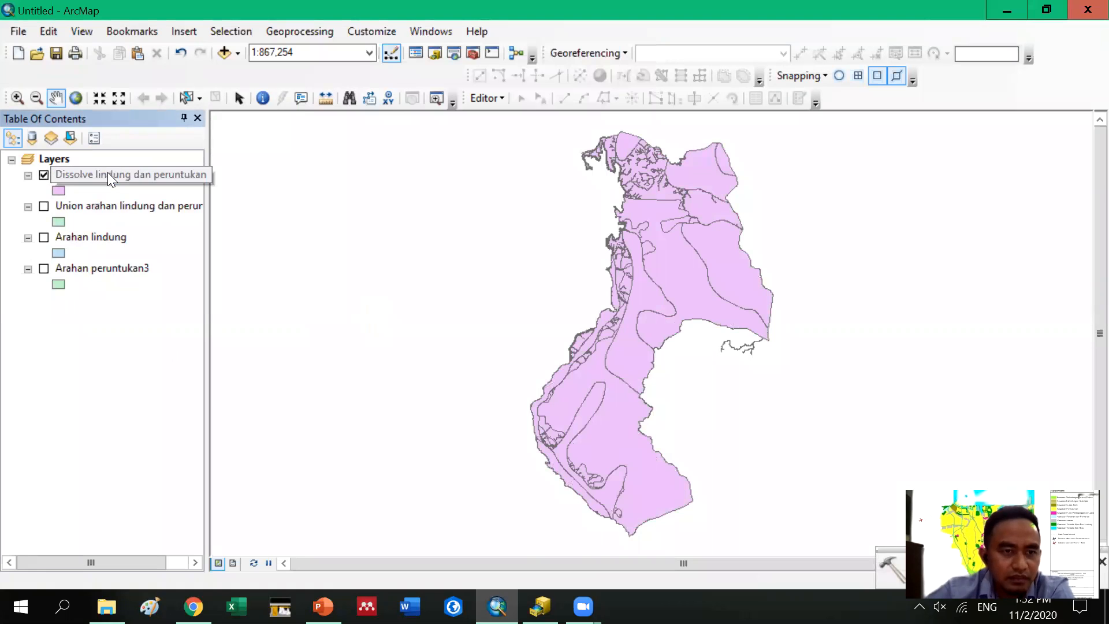
pyautogui.rightClick(107, 173)
pyautogui.click(173, 226)
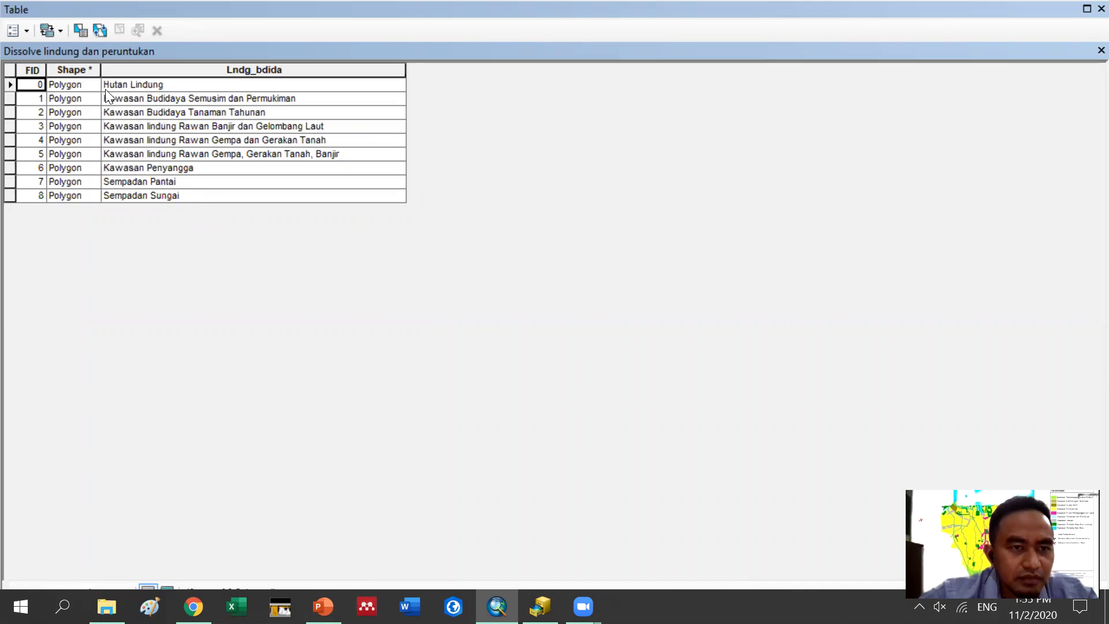
pyautogui.click(10, 85)
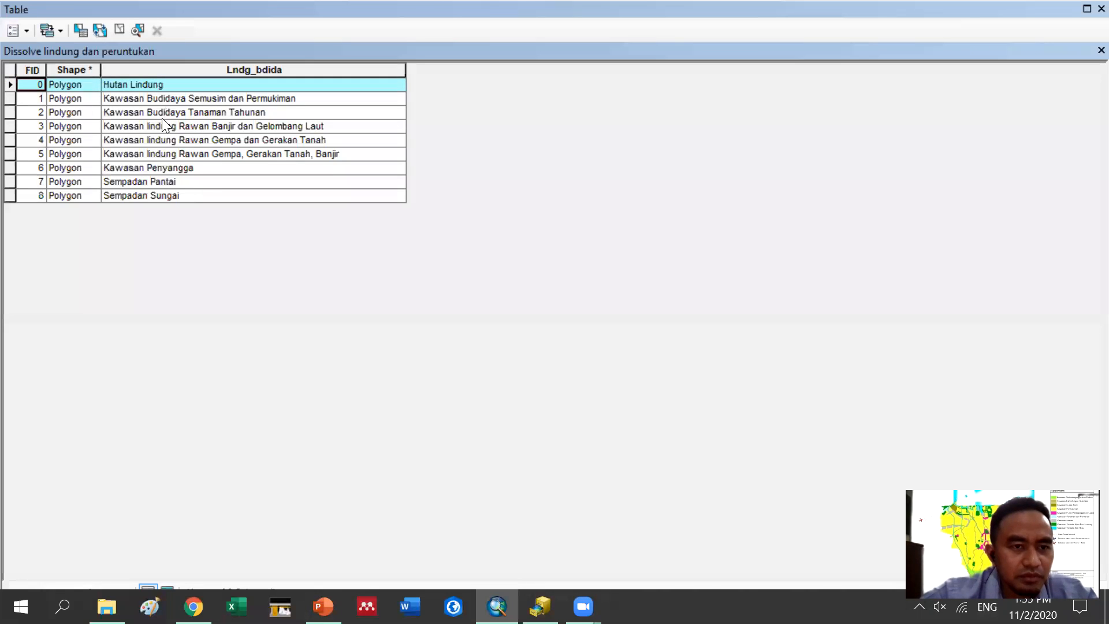
pyautogui.click(8, 127)
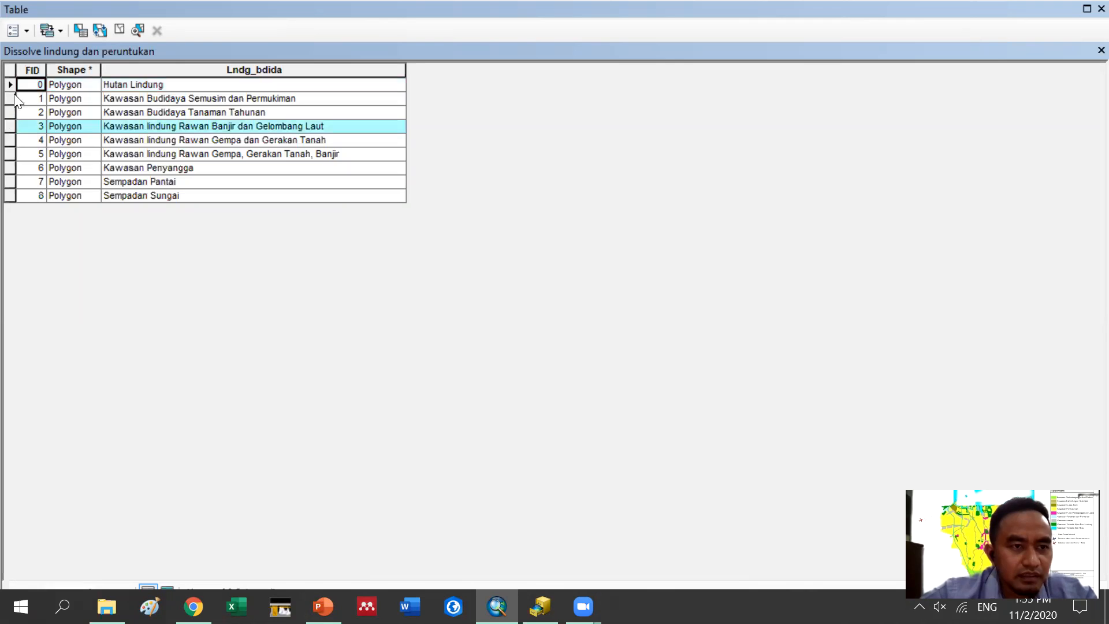
pyautogui.click(11, 85)
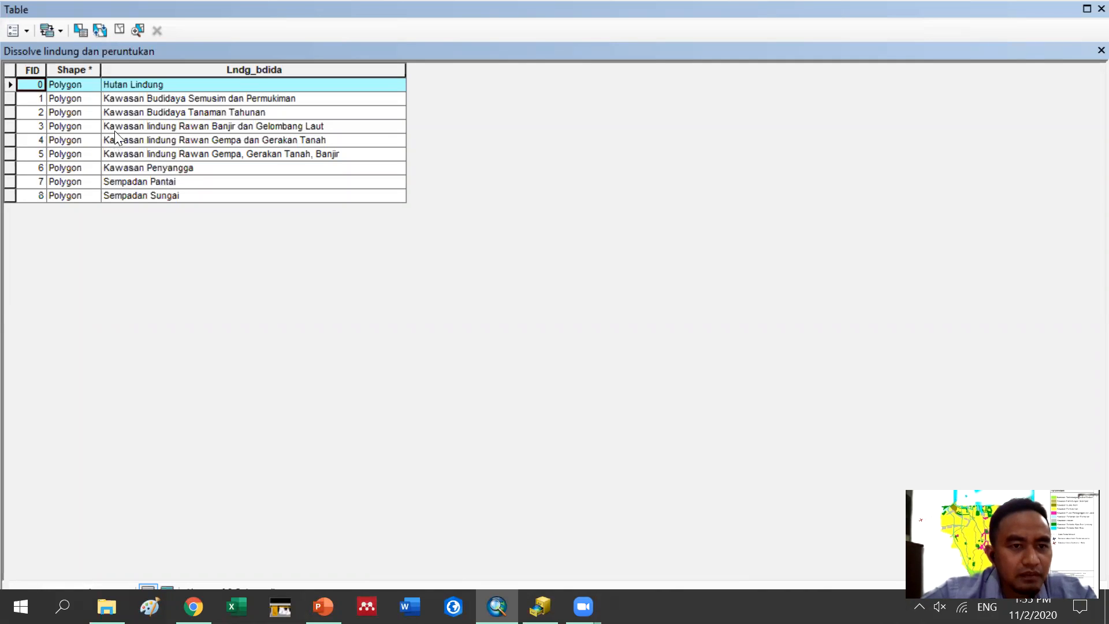
pyautogui.keyDown('shift'); pyautogui.click(6, 128); pyautogui.keyUp('shift')
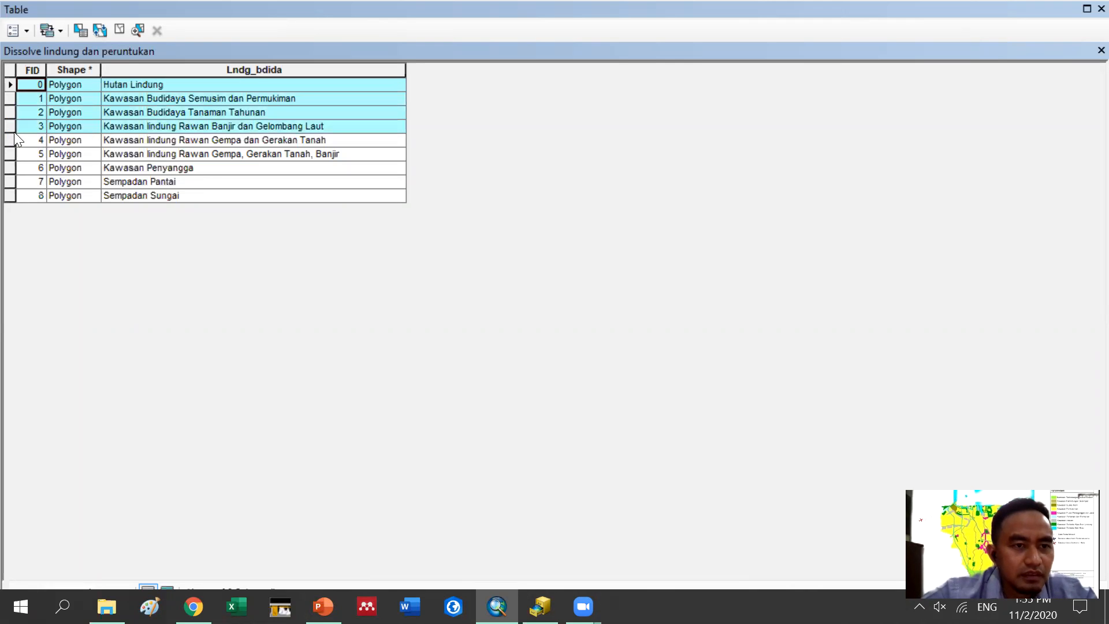
pyautogui.click(13, 125)
pyautogui.click(12, 86)
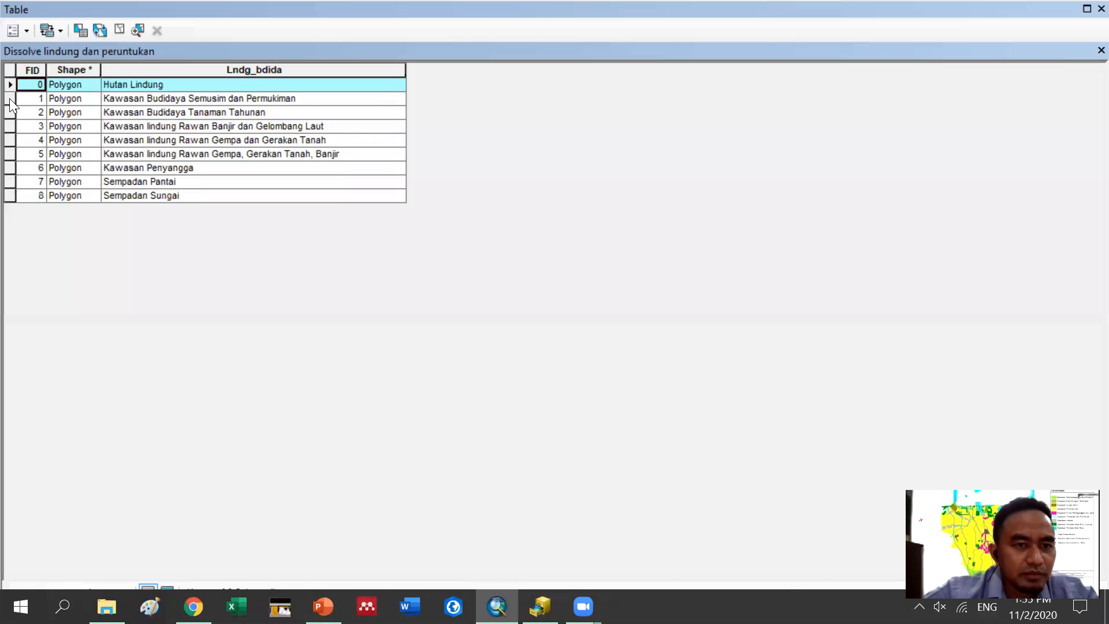
# Select the Kawasan Budidaya Semusim dan Permukiman and Kawasan Budidaya Tanaman Tahunan records and return to the map
pyautogui.click(9, 100)
pyautogui.keyDown('shift'); pyautogui.click(10, 110); pyautogui.keyUp('shift')
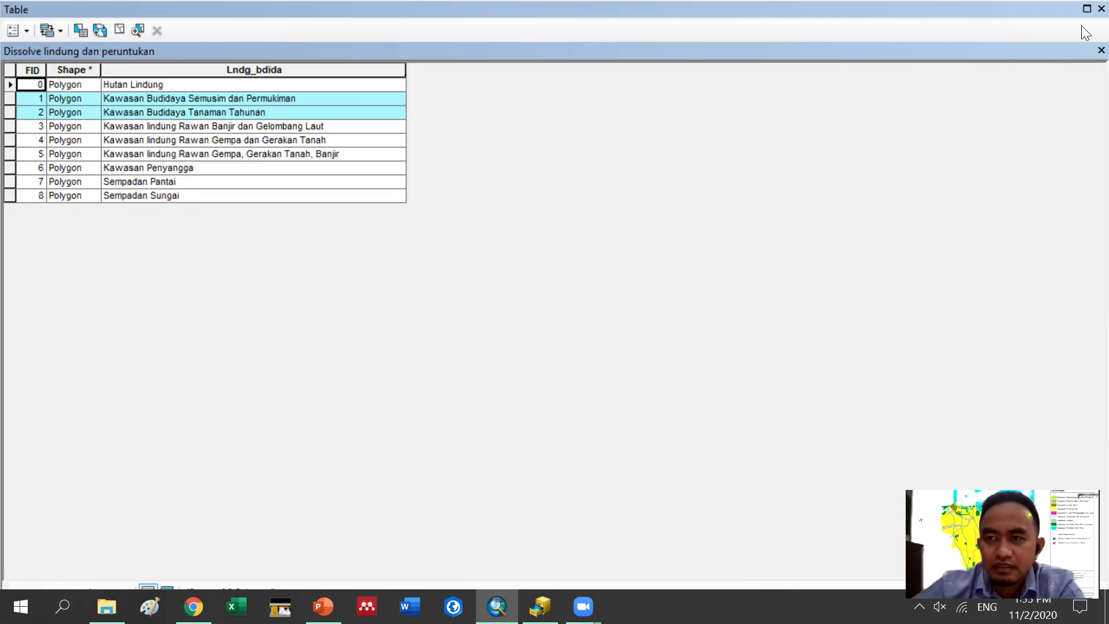
pyautogui.click(1102, 8)
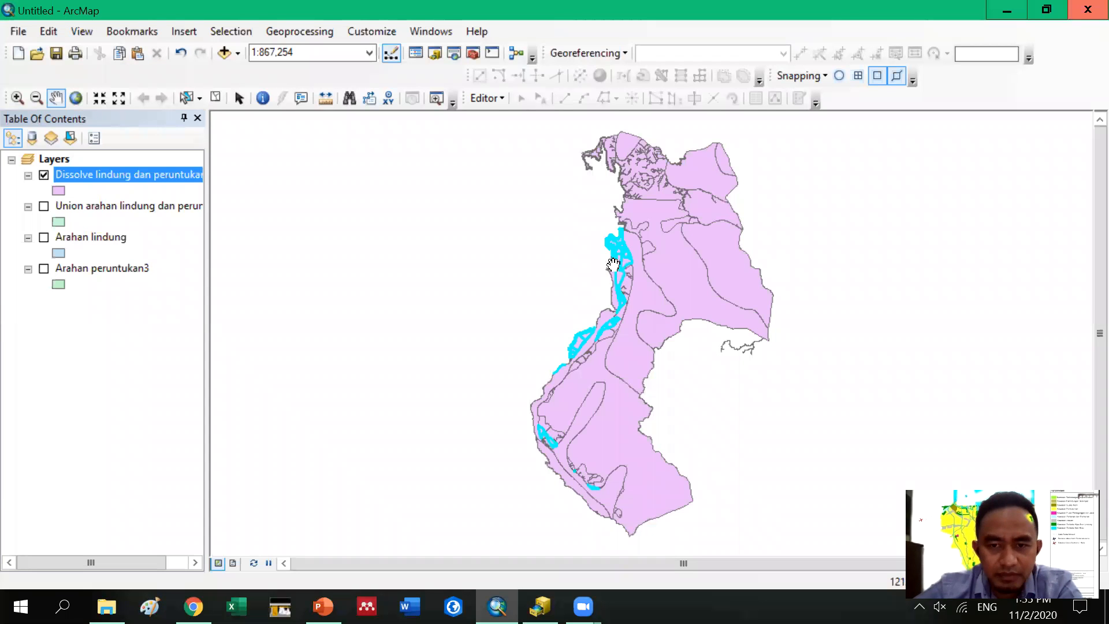
# Switch the selection in the Dissolve lindung dan peruntukan attribute table to every record except the two Kawasan Budidaya ones and return to the map
pyautogui.rightClick(153, 176)
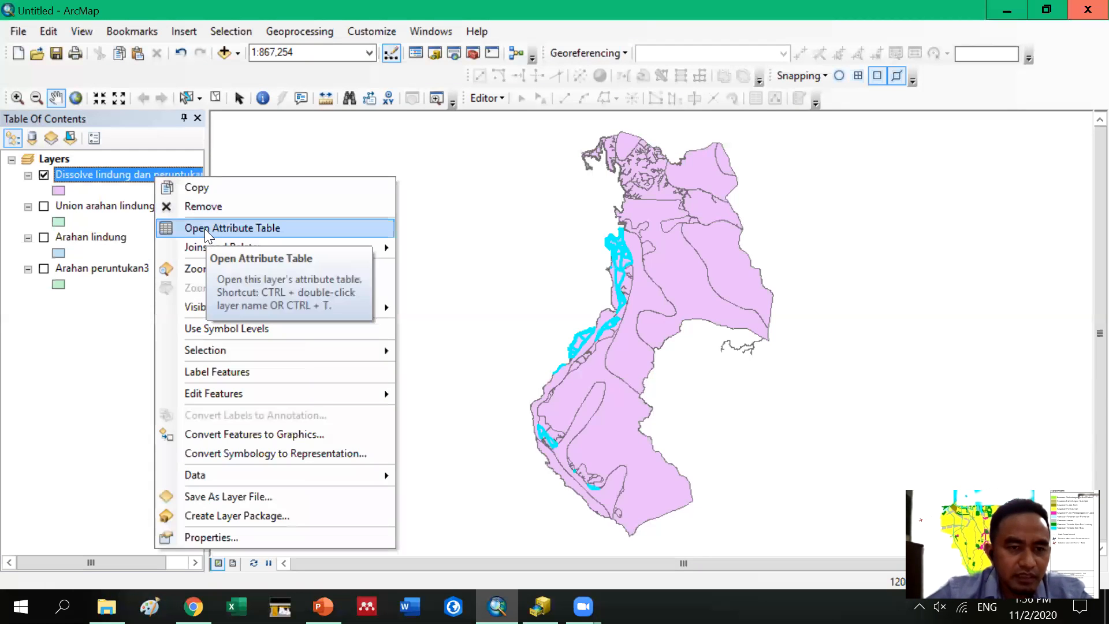
pyautogui.click(205, 229)
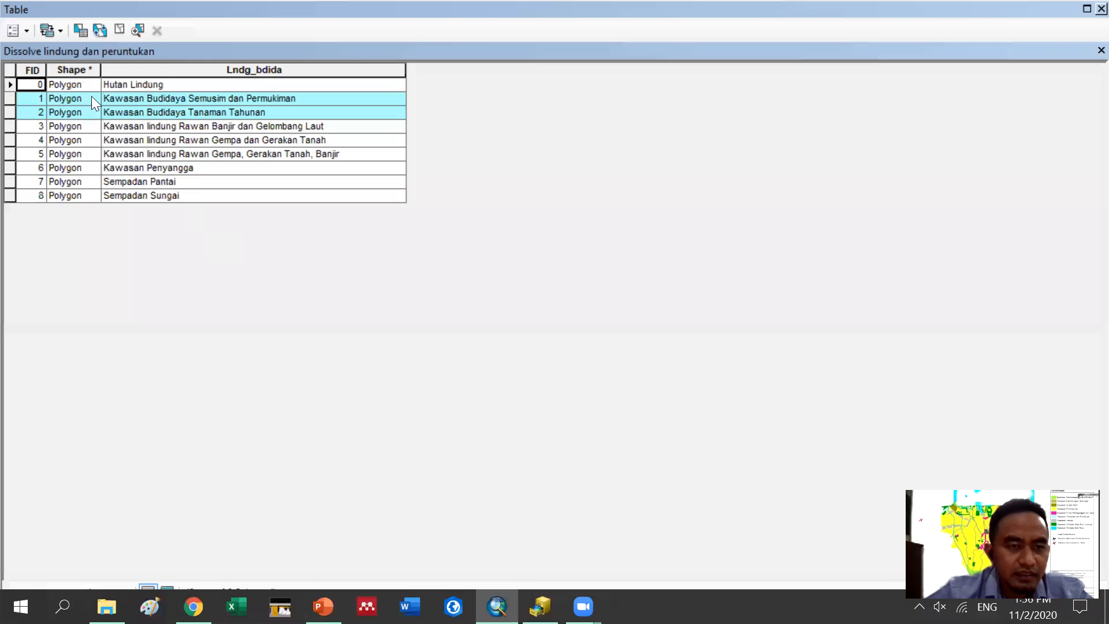
pyautogui.click(101, 30)
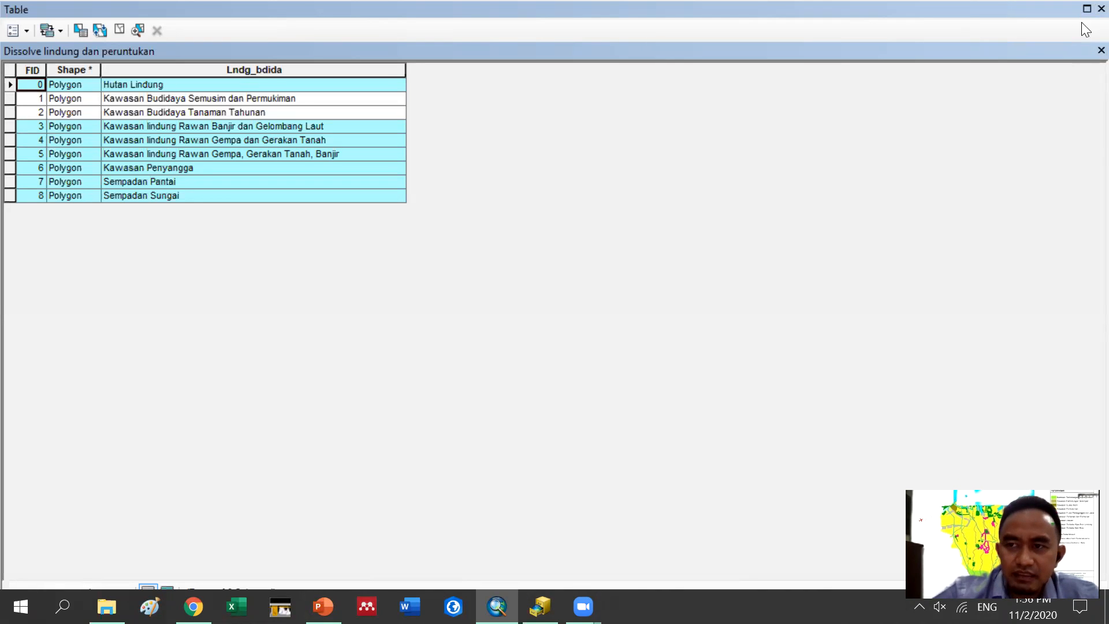
pyautogui.click(1102, 9)
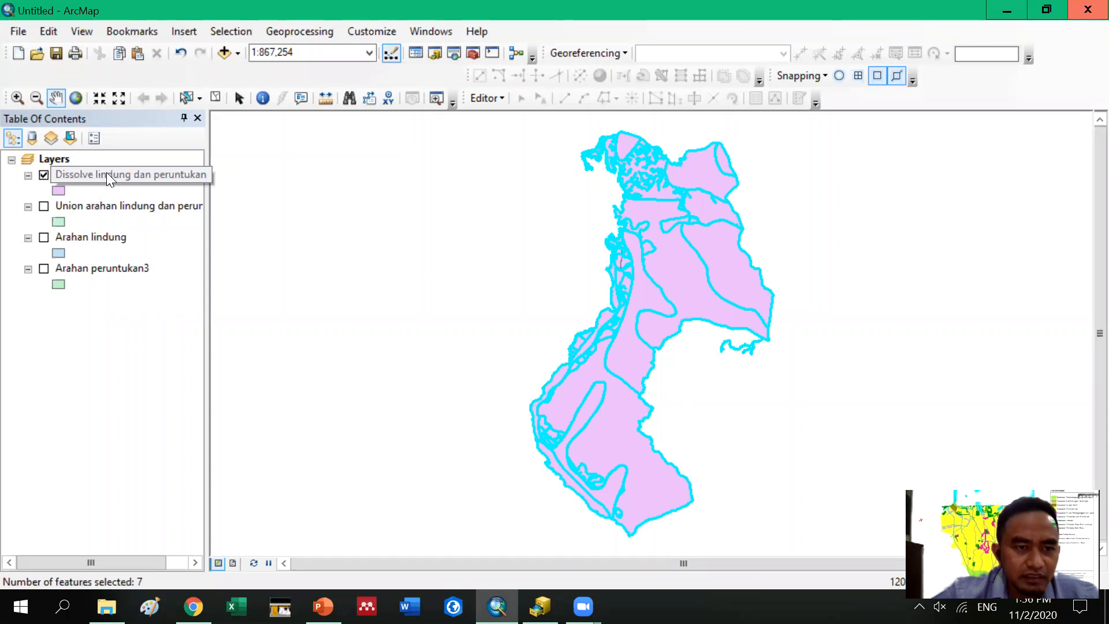
# Set up a data export of the layer's selected features into the C. KAWASAN LINDUNG folder under Kelas A, ANALISIS LANJUTAN (1), HASIL
pyautogui.rightClick(106, 172)
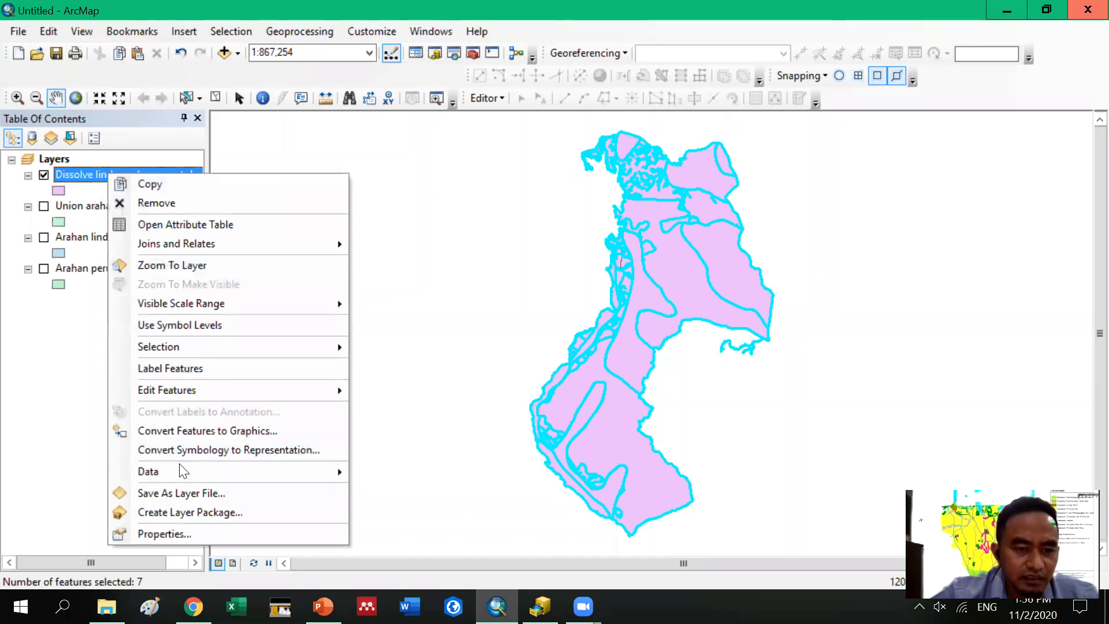
pyautogui.moveTo(232, 472)
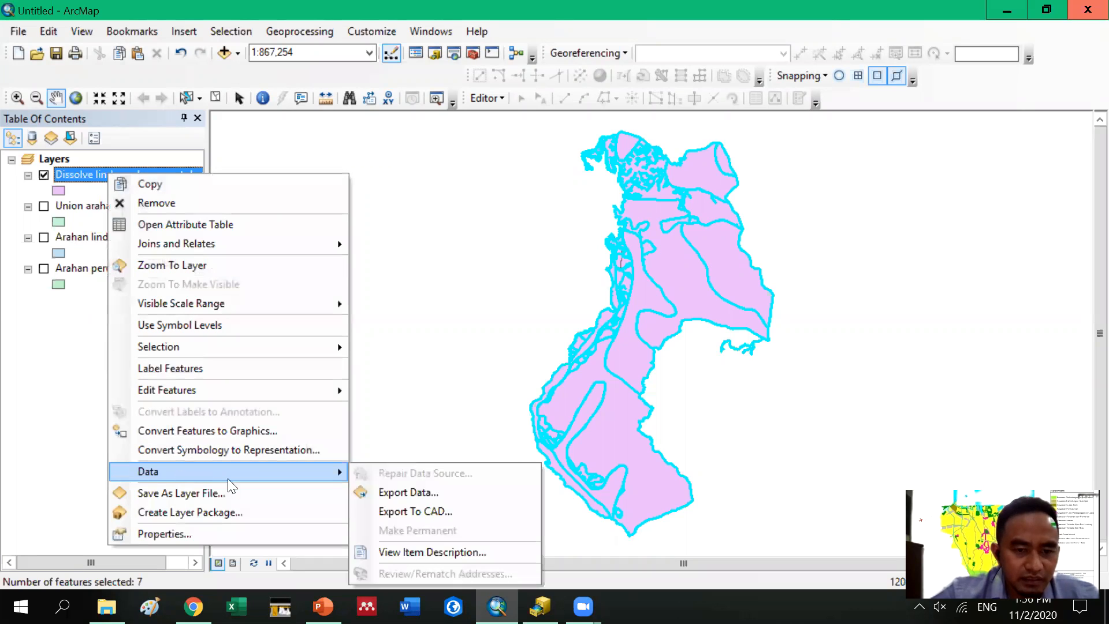
pyautogui.click(413, 493)
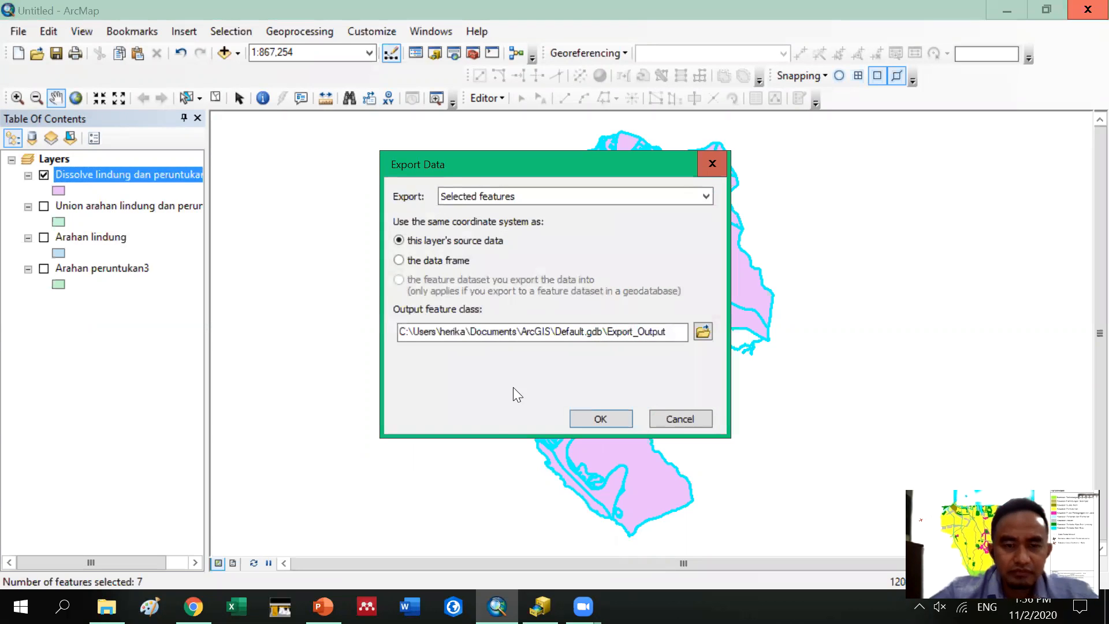
pyautogui.click(703, 331)
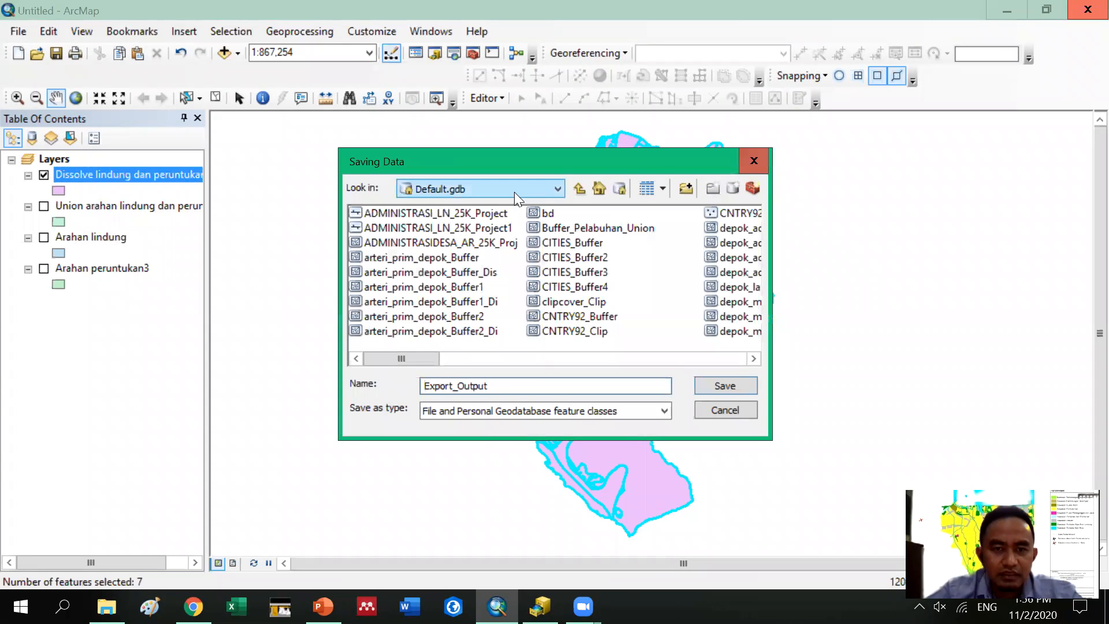
pyautogui.click(516, 189)
pyautogui.click(492, 261)
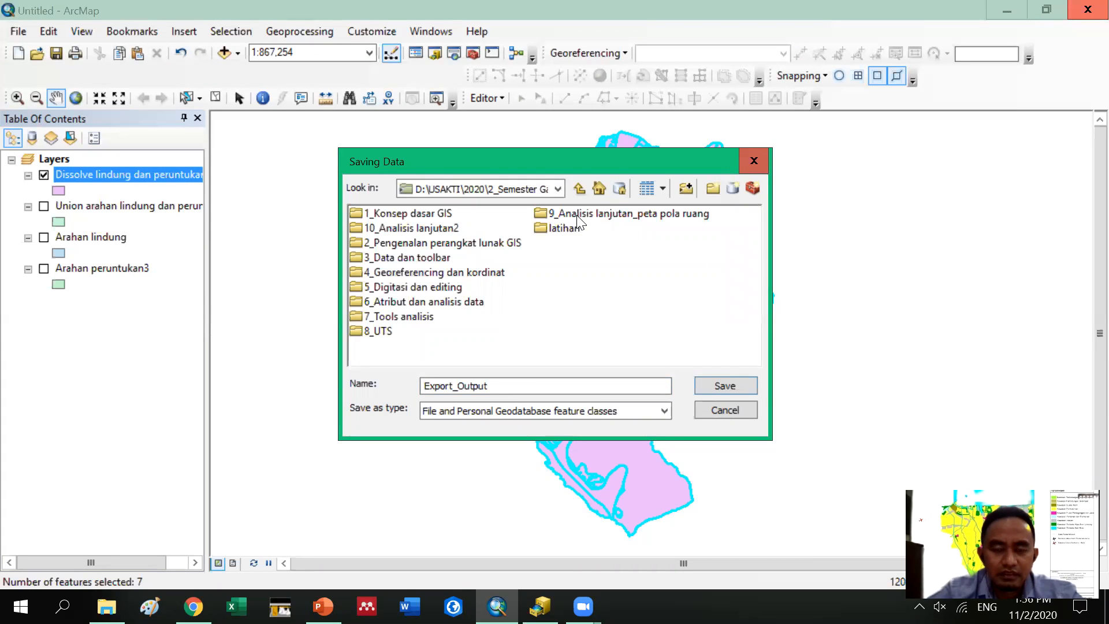
pyautogui.doubleClick(578, 216)
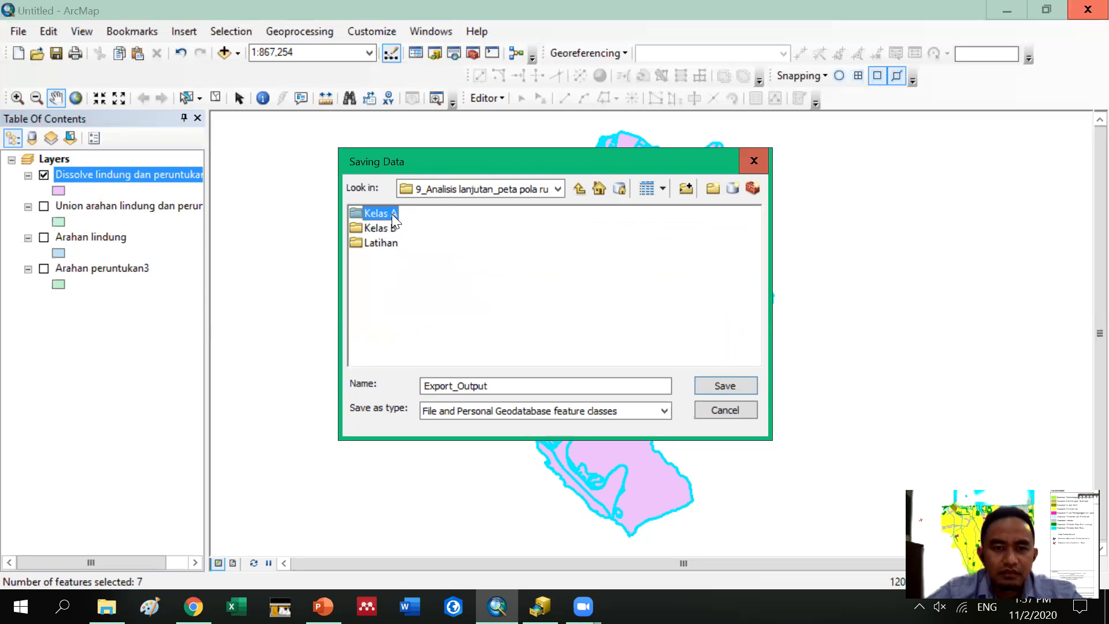
pyautogui.doubleClick(391, 214)
pyautogui.doubleClick(391, 215)
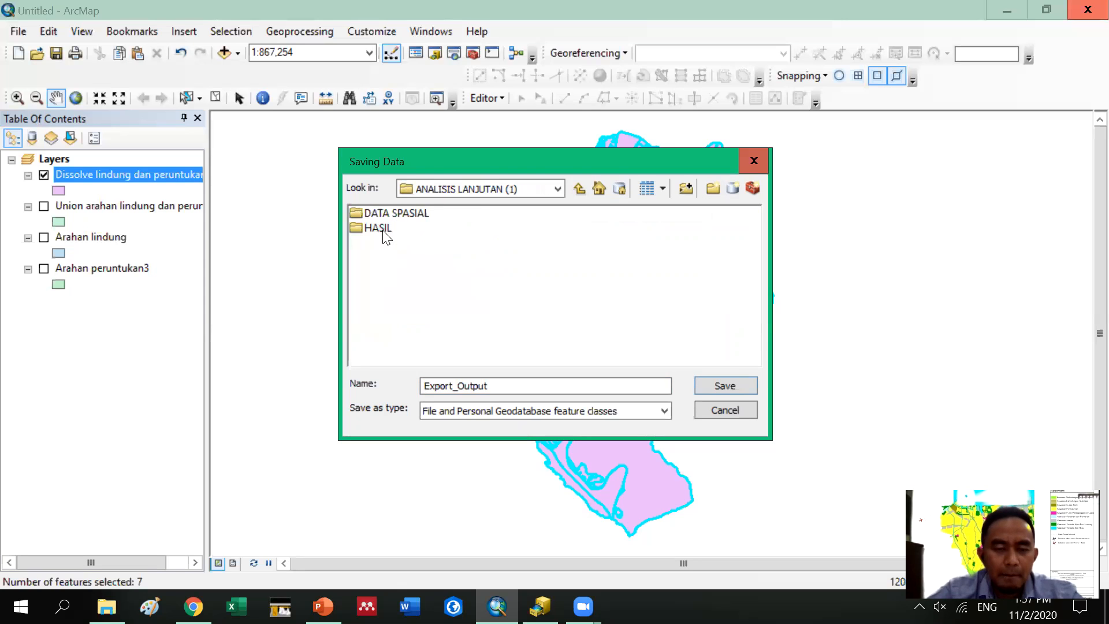
pyautogui.doubleClick(385, 231)
pyautogui.click(430, 245)
pyautogui.doubleClick(430, 246)
# Export the selection as a shapefile named "Kawasan Lindung" and add the exported data to the map as a layer
pyautogui.click(458, 385)
pyautogui.click(652, 421)
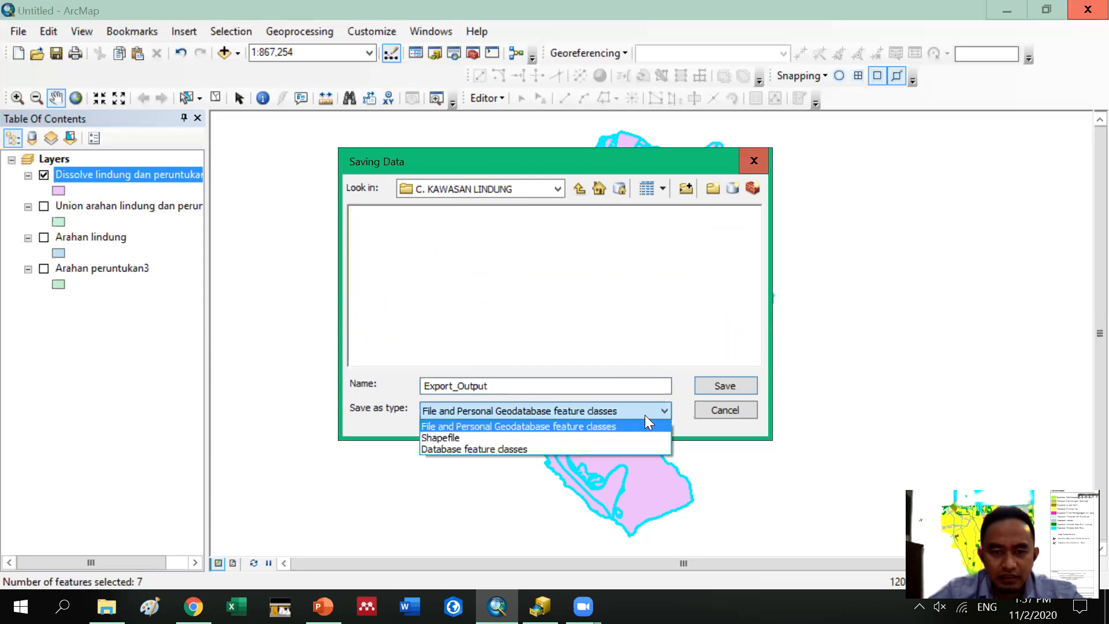
pyautogui.click(583, 436)
pyautogui.click(488, 387)
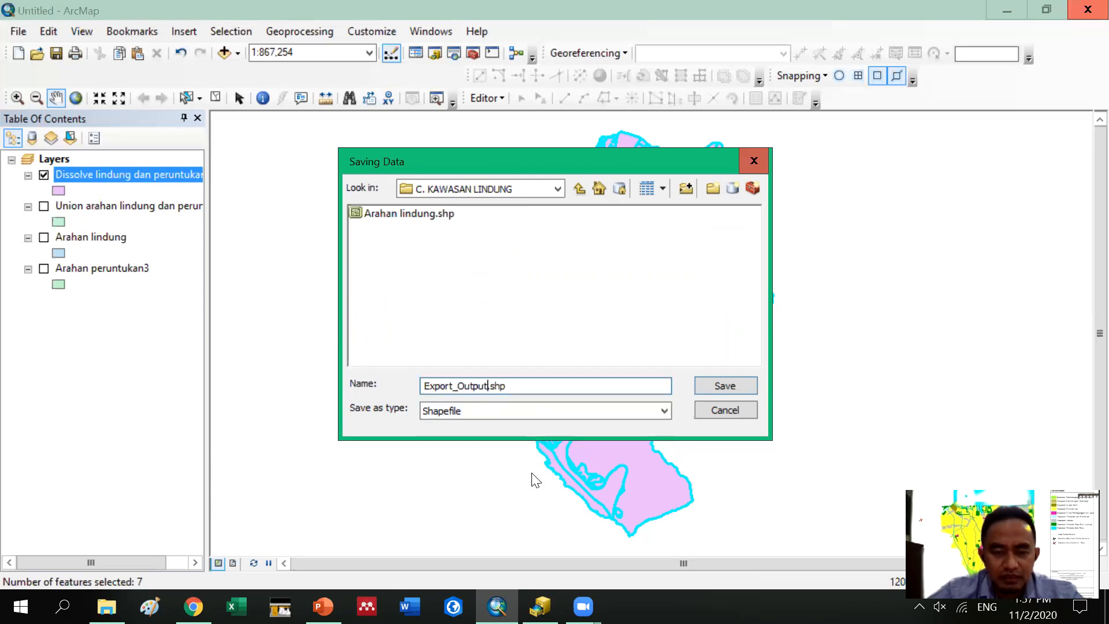
pyautogui.press('BackSpace')
pyautogui.press('BackSpace')
pyautogui.press('BackSpace')
pyautogui.press('BackSpace')
pyautogui.press('BackSpace')
pyautogui.press('BackSpace')
pyautogui.press('BackSpace')
pyautogui.press('BackSpace')
pyautogui.press('BackSpace')
pyautogui.press('BackSpace')
pyautogui.press('BackSpace')
pyautogui.press('BackSpace')
pyautogui.press('BackSpace')
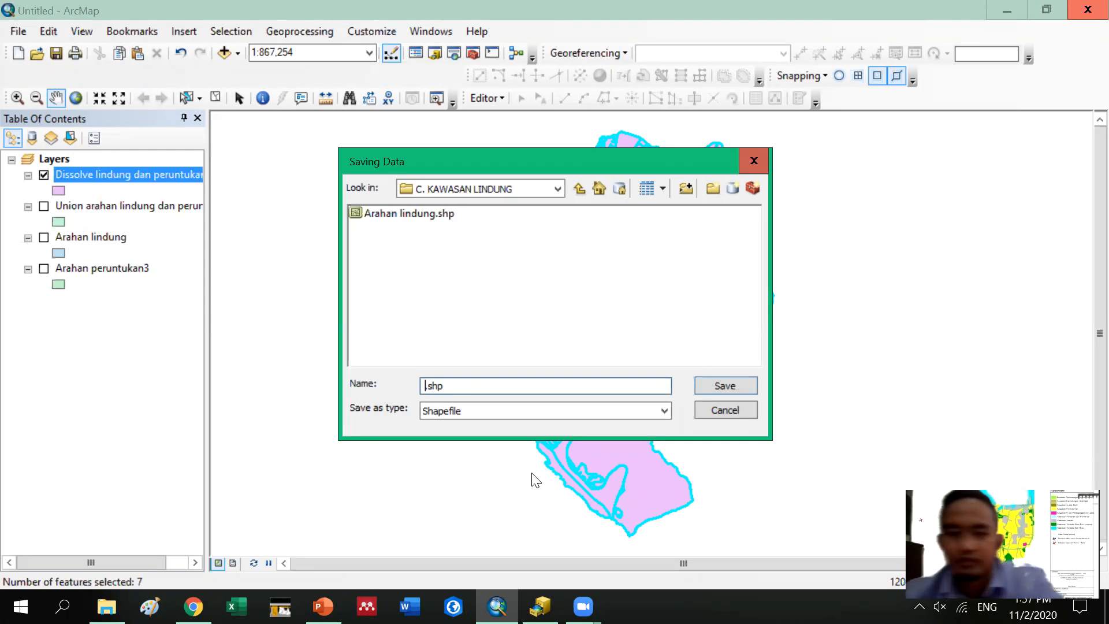
pyautogui.write('Kawasan L')
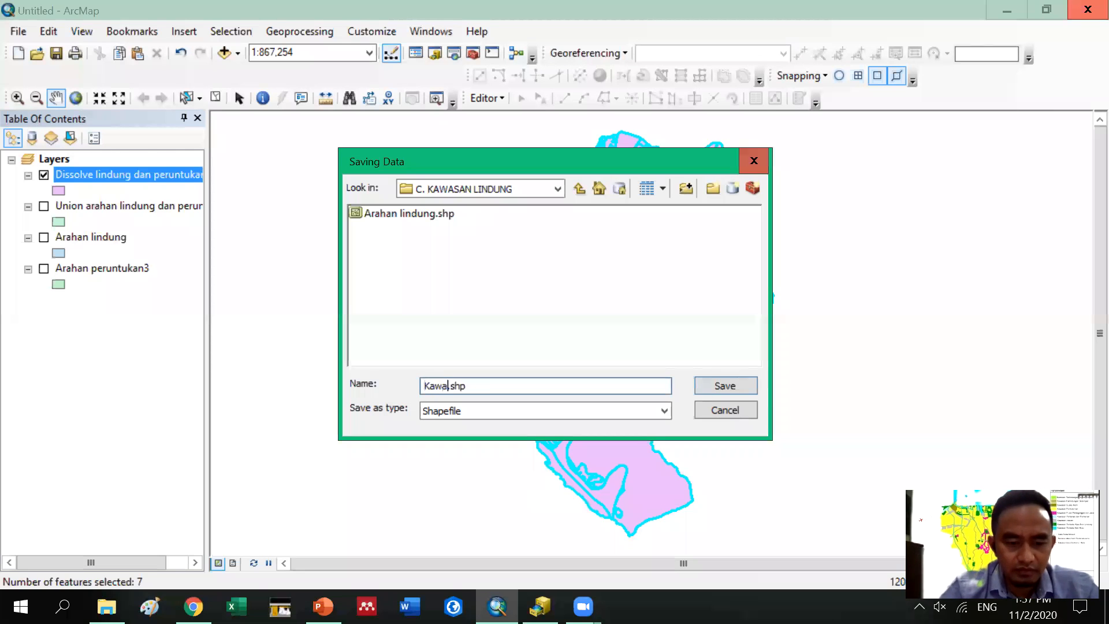
pyautogui.write('indung')
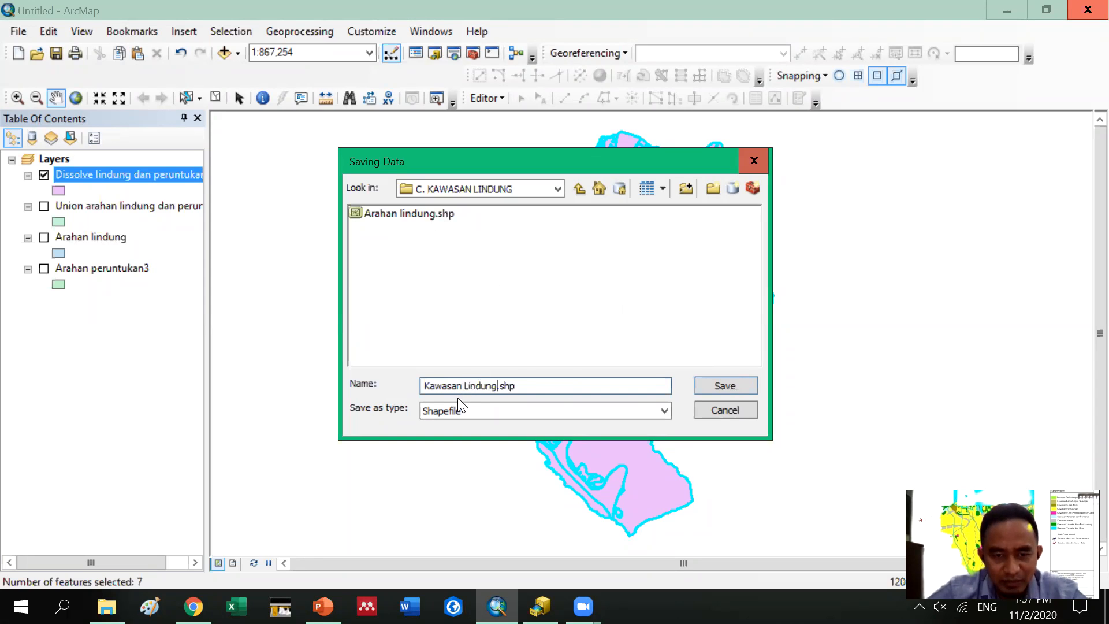
pyautogui.click(709, 388)
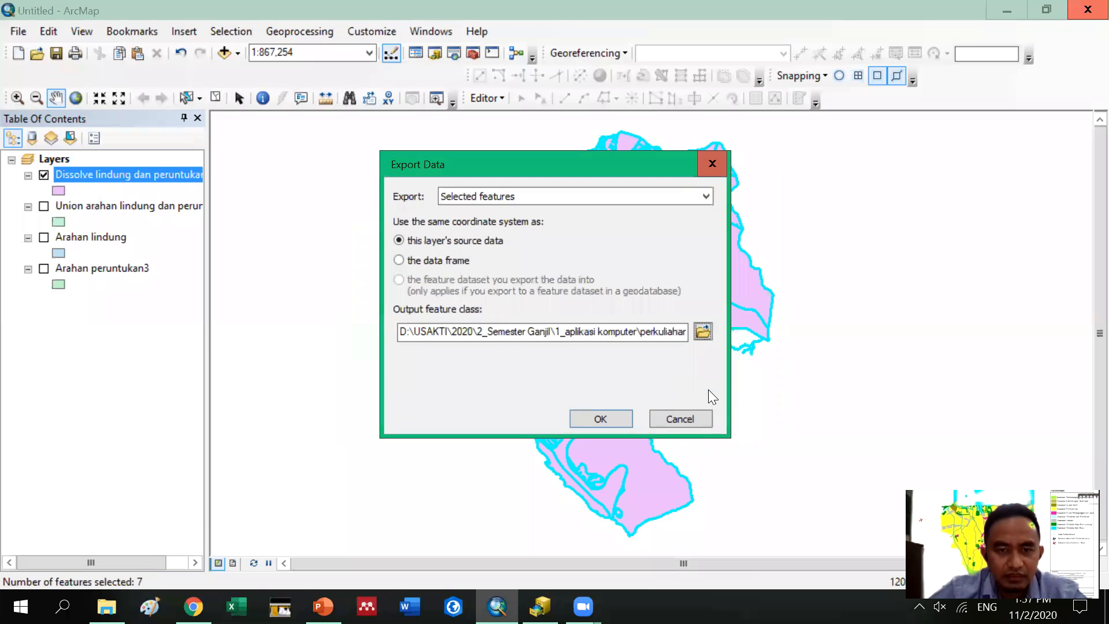
pyautogui.click(600, 419)
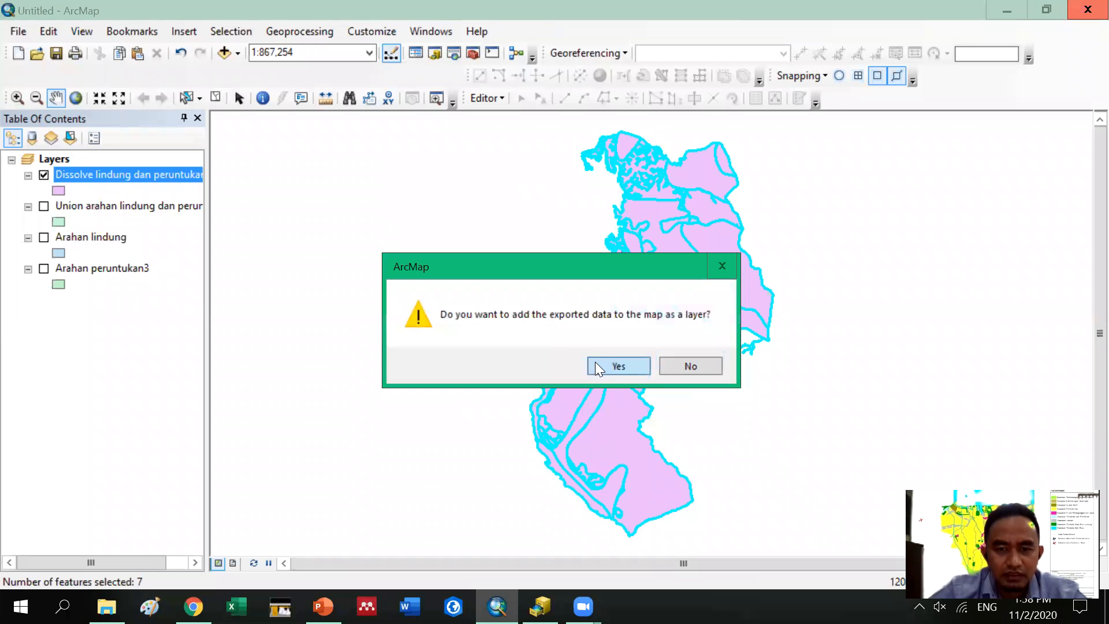
pyautogui.click(595, 362)
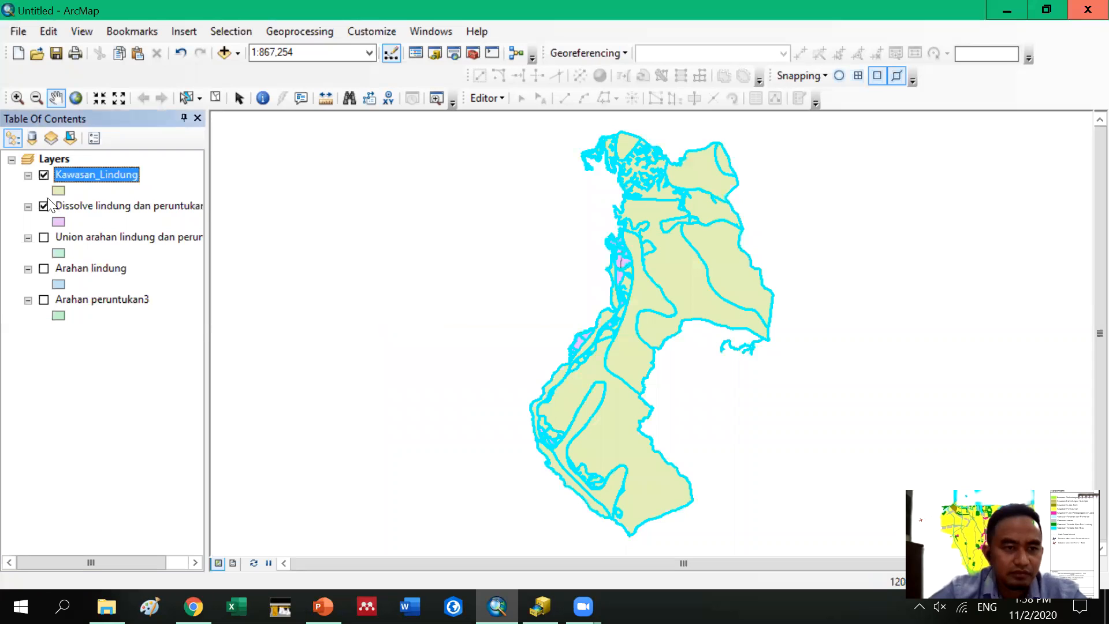
# View the Kawasan_Lindung layer on its own and switch the display to only the Dissolve lindung dan peruntukan layer
pyautogui.click(44, 207)
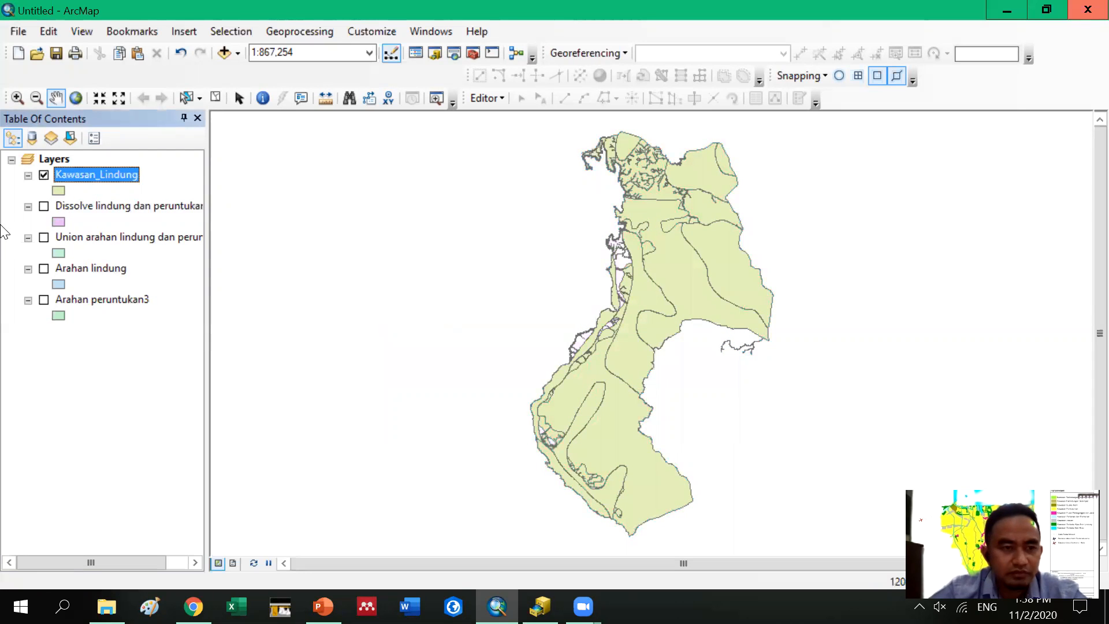
pyautogui.click(44, 206)
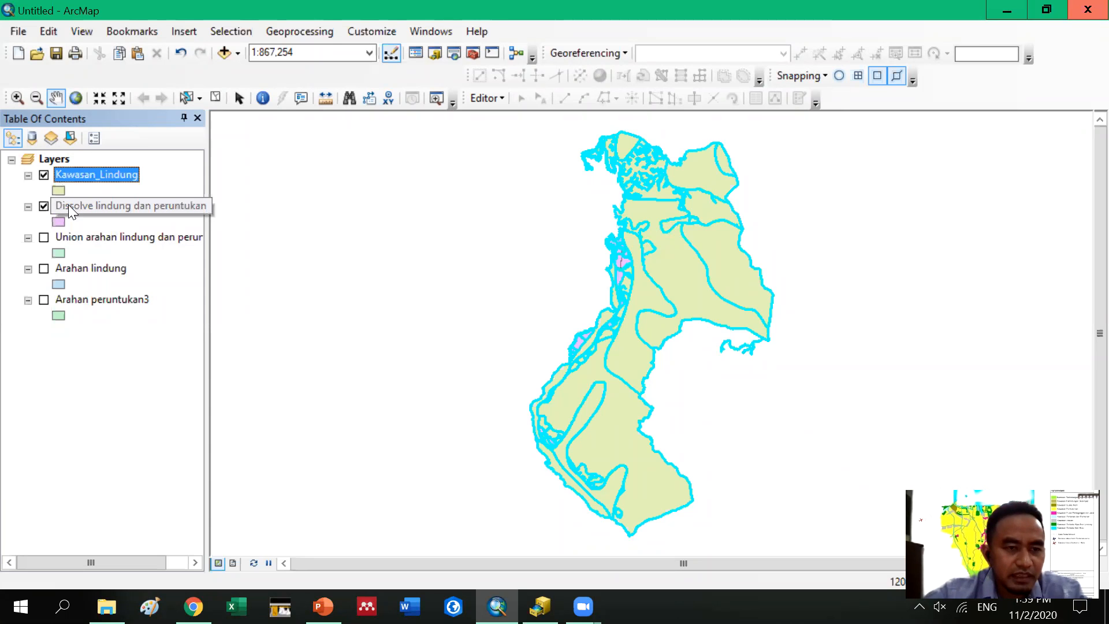
pyautogui.click(44, 175)
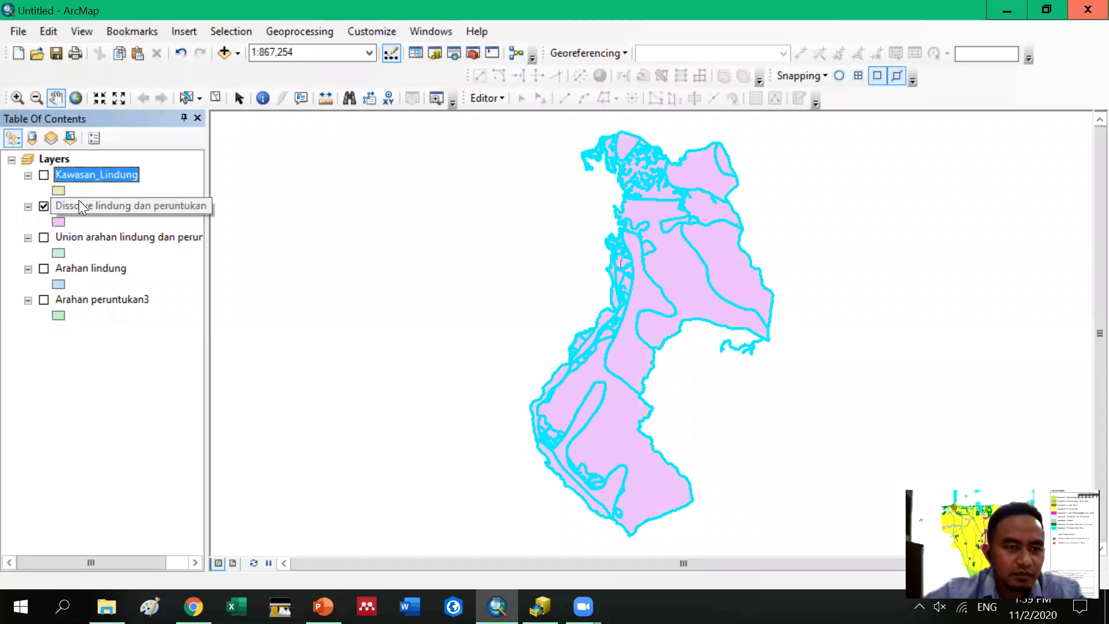
# Invert the dissolve layer's selection in its attribute table to the two Kawasan Budidaya records
pyautogui.rightClick(81, 208)
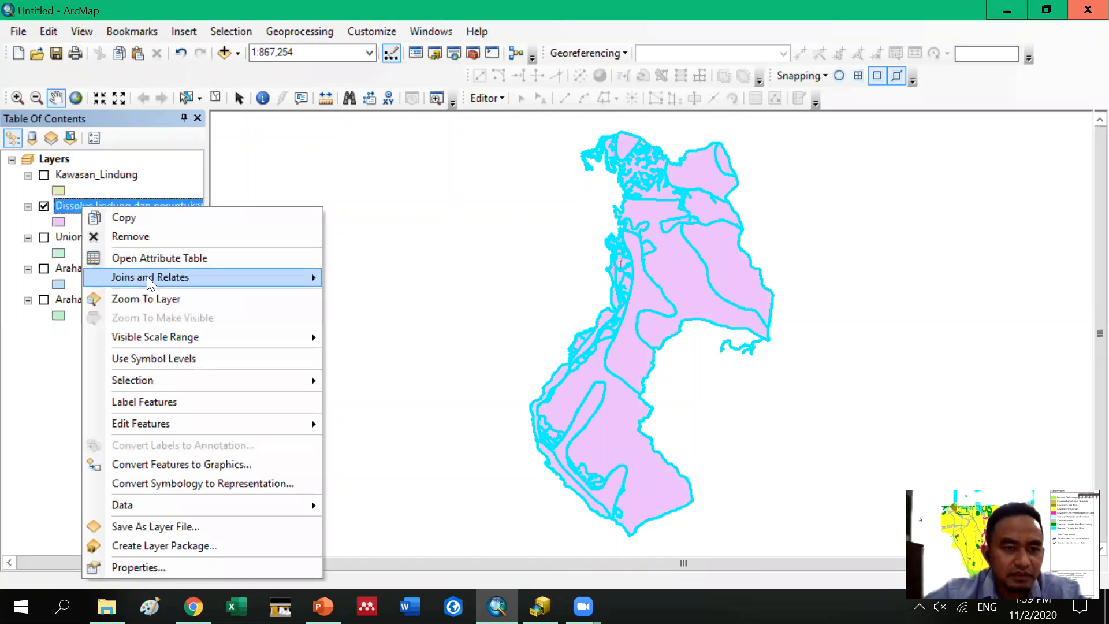
pyautogui.click(143, 263)
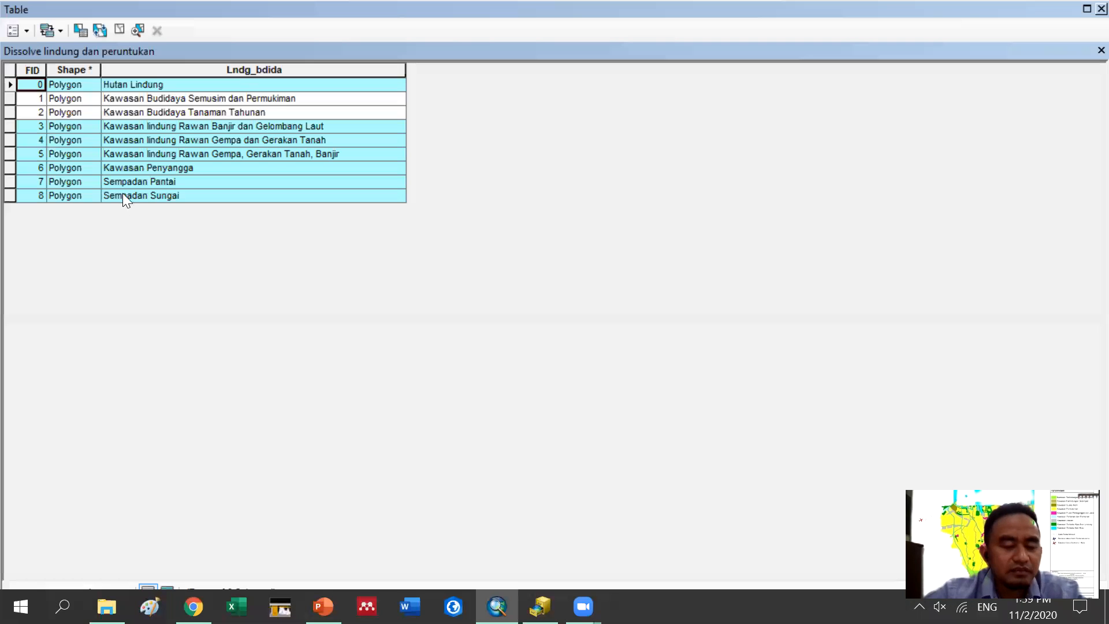
pyautogui.click(99, 32)
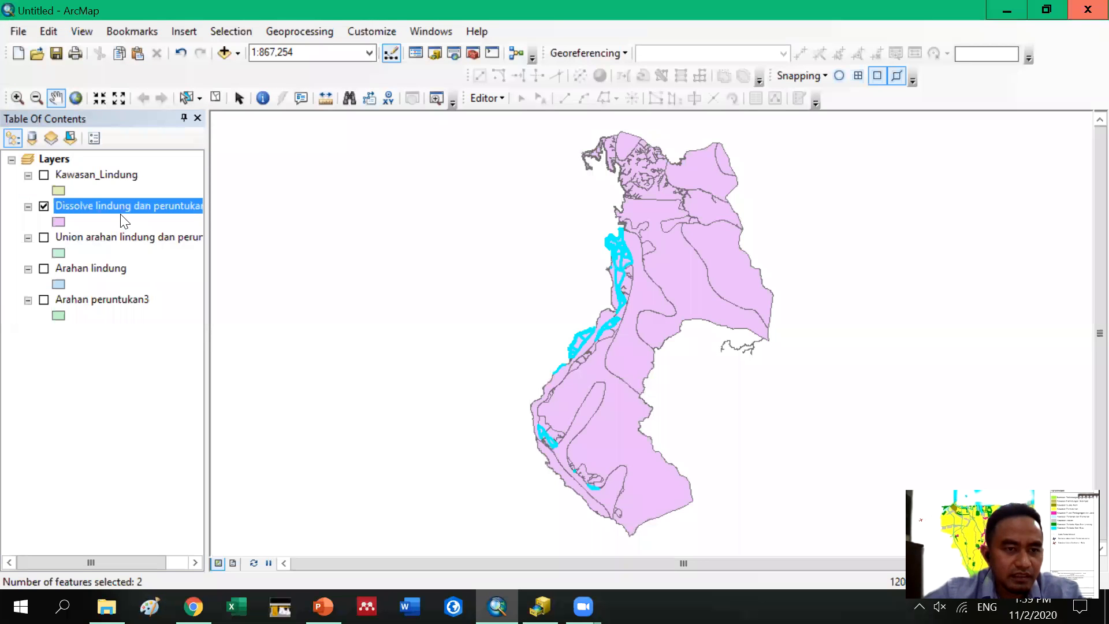
# Set up a data export of the two selected Kawasan Budidaya features into the Trash folder under HASIL
pyautogui.rightClick(125, 207)
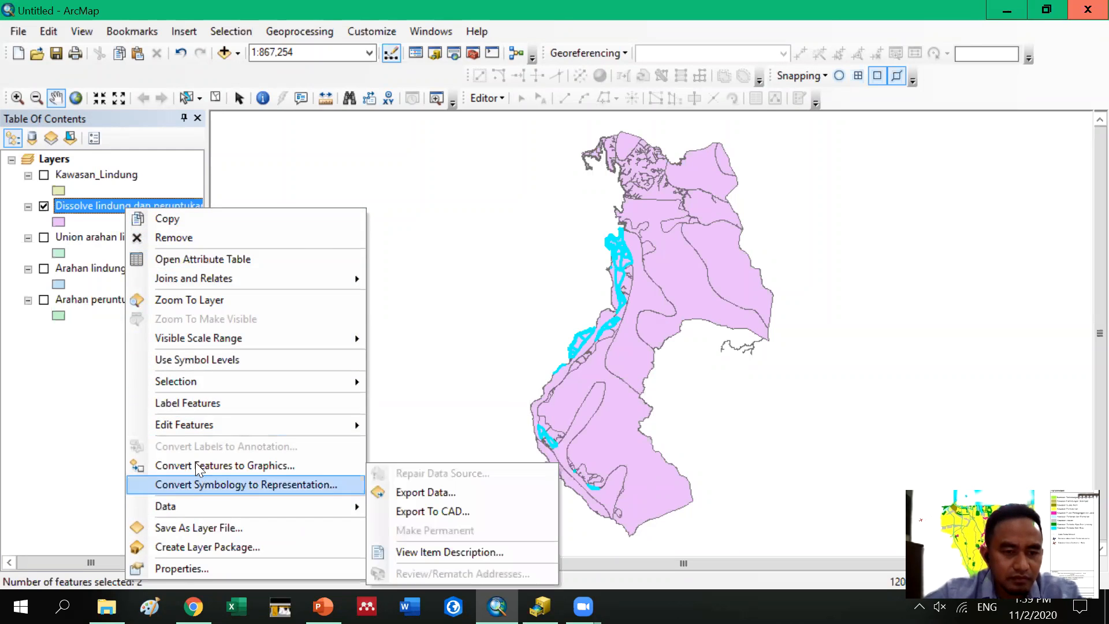
pyautogui.click(425, 492)
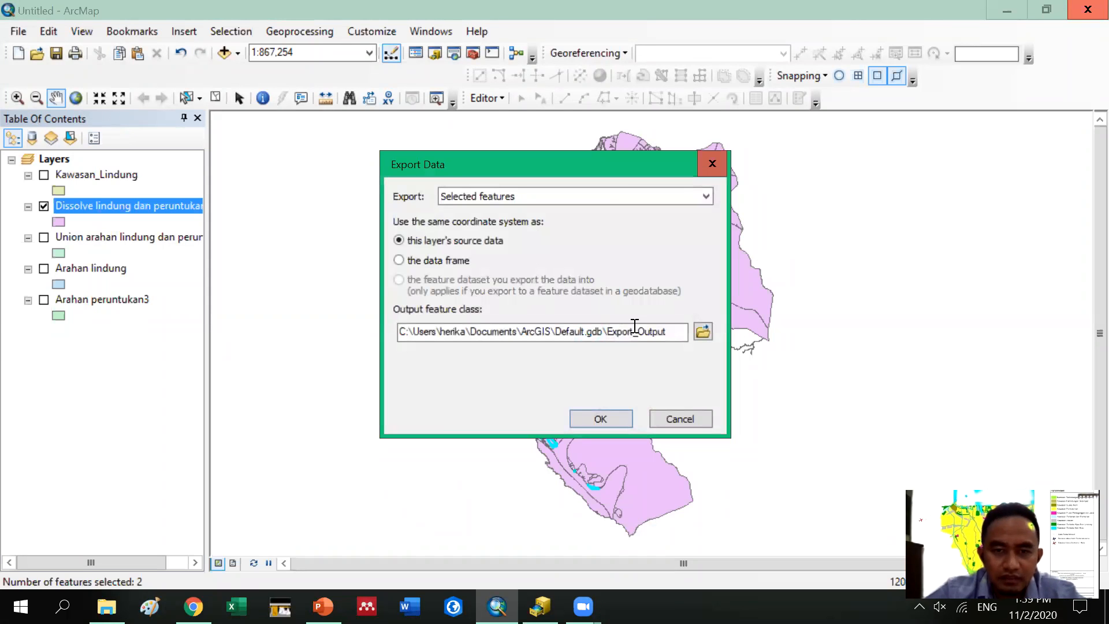
pyautogui.click(703, 331)
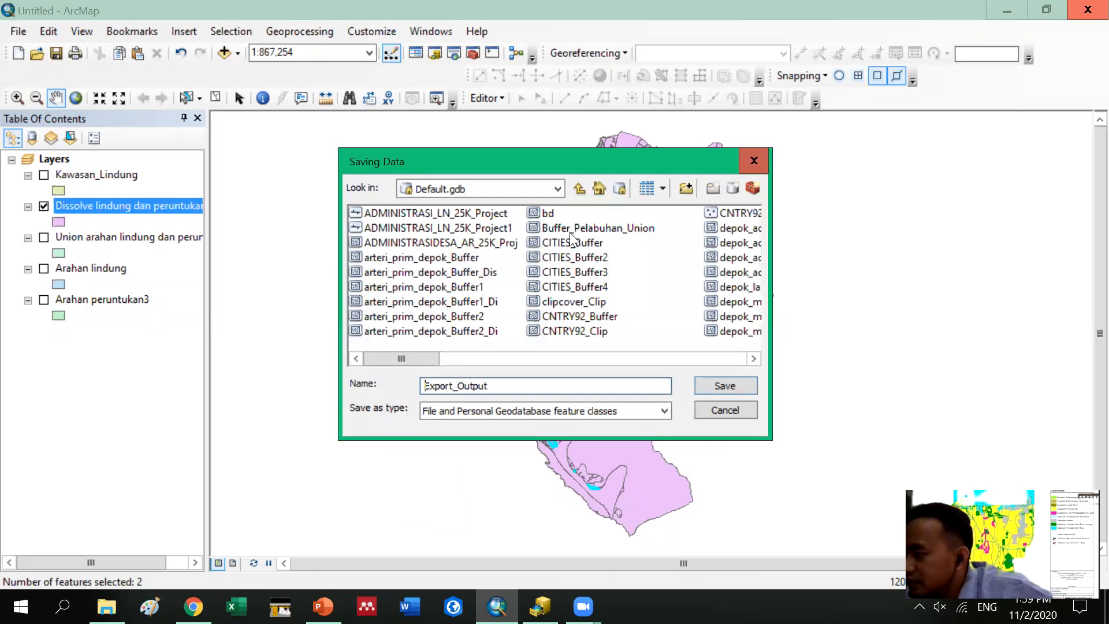
pyautogui.click(480, 187)
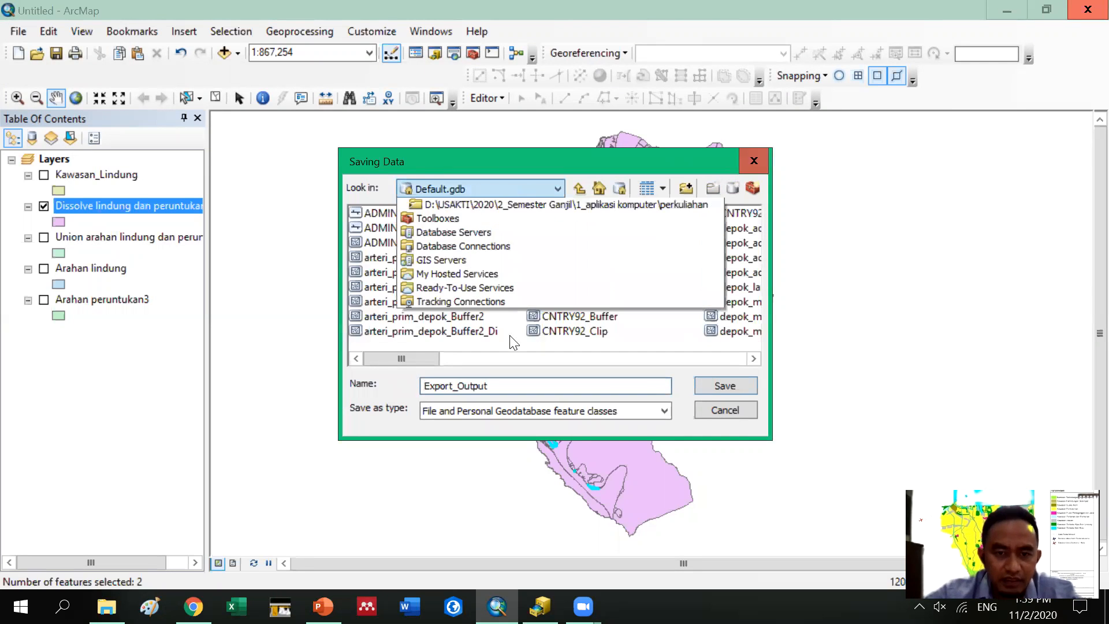
pyautogui.click(477, 261)
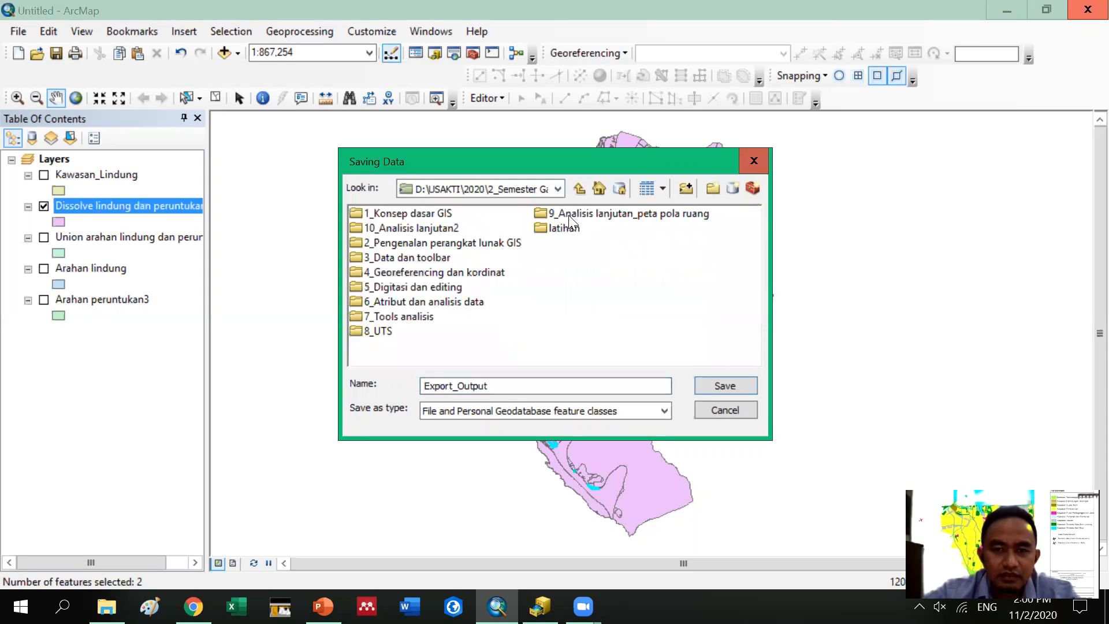
pyautogui.doubleClick(603, 217)
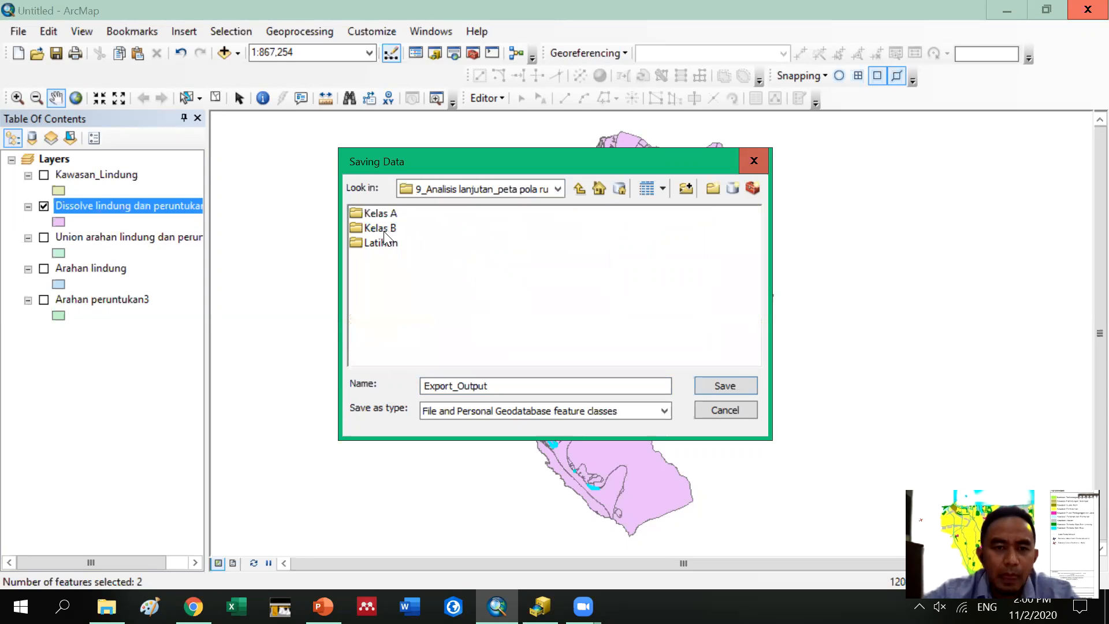
pyautogui.doubleClick(386, 218)
pyautogui.doubleClick(389, 215)
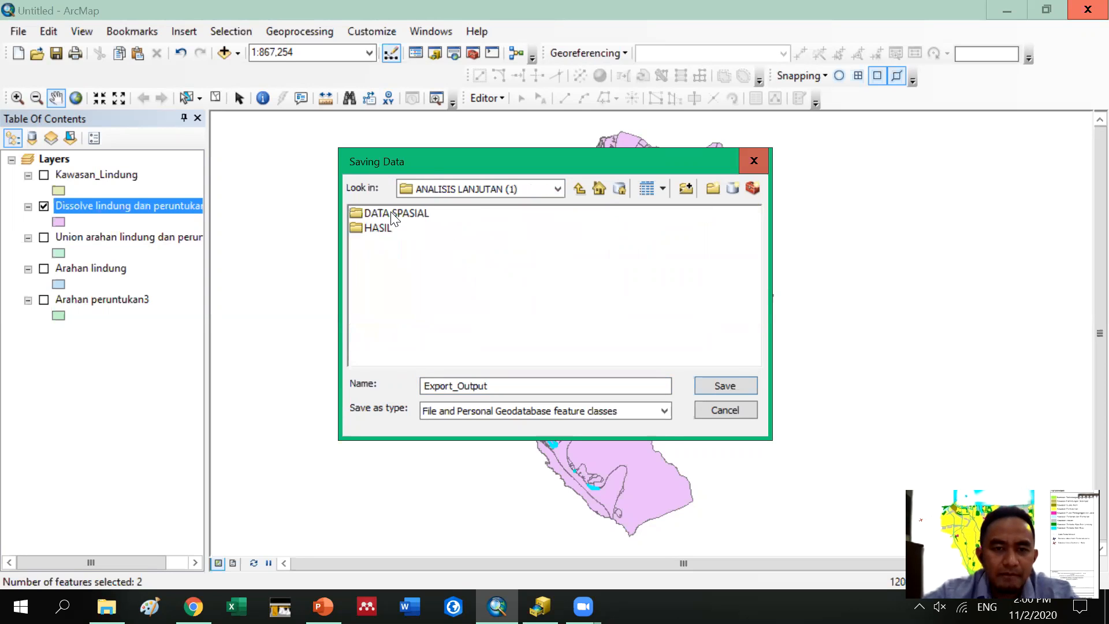
pyautogui.doubleClick(393, 228)
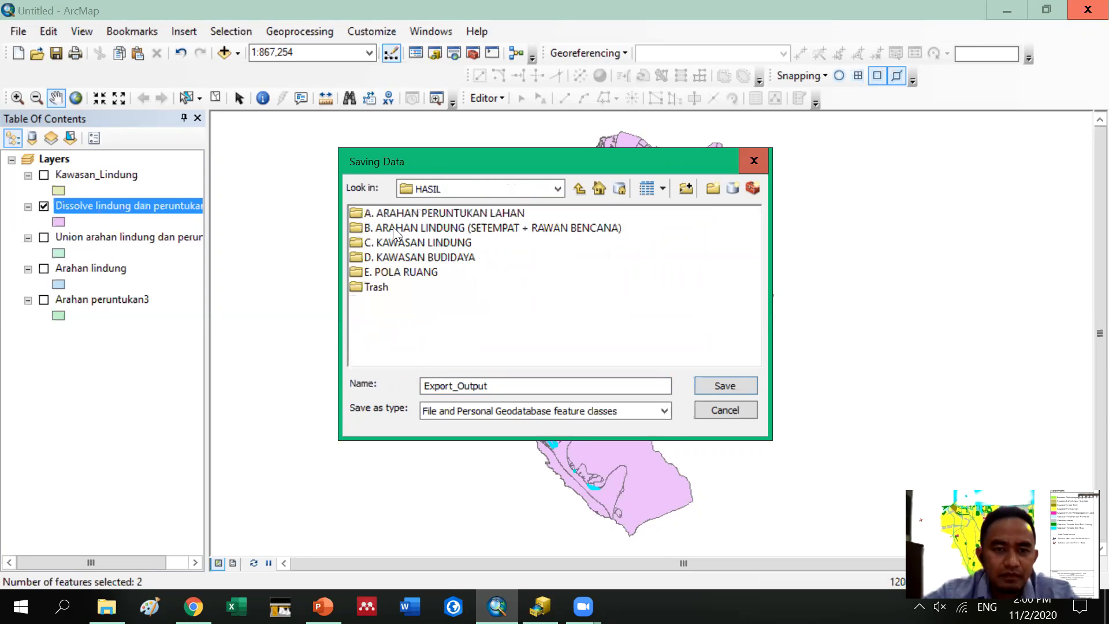
pyautogui.doubleClick(384, 287)
# Export the selected features as a shapefile named "Kawasan Budidaya sebelum clip" and add the exported data to the map as a layer
pyautogui.click(653, 410)
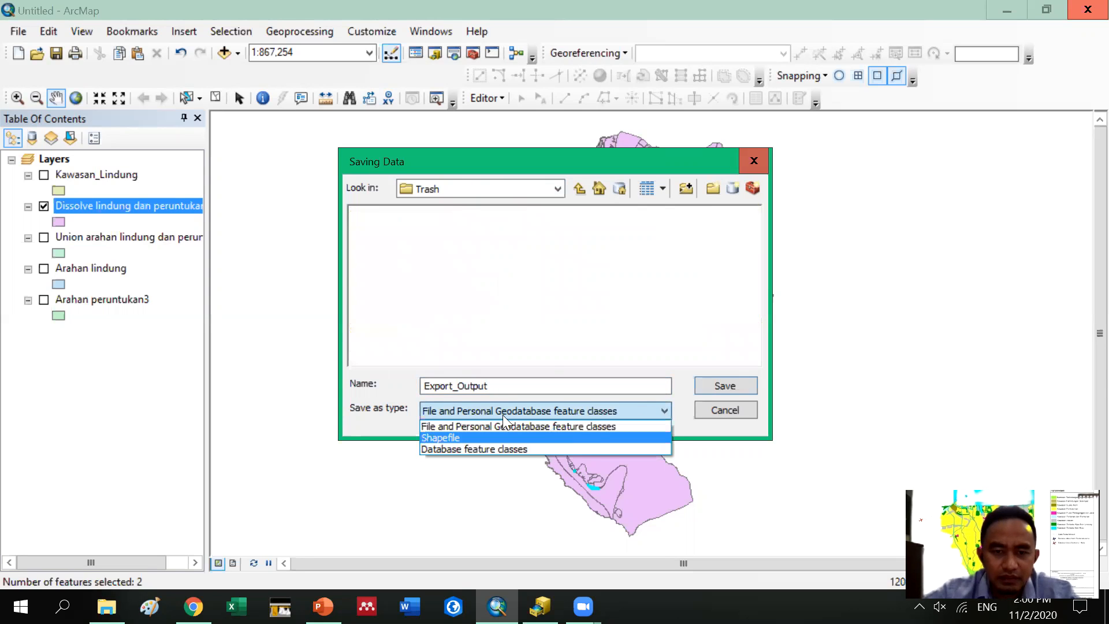
pyautogui.click(556, 437)
pyautogui.click(490, 386)
pyautogui.press('BackSpace')
pyautogui.press('BackSpace')
pyautogui.press('BackSpace')
pyautogui.press('BackSpace')
pyautogui.press('BackSpace')
pyautogui.press('BackSpace')
pyautogui.press('BackSpace')
pyautogui.press('BackSpace')
pyautogui.press('BackSpace')
pyautogui.press('BackSpace')
pyautogui.press('BackSpace')
pyautogui.press('BackSpace')
pyautogui.press('BackSpace')
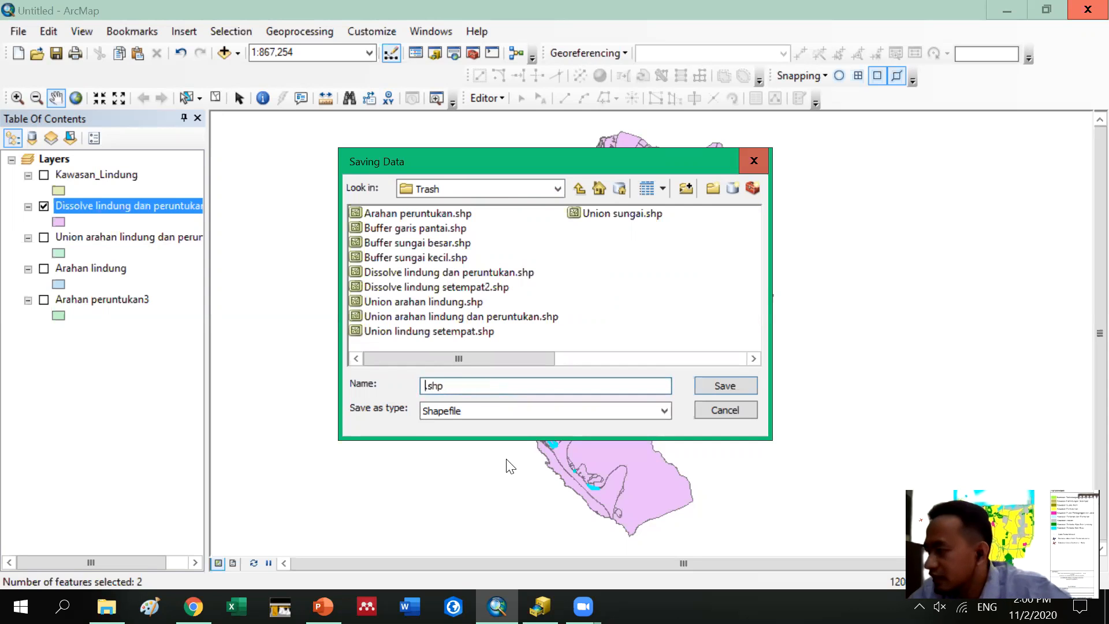
pyautogui.write('Kawasan ')
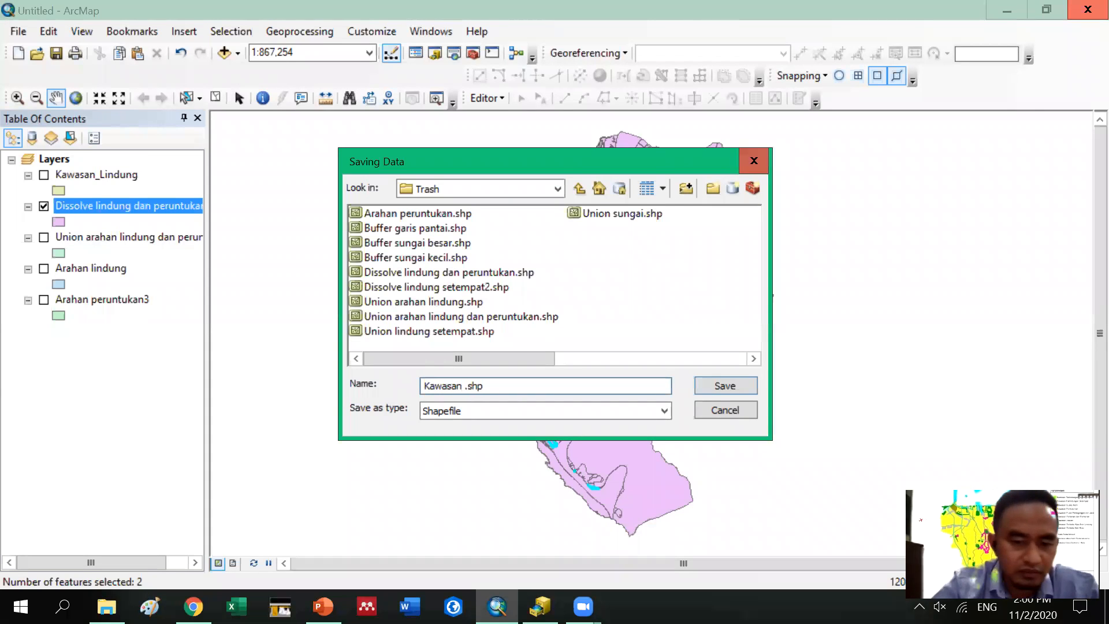
pyautogui.write('Budidaya ')
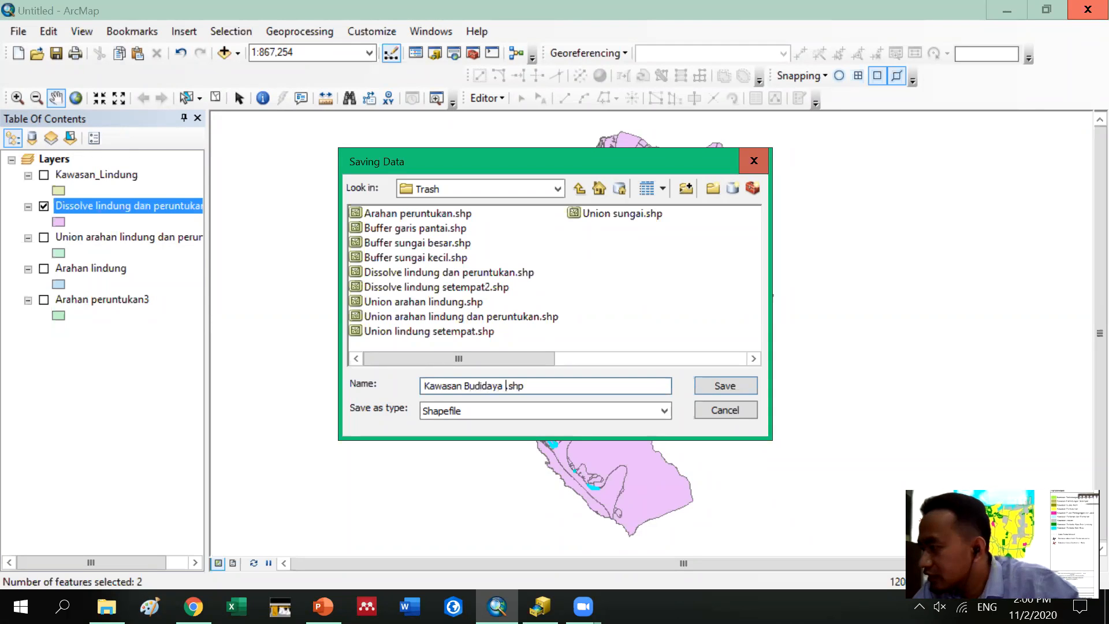
pyautogui.write('sebelum c')
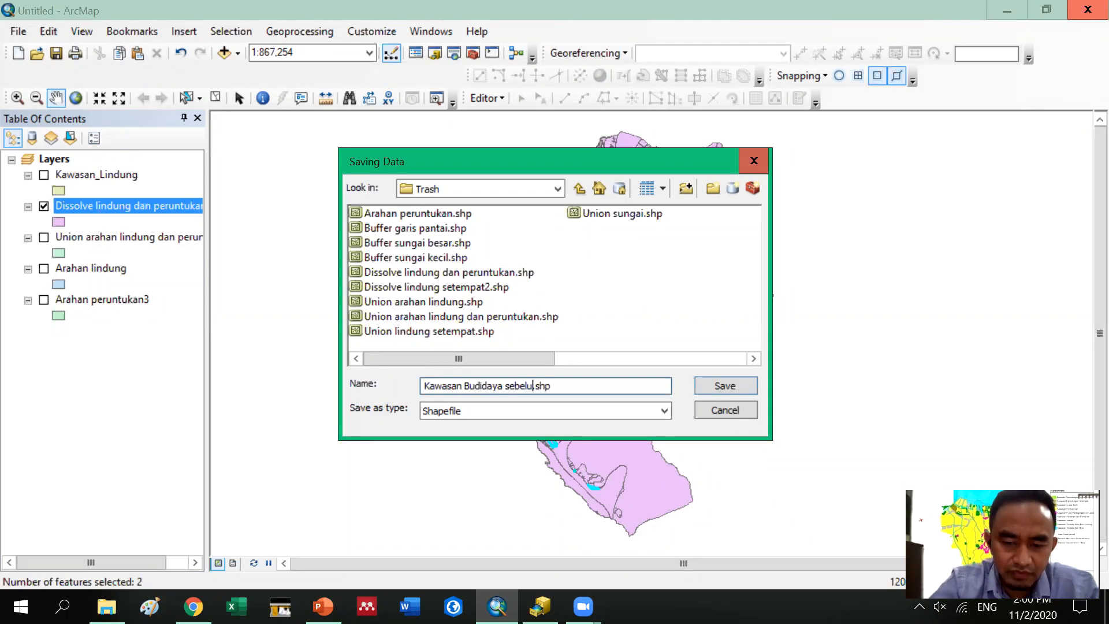
pyautogui.write('lip')
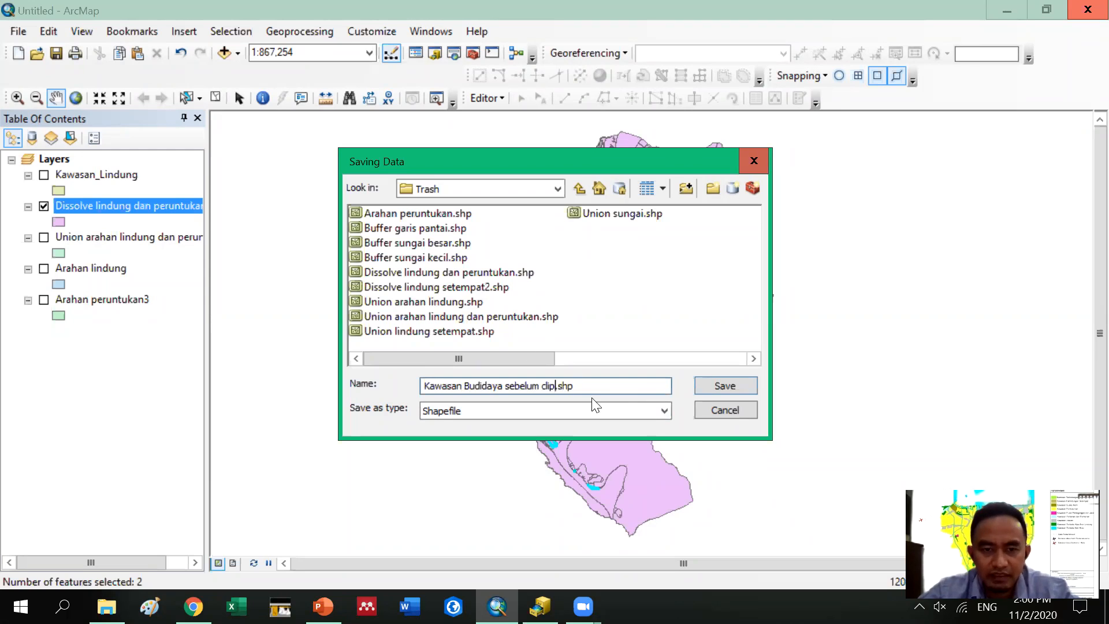
pyautogui.click(734, 385)
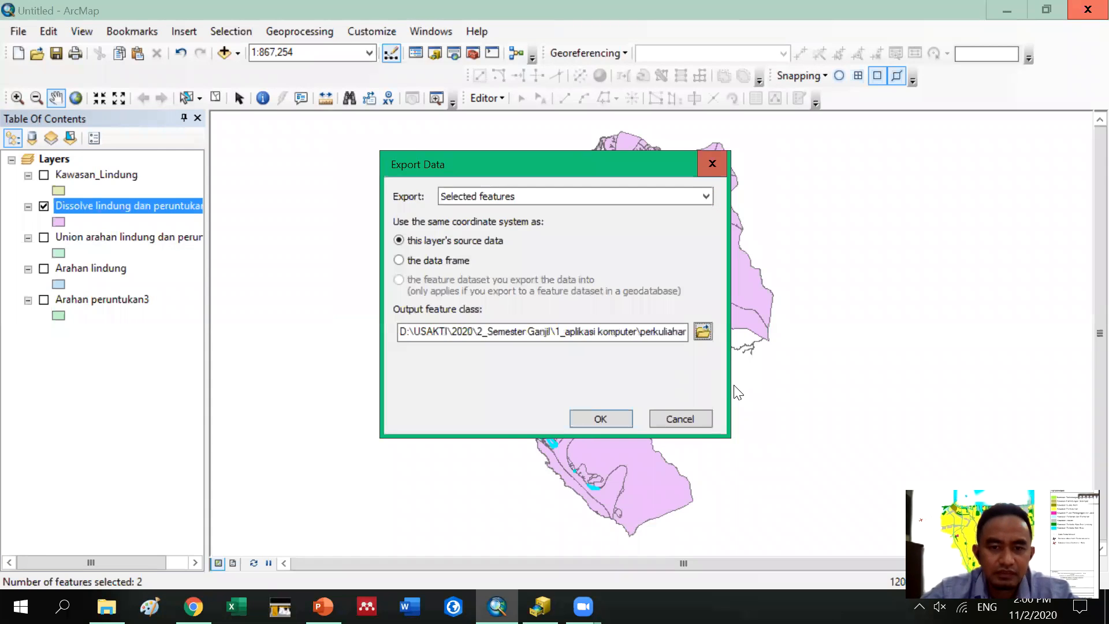
pyautogui.click(593, 419)
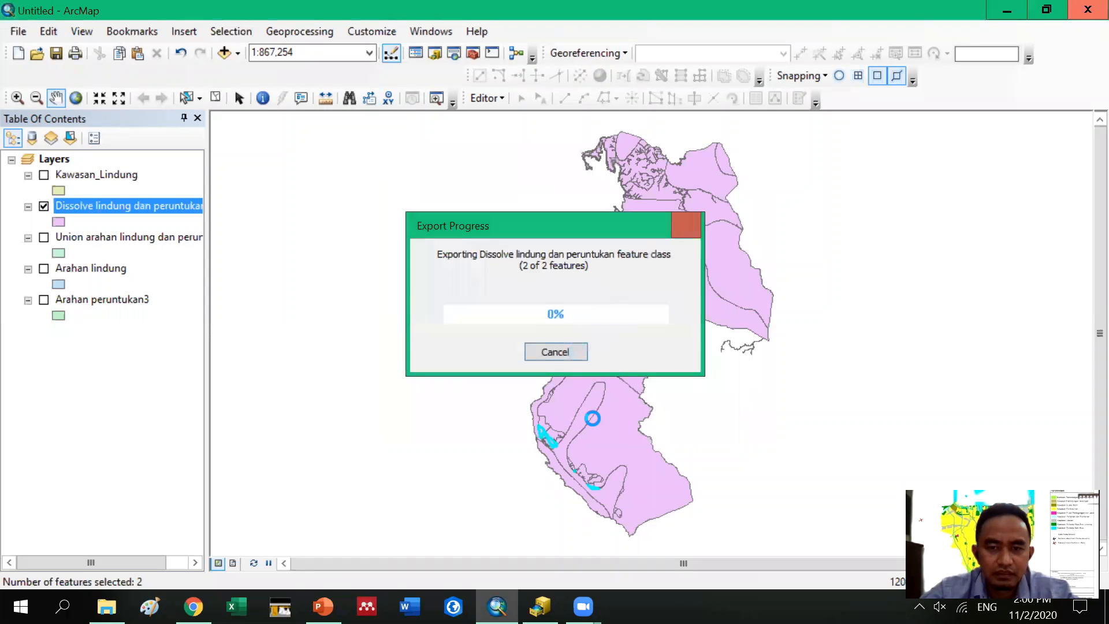
pyautogui.click(613, 365)
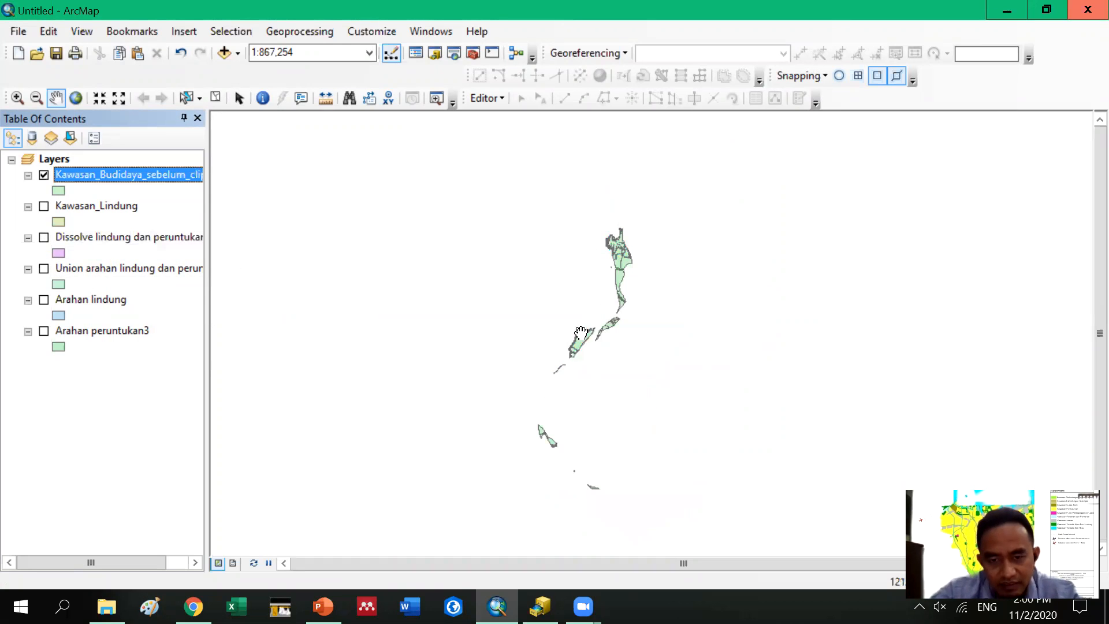
# Compare the Kawasan_Lindung and Kawasan_Budidaya_sebelum_clip layers by switching their visibility, ending with both layers shown
pyautogui.click(44, 206)
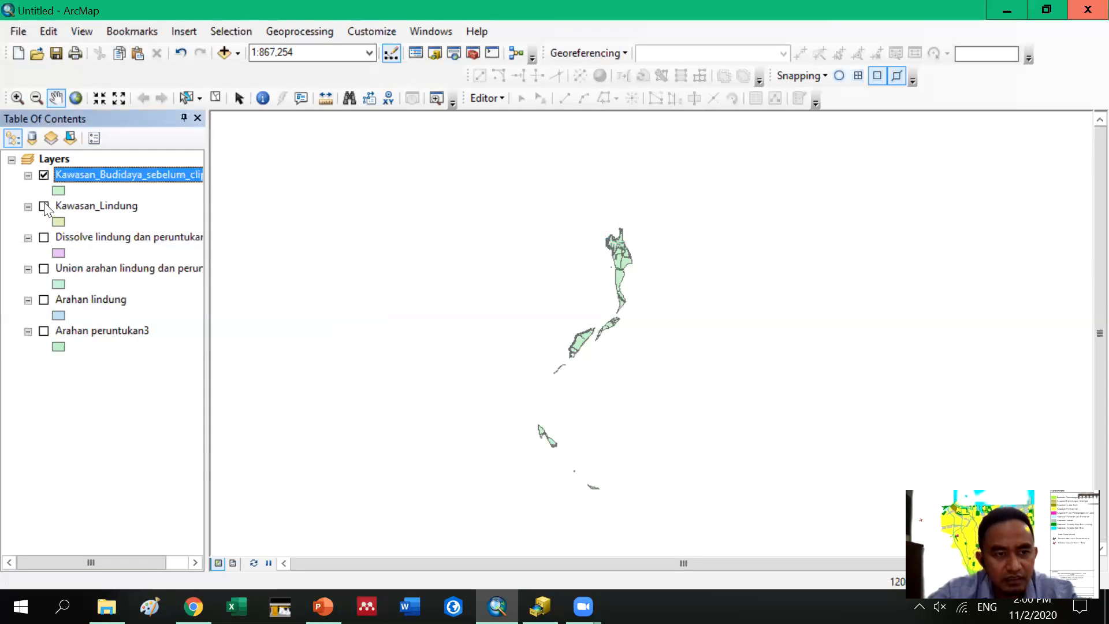
pyautogui.click(44, 175)
pyautogui.click(63, 175)
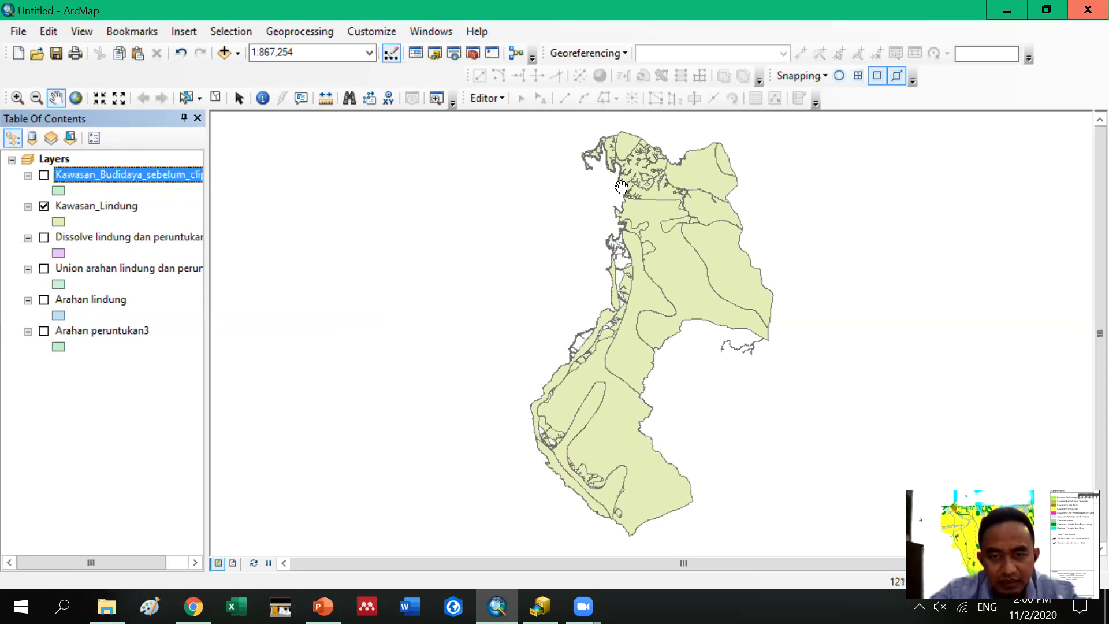
pyautogui.click(44, 206)
pyautogui.click(45, 175)
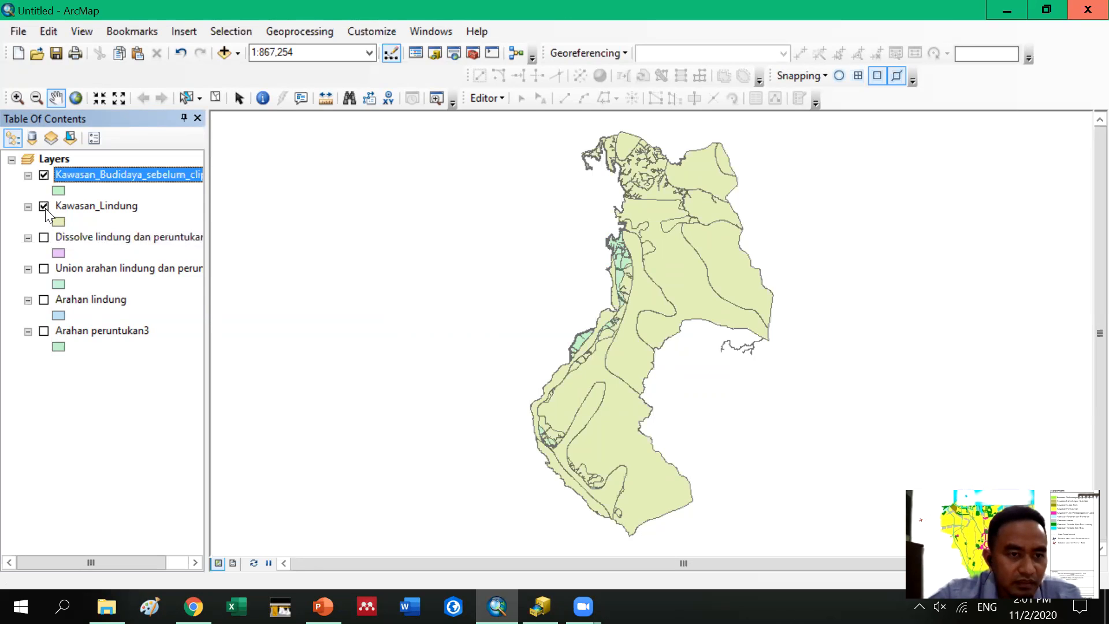
pyautogui.click(44, 207)
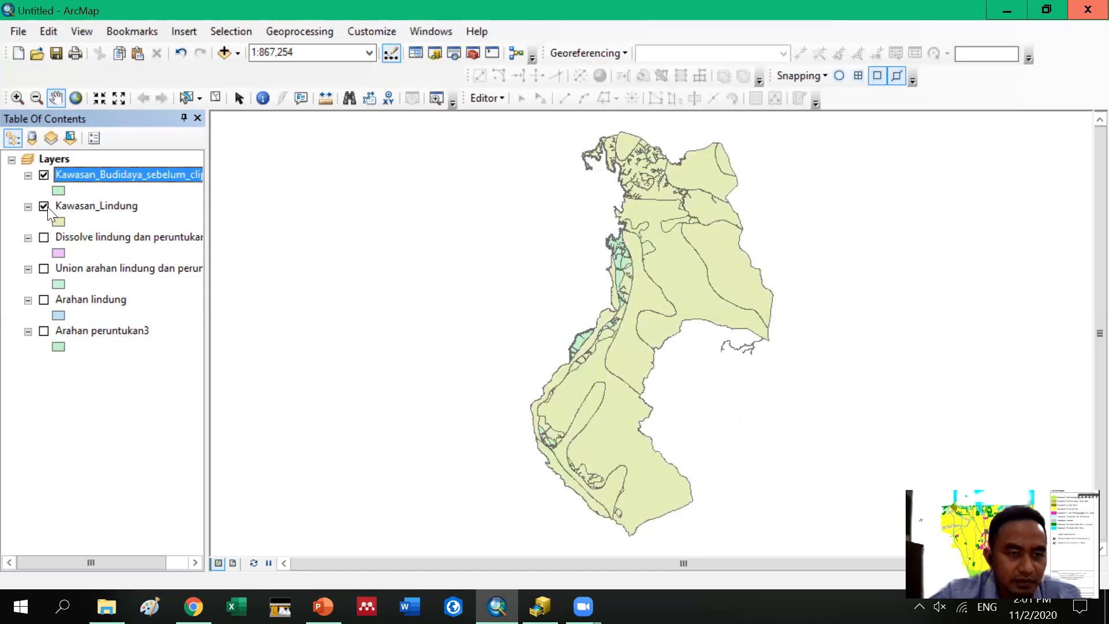
# Add Peta Penggunaan Tanah Eksisting.shp to the map from the DATA SPASIAL folder under ANALISIS LANJUTAN (1)
pyautogui.click(236, 52)
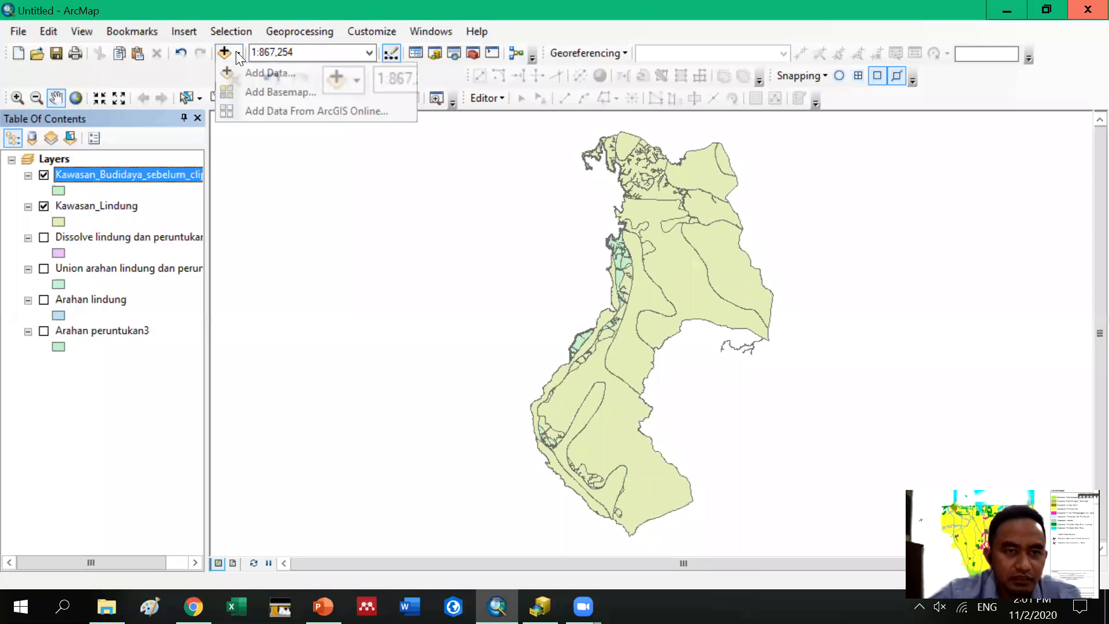
pyautogui.click(235, 74)
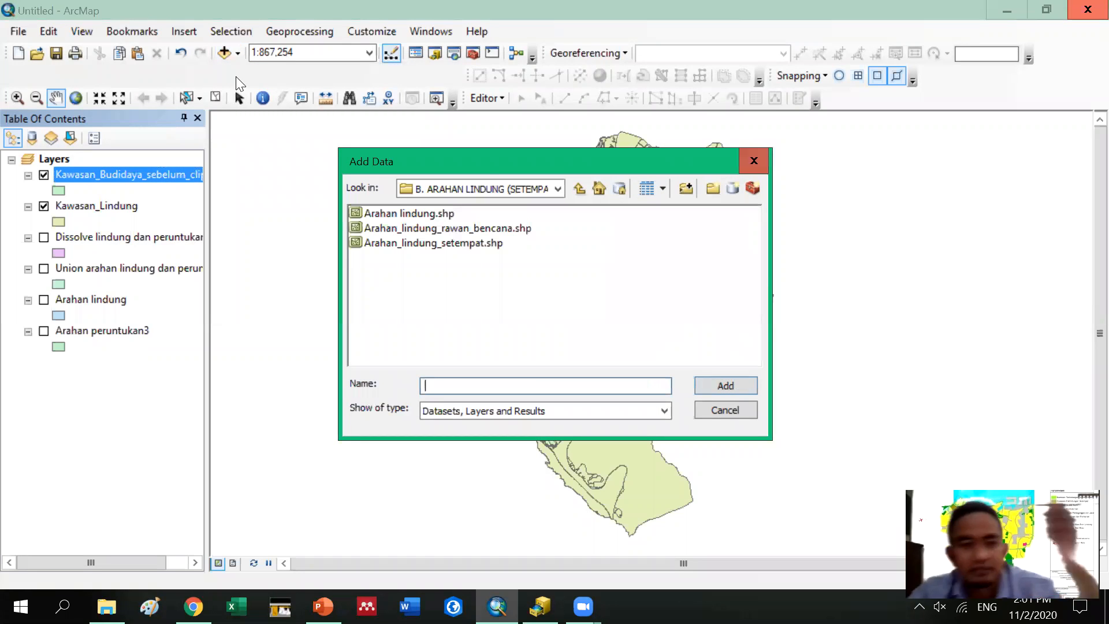
pyautogui.click(535, 189)
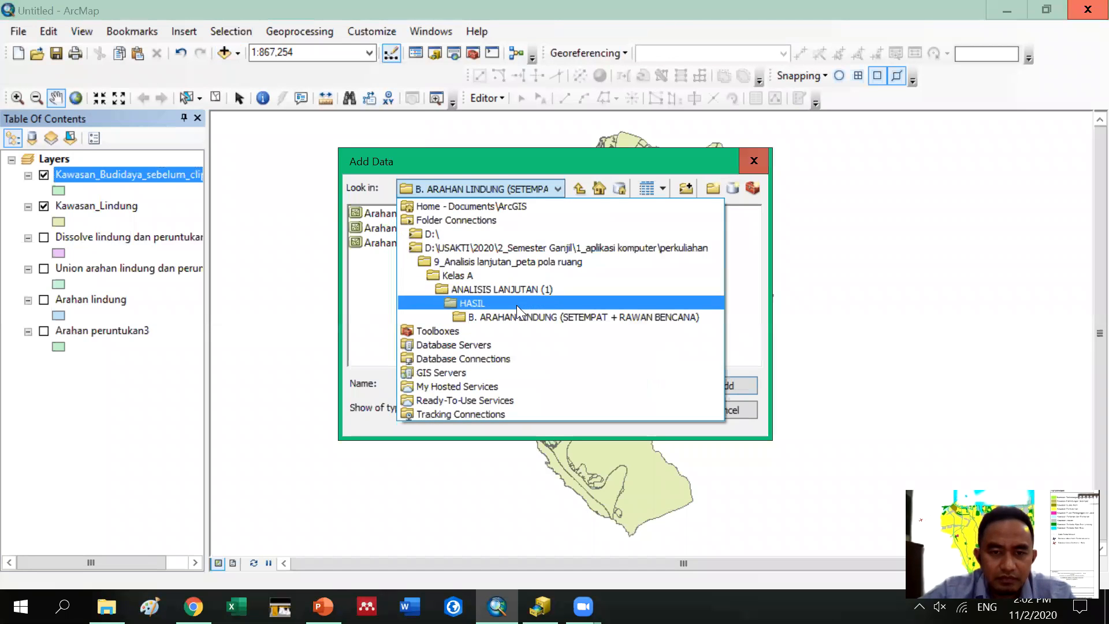
pyautogui.click(512, 290)
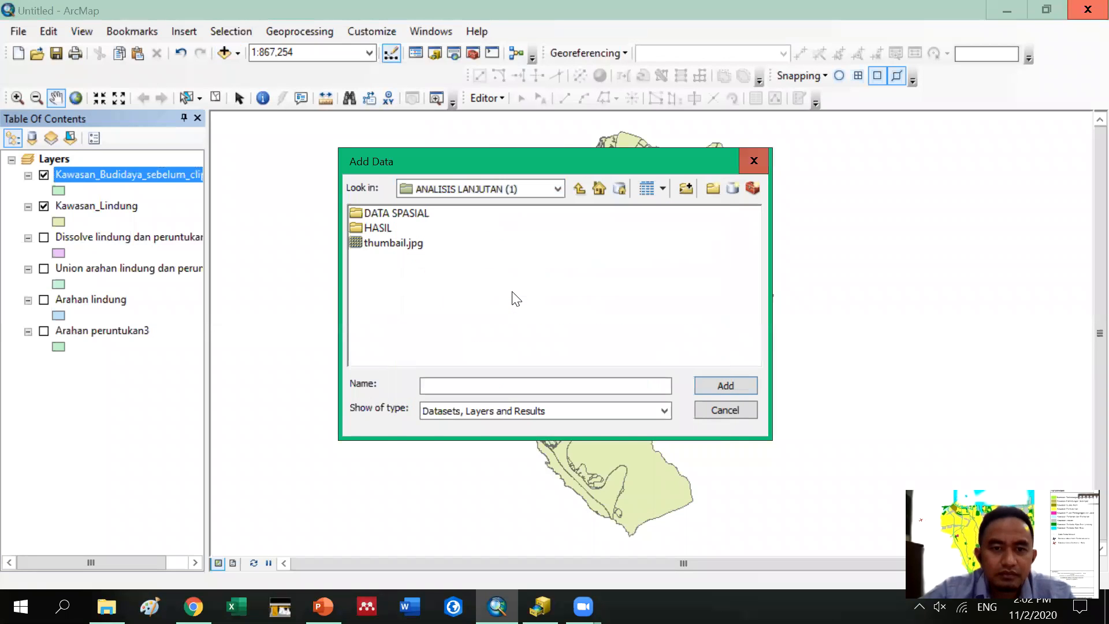
pyautogui.doubleClick(413, 215)
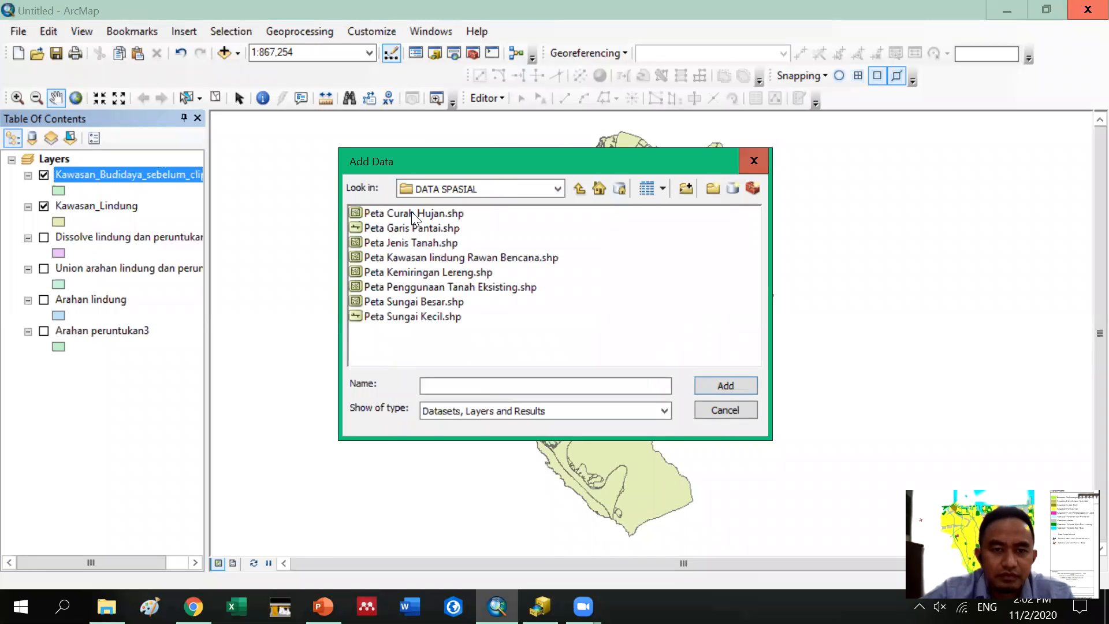
pyautogui.click(432, 287)
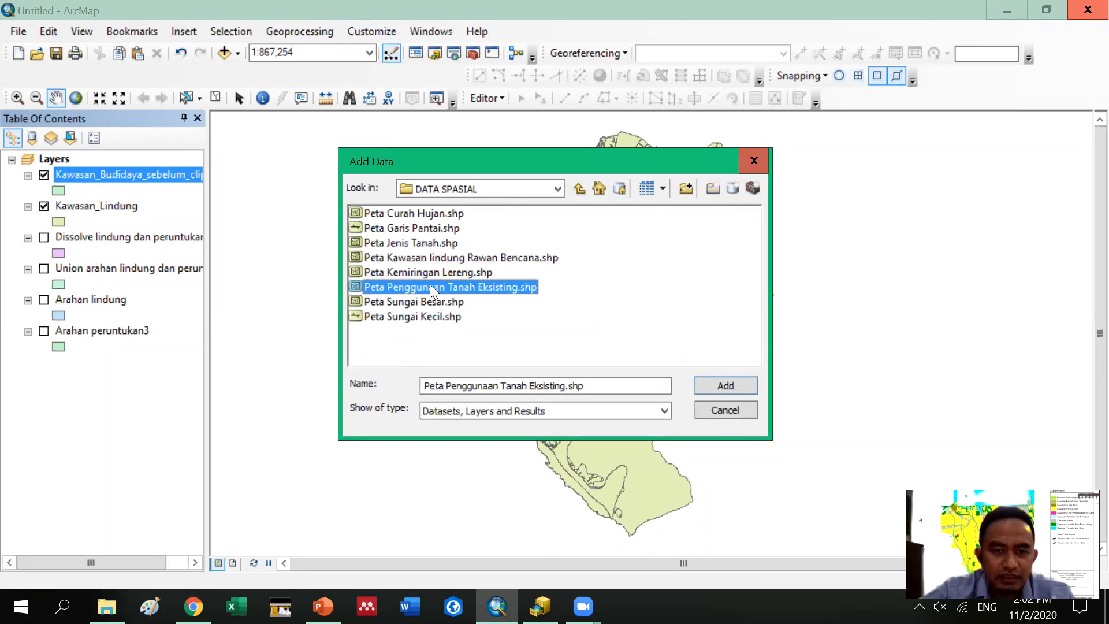
pyautogui.click(706, 383)
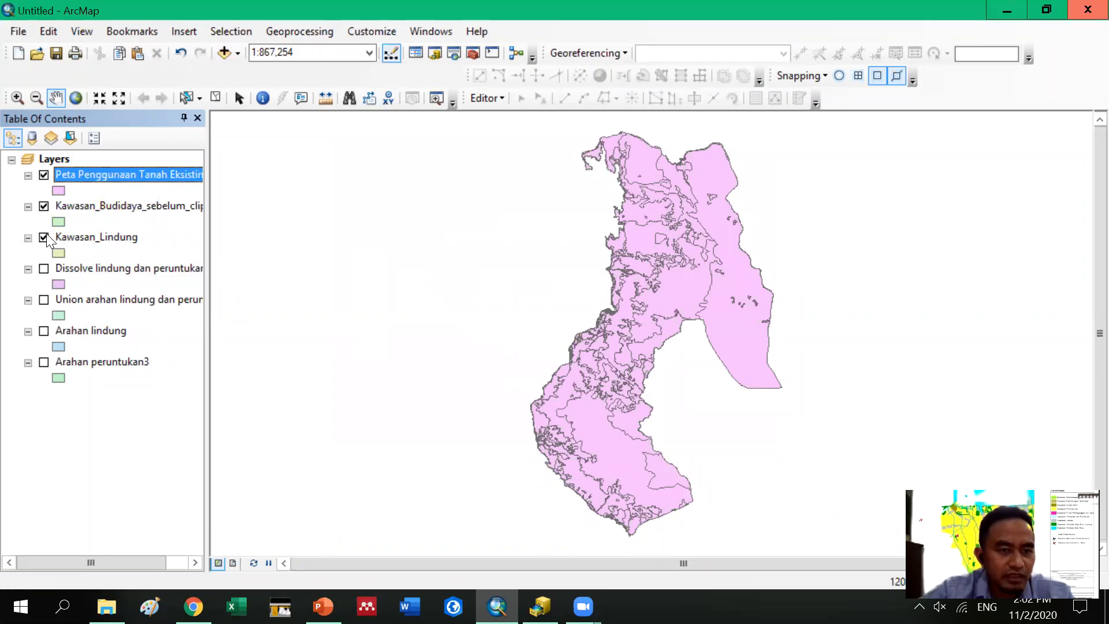
# Remove all layers from Kawasan_Lindung down to Arahan peruntukan3, keeping only the existing land use and Kawasan_Budidaya_sebelum_clip layers
pyautogui.click(43, 238)
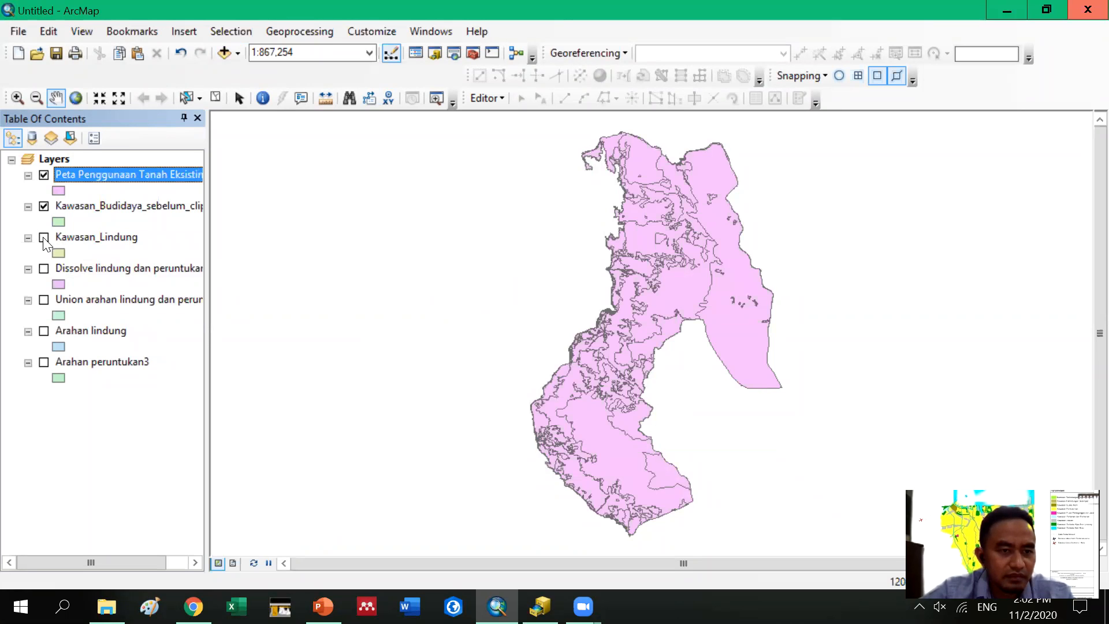
pyautogui.click(80, 238)
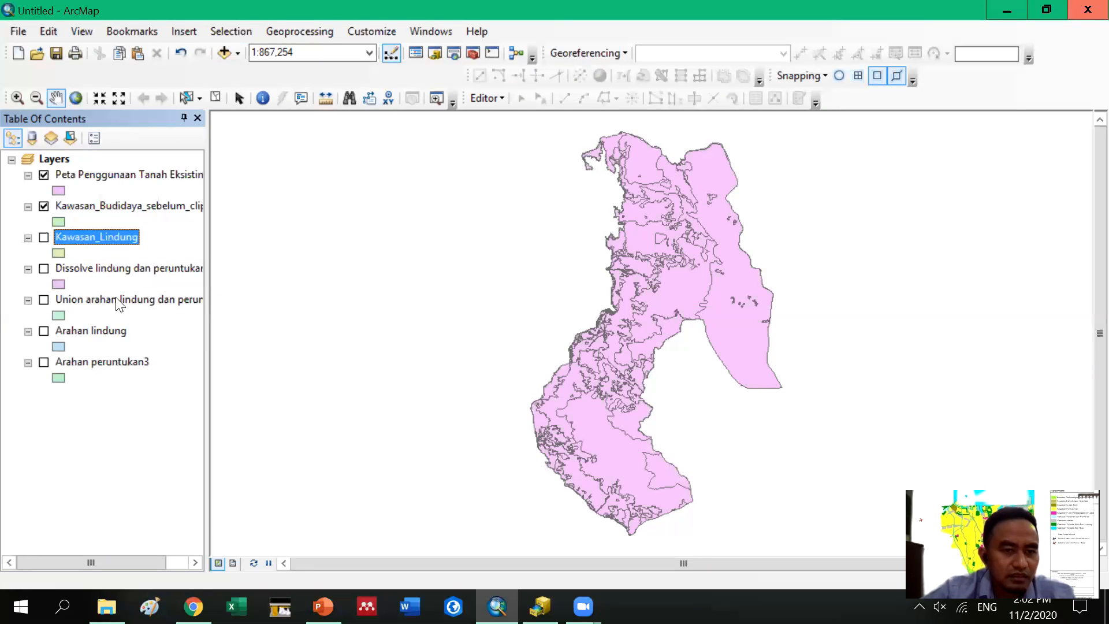
pyautogui.keyDown('shift'); pyautogui.click(103, 363); pyautogui.keyUp('shift')
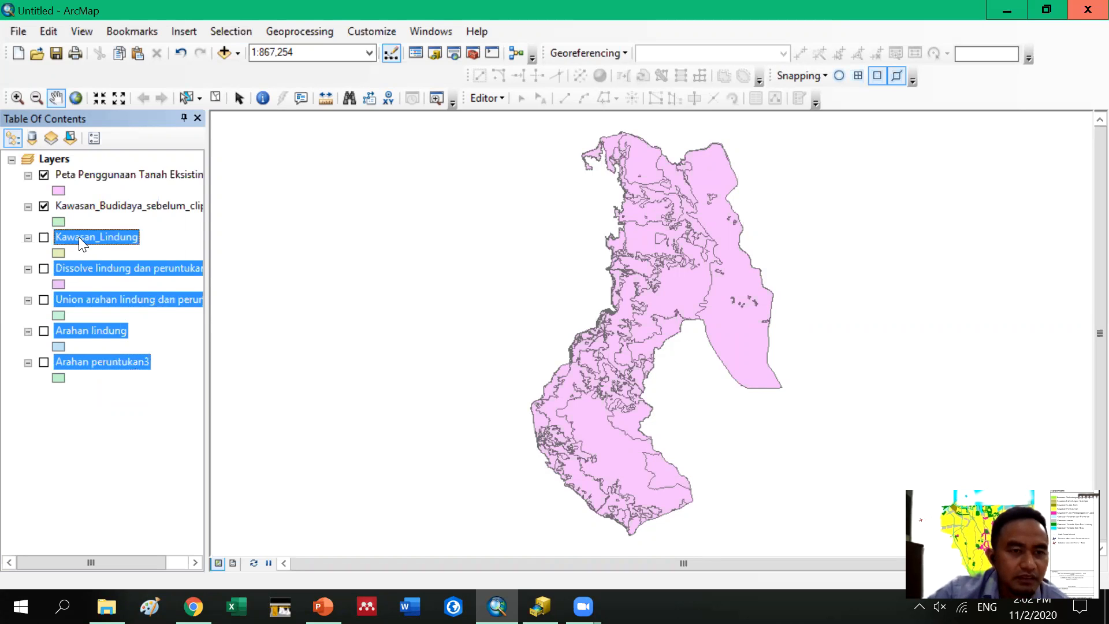
pyautogui.rightClick(78, 237)
pyautogui.click(108, 267)
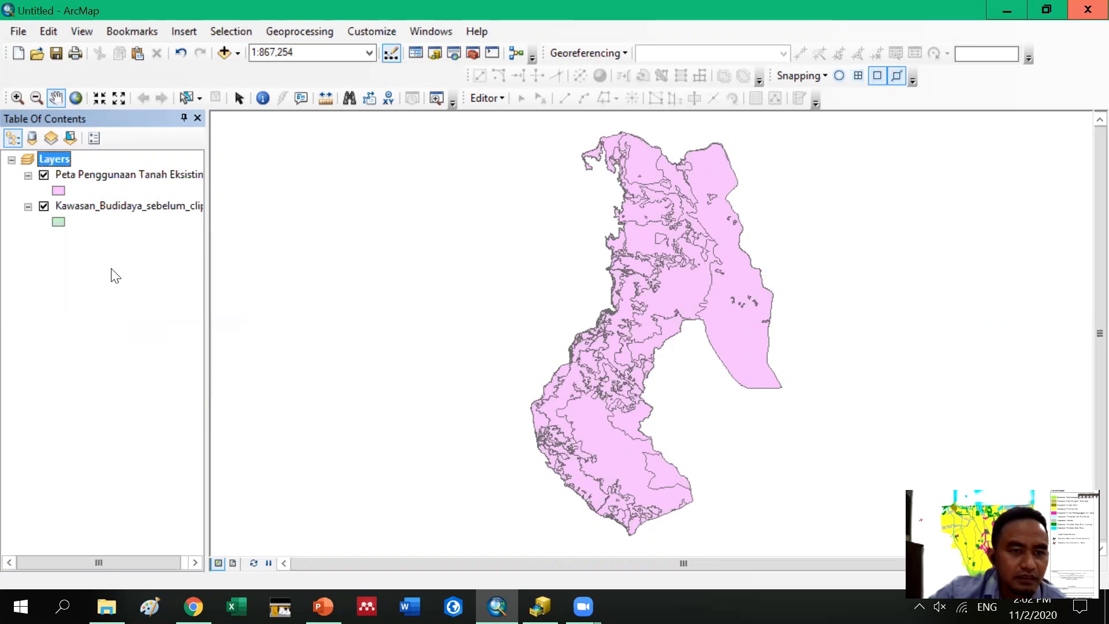
# Examine the Landcov and EKSISTING values throughout the Peta Penggunaan Tanah Eksisting attribute table and close the table
pyautogui.rightClick(130, 172)
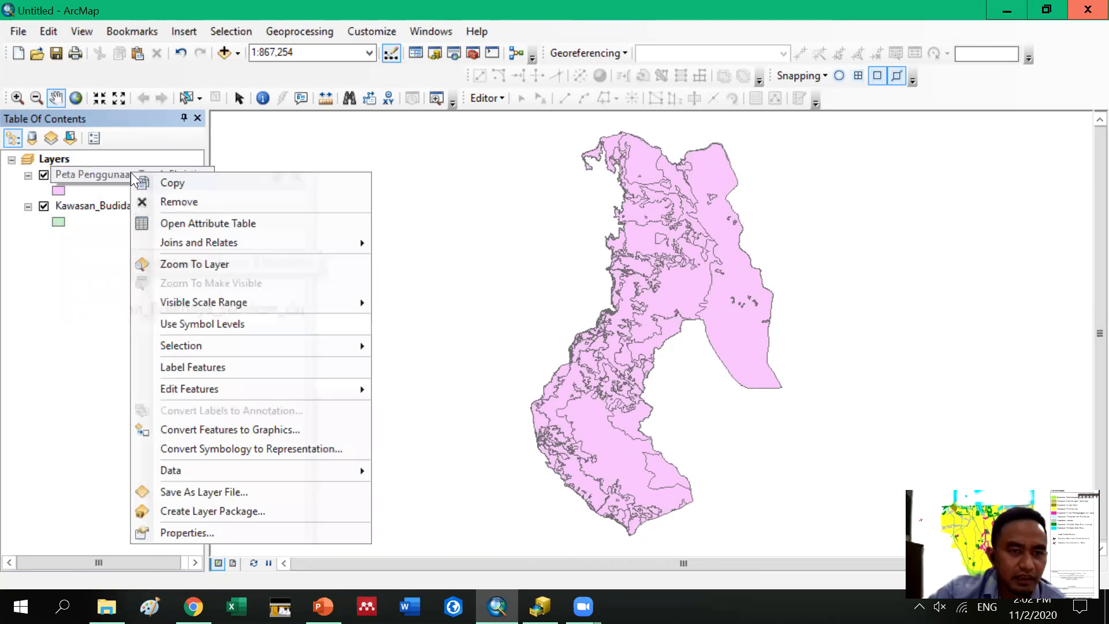
pyautogui.click(181, 222)
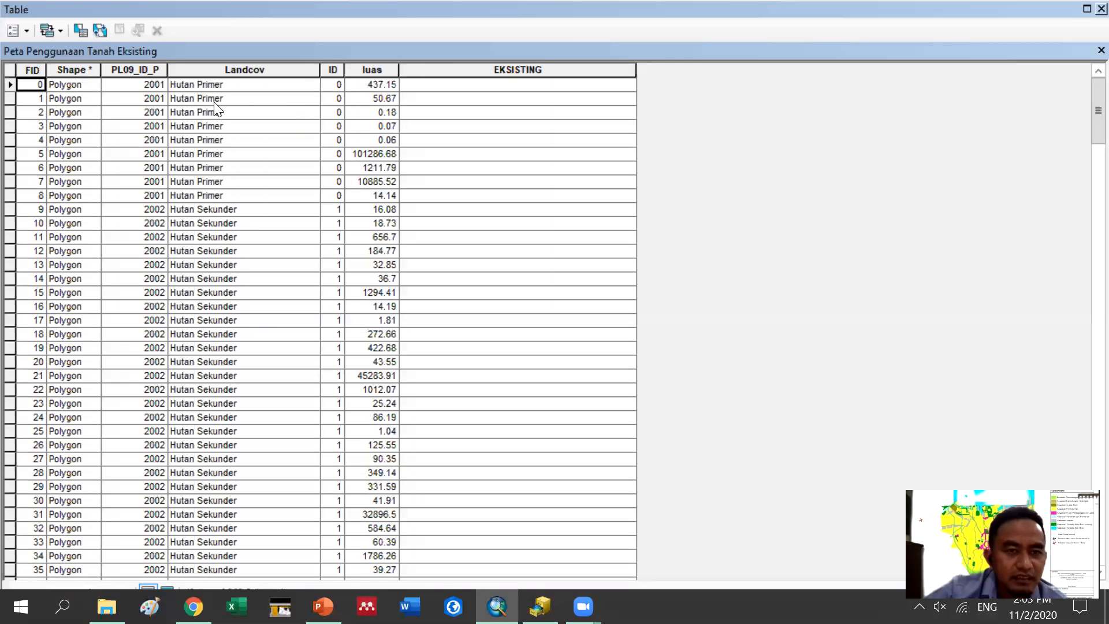
pyautogui.scroll(-14, 219, 177)
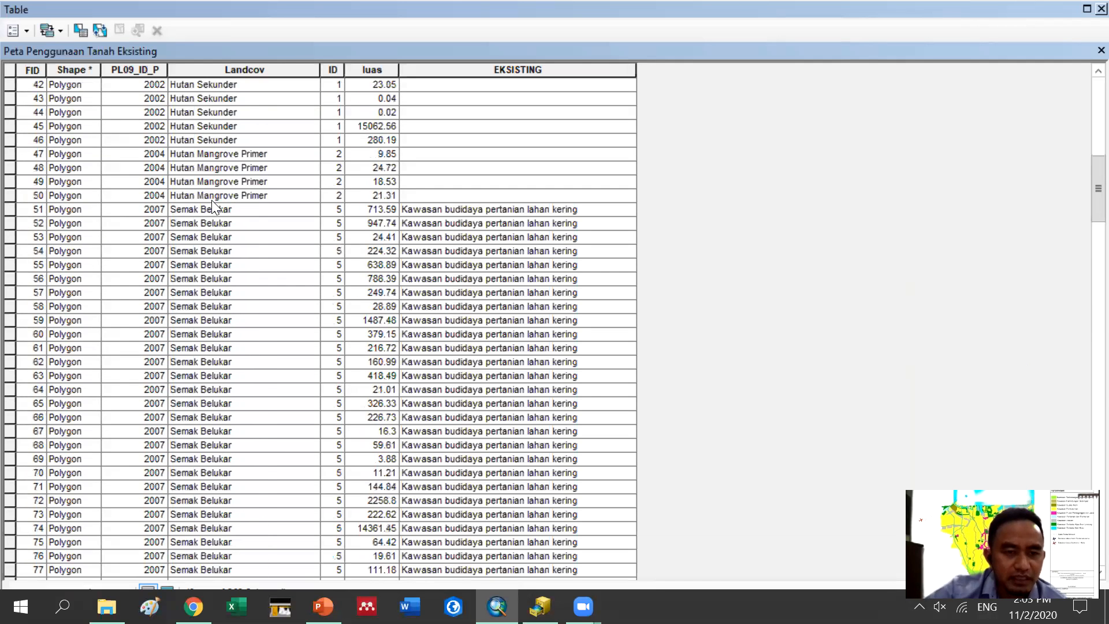
pyautogui.scroll(-4, 216, 209)
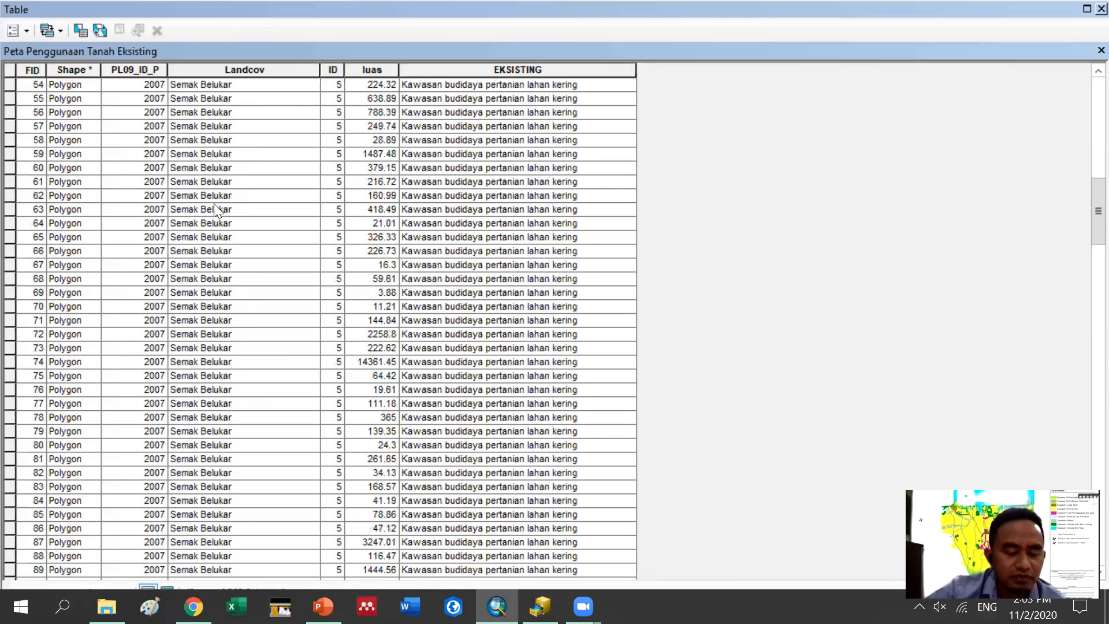
pyautogui.scroll(-20, 213, 197)
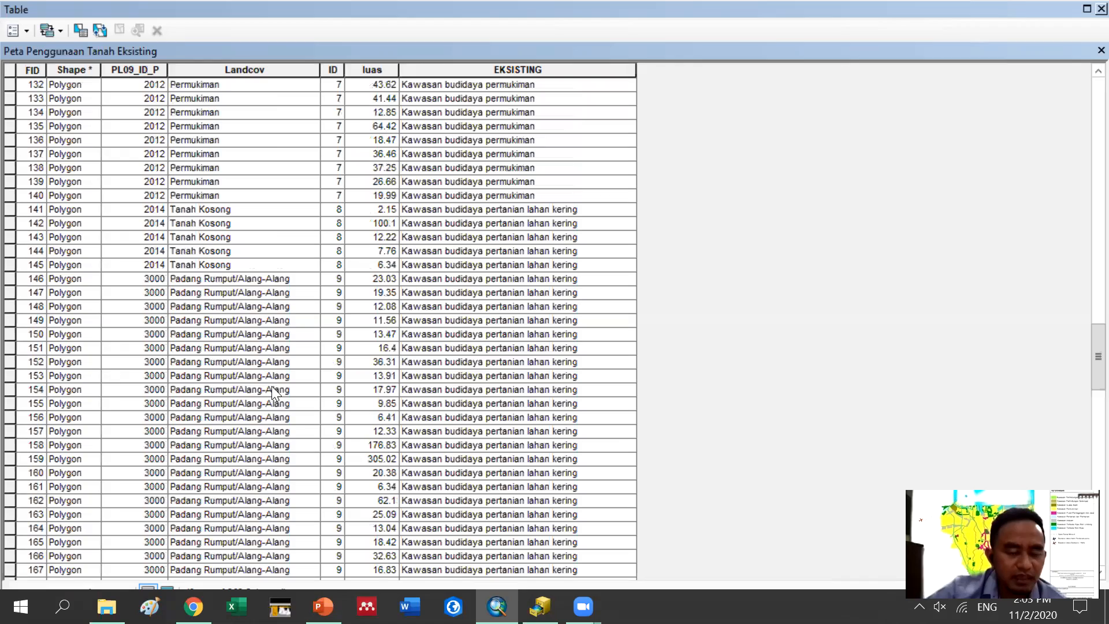
pyautogui.scroll(-20, 271, 386)
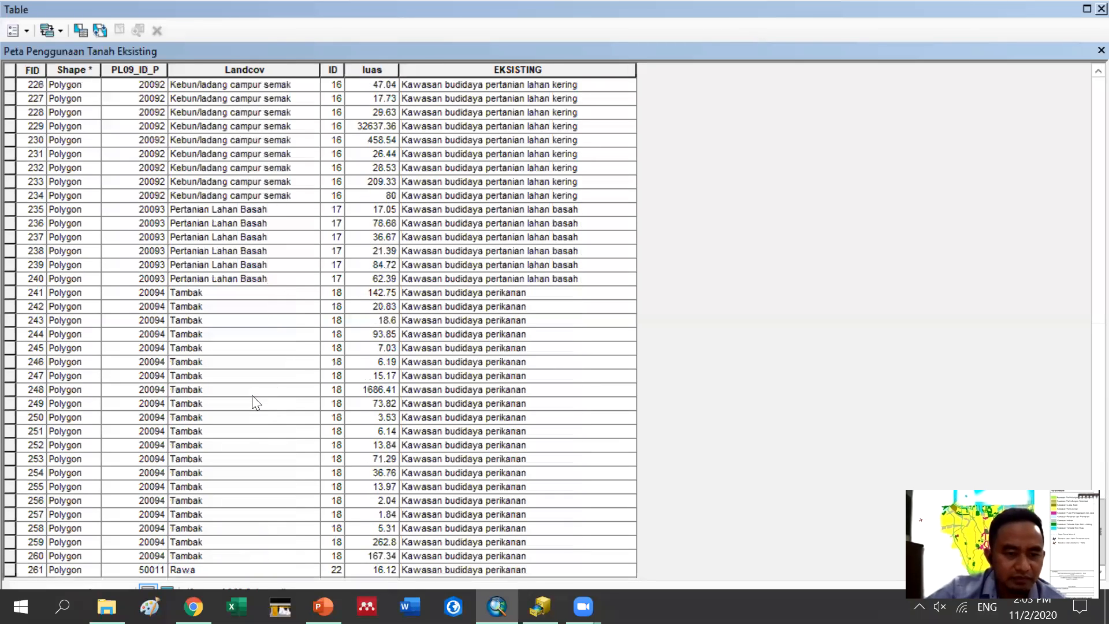
pyautogui.scroll(20, 255, 380)
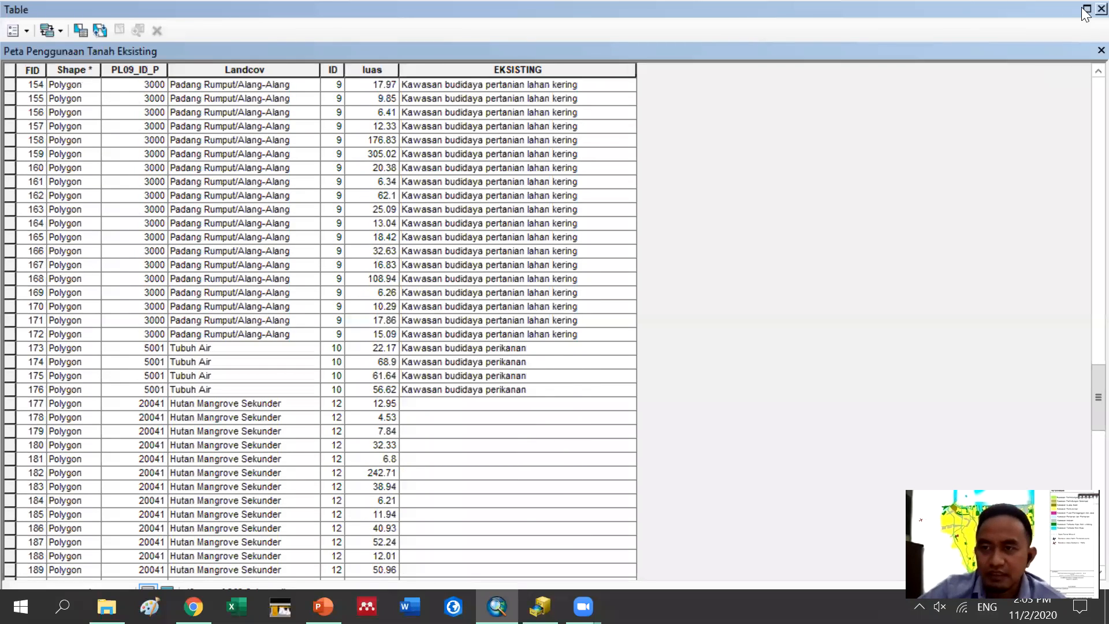
pyautogui.click(1101, 9)
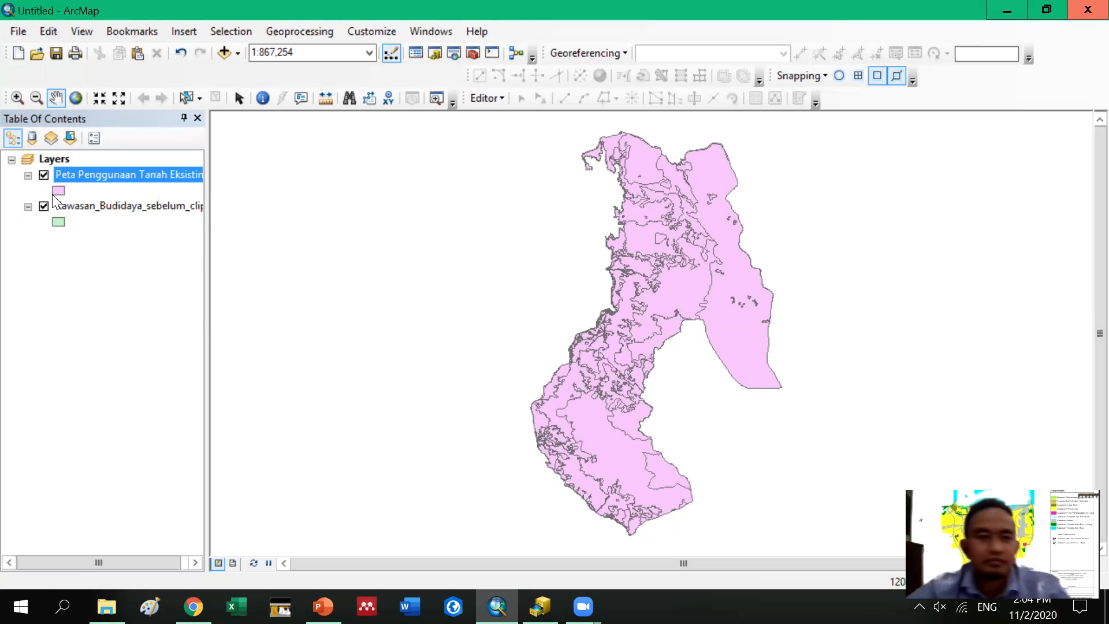
# Open the attribute table of the Peta Penggunaan Tanah Eksisting layer
pyautogui.rightClick(100, 174)
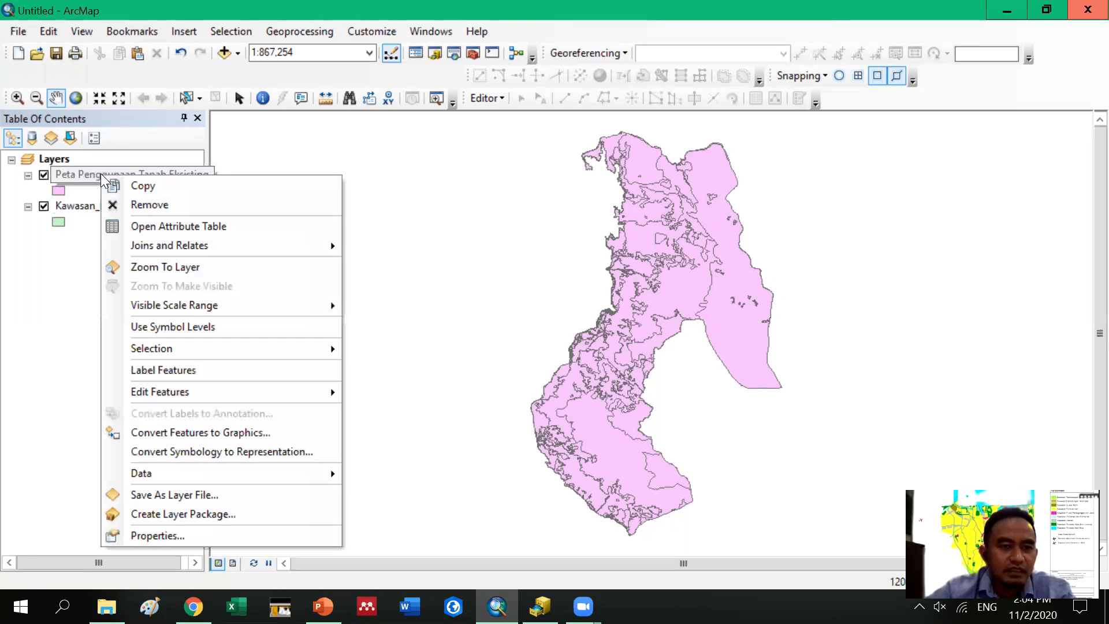
pyautogui.click(164, 226)
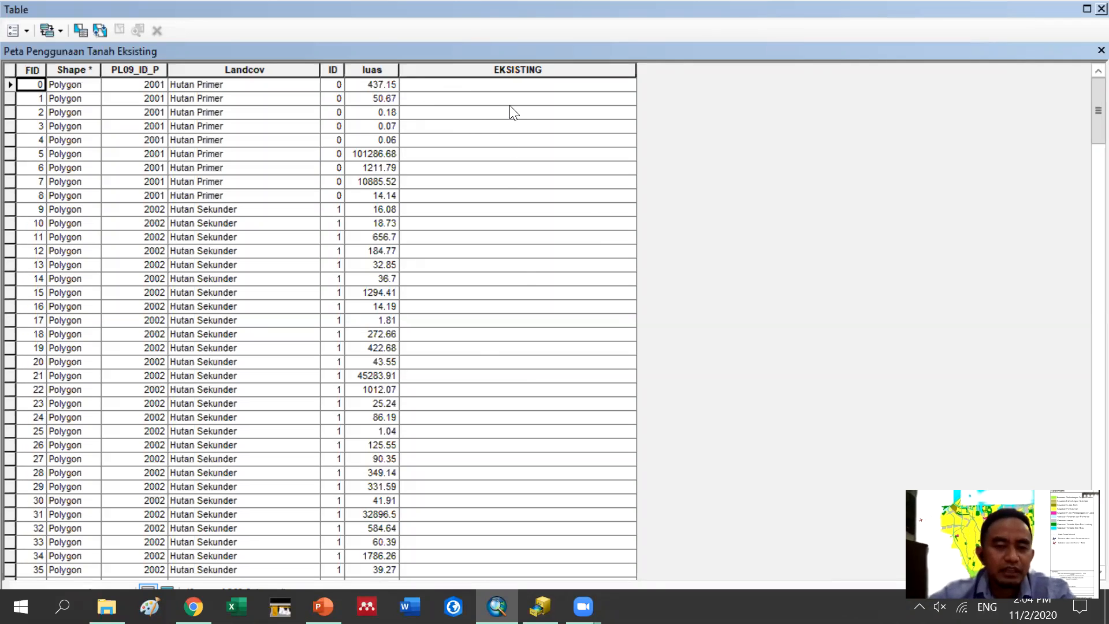
pyautogui.click(27, 29)
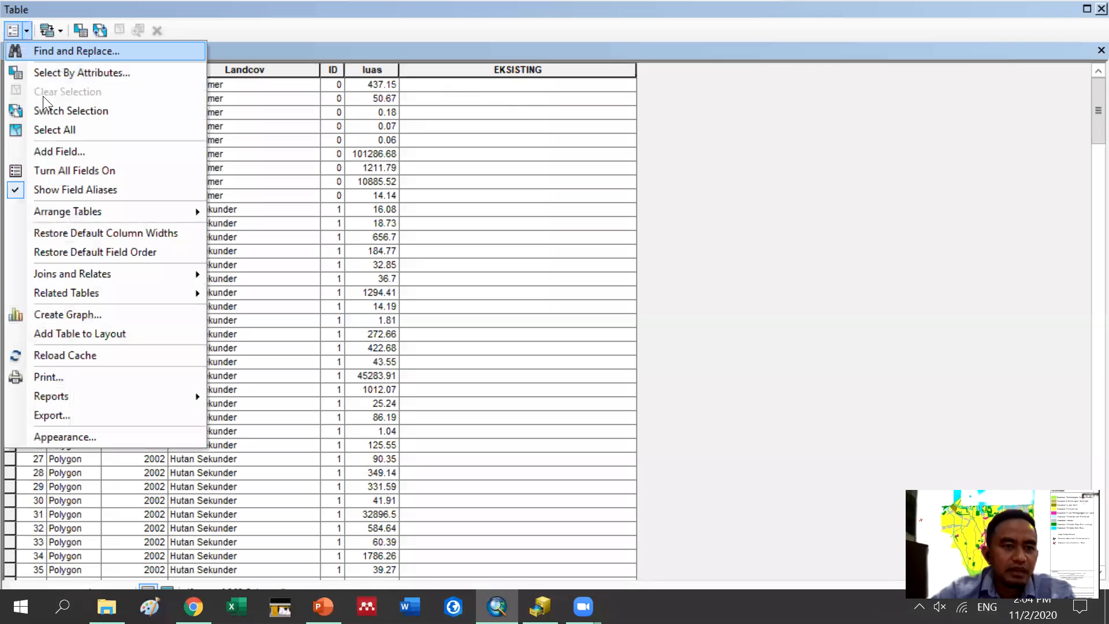
pyautogui.click(59, 151)
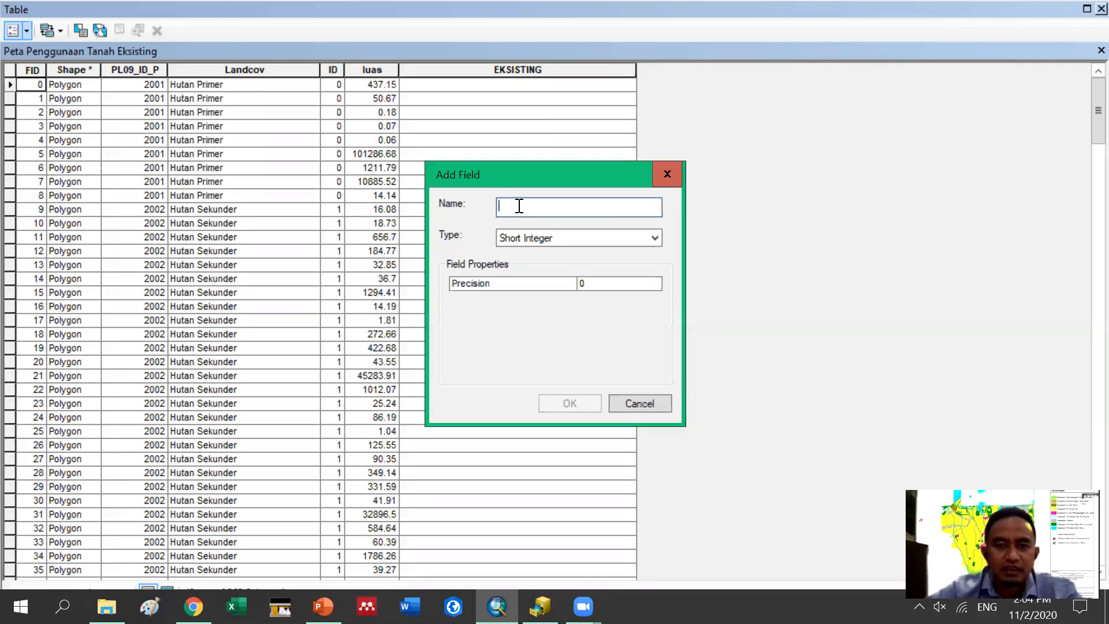
pyautogui.click(655, 179)
# Examine how the EKSISTING values correspond to the Landcov classes throughout the land use attribute table
pyautogui.scroll(-13, 554, 426)
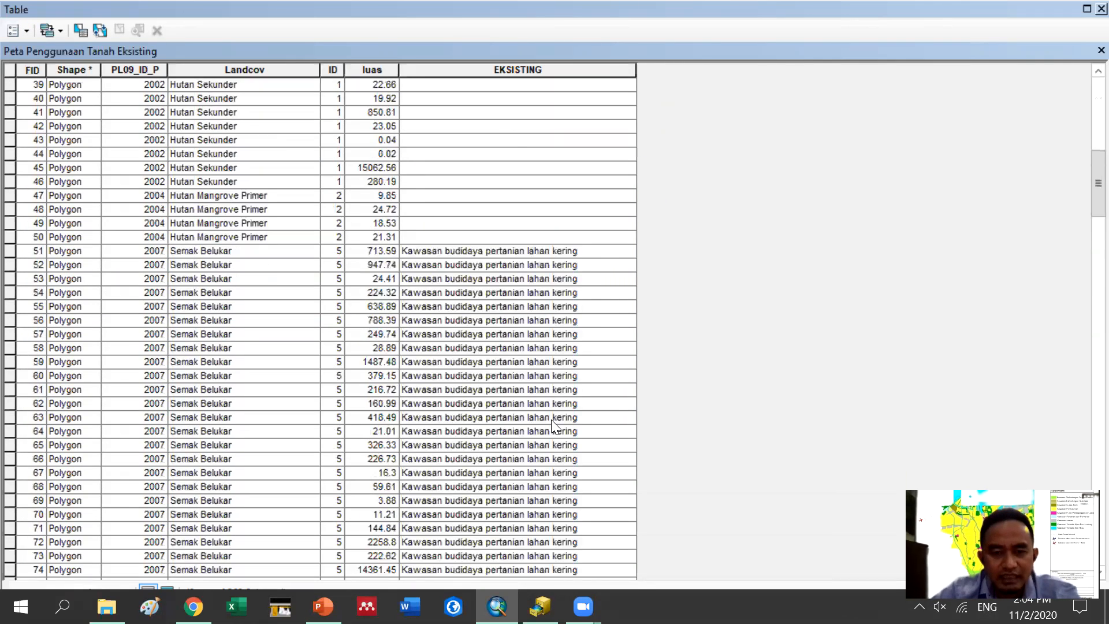
pyautogui.scroll(13, 553, 426)
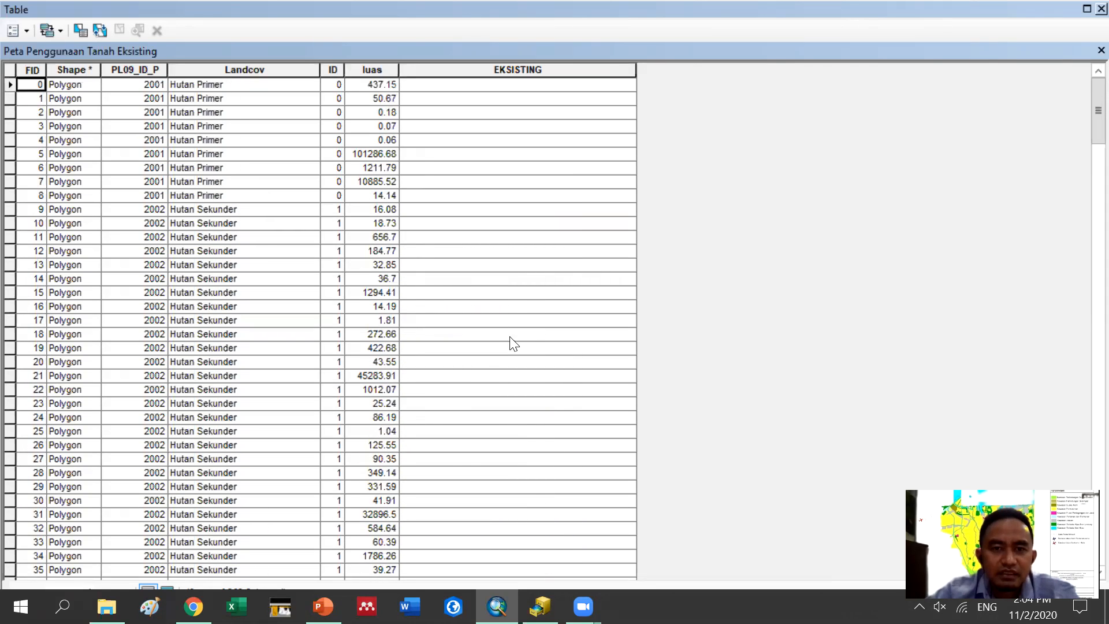
pyautogui.scroll(-12, 534, 284)
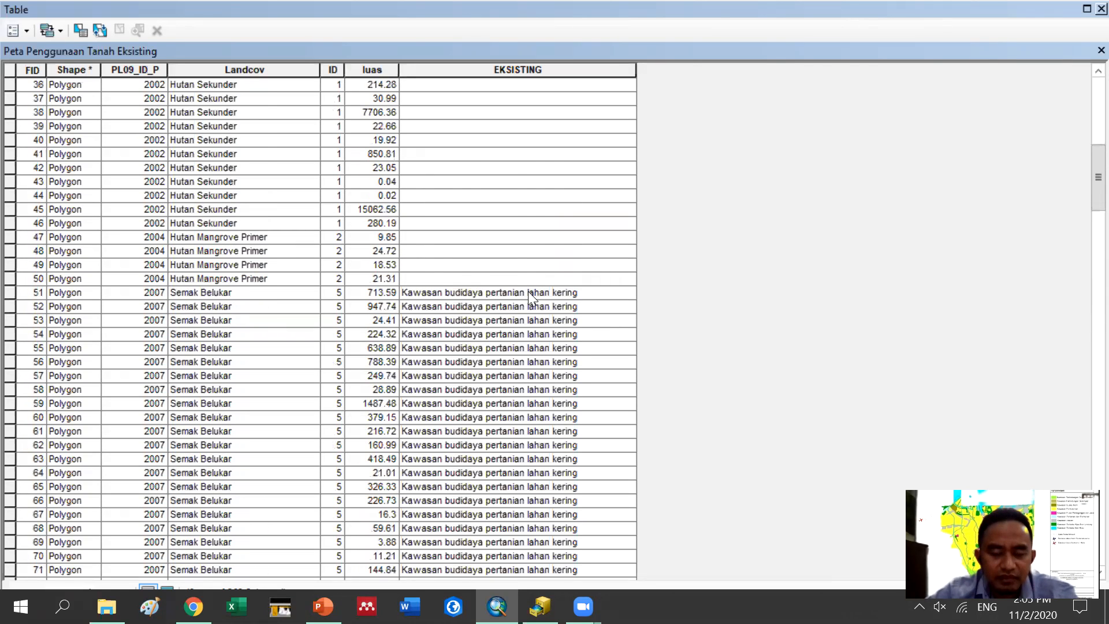
pyautogui.scroll(-20, 531, 298)
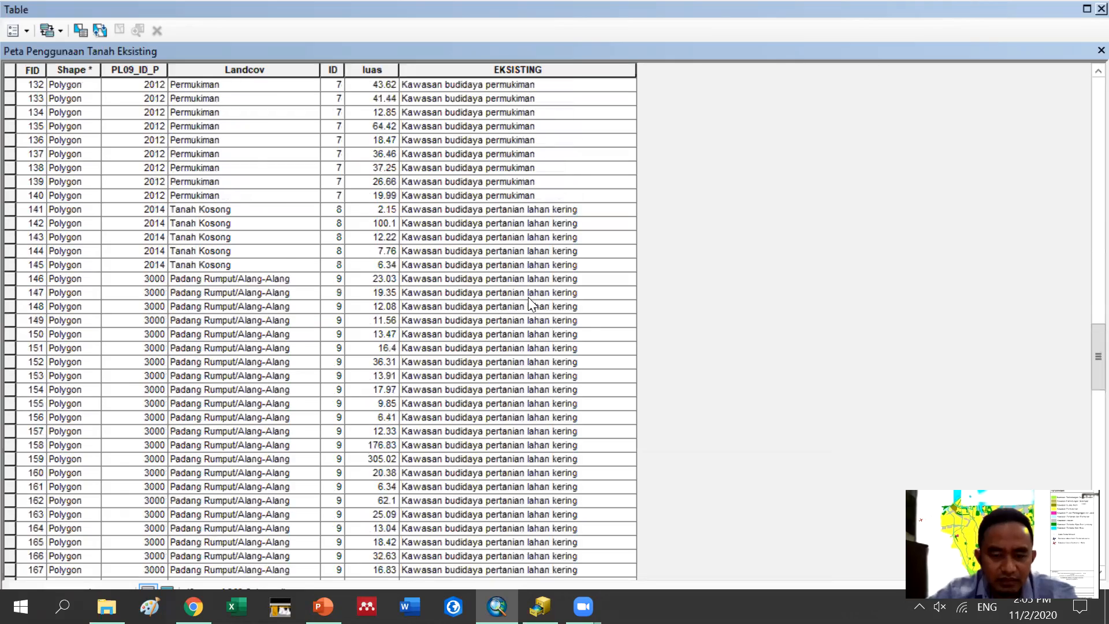
pyautogui.scroll(-20, 528, 298)
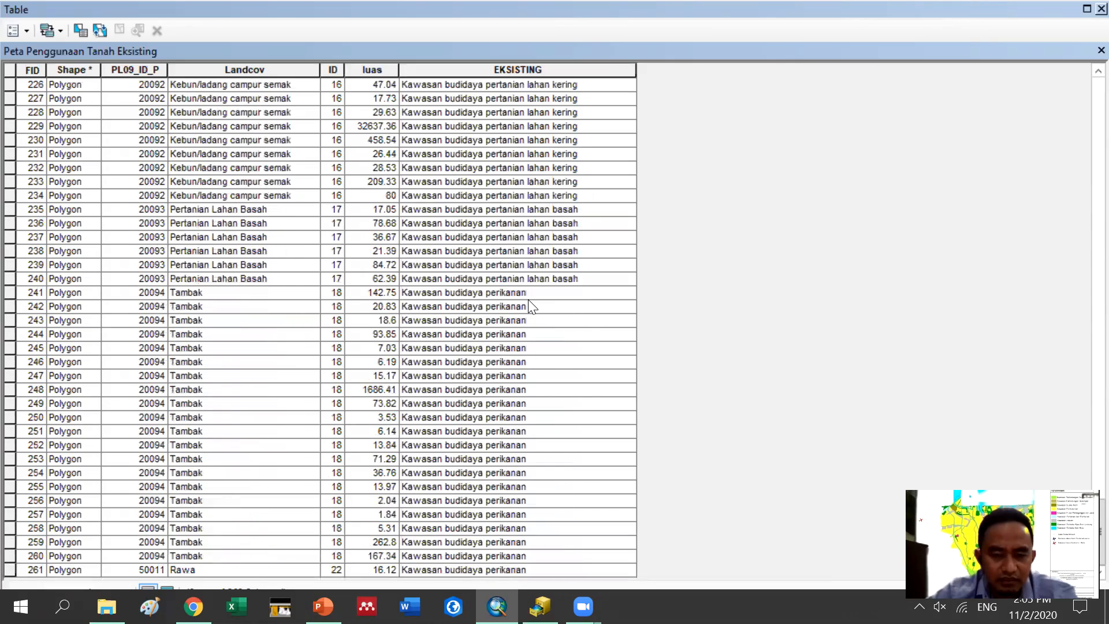
pyautogui.scroll(20, 528, 306)
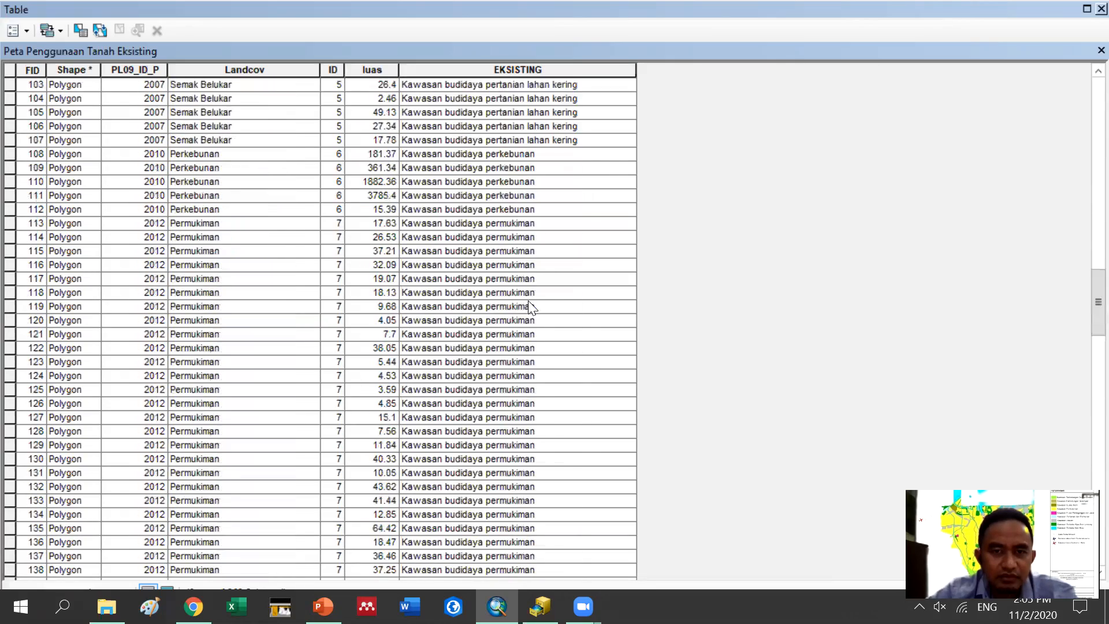
pyautogui.scroll(20, 520, 306)
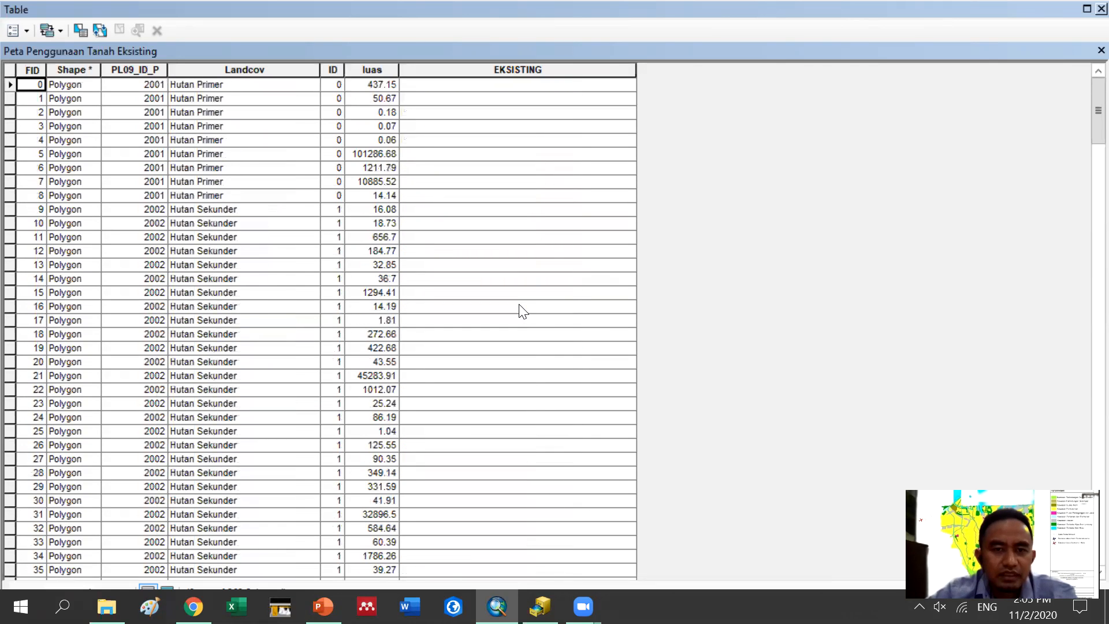
pyautogui.scroll(-14, 506, 262)
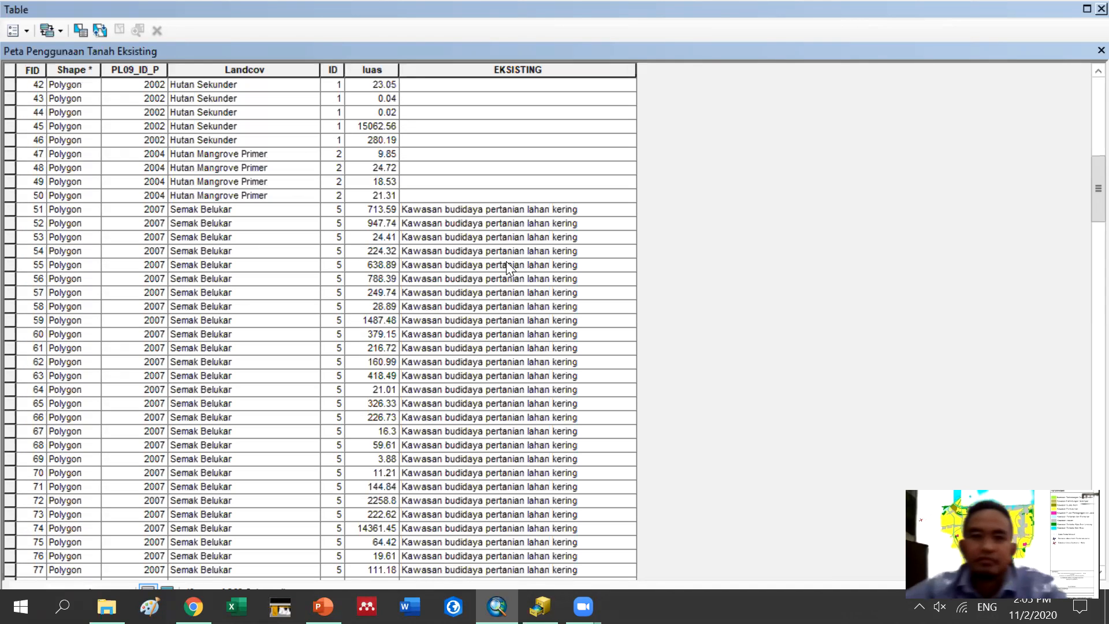
pyautogui.scroll(14, 505, 258)
pyautogui.click(529, 70)
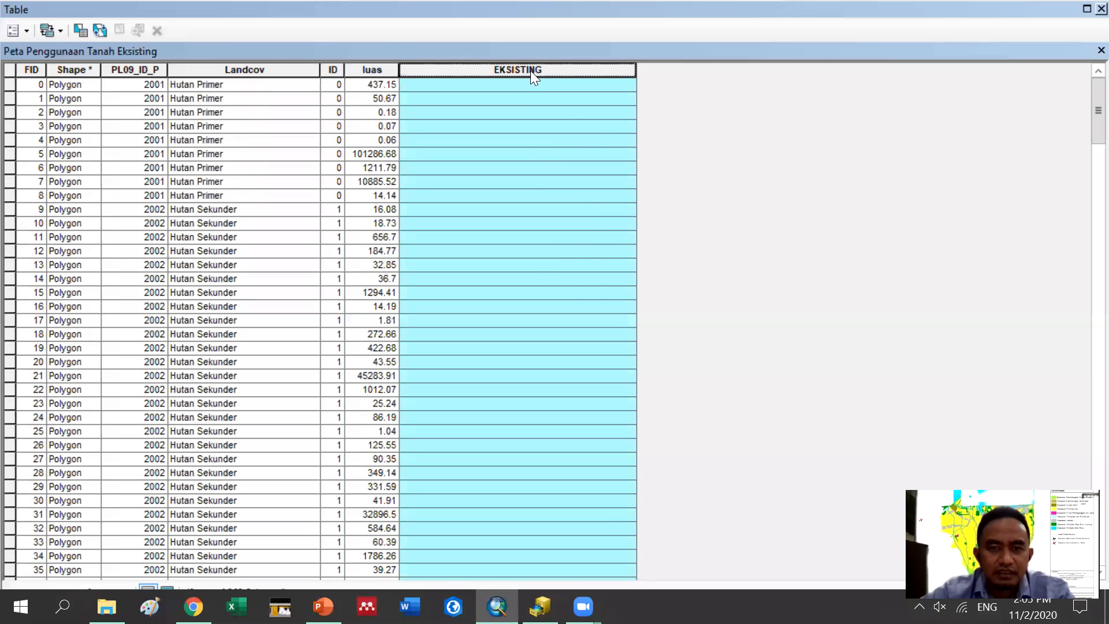
pyautogui.rightClick(531, 71)
pyautogui.click(595, 184)
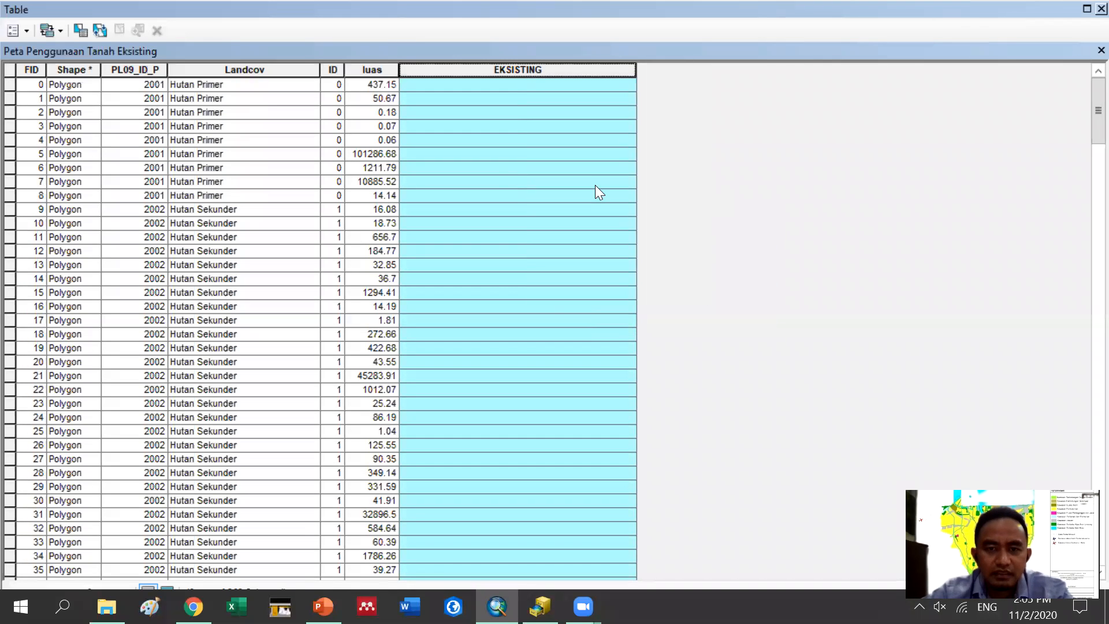
pyautogui.click(515, 335)
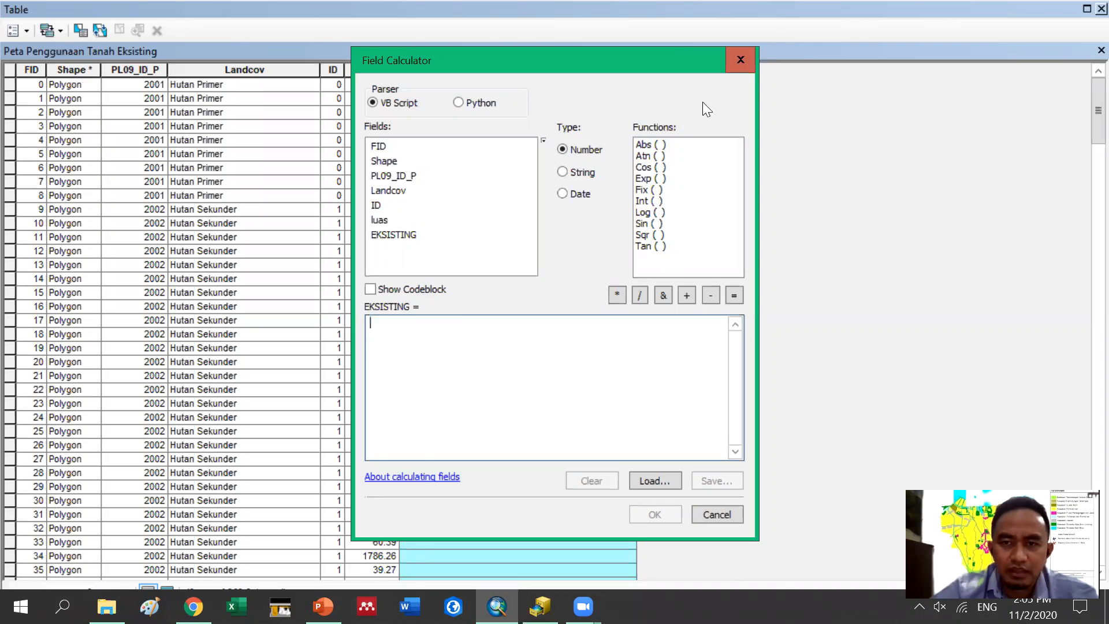
pyautogui.click(741, 60)
# Calculate the EKSISTING field as "Hutan Lindung" with the Field Calculator for all land use records, and close the attribute table
pyautogui.scroll(-11, 557, 285)
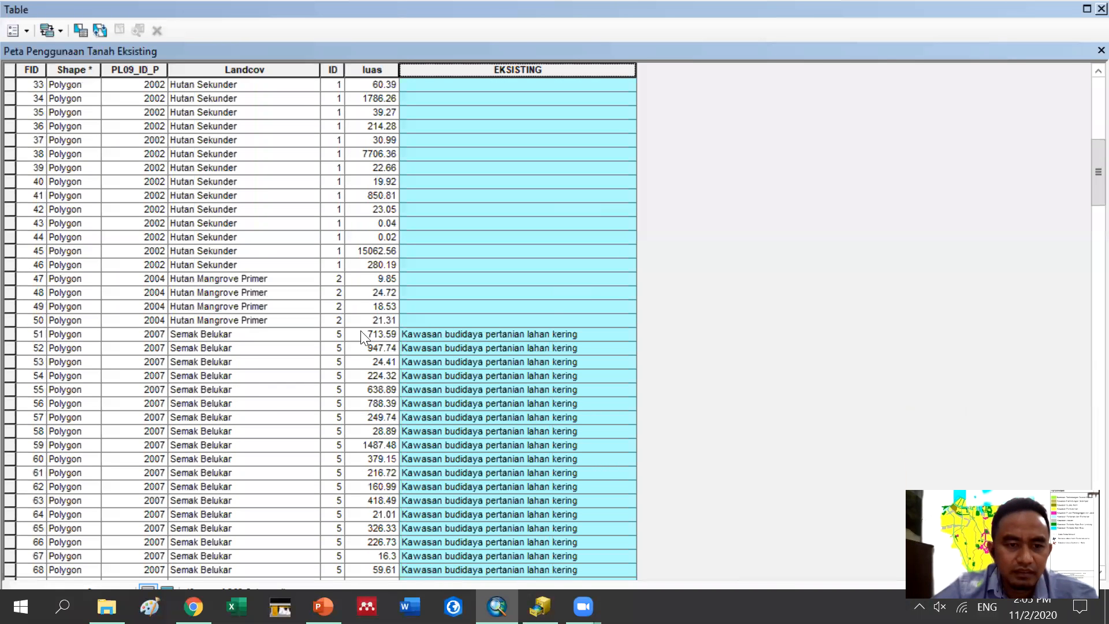
pyautogui.scroll(-20, 463, 361)
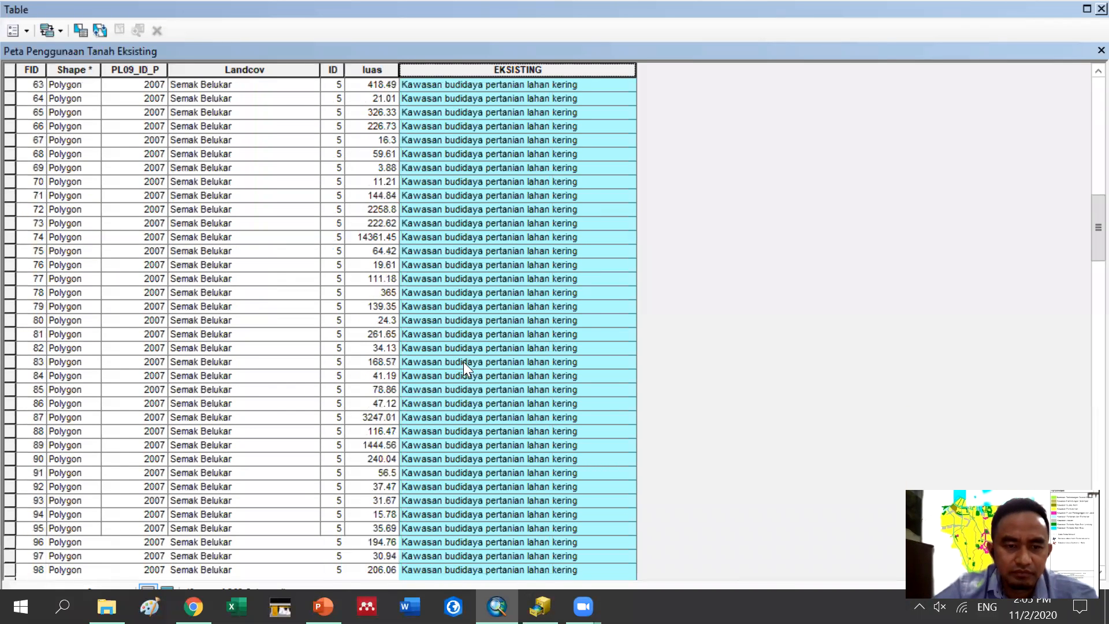
pyautogui.scroll(-20, 463, 362)
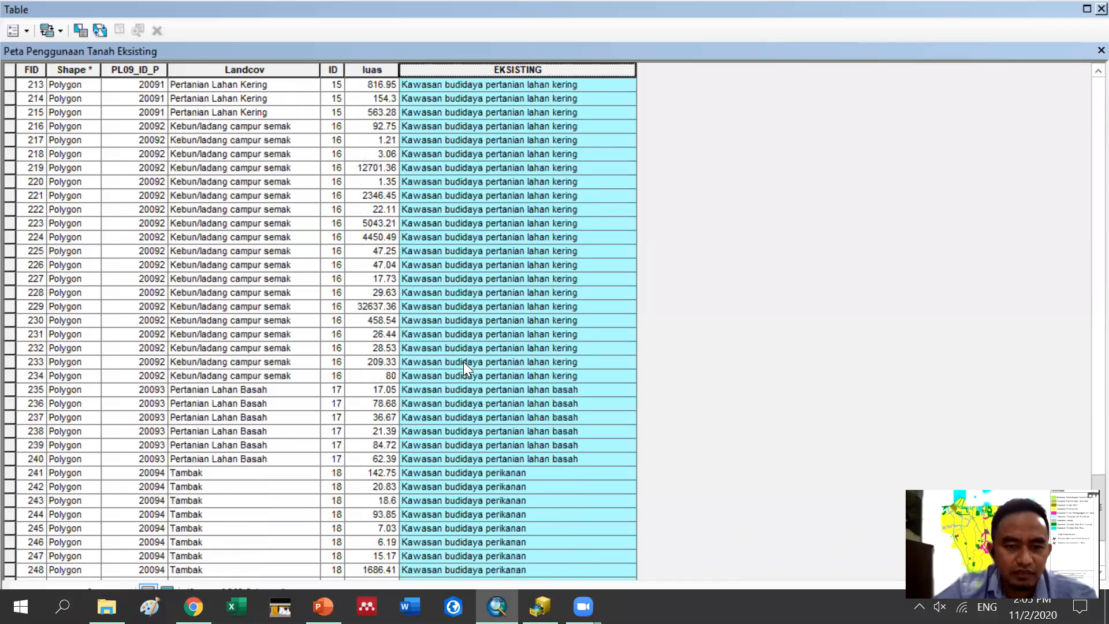
pyautogui.scroll(20, 463, 362)
pyautogui.scroll(20, 463, 363)
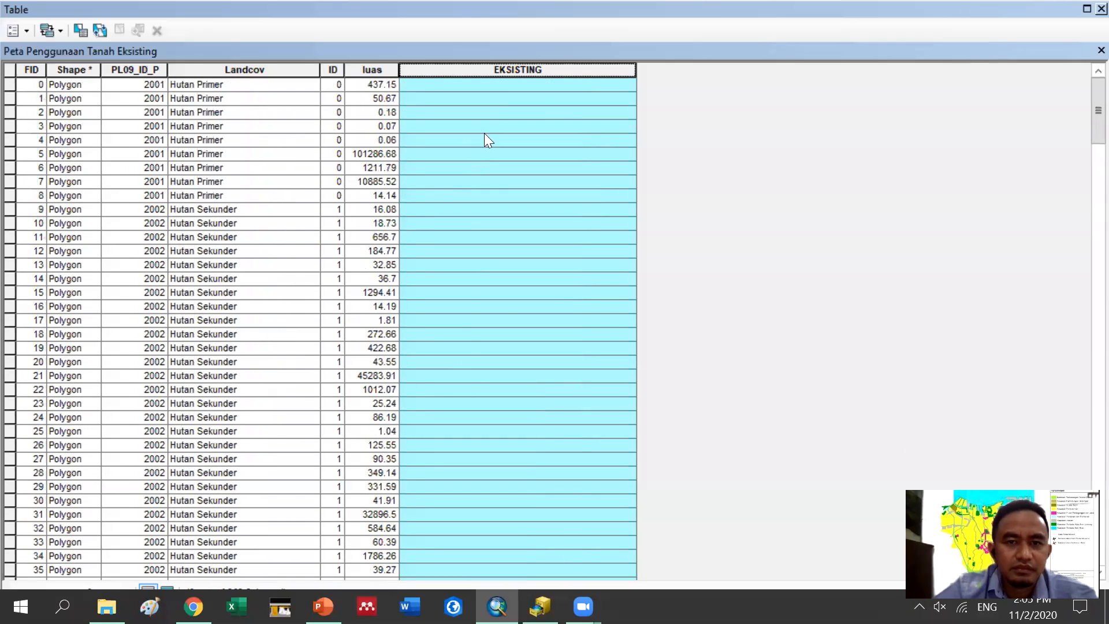
pyautogui.rightClick(503, 69)
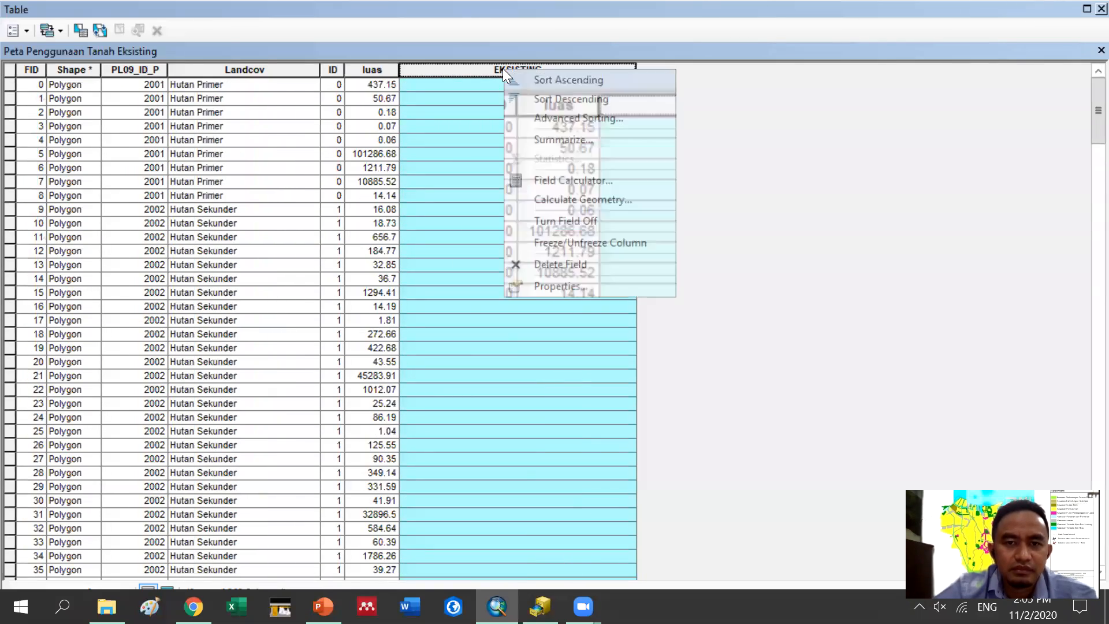
pyautogui.click(550, 181)
pyautogui.click(508, 340)
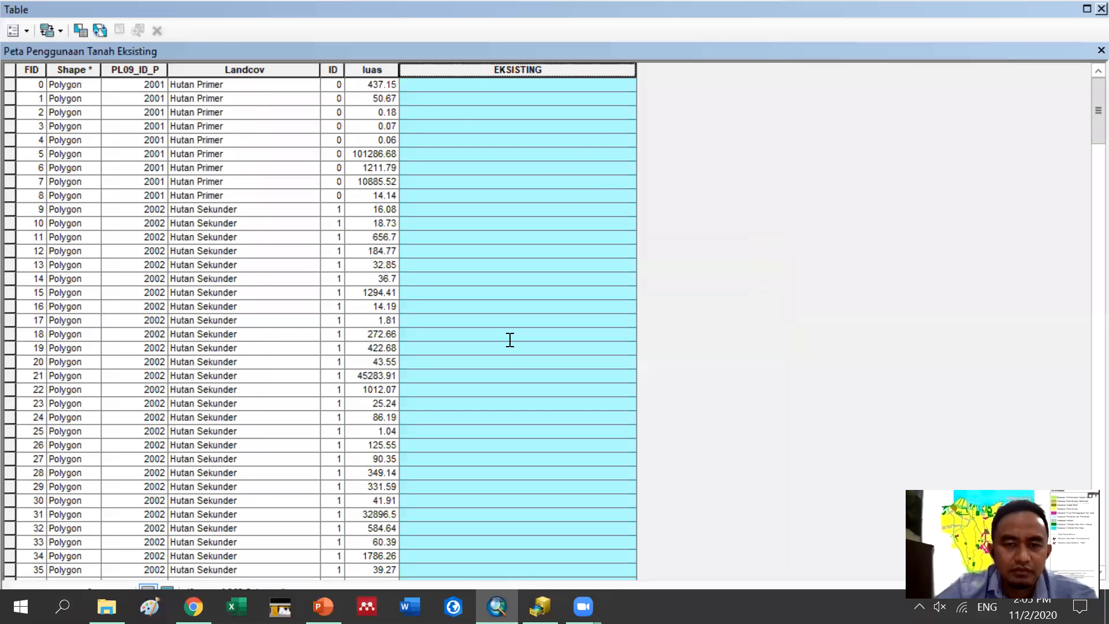
pyautogui.click(437, 335)
pyautogui.write('"')
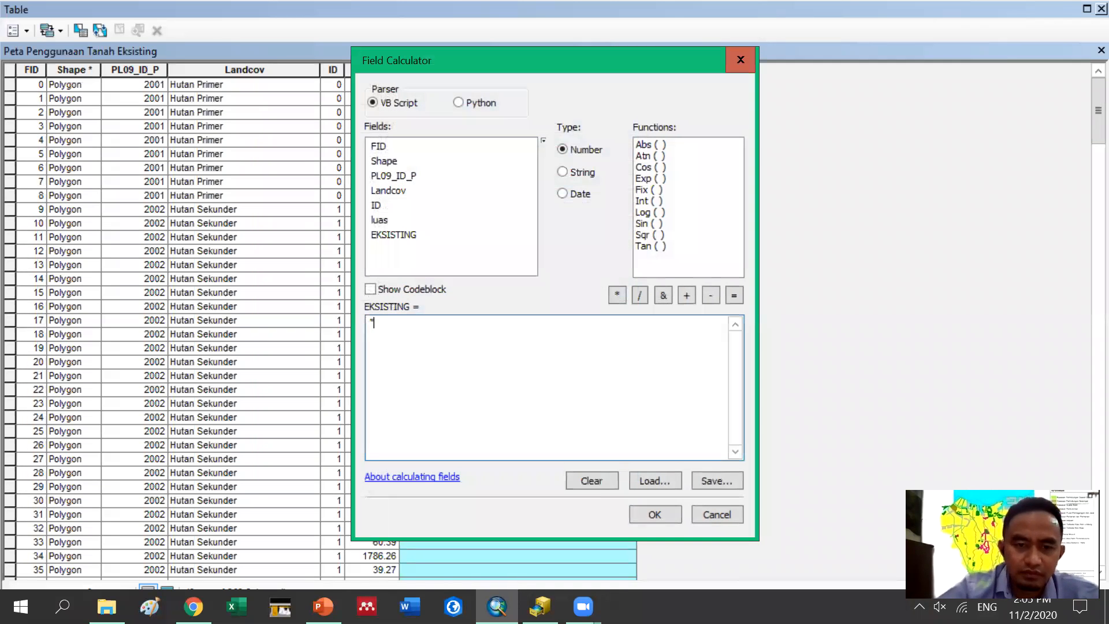
pyautogui.write('Hutan Li')
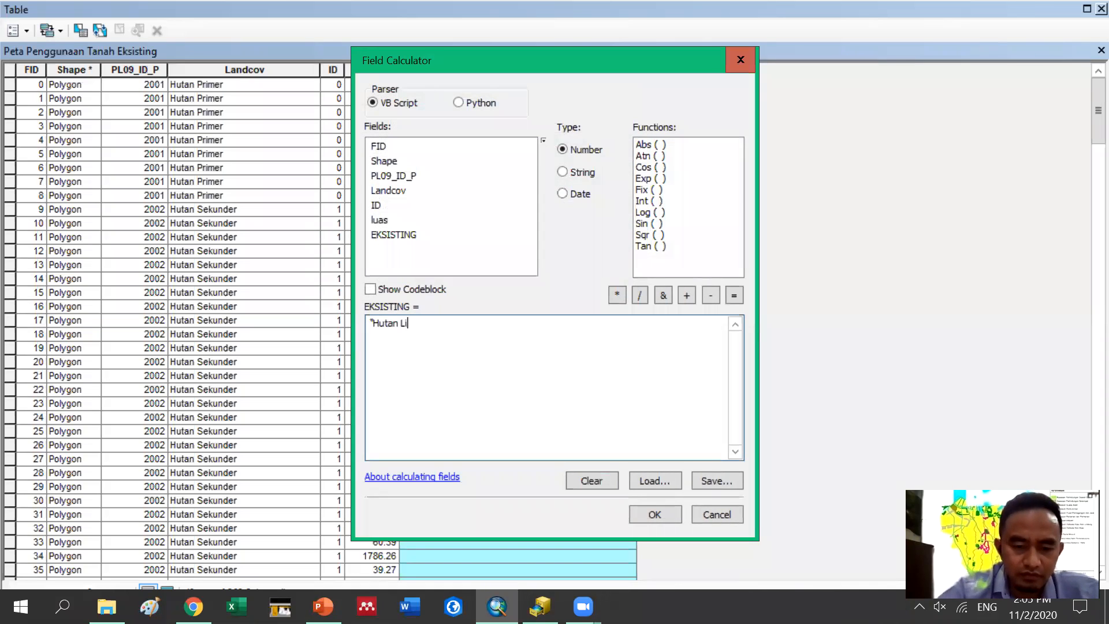
pyautogui.write('ndung"')
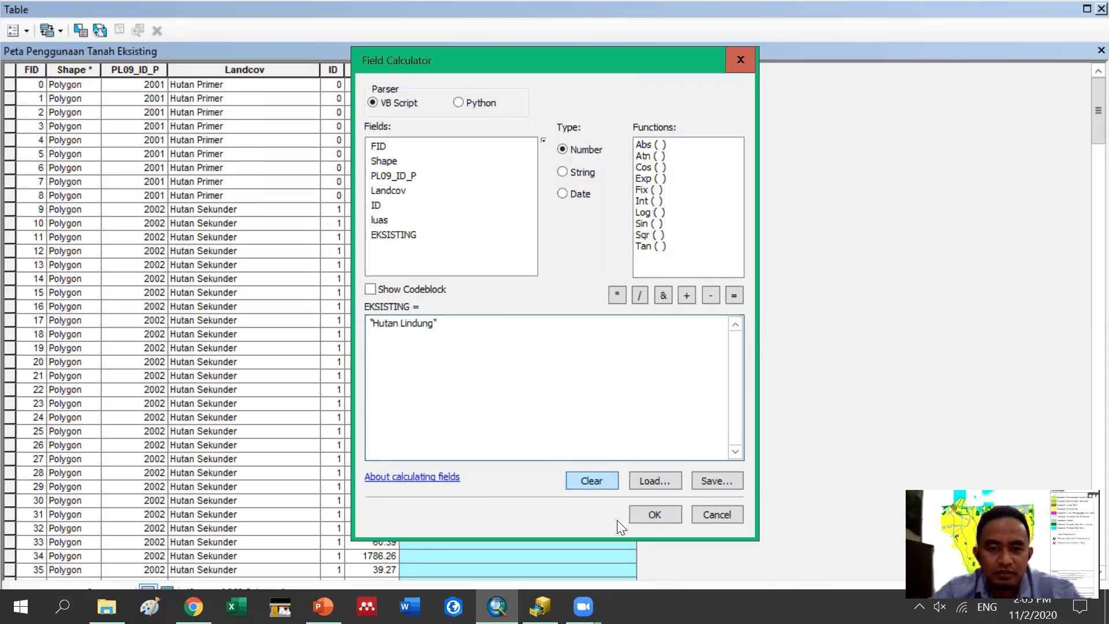
pyautogui.click(647, 518)
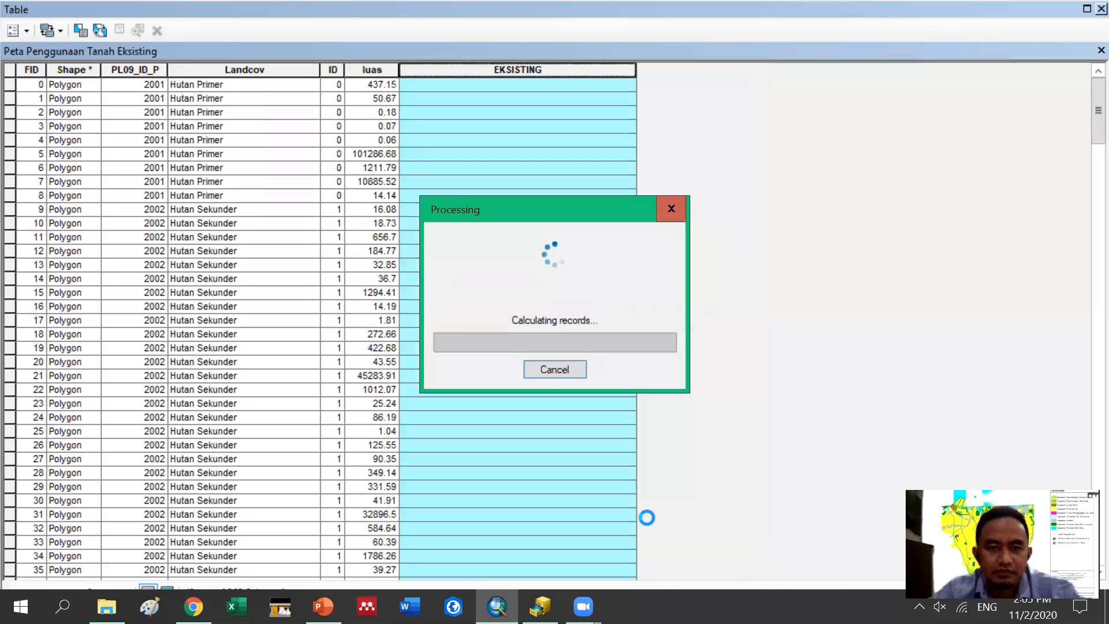
pyautogui.scroll(-20, 533, 419)
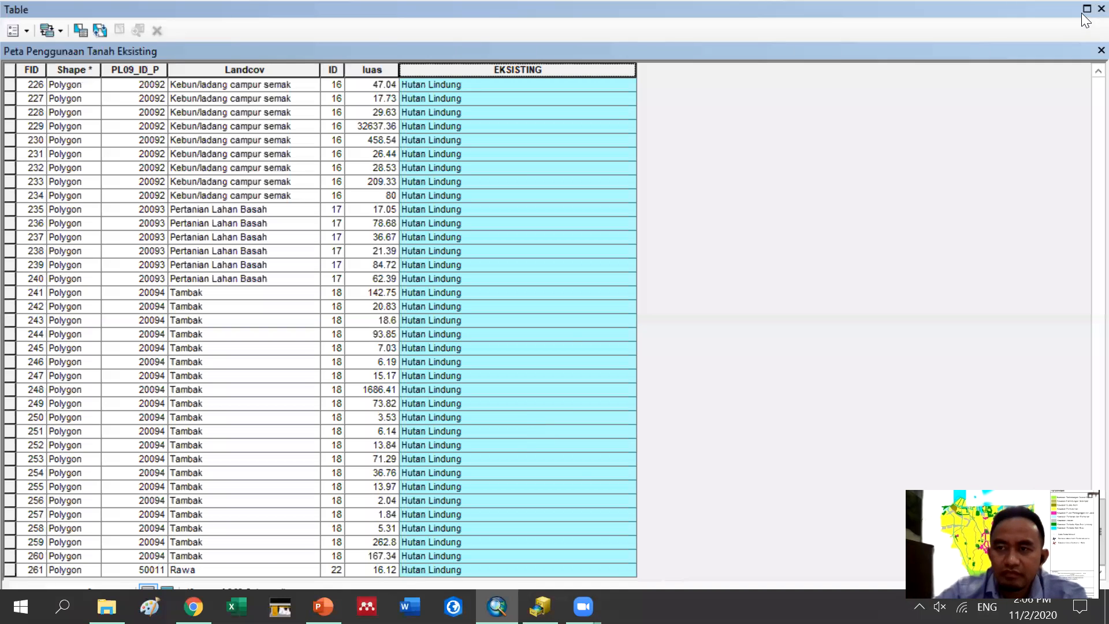
pyautogui.click(1101, 9)
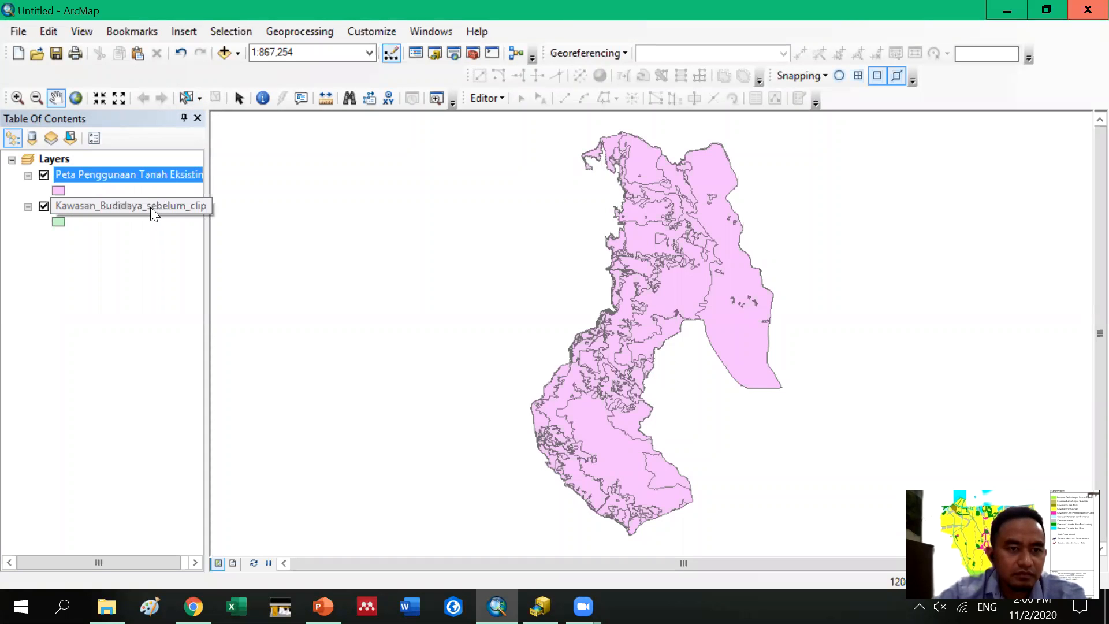
# Start the Clip tool with Peta Penggunaan Tanah Eksisting as input features and Kawasan_Budidaya_sebelum_clip as clip features
pyautogui.click(287, 36)
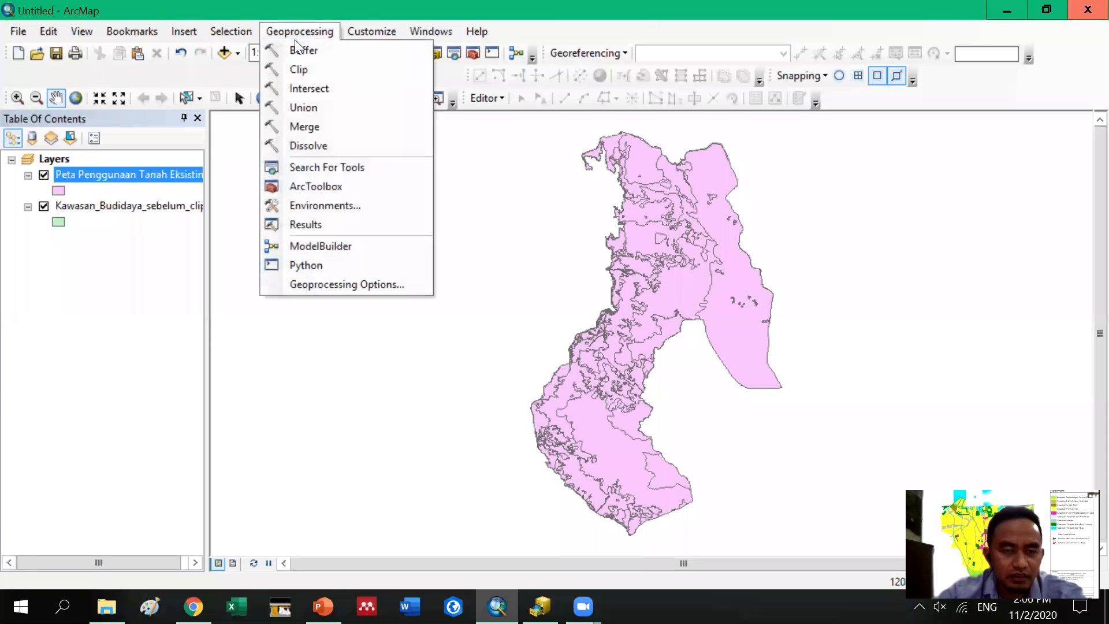
pyautogui.click(312, 86)
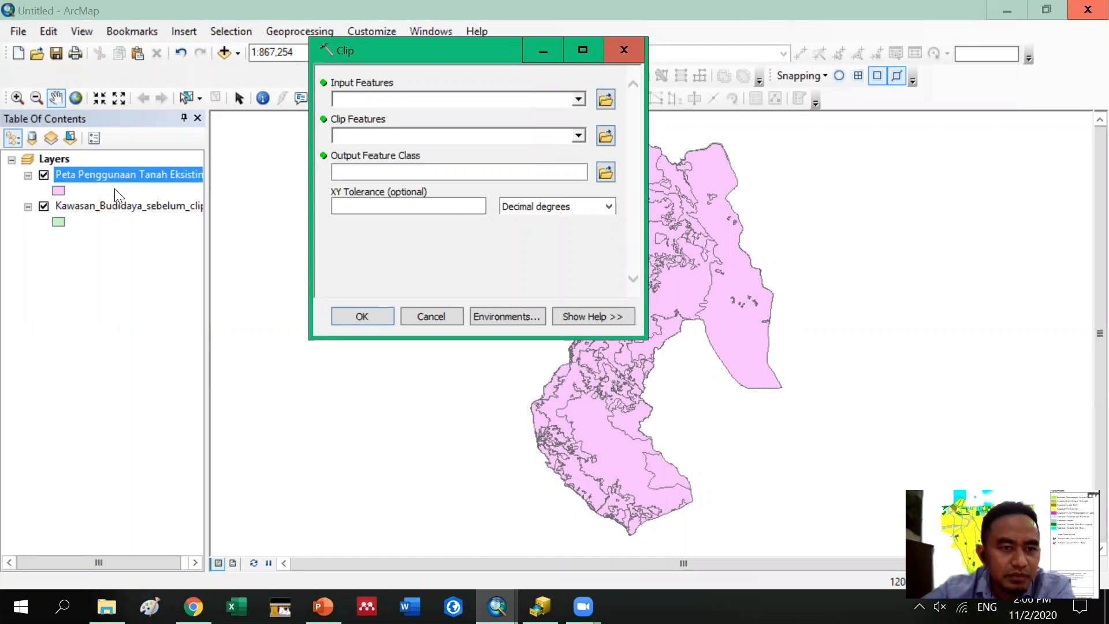
pyautogui.click(135, 174)
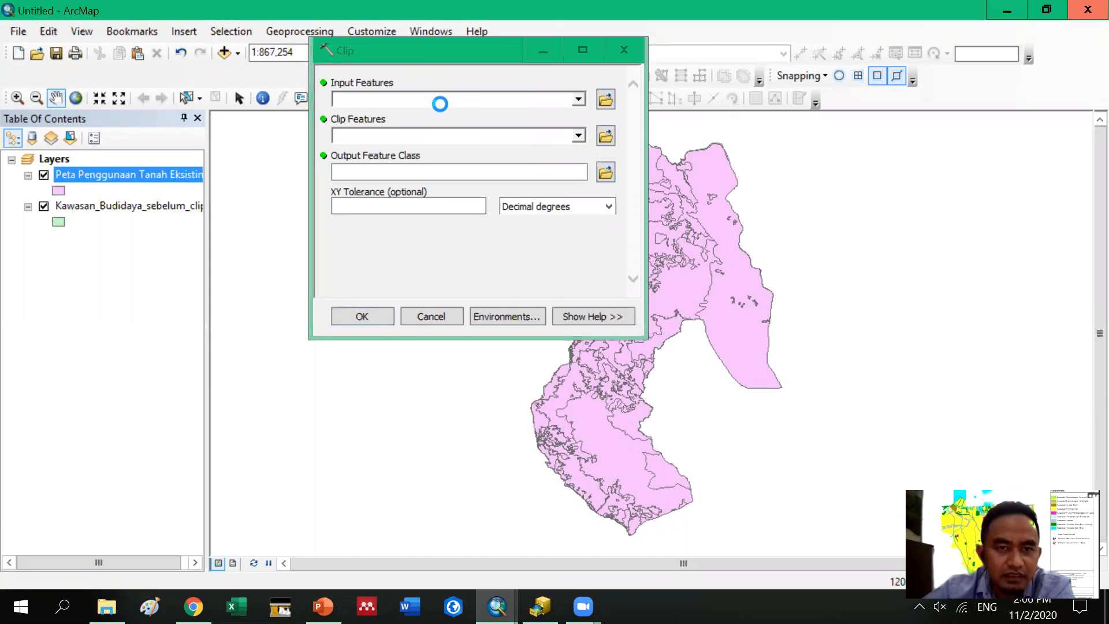
pyautogui.moveTo(442, 105); pyautogui.dragTo(442, 105)
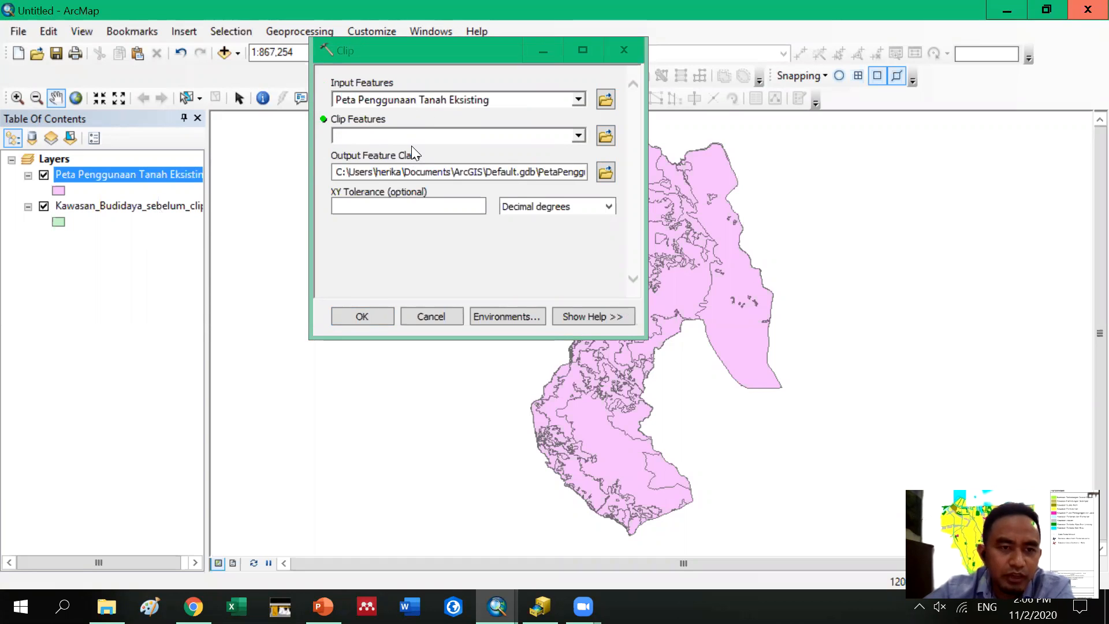
pyautogui.moveTo(103, 207); pyautogui.dragTo(380, 136)
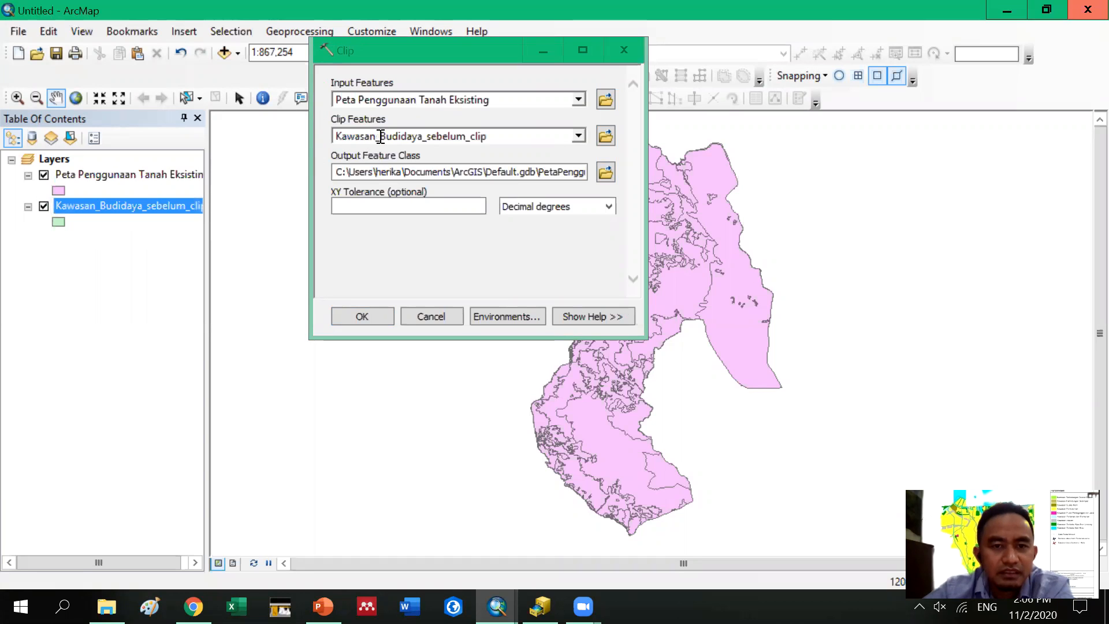
# Save the clip output as "Clip penggunaan tanah dan budidaya" in the Trash folder under HASIL and run the Clip tool
pyautogui.click(605, 172)
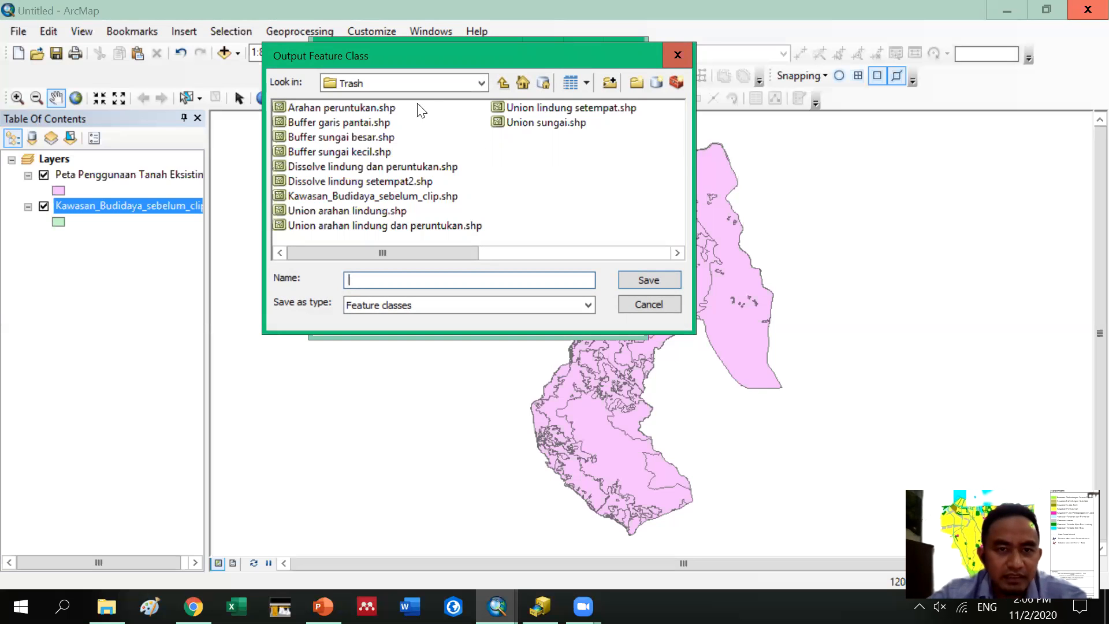
pyautogui.click(417, 82)
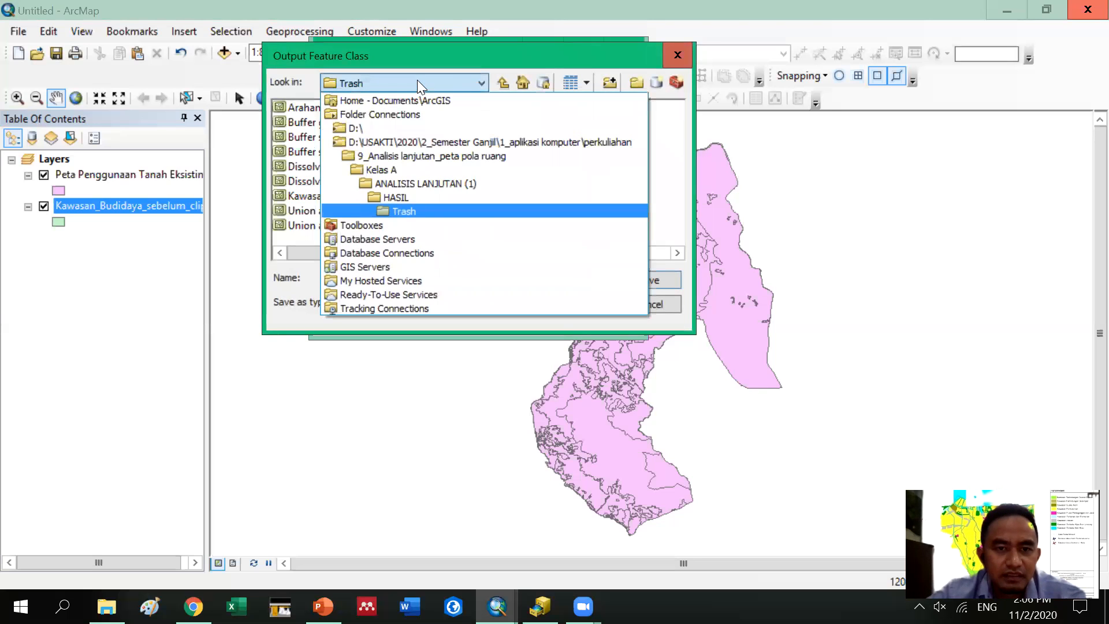
pyautogui.click(435, 211)
pyautogui.click(405, 281)
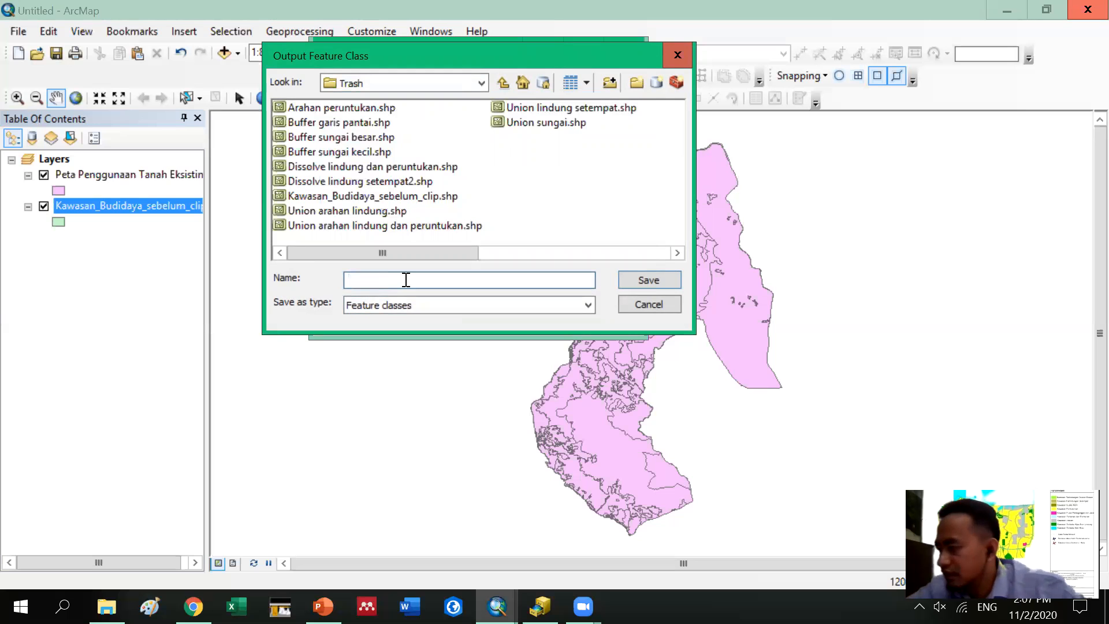
pyautogui.write('C')
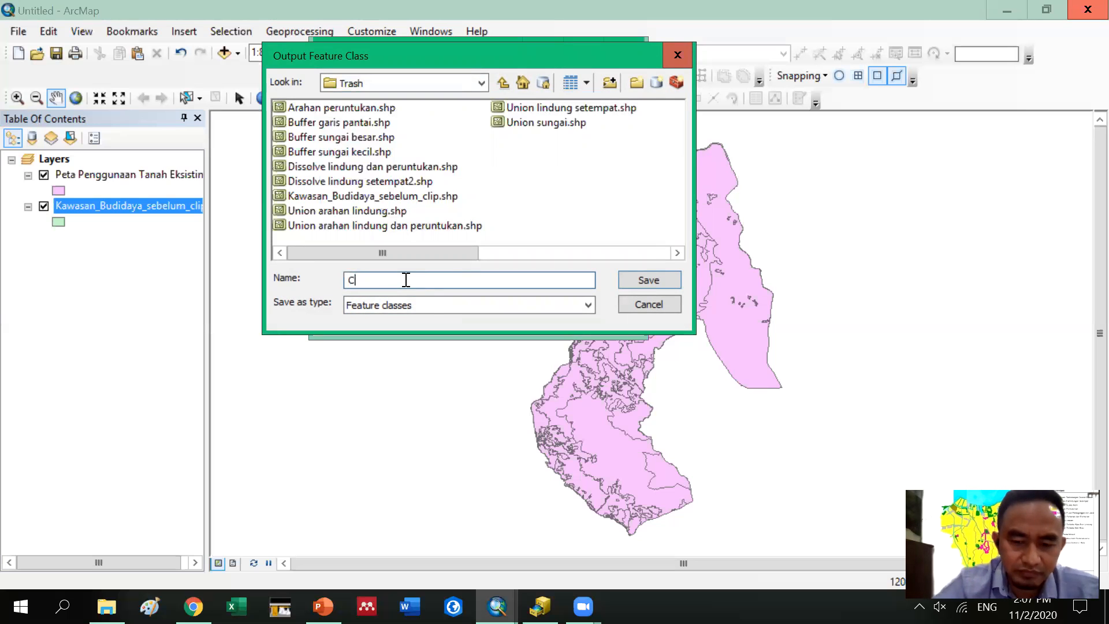
pyautogui.write('lip penggunaan ')
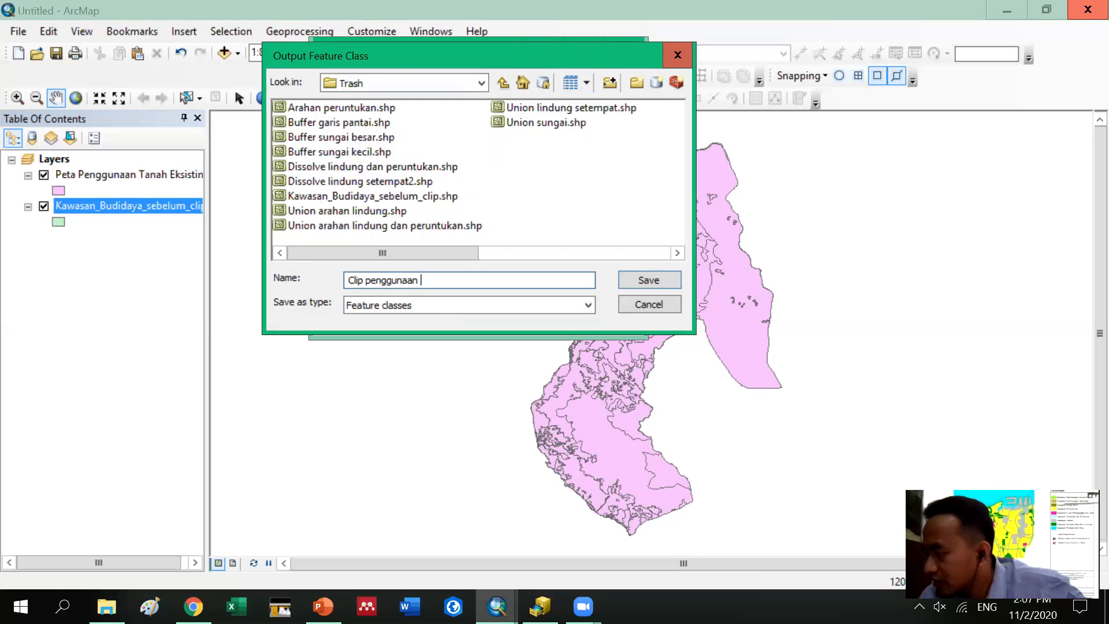
pyautogui.write('tanah')
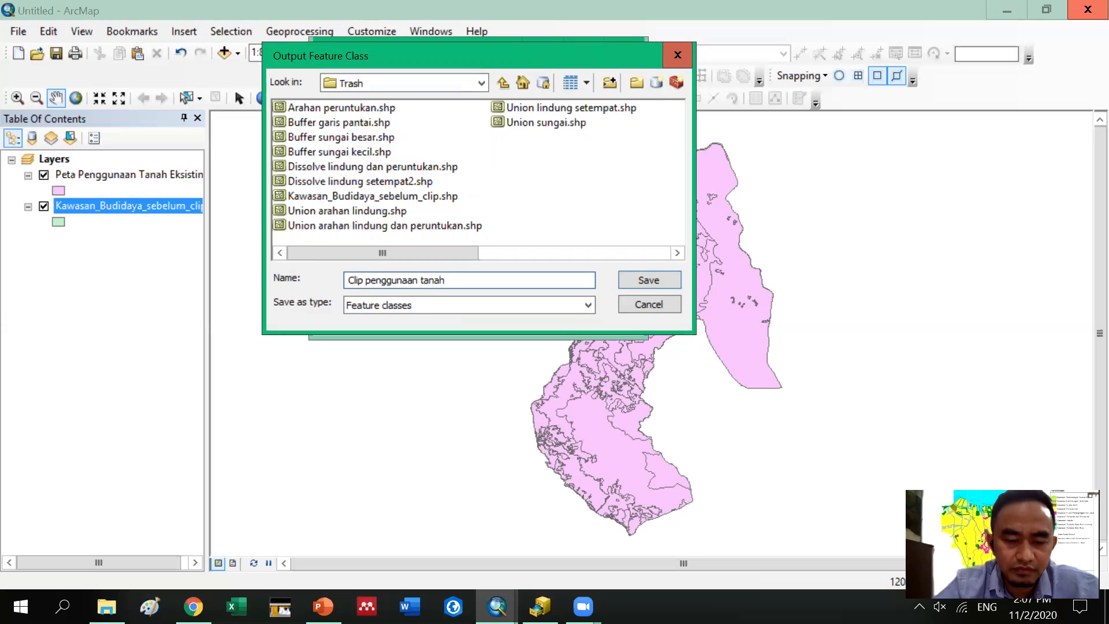
pyautogui.write(' dan budi')
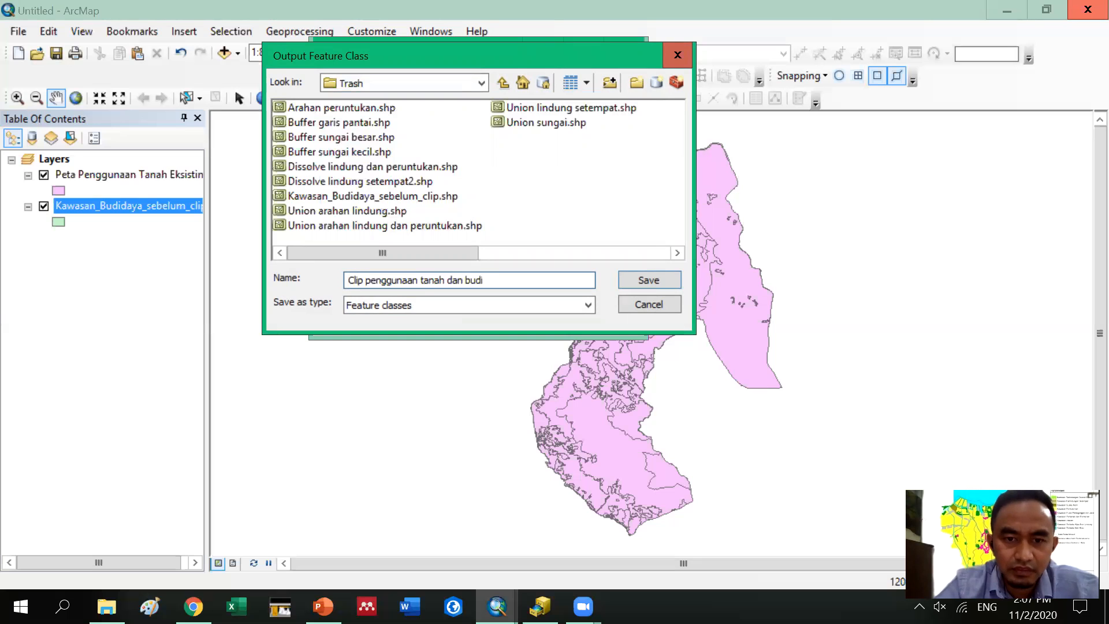
pyautogui.write('daya')
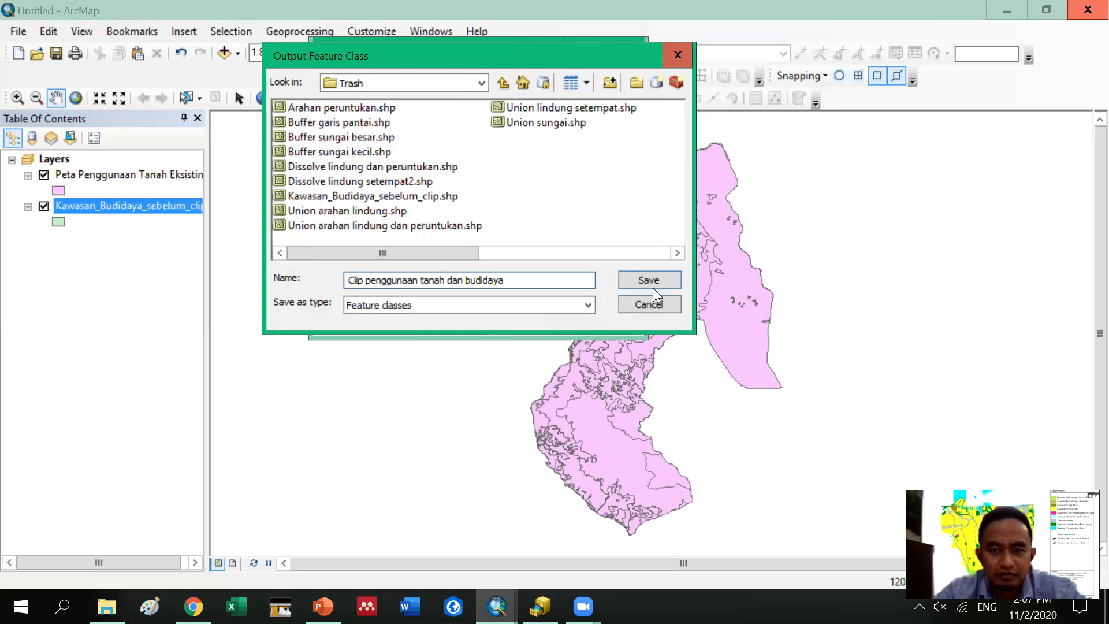
pyautogui.click(585, 306)
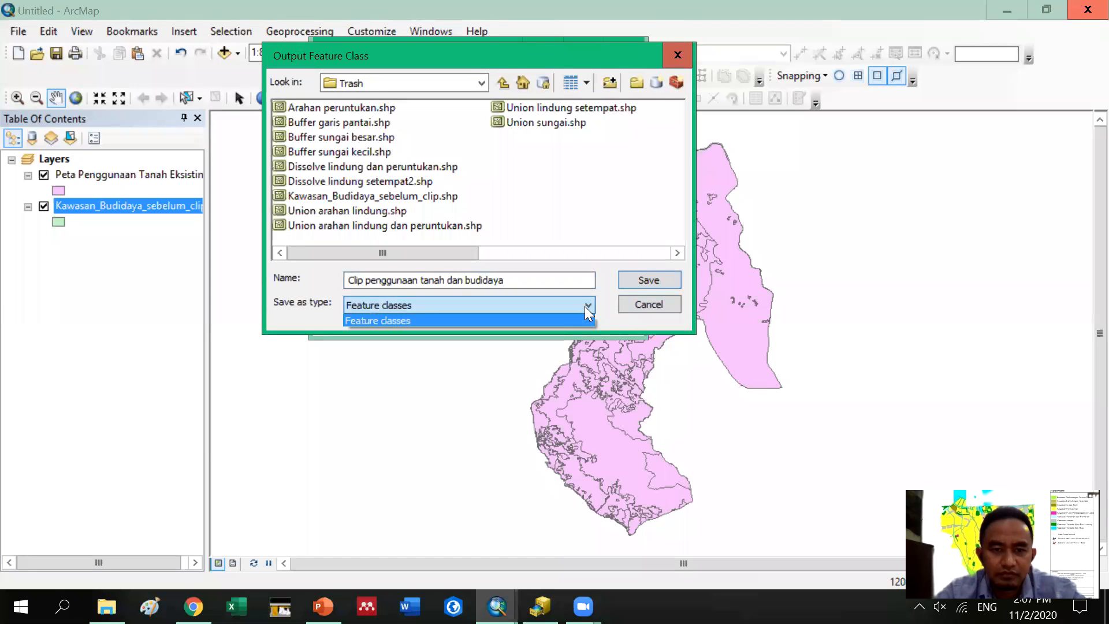
pyautogui.click(584, 307)
pyautogui.click(646, 281)
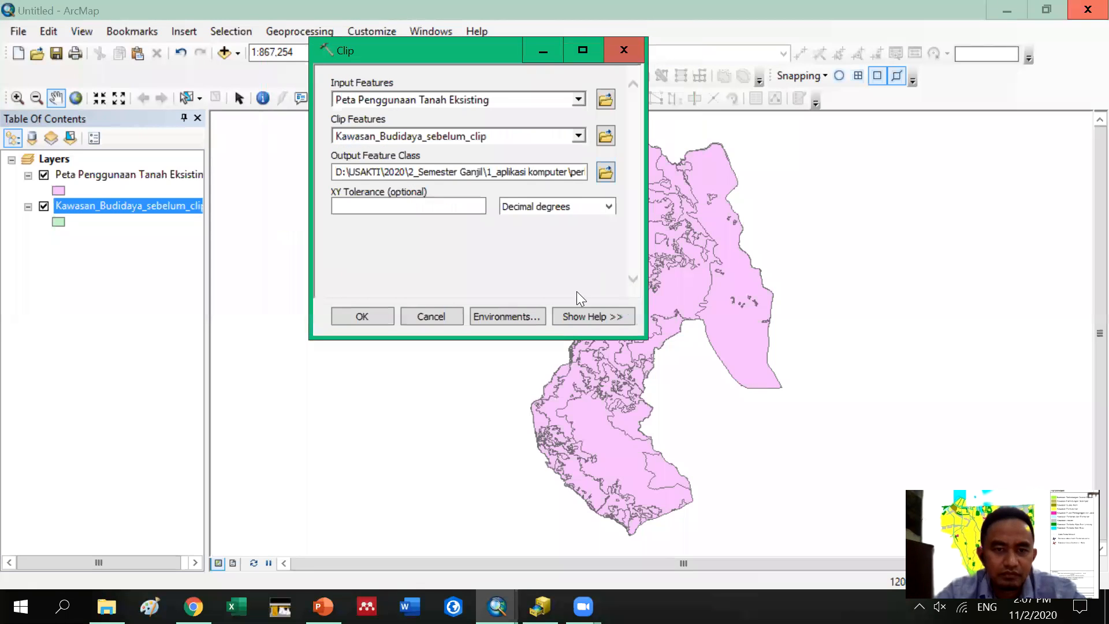
pyautogui.click(380, 317)
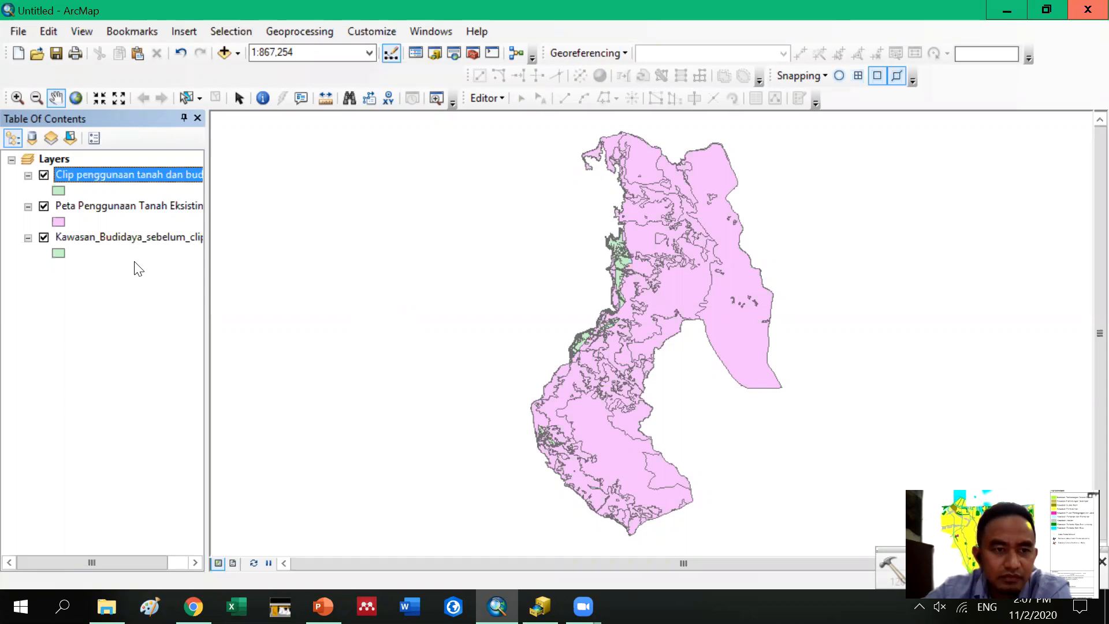
# Hide the Kawasan_Budidaya_sebelum_clip and Peta Penggunaan Tanah Eksisting layers, leaving the clipped land use layer displayed and selected
pyautogui.click(44, 237)
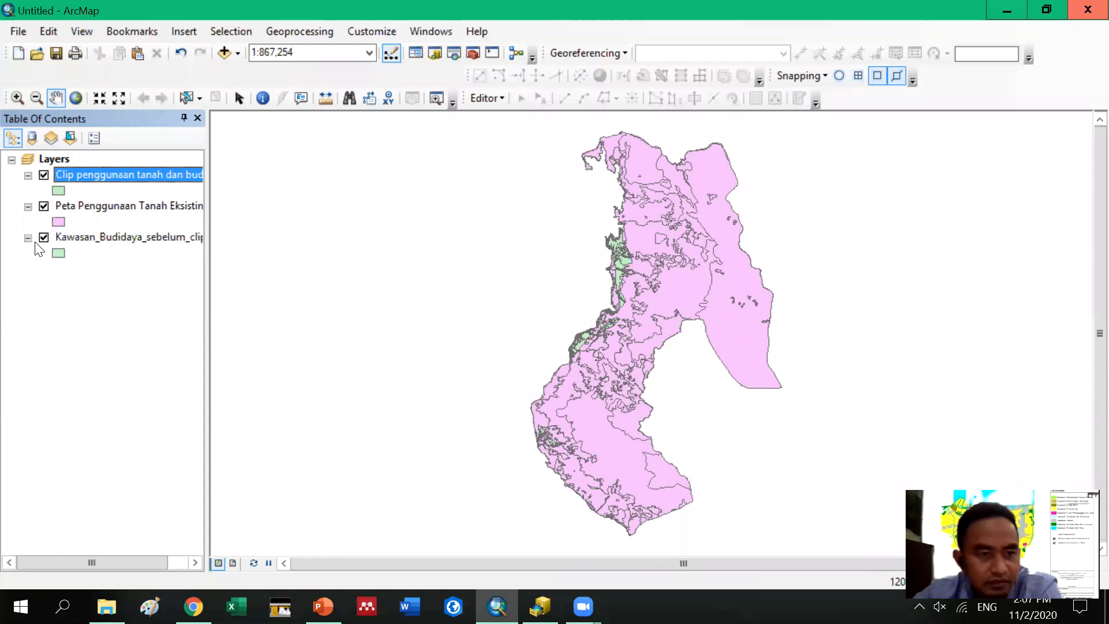
pyautogui.click(44, 206)
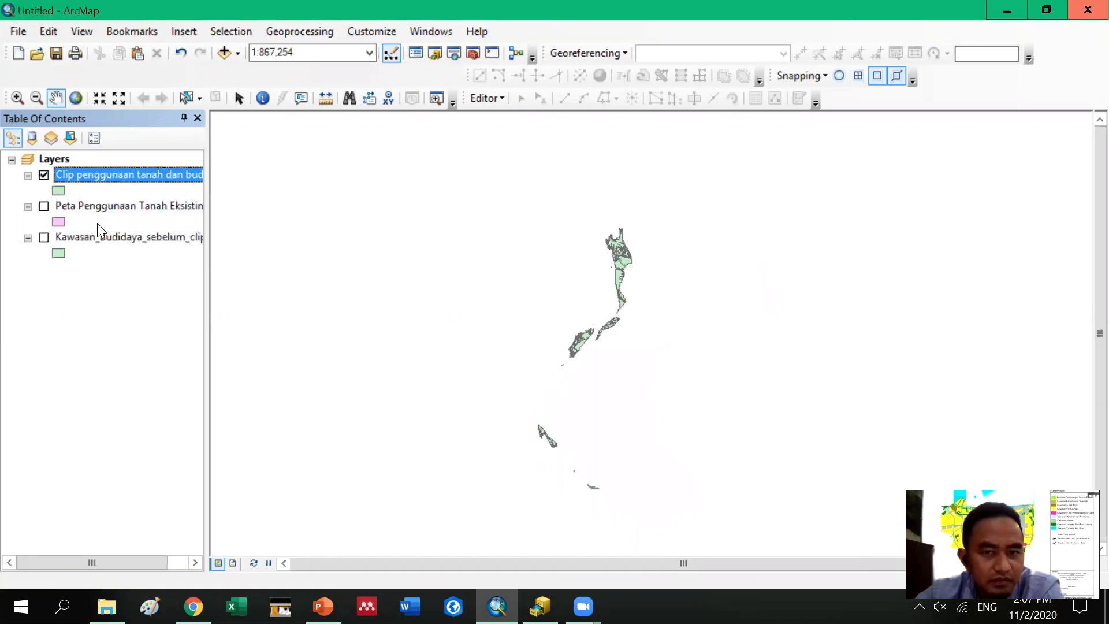
pyautogui.click(110, 177)
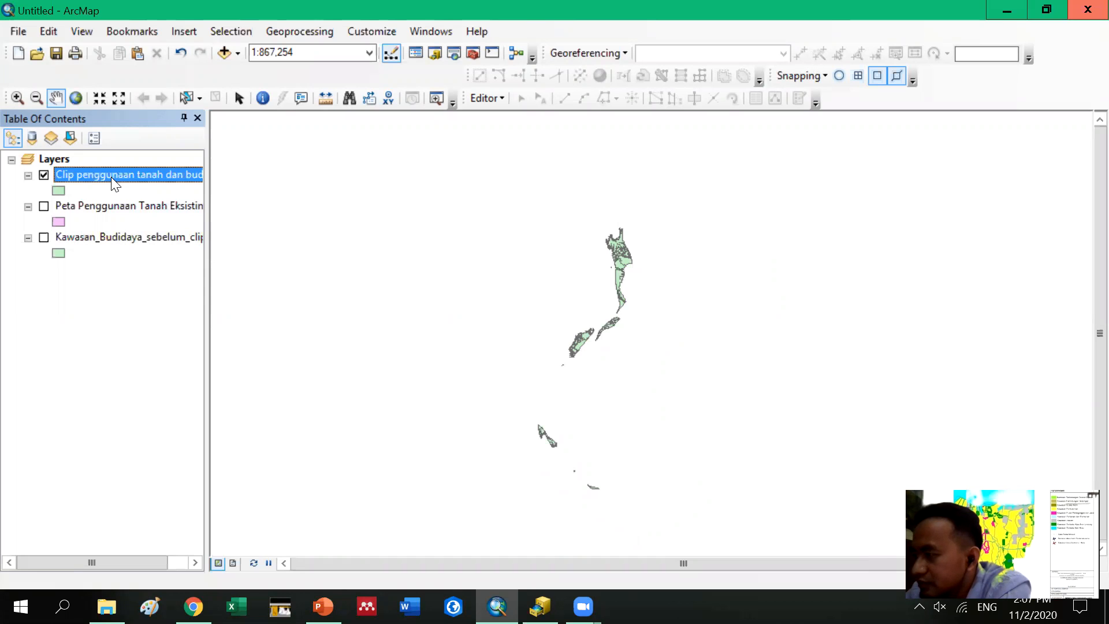
# Check the Landcov and EKSISTING values in the attribute table of the Clip penggunaan tanah dan budidaya layer, and close it
pyautogui.rightClick(111, 177)
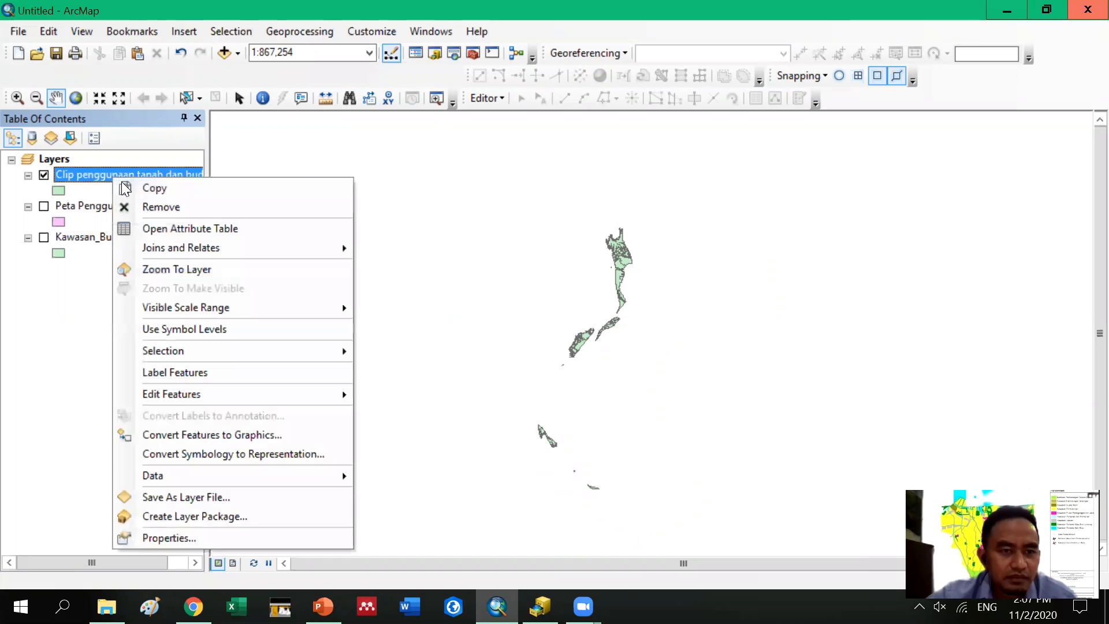
pyautogui.click(155, 227)
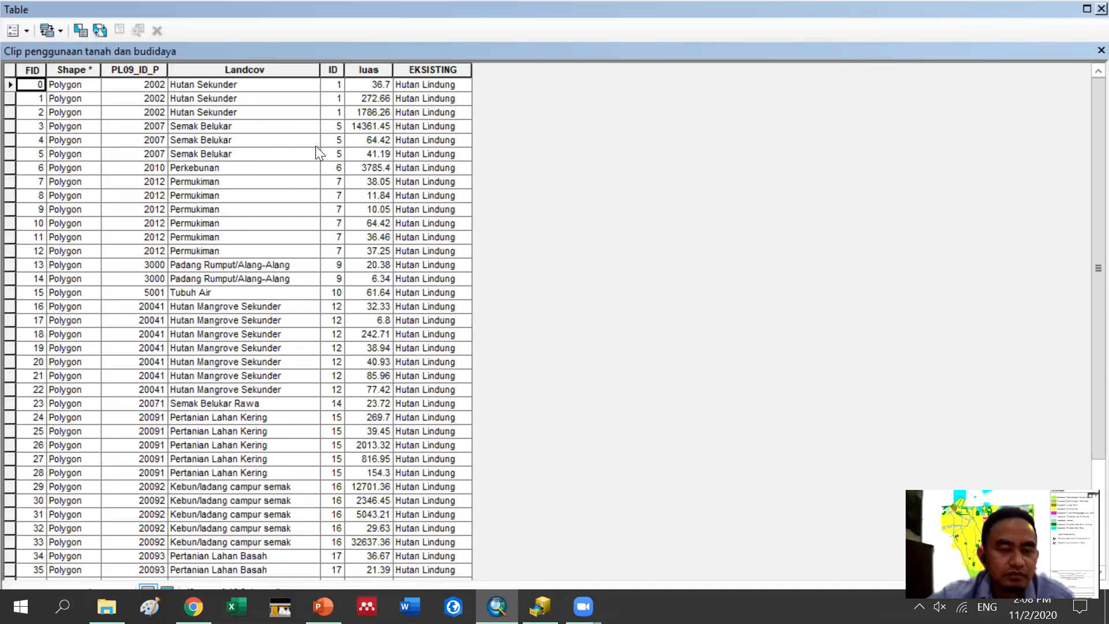
pyautogui.scroll(-3, 315, 146)
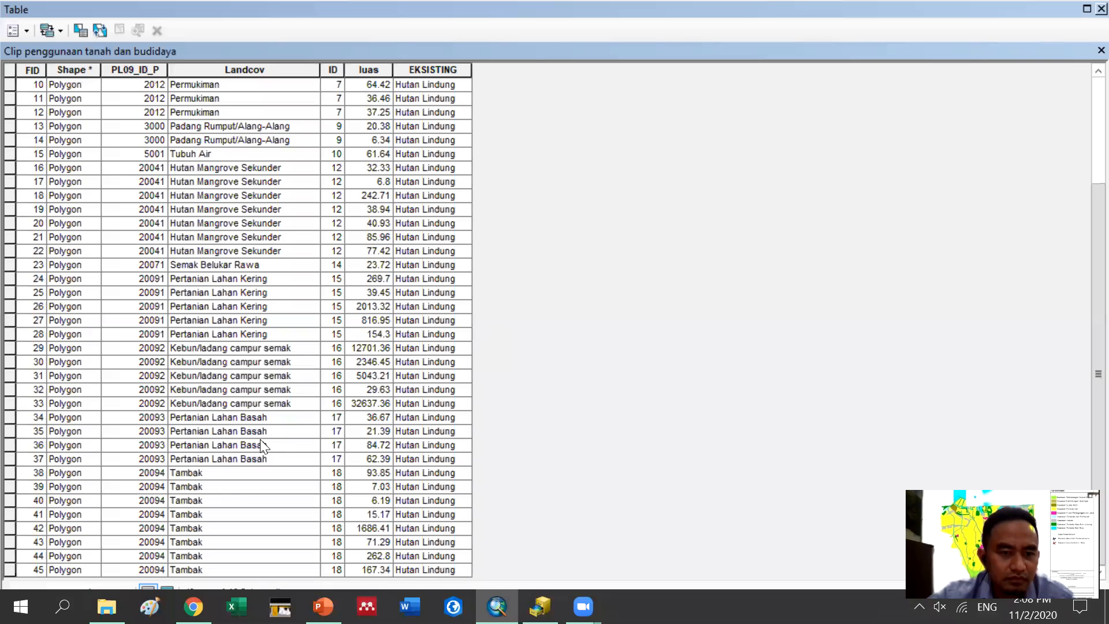
pyautogui.scroll(3, 260, 439)
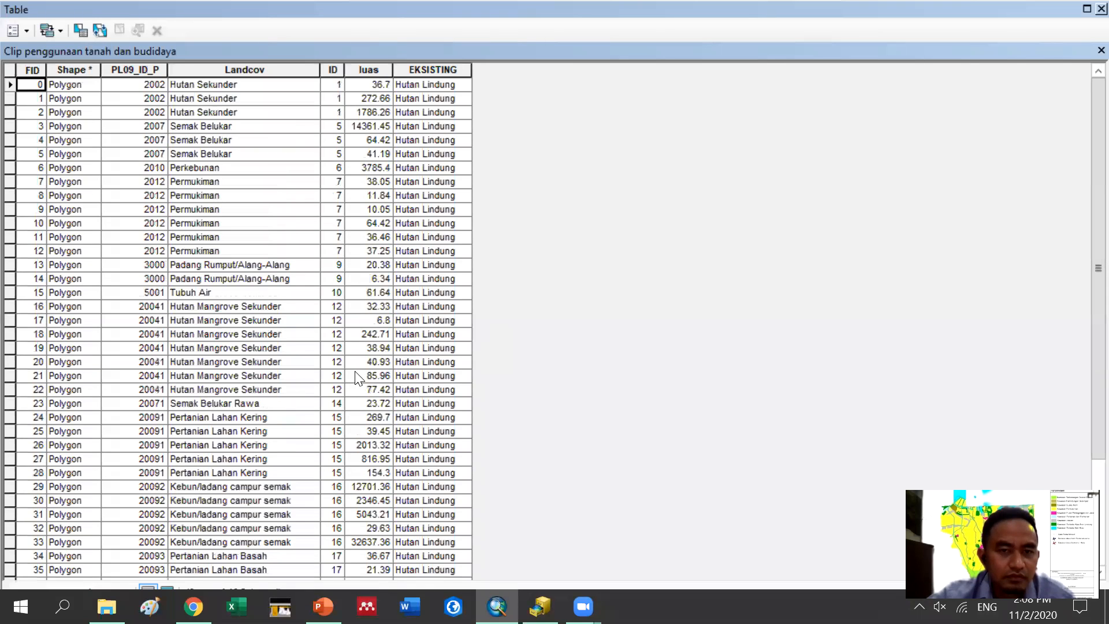
pyautogui.click(1084, 14)
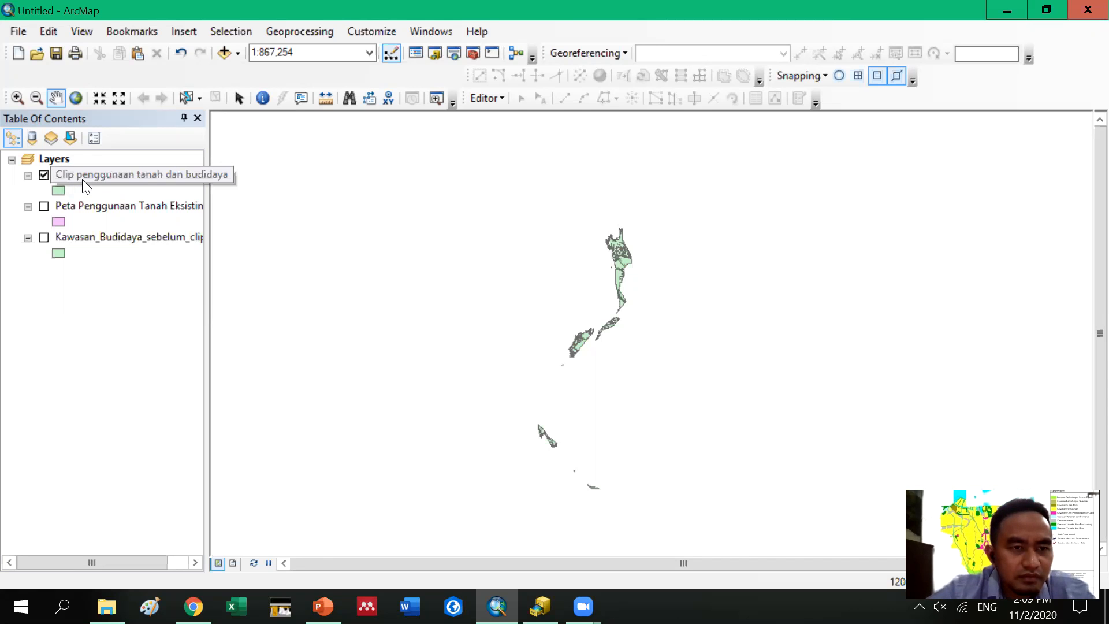
# Reopen the clipped layer's attribute table, go through its Landcov classes from first to last record, and close it
pyautogui.rightClick(82, 179)
pyautogui.click(123, 231)
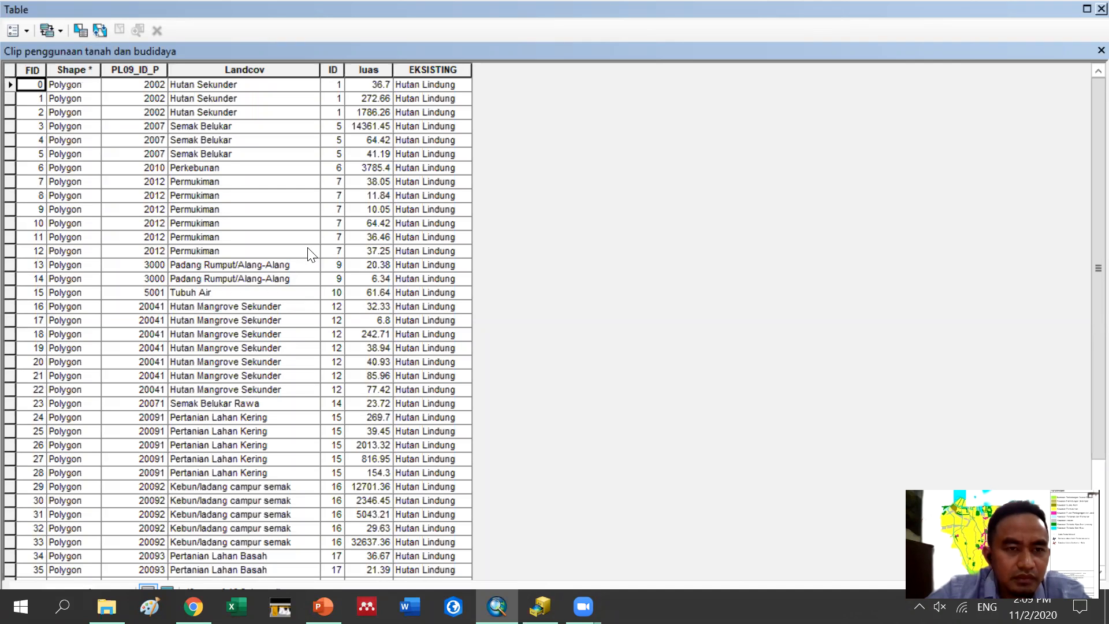
pyautogui.scroll(-3, 310, 255)
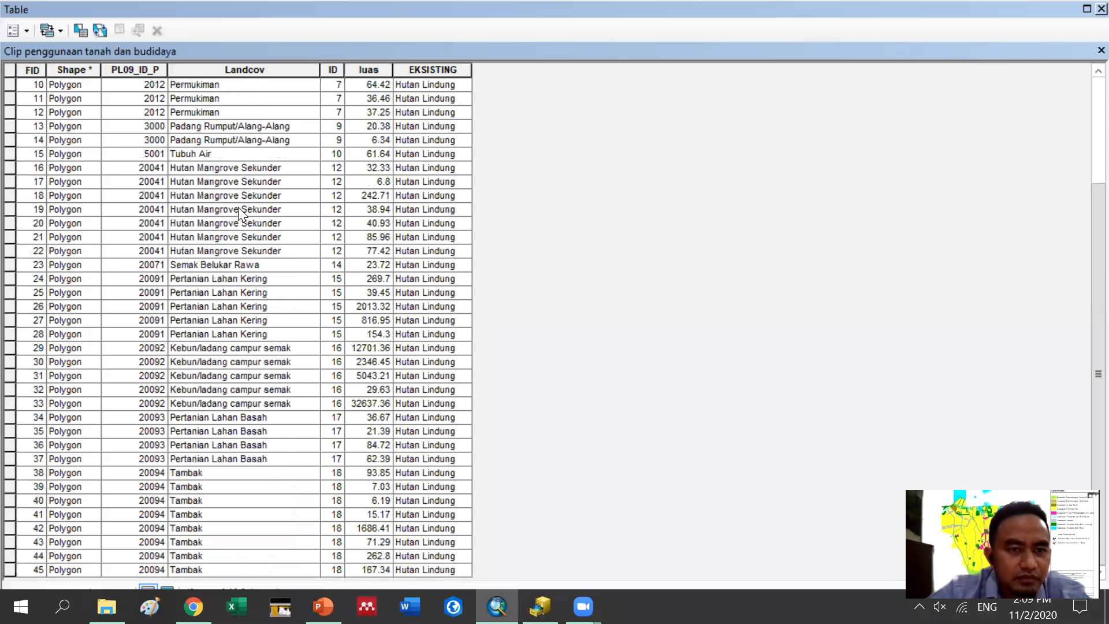
pyautogui.scroll(2, 239, 196)
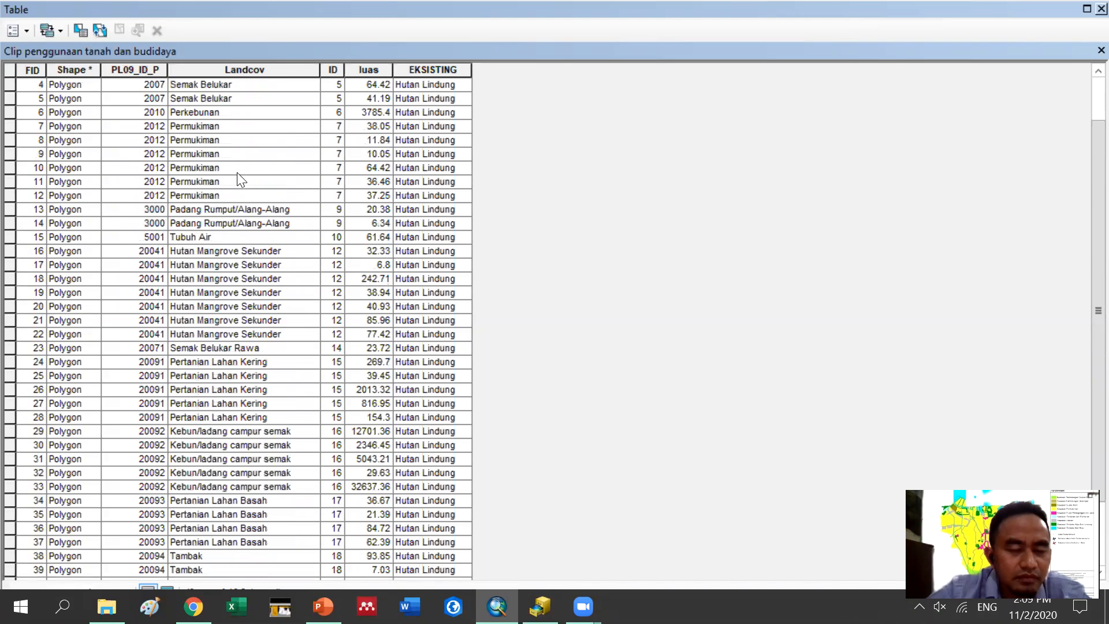
pyautogui.scroll(2, 237, 172)
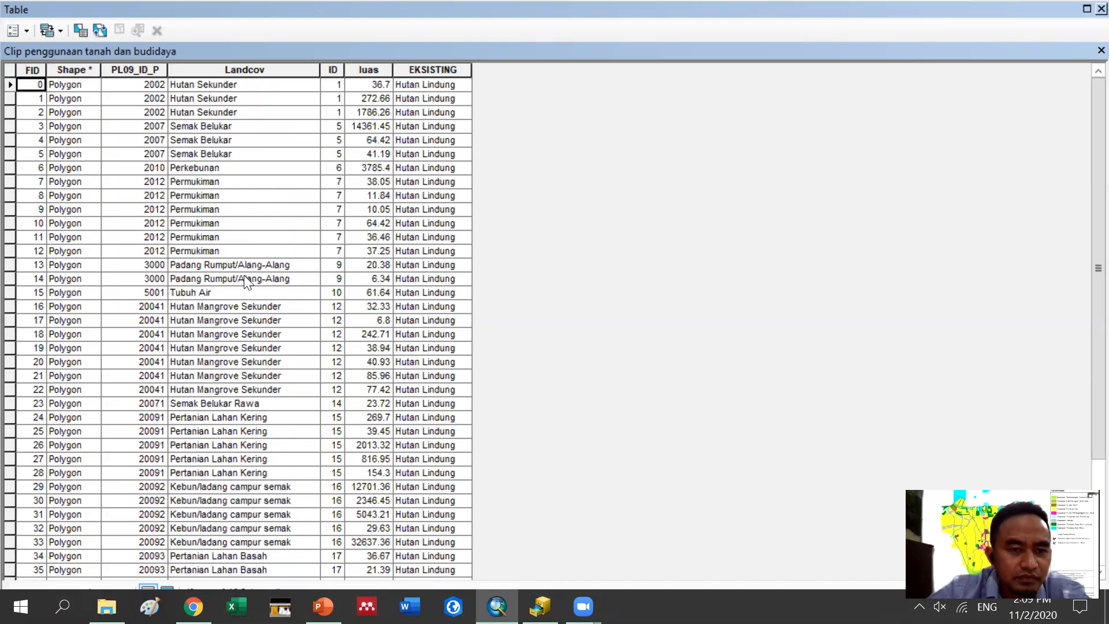
pyautogui.scroll(-3, 247, 282)
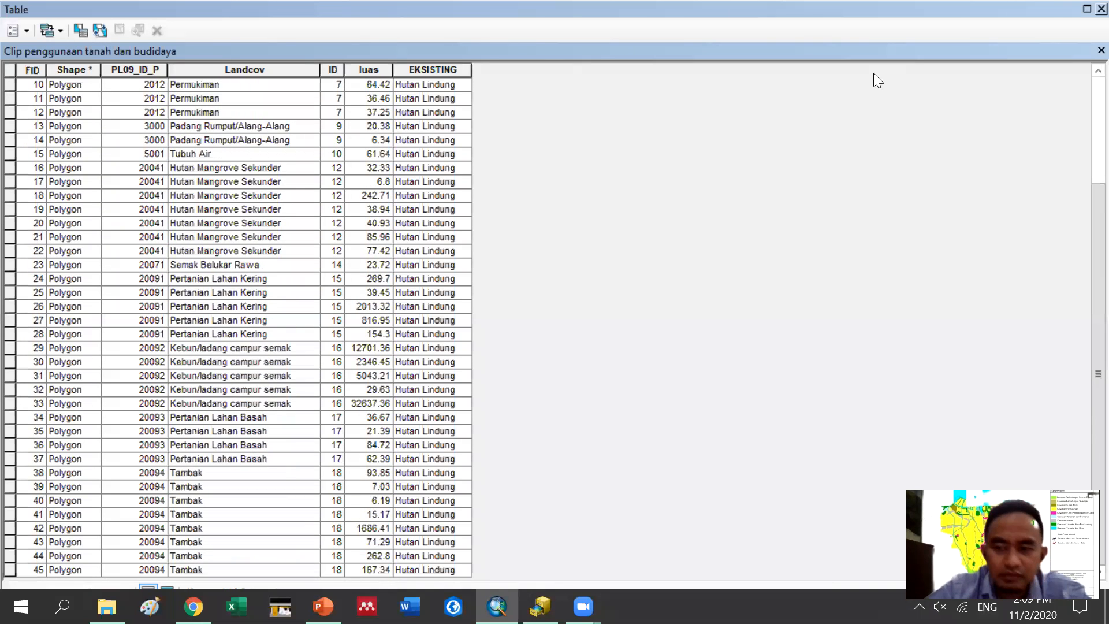
pyautogui.click(1101, 9)
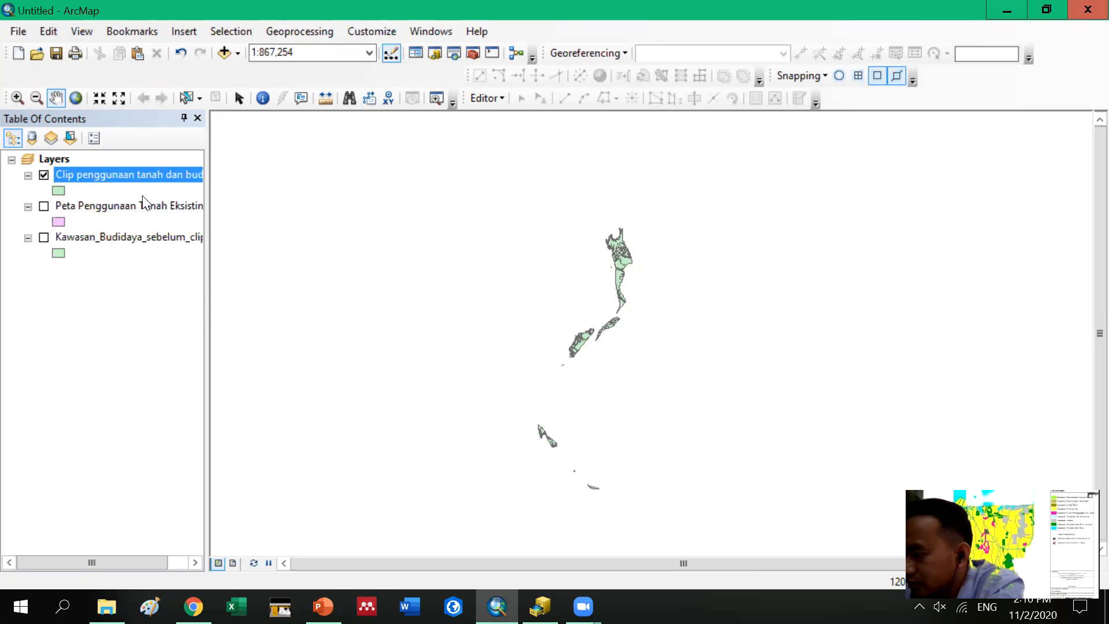
# Review the land cover classes inside the cultivation area once more in the clipped layer's table, and close the table
pyautogui.rightClick(63, 172)
pyautogui.click(116, 221)
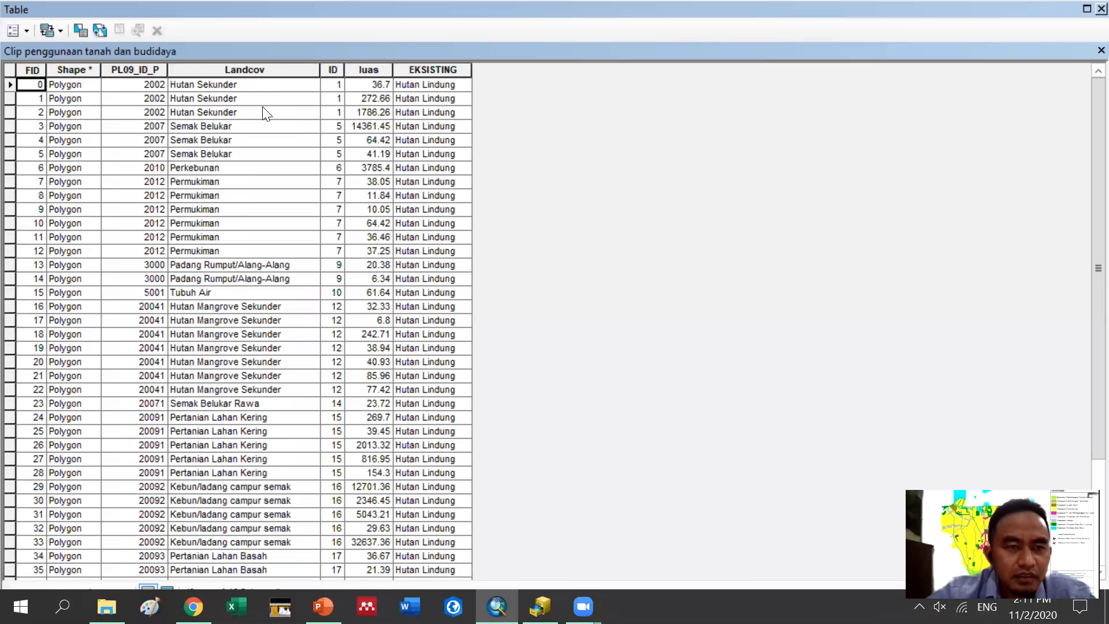
pyautogui.scroll(-1, 266, 114)
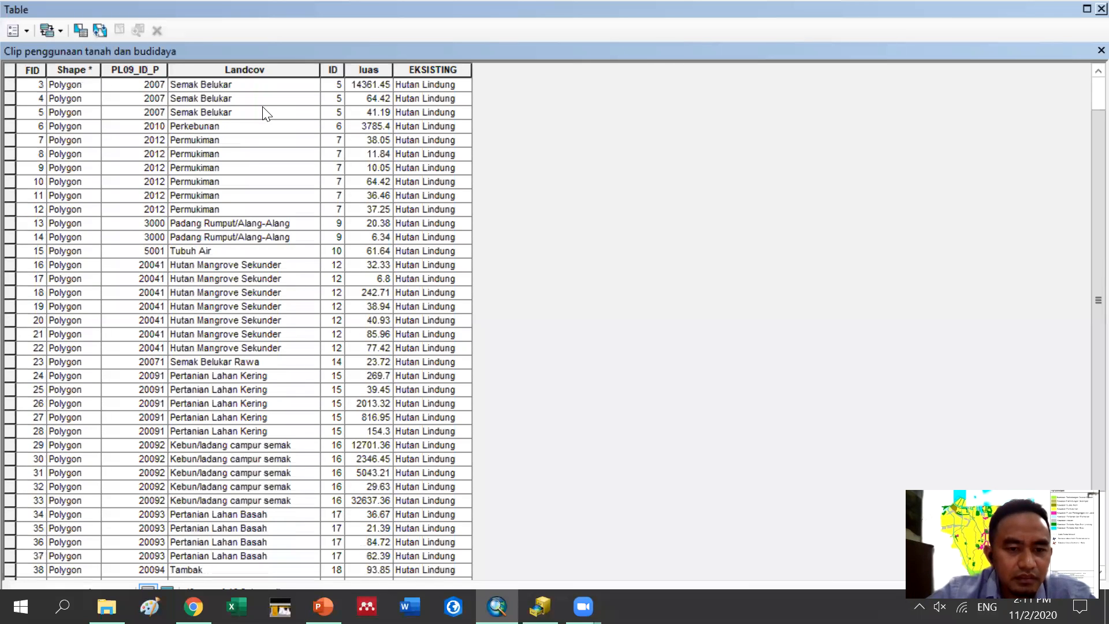
pyautogui.scroll(-2, 264, 110)
pyautogui.scroll(4, 266, 127)
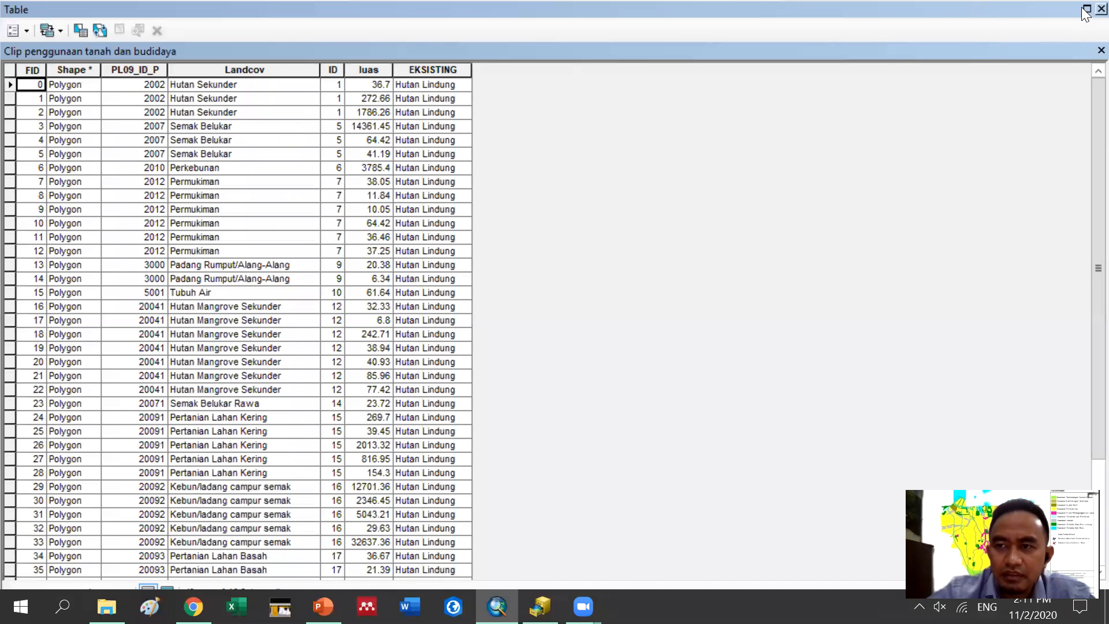
pyautogui.click(1101, 9)
# Check the Lndg_bdida categories in the attribute table of the Kawasan_Budidaya_sebelum_clip layer, and close the table
pyautogui.click(102, 239)
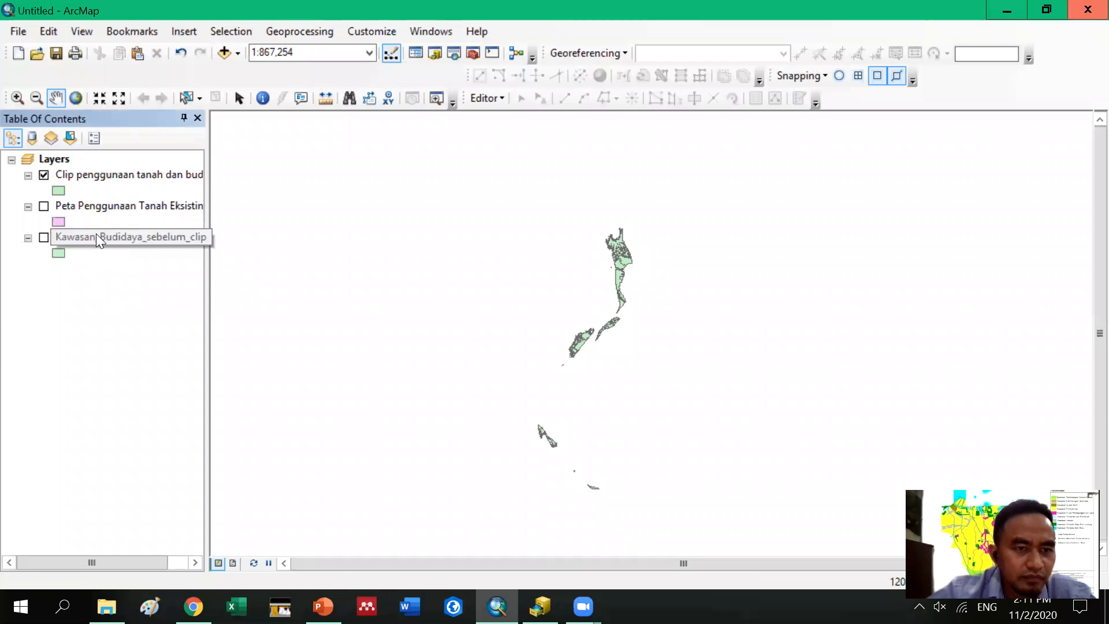
pyautogui.rightClick(97, 234)
pyautogui.click(141, 263)
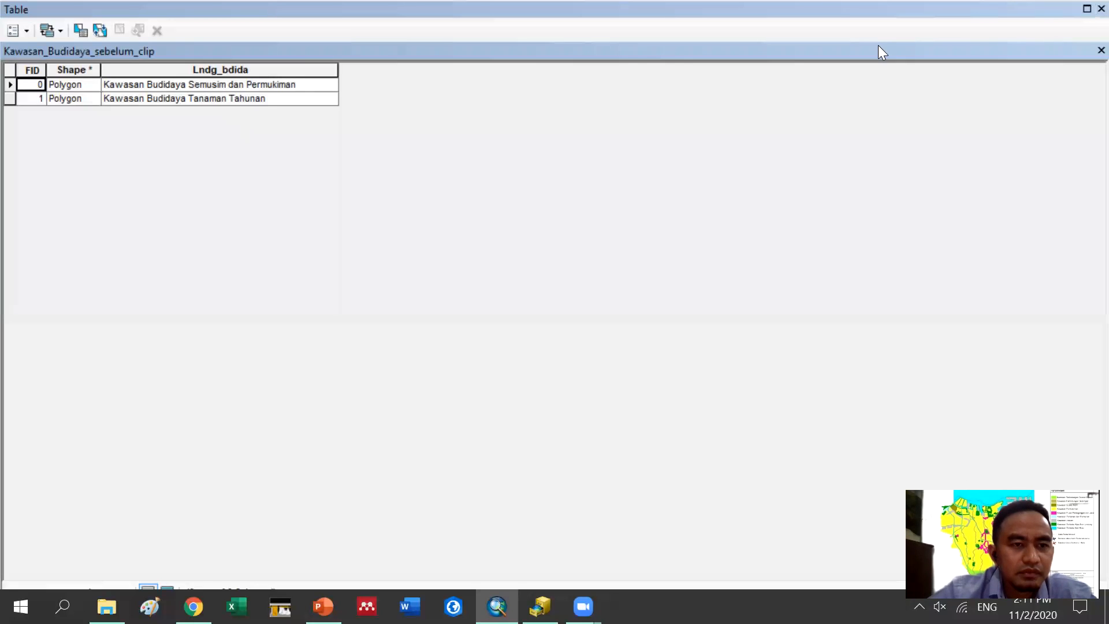
pyautogui.click(1102, 9)
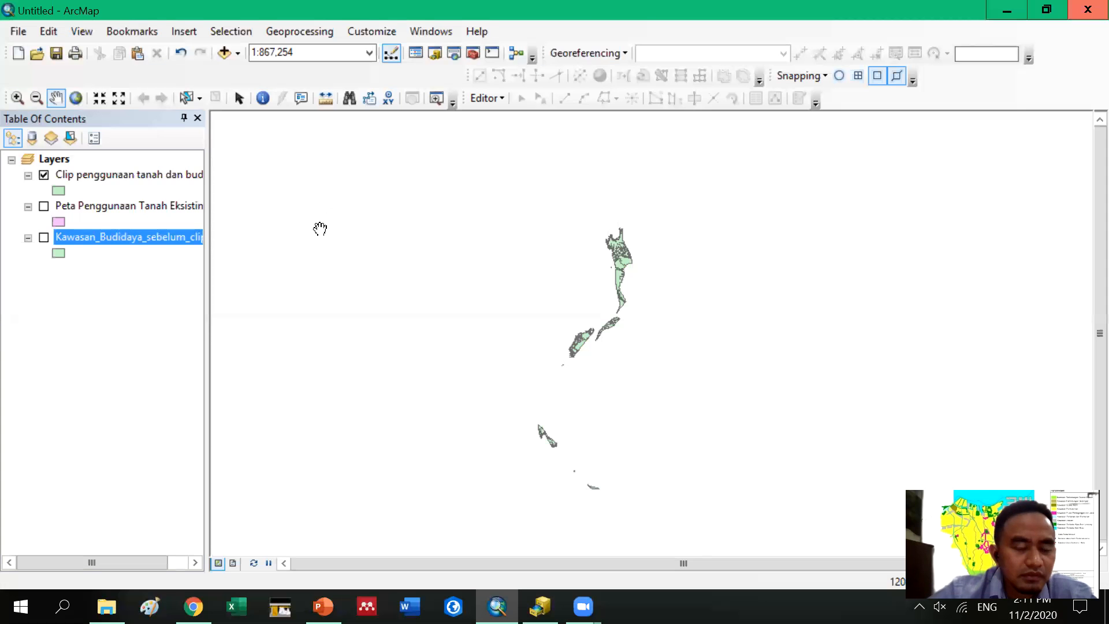
pyautogui.click(181, 238)
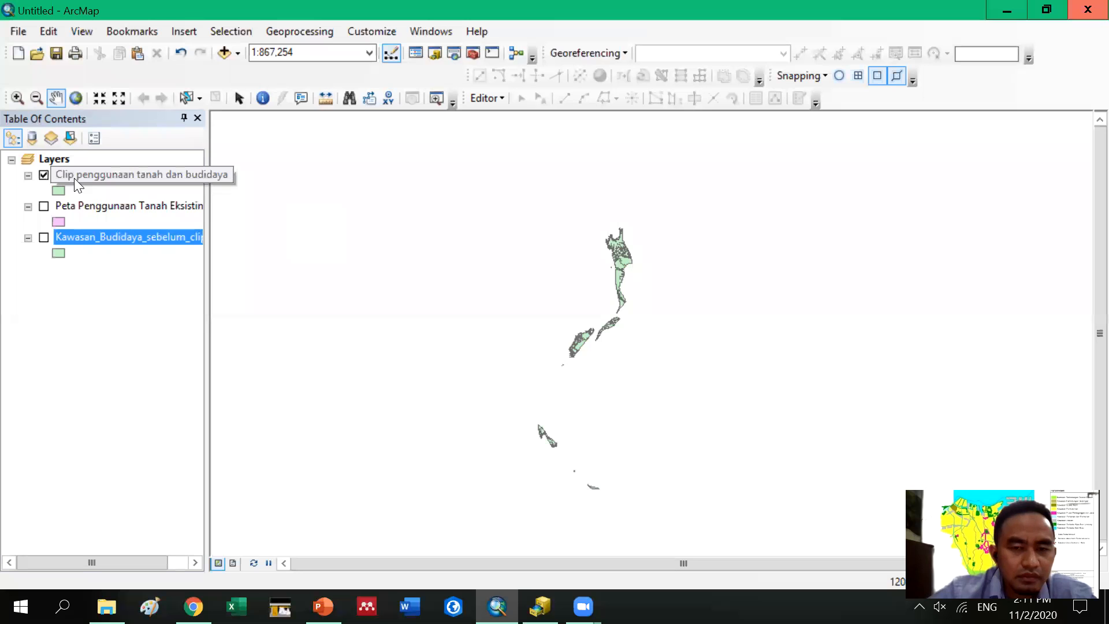
# Compare the Kawasan_Budidaya_sebelum_clip and Clip penggunaan tanah dan budidaya layers on the map by toggling their visibility
pyautogui.click(44, 238)
pyautogui.click(44, 175)
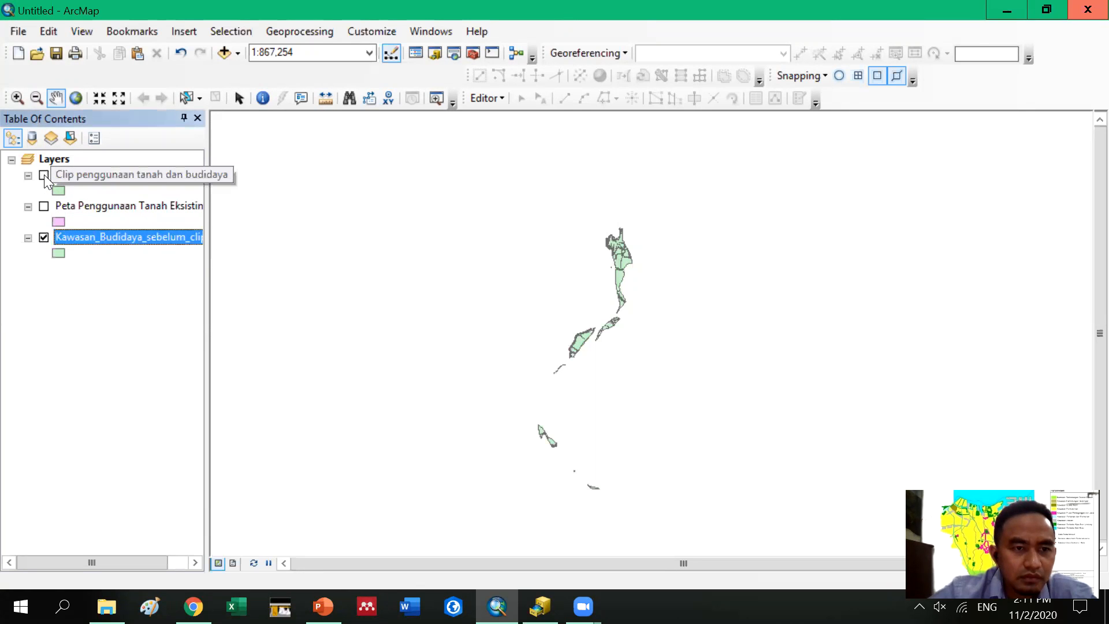
pyautogui.click(44, 175)
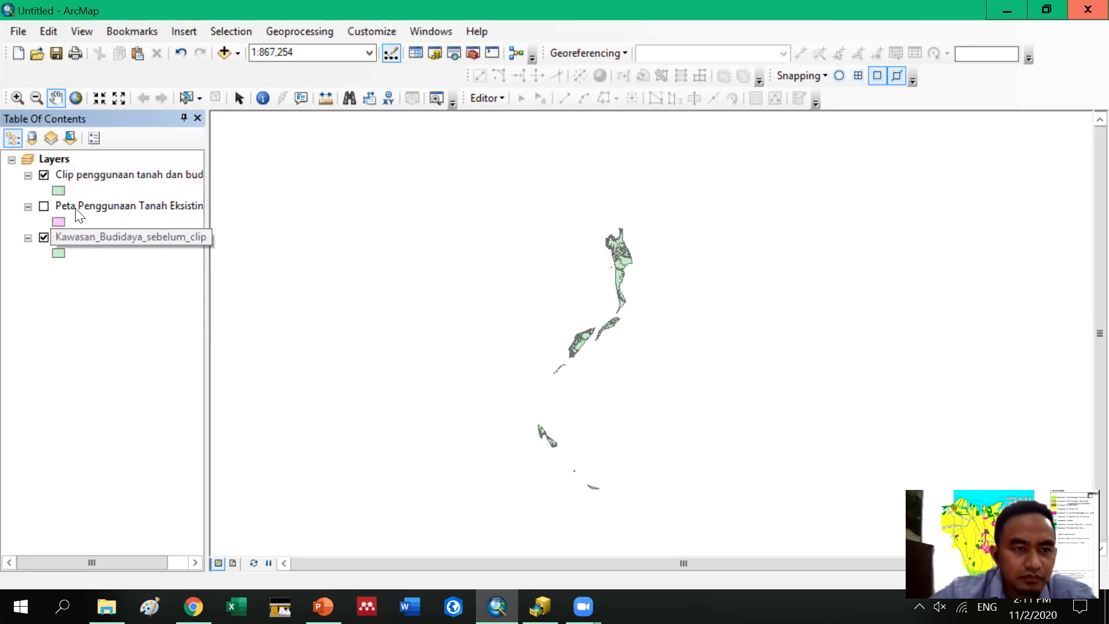
# Review the records in the attribute table of the Clip penggunaan tanah dan budidaya layer, closing the table when done
pyautogui.rightClick(83, 179)
pyautogui.click(231, 231)
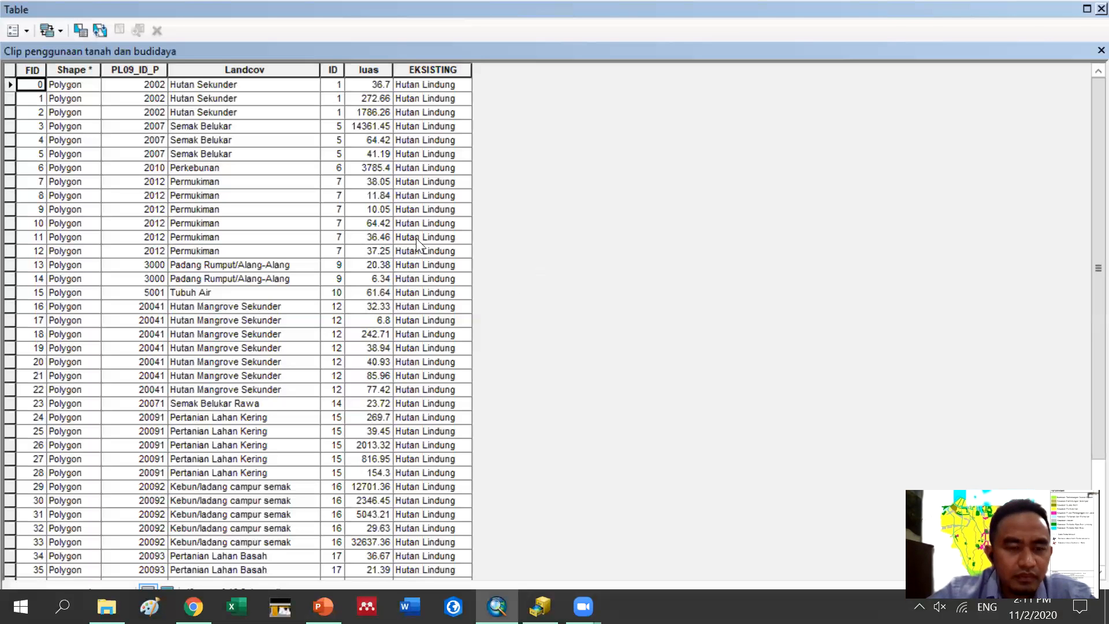
pyautogui.scroll(-1, 319, 309)
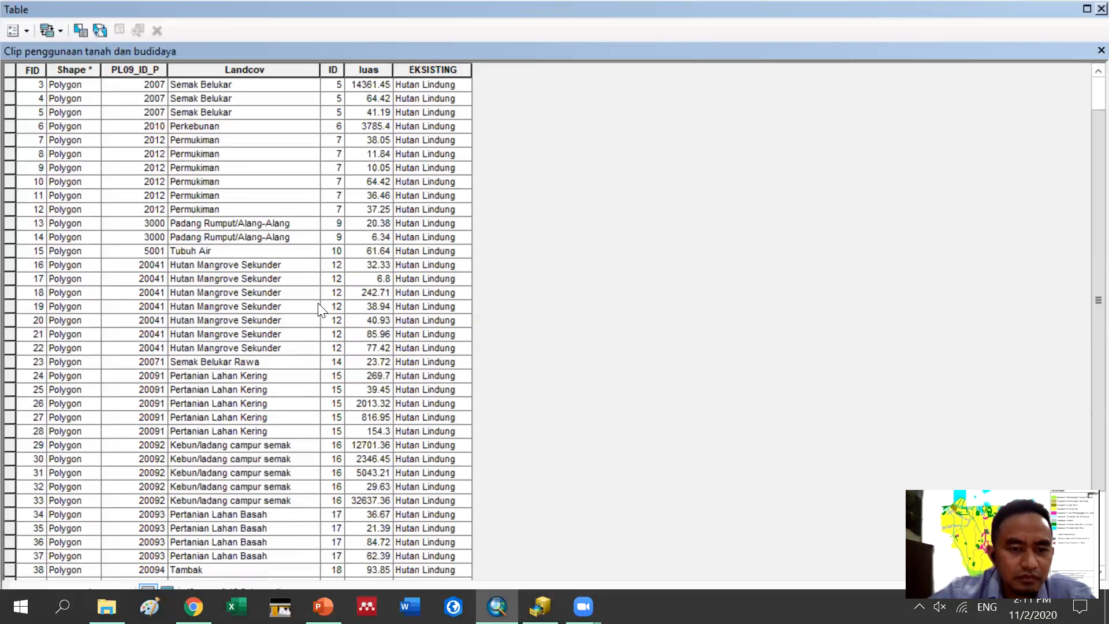
pyautogui.scroll(-2, 319, 309)
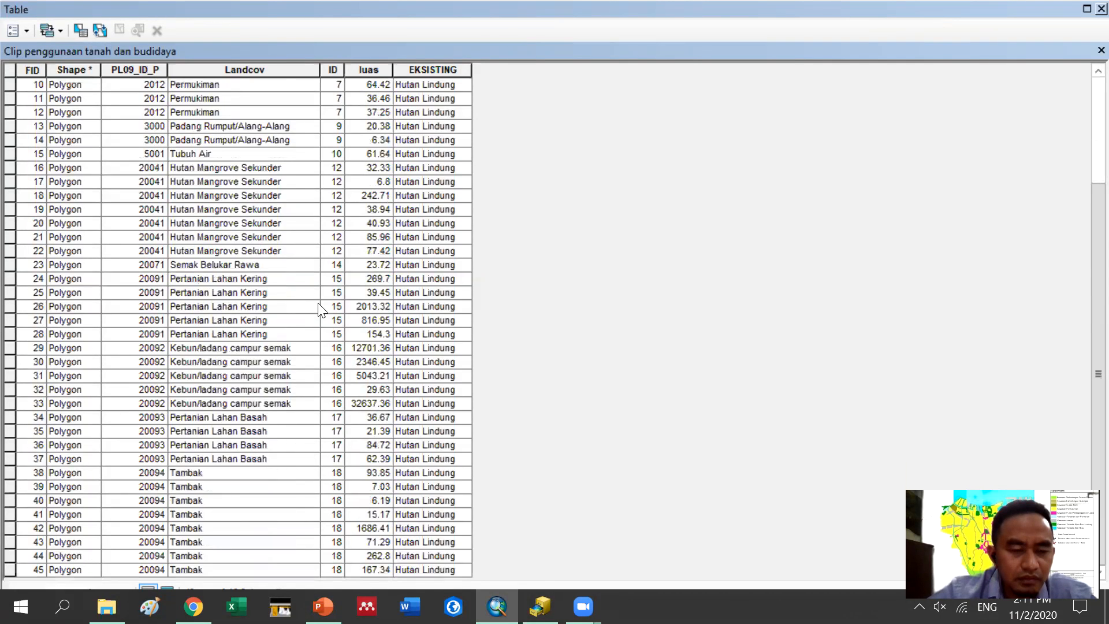
pyautogui.scroll(3, 320, 309)
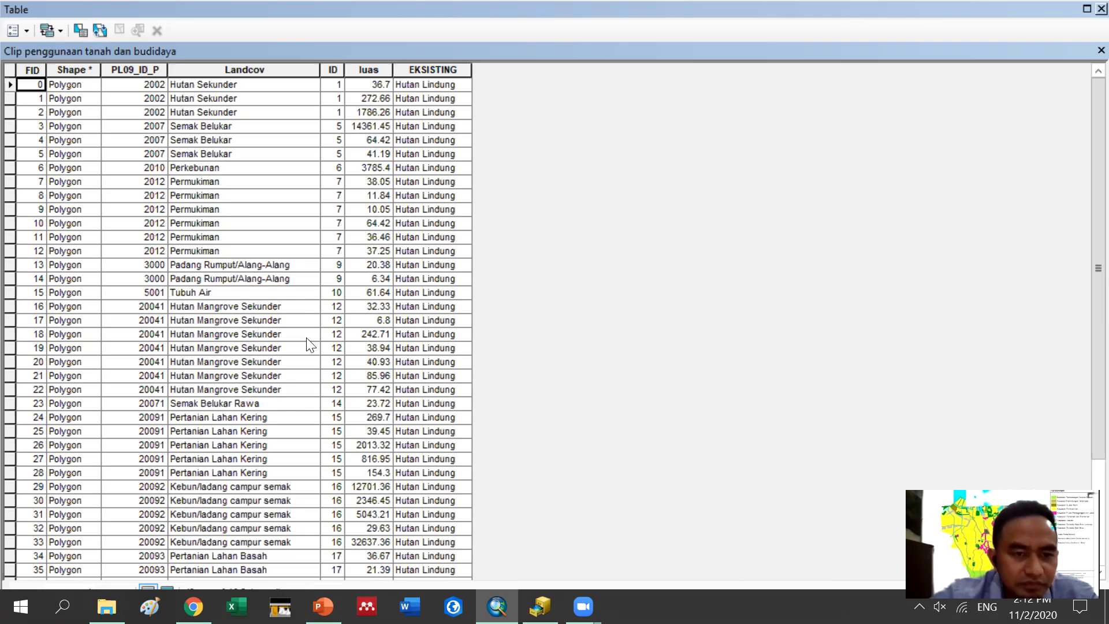
pyautogui.scroll(-3, 283, 299)
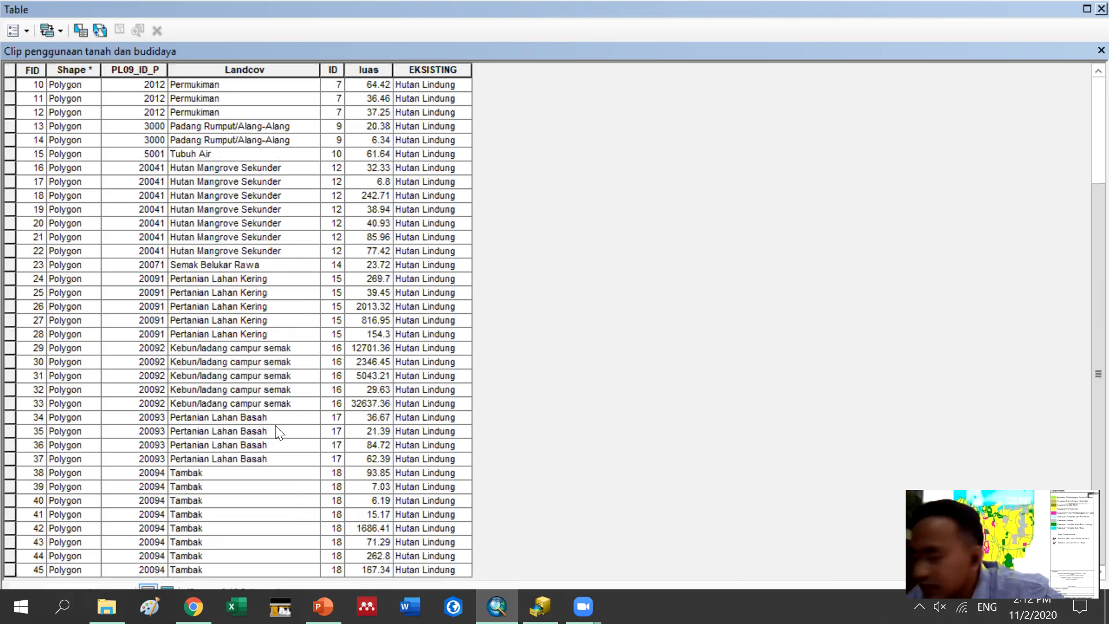
pyautogui.scroll(2, 258, 402)
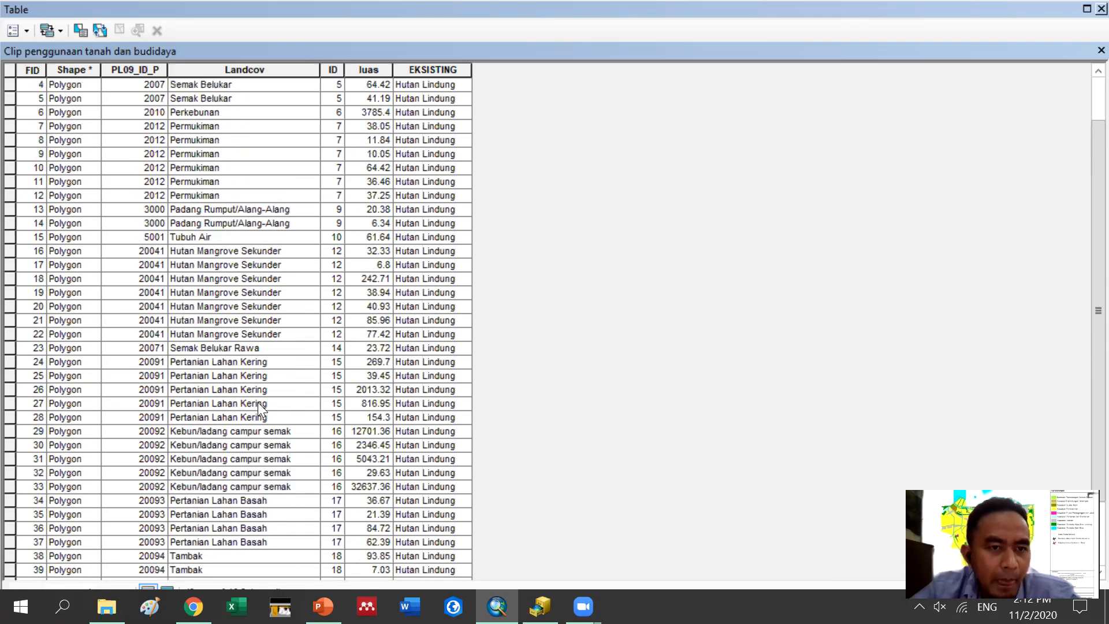
pyautogui.click(1101, 51)
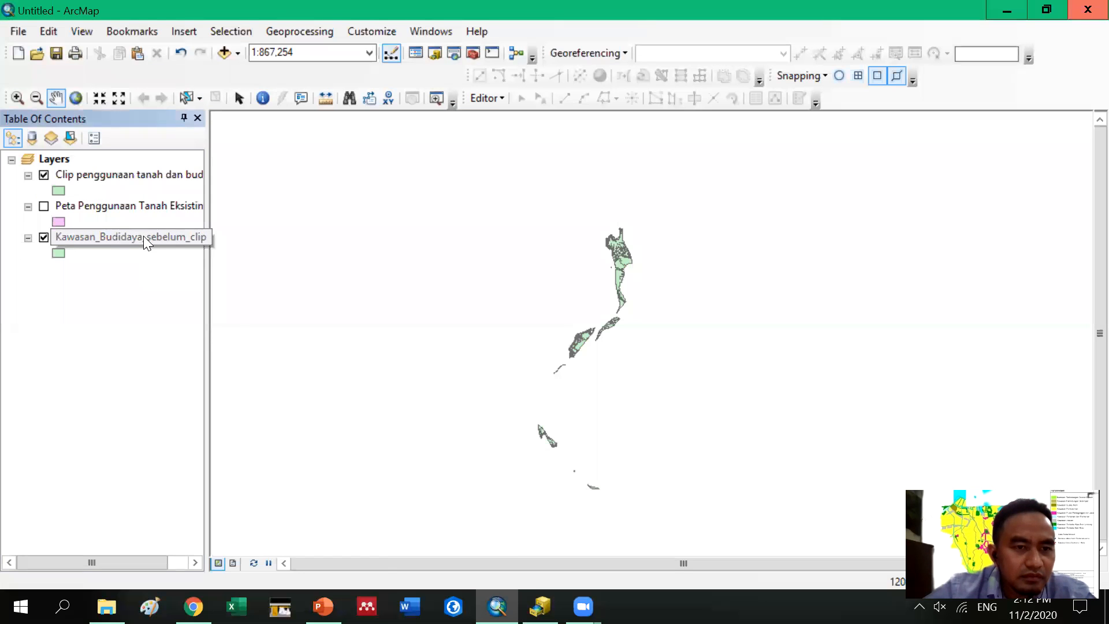
# Check the Lndg_bdida values in the Kawasan_Budidaya_sebelum_clip attribute table, and hide that layer on the map
pyautogui.rightClick(144, 236)
pyautogui.click(190, 265)
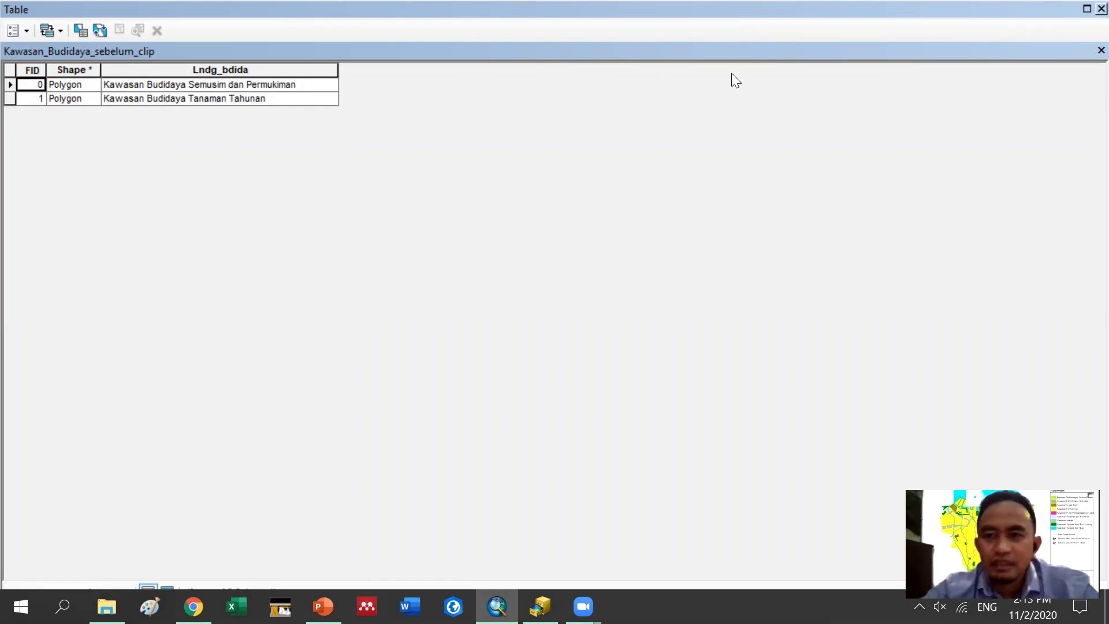
pyautogui.click(1101, 9)
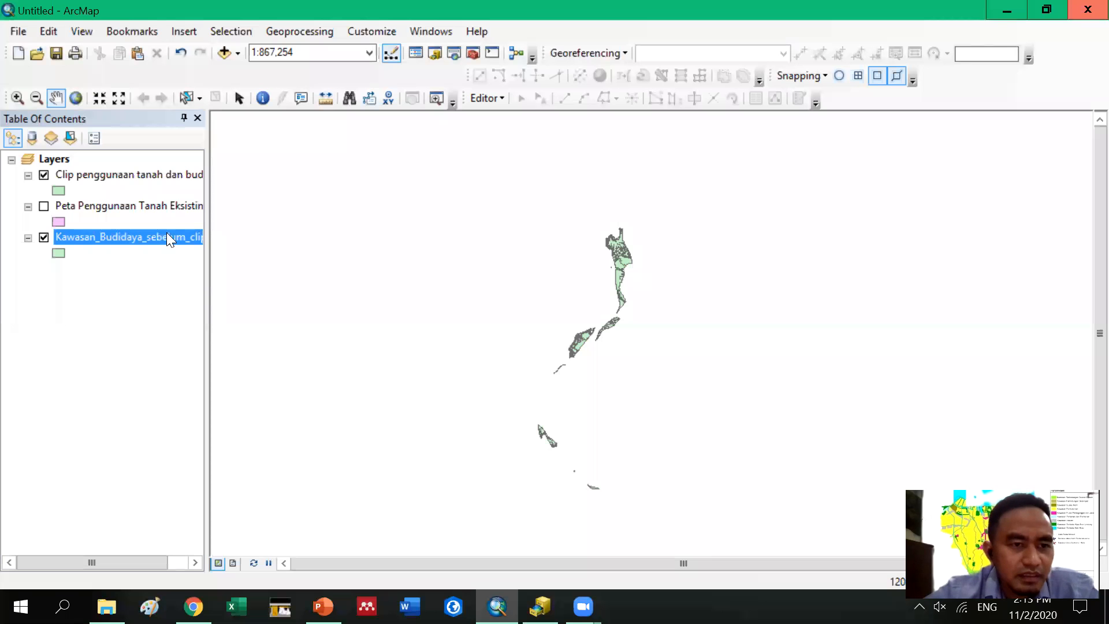
pyautogui.click(44, 237)
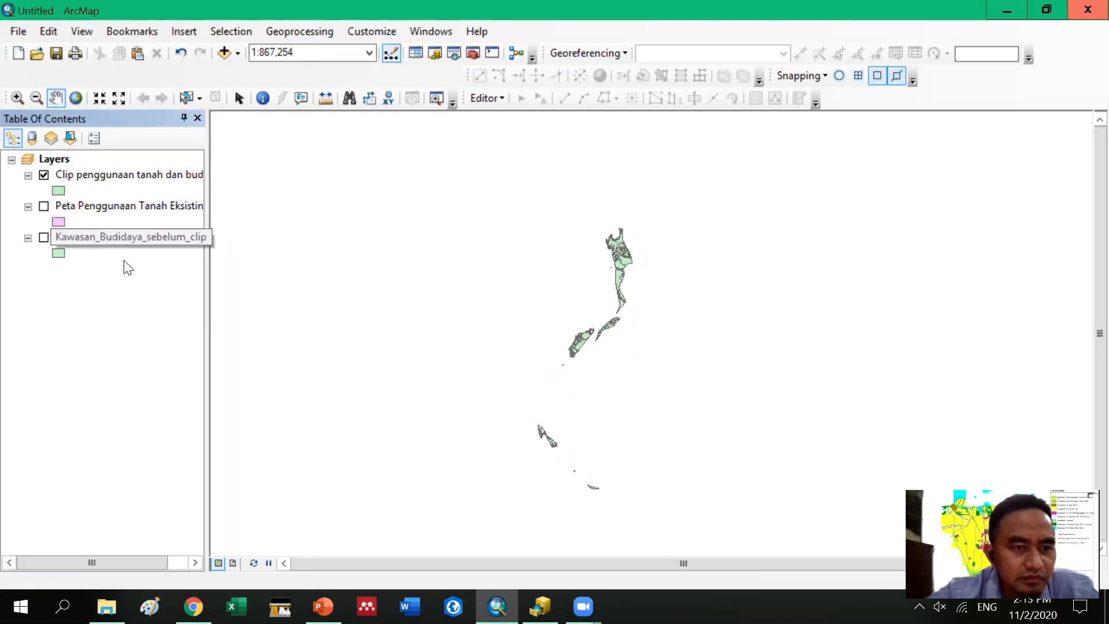
pyautogui.click(119, 240)
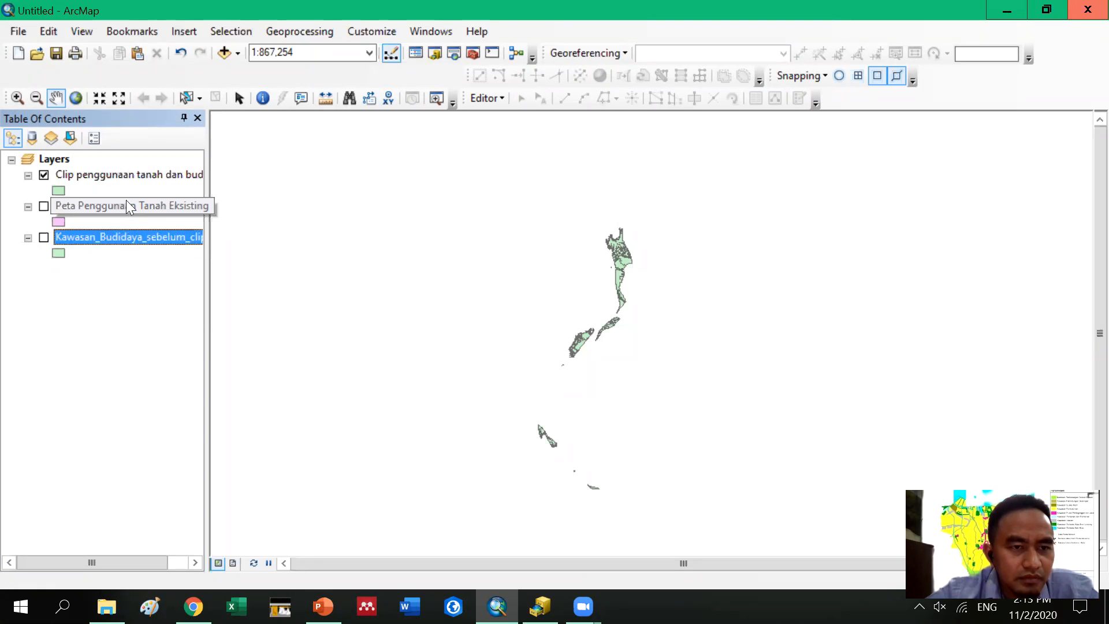
# Examine the Landcov classes in the Clip penggunaan tanah dan budidaya attribute table and close it
pyautogui.rightClick(124, 176)
pyautogui.click(182, 228)
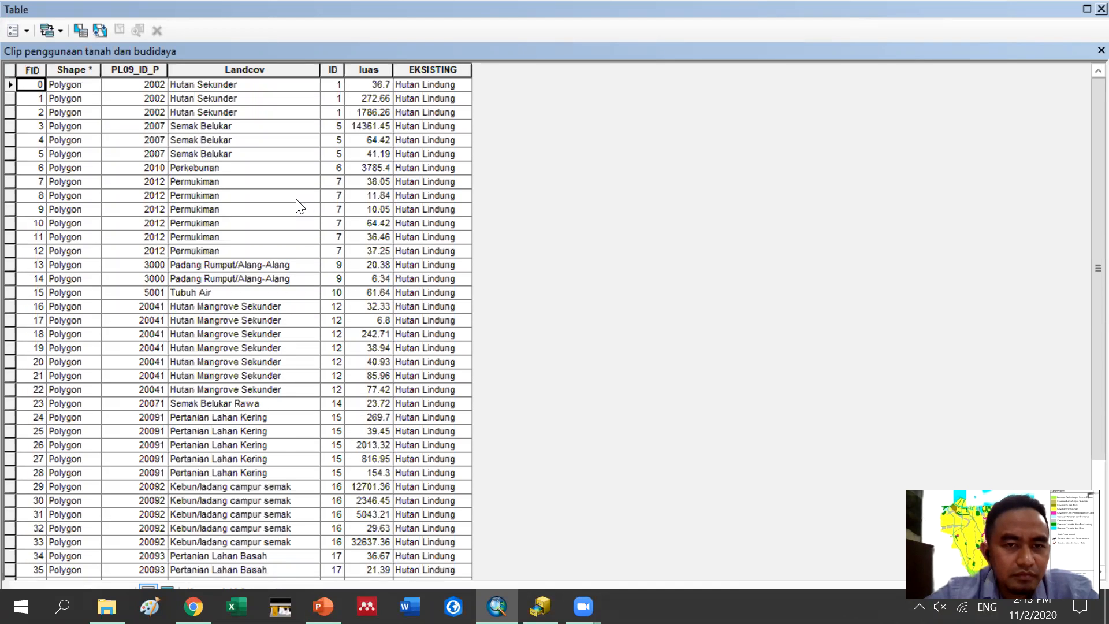
pyautogui.scroll(-3, 300, 205)
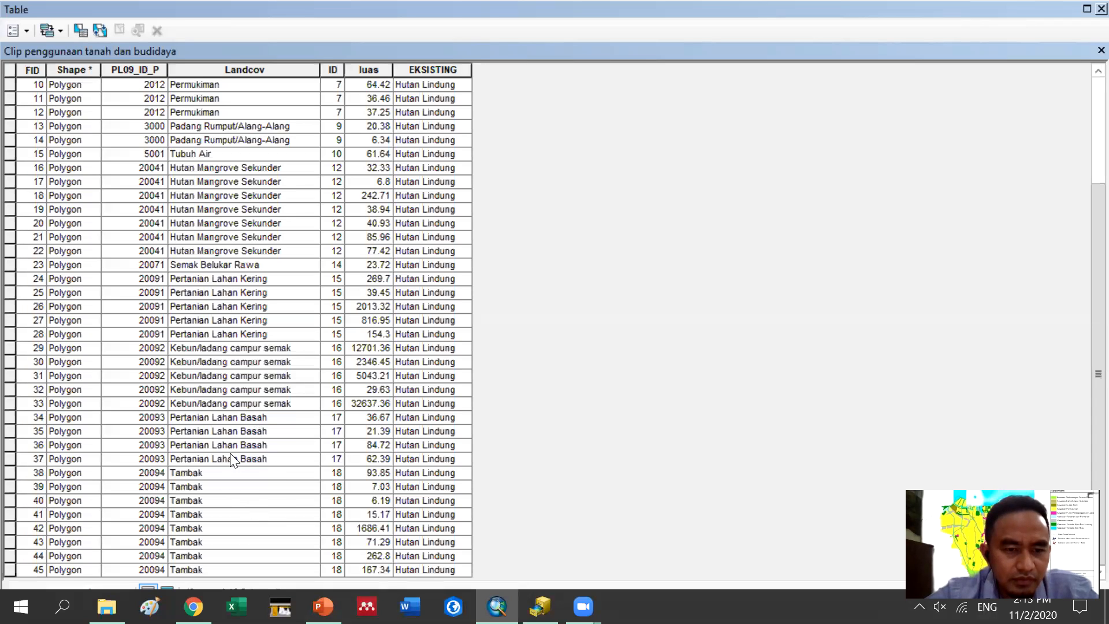
pyautogui.scroll(4, 241, 378)
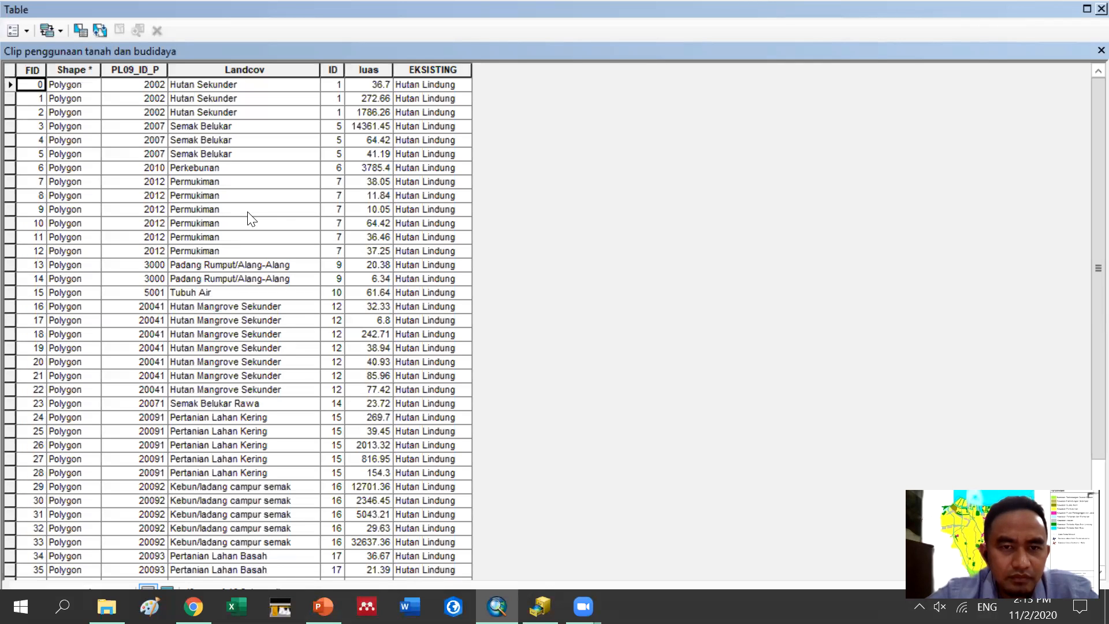
pyautogui.scroll(-3, 248, 213)
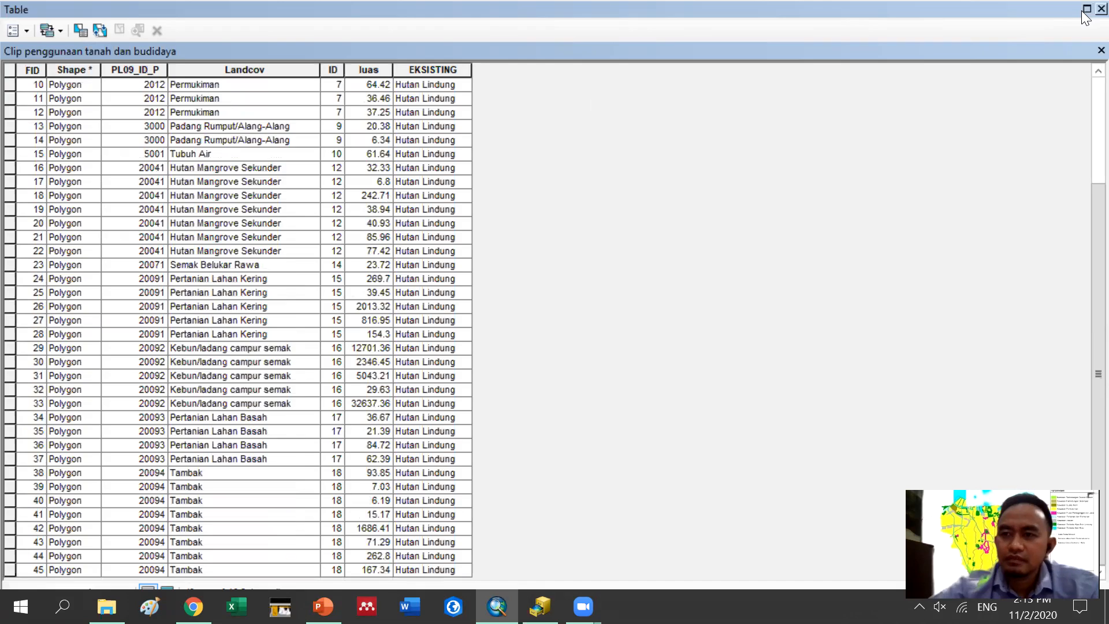
pyautogui.click(1101, 8)
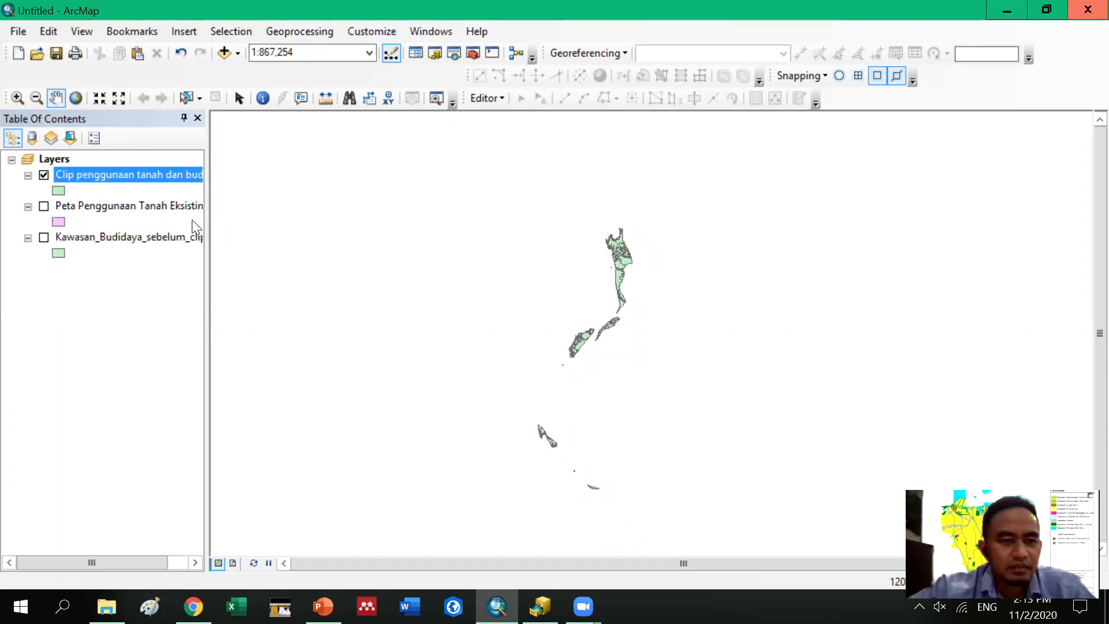
# Reopen the clip layer's attribute table to compare its EKSISTING values with the Landcov classes, and close it
pyautogui.rightClick(119, 173)
pyautogui.click(163, 225)
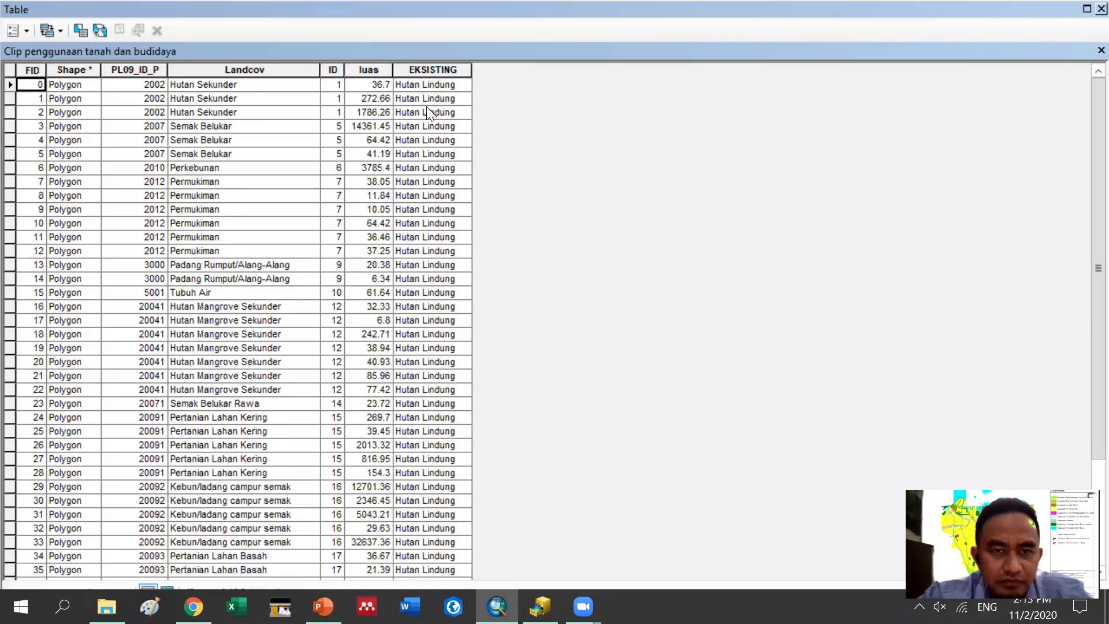
pyautogui.scroll(-3, 313, 258)
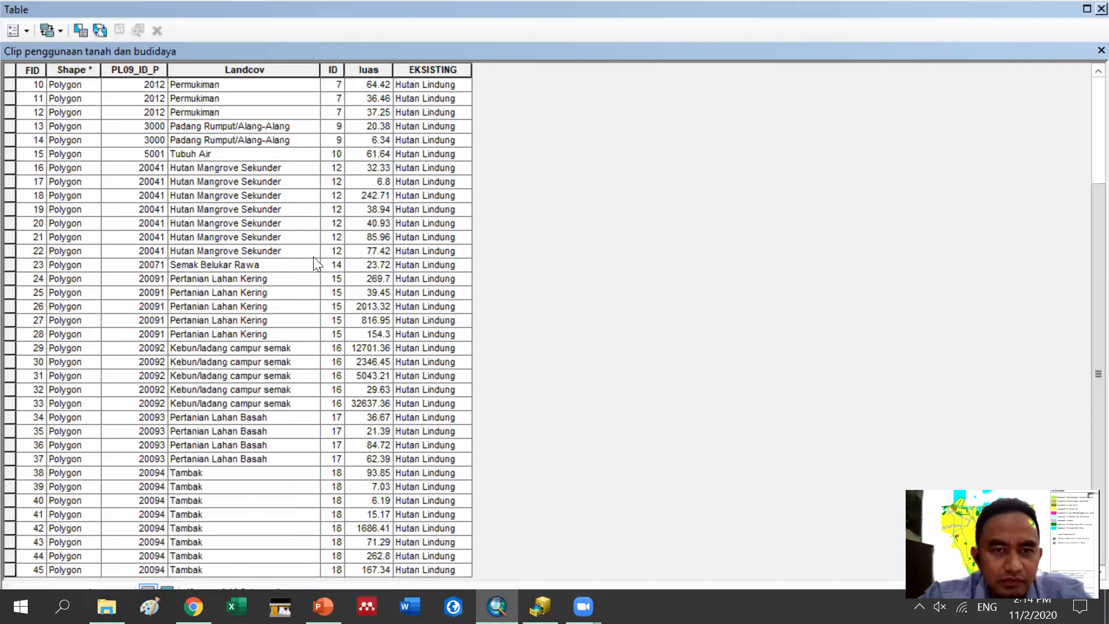
pyautogui.scroll(3, 313, 258)
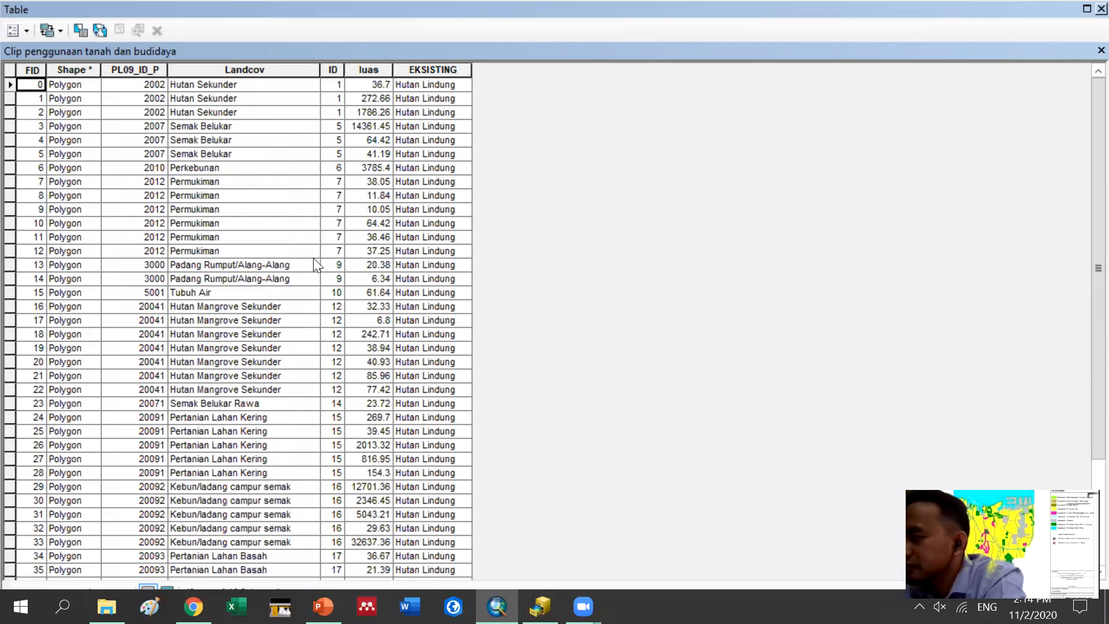
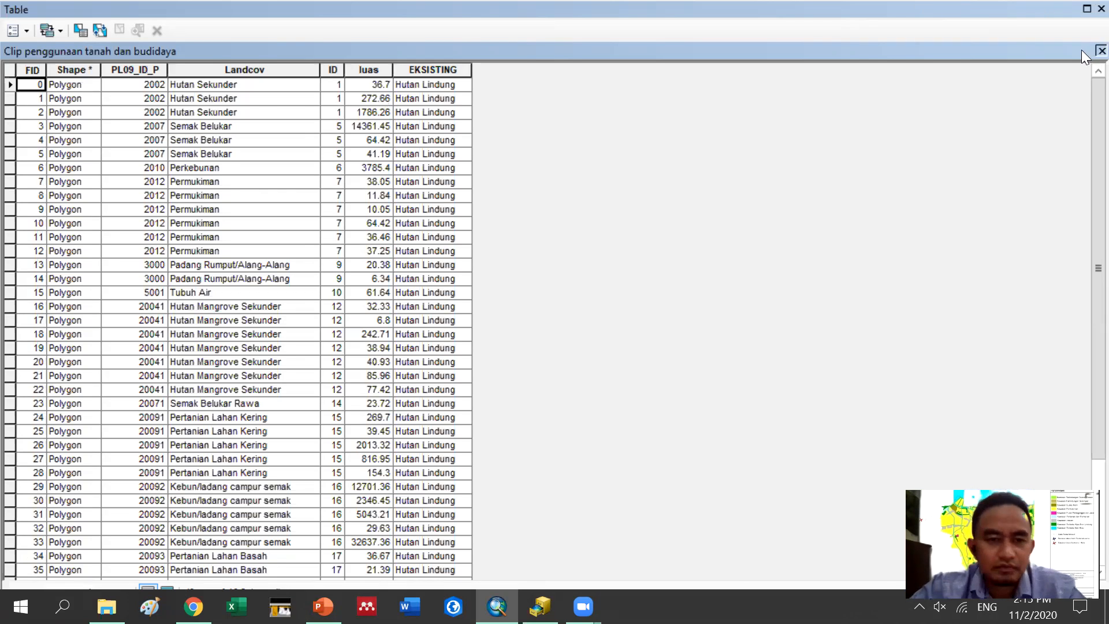
pyautogui.click(1101, 50)
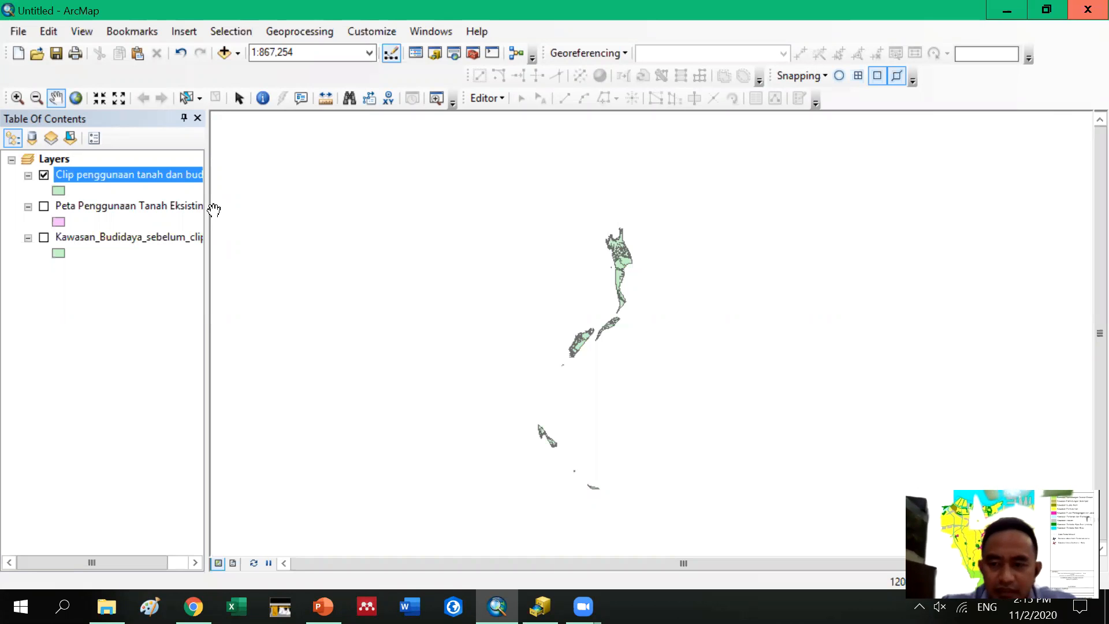
# Add a text field named Eksis with length 50 to the Clip penggunaan tanah dan budidaya attribute table
pyautogui.click(154, 173)
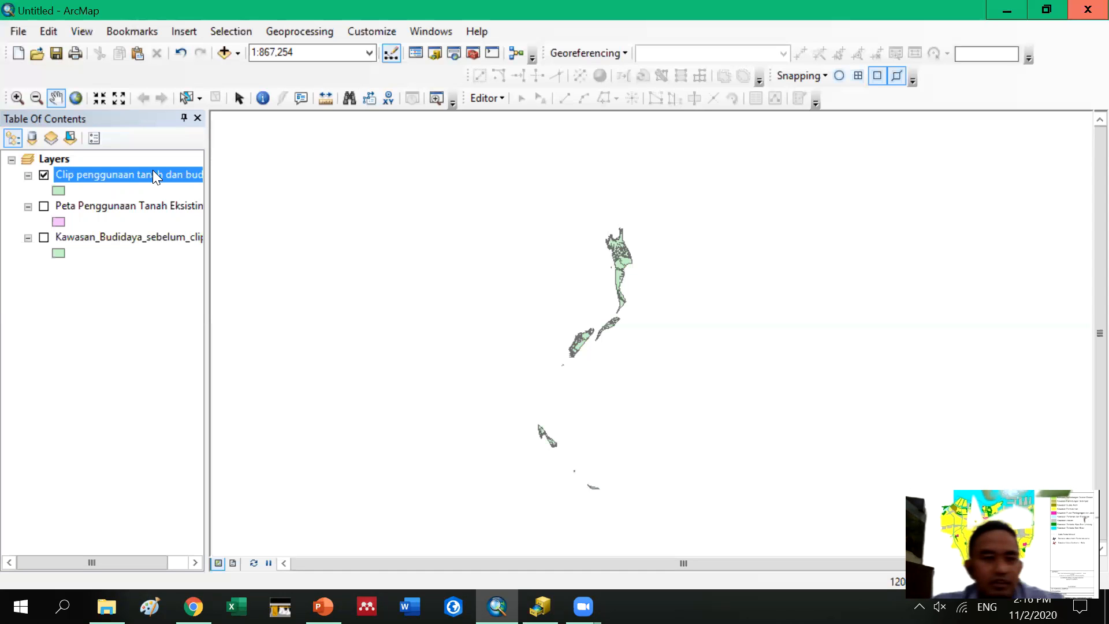
pyautogui.rightClick(154, 171)
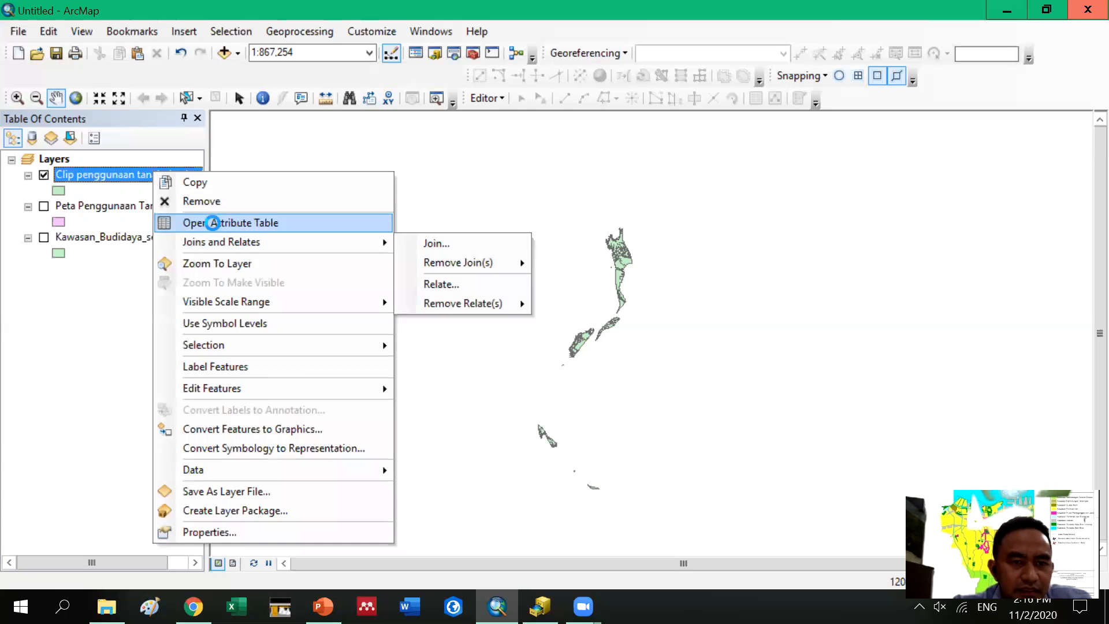
pyautogui.click(199, 220)
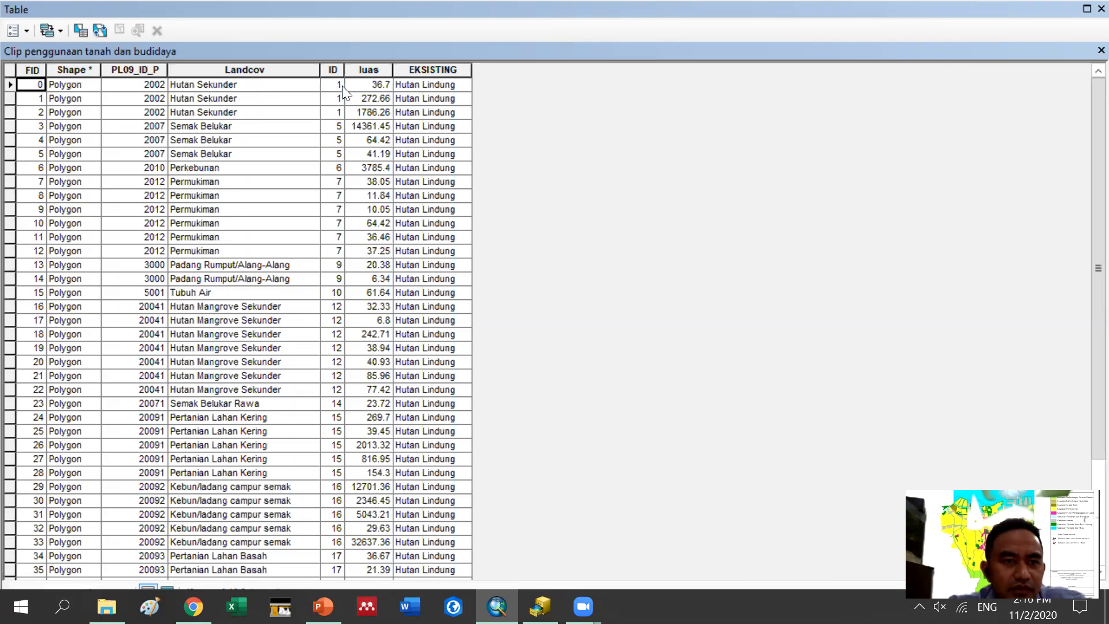
pyautogui.click(25, 29)
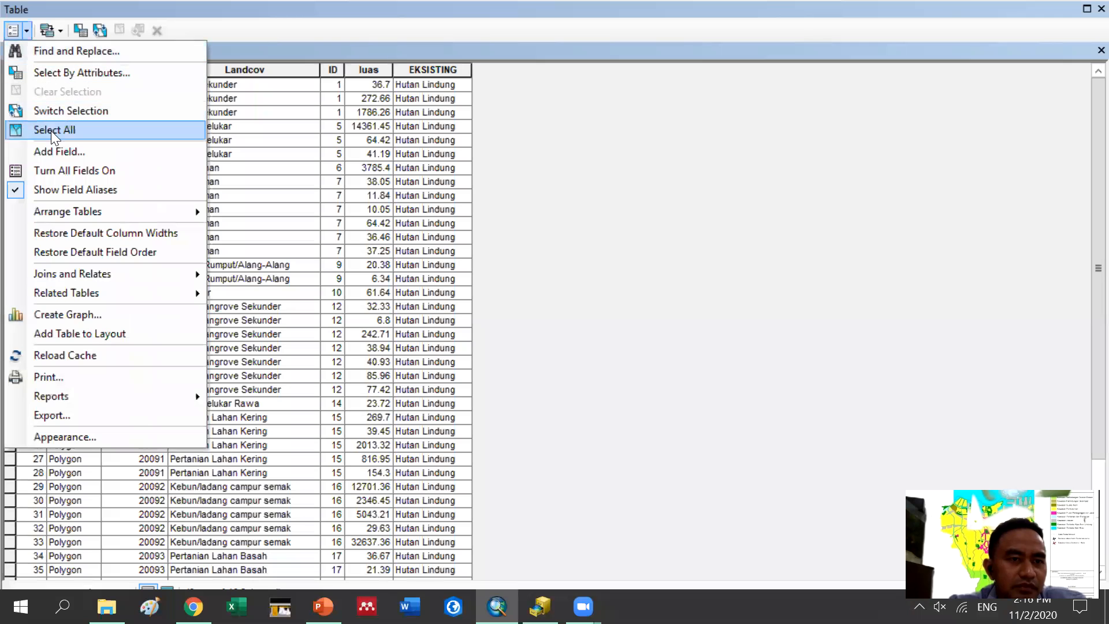
pyautogui.click(58, 152)
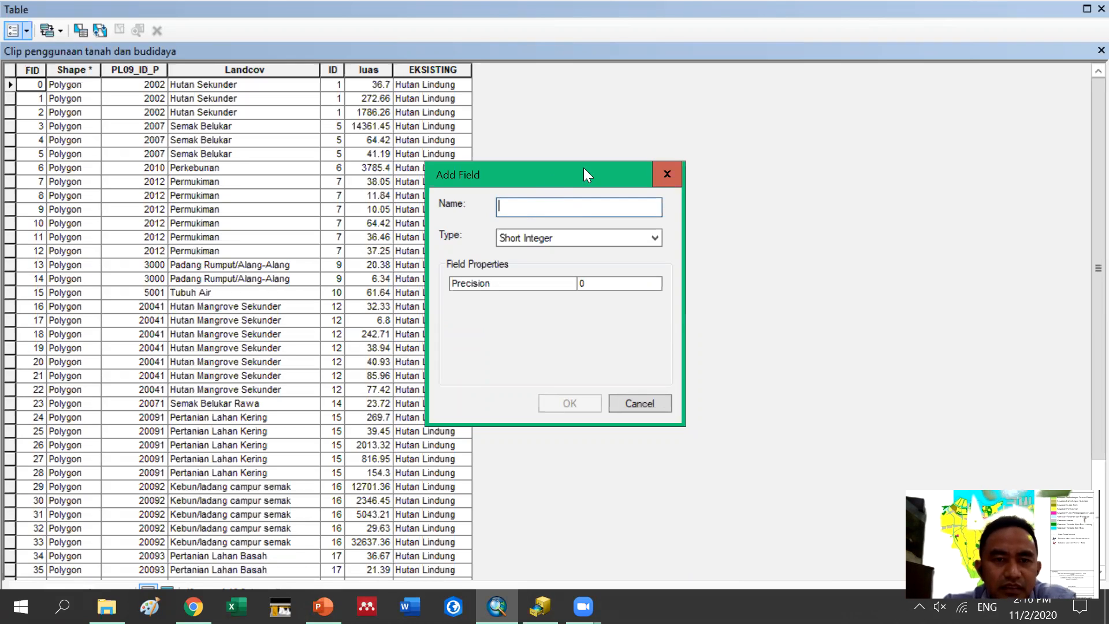
pyautogui.moveTo(584, 168); pyautogui.dragTo(757, 123)
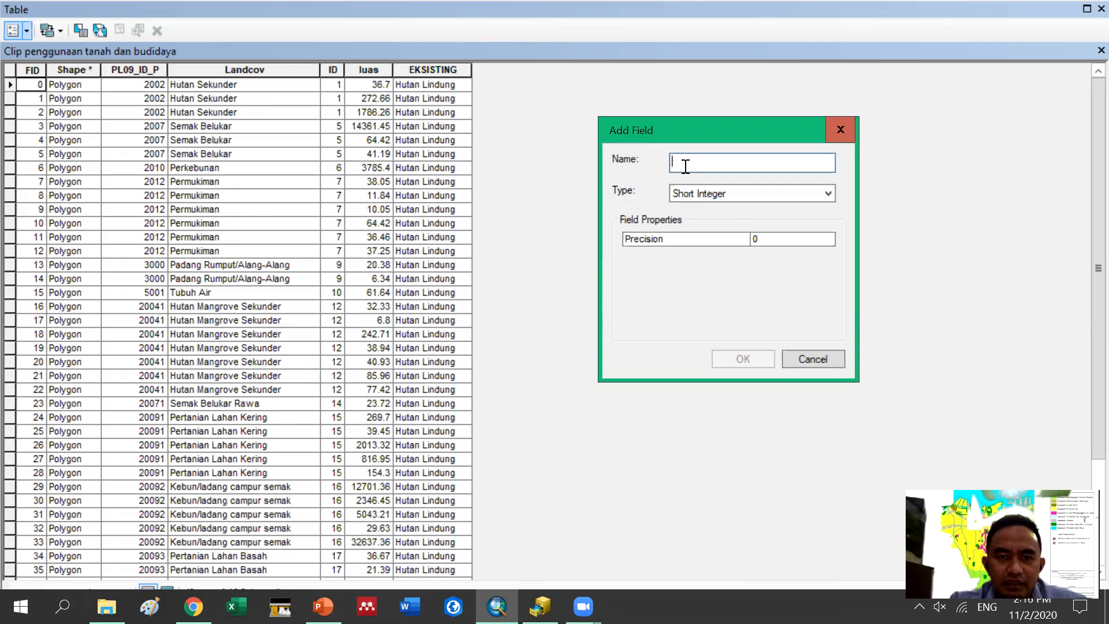
pyautogui.write('Eksis')
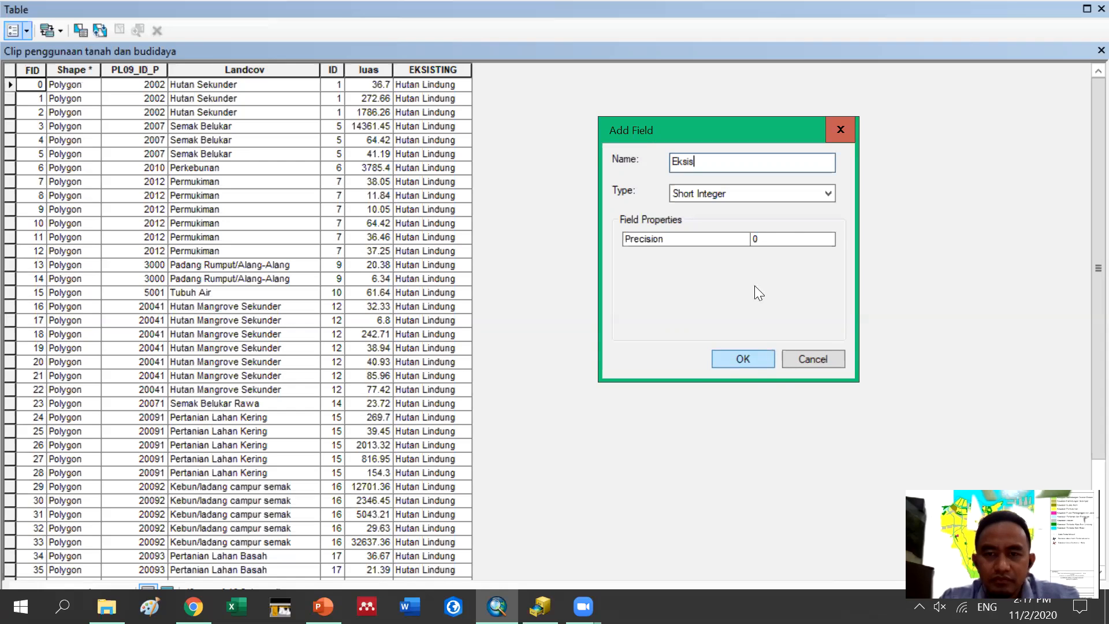
pyautogui.click(822, 193)
pyautogui.click(751, 254)
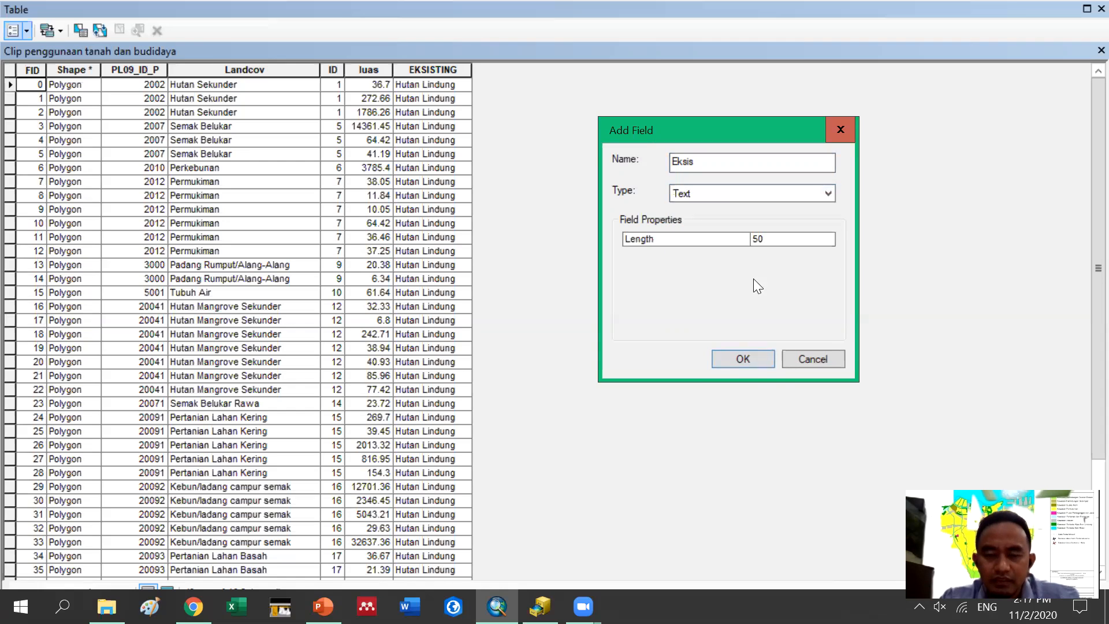
pyautogui.click(758, 358)
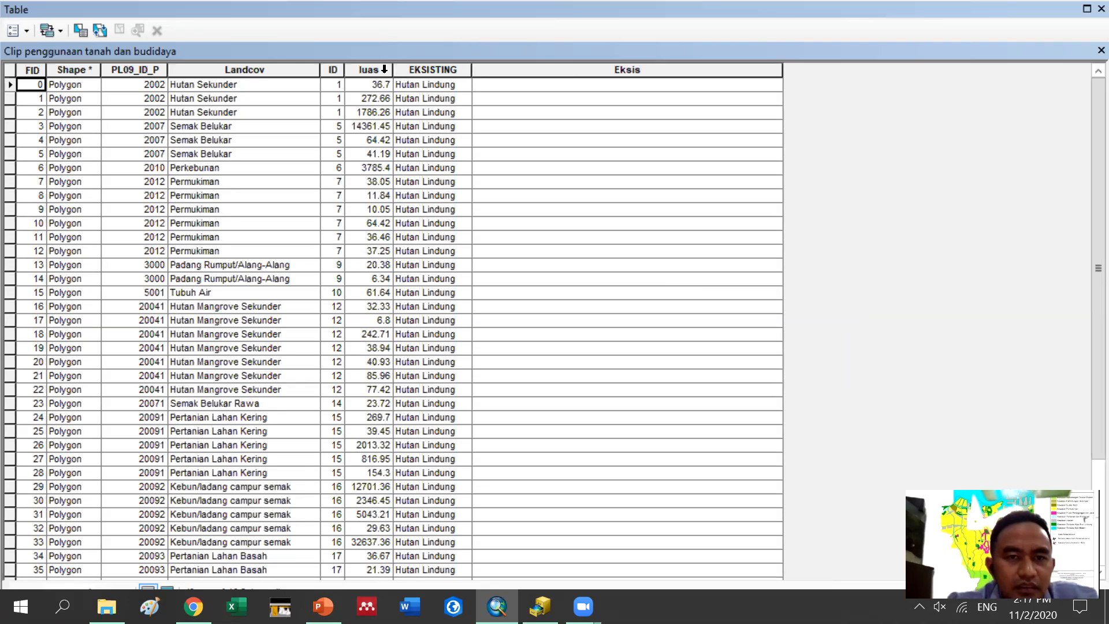
# Look through the Landcov classes of the records alongside the empty Eksis field
pyautogui.scroll(-3, 439, 277)
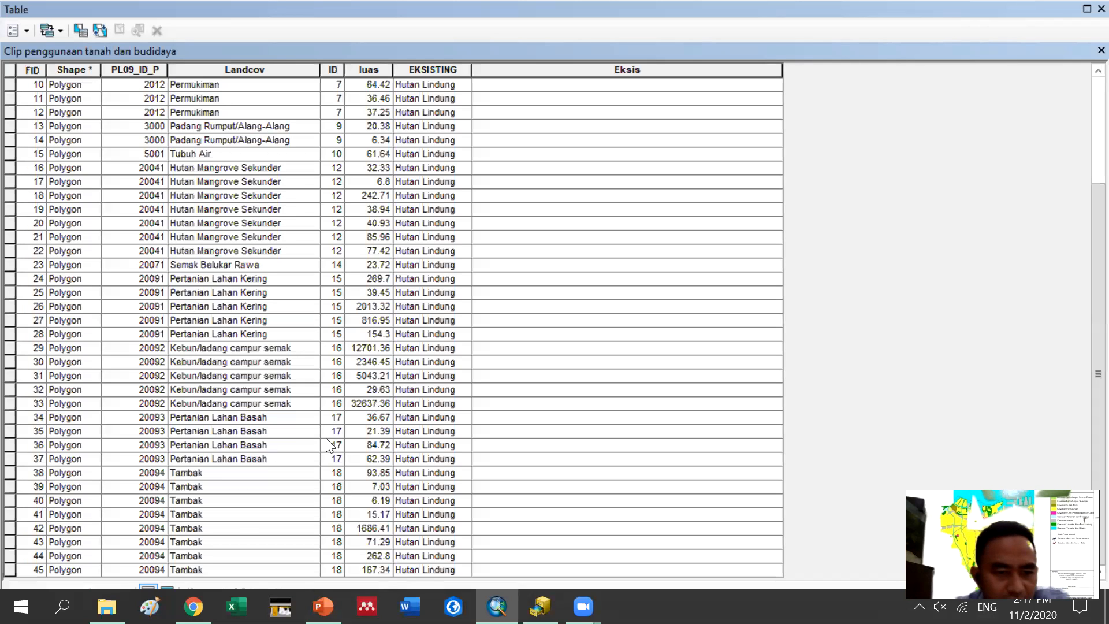
pyautogui.scroll(1, 192, 376)
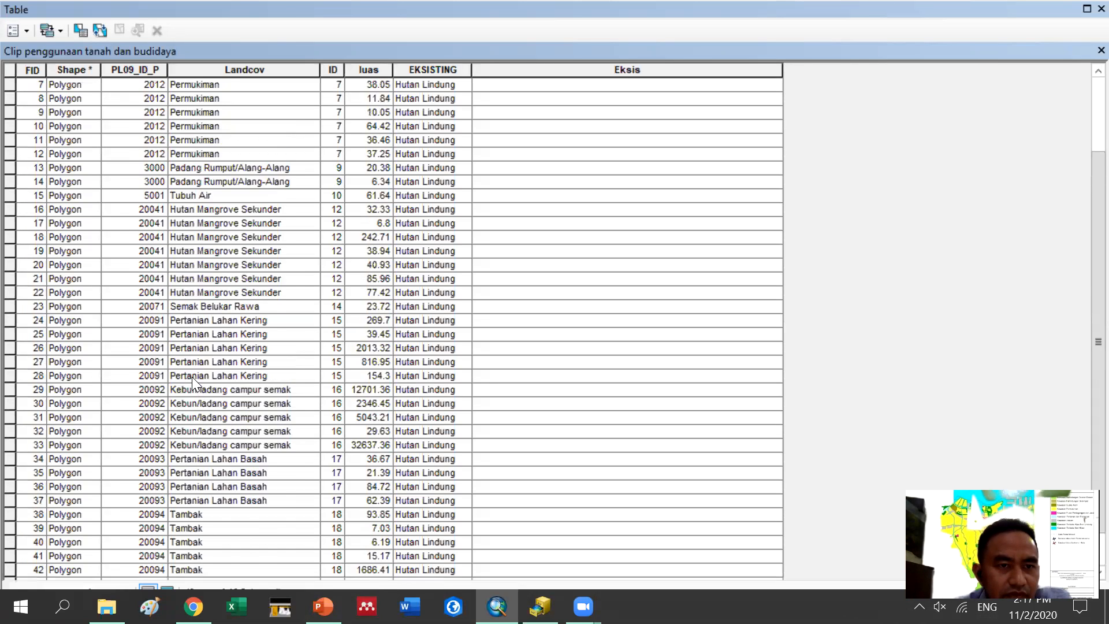
pyautogui.scroll(3, 191, 377)
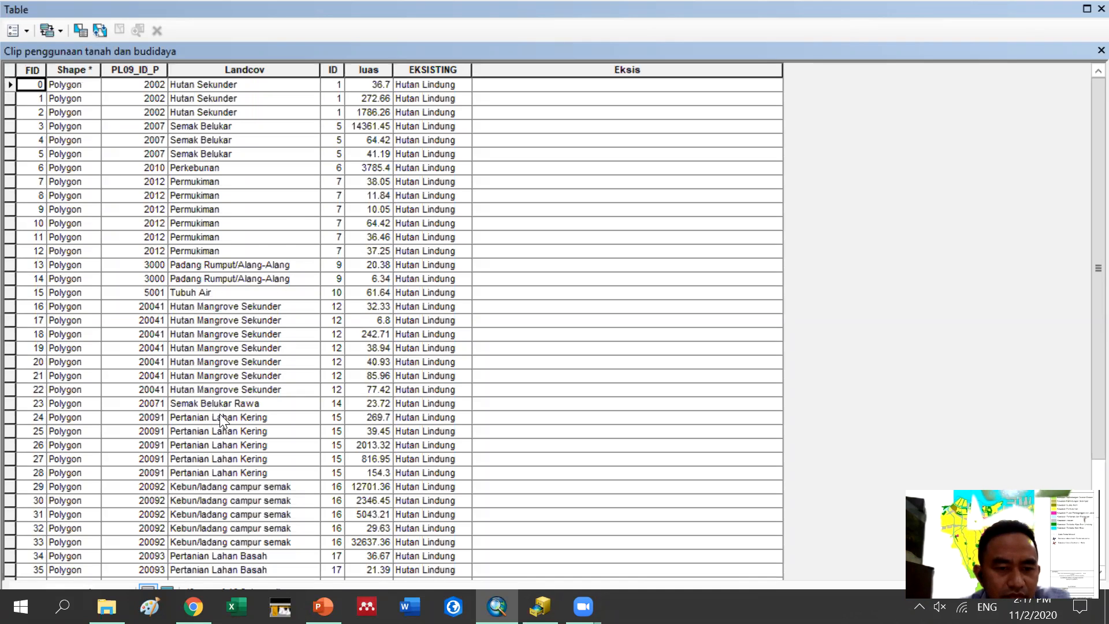
# Sort the clip layer's attribute table by Landcov, look through the grouped classes, and close the table
pyautogui.scroll(-4, 220, 413)
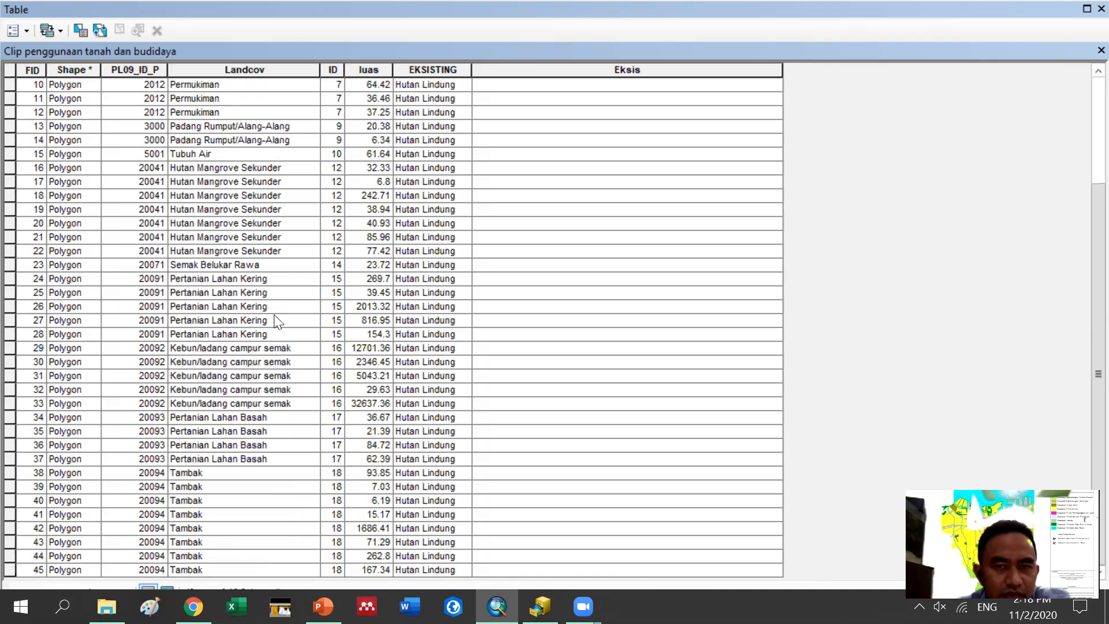
pyautogui.scroll(1, 276, 321)
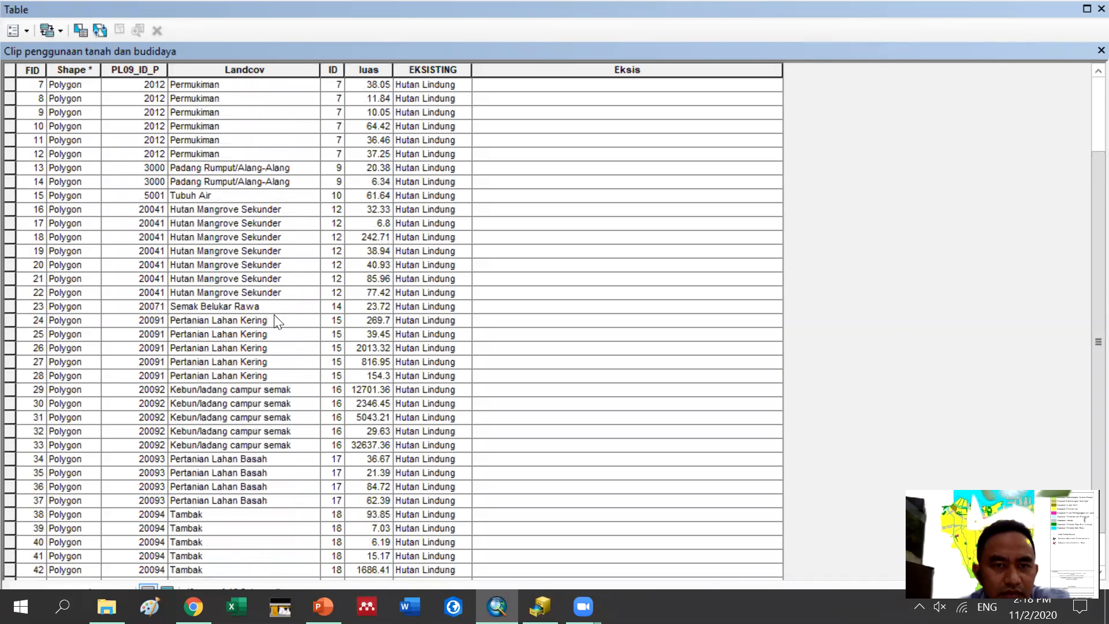
pyautogui.scroll(3, 276, 321)
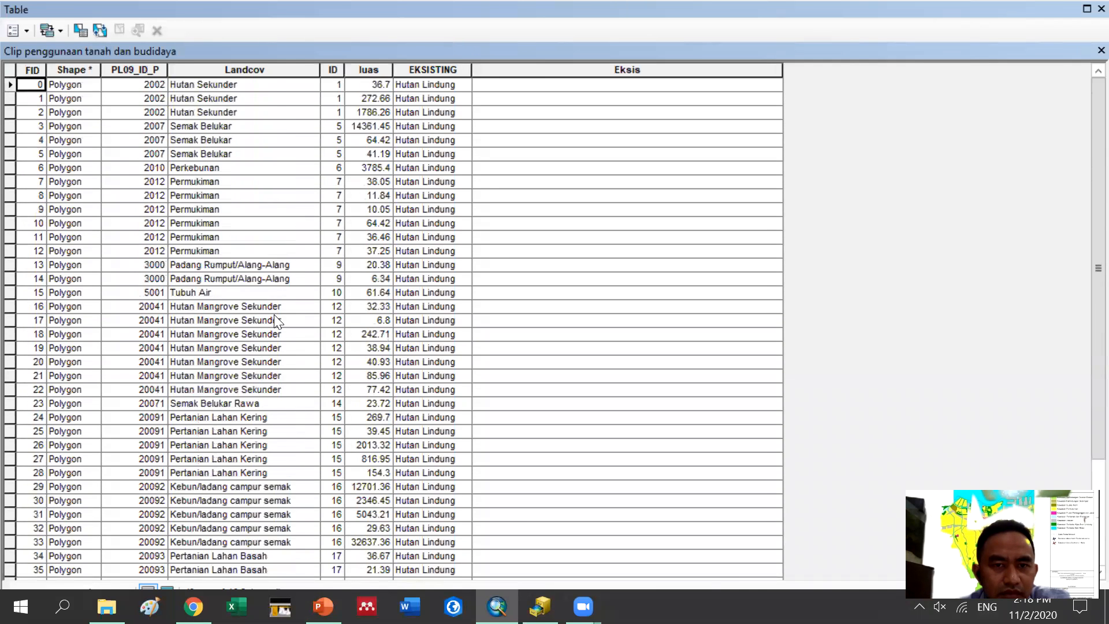
pyautogui.doubleClick(262, 67)
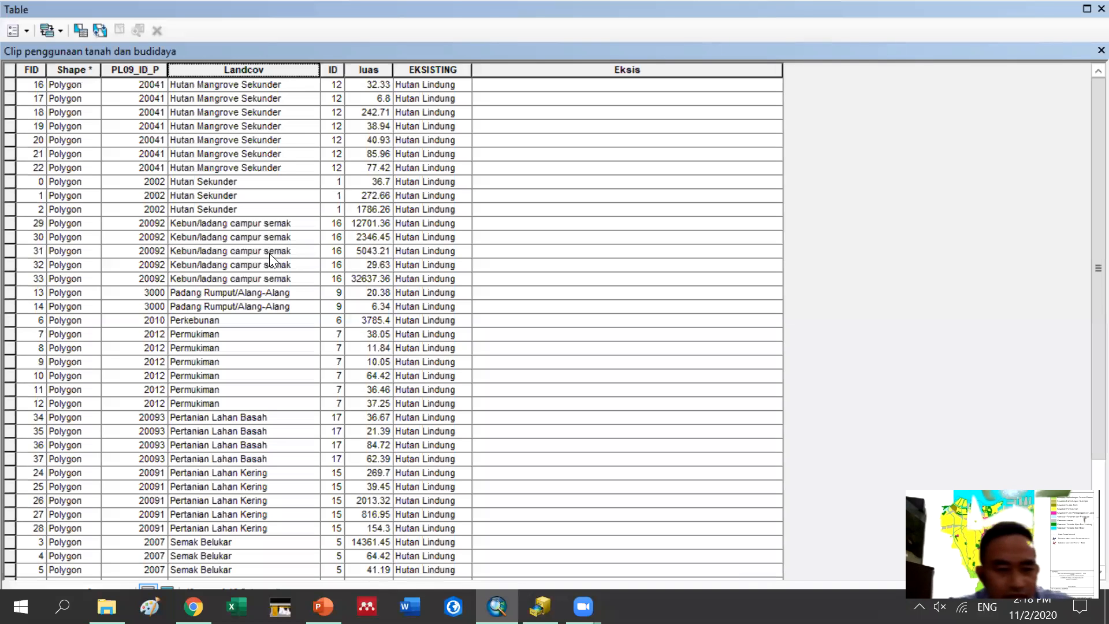
pyautogui.scroll(-3, 236, 433)
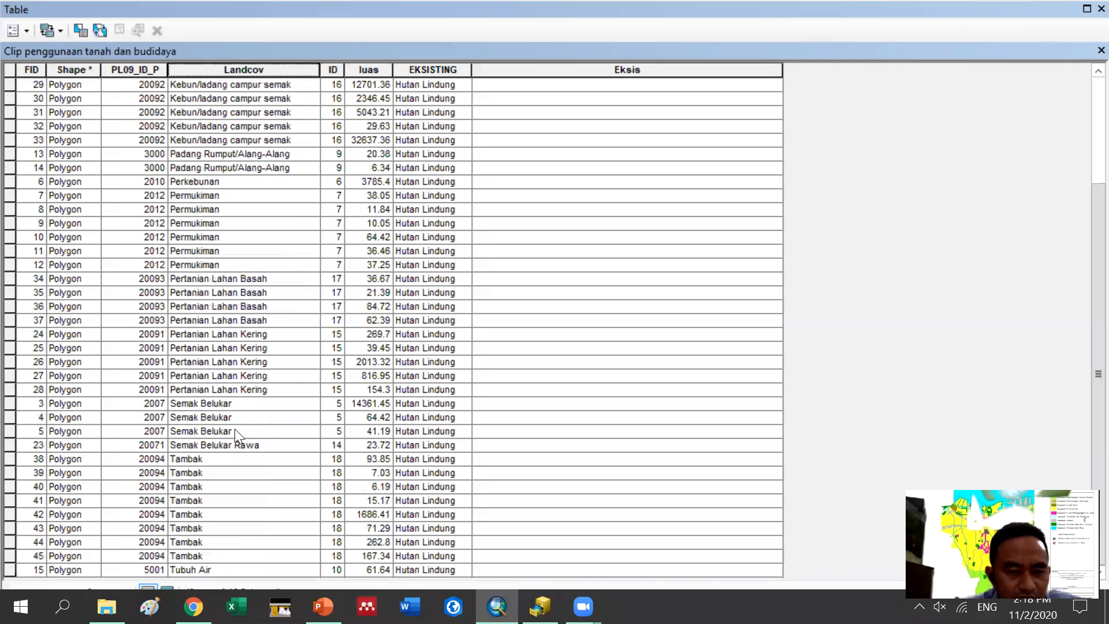
pyautogui.scroll(3, 235, 429)
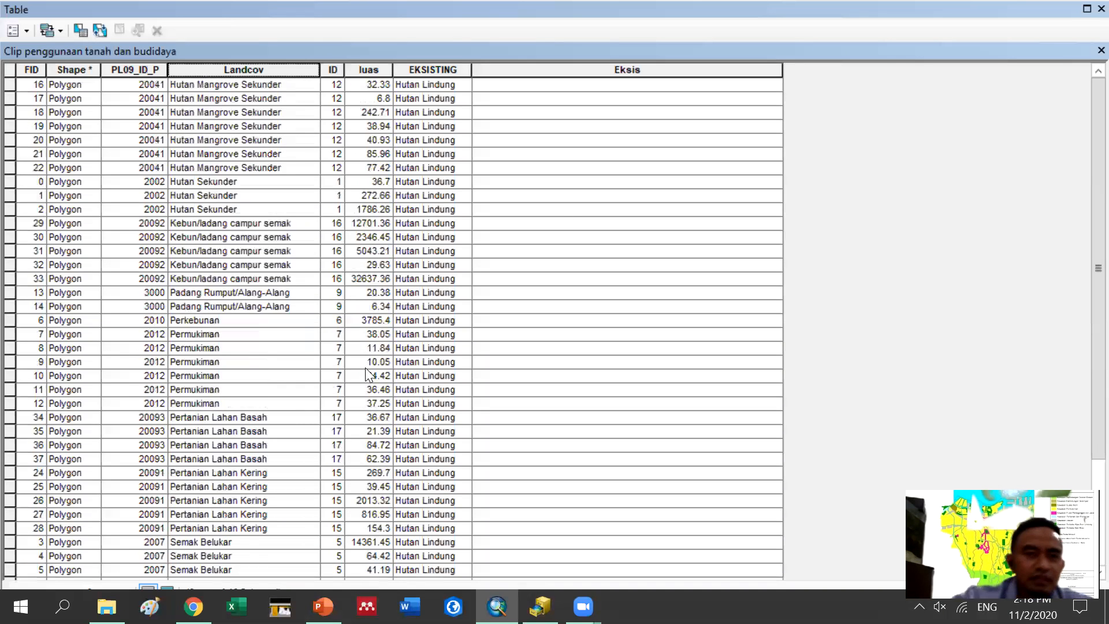
pyautogui.click(1101, 50)
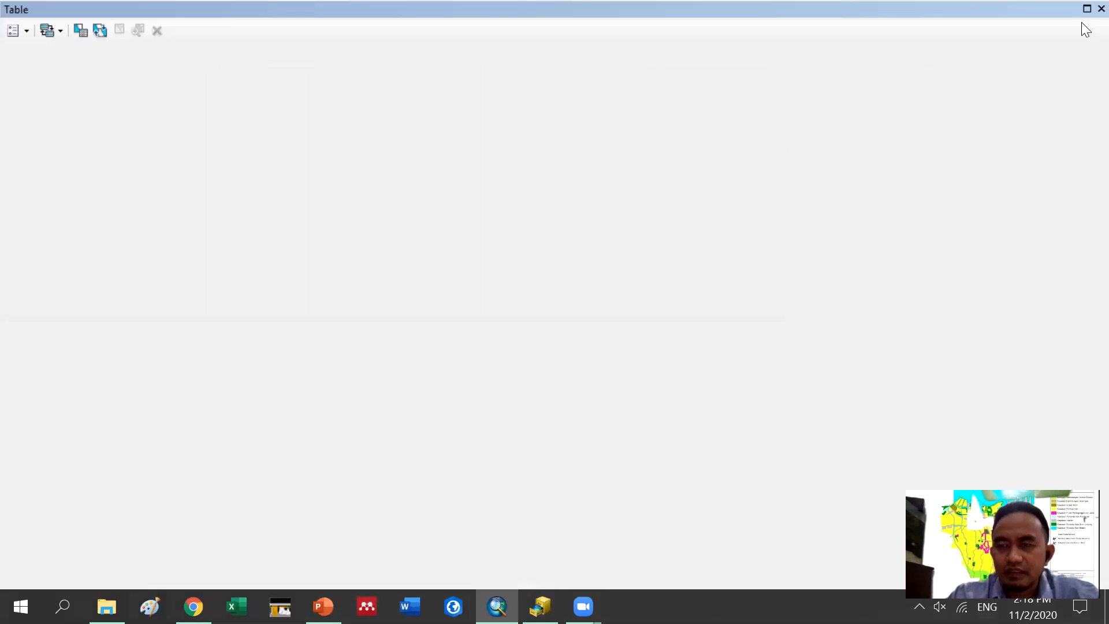
pyautogui.click(1101, 8)
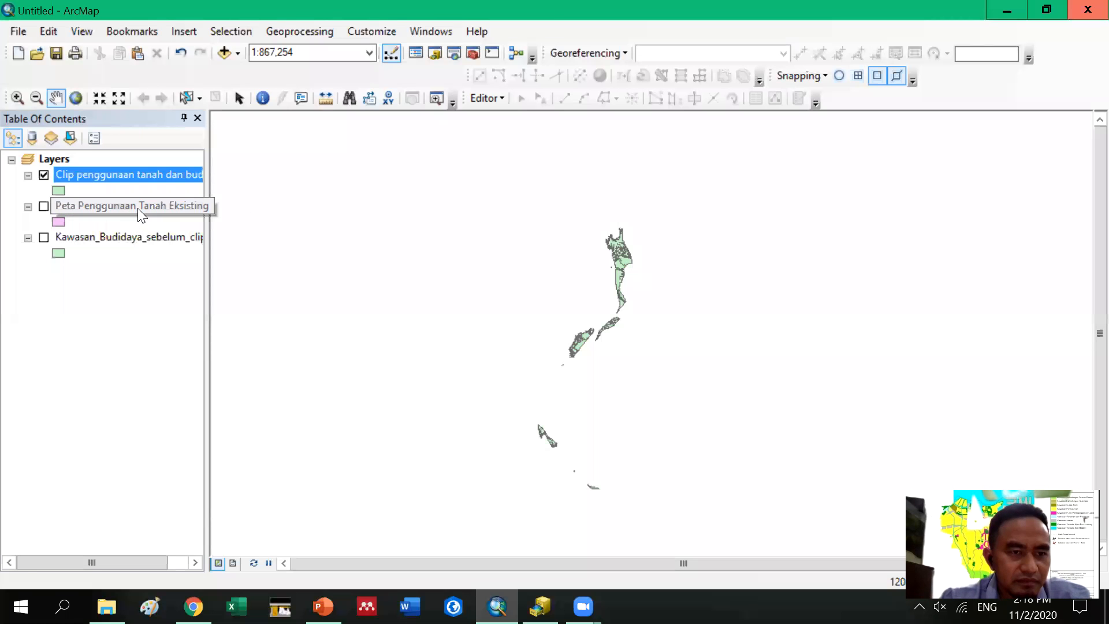
# Add Peta Penggunaan Tanah Eksisting.shp from the current DATA SPASIAL folder to the map
pyautogui.click(238, 54)
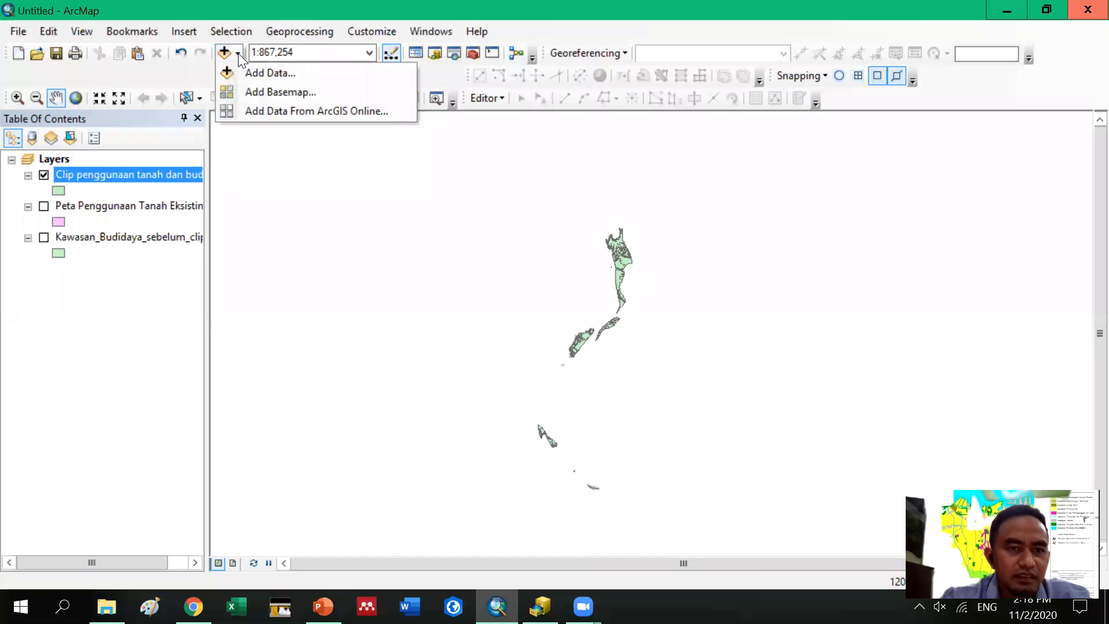
pyautogui.click(243, 75)
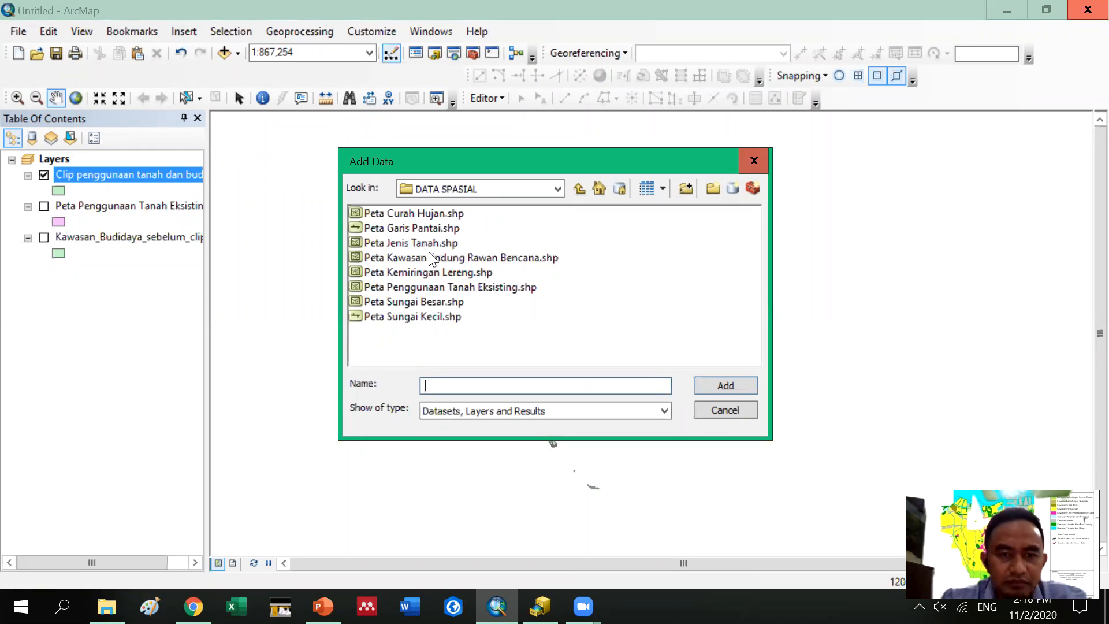
pyautogui.click(487, 287)
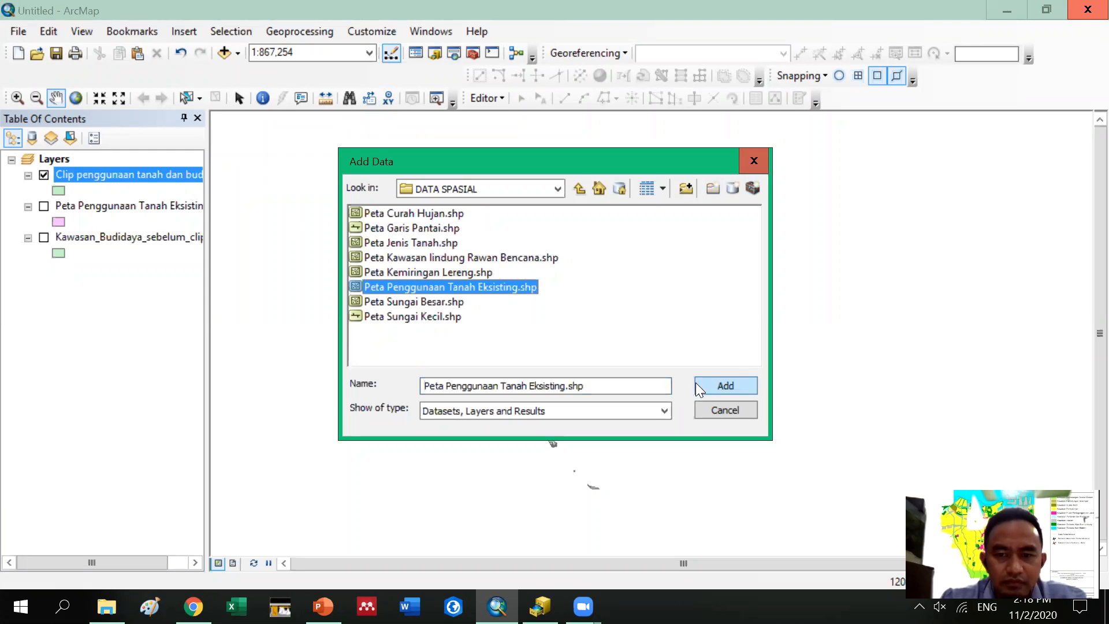
pyautogui.click(704, 384)
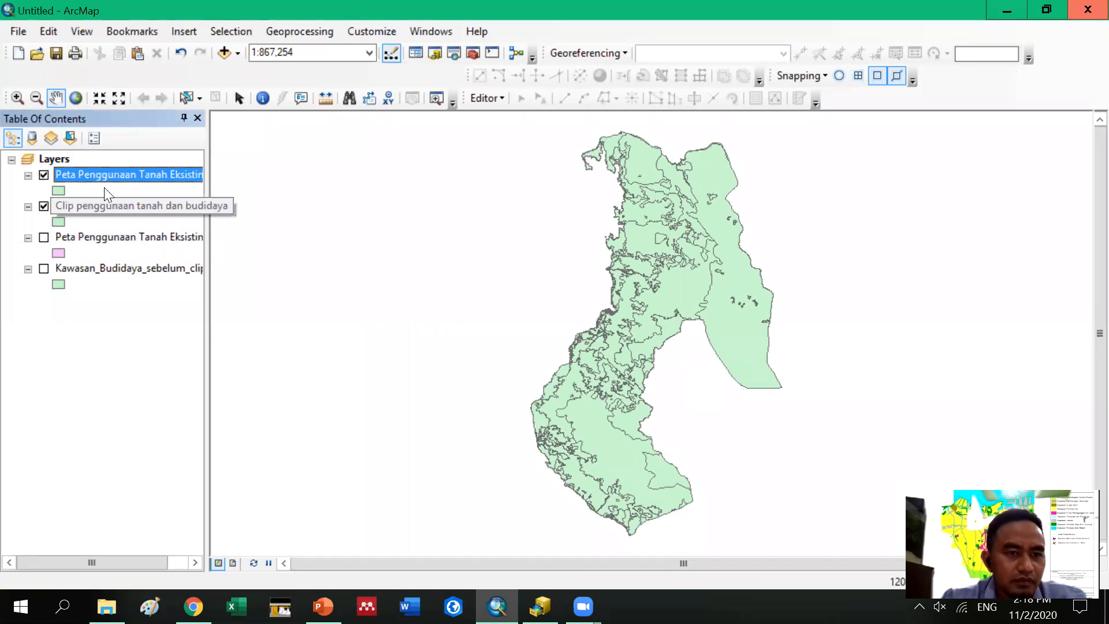
# Examine the Landcov and EKSISTING values in the newly added Peta Penggunaan Tanah Eksisting layer's attribute table, and close it
pyautogui.rightClick(110, 174)
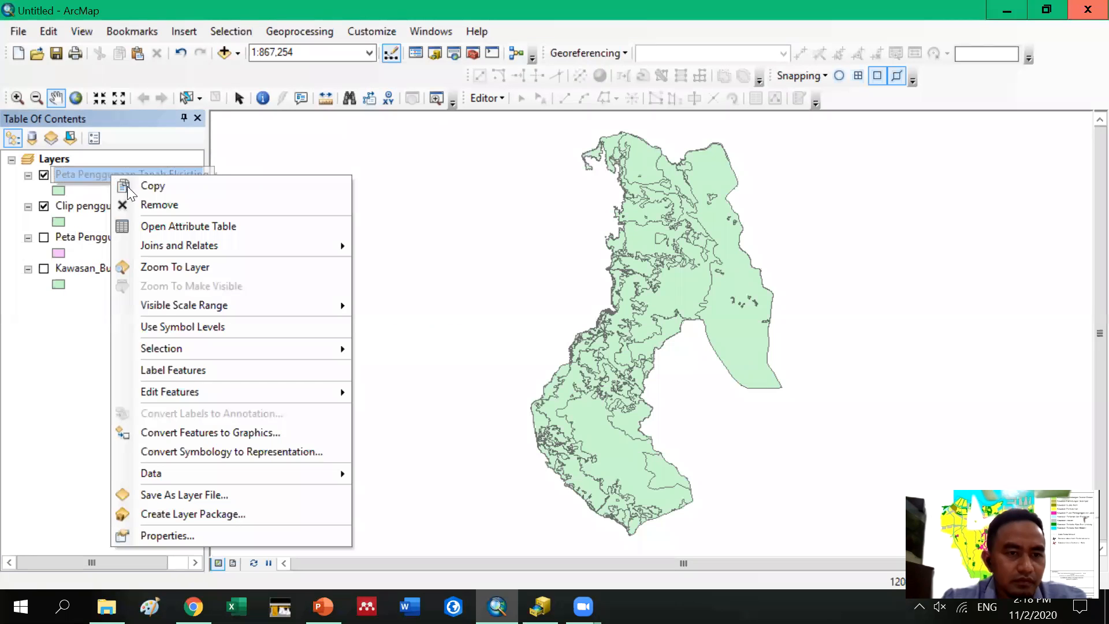
pyautogui.click(180, 227)
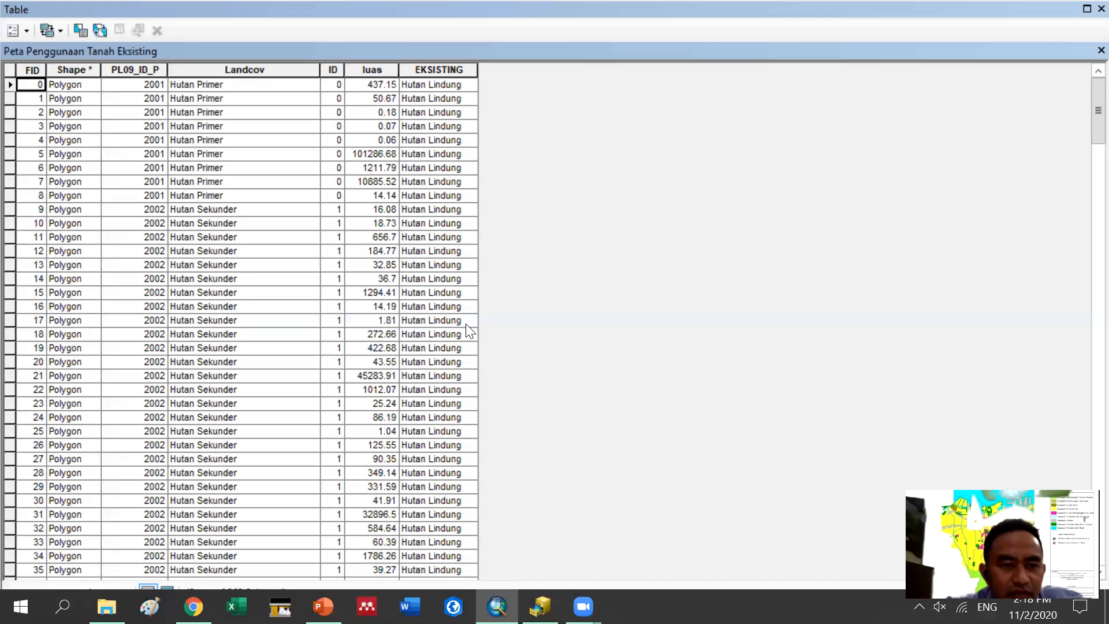
pyautogui.scroll(-10, 314, 307)
pyautogui.scroll(-20, 314, 307)
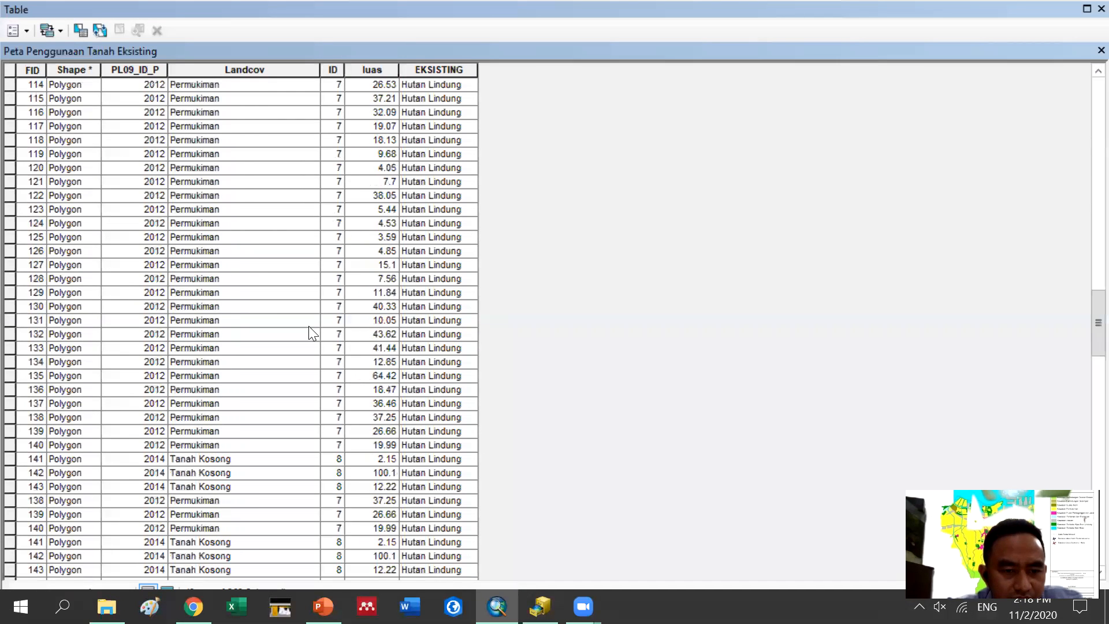
pyautogui.scroll(-5, 312, 336)
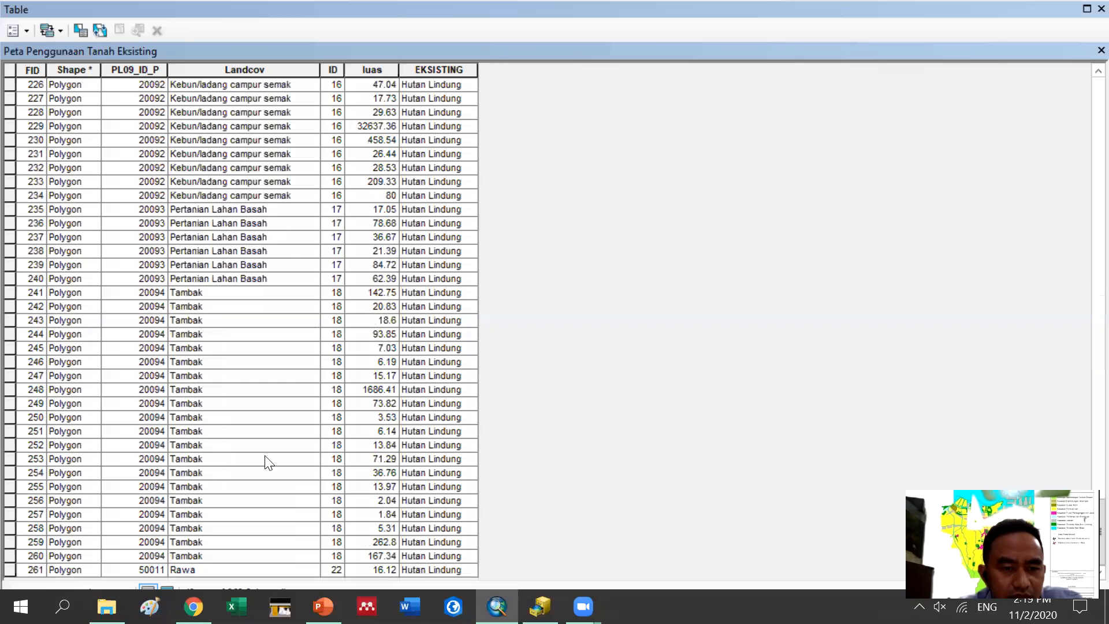
pyautogui.scroll(7, 271, 290)
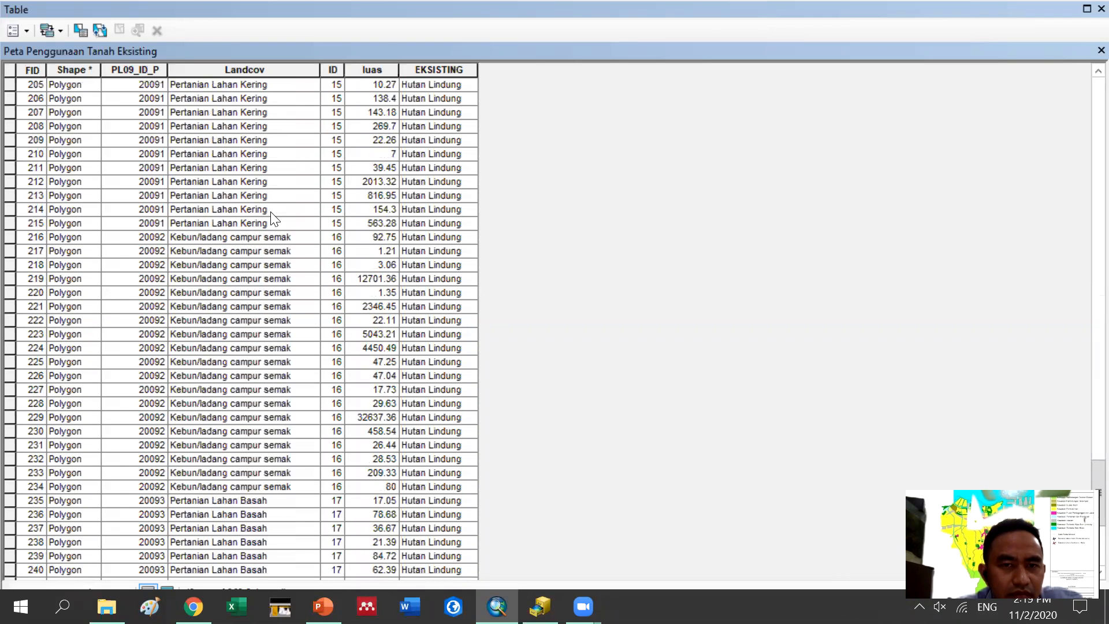
pyautogui.scroll(2, 273, 218)
pyautogui.scroll(5, 273, 218)
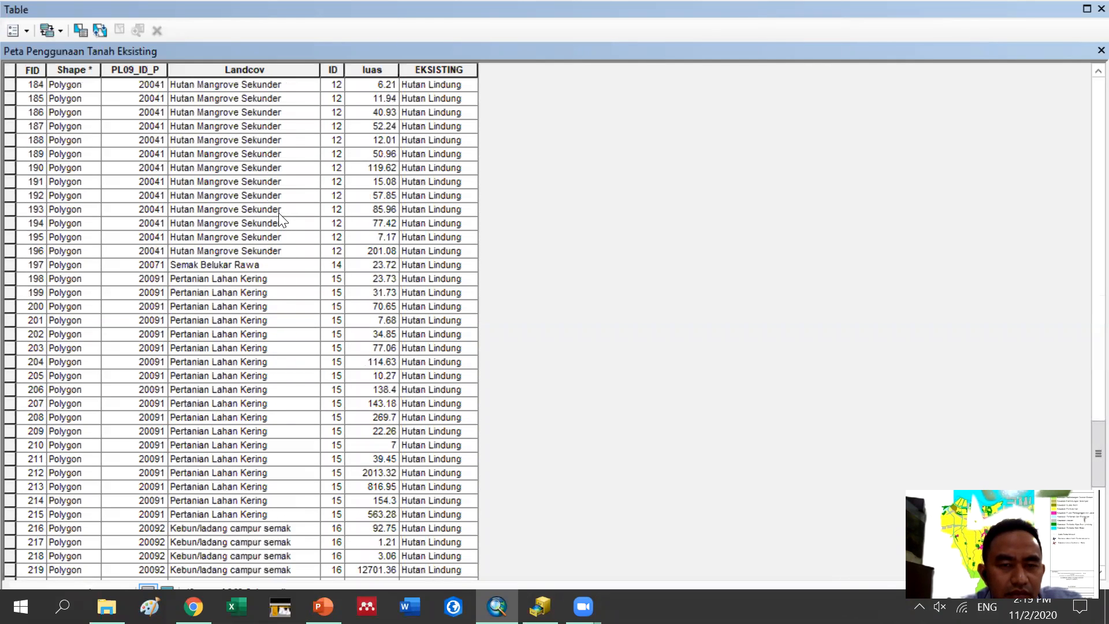
pyautogui.scroll(8, 279, 215)
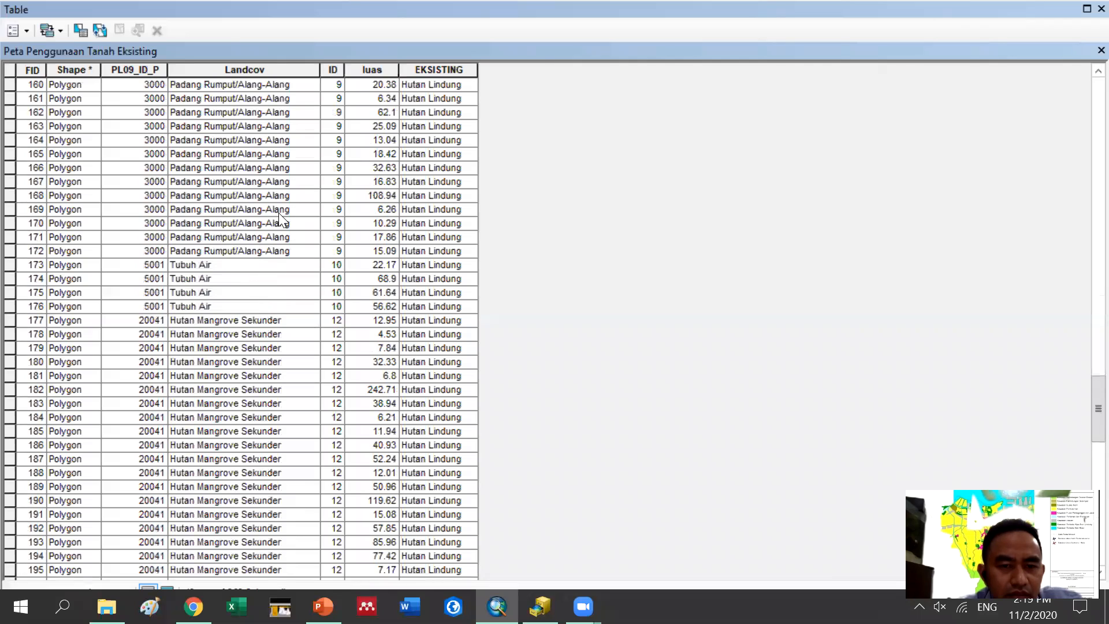
pyautogui.scroll(15, 279, 213)
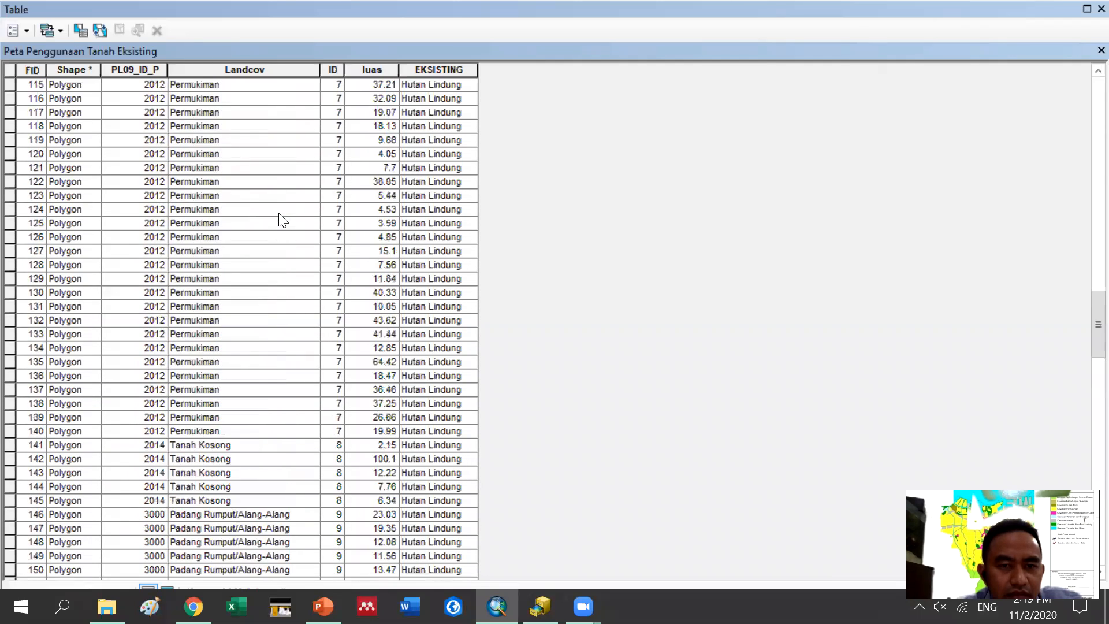
pyautogui.scroll(1, 282, 220)
pyautogui.click(1102, 9)
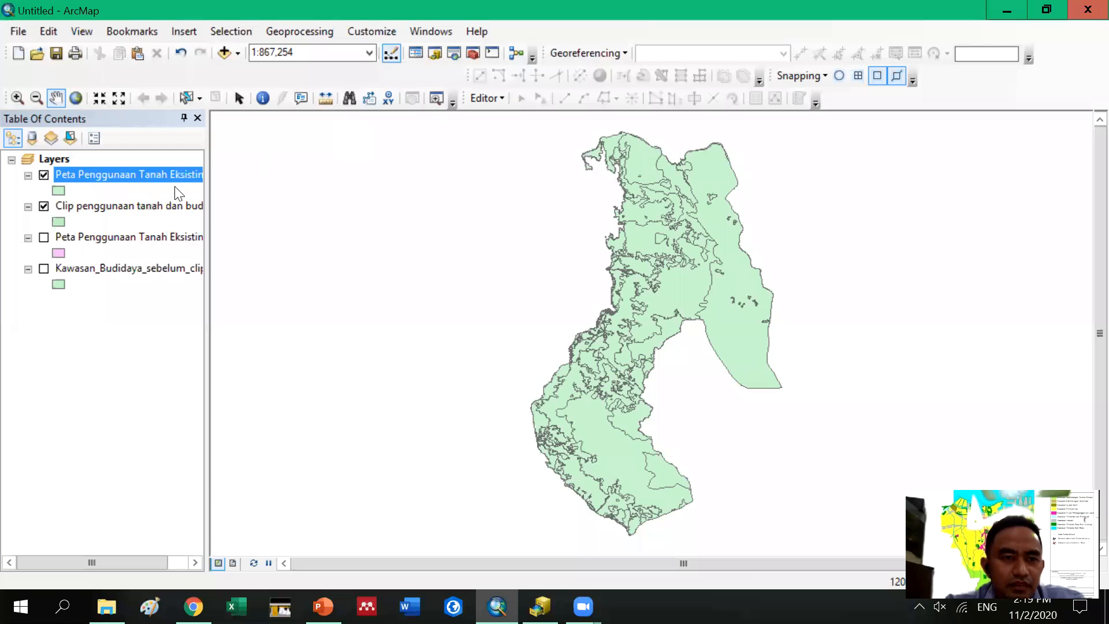
# Hide the Clip penggunaan tanah dan budidaya layer and remove the newly added Peta Penggunaan Tanah Eksisting layer
pyautogui.click(45, 207)
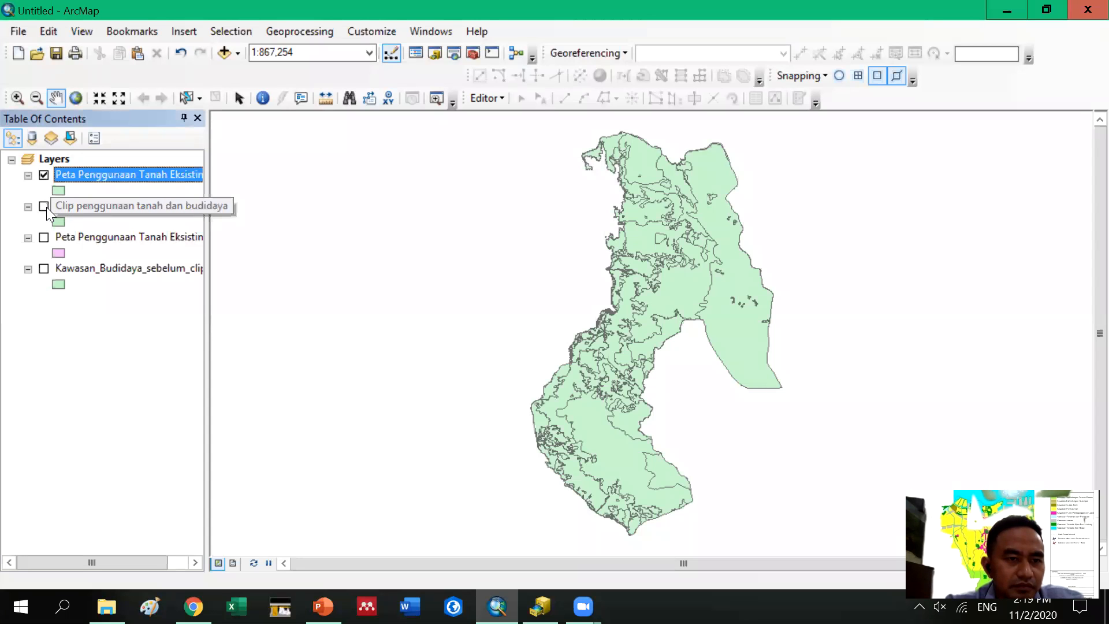
pyautogui.click(44, 174)
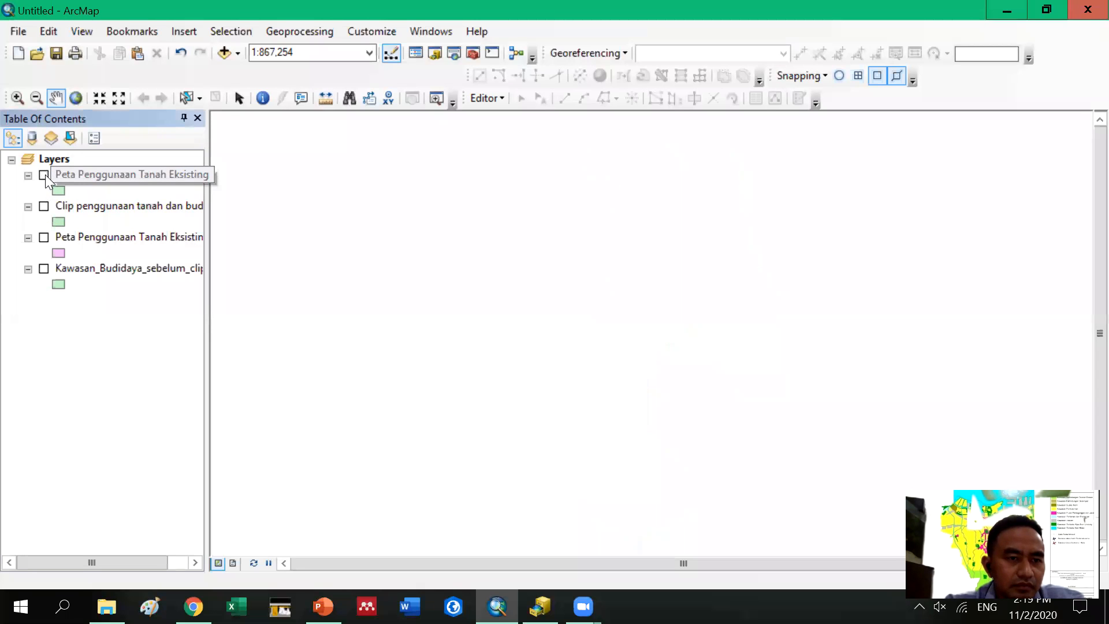
pyautogui.rightClick(61, 173)
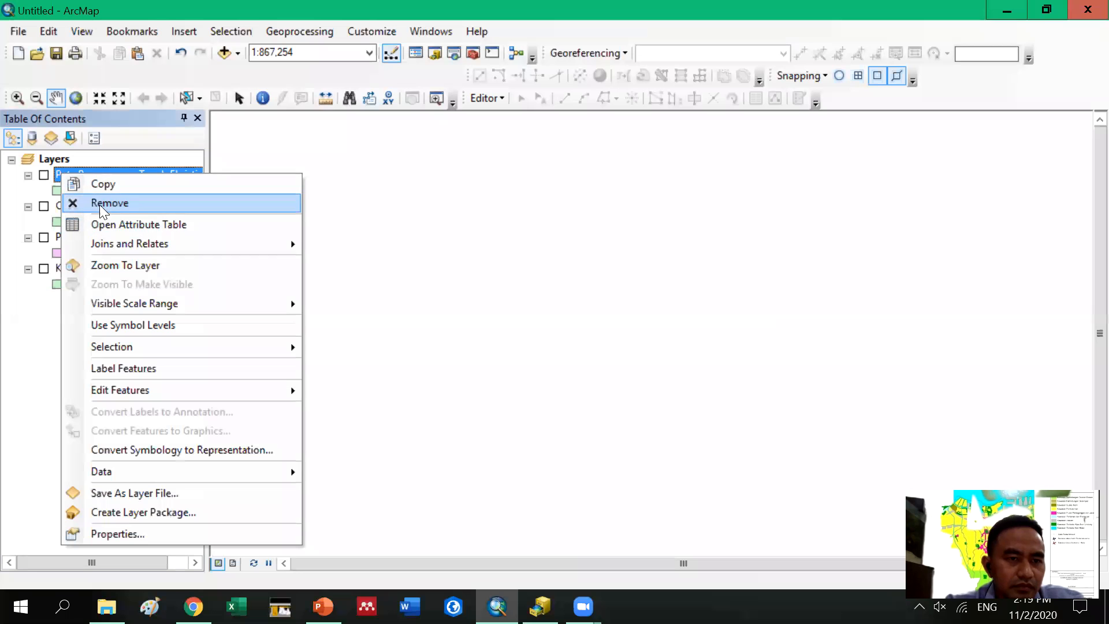
pyautogui.click(100, 203)
# Add Peta Penggunaan Tanah Eksisting.shp from the DATA SPASIAL folder in Kelas B's ANALISIS LANJUTAN (1) folder
pyautogui.click(239, 52)
pyautogui.click(237, 68)
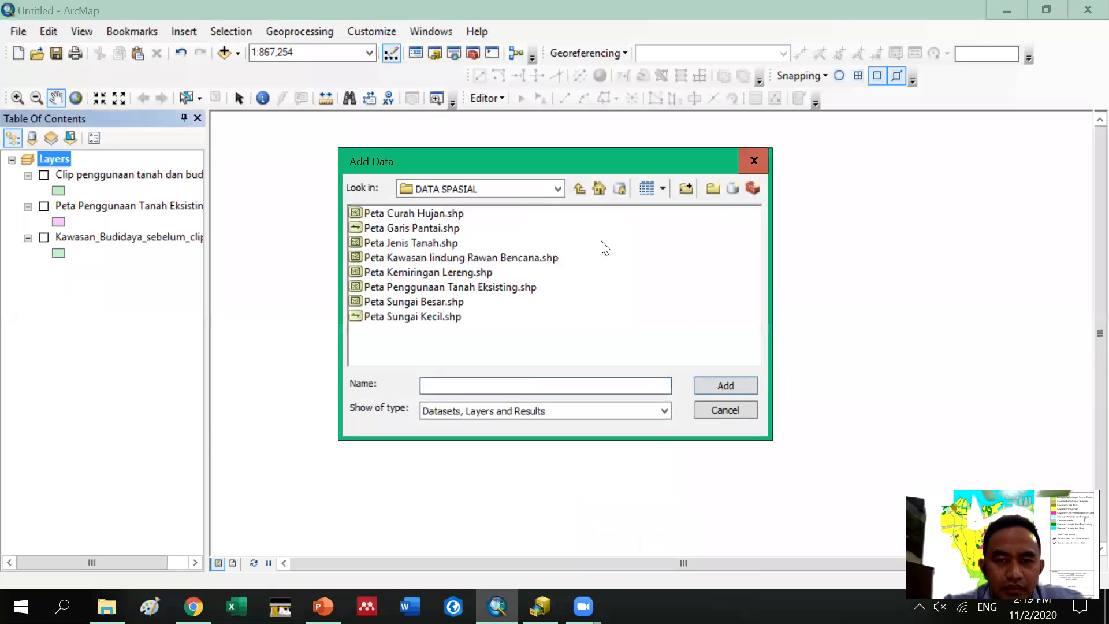
pyautogui.click(580, 189)
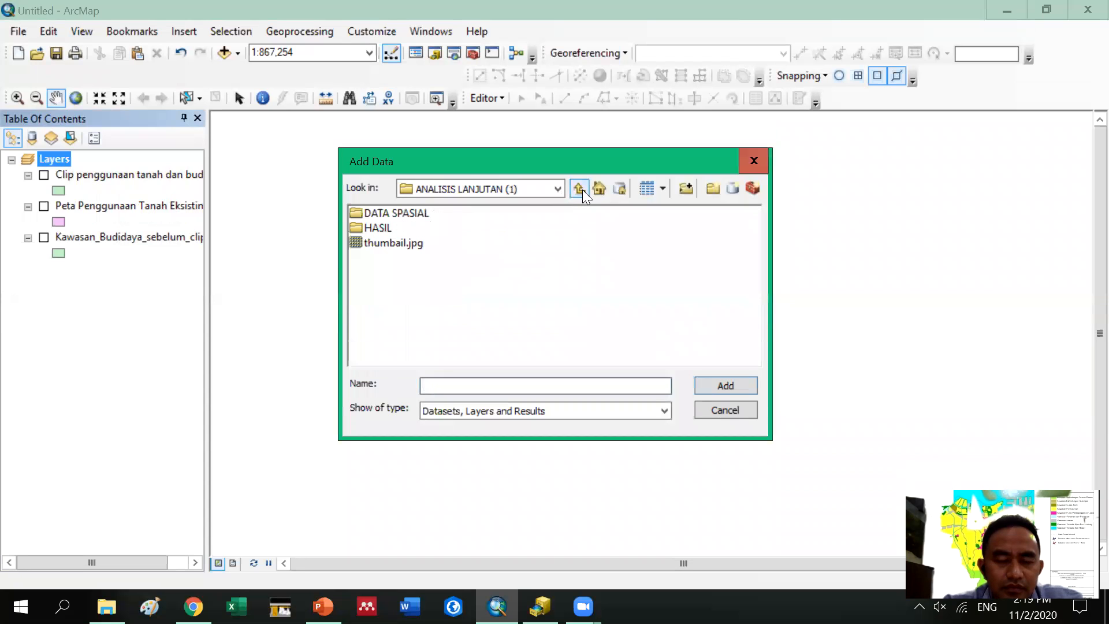
pyautogui.click(540, 191)
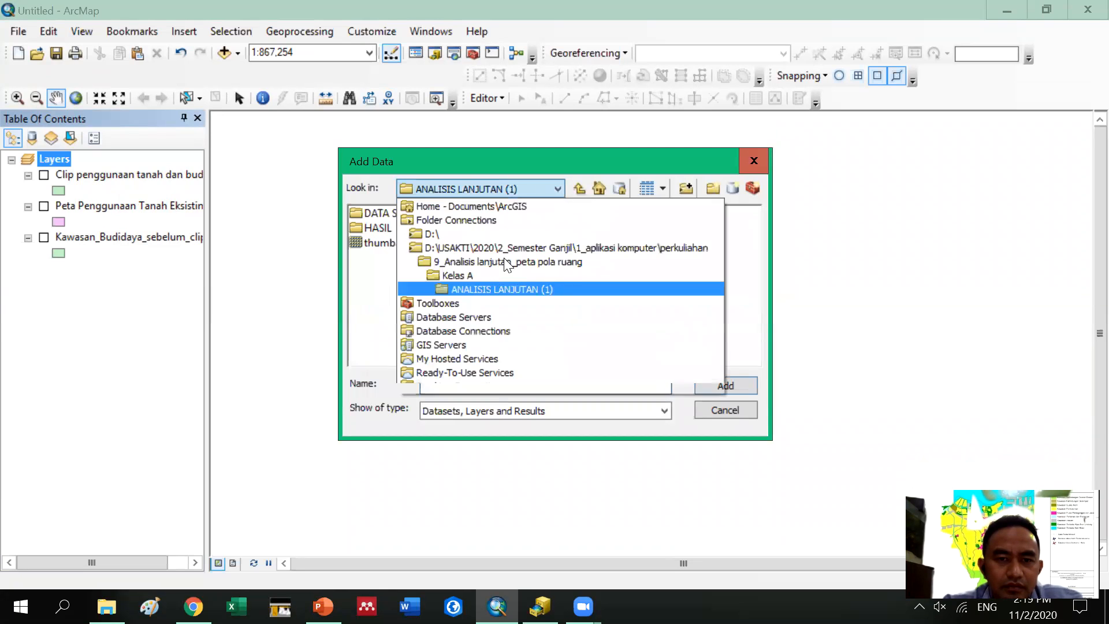
pyautogui.click(498, 261)
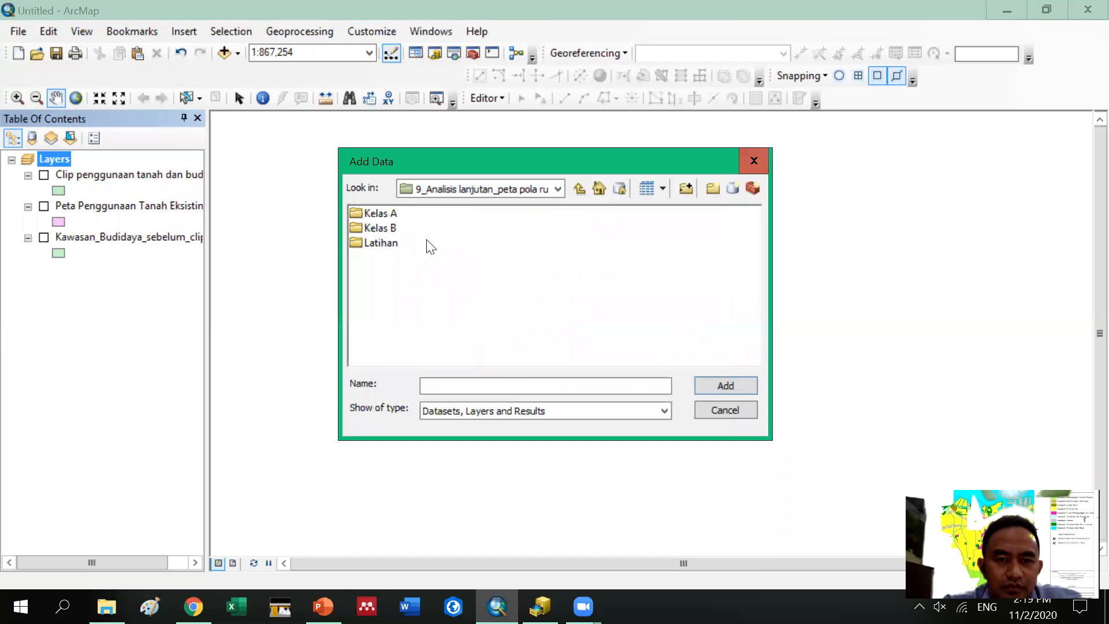
pyautogui.doubleClick(378, 228)
pyautogui.doubleClick(404, 217)
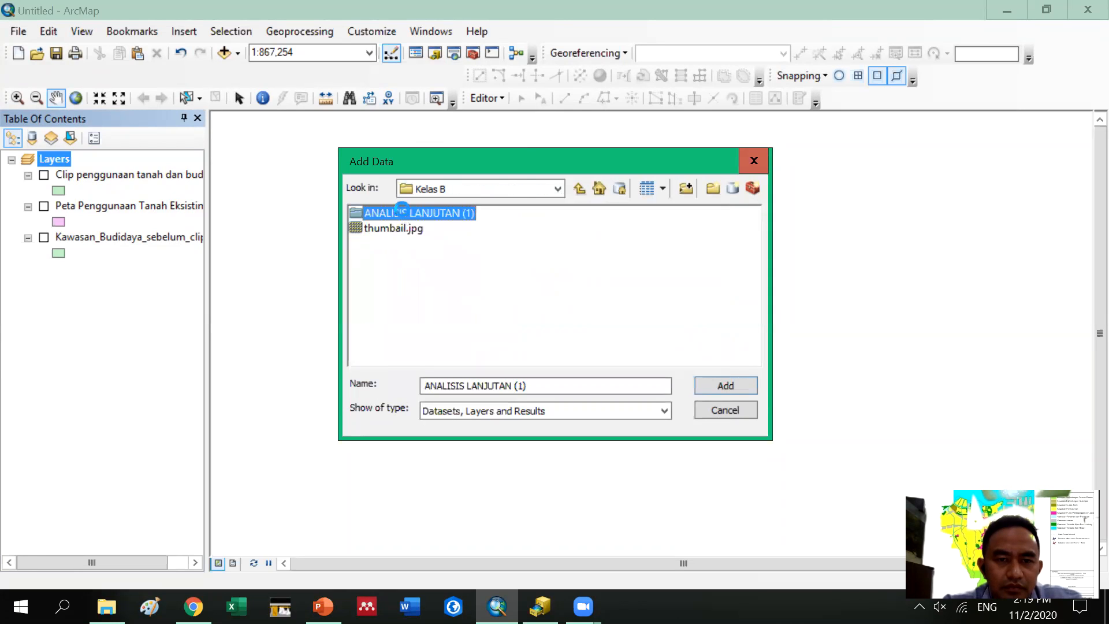
pyautogui.doubleClick(405, 215)
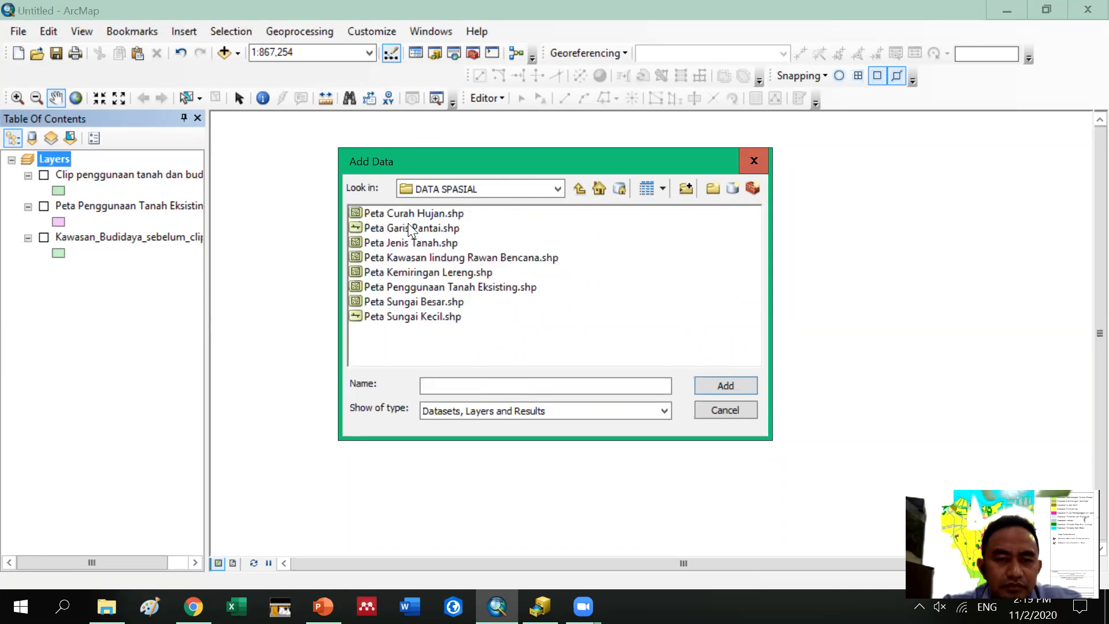
pyautogui.click(434, 287)
pyautogui.click(708, 384)
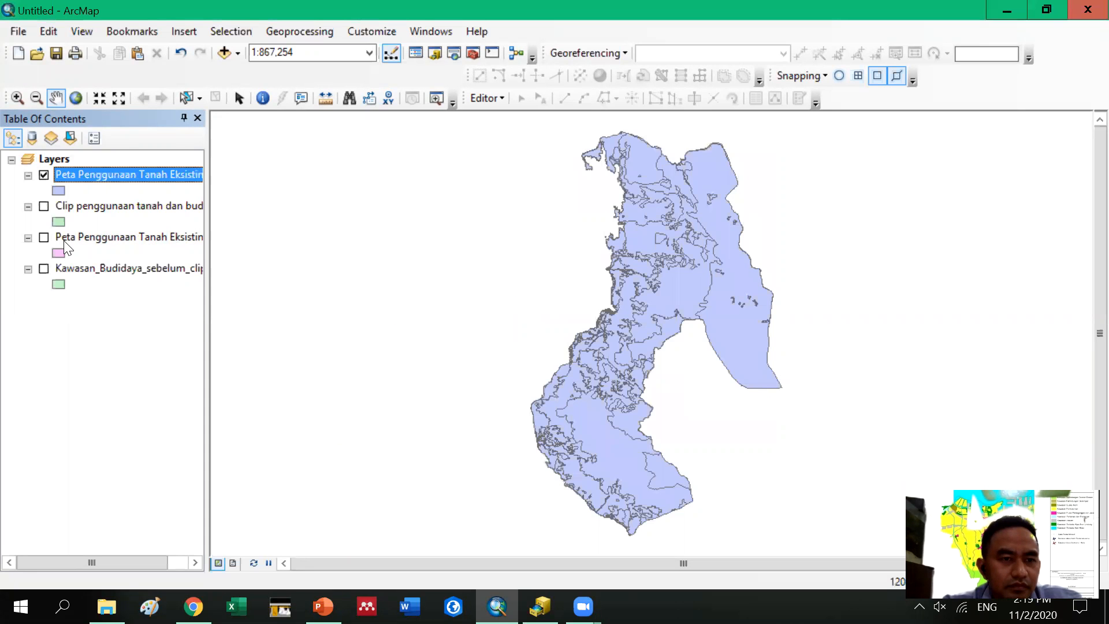
# Open the Kelas B land-use layer's attribute table and compare its EKSISTING values with the Landcov classes
pyautogui.rightClick(104, 175)
pyautogui.click(170, 225)
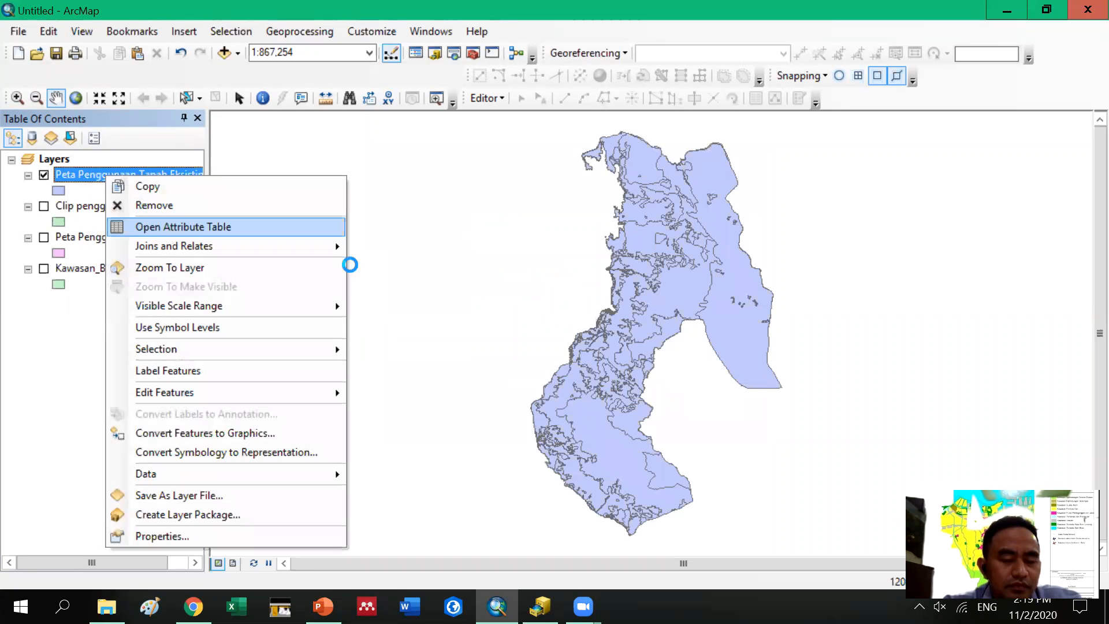
pyautogui.scroll(-14, 471, 289)
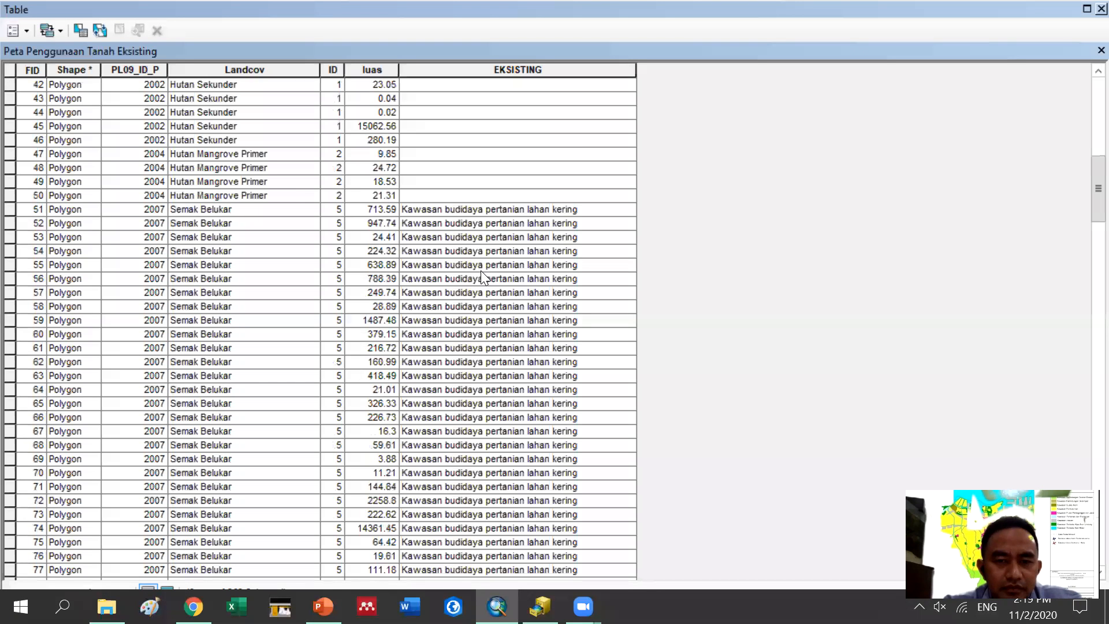
pyautogui.scroll(-19, 553, 231)
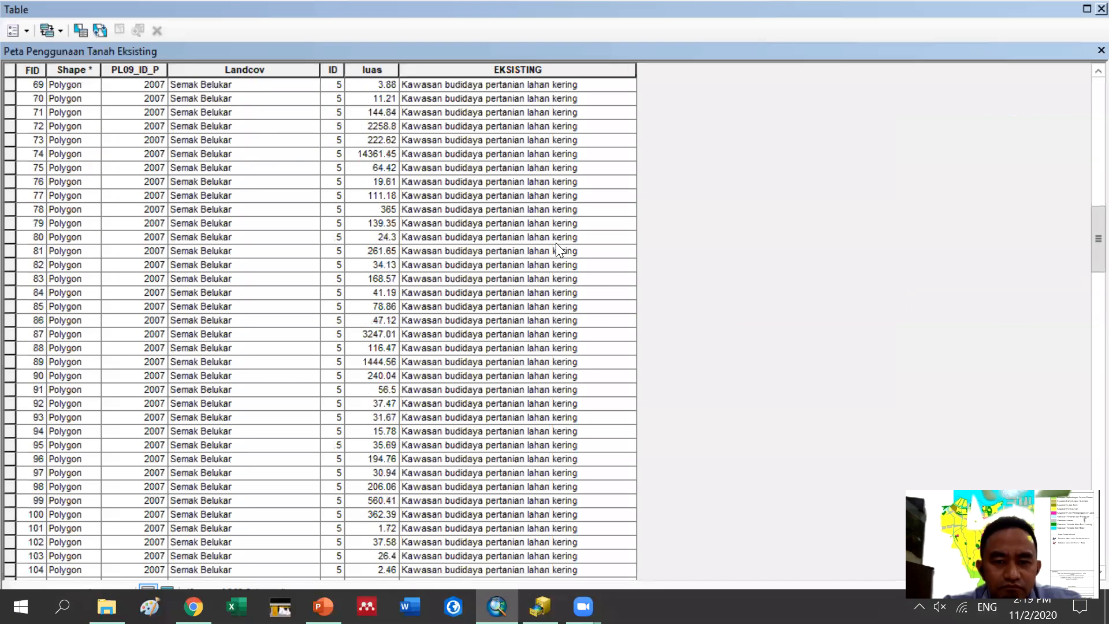
pyautogui.scroll(-20, 563, 260)
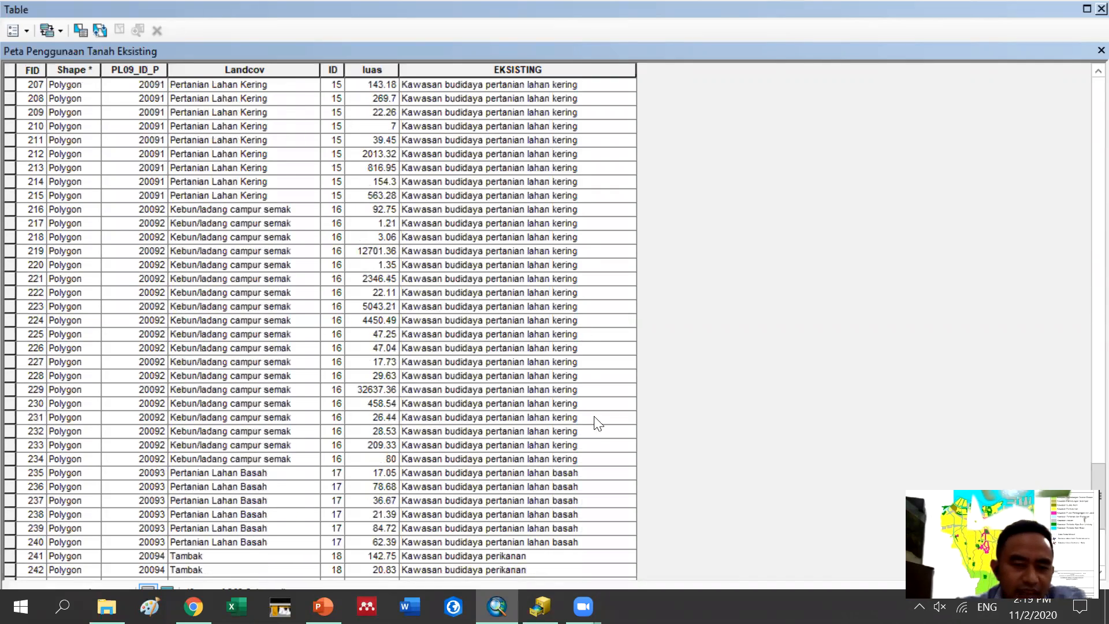
# Check the EKSISTING values of each Landcov class from the first record onward, and close the attribute table
pyautogui.scroll(-6, 572, 381)
pyautogui.scroll(20, 572, 382)
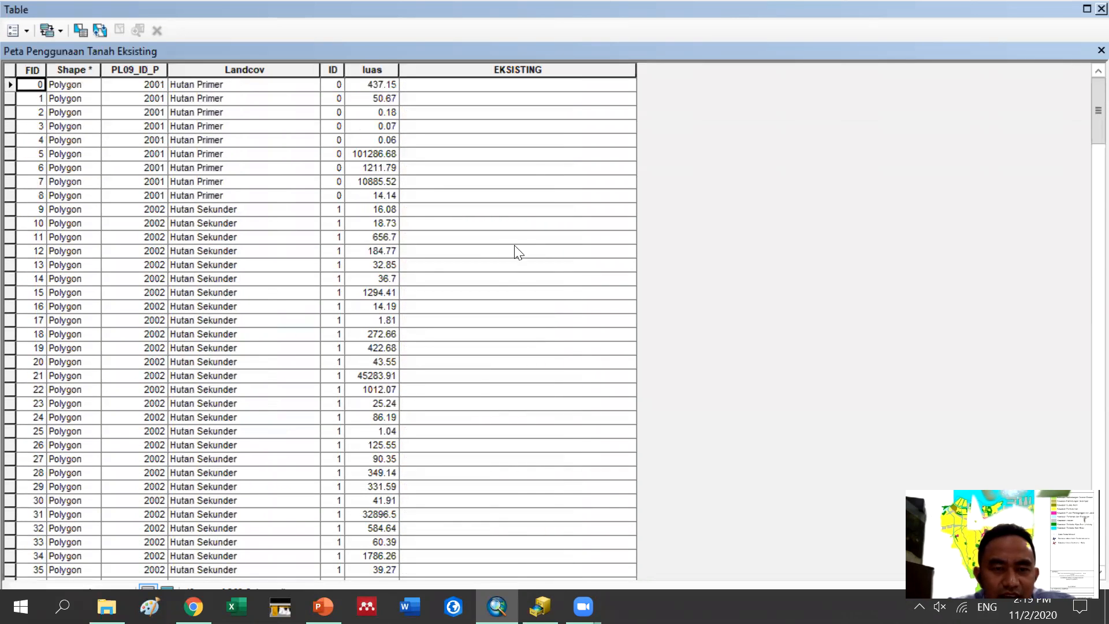
pyautogui.scroll(-9, 535, 156)
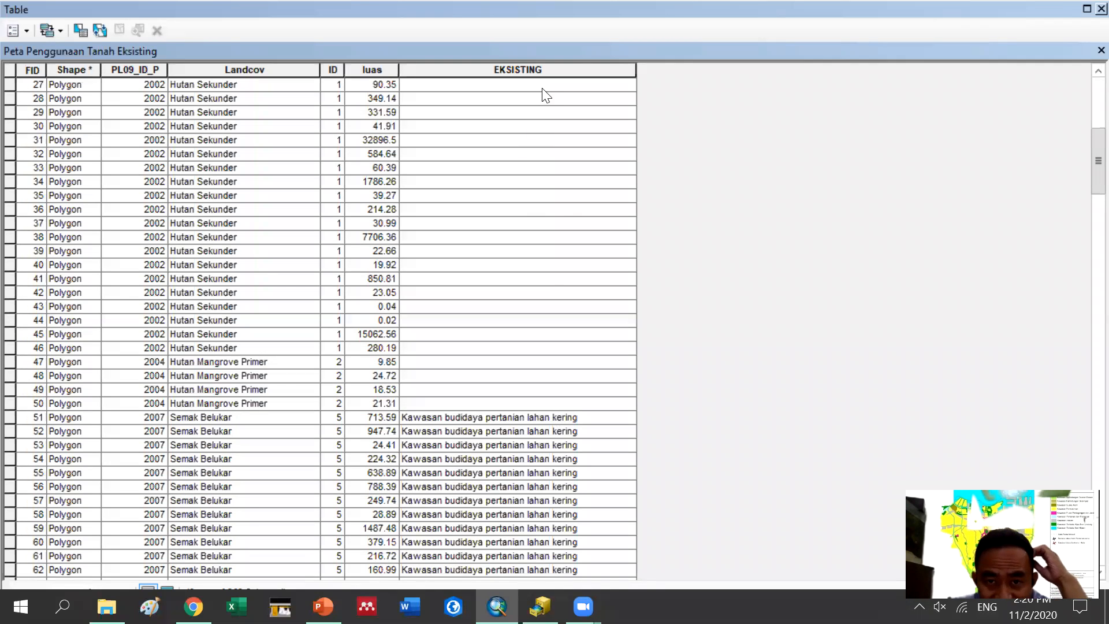
pyautogui.scroll(-4, 551, 358)
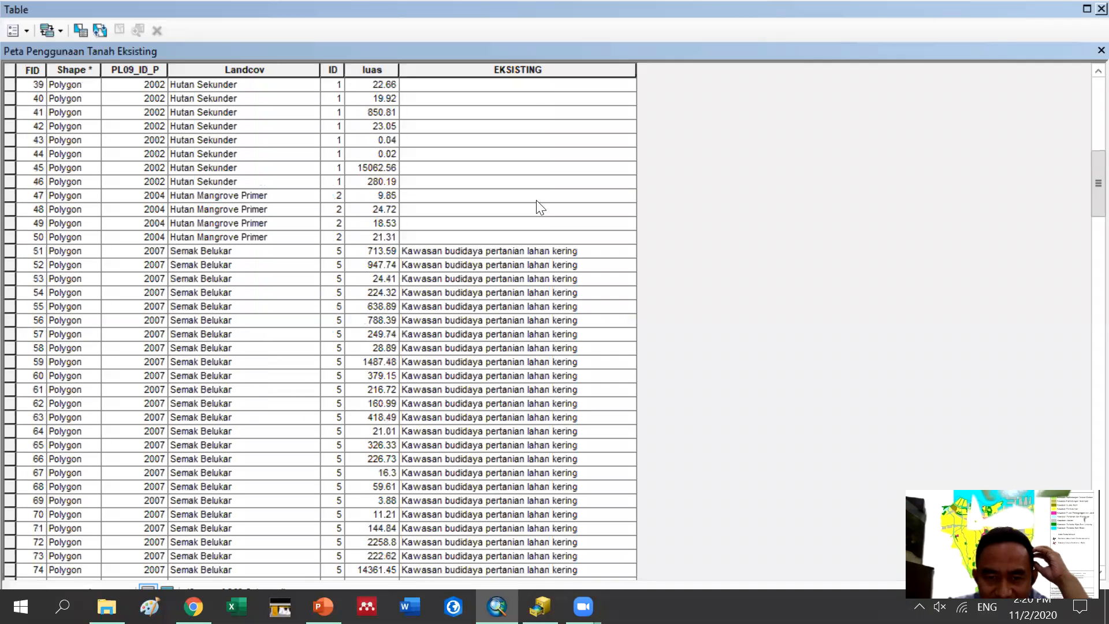
pyautogui.scroll(-13, 550, 415)
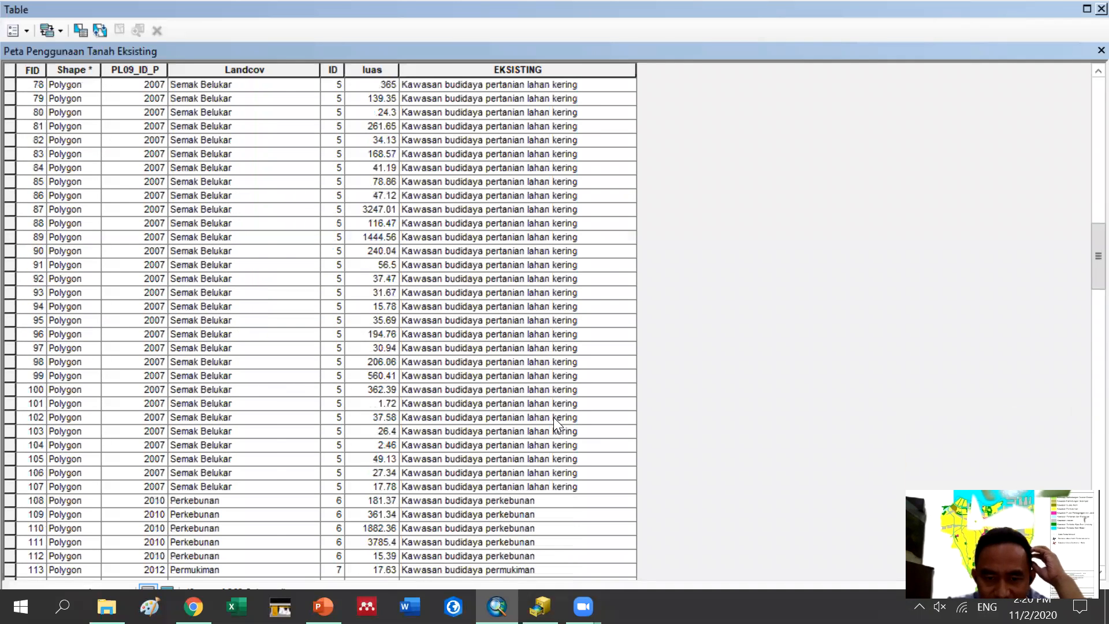
pyautogui.scroll(-20, 554, 417)
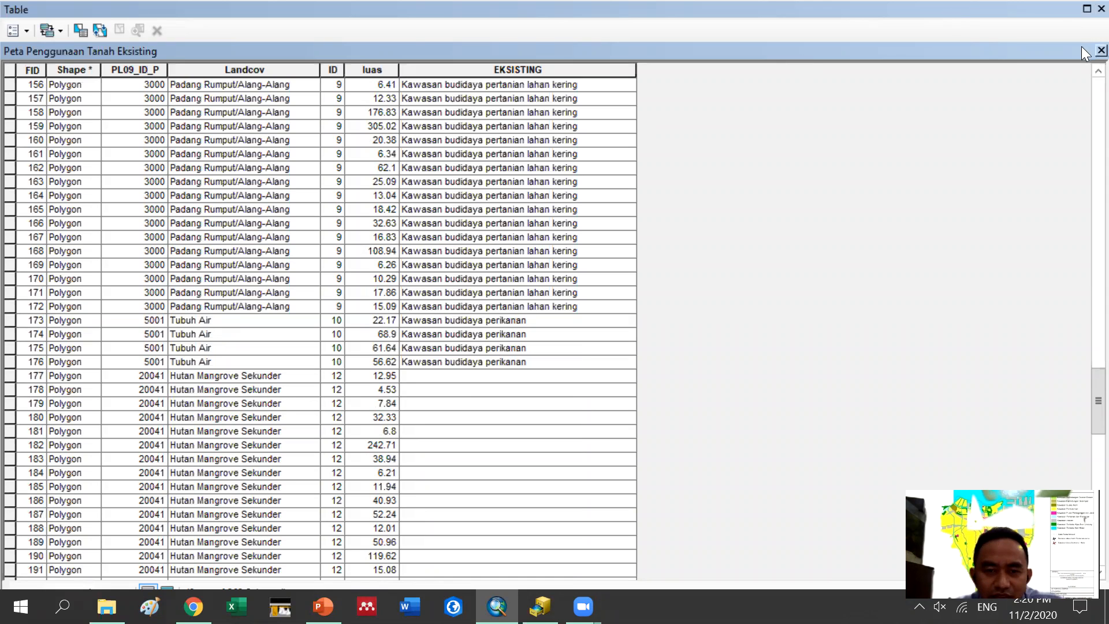
pyautogui.scroll(4, 493, 207)
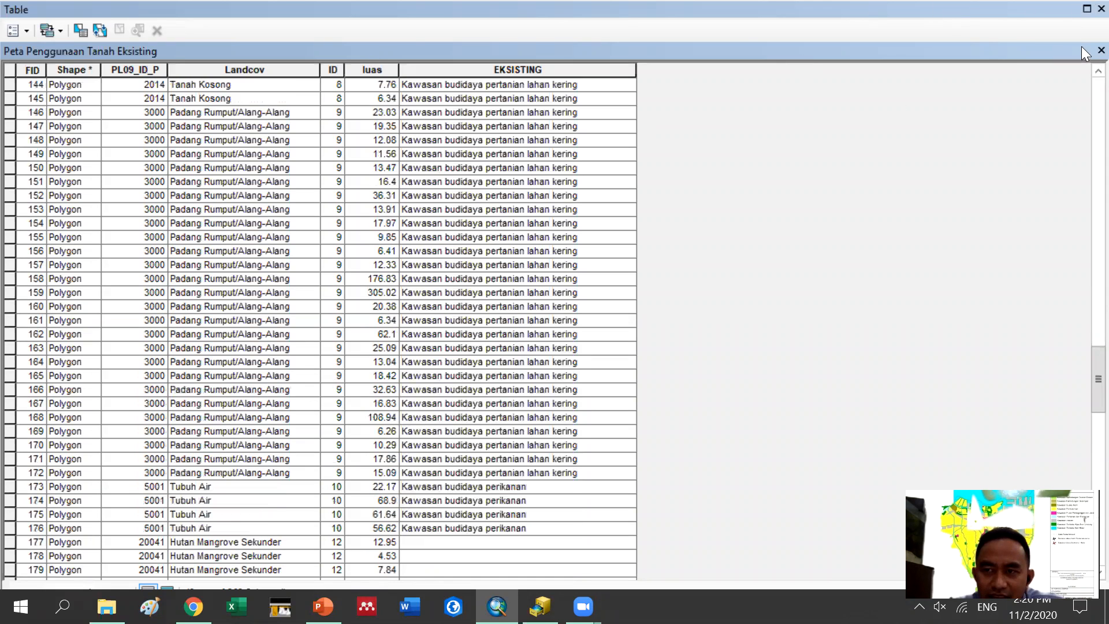
pyautogui.click(1101, 9)
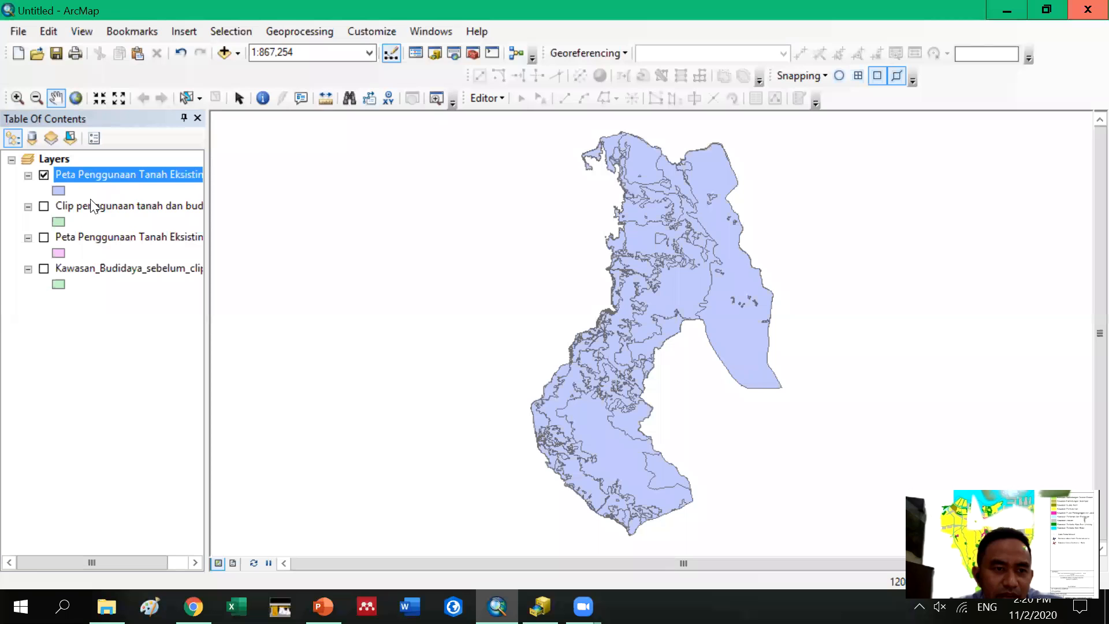
# Open the attribute table of the hidden Peta Penggunaan Tanah Eksisting layer, inspect its EKSISTING values, and close the table
pyautogui.rightClick(95, 238)
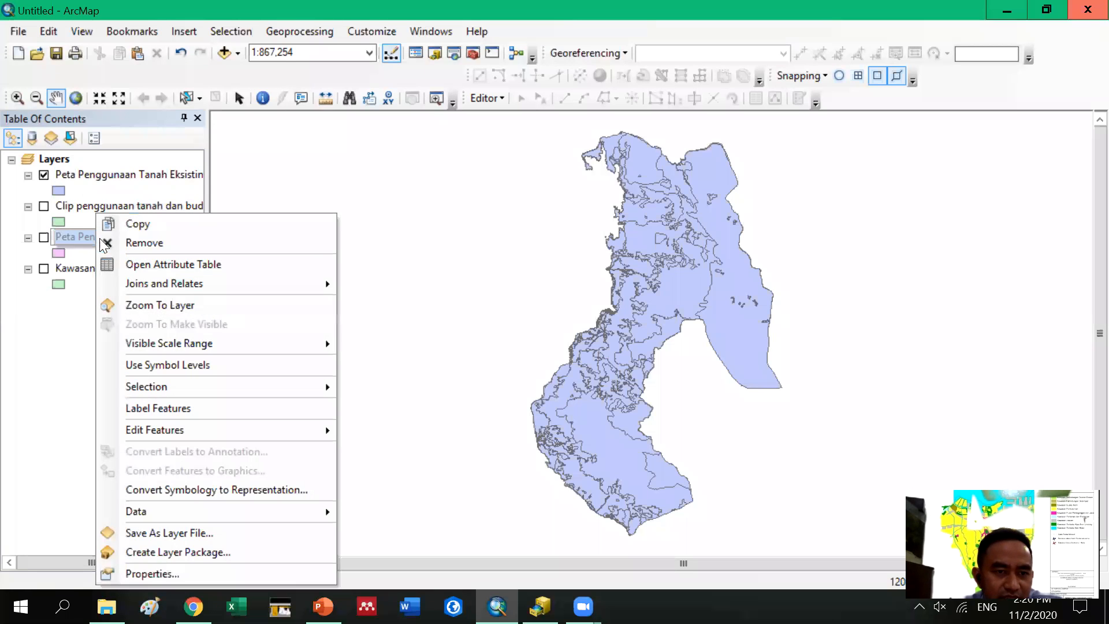
pyautogui.click(155, 264)
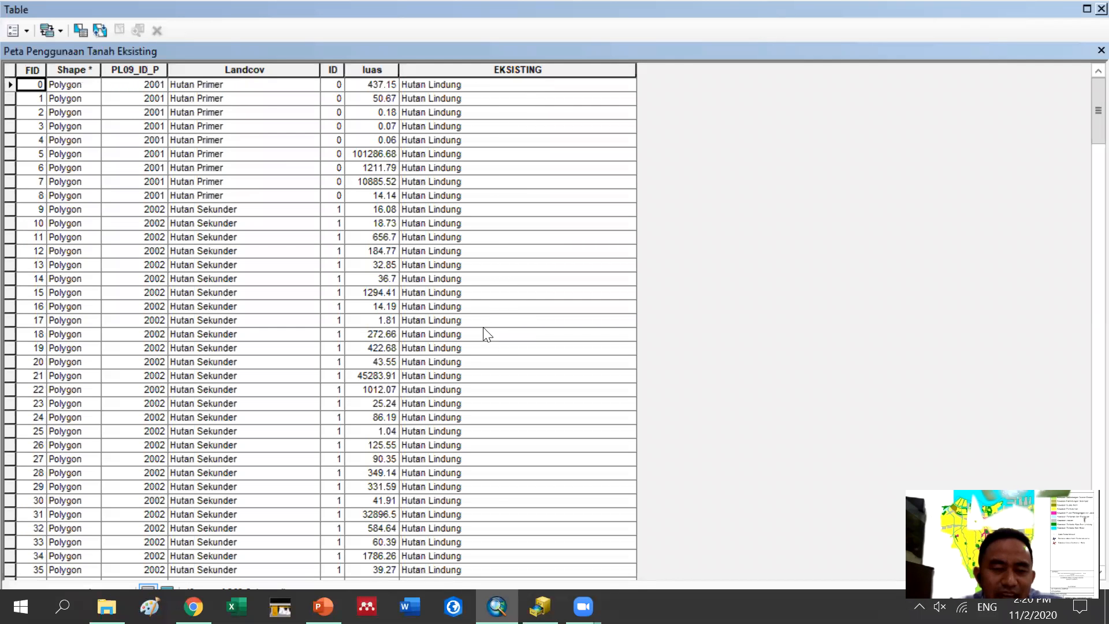
pyautogui.scroll(-10, 483, 329)
pyautogui.scroll(-12, 483, 347)
pyautogui.scroll(13, 480, 364)
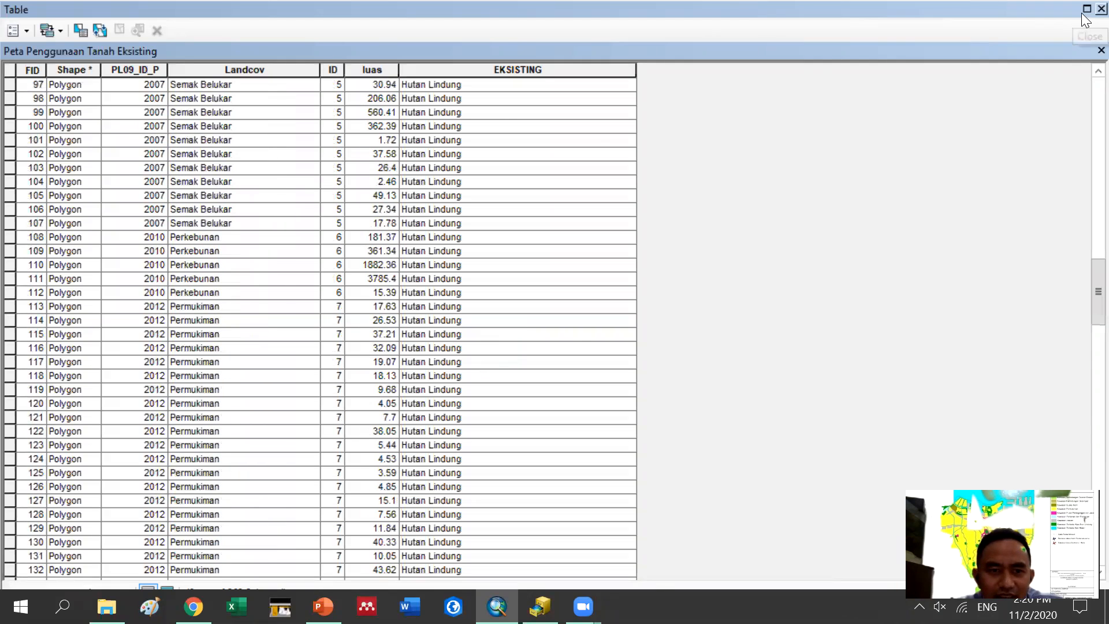
pyautogui.click(1101, 9)
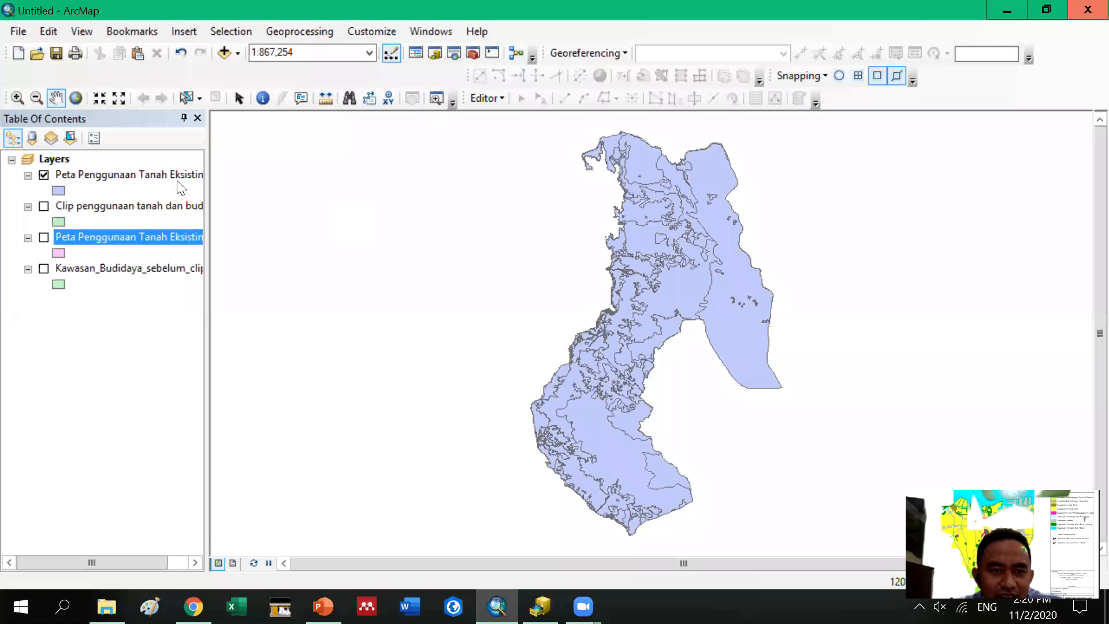
# Reopen the visible Peta Penggunaan Tanah Eksisting layer's attribute table and look for Landcov classes with blank EKSISTING values
pyautogui.rightClick(120, 174)
pyautogui.click(173, 223)
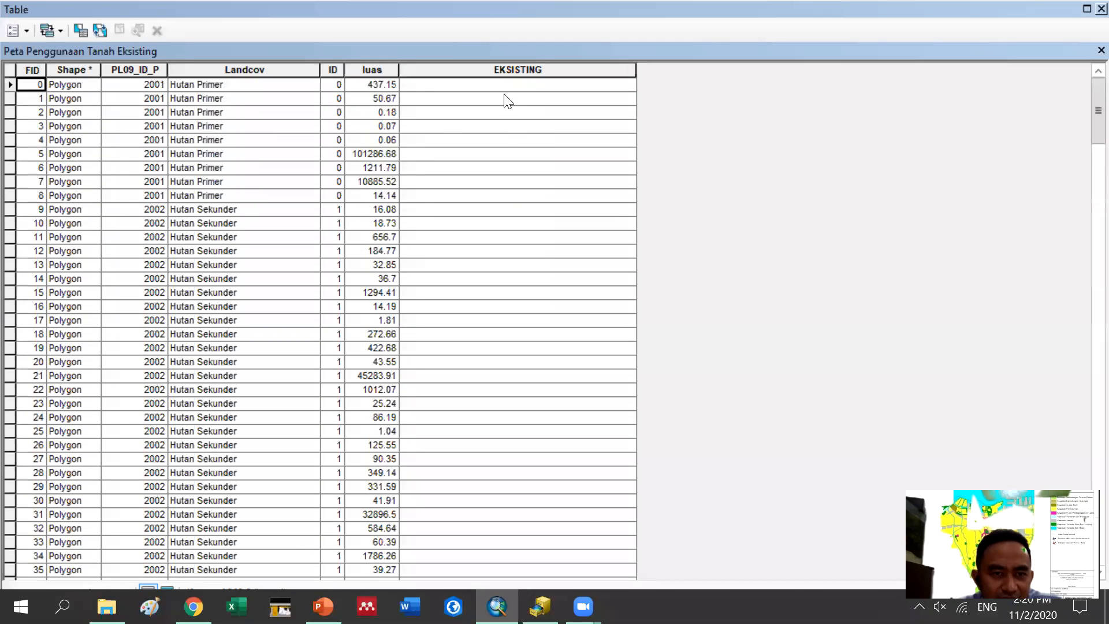
pyautogui.scroll(-17, 520, 214)
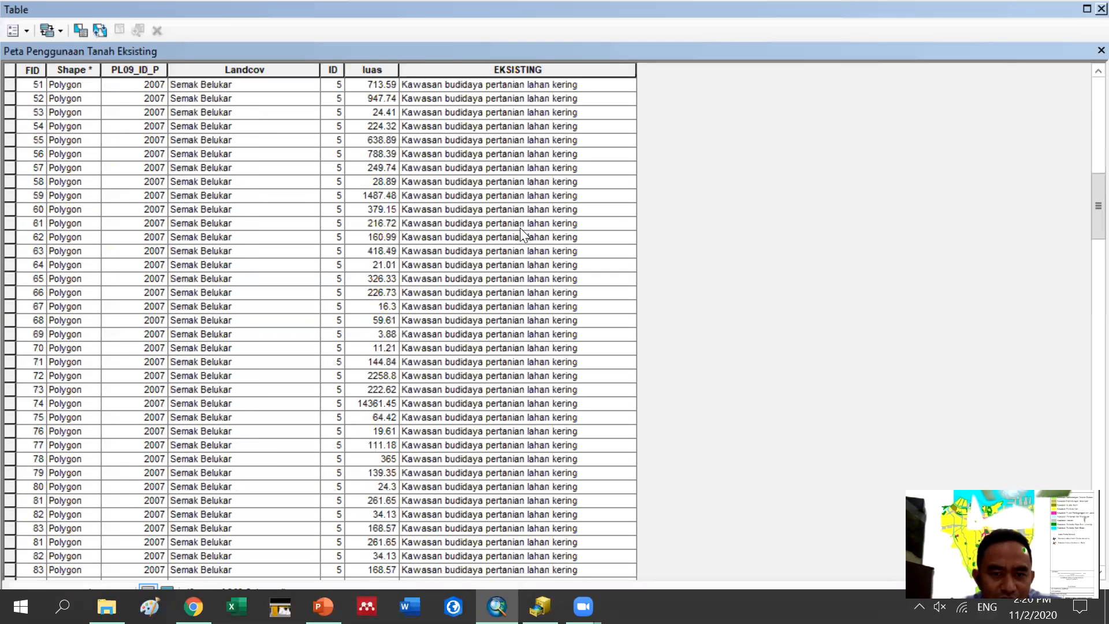
pyautogui.scroll(4, 523, 226)
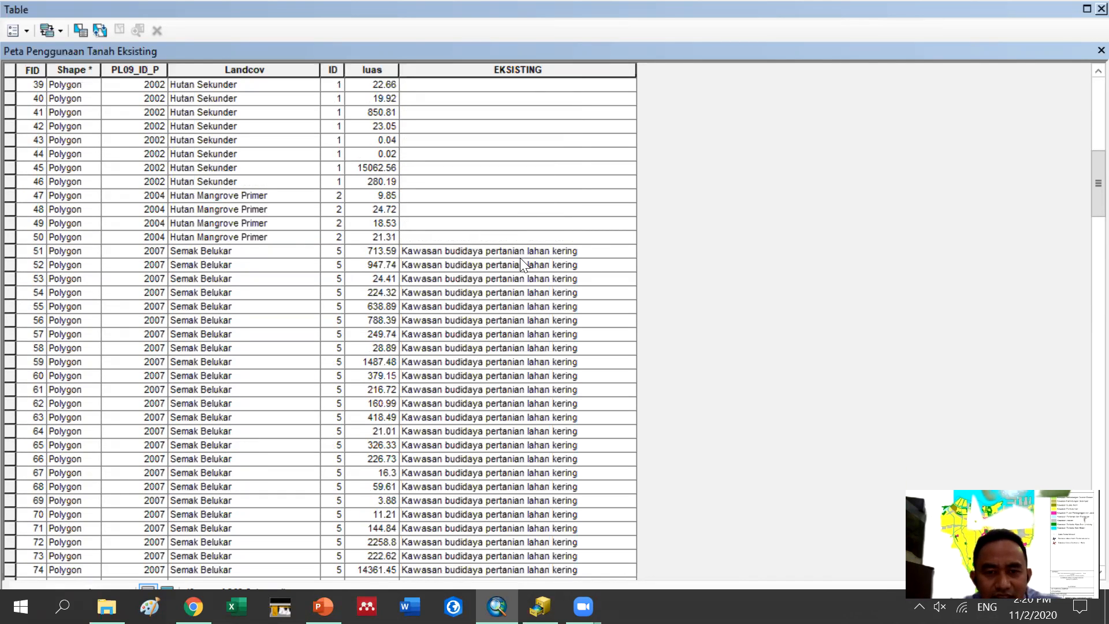
pyautogui.scroll(-13, 547, 312)
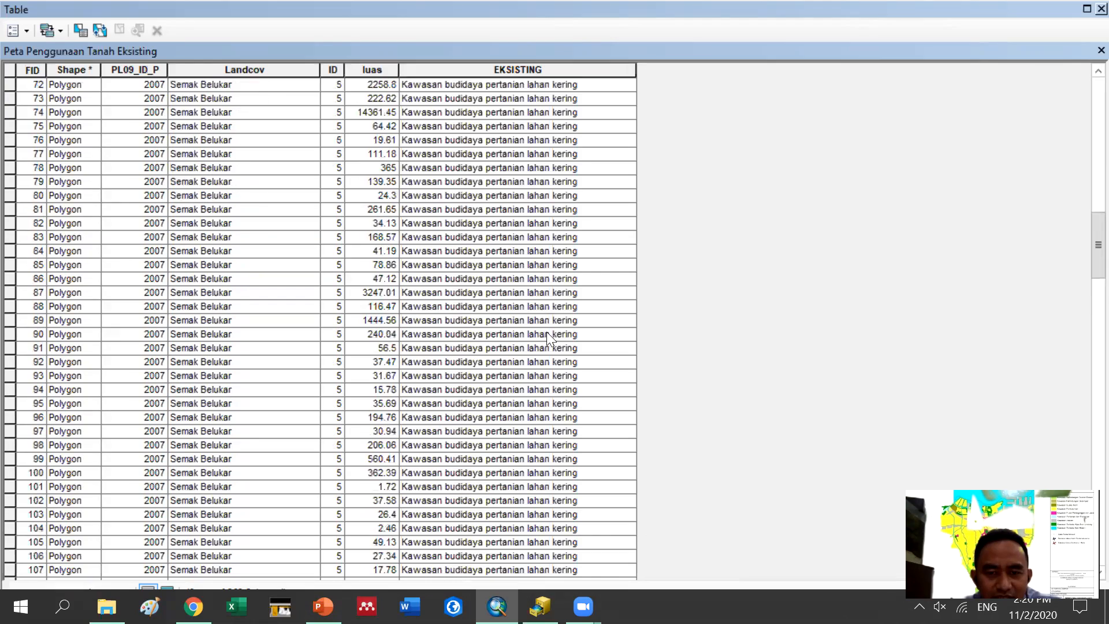
pyautogui.scroll(-7, 549, 494)
pyautogui.scroll(-20, 549, 501)
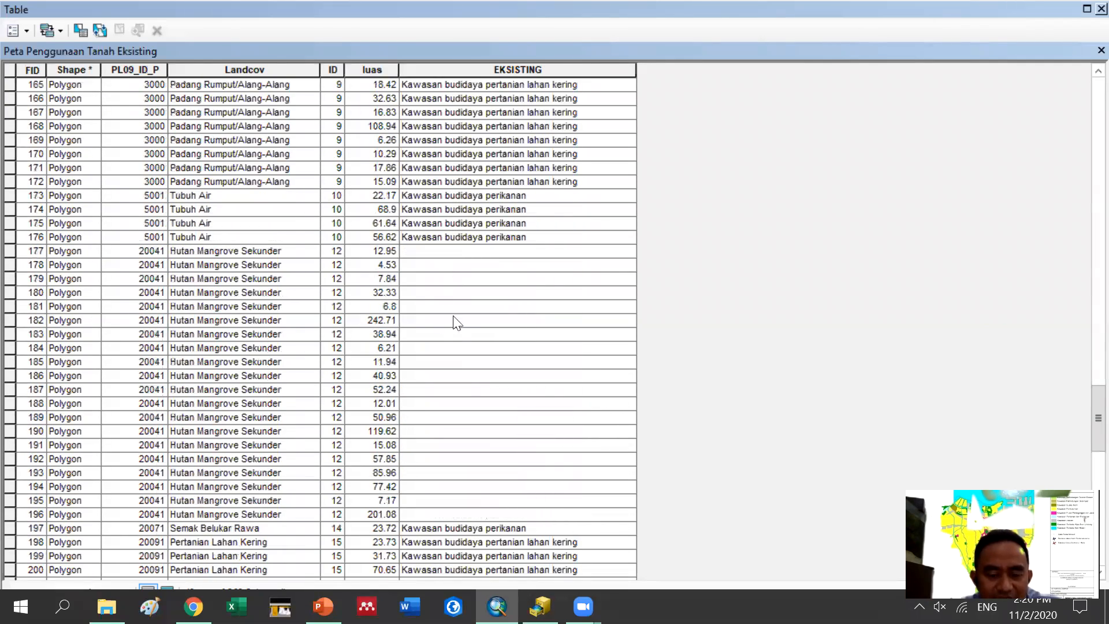
pyautogui.scroll(-18, 469, 512)
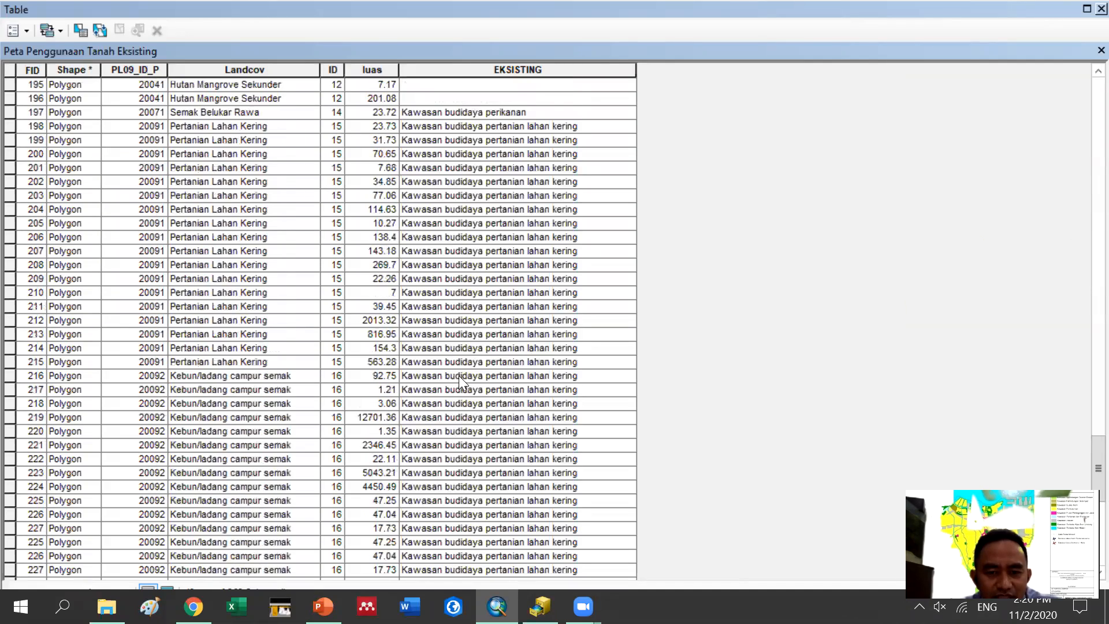
pyautogui.scroll(-2, 459, 375)
pyautogui.scroll(17, 459, 376)
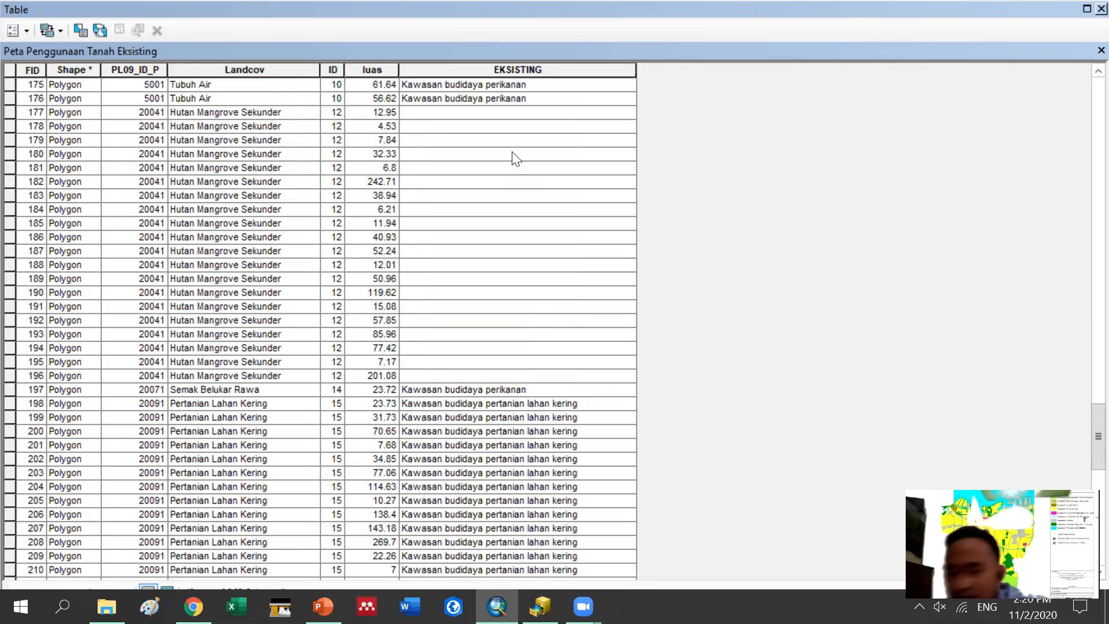
# Sort the attribute table by EKSISTING in ascending order and look over the sorted records
pyautogui.doubleClick(471, 68)
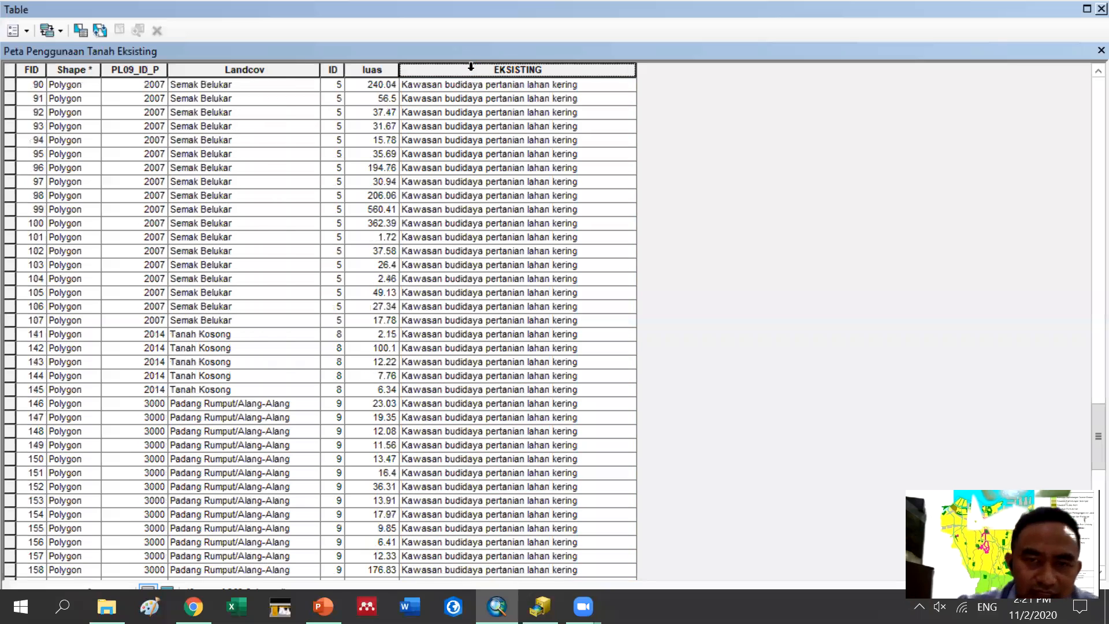
pyautogui.scroll(-15, 506, 173)
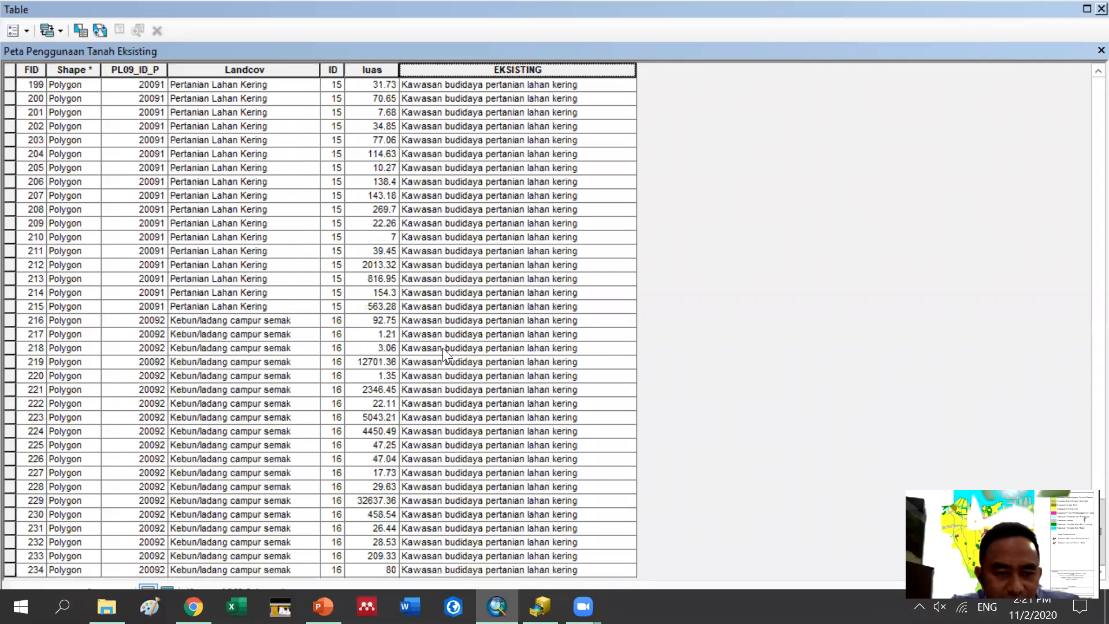
pyautogui.scroll(20, 431, 299)
pyautogui.scroll(3, 430, 309)
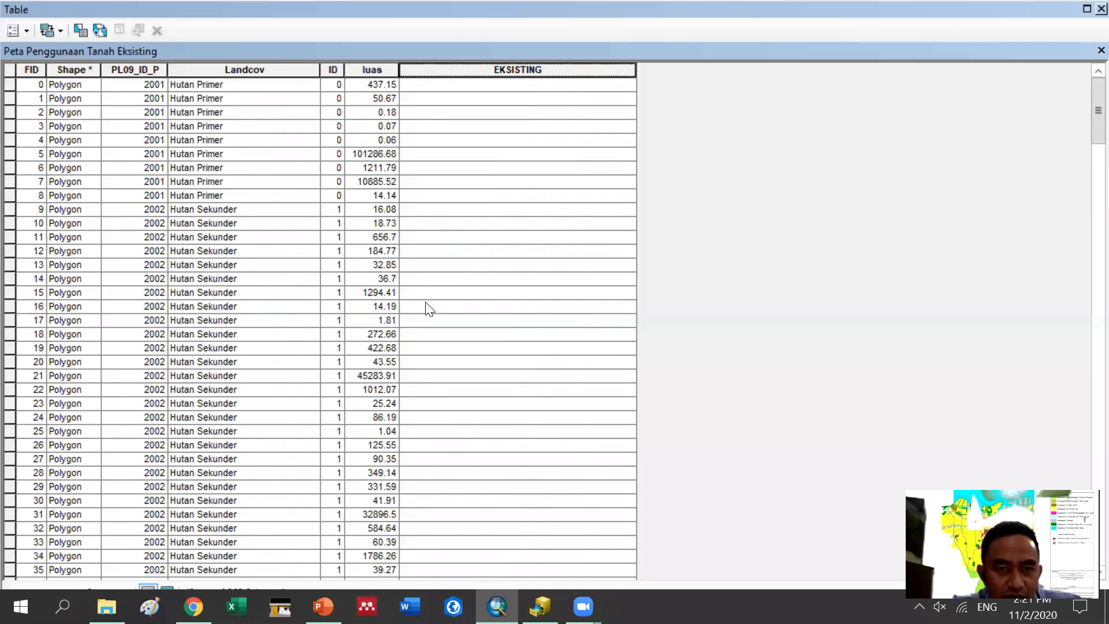
# Select all records with a blank EKSISTING value, from the first Hutan Primer record to the last Hutan Mangrove Sekunder record
pyautogui.click(9, 85)
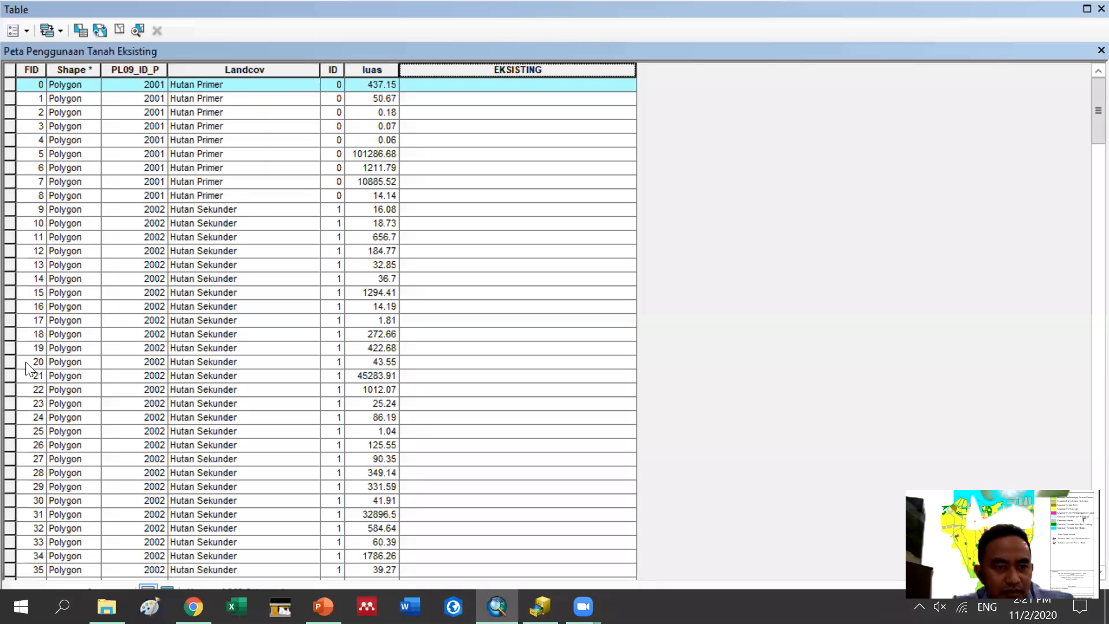
pyautogui.scroll(-10, 27, 368)
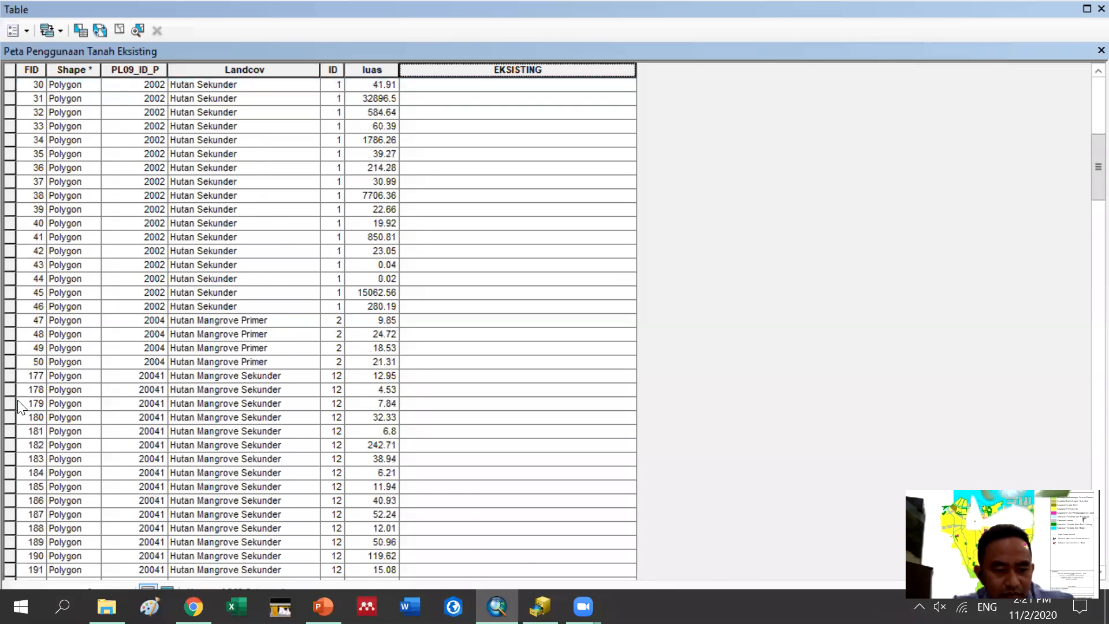
pyautogui.scroll(-5, 18, 401)
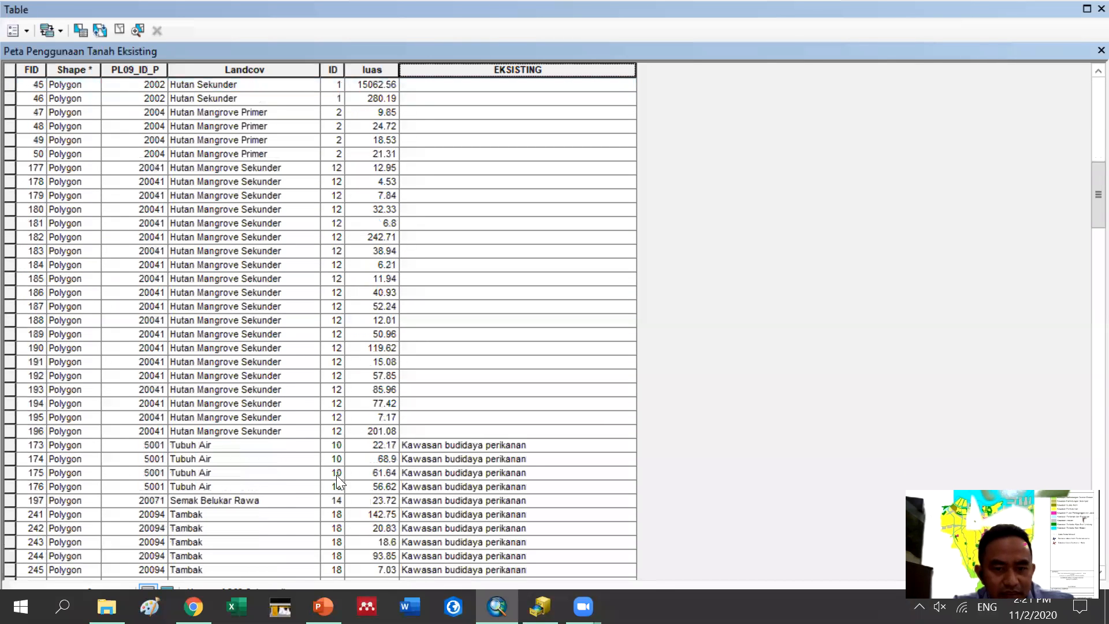
pyautogui.keyDown('shift'); pyautogui.click(10, 431); pyautogui.keyUp('shift')
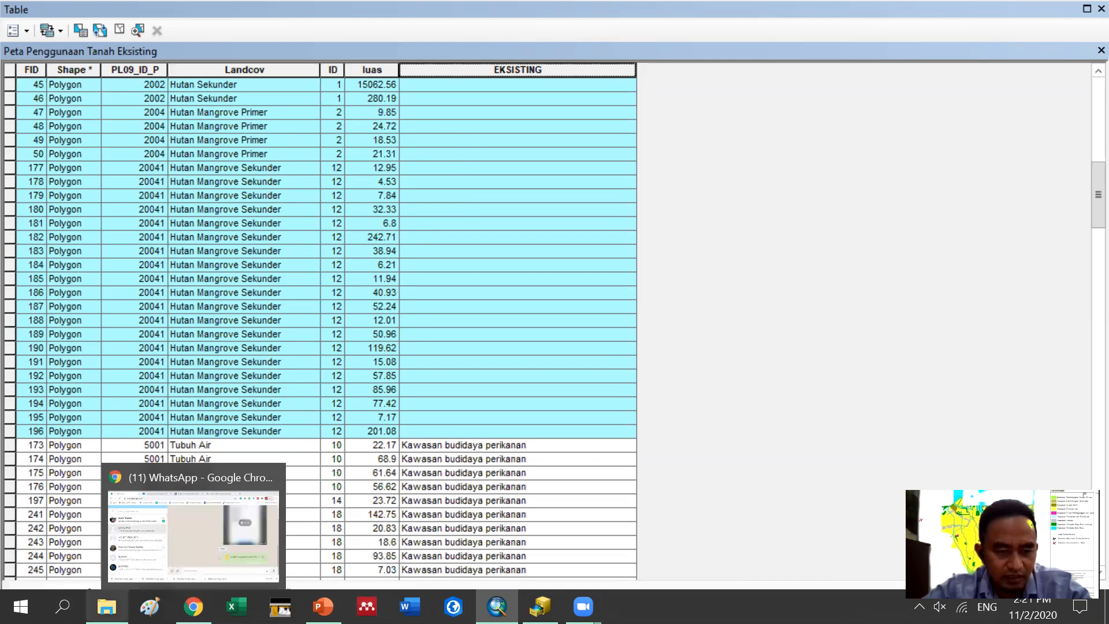
pyautogui.moveTo(194, 607)
pyautogui.moveTo(106, 607)
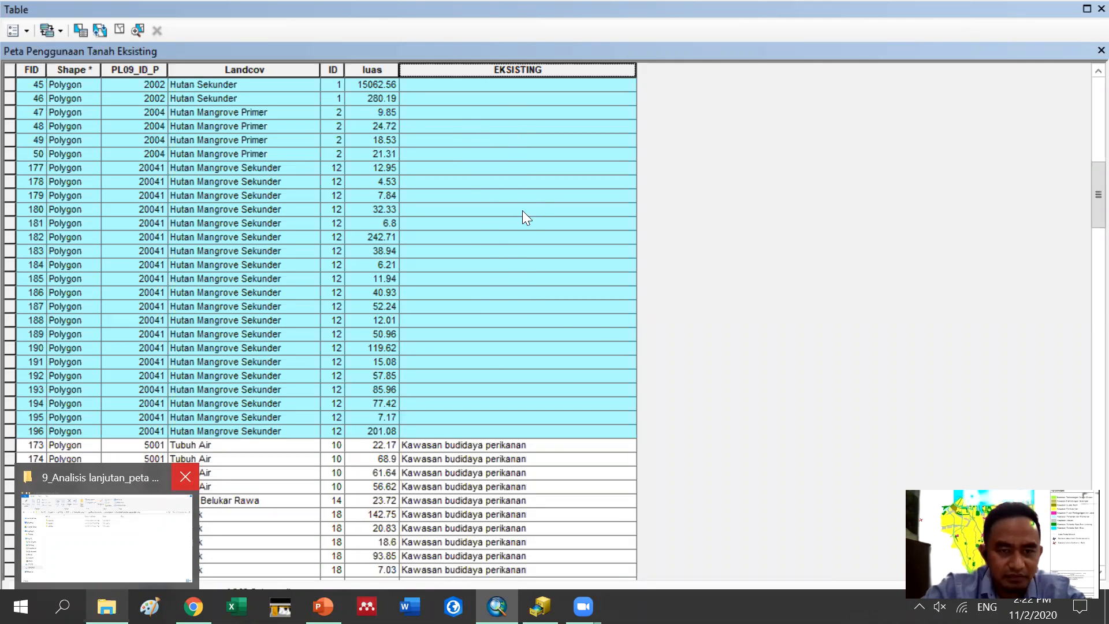
# Review the selected forest records and the EKSISTING classes assigned to the other Landcov types
pyautogui.scroll(15, 509, 197)
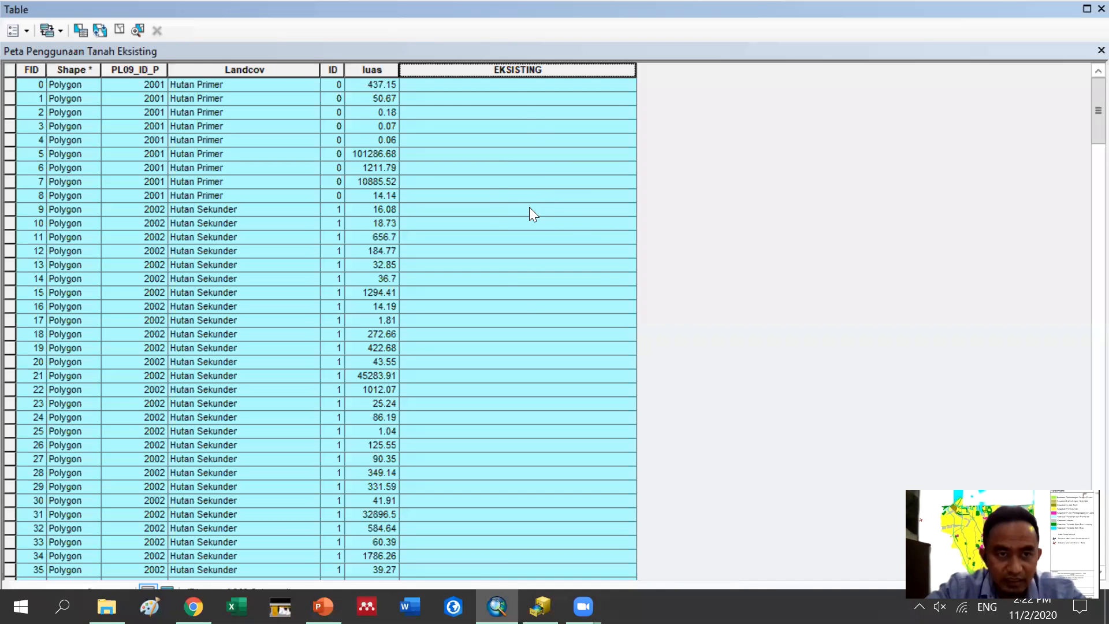
pyautogui.scroll(-16, 489, 215)
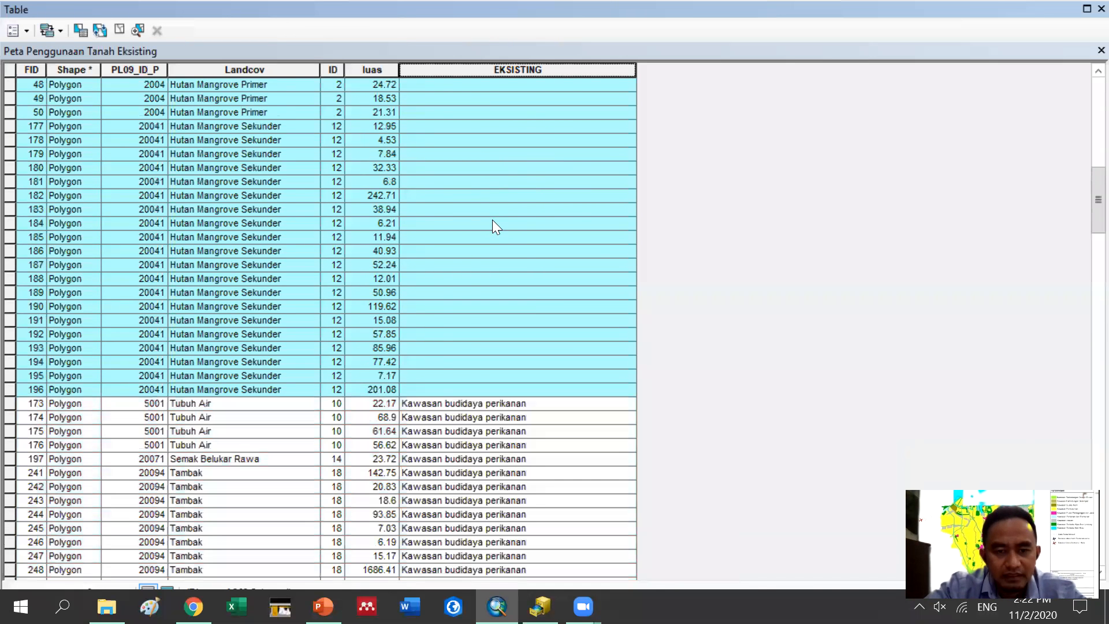
pyautogui.scroll(-20, 492, 221)
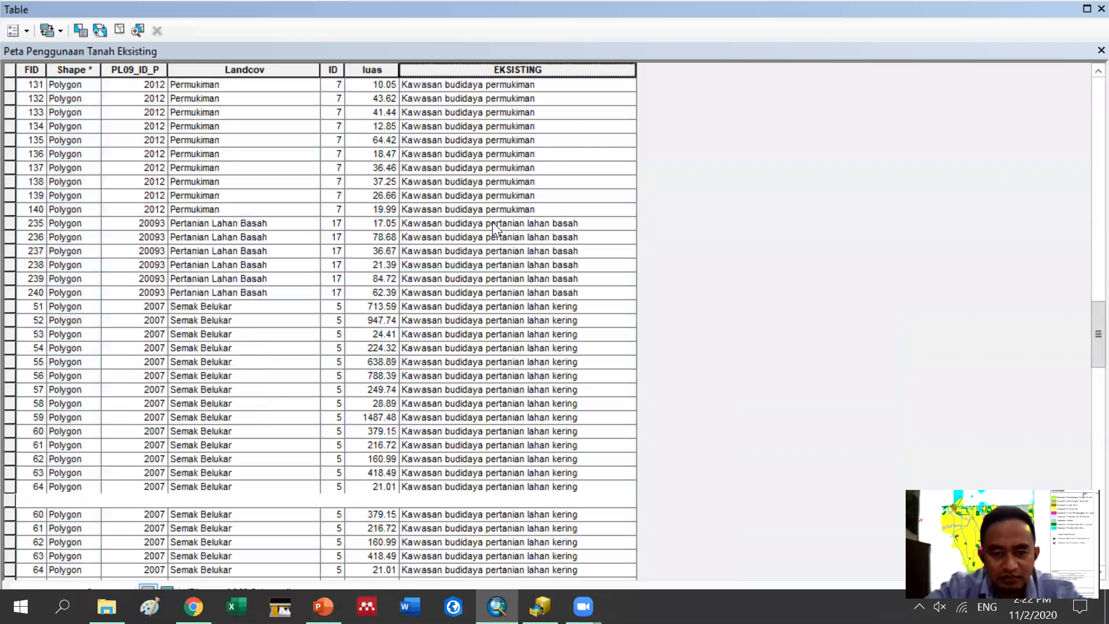
pyautogui.scroll(-20, 493, 222)
pyautogui.scroll(20, 492, 223)
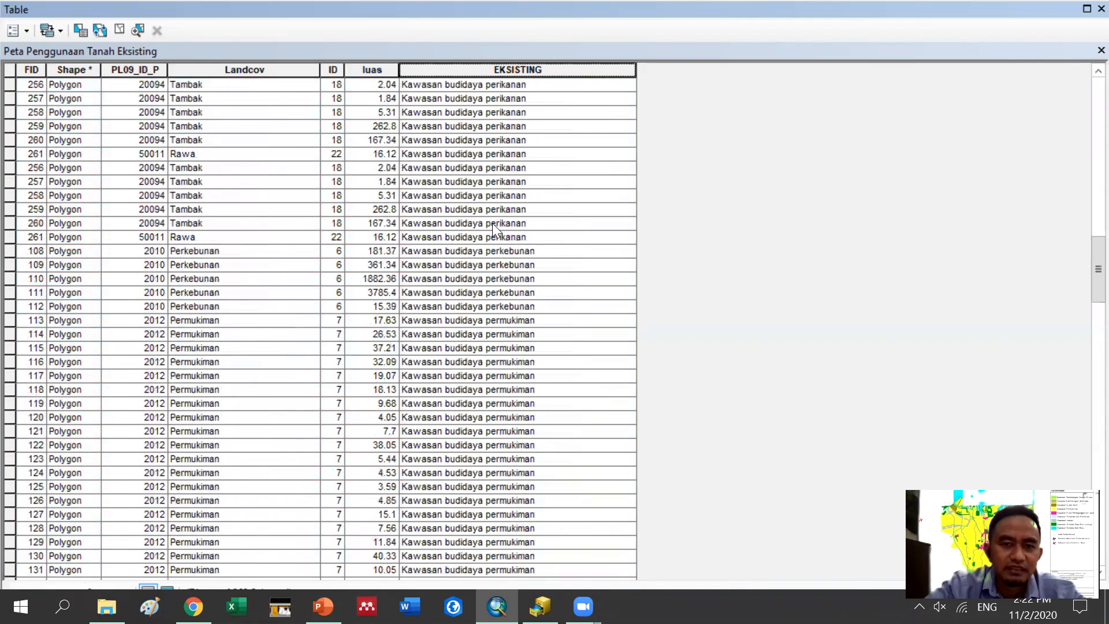
pyautogui.scroll(20, 493, 223)
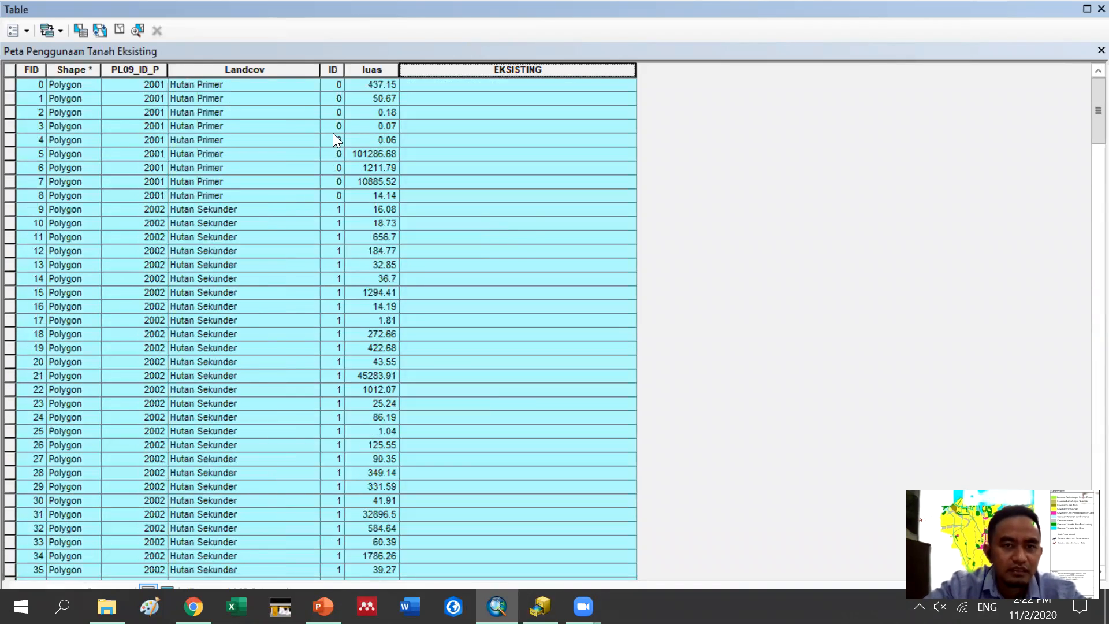
pyautogui.scroll(-20, 497, 212)
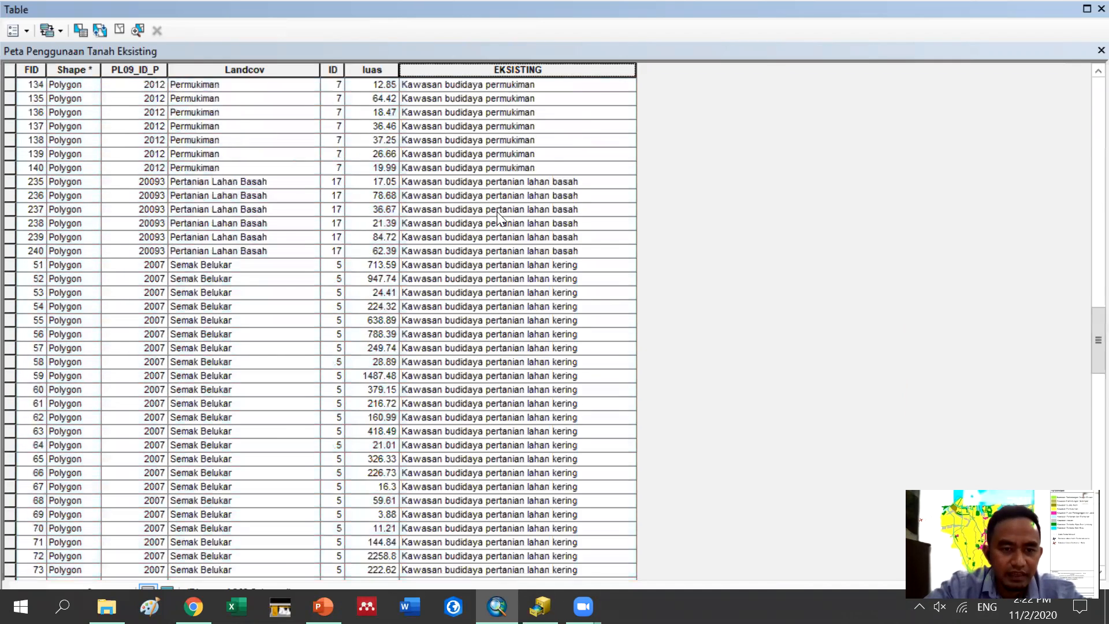
pyautogui.scroll(9, 497, 212)
pyautogui.scroll(11, 497, 211)
pyautogui.scroll(20, 498, 212)
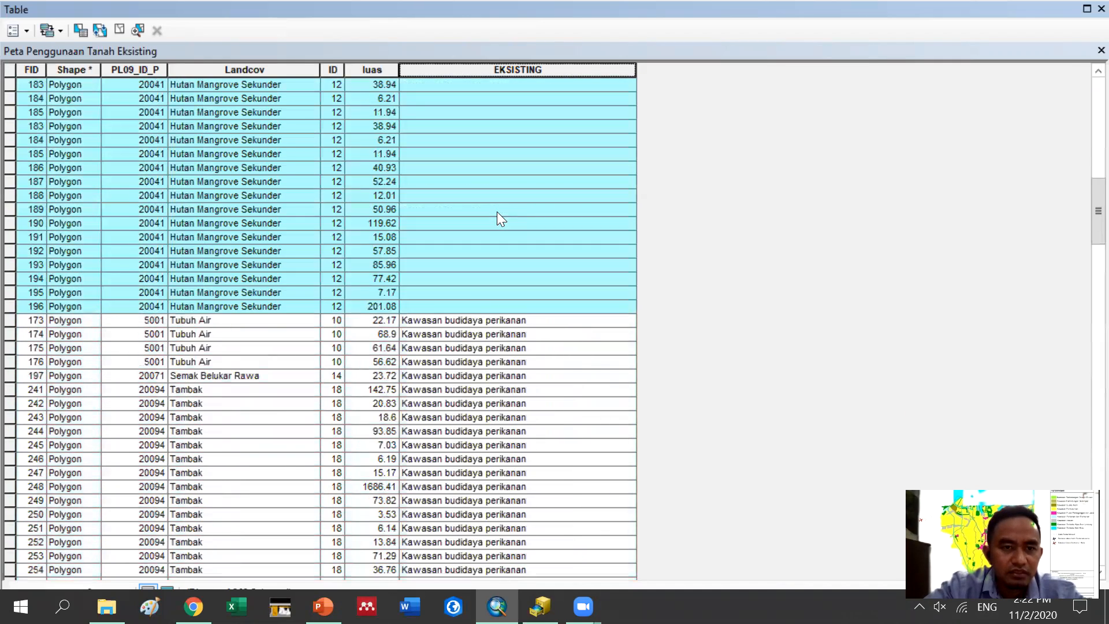
# Calculate the EKSISTING field of the selected forest records as "Hutan Lindung" and check the filled records in the table
pyautogui.rightClick(489, 68)
pyautogui.click(536, 181)
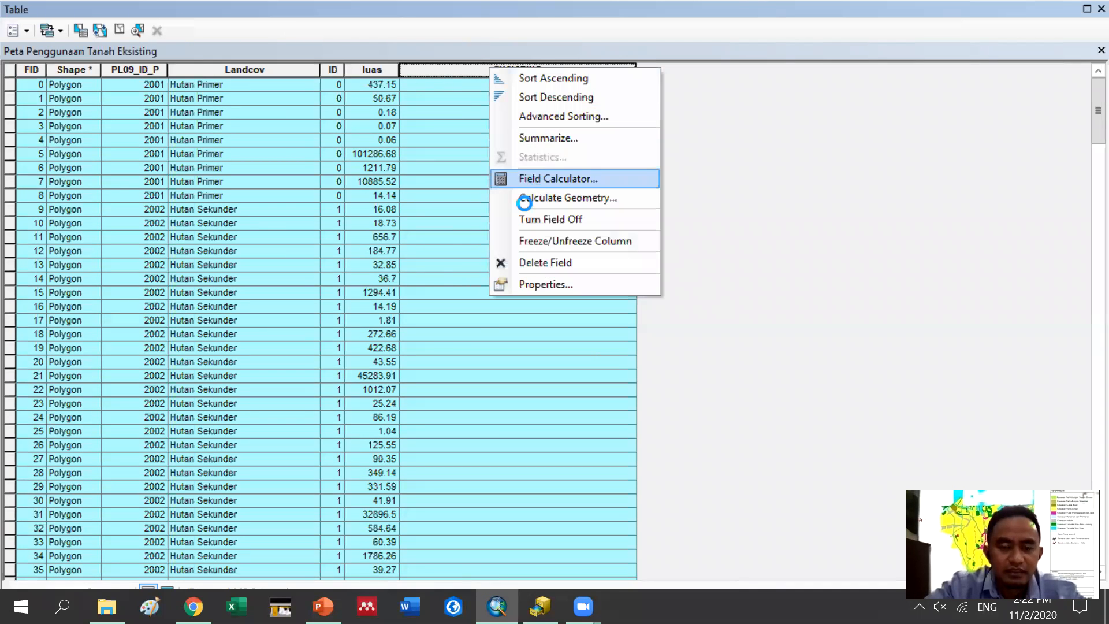
pyautogui.click(525, 336)
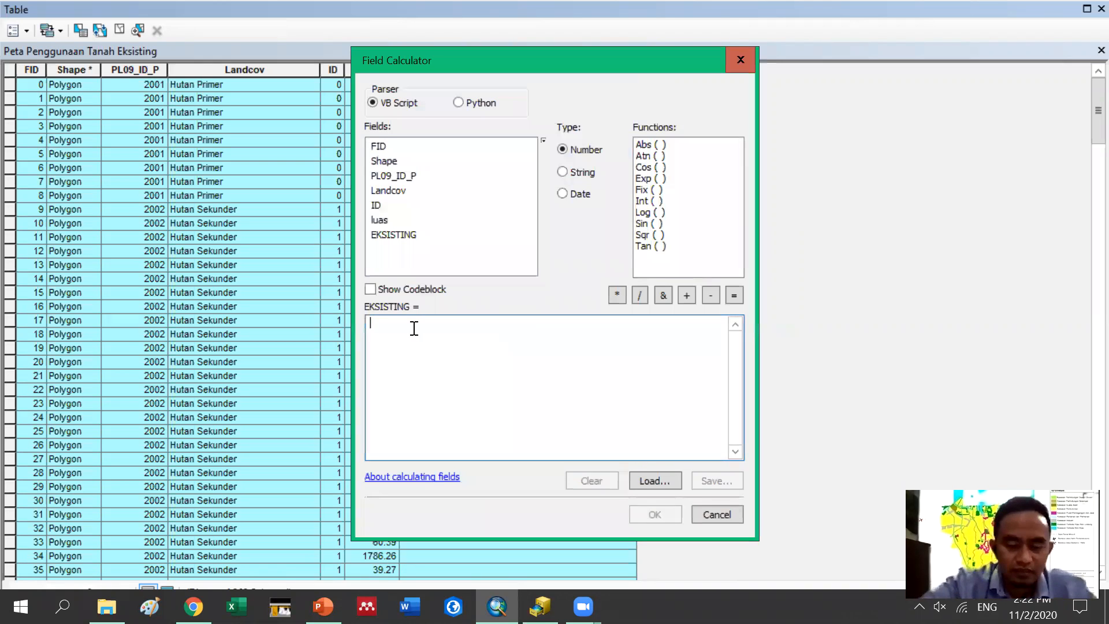
pyautogui.write('"Hu')
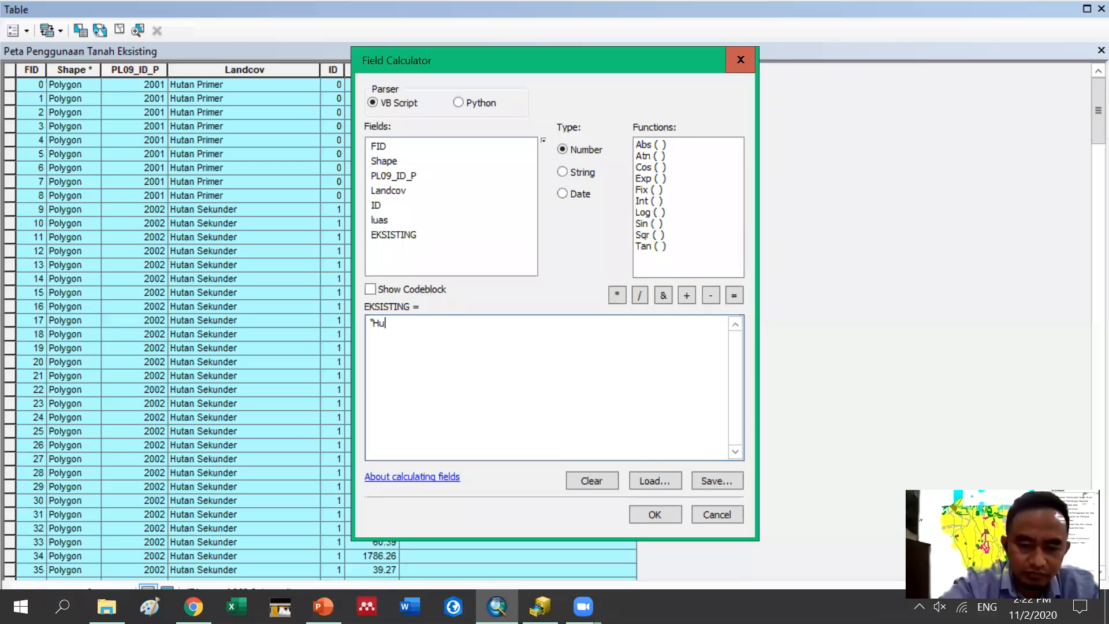
pyautogui.write('tan Lindung')
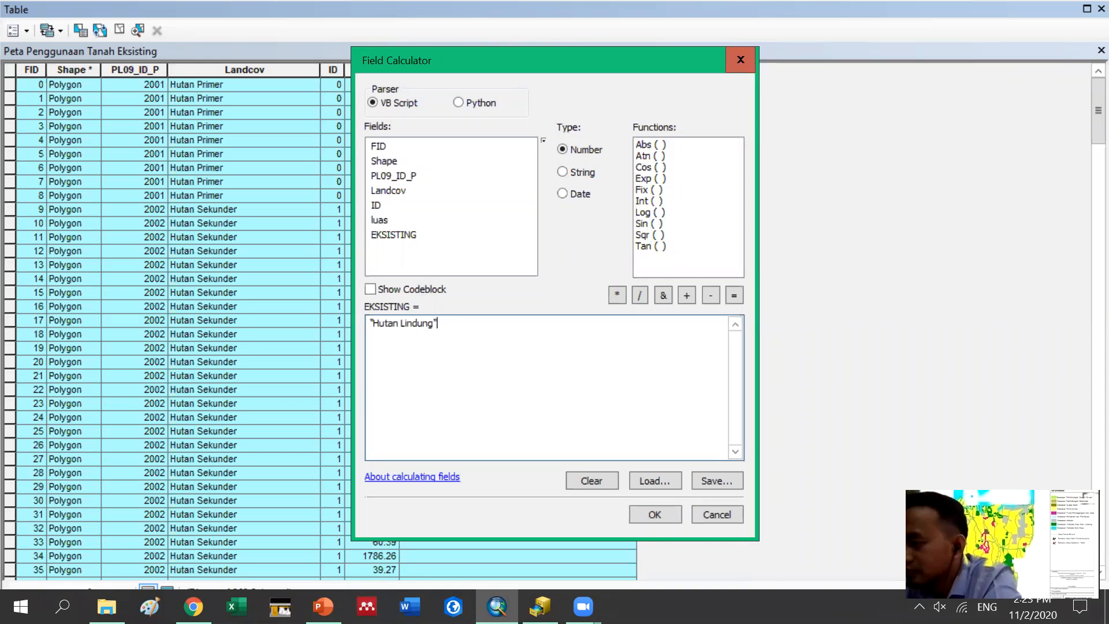
pyautogui.click(650, 513)
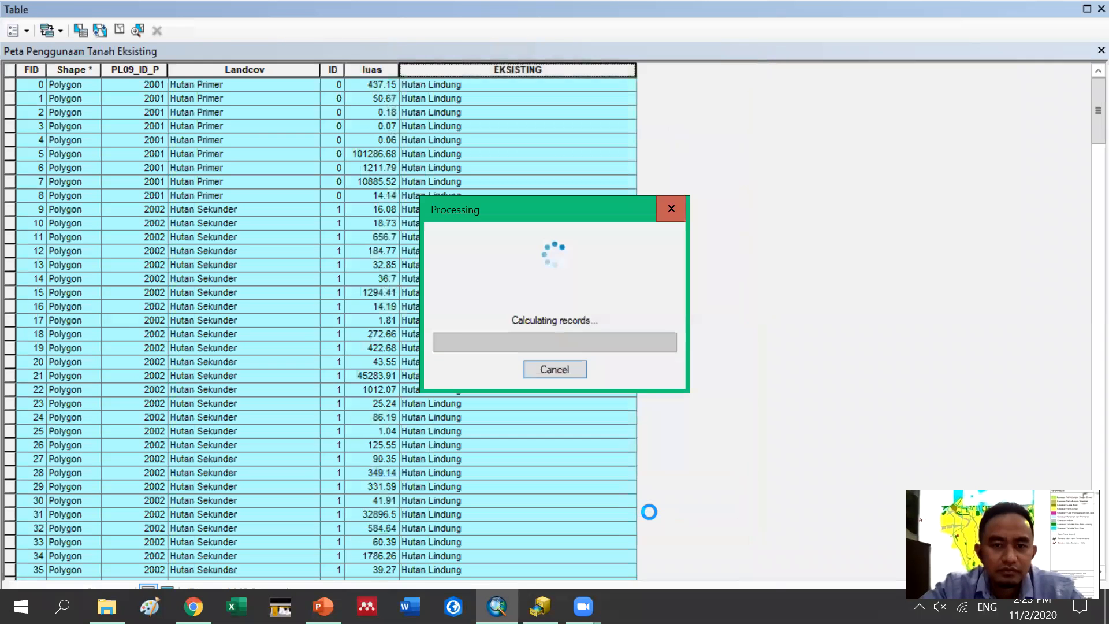
pyautogui.scroll(-9, 460, 388)
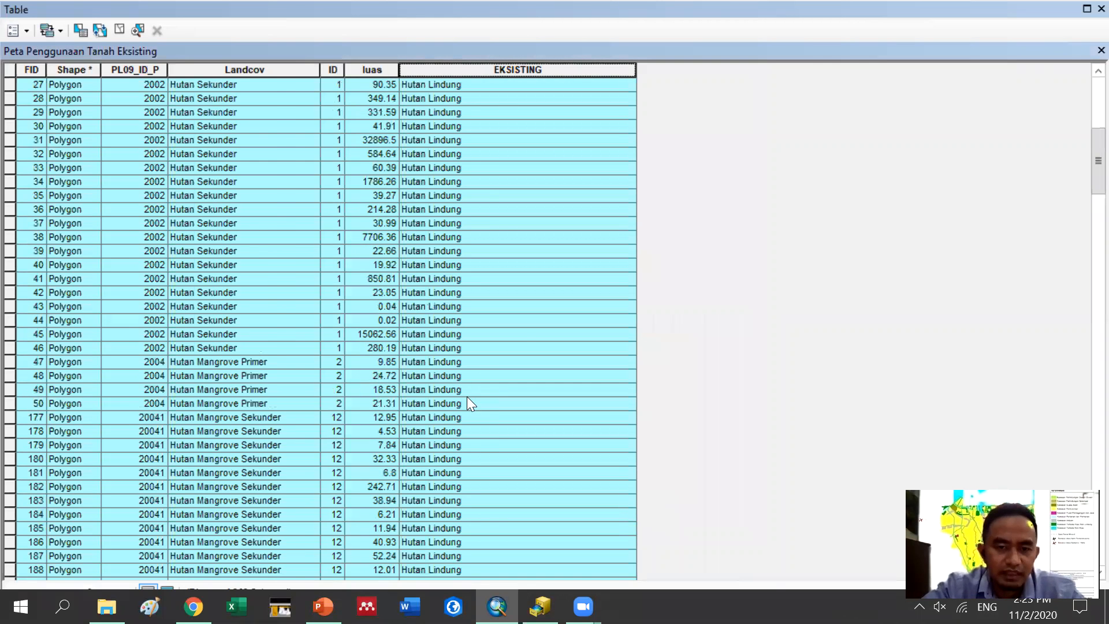
pyautogui.scroll(-6, 465, 352)
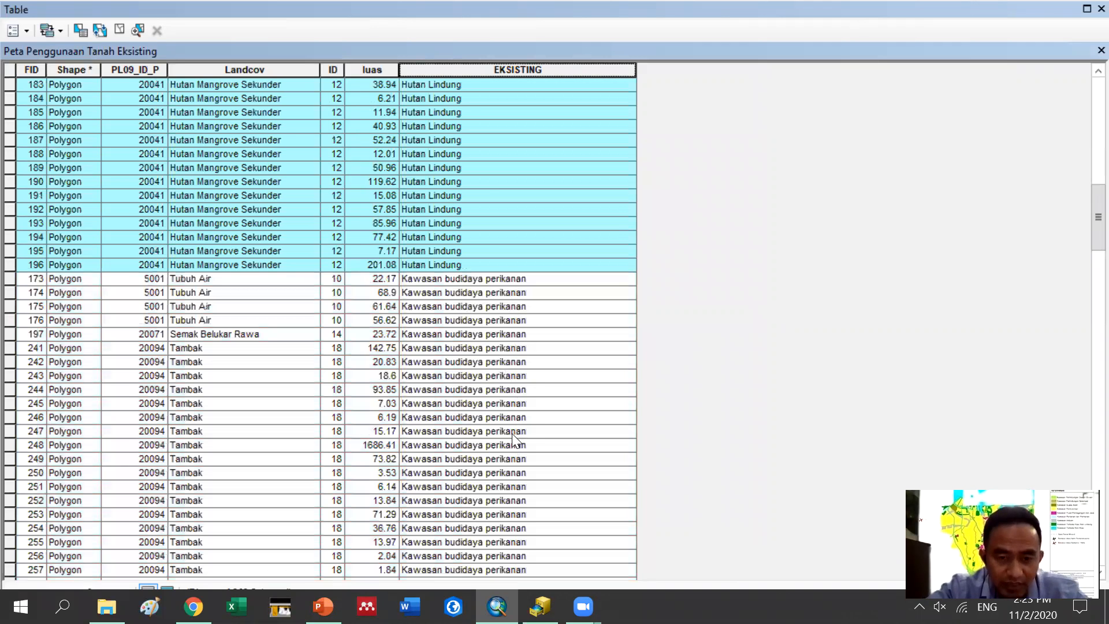
pyautogui.scroll(-8, 515, 442)
pyautogui.scroll(-13, 1048, 91)
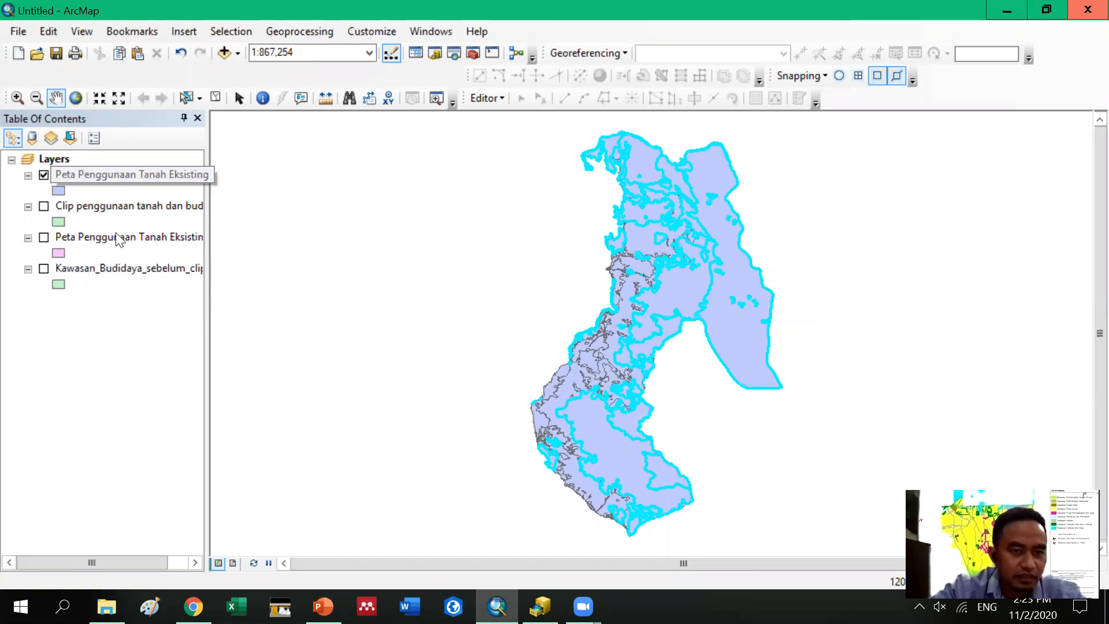
# Remove the hidden duplicate Peta Penggunaan Tanah Eksisting layer and the old Clip penggunaan tanah dan budidaya layer from the map
pyautogui.rightClick(85, 238)
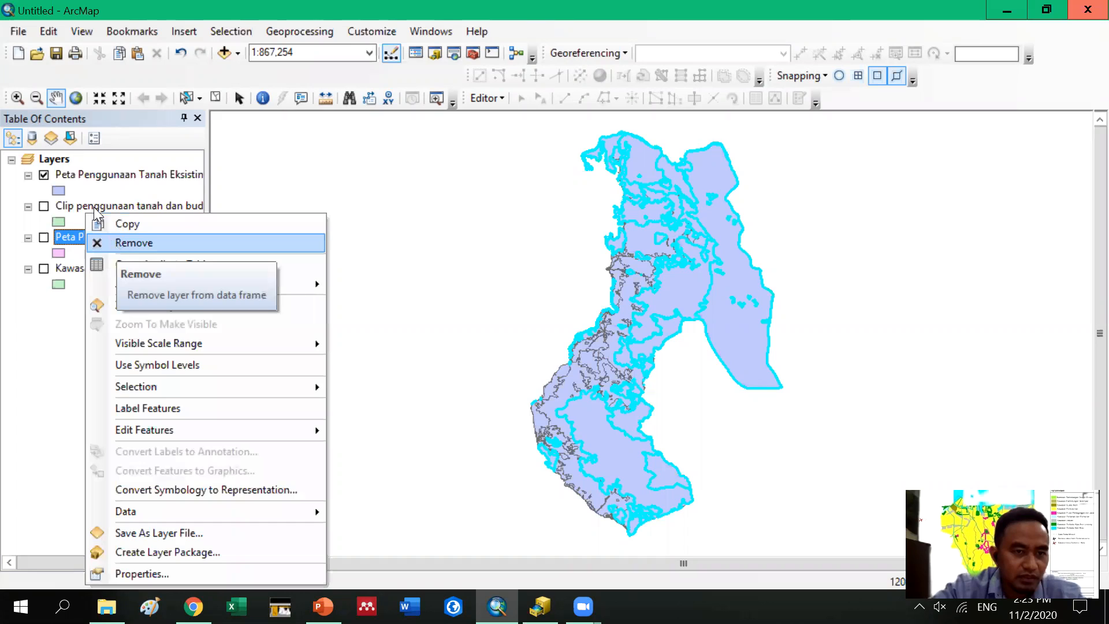
pyautogui.click(117, 244)
pyautogui.rightClick(95, 207)
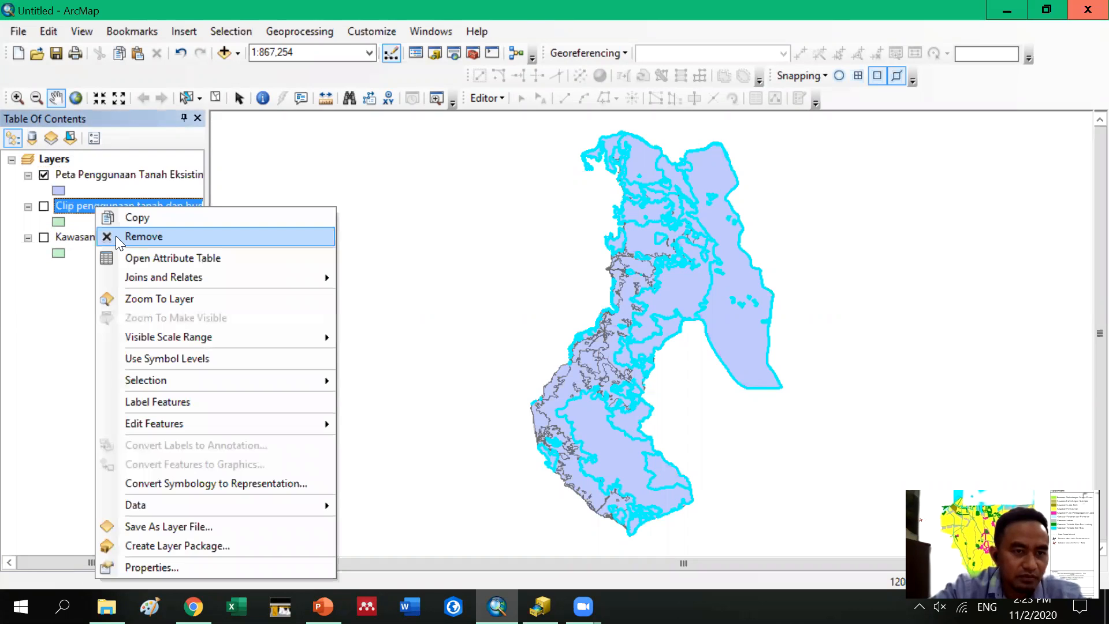
pyautogui.click(116, 237)
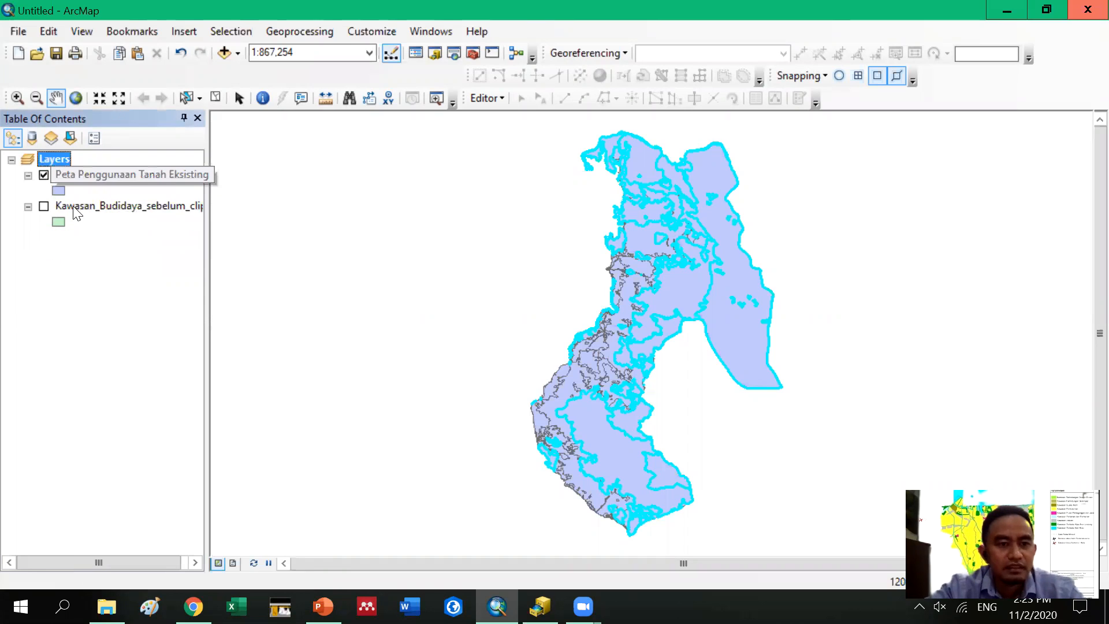
# Hide the Peta Penggunaan Tanah Eksisting layer and look over the attribute tables of both remaining layers
pyautogui.click(44, 175)
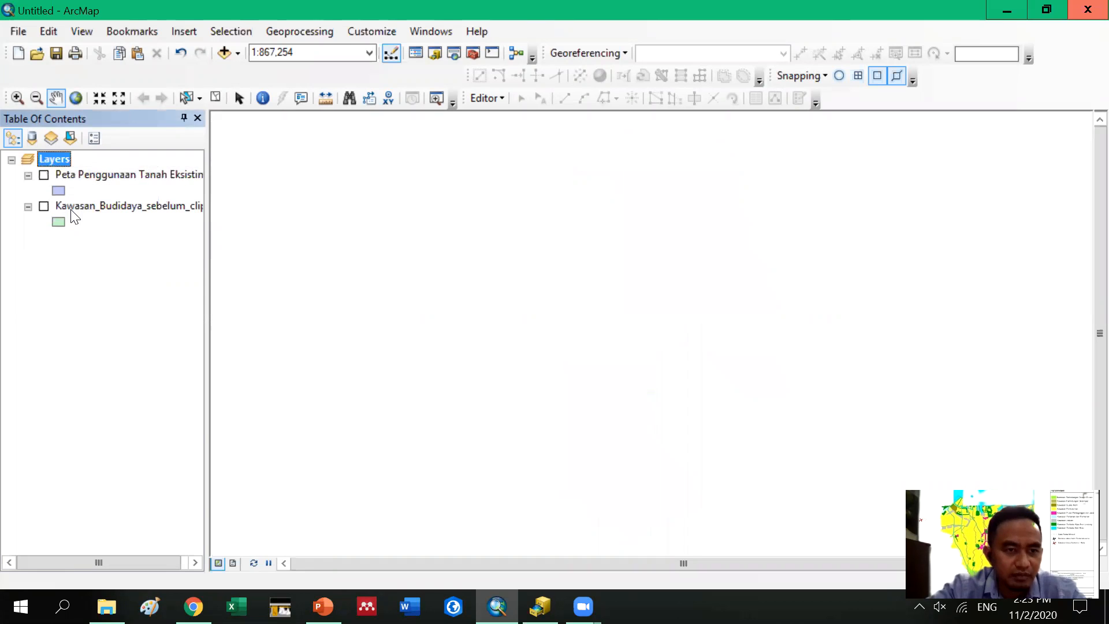
pyautogui.click(69, 206)
pyautogui.rightClick(70, 208)
pyautogui.click(112, 258)
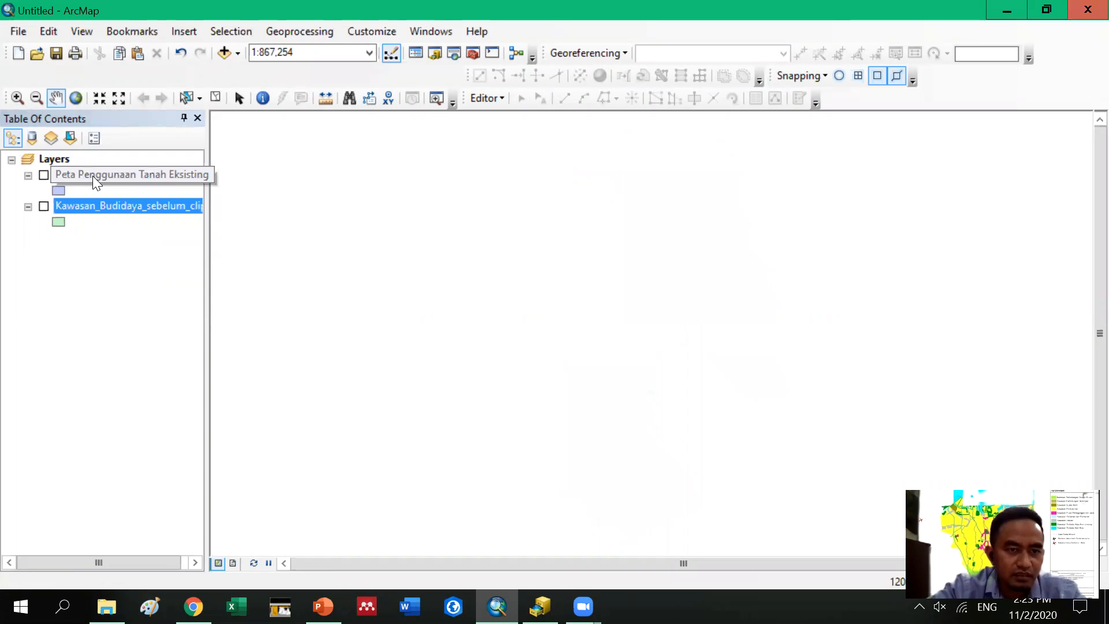
pyautogui.rightClick(93, 176)
pyautogui.click(156, 228)
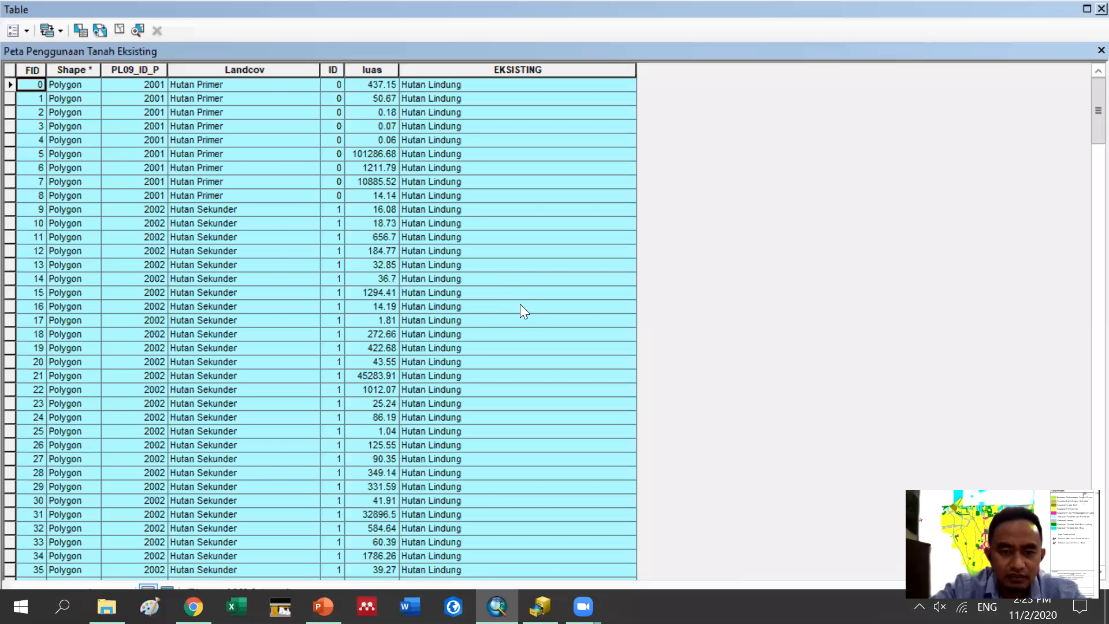
pyautogui.scroll(-20, 520, 304)
pyautogui.click(1101, 9)
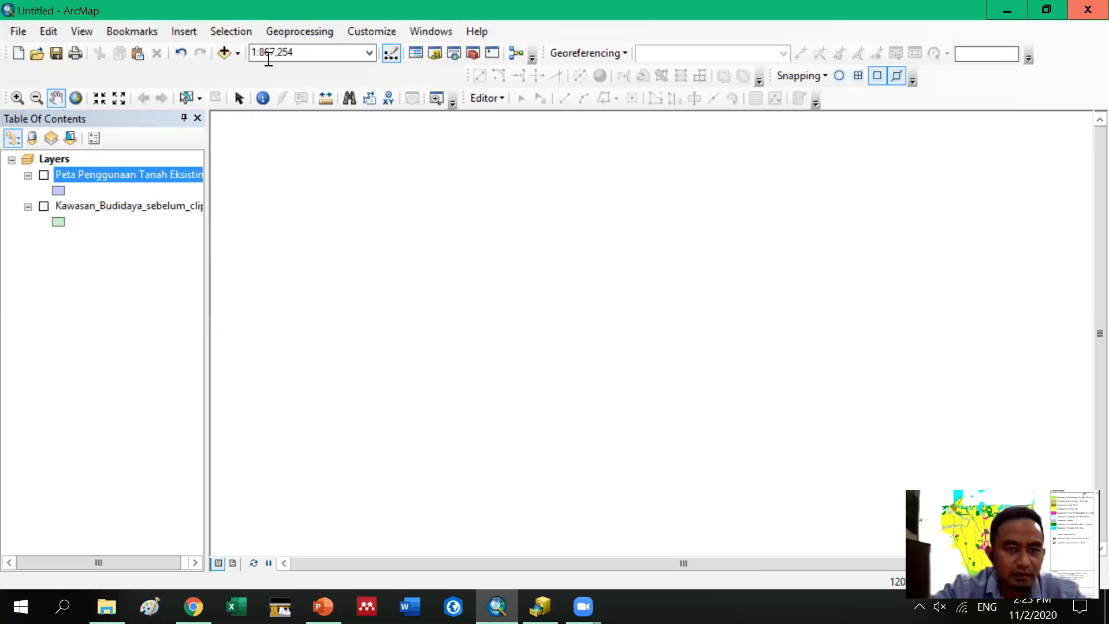
# Set up a Clip with Peta Penggunaan Tanah Eksisting as the input features and Kawasan_Budidaya_sebelum_clip as the clip features
pyautogui.click(275, 27)
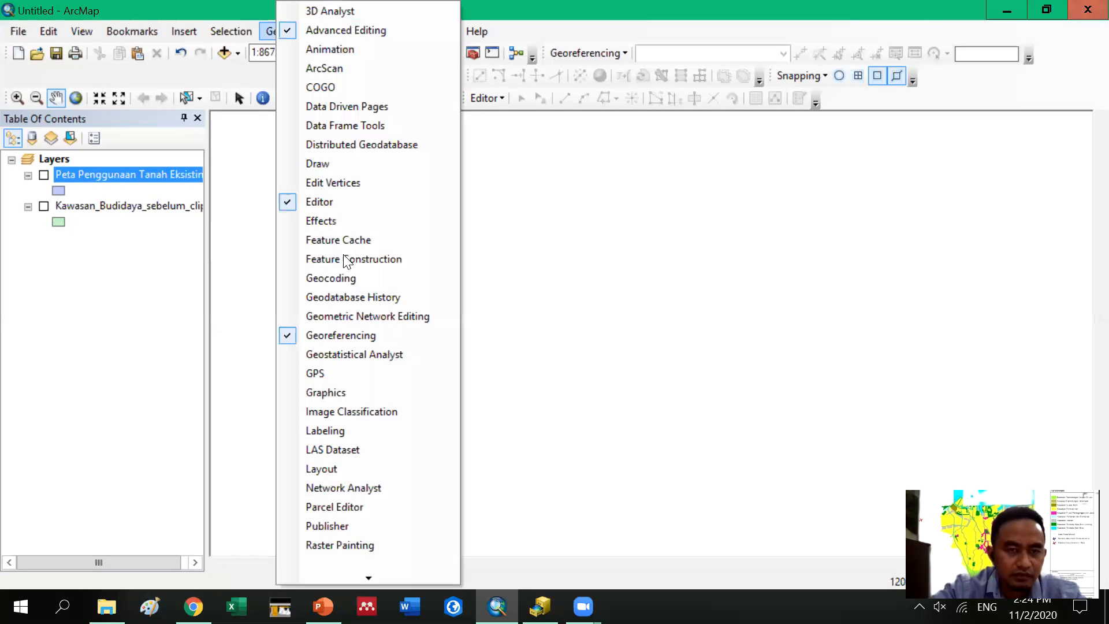
pyautogui.click(269, 30)
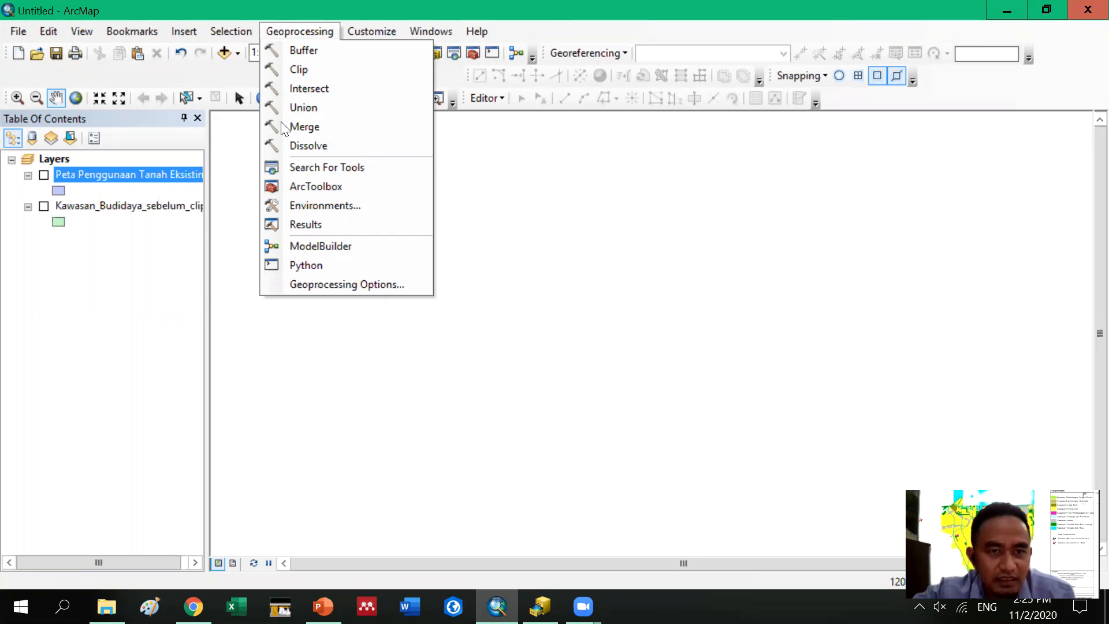
pyautogui.click(390, 305)
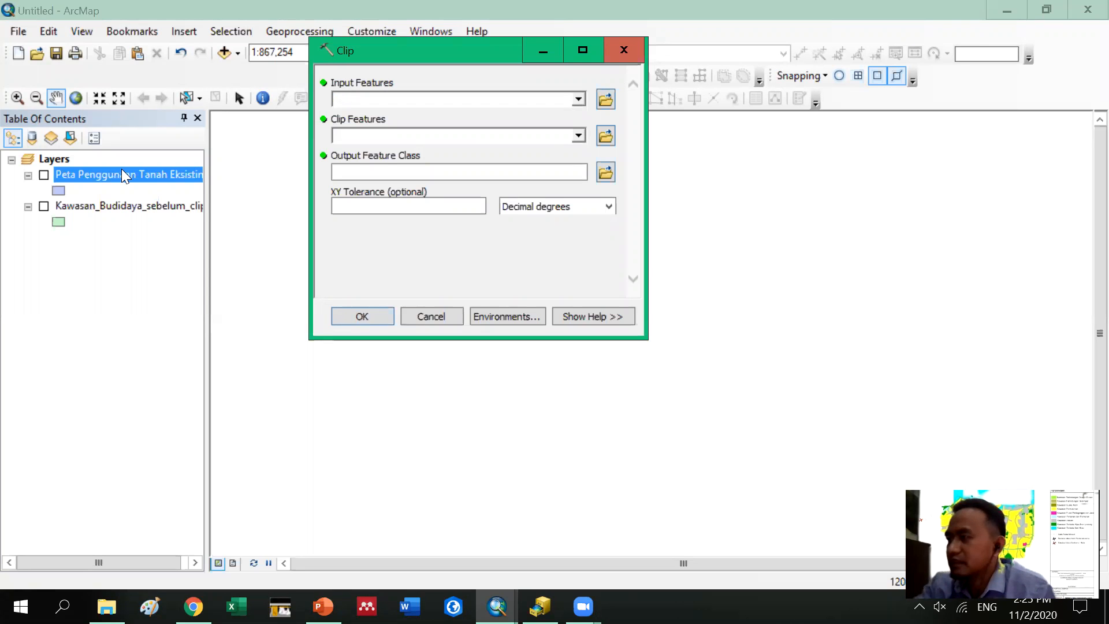
pyautogui.moveTo(116, 173); pyautogui.dragTo(445, 100)
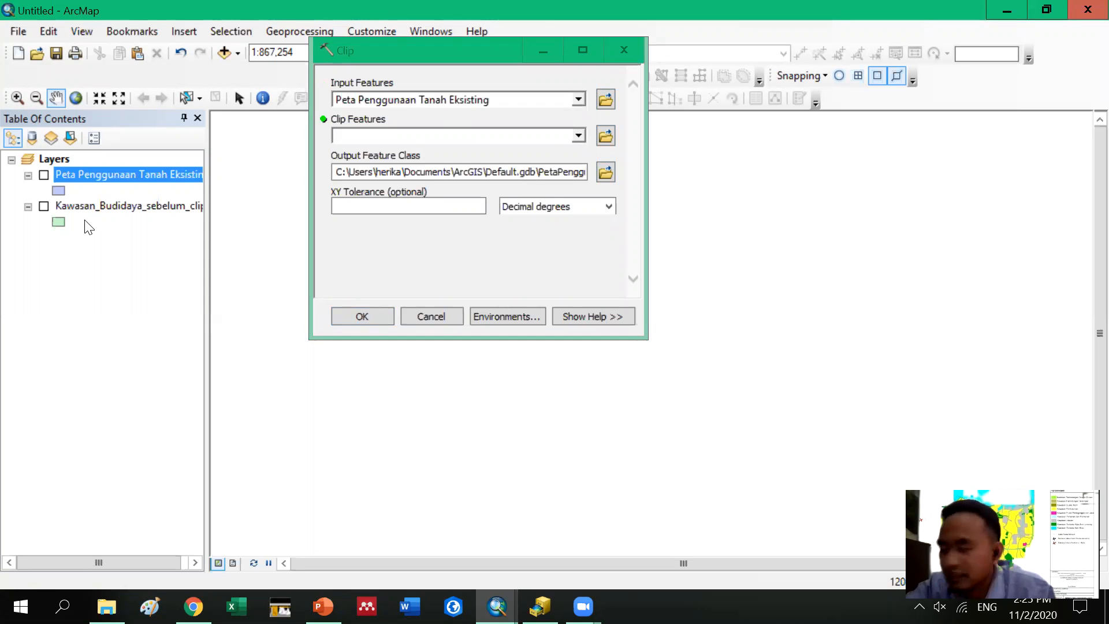
pyautogui.moveTo(95, 207); pyautogui.dragTo(413, 145)
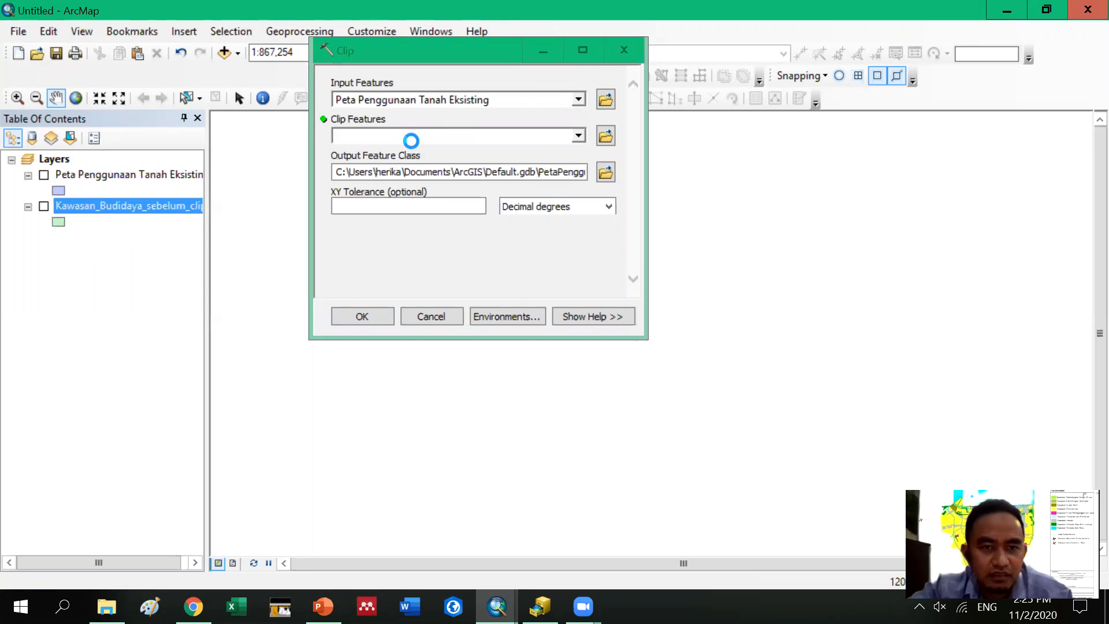
# Save the clip output in the Trash folder as "Clip penggunaan tanah dan budidaya2" and run the Clip
pyautogui.click(605, 172)
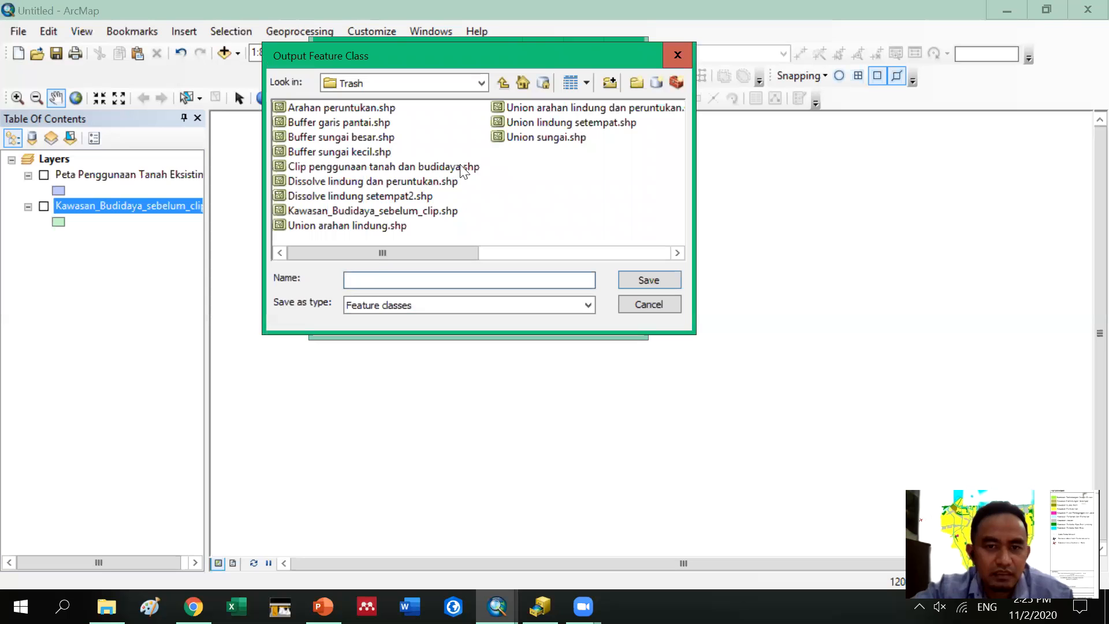
pyautogui.click(451, 84)
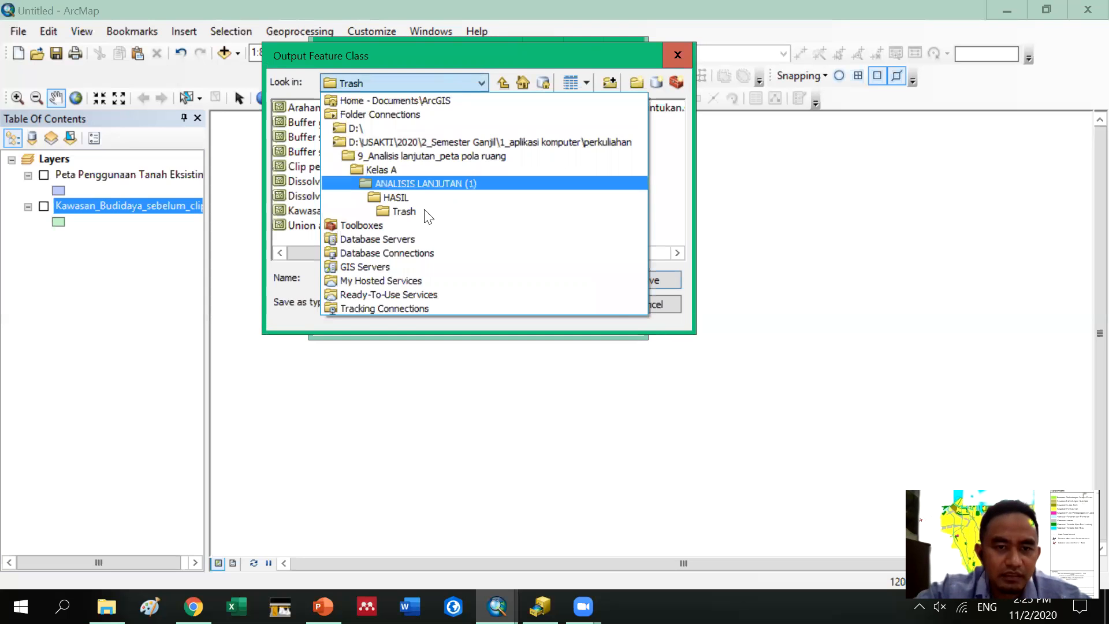
pyautogui.click(391, 321)
pyautogui.click(395, 278)
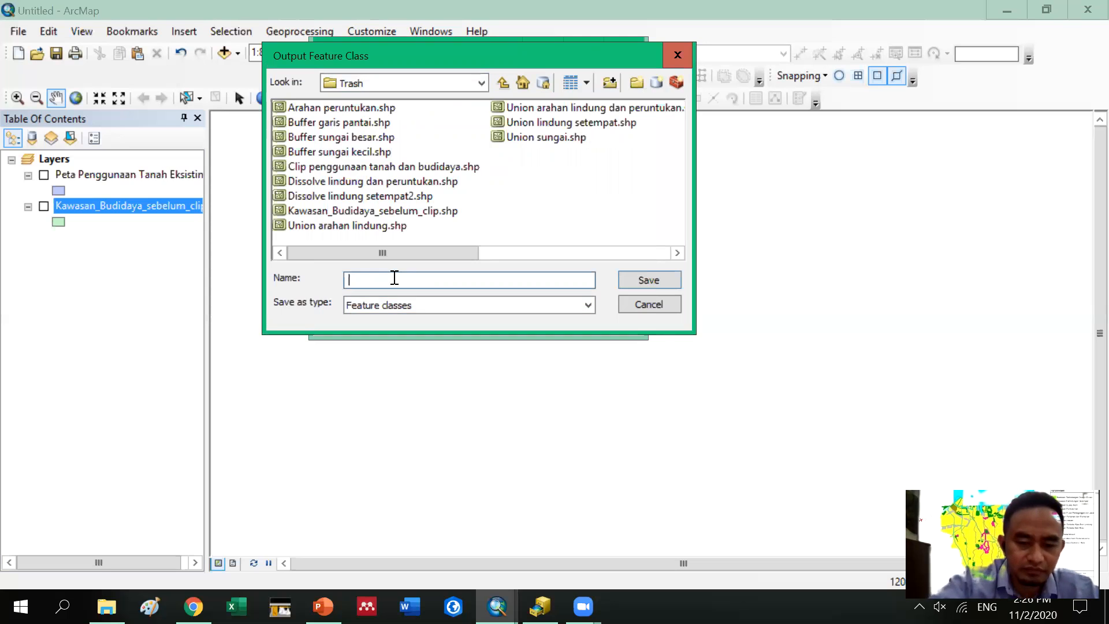
pyautogui.write('Clip ')
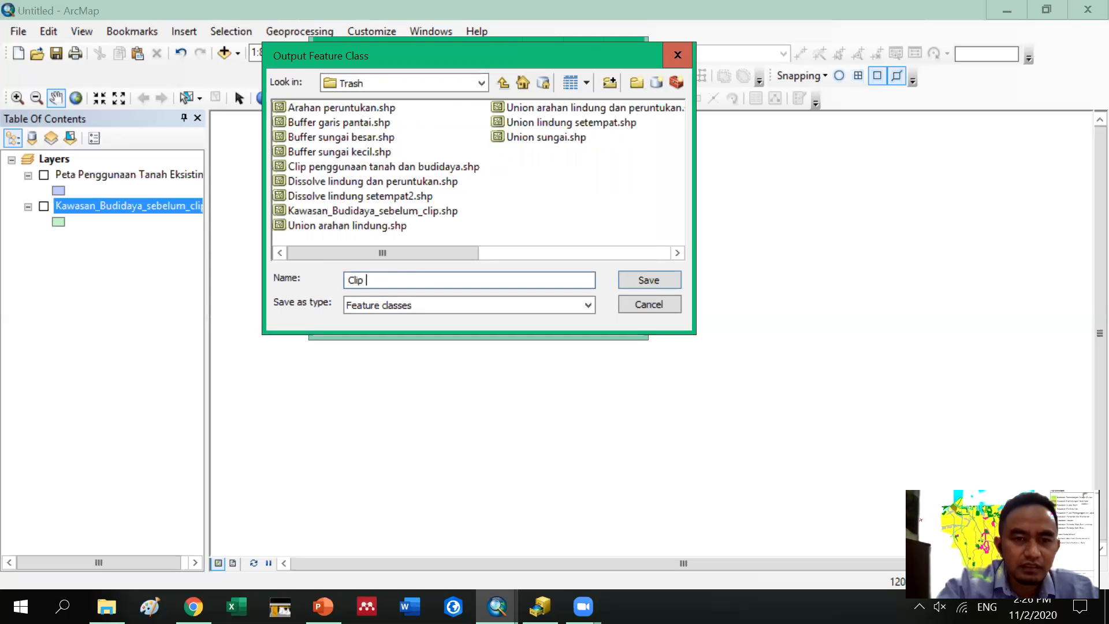
pyautogui.write('peng')
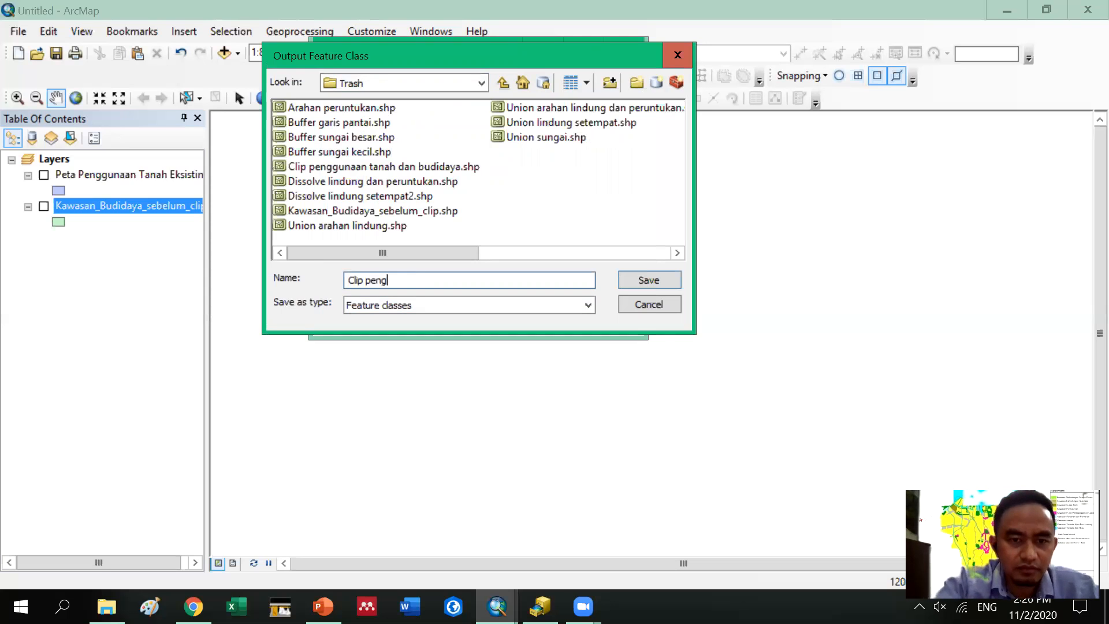
pyautogui.write('gunaan ')
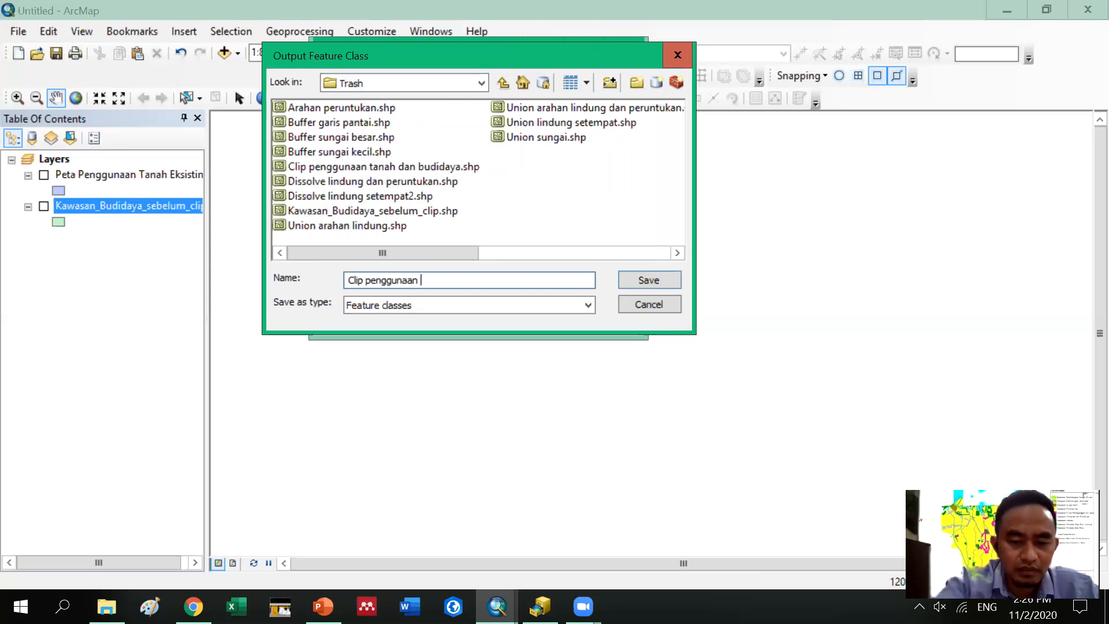
pyautogui.write('tanah dan ')
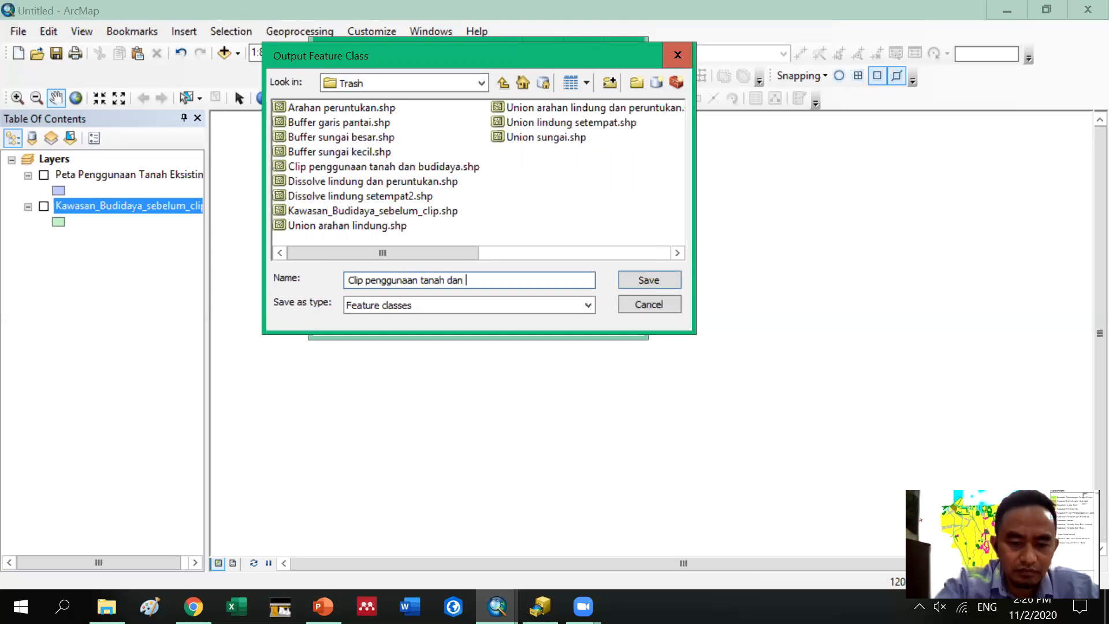
pyautogui.write('budidaya')
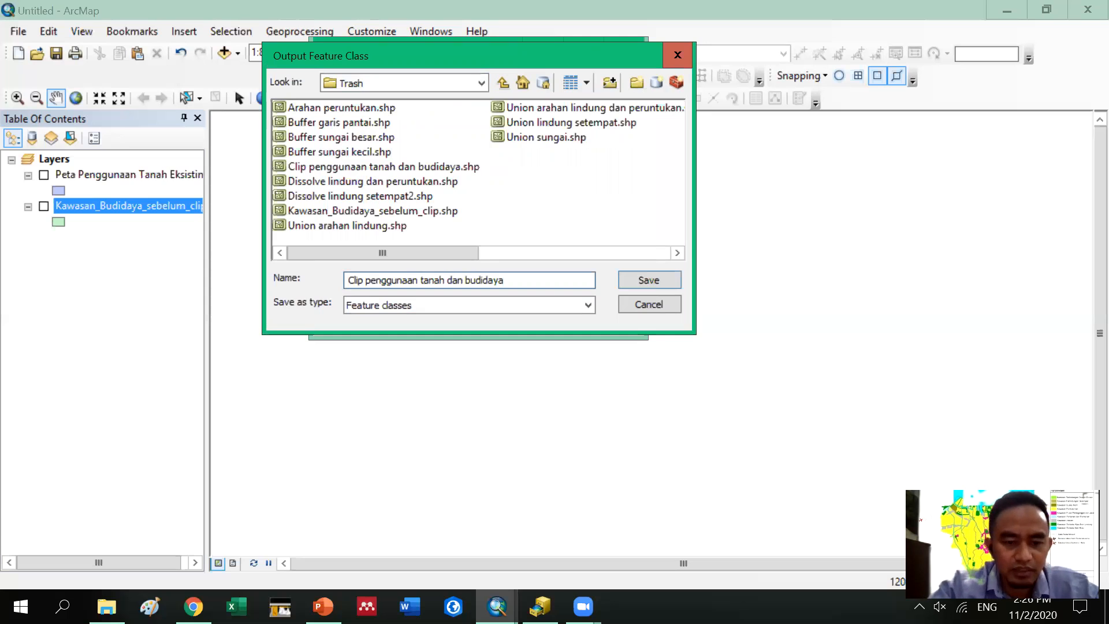
pyautogui.write('2')
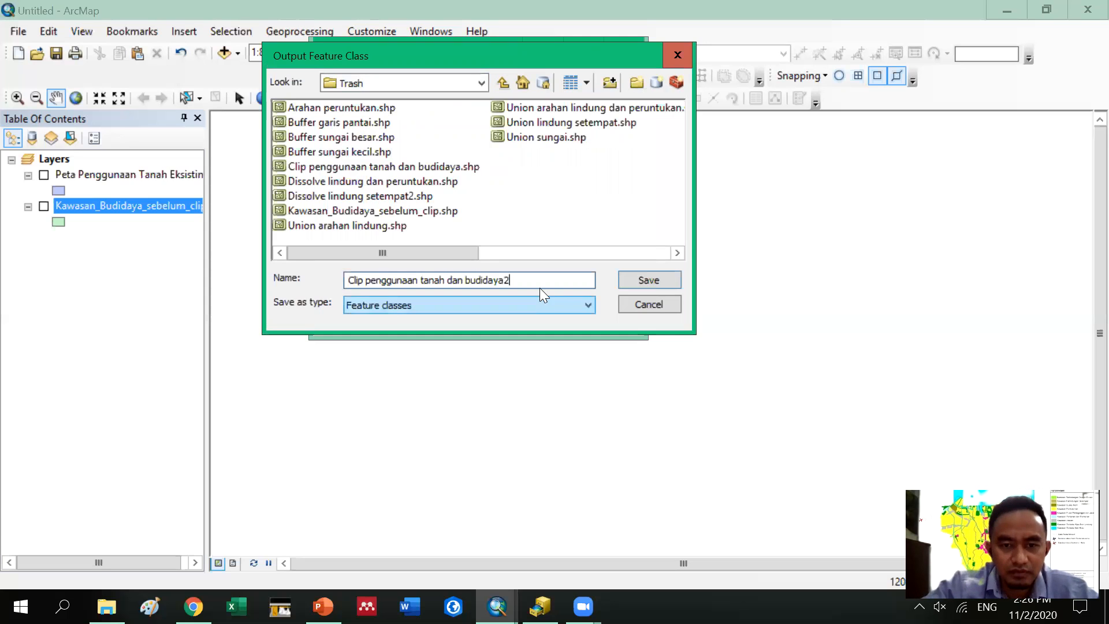
pyautogui.click(553, 306)
pyautogui.click(670, 279)
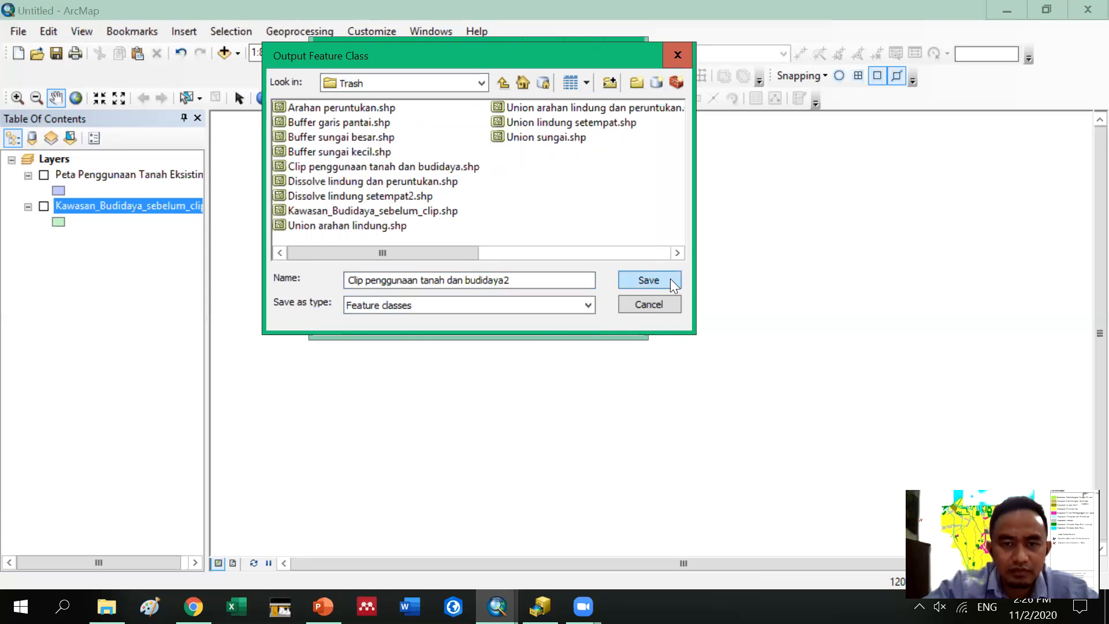
pyautogui.click(671, 280)
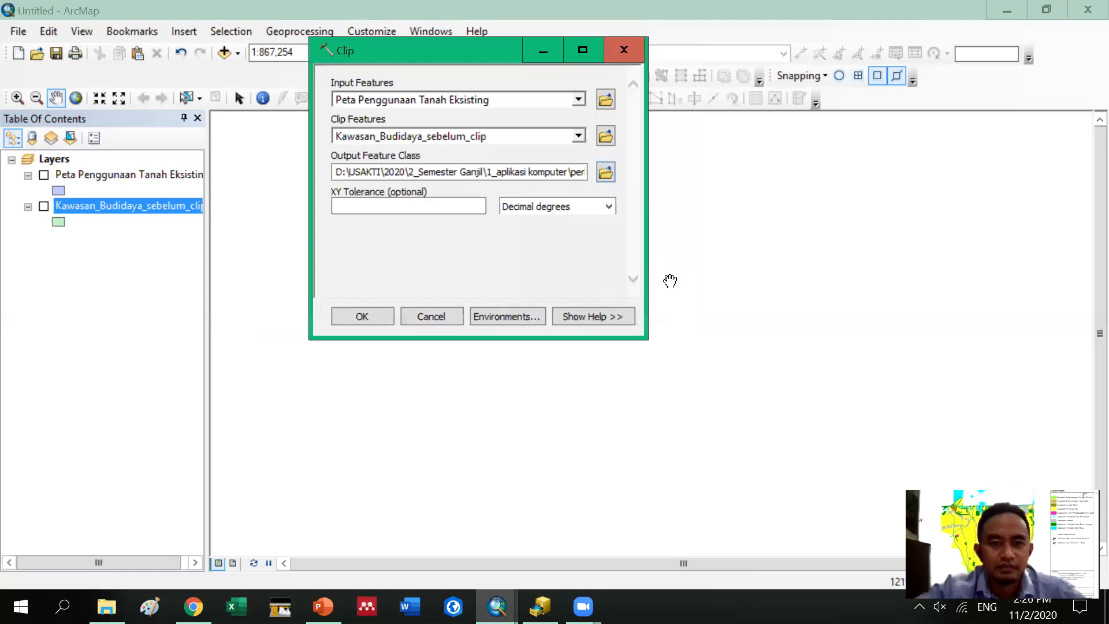
pyautogui.click(376, 321)
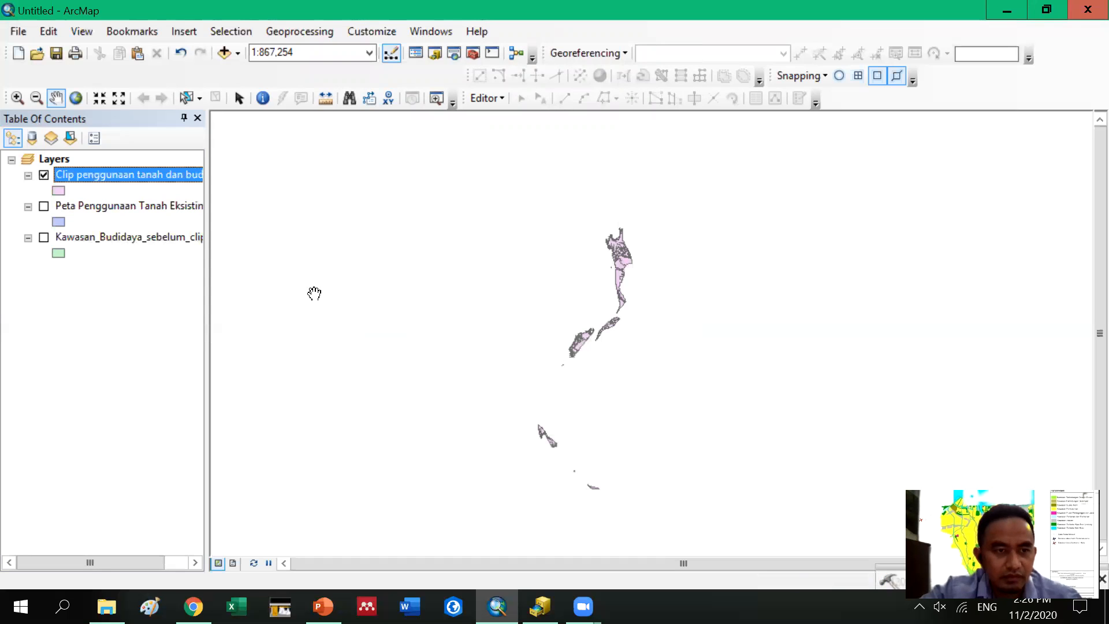
# Open the attribute table of the new clipped layer to examine its Landcov and EKSISTING values
pyautogui.moveTo(527, 273); pyautogui.dragTo(515, 237)
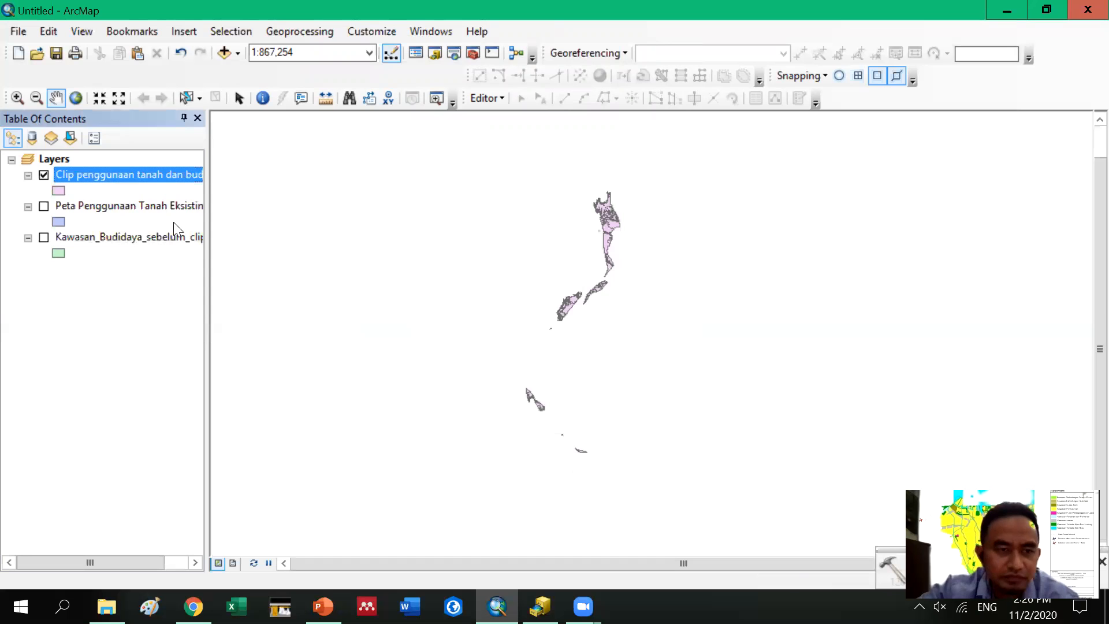
pyautogui.rightClick(157, 174)
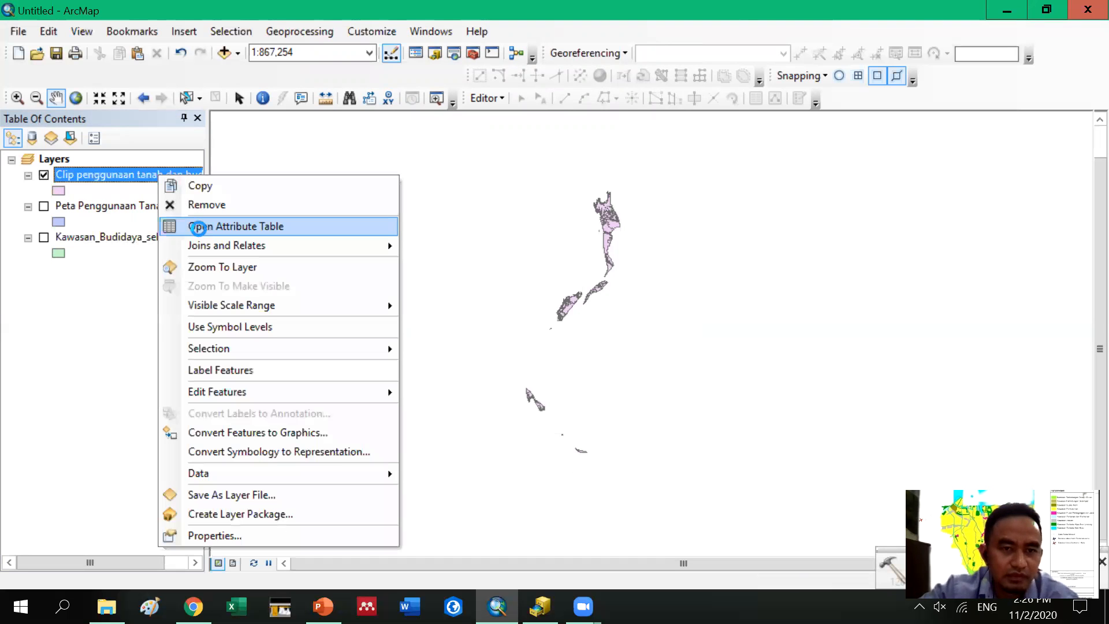
pyautogui.press('Return')
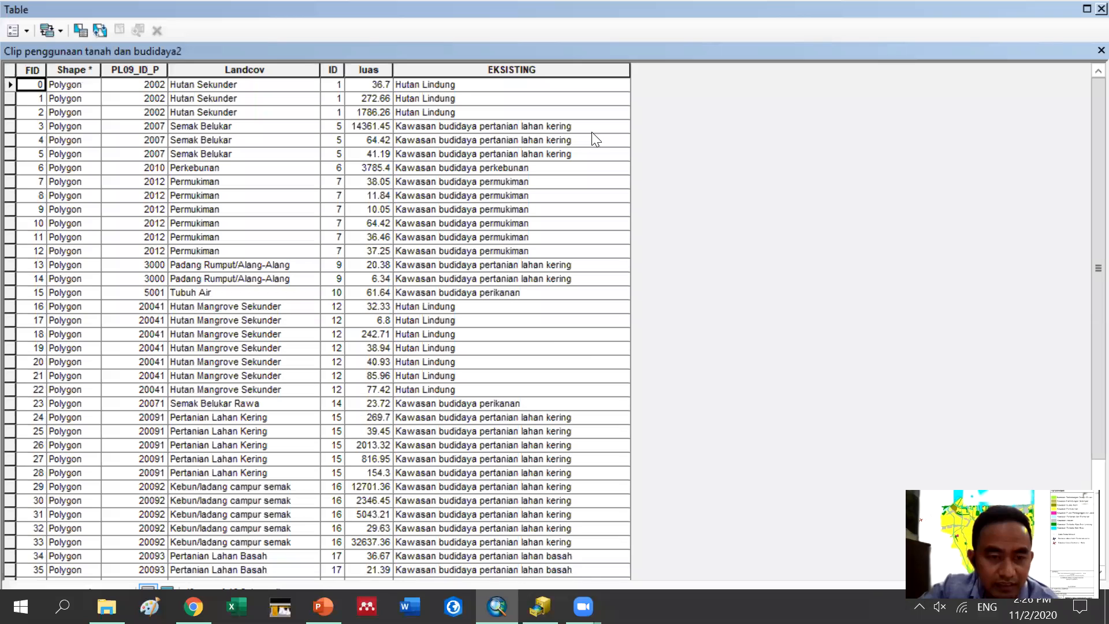
# Look through the Landcov and EKSISTING values in the clipped layer's attribute table, and close the table
pyautogui.scroll(-2, 518, 180)
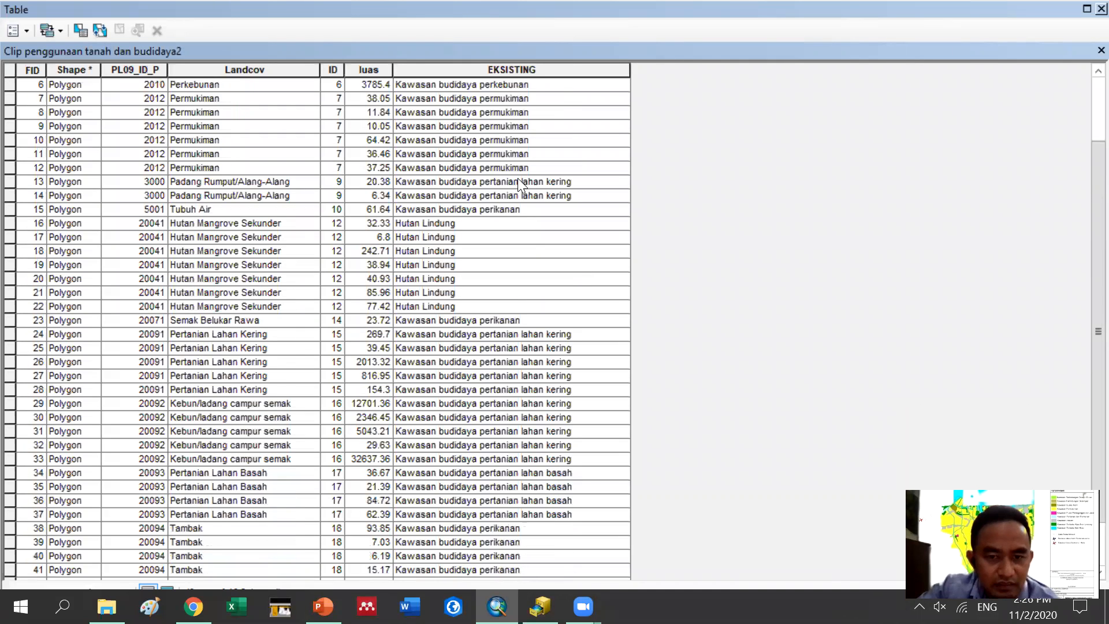
pyautogui.scroll(-1, 517, 178)
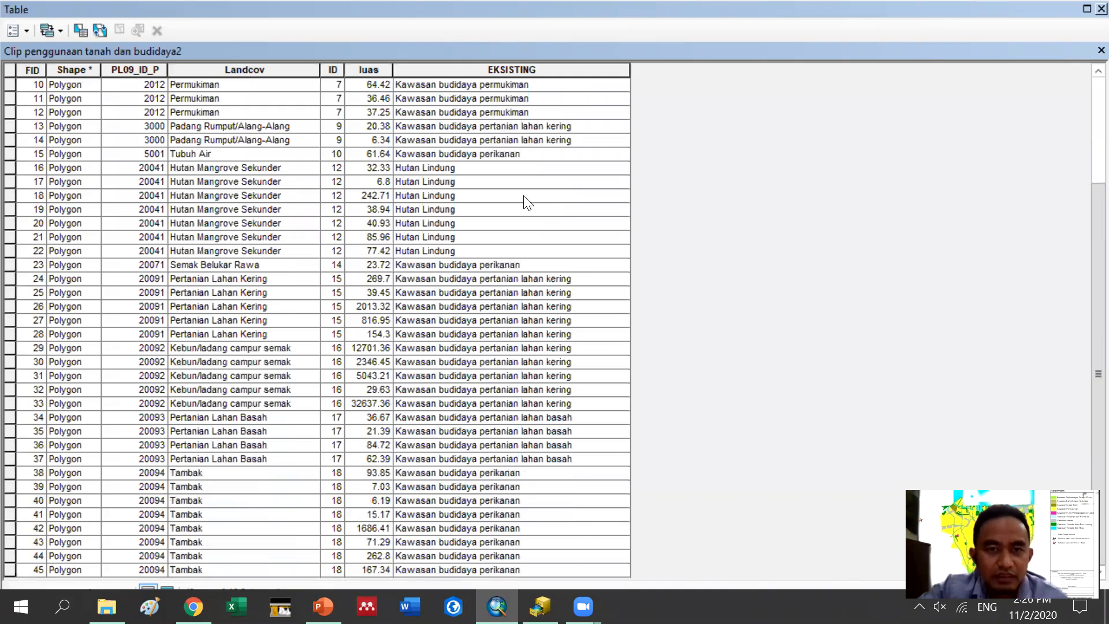
pyautogui.scroll(3, 504, 88)
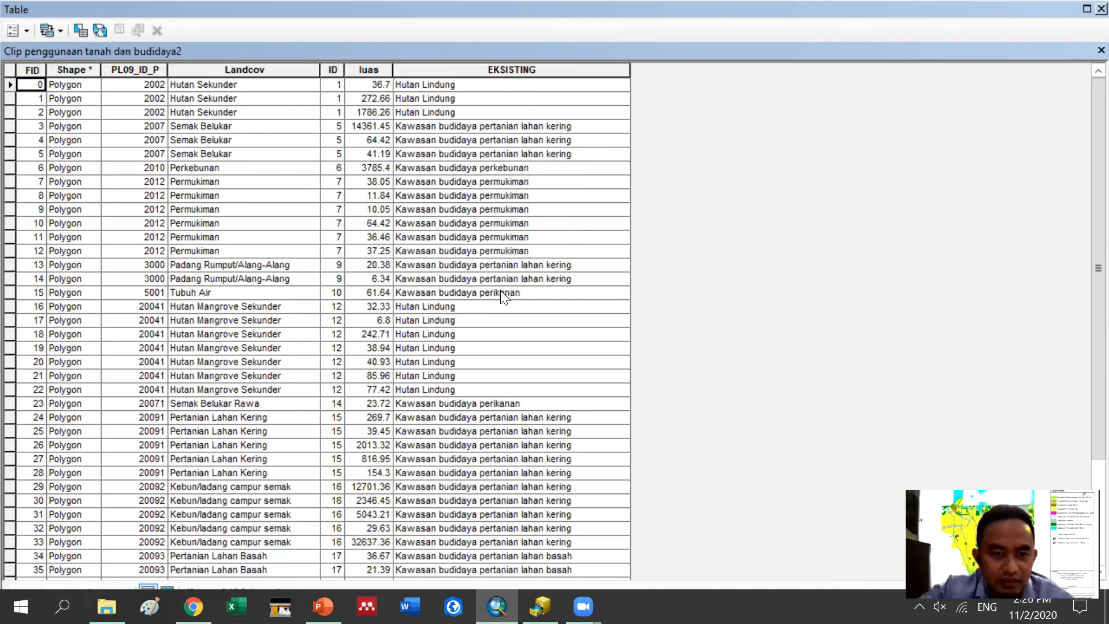
pyautogui.scroll(-3, 500, 292)
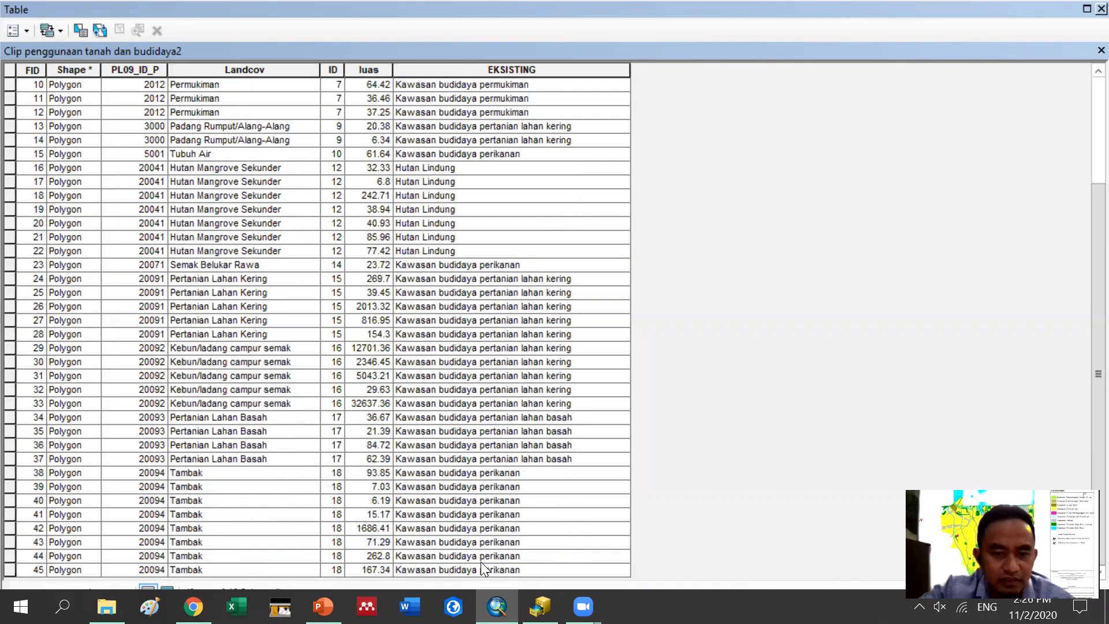
pyautogui.scroll(3, 555, 176)
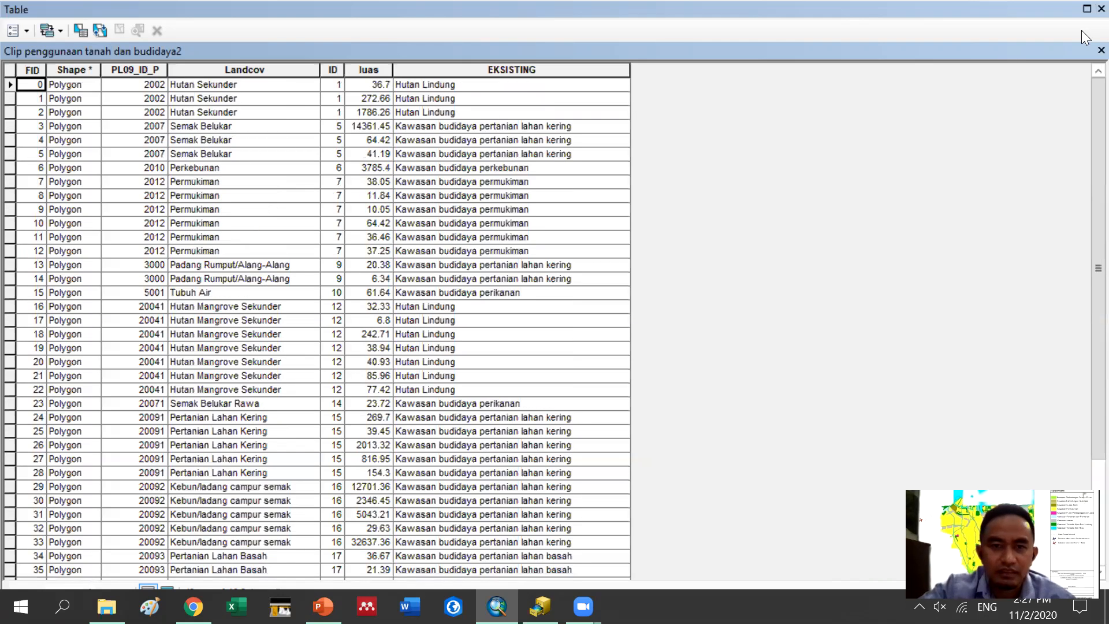
pyautogui.click(1101, 9)
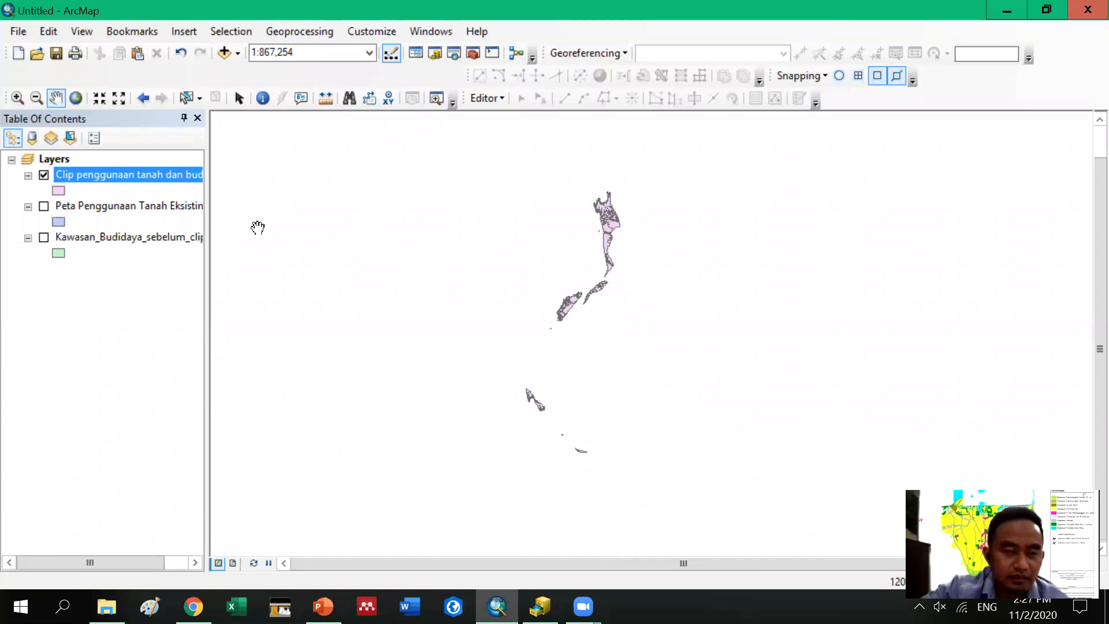
# Start a Dissolve with Clip penggunaan tanah dan budidaya2 as the input features and browse for its output location
pyautogui.click(312, 31)
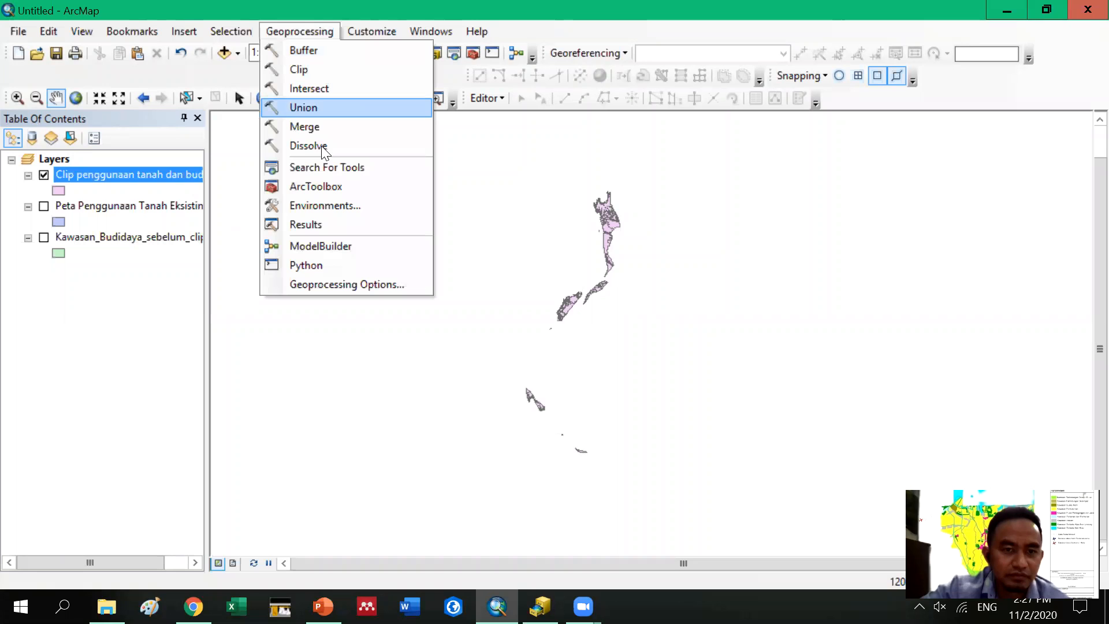
pyautogui.click(309, 146)
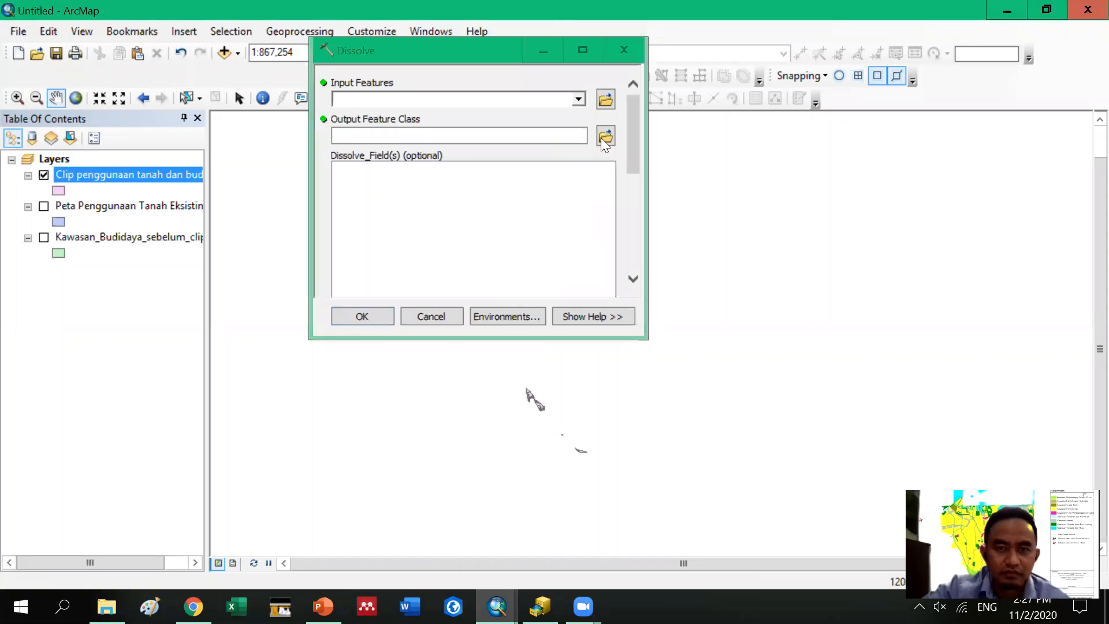
pyautogui.click(604, 135)
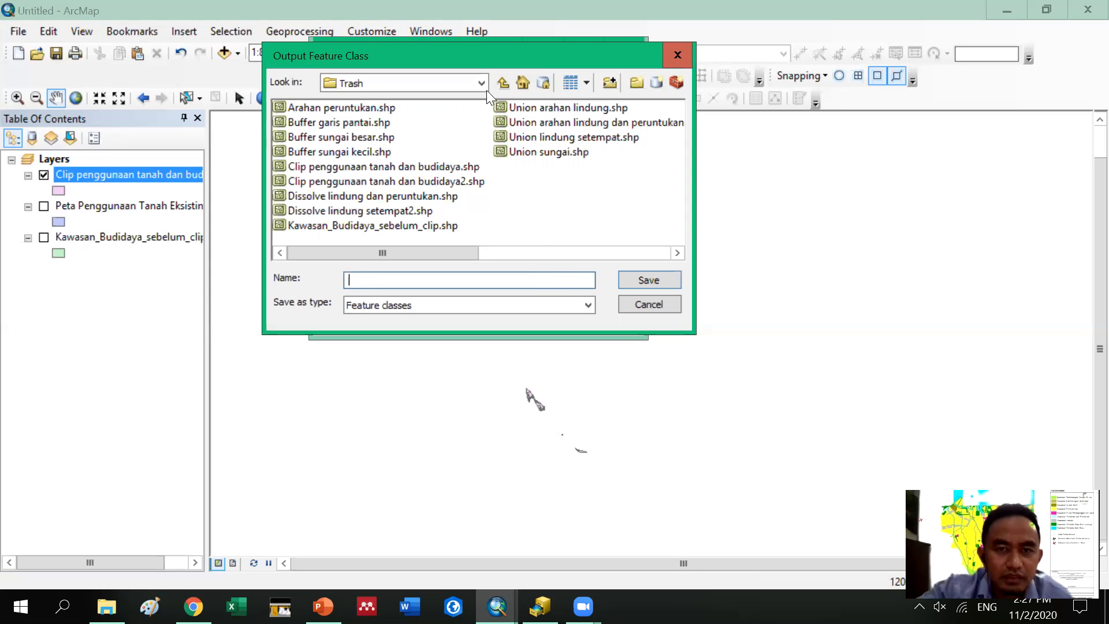
pyautogui.click(468, 82)
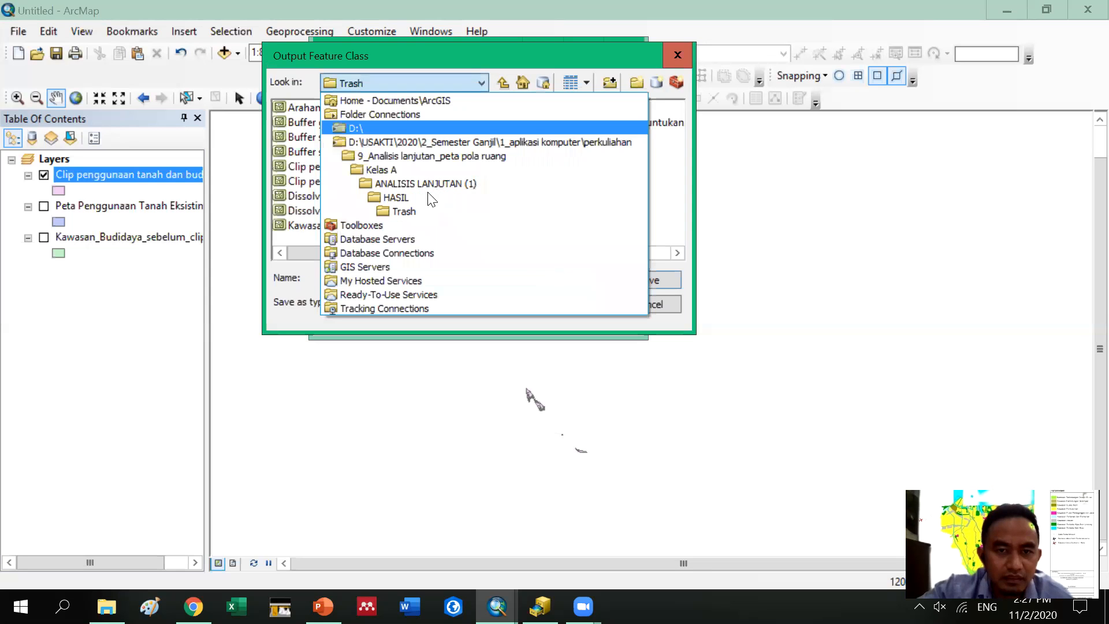
pyautogui.click(425, 198)
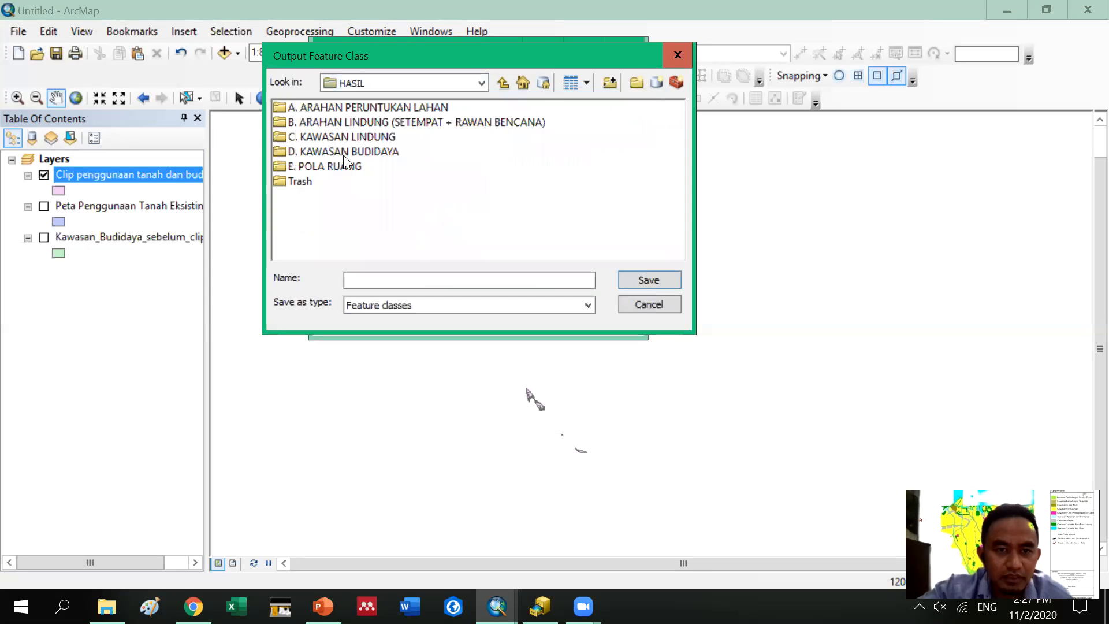
pyautogui.doubleClick(347, 151)
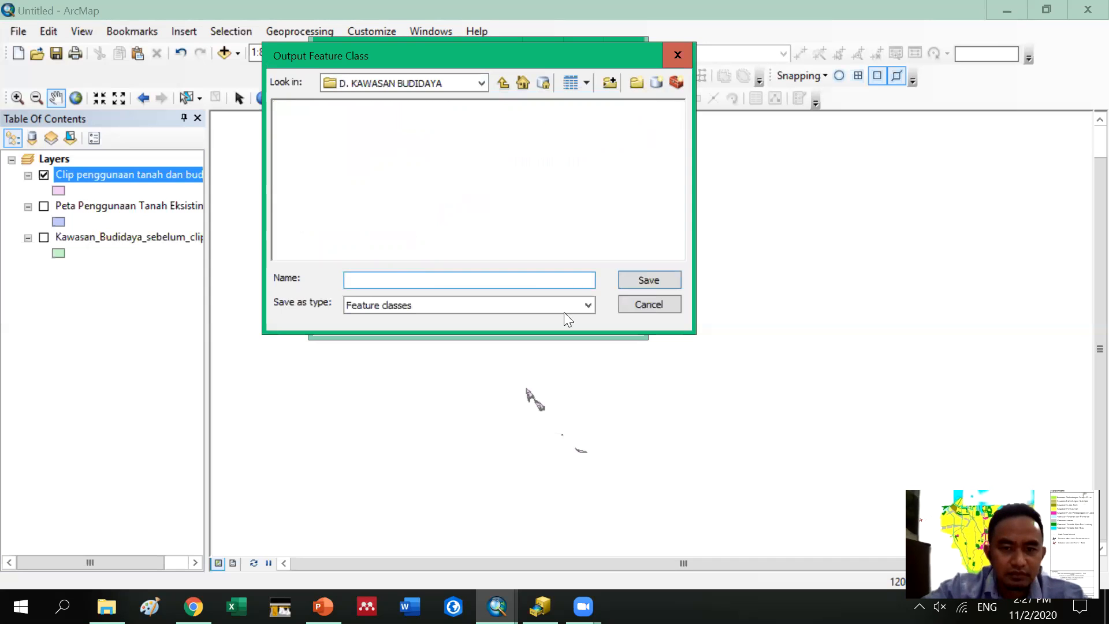
pyautogui.click(586, 305)
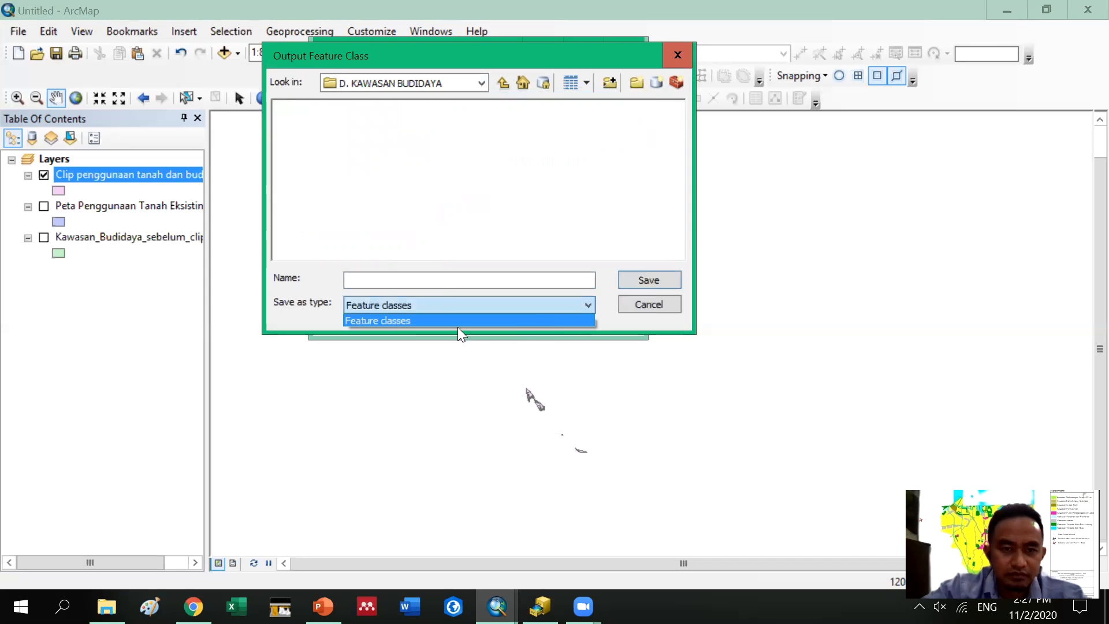
pyautogui.click(382, 281)
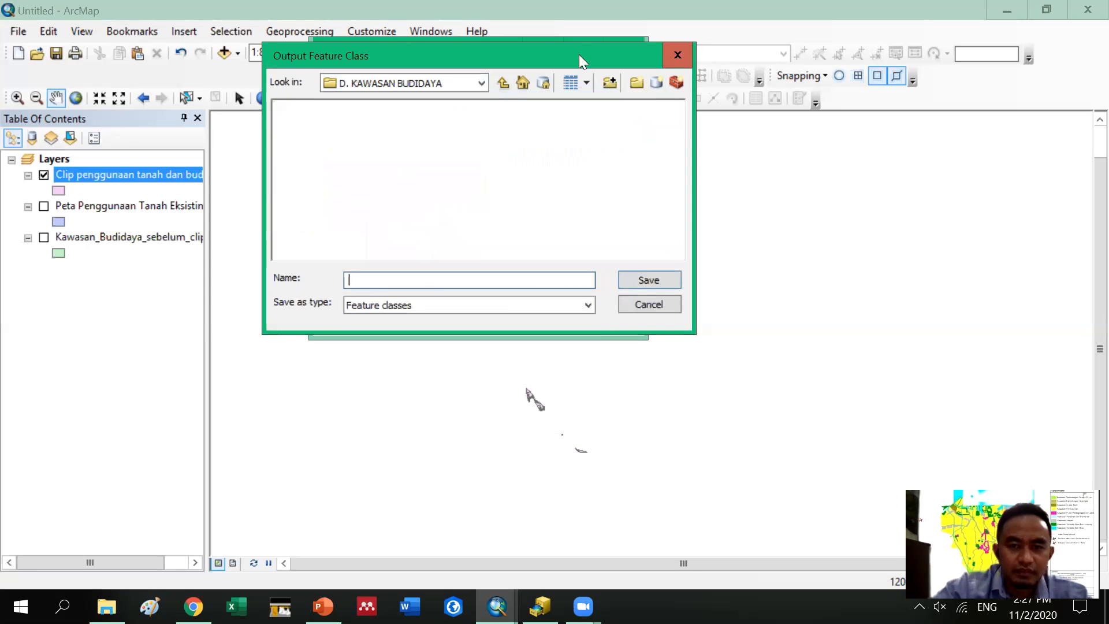
pyautogui.moveTo(579, 55); pyautogui.dragTo(588, 123)
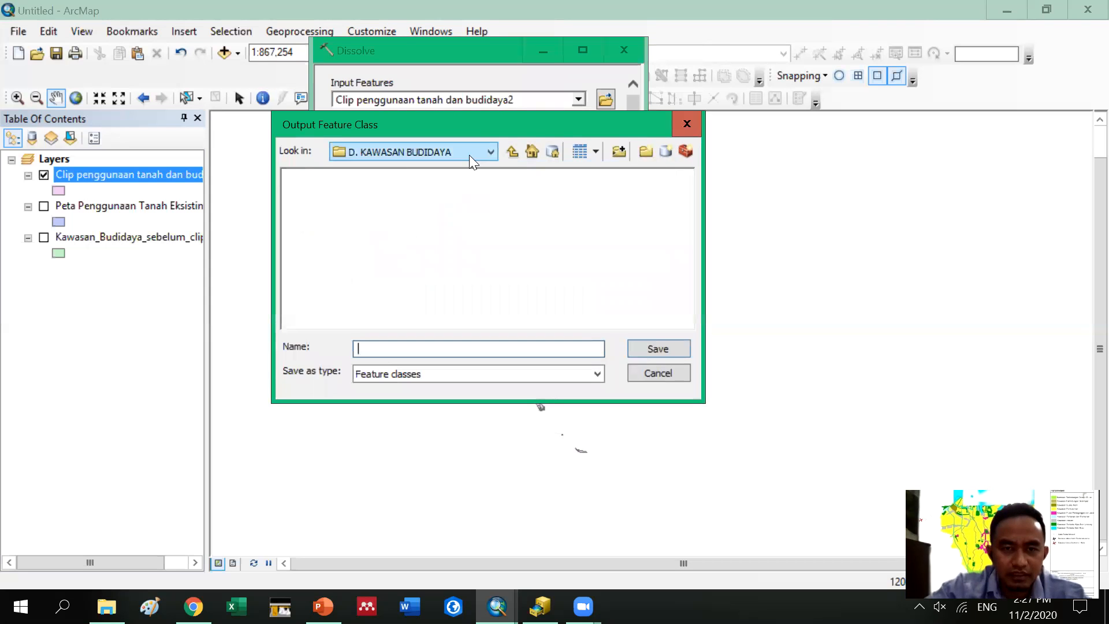
pyautogui.click(469, 155)
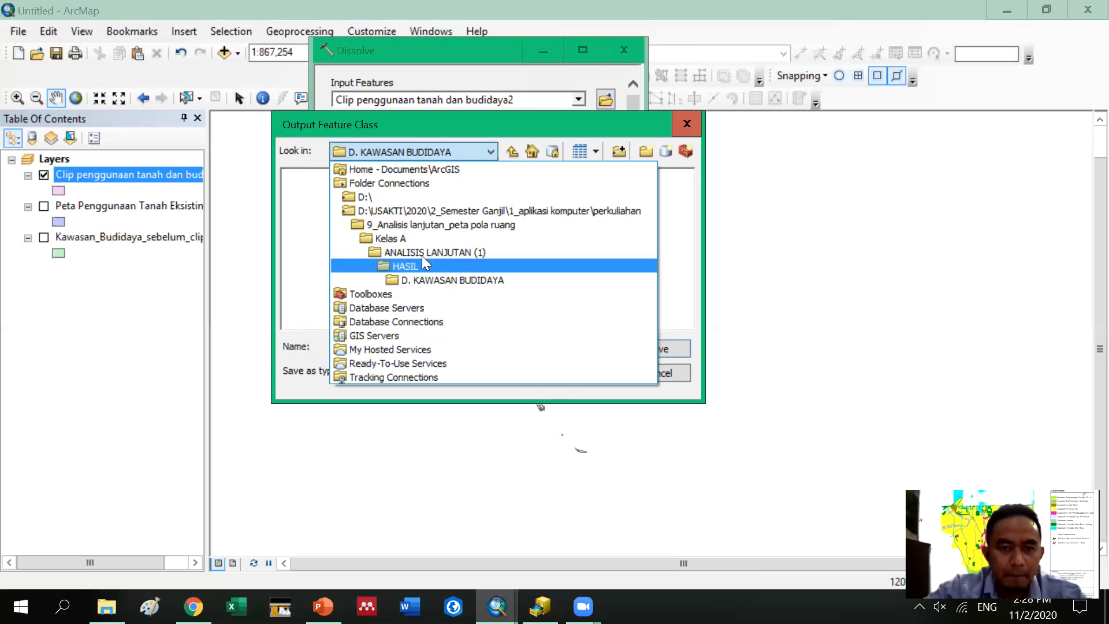
pyautogui.click(423, 278)
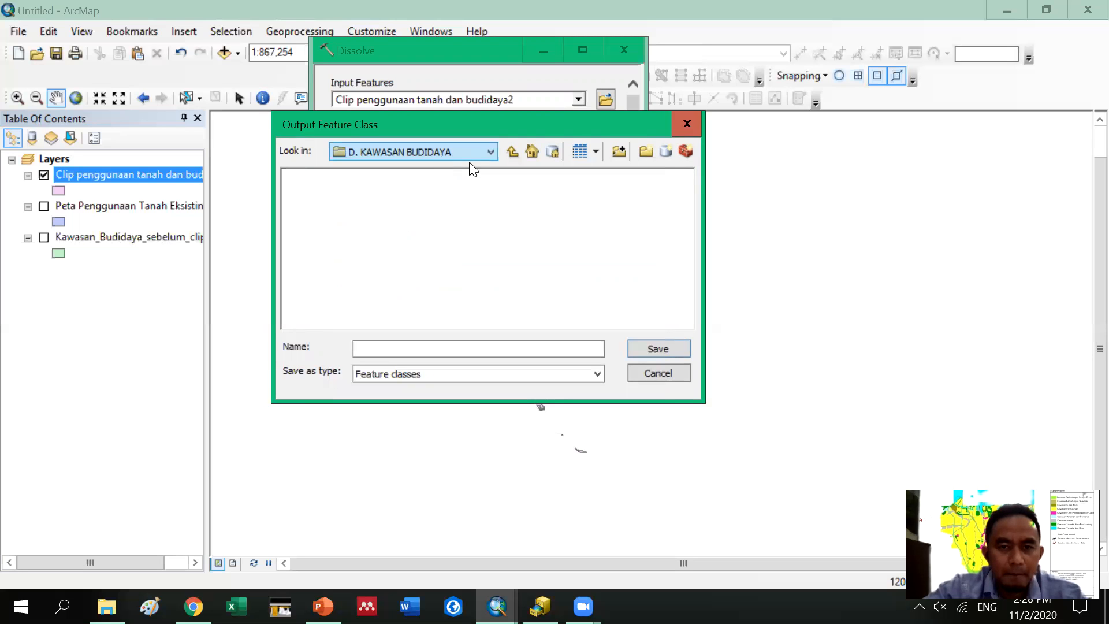
pyautogui.click(467, 149)
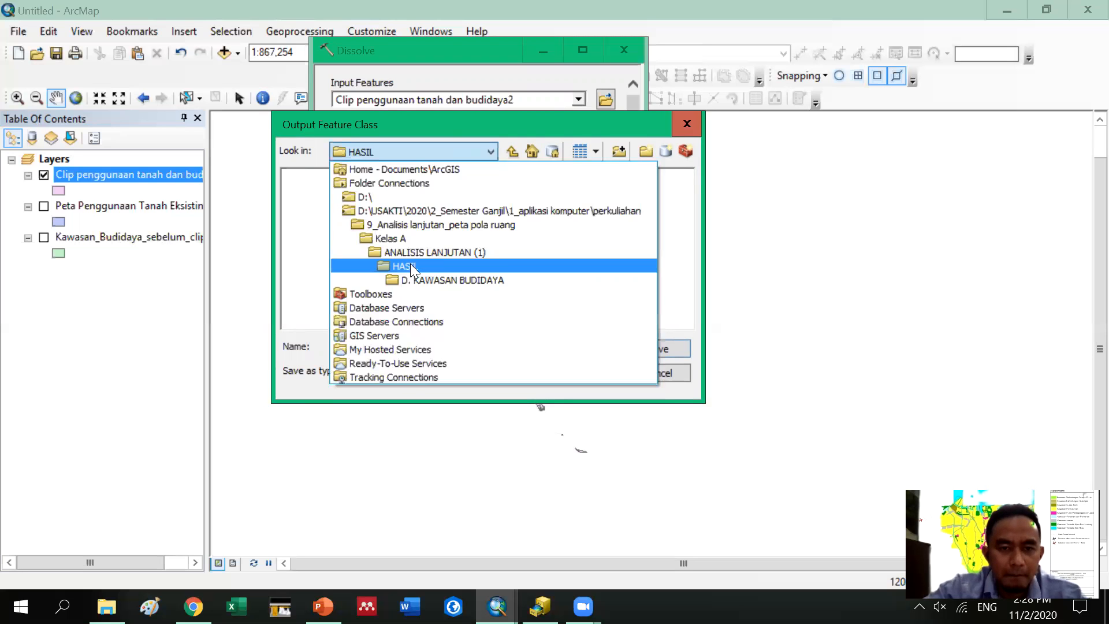
pyautogui.click(324, 251)
pyautogui.doubleClick(309, 253)
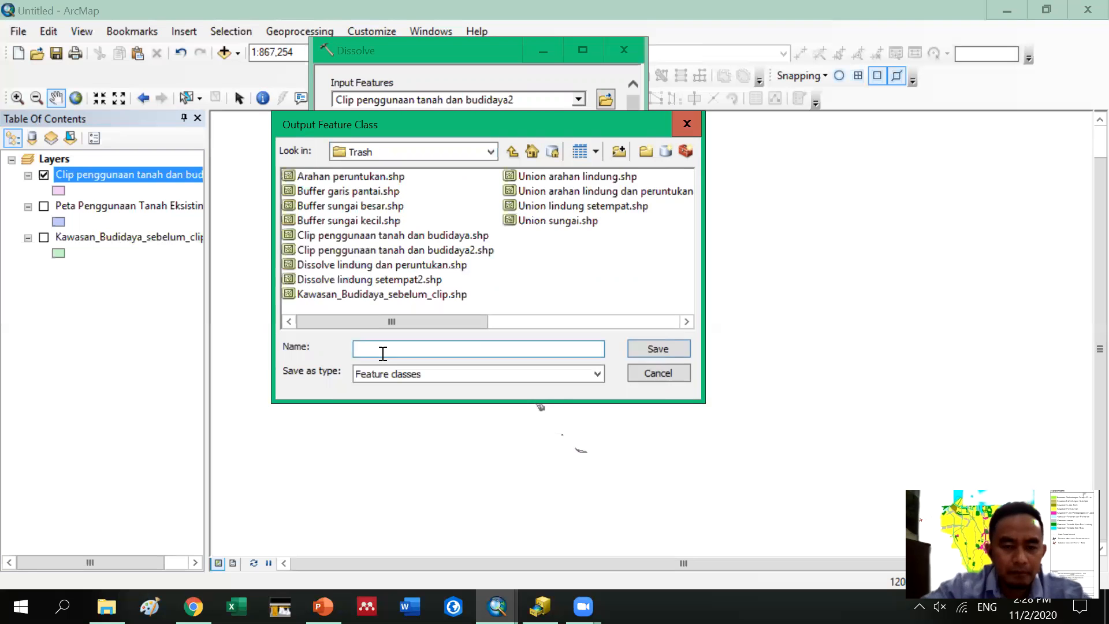
# Save the output in the Trash folder as "Dissolve clip penggunaan tanah dan budidaya" and run the Dissolve on the EKSISTING field
pyautogui.click(384, 353)
pyautogui.write('Di')
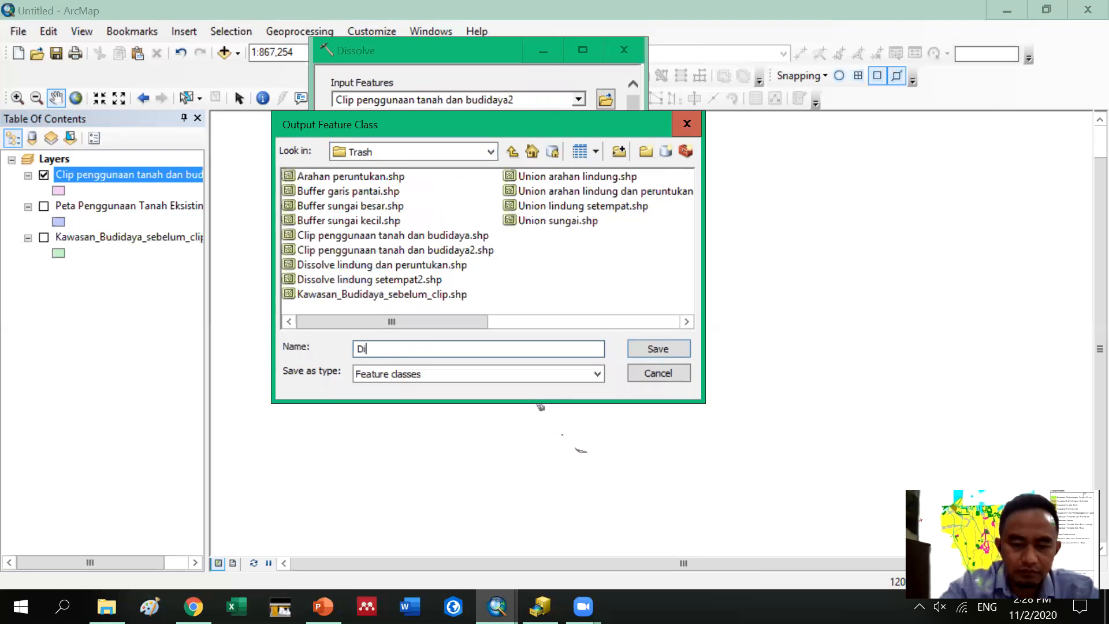
pyautogui.write('ssolve')
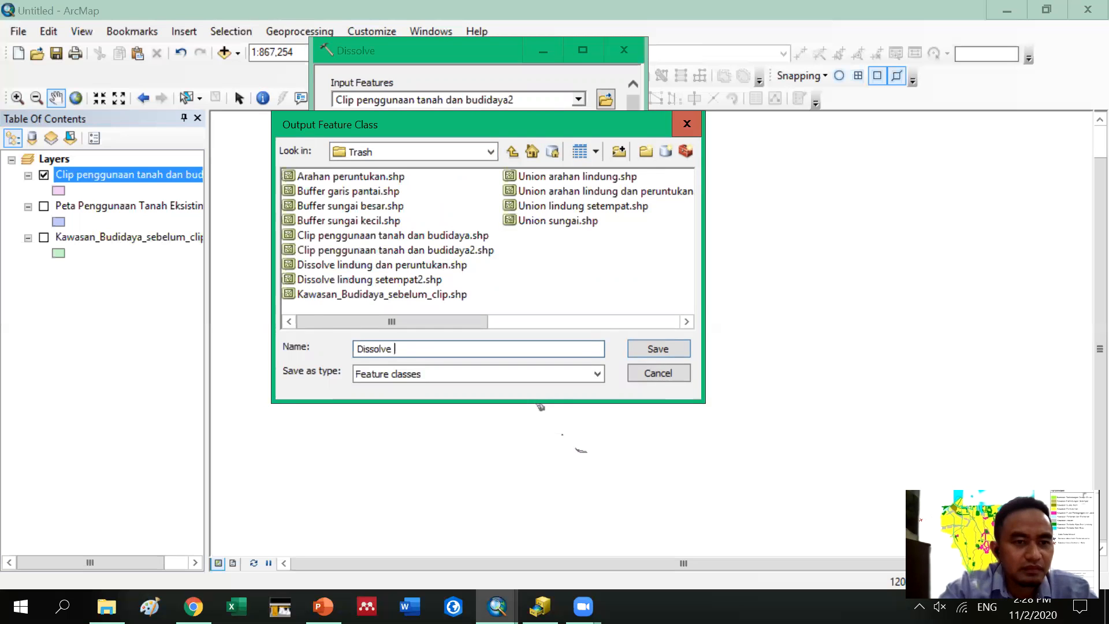
pyautogui.write('cli')
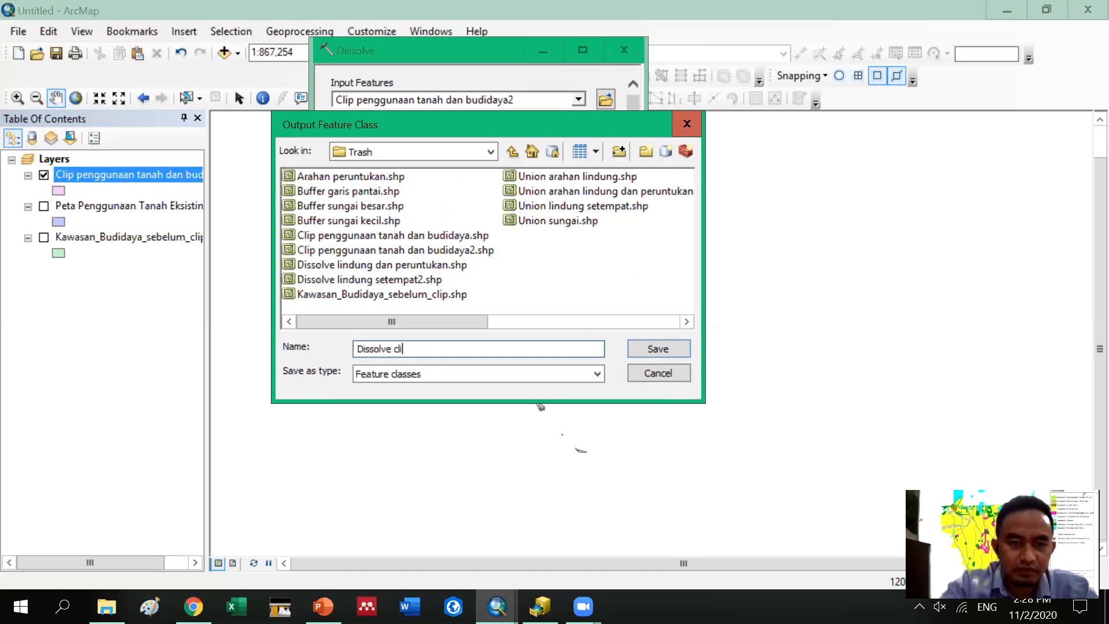
pyautogui.write('p ')
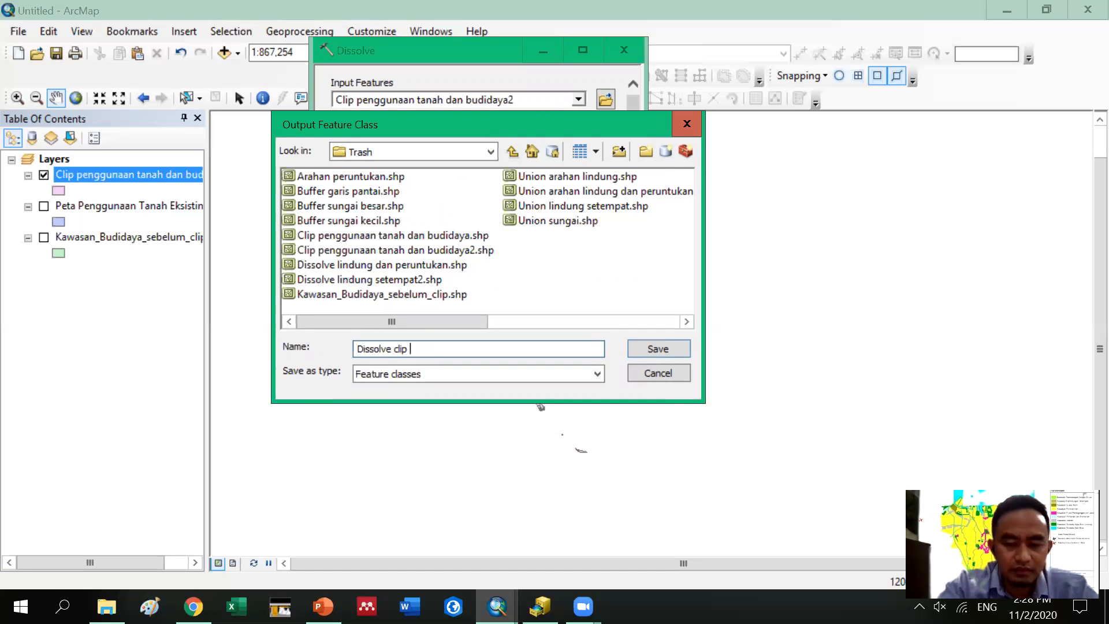
pyautogui.write('pengg')
pyautogui.write('u')
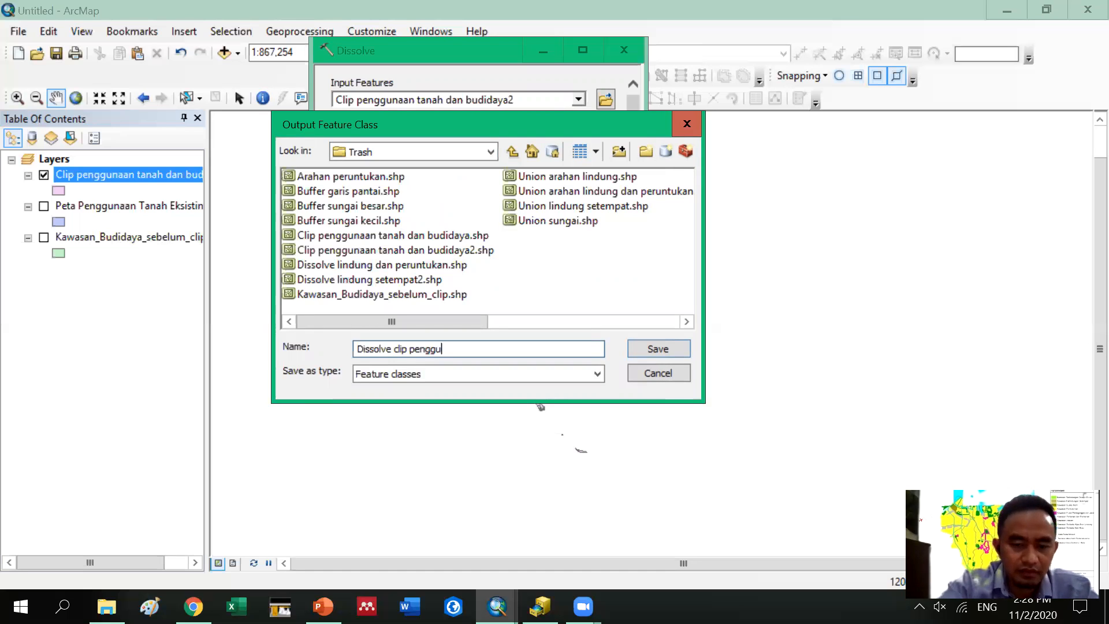
pyautogui.write('naan tanah')
pyautogui.write(' dan b')
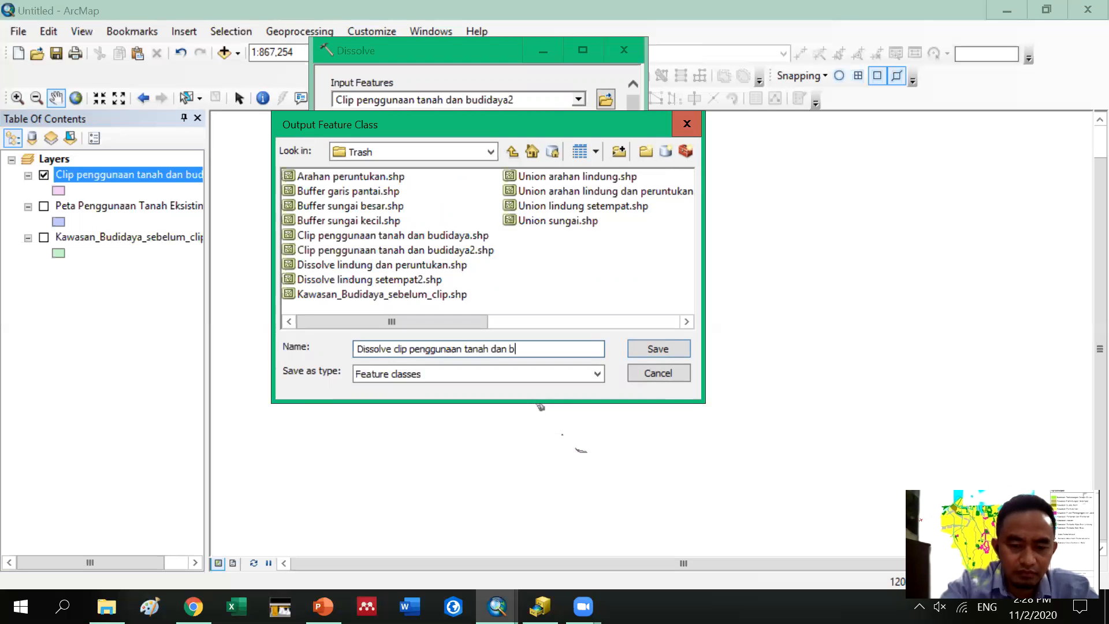
pyautogui.write('udi')
pyautogui.write('daya')
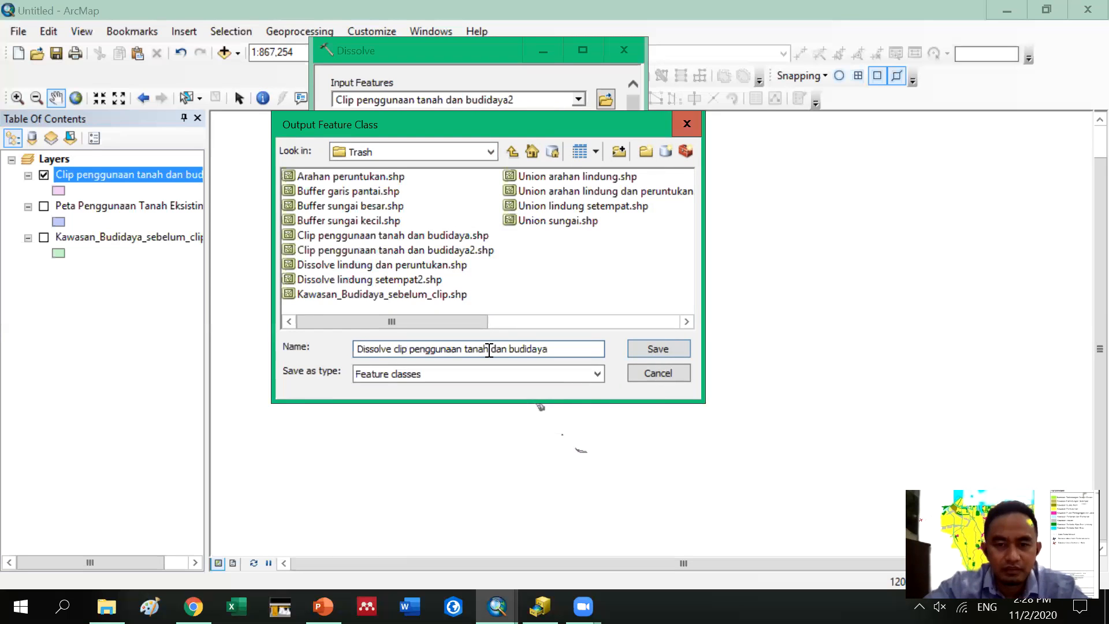
pyautogui.click(592, 376)
pyautogui.click(602, 328)
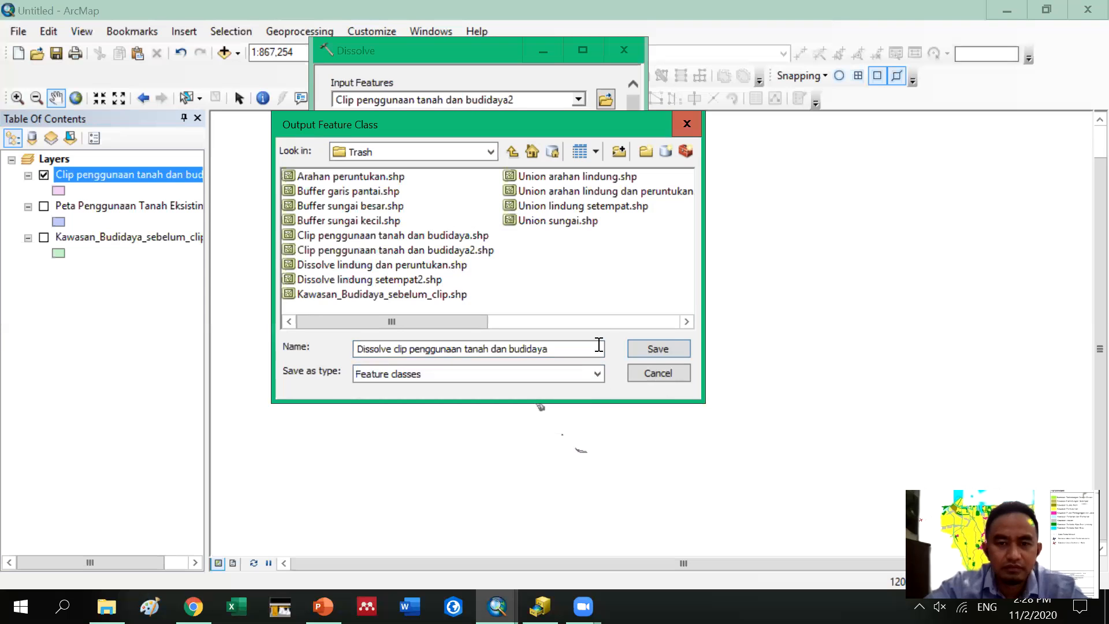
pyautogui.click(654, 351)
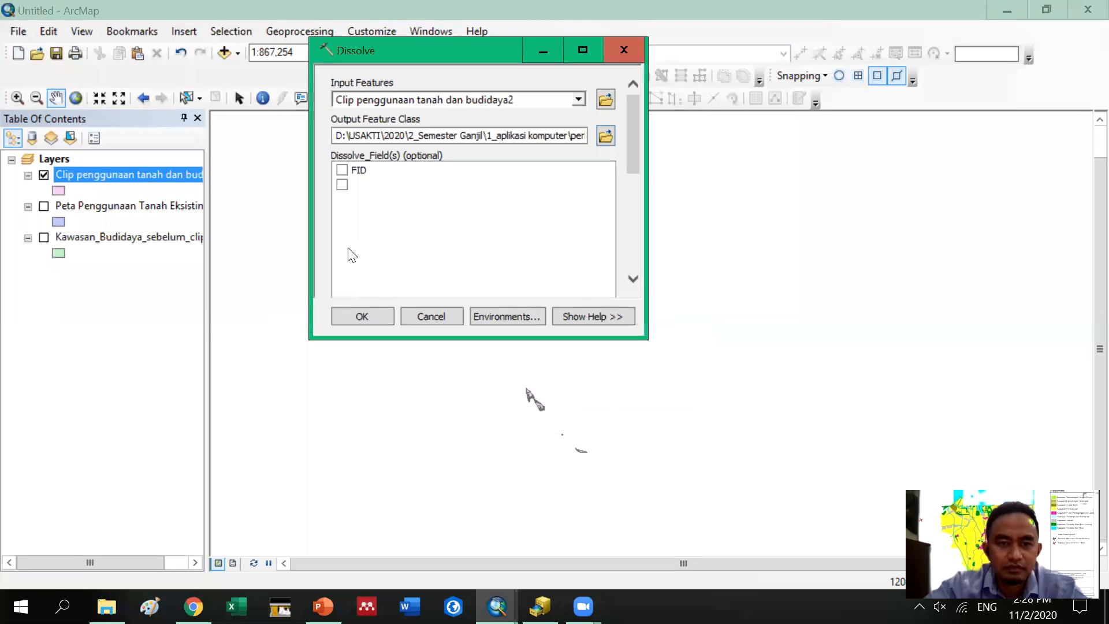
pyautogui.click(381, 318)
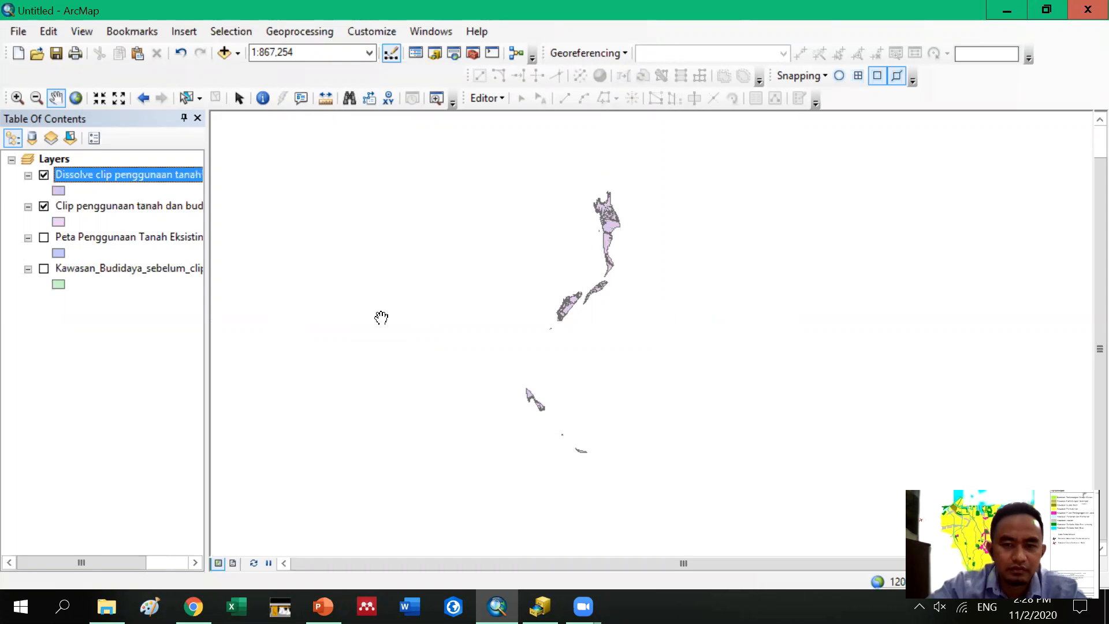
# Hide the Clip penggunaan tanah dan budidaya2 layer and examine the EKSISTING classes in the dissolved layer's attribute table
pyautogui.click(43, 206)
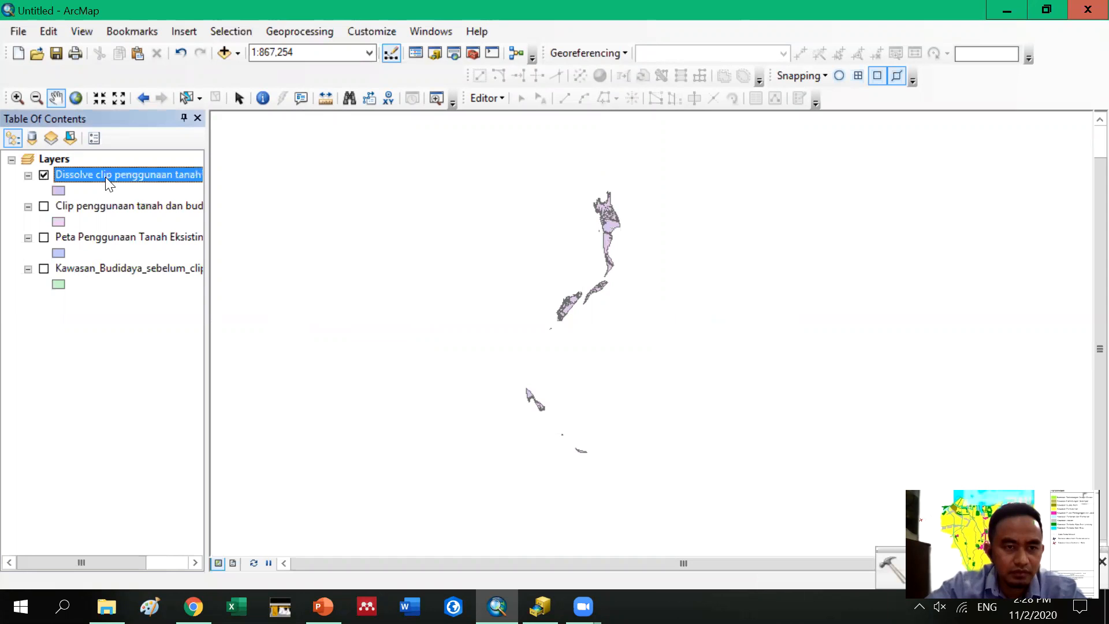
pyautogui.rightClick(106, 177)
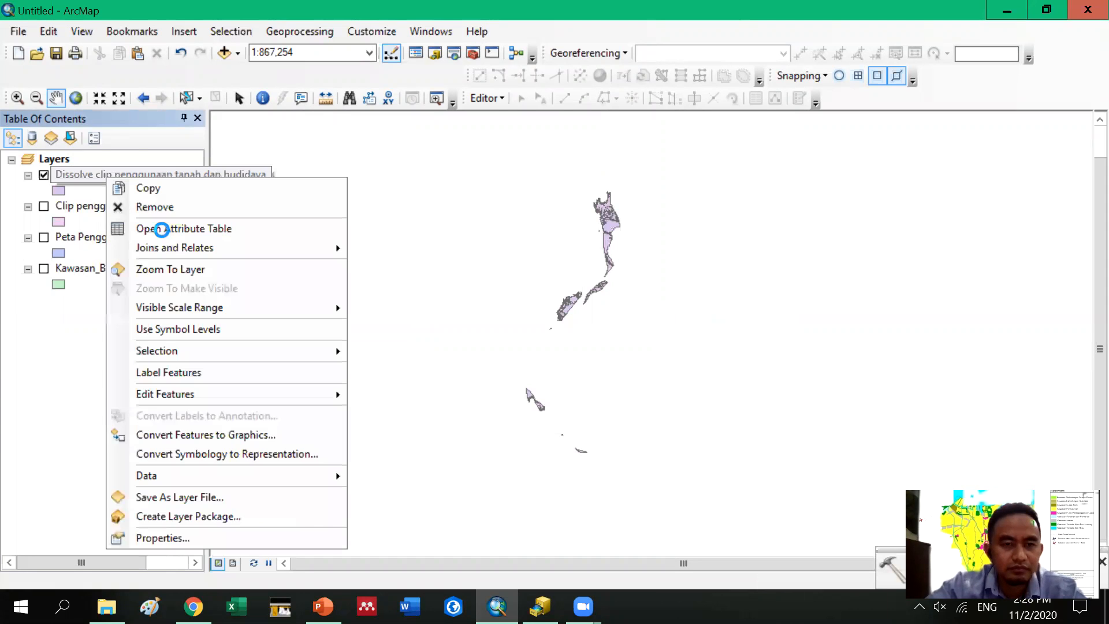
pyautogui.click(162, 230)
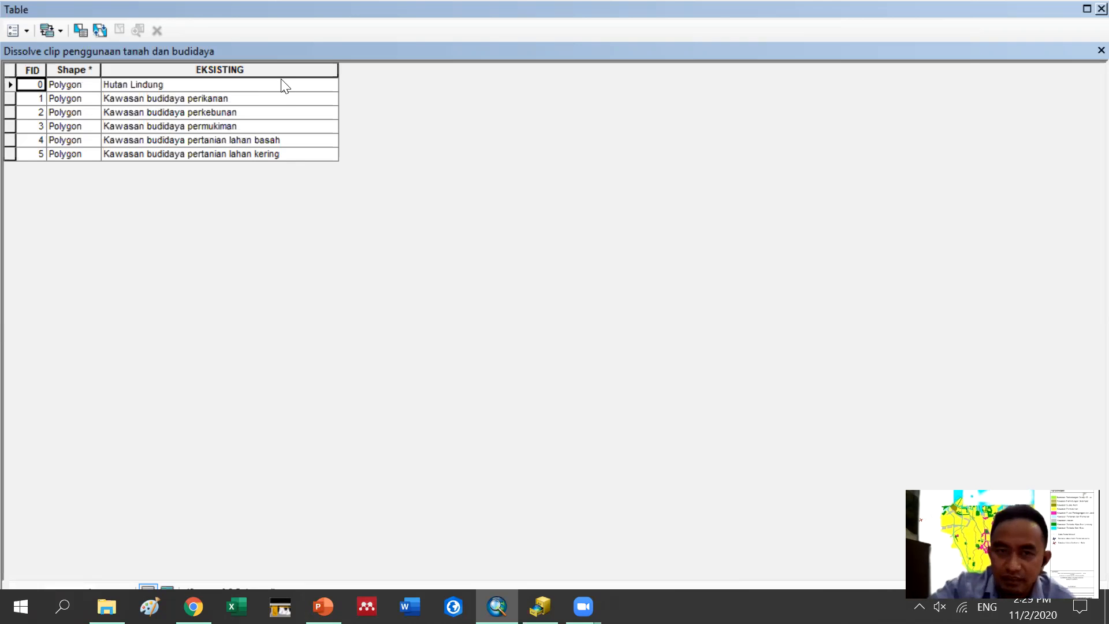
pyautogui.click(1101, 9)
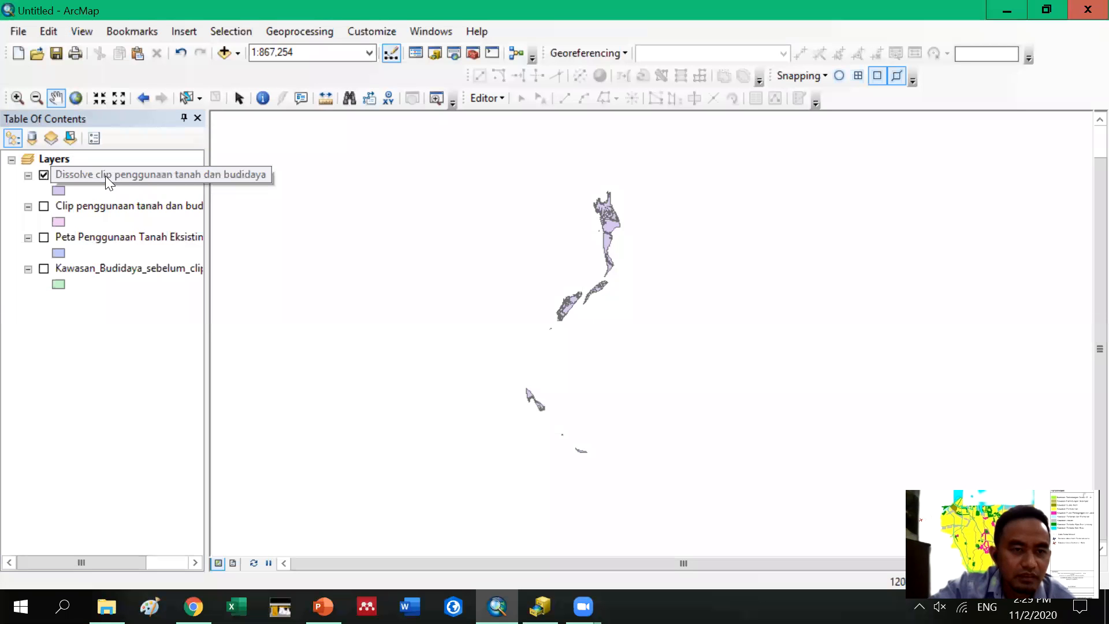
pyautogui.rightClick(106, 179)
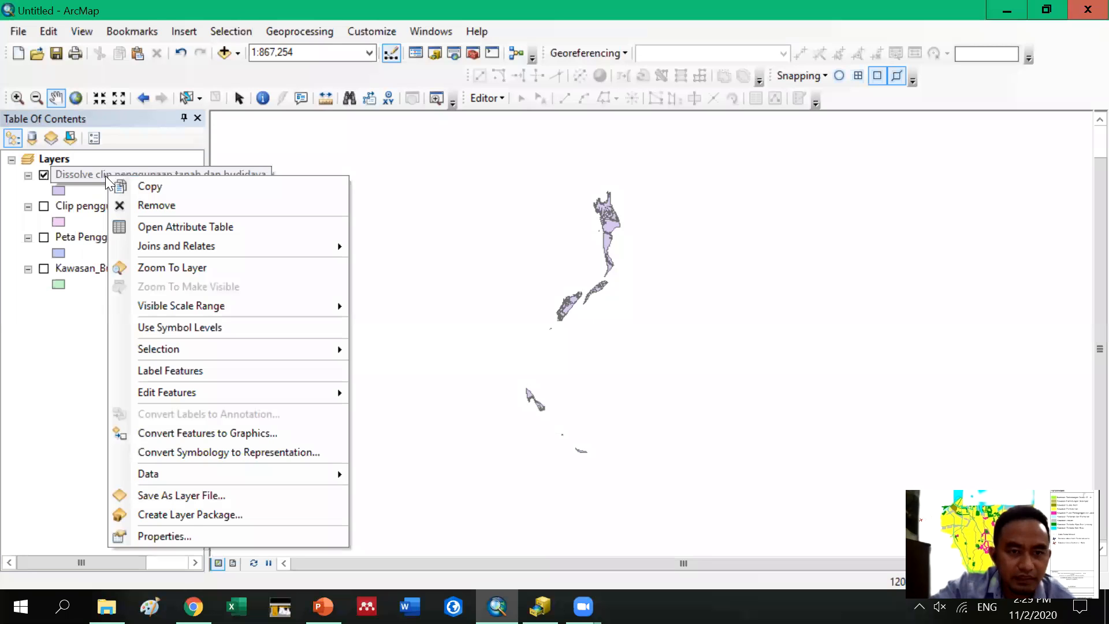
pyautogui.click(223, 227)
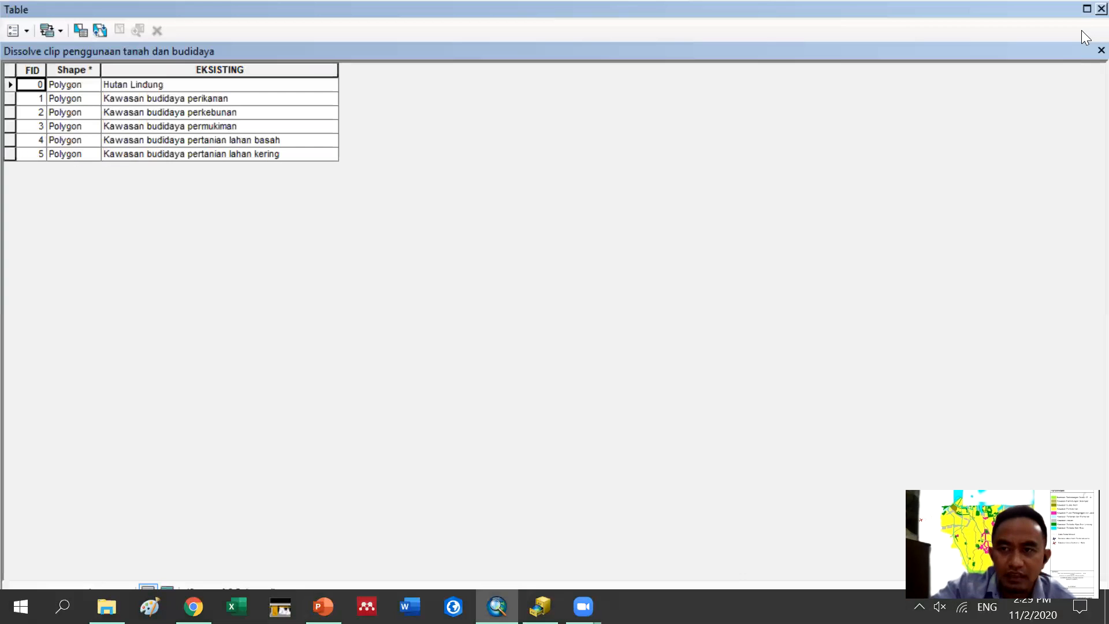
# Close the attribute table and start exporting the dissolved layer's data to Kelas A's HASIL folder D. KAWASAN BUDIDAYA
pyautogui.click(1101, 10)
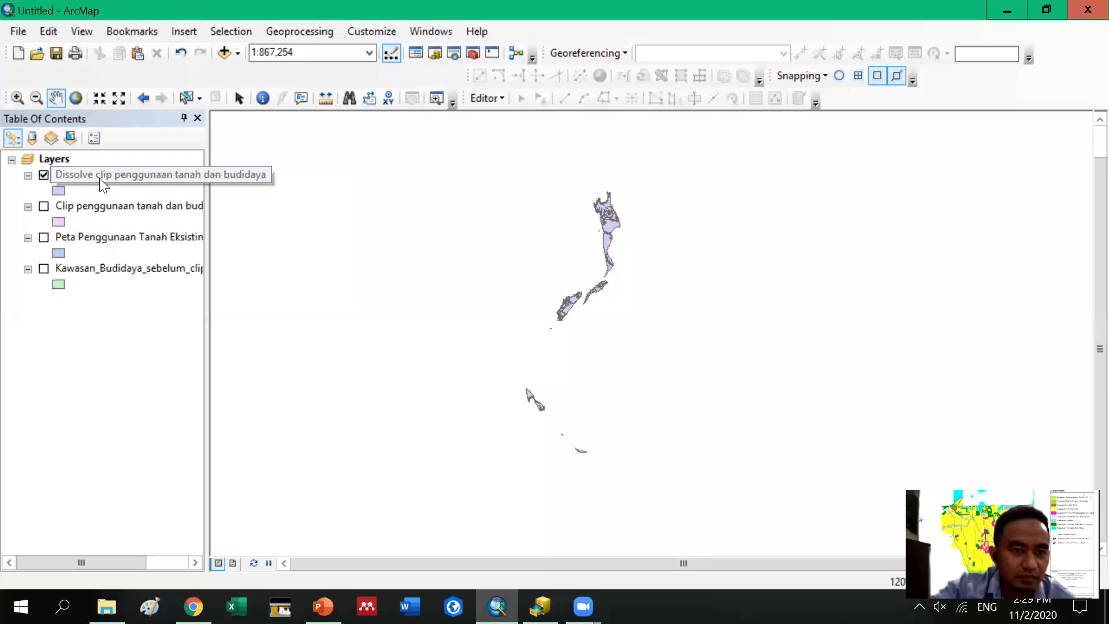
pyautogui.rightClick(101, 175)
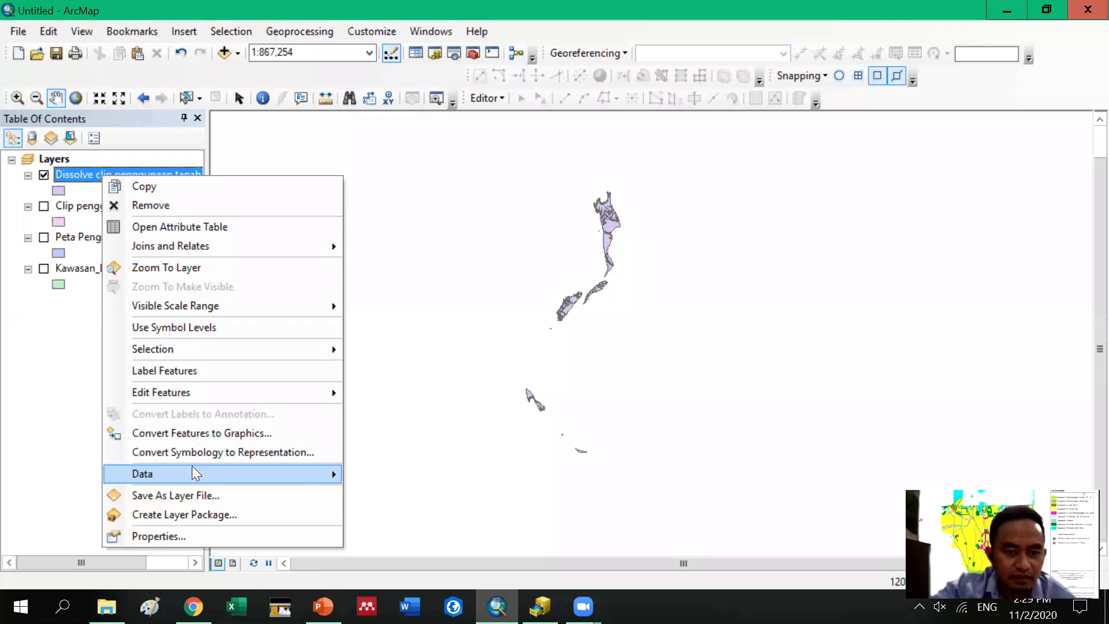
pyautogui.click(385, 493)
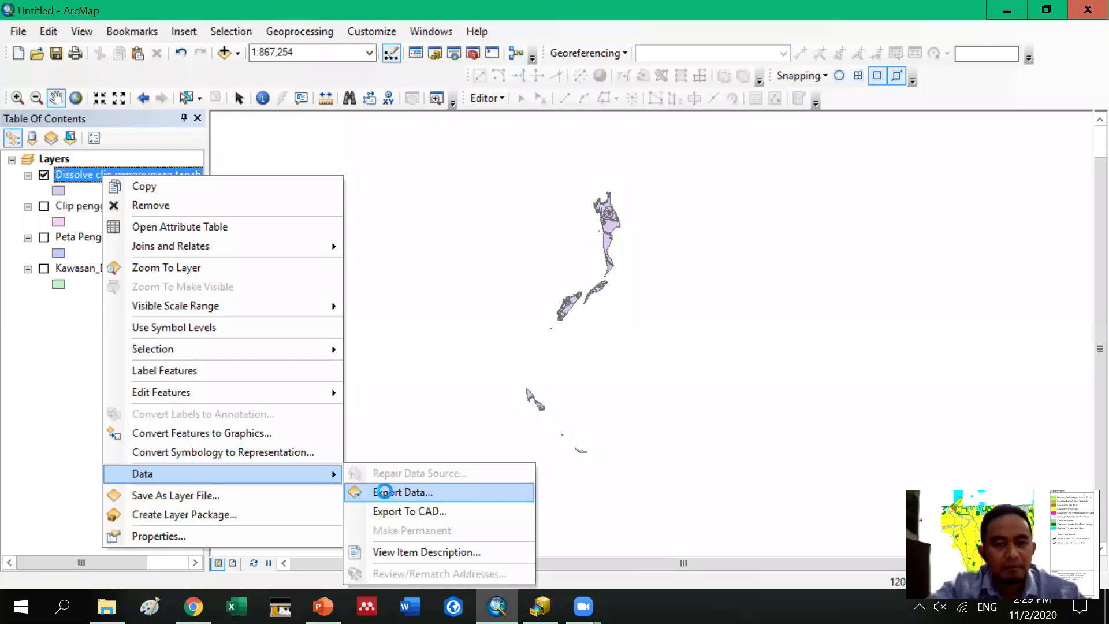
pyautogui.click(706, 333)
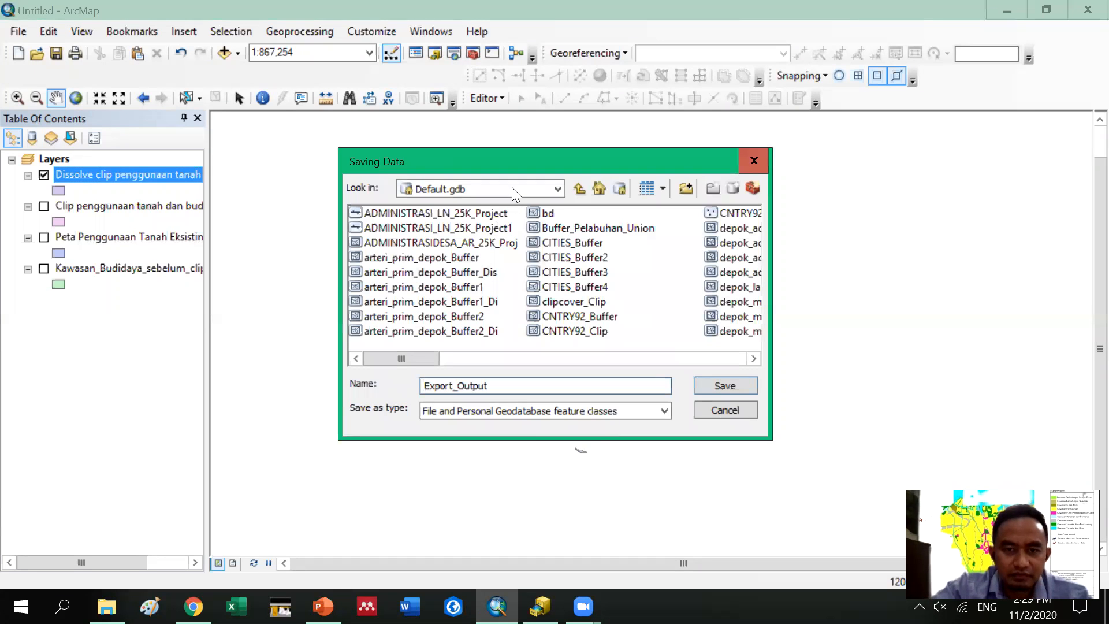
pyautogui.click(500, 189)
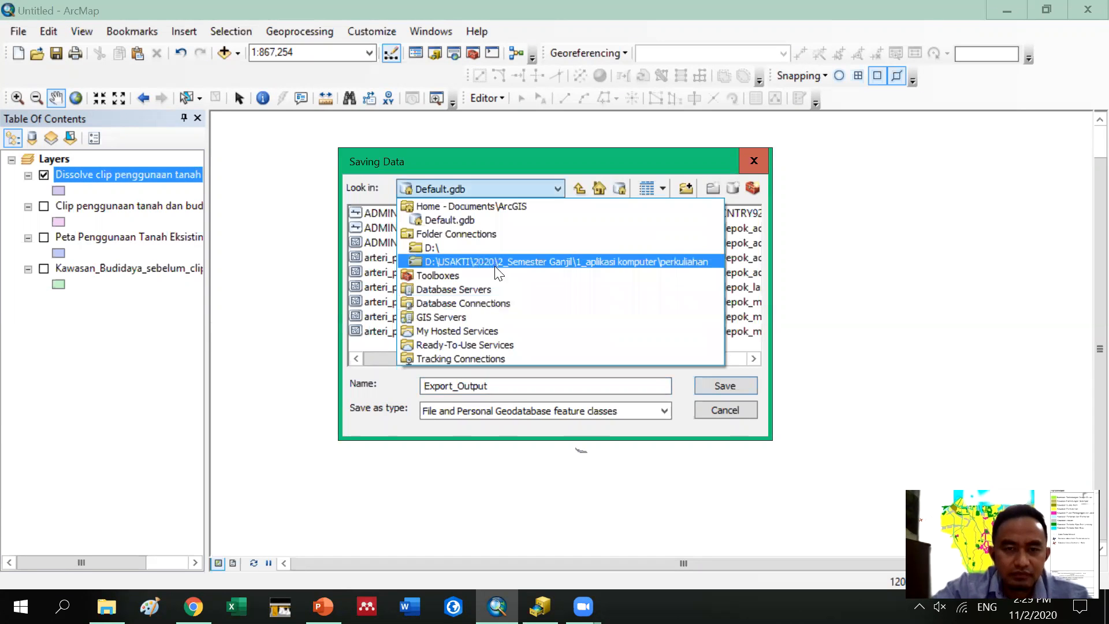
pyautogui.click(526, 261)
pyautogui.click(560, 214)
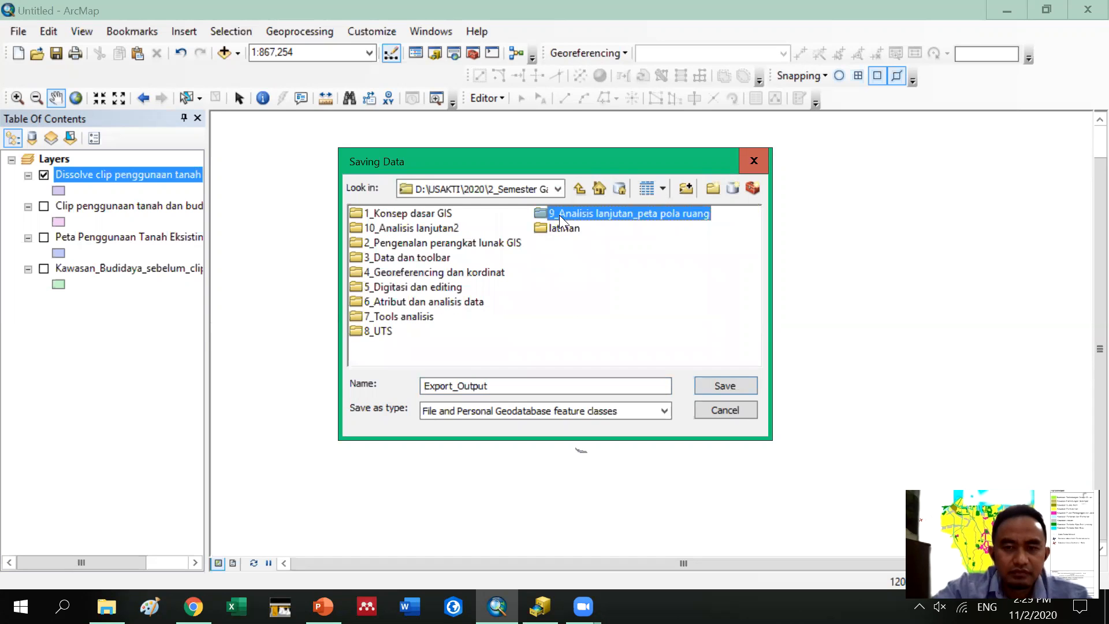
pyautogui.doubleClick(380, 217)
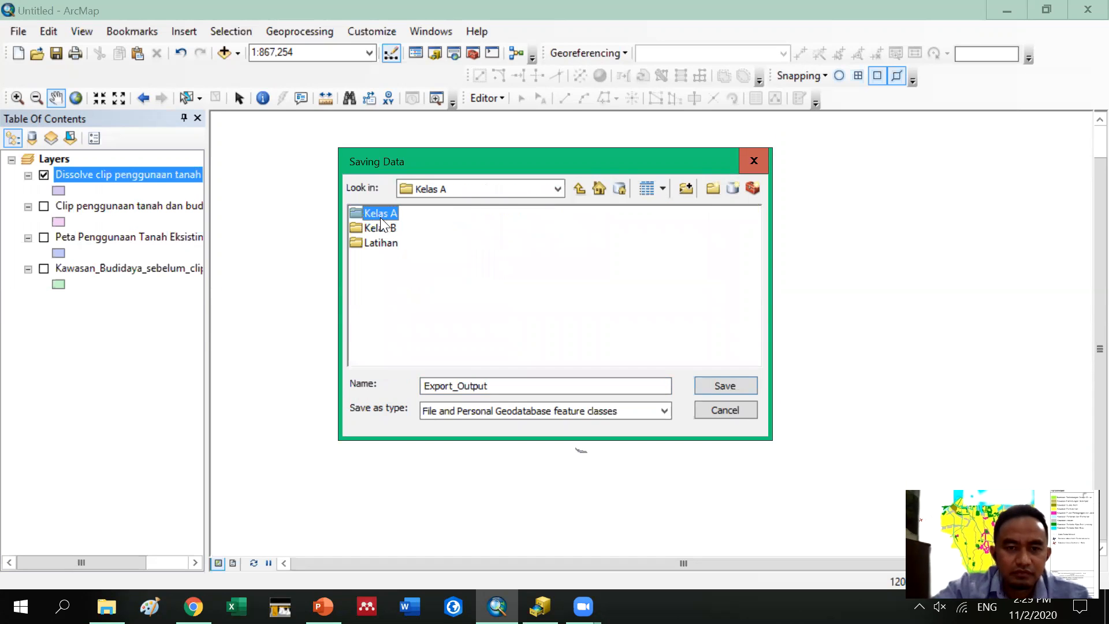
pyautogui.doubleClick(385, 213)
pyautogui.doubleClick(382, 216)
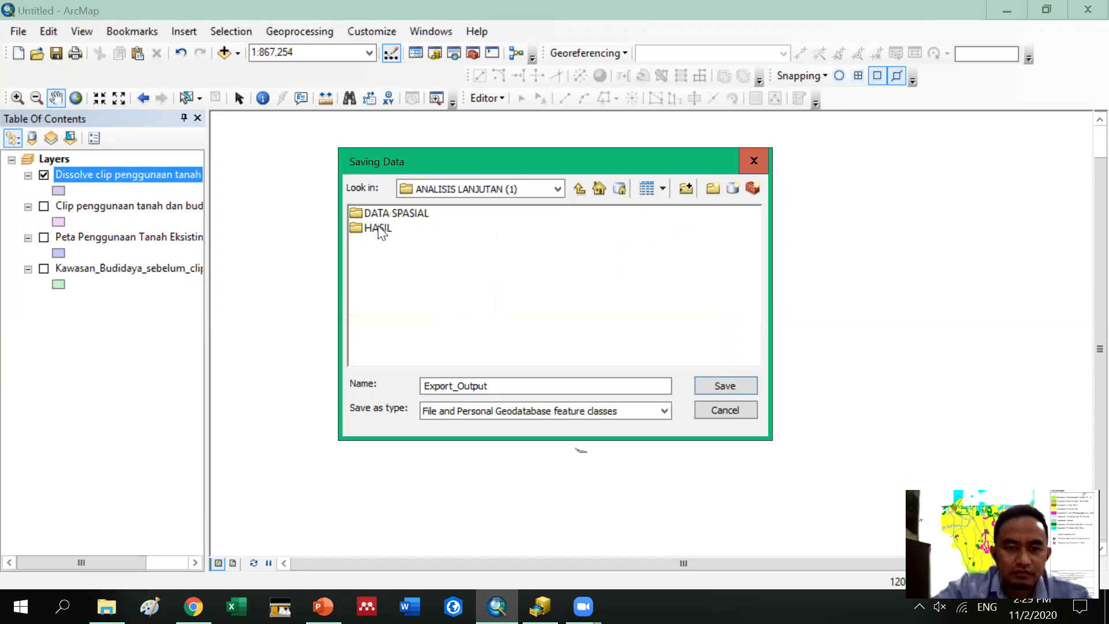
pyautogui.doubleClick(377, 227)
pyautogui.click(390, 256)
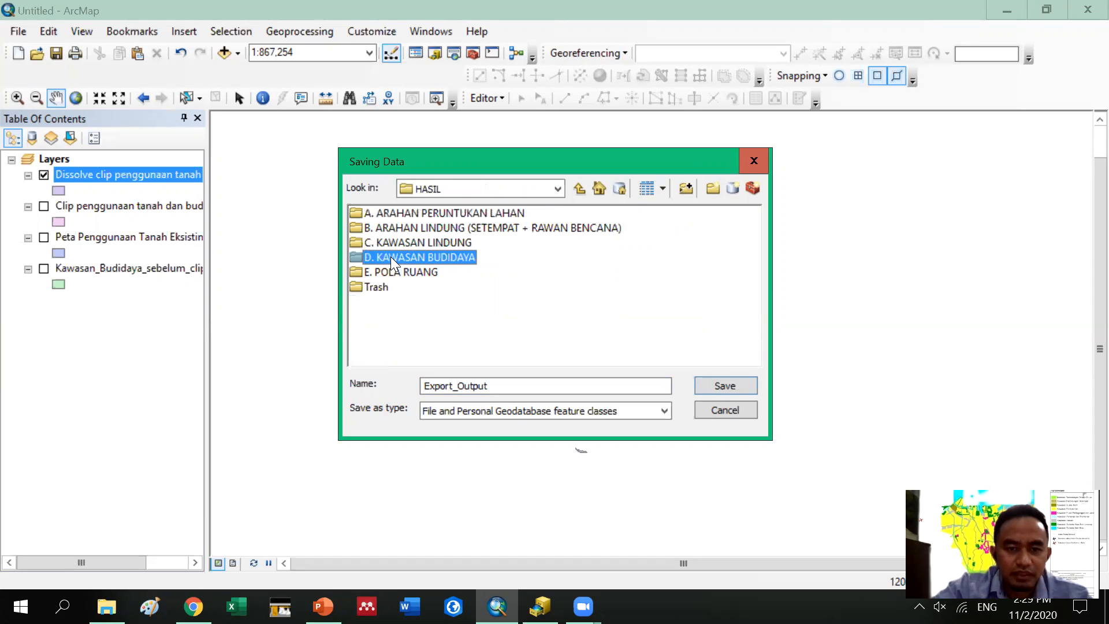
# Export the data as a shapefile named "Kawasan Budidaya" and add it to the map as a layer
pyautogui.click(462, 385)
pyautogui.click(595, 412)
pyautogui.click(553, 435)
pyautogui.click(487, 386)
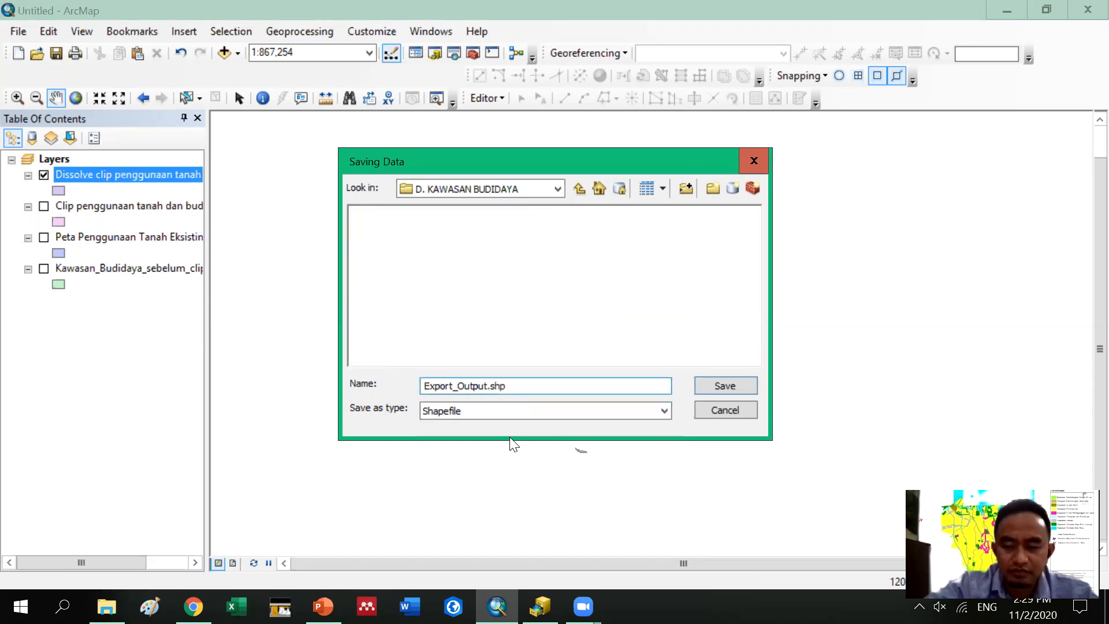
pyautogui.press('BackSpace')
pyautogui.press('BackSpace')
pyautogui.press('BackSpace')
pyautogui.press('BackSpace')
pyautogui.press('BackSpace')
pyautogui.press('BackSpace')
pyautogui.press('BackSpace')
pyautogui.press('BackSpace')
pyautogui.press('BackSpace')
pyautogui.press('BackSpace')
pyautogui.press('BackSpace')
pyautogui.press('BackSpace')
pyautogui.press('BackSpace')
pyautogui.press('BackSpace')
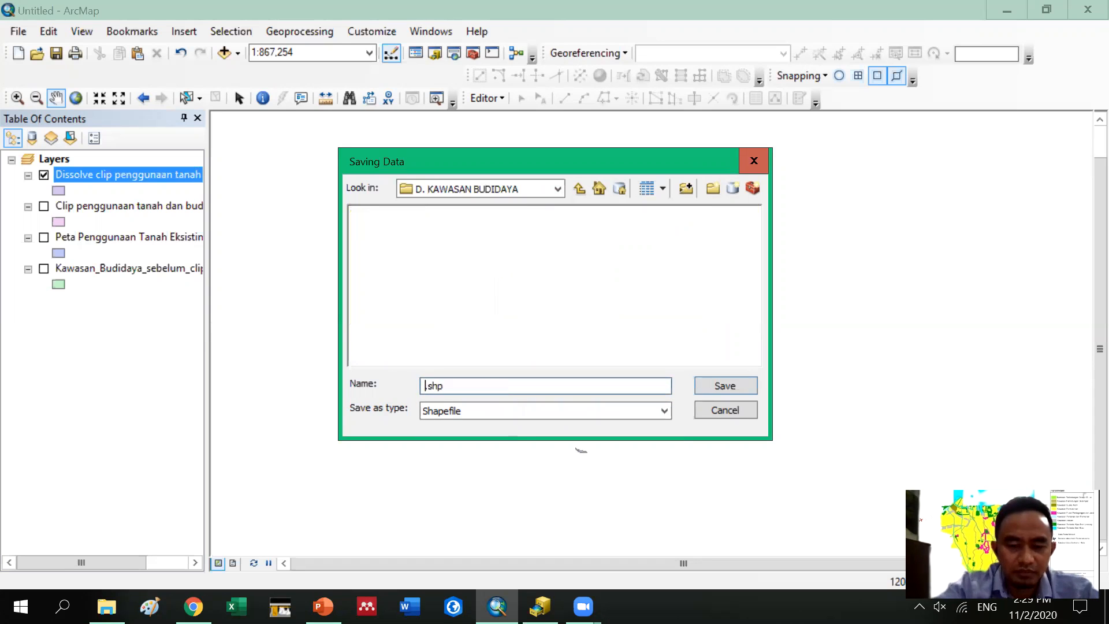
pyautogui.write('Kawasan B')
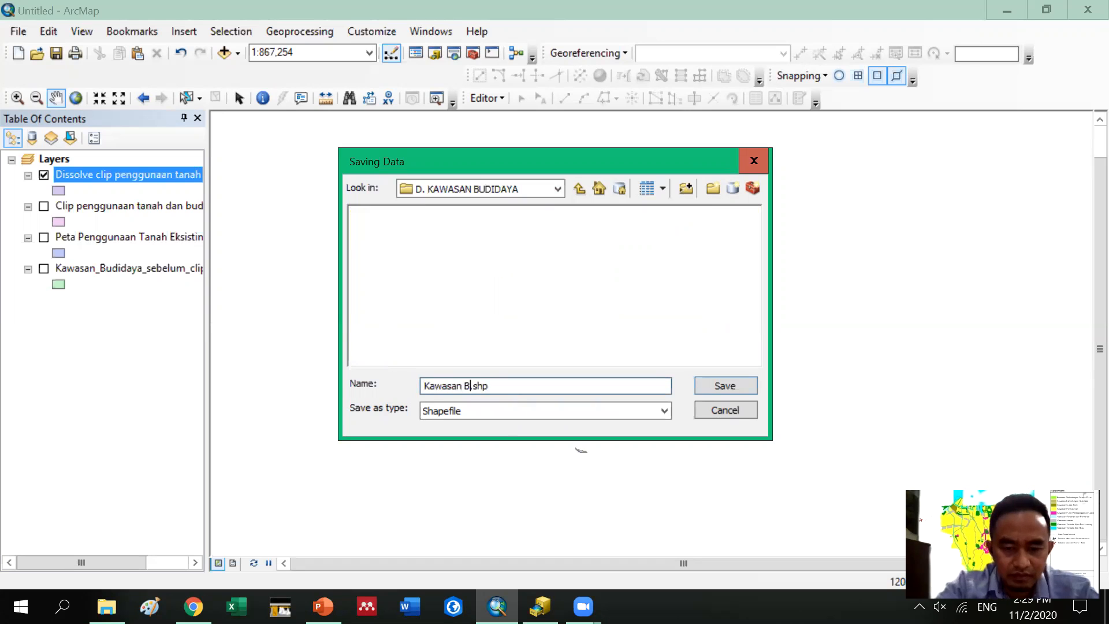
pyautogui.write('udida')
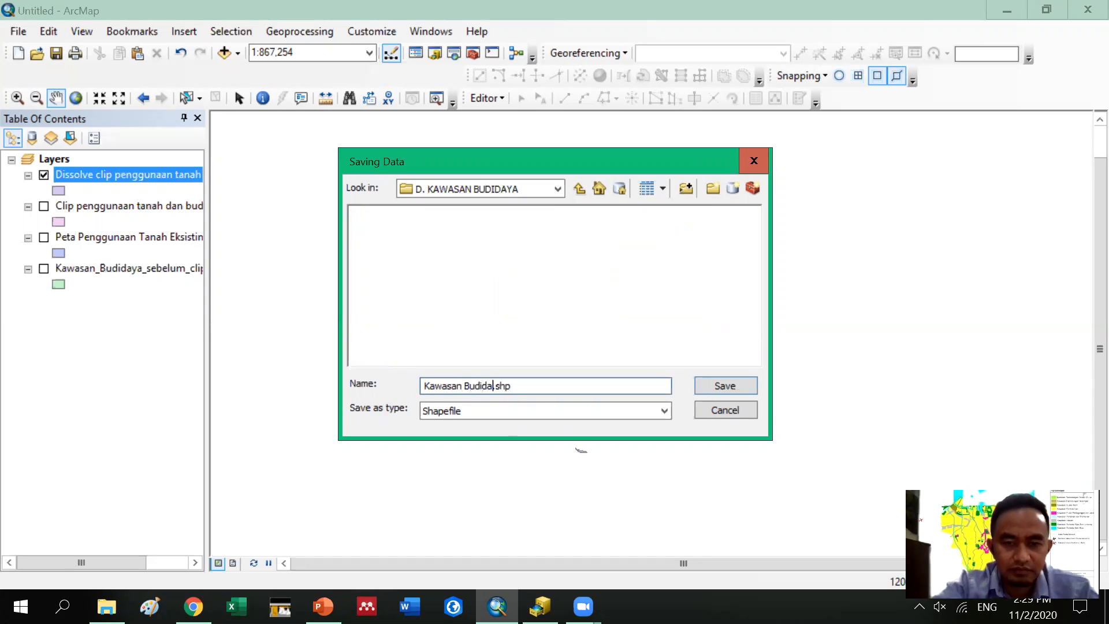
pyautogui.write('ya')
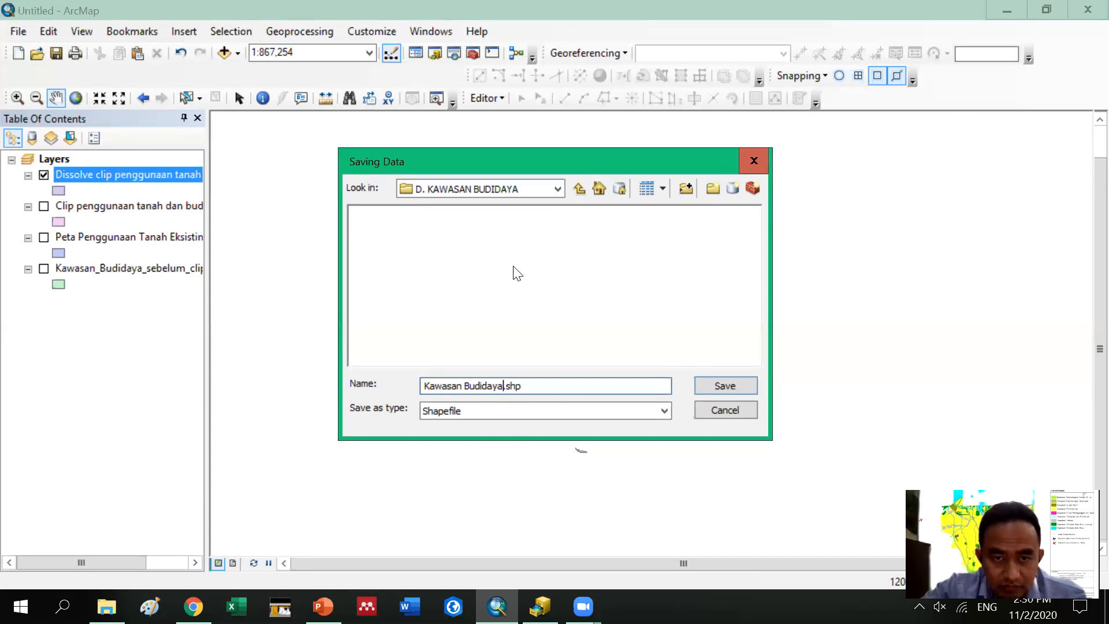
pyautogui.click(721, 386)
pyautogui.click(623, 421)
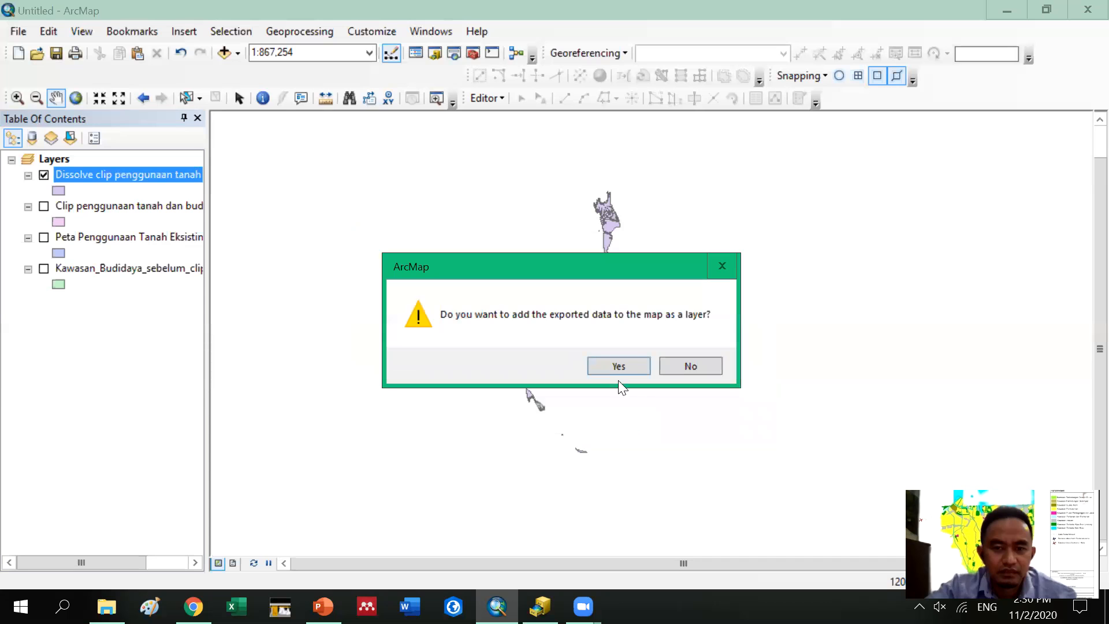
pyautogui.click(630, 363)
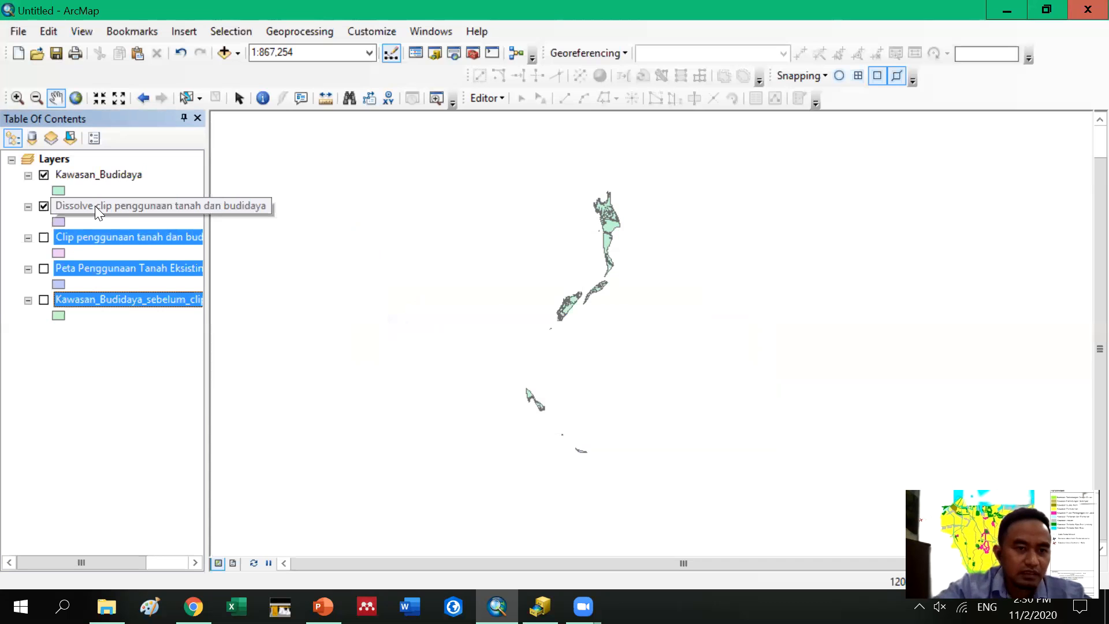
# Remove the four source and intermediate layers, keeping only Kawasan_Budidaya, and start adding data to the map
pyautogui.rightClick(94, 205)
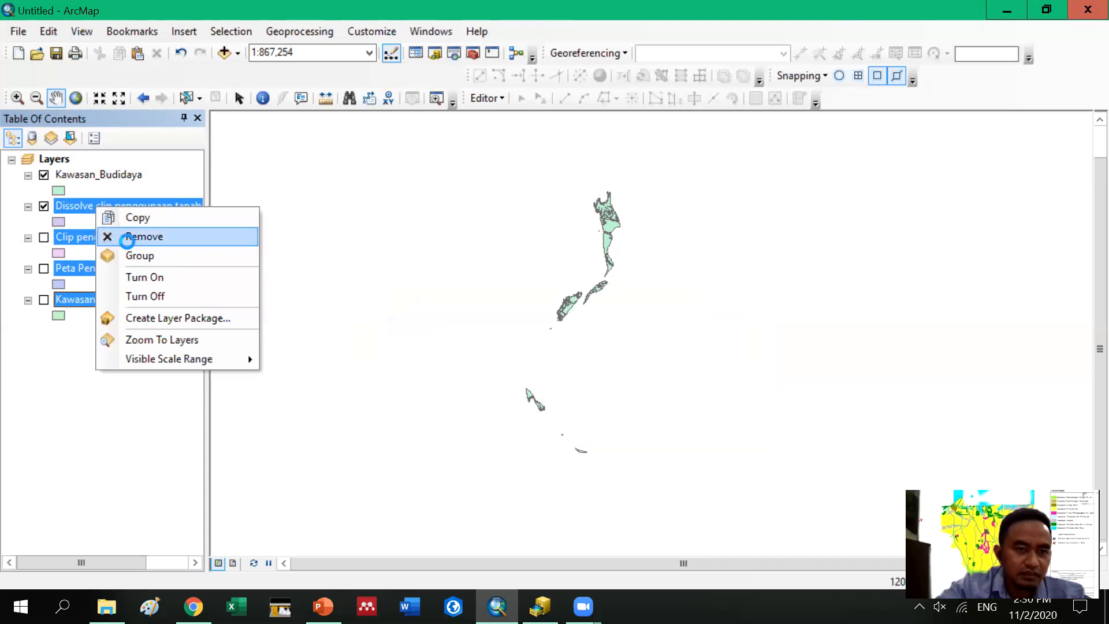
pyautogui.click(126, 237)
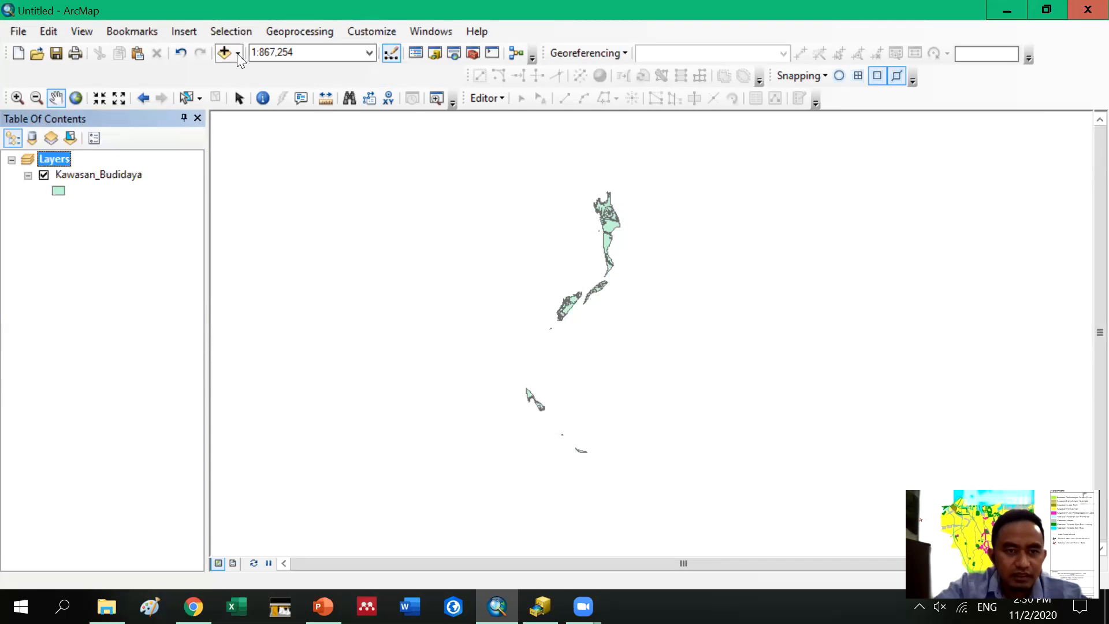
pyautogui.click(248, 75)
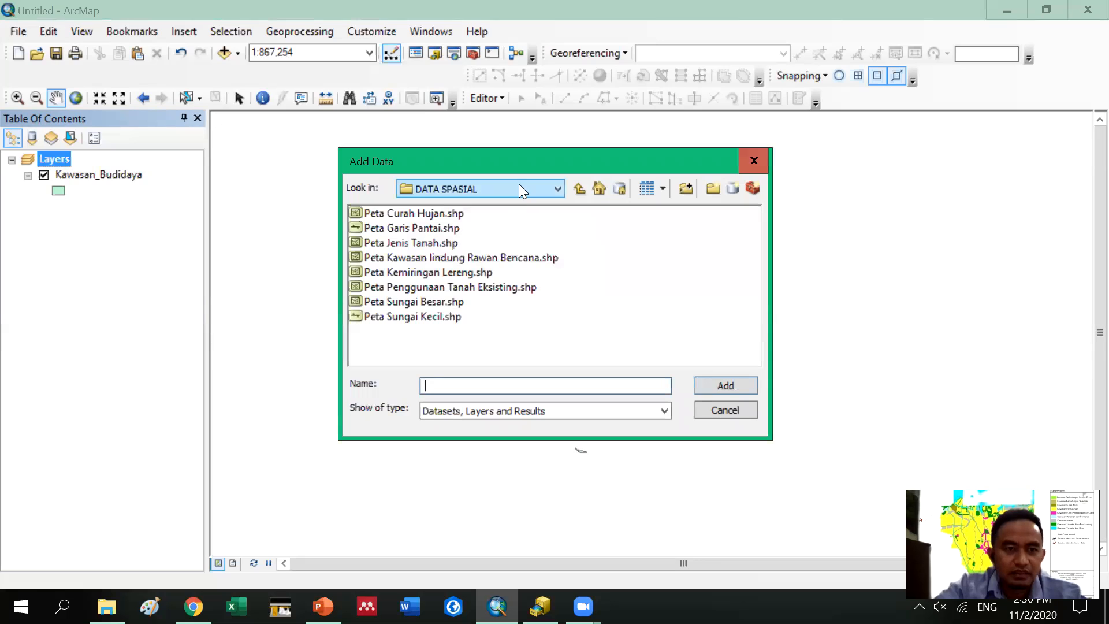
pyautogui.click(519, 189)
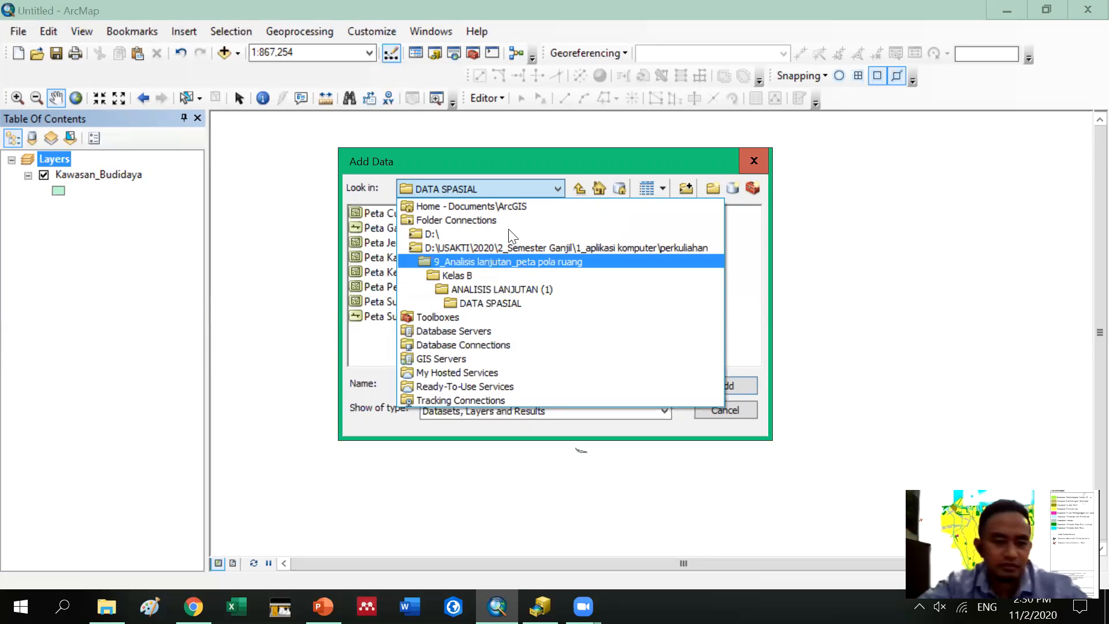
pyautogui.click(193, 607)
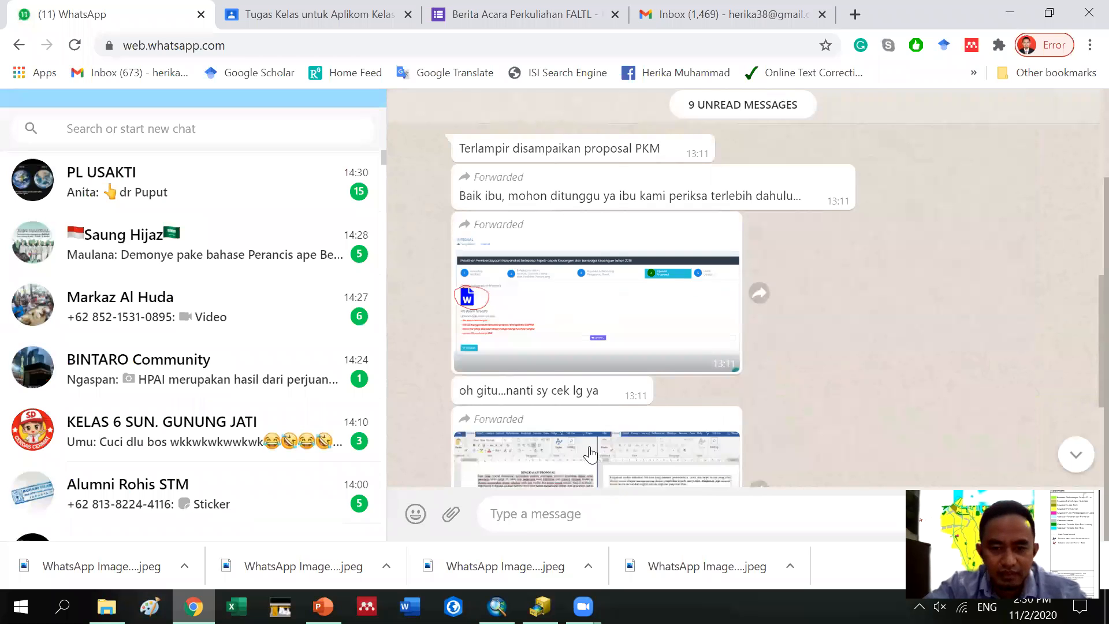
pyautogui.scroll(-5, 590, 455)
pyautogui.click(535, 515)
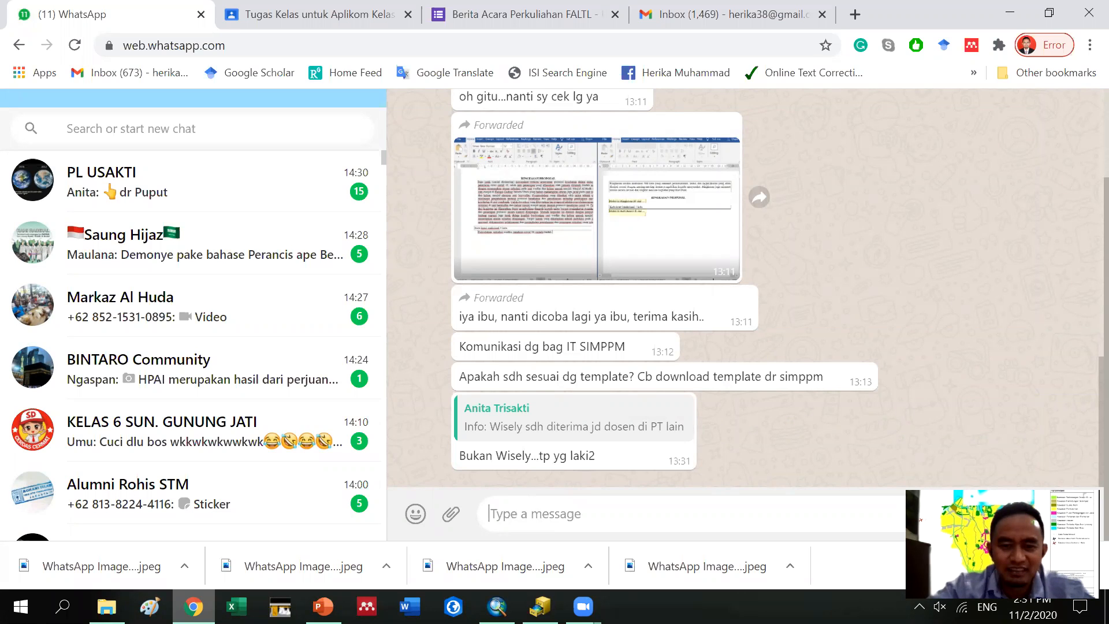
pyautogui.hotkey('alt', 'Tab')
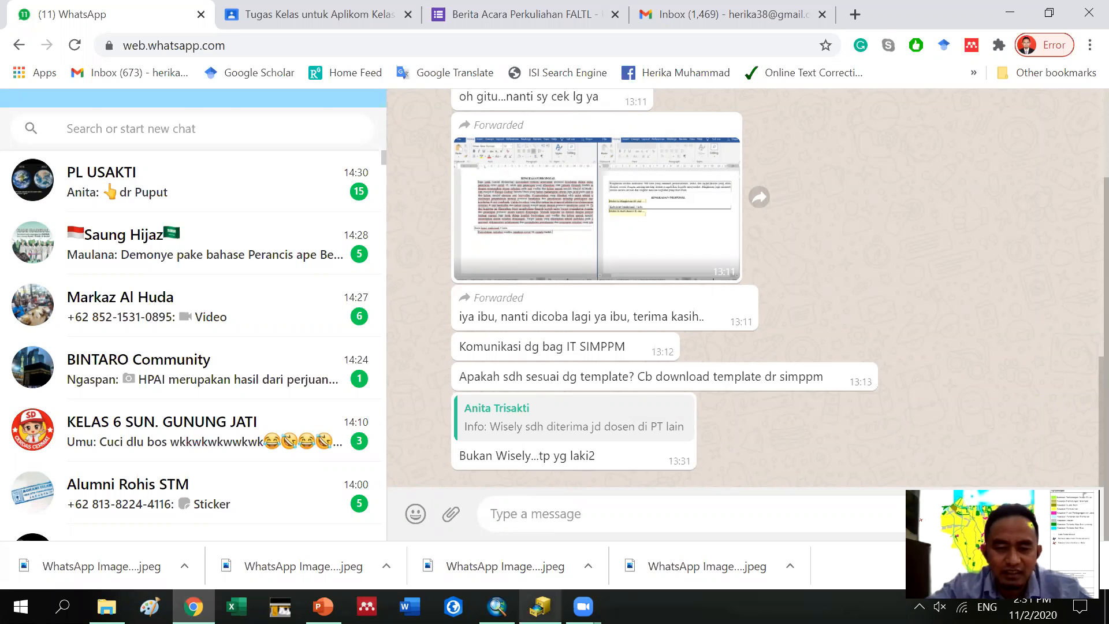
pyautogui.click(498, 607)
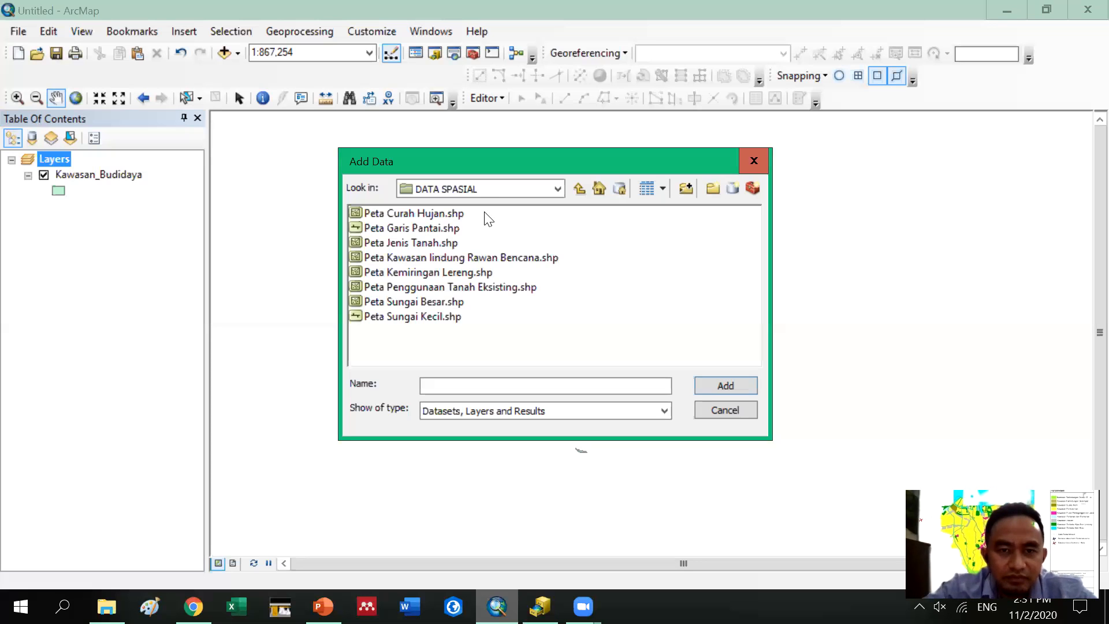
# Add Kawasan_Lindung.shp to the map from the C. KAWASAN LINDUNG folder in Kelas A's HASIL folder
pyautogui.click(476, 190)
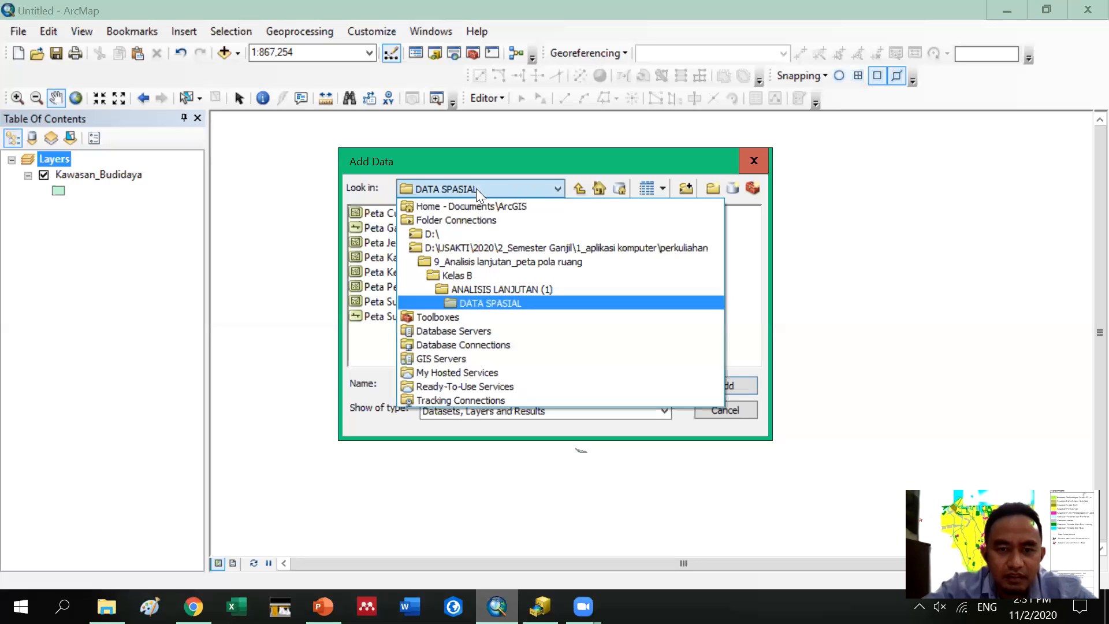
pyautogui.click(485, 263)
pyautogui.doubleClick(383, 212)
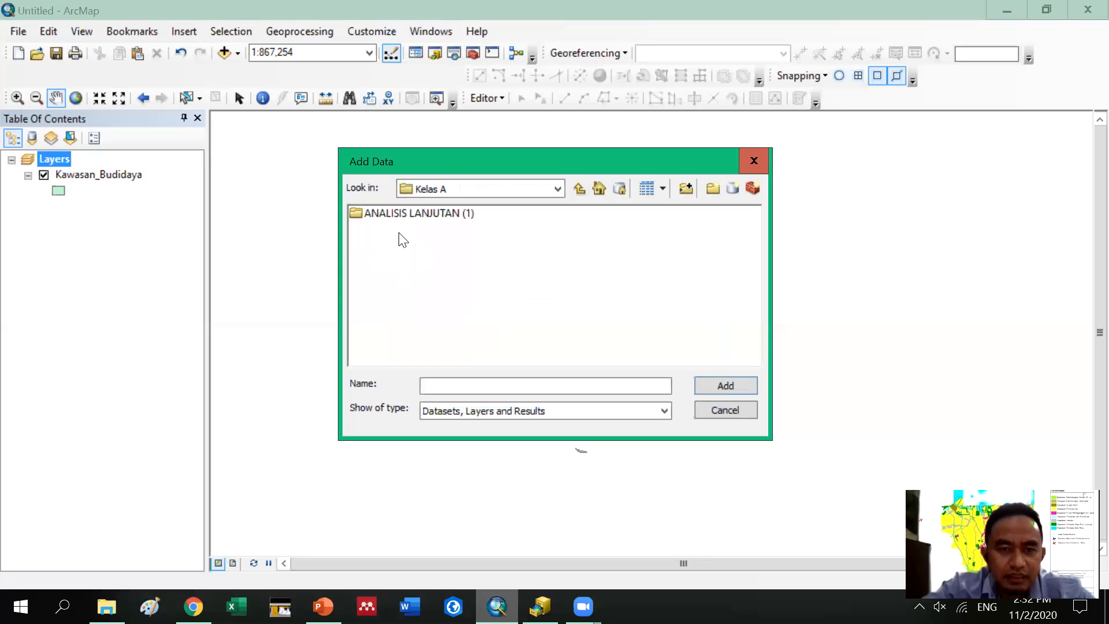
pyautogui.doubleClick(406, 214)
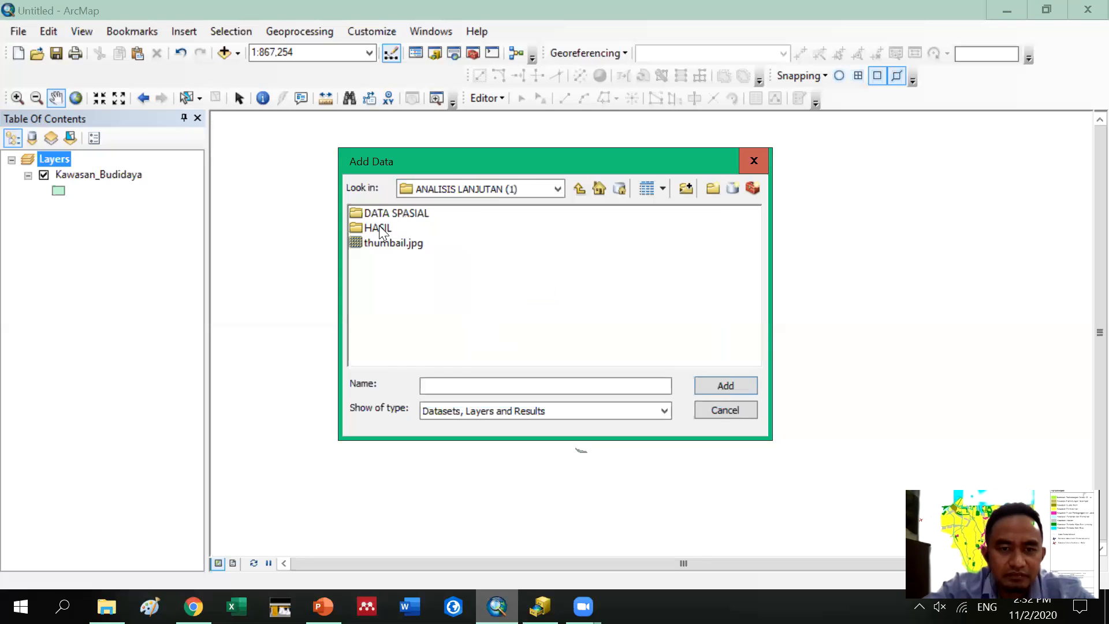
pyautogui.doubleClick(378, 229)
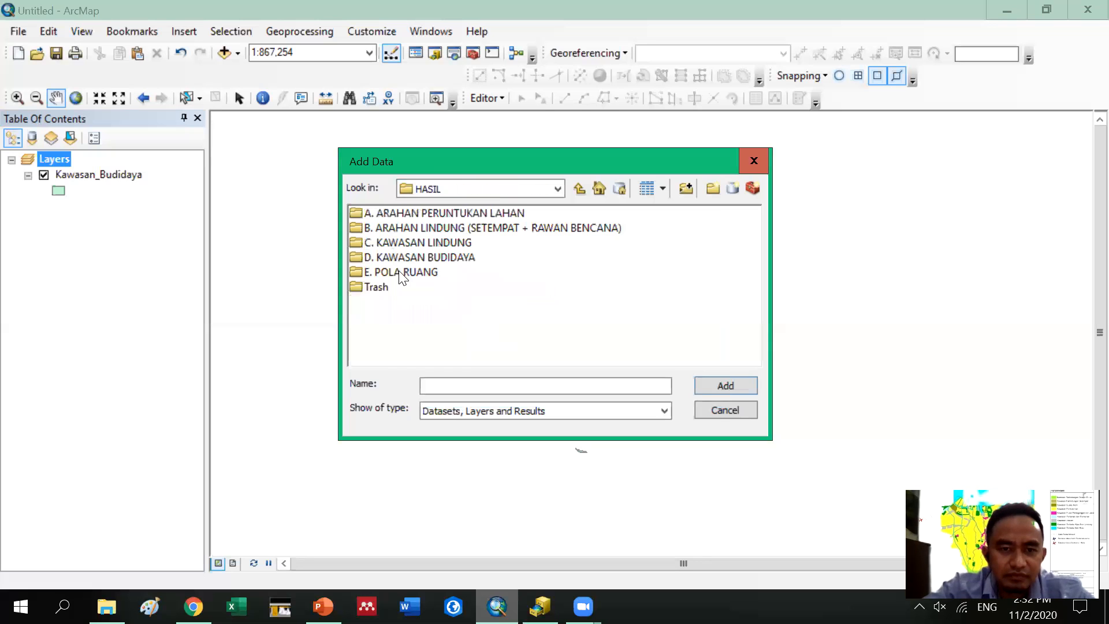
pyautogui.doubleClick(437, 241)
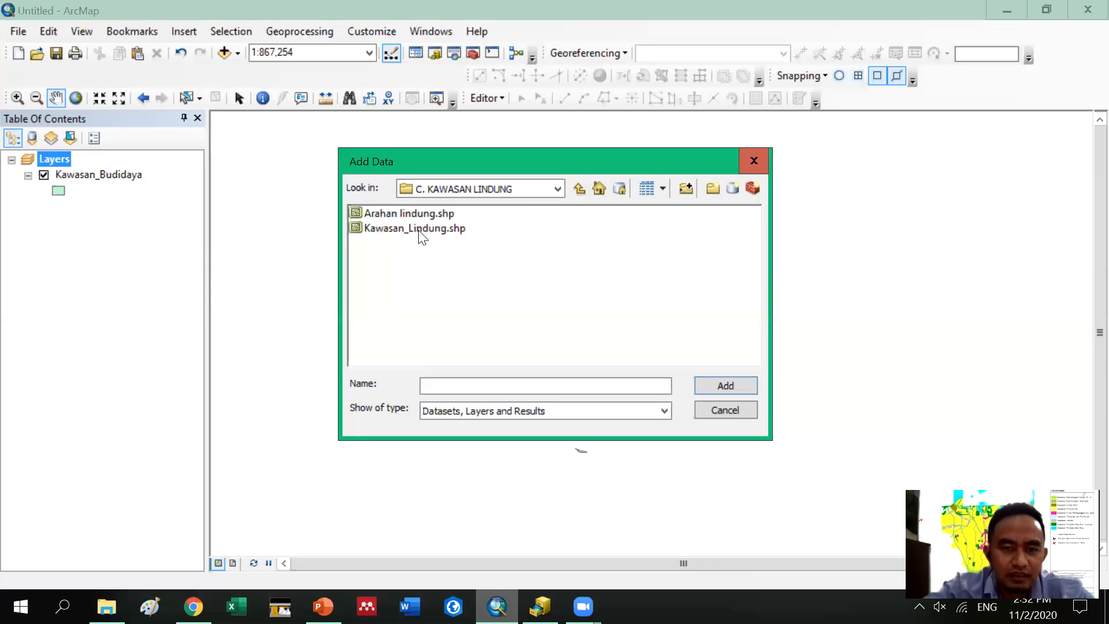
pyautogui.click(420, 229)
pyautogui.click(716, 381)
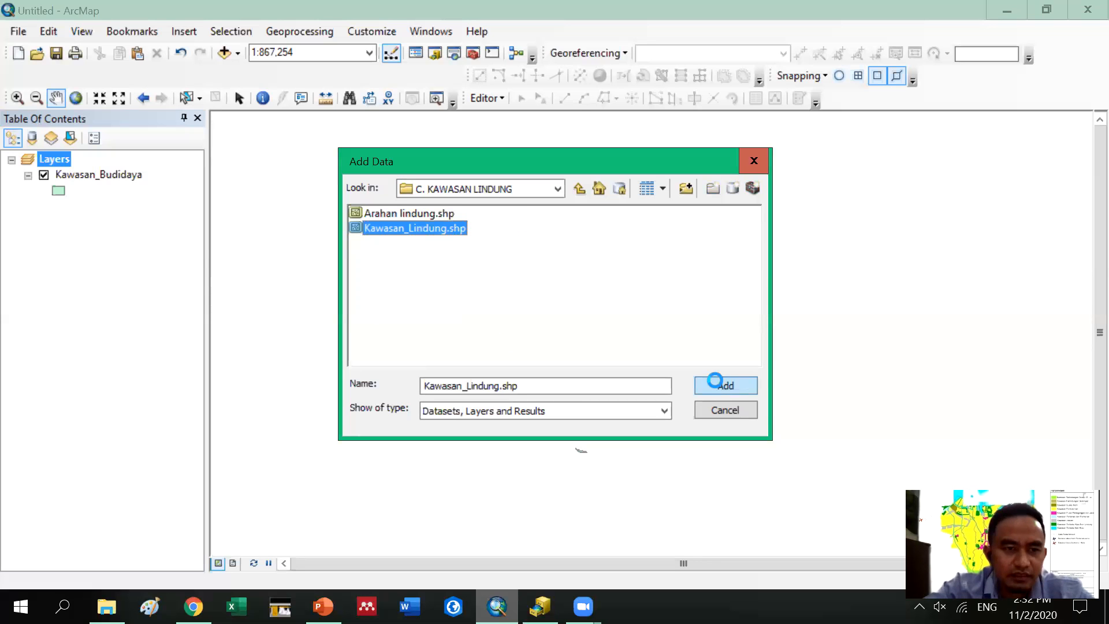
pyautogui.moveTo(750, 229); pyautogui.dragTo(731, 288)
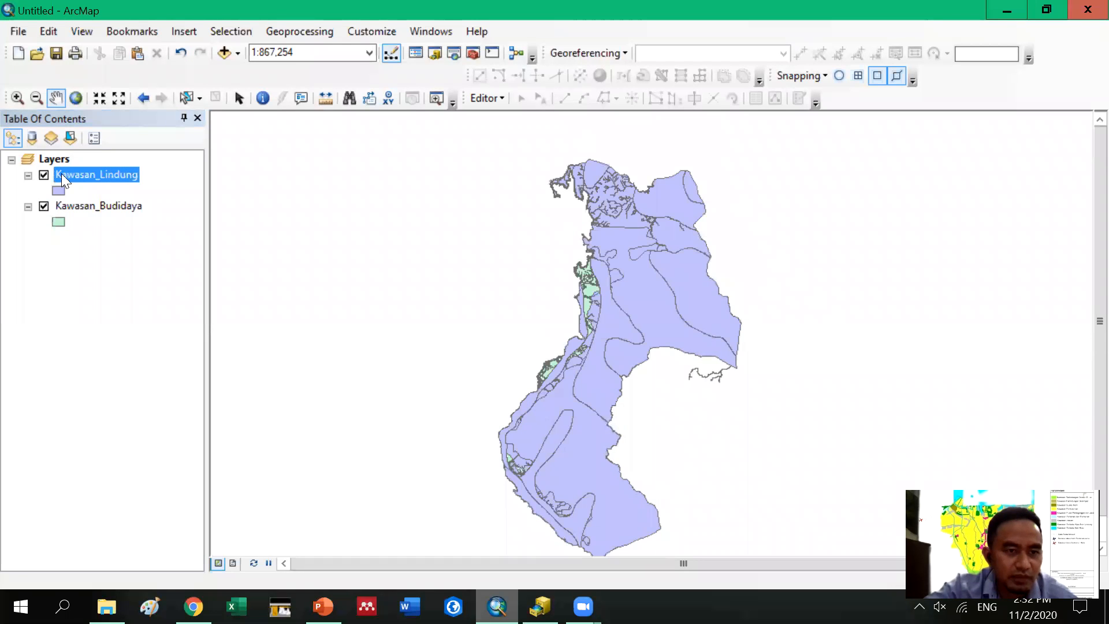
# Hide the Kawasan_Budidaya layer and examine the Kawasan_Lindung layer's attribute table
pyautogui.click(44, 206)
pyautogui.rightClick(62, 174)
pyautogui.click(140, 225)
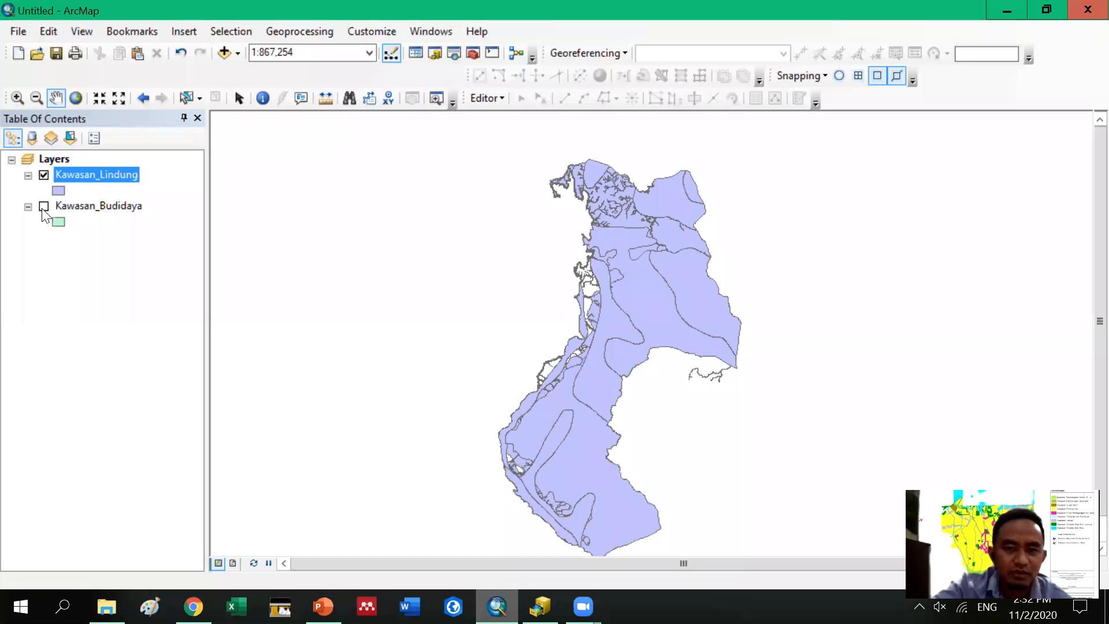
# Compare the areas covered by Kawasan_Lindung and Kawasan_Budidaya by switching their visibility, leaving only Kawasan_Budidaya shown
pyautogui.click(44, 205)
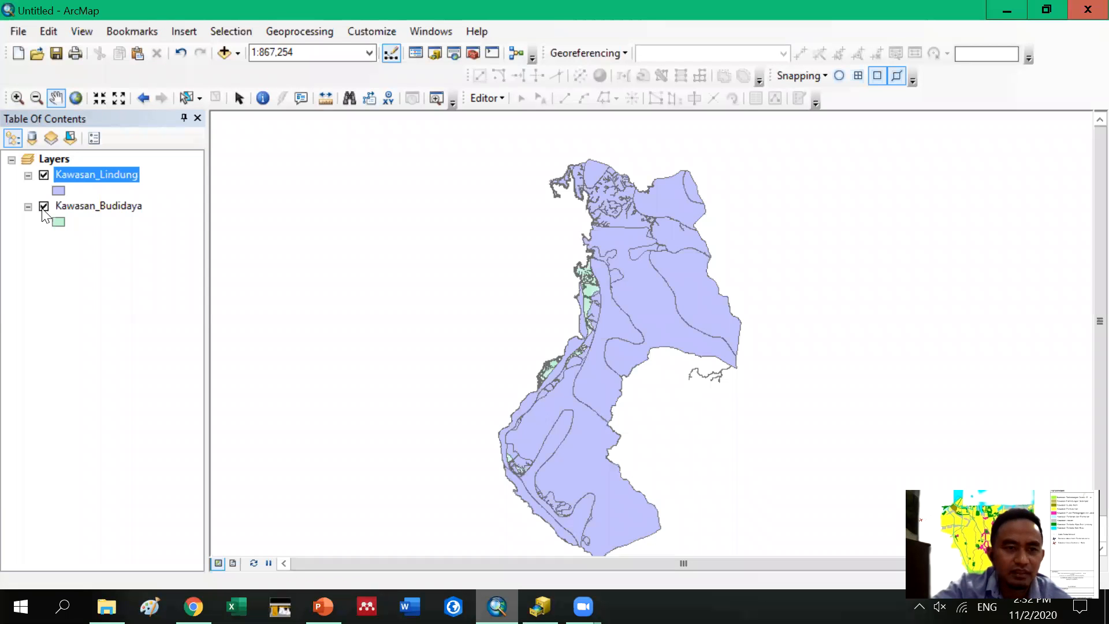
pyautogui.click(44, 206)
pyautogui.click(43, 175)
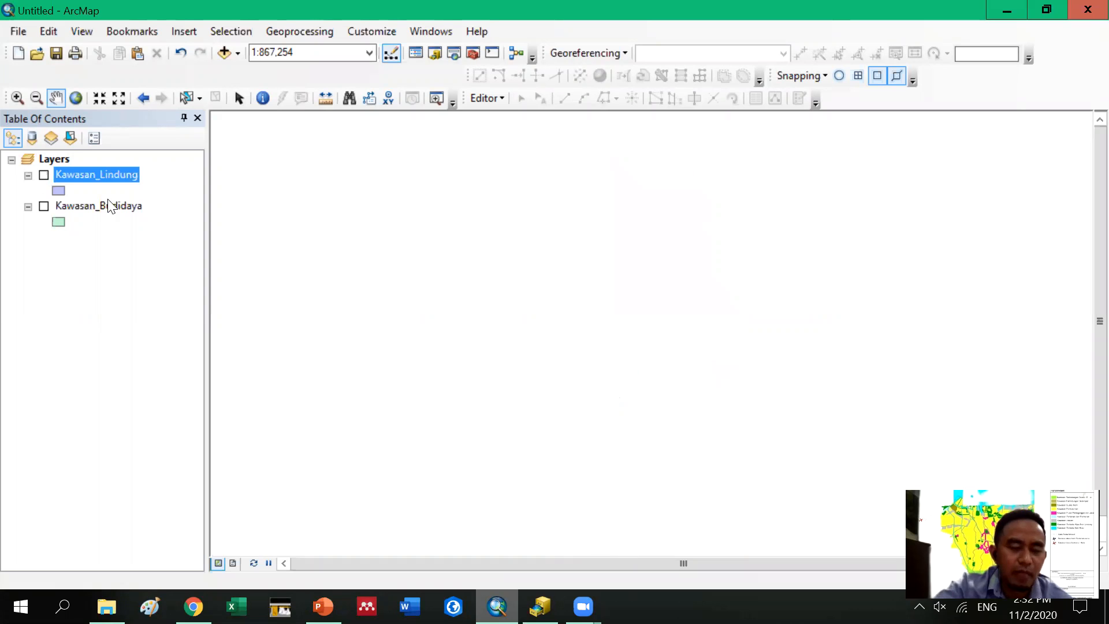
pyautogui.click(44, 206)
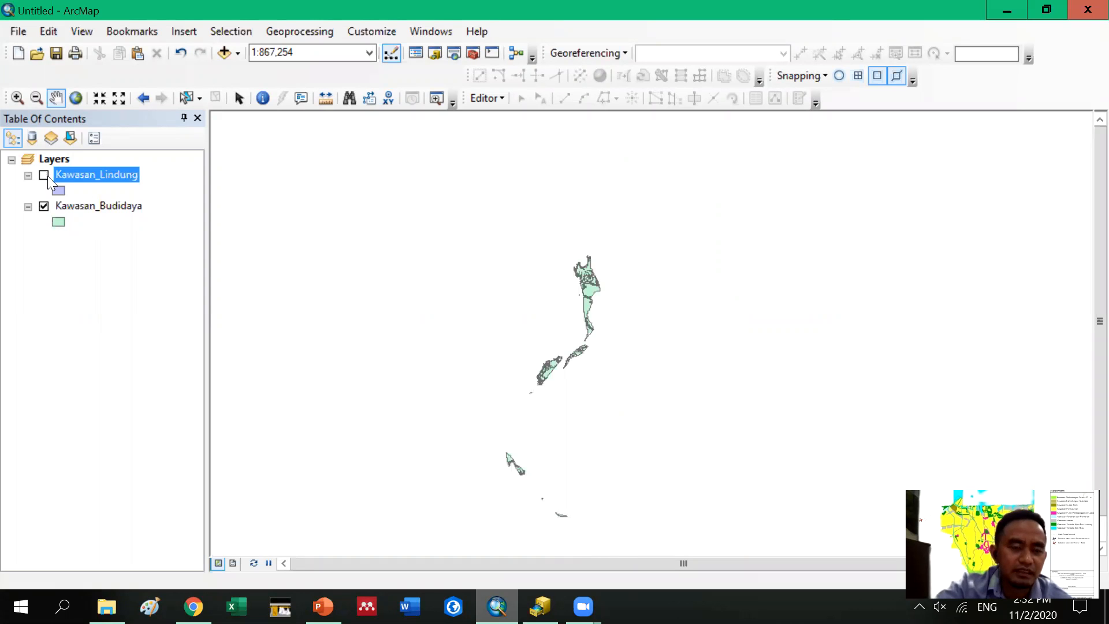
# Start a Merge with Kawasan_Lindung and Kawasan_Budidaya as the input datasets
pyautogui.click(306, 29)
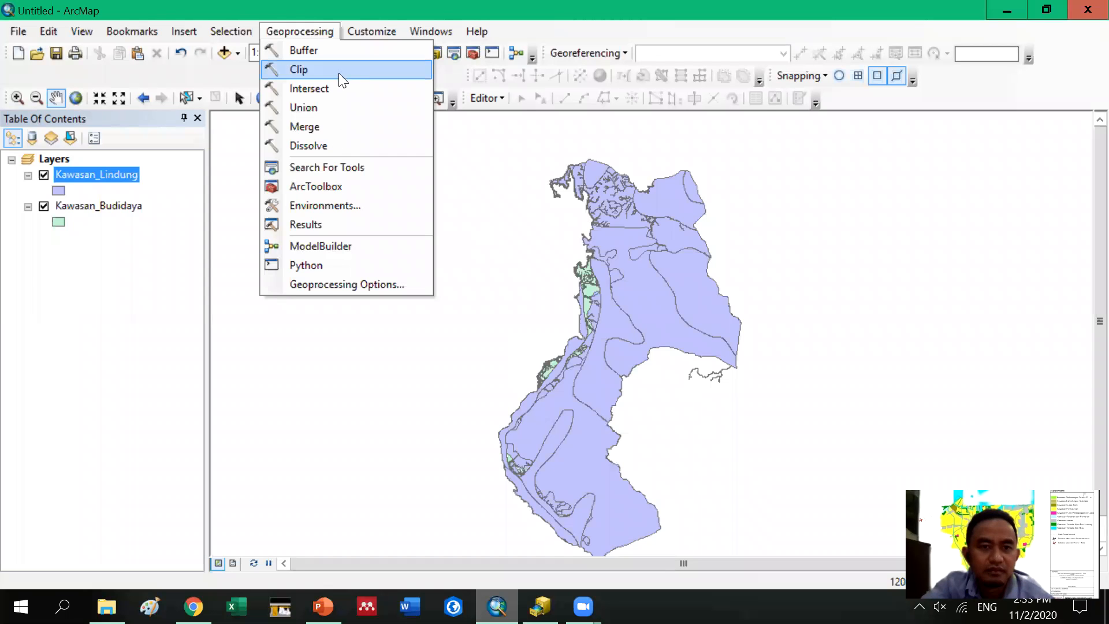
pyautogui.click(340, 129)
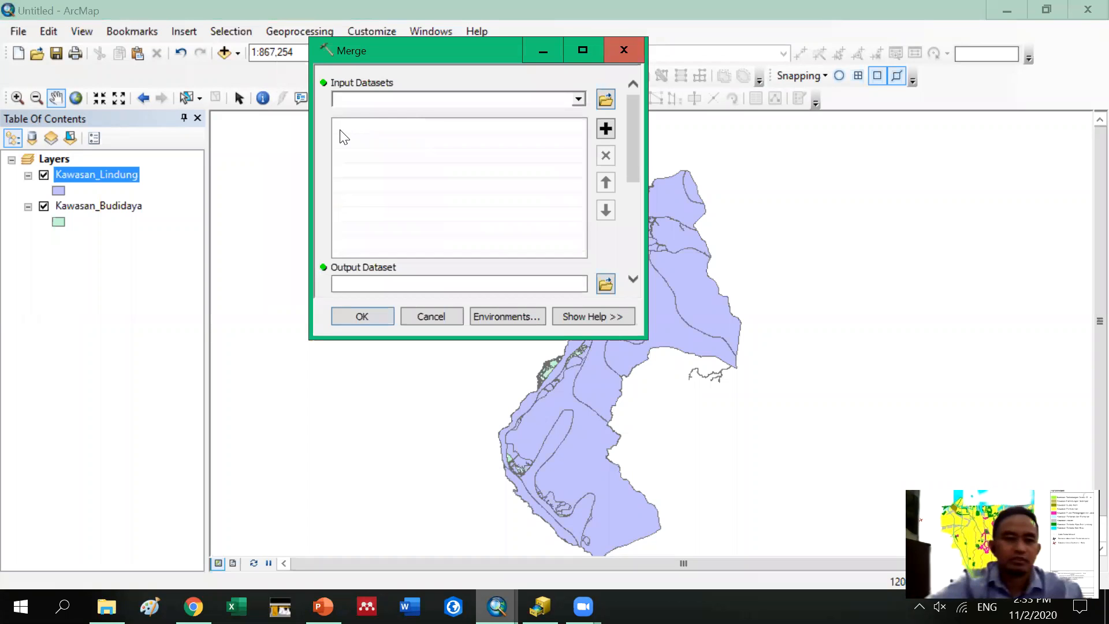
pyautogui.moveTo(88, 176); pyautogui.dragTo(379, 104)
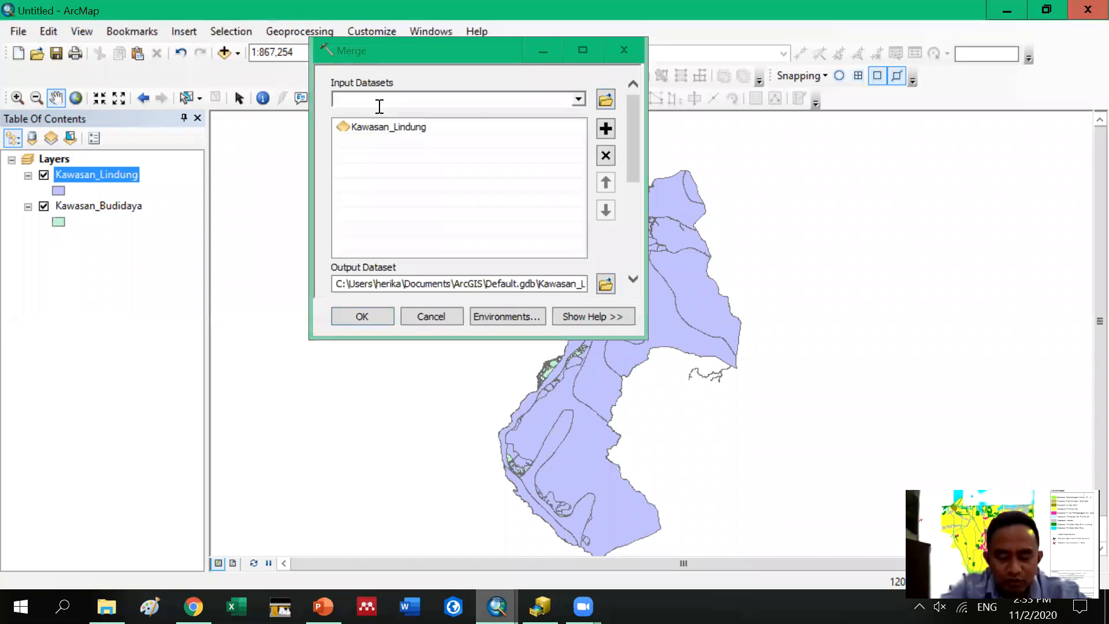
pyautogui.moveTo(88, 206); pyautogui.dragTo(401, 138)
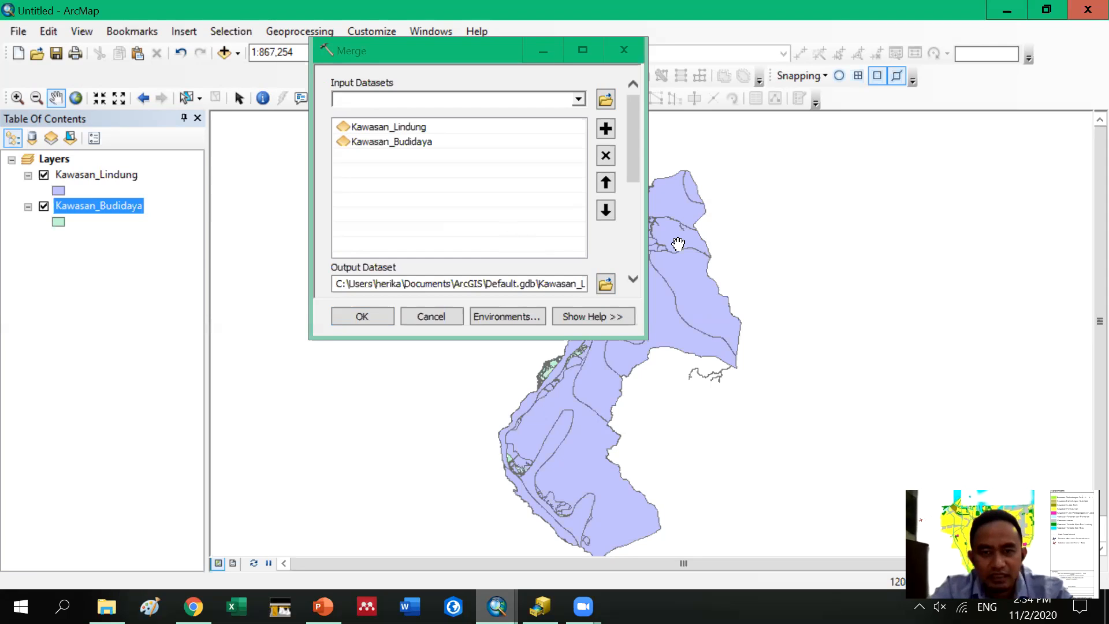
# Save the merge output as "Merge lindung dan budidaya" in the Trash folder and run the merge
pyautogui.click(597, 285)
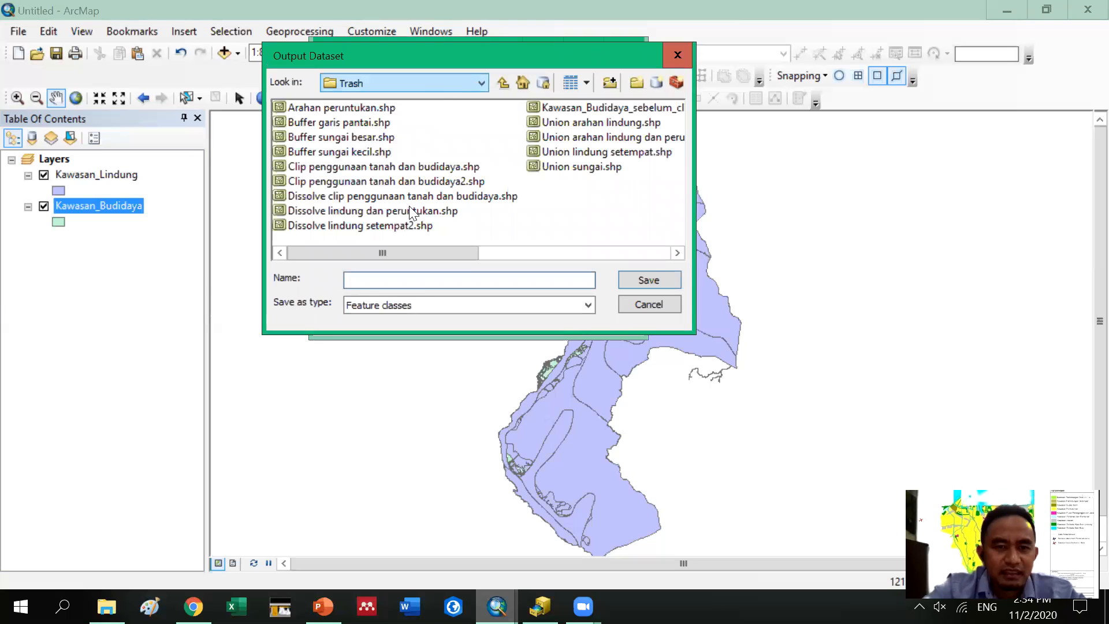
pyautogui.click(350, 277)
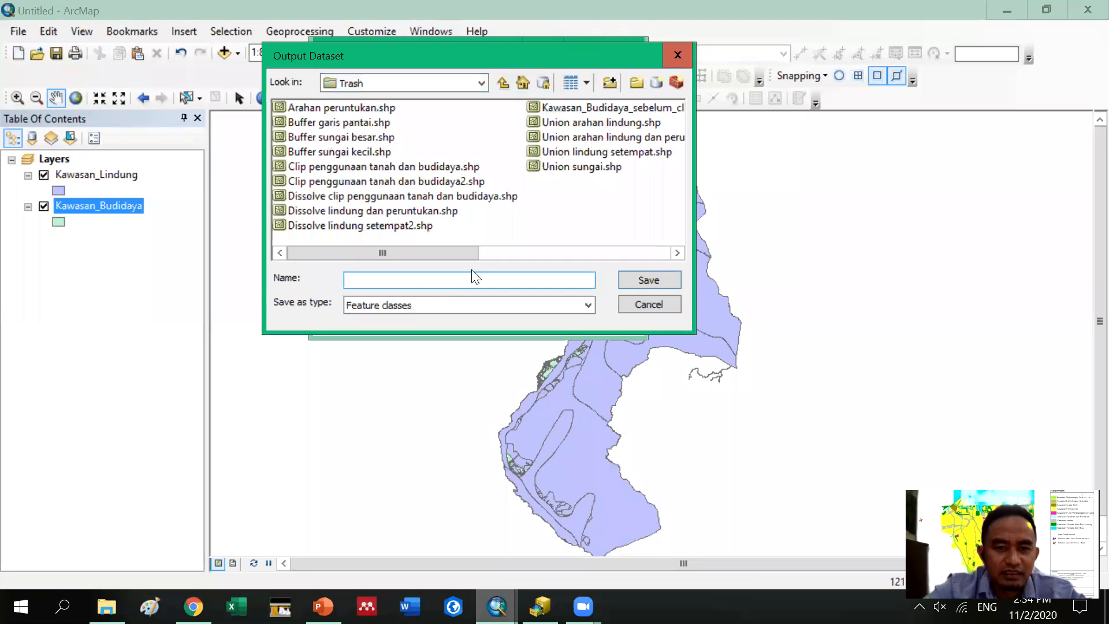
pyautogui.click(540, 304)
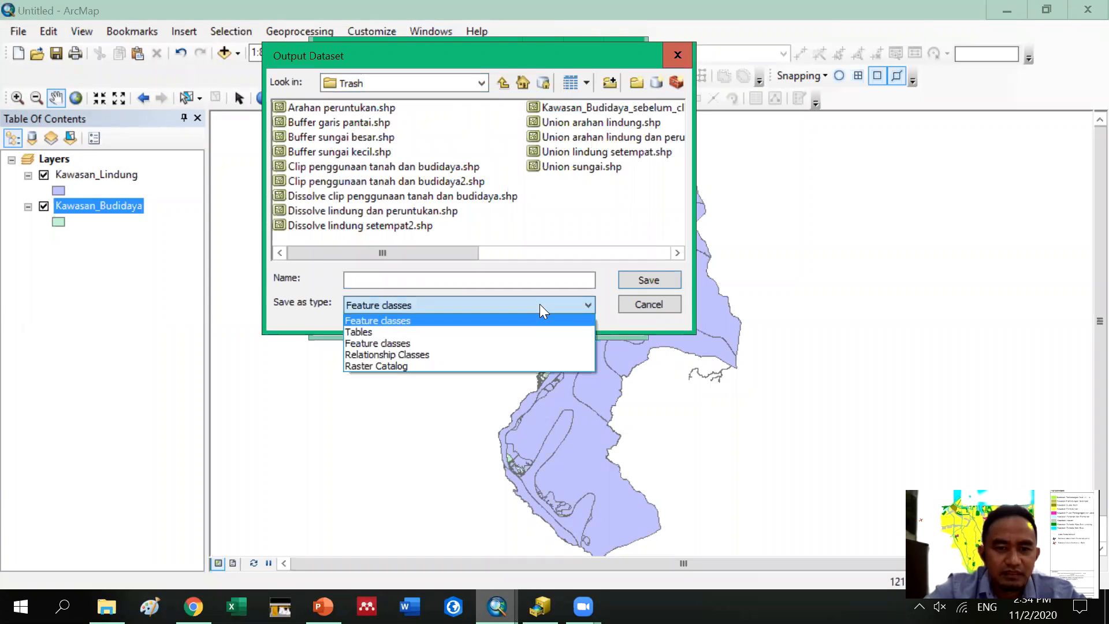
pyautogui.click(428, 279)
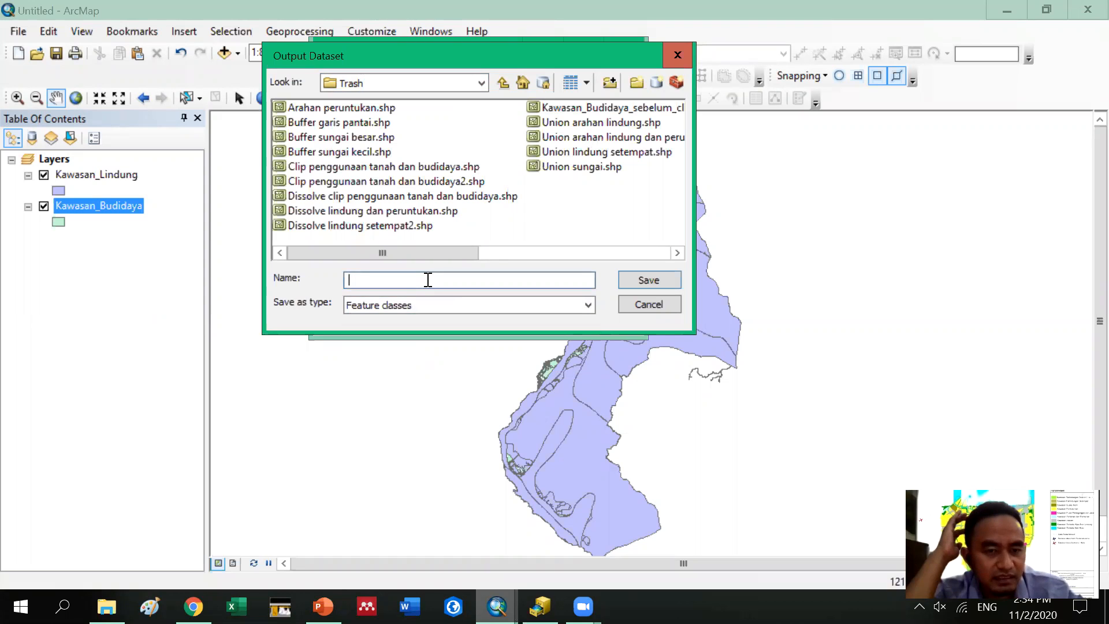
pyautogui.write('Mer')
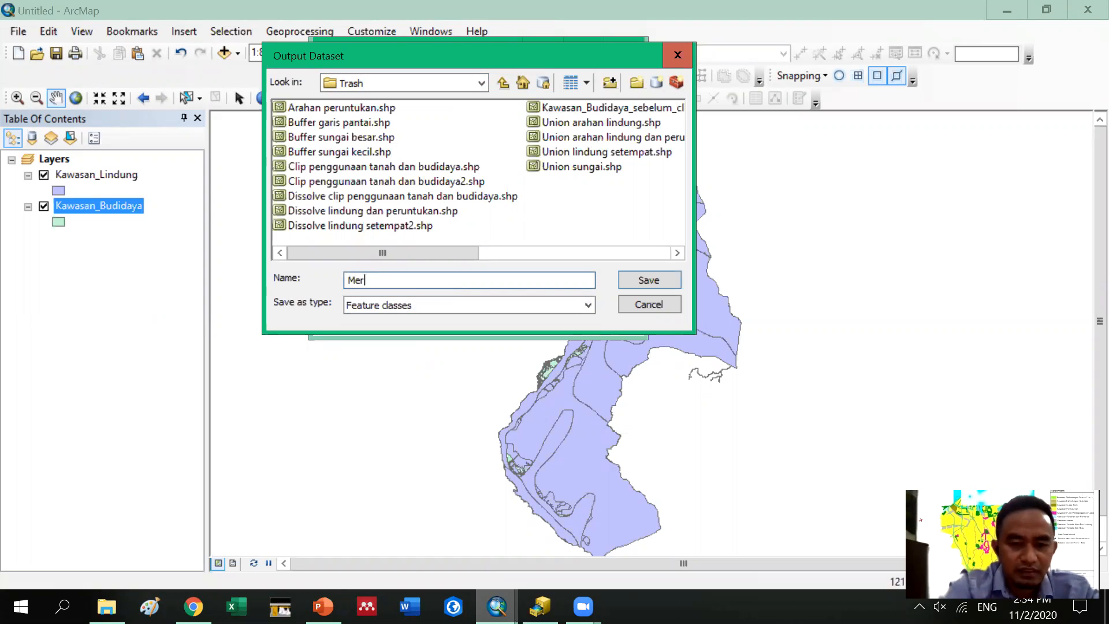
pyautogui.write('ge ')
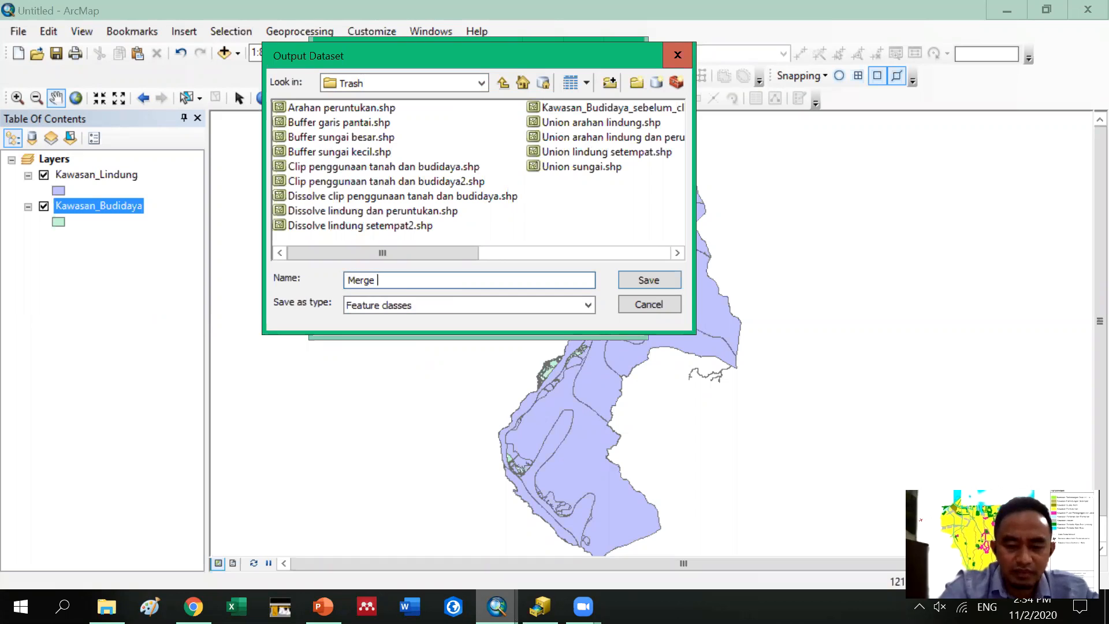
pyautogui.write('Lin')
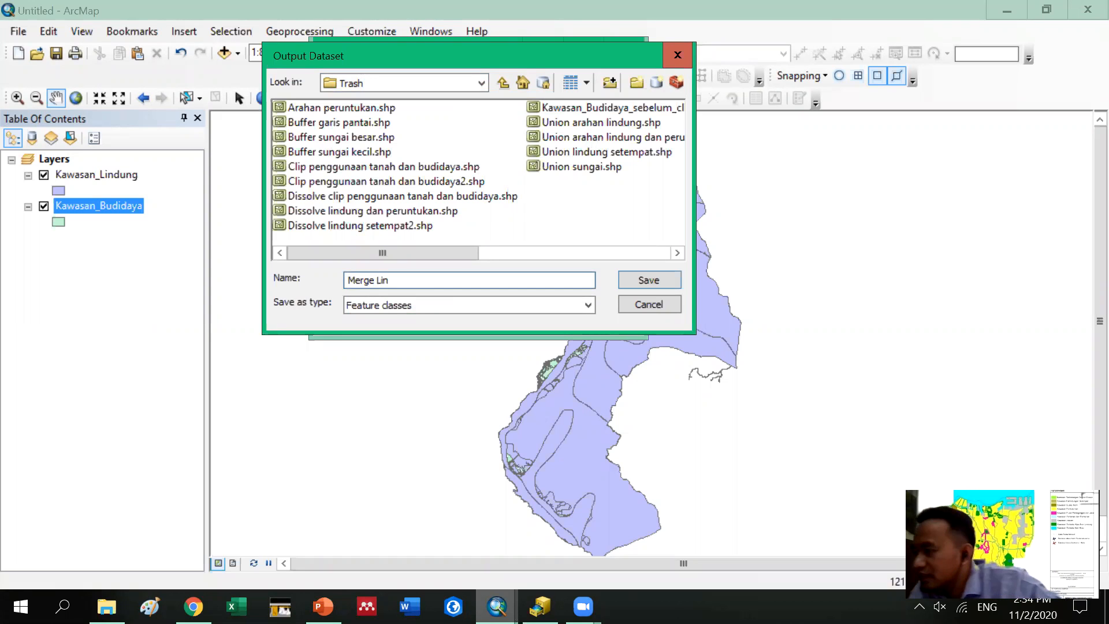
pyautogui.press('BackSpace')
pyautogui.press('BackSpace')
pyautogui.press('BackSpace')
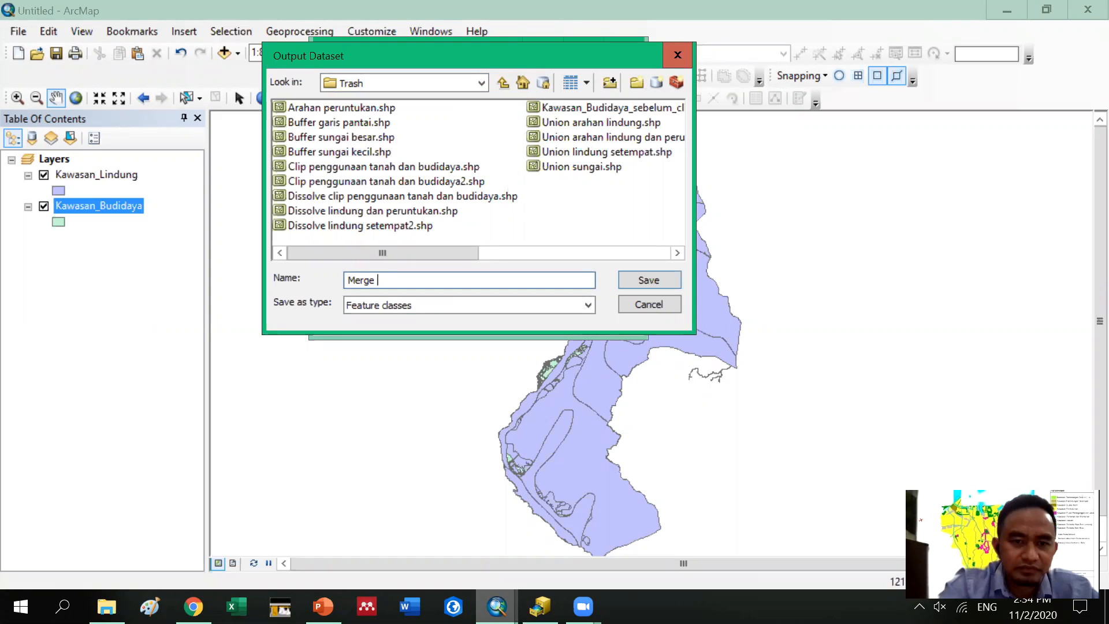
pyautogui.write('lindung ')
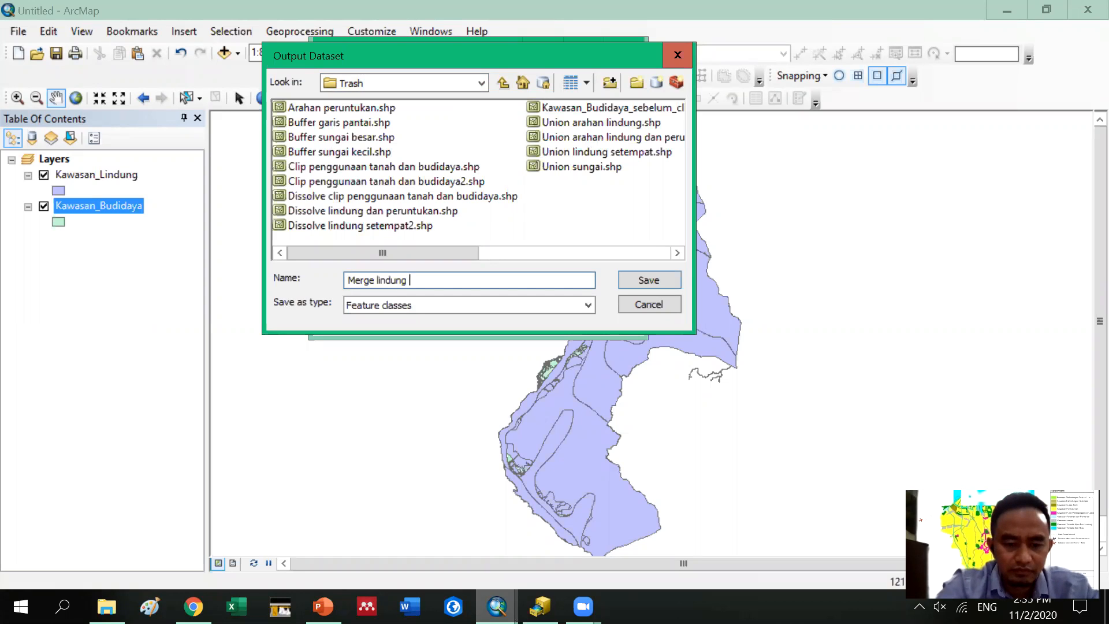
pyautogui.write('dan bud')
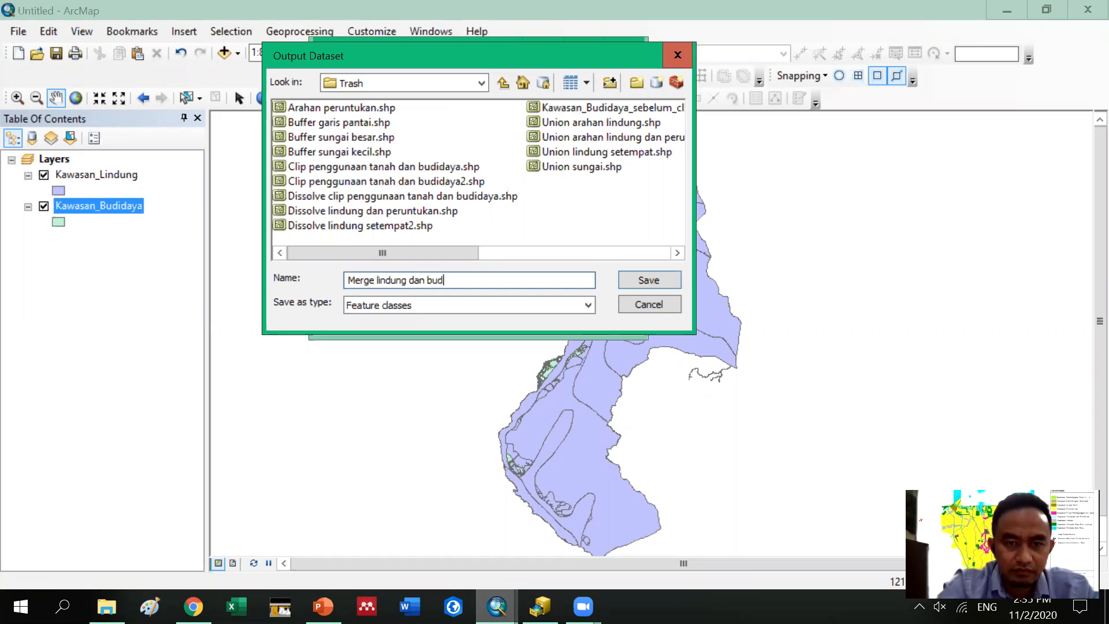
pyautogui.write('idaya')
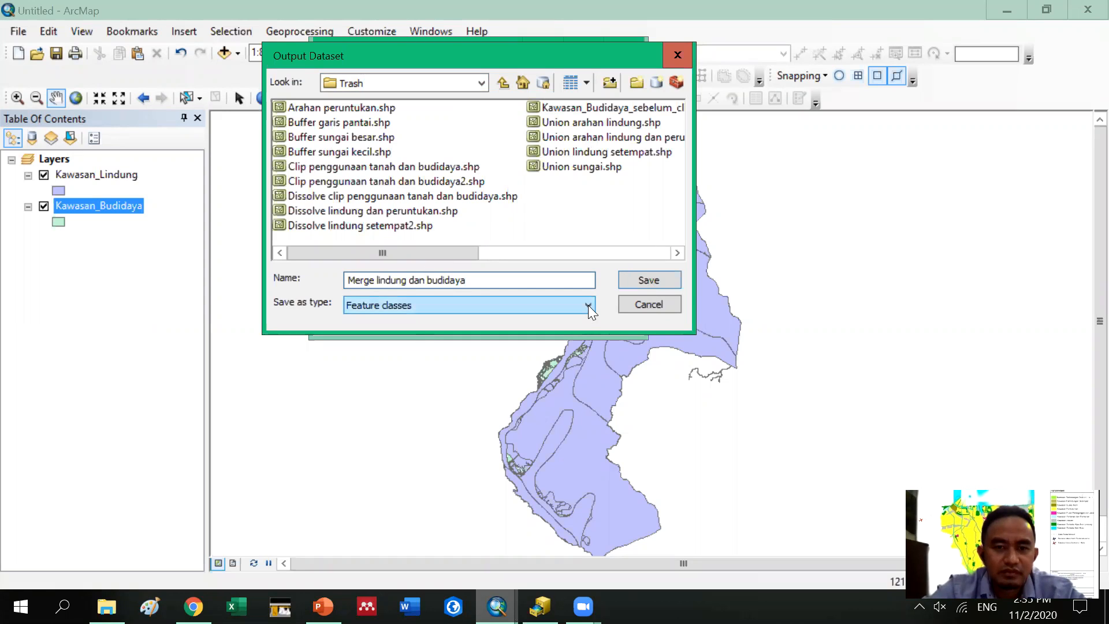
pyautogui.click(637, 279)
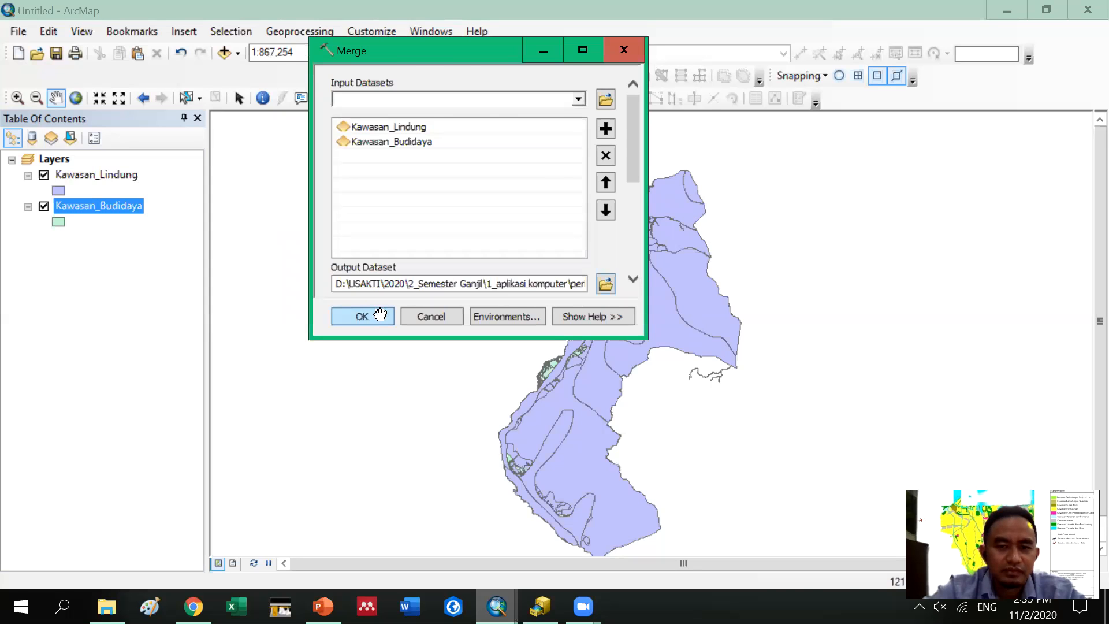
pyautogui.click(362, 316)
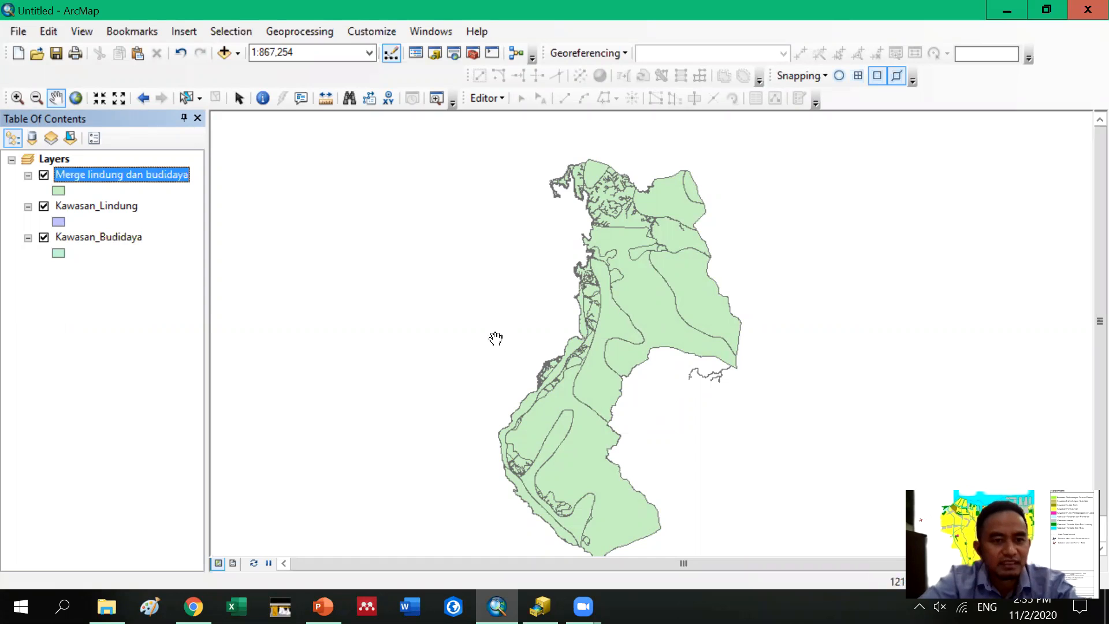
# Hide the Kawasan_Budidaya and Kawasan_Lindung layers and open the attribute table of Merge lindung dan budidaya
pyautogui.click(44, 237)
pyautogui.click(44, 206)
pyautogui.click(56, 159)
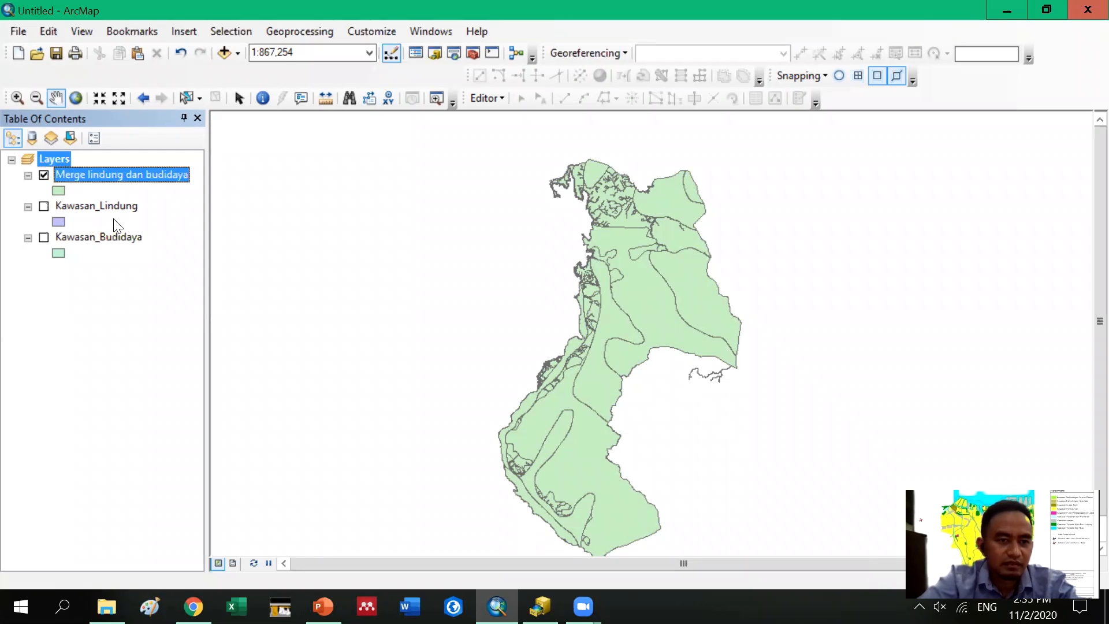
pyautogui.rightClick(69, 177)
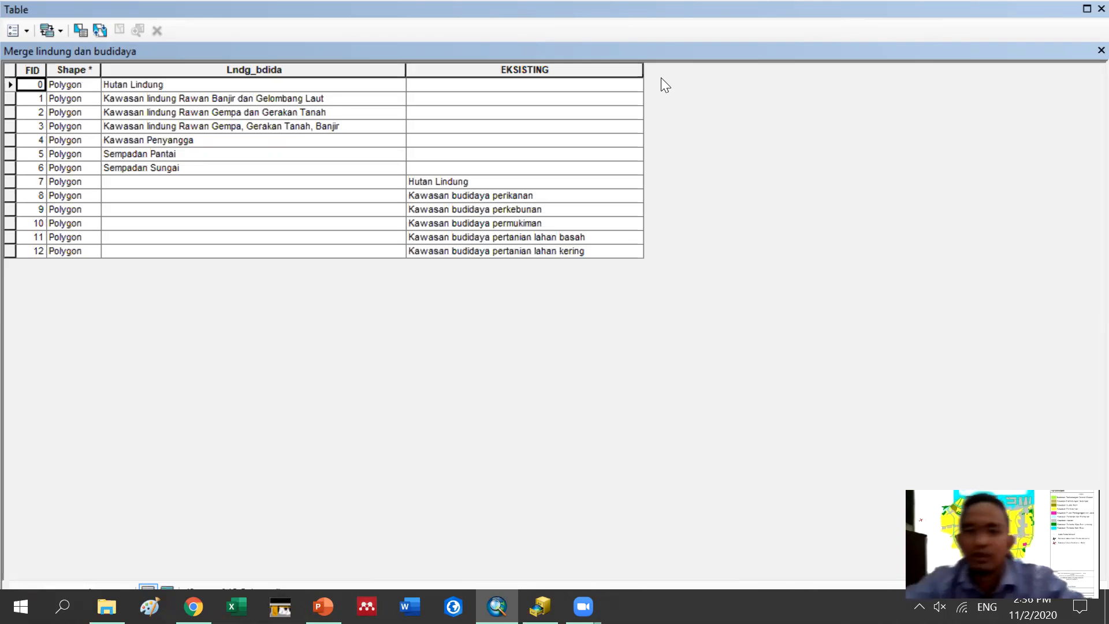
# Add a Text field named Pola_ruang to the merged layer's attribute table
pyautogui.click(27, 32)
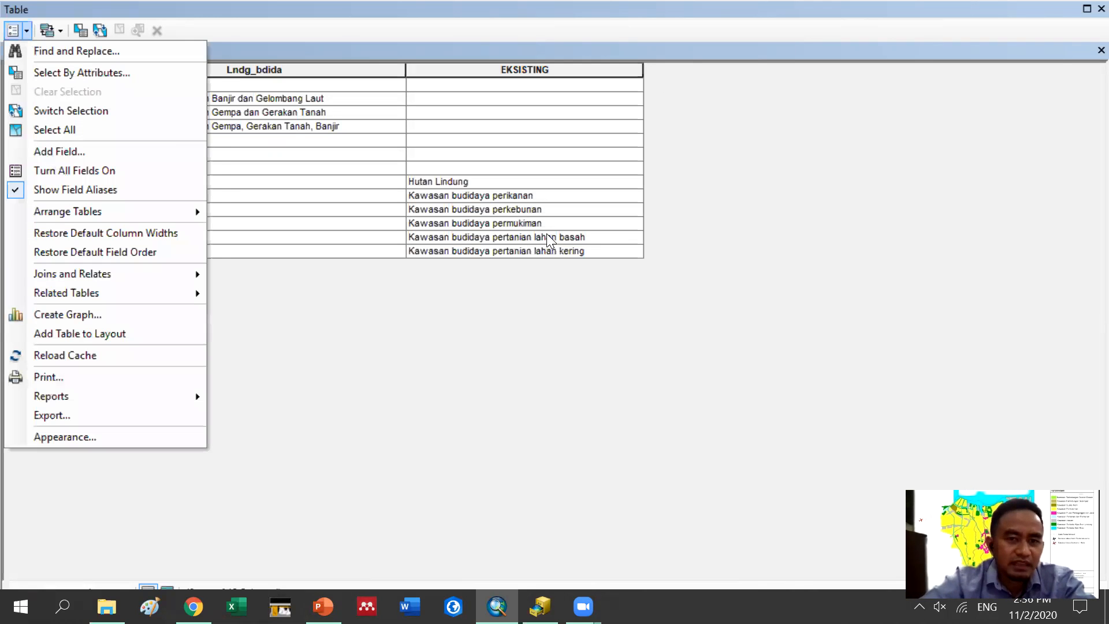
pyautogui.click(53, 155)
pyautogui.write('P')
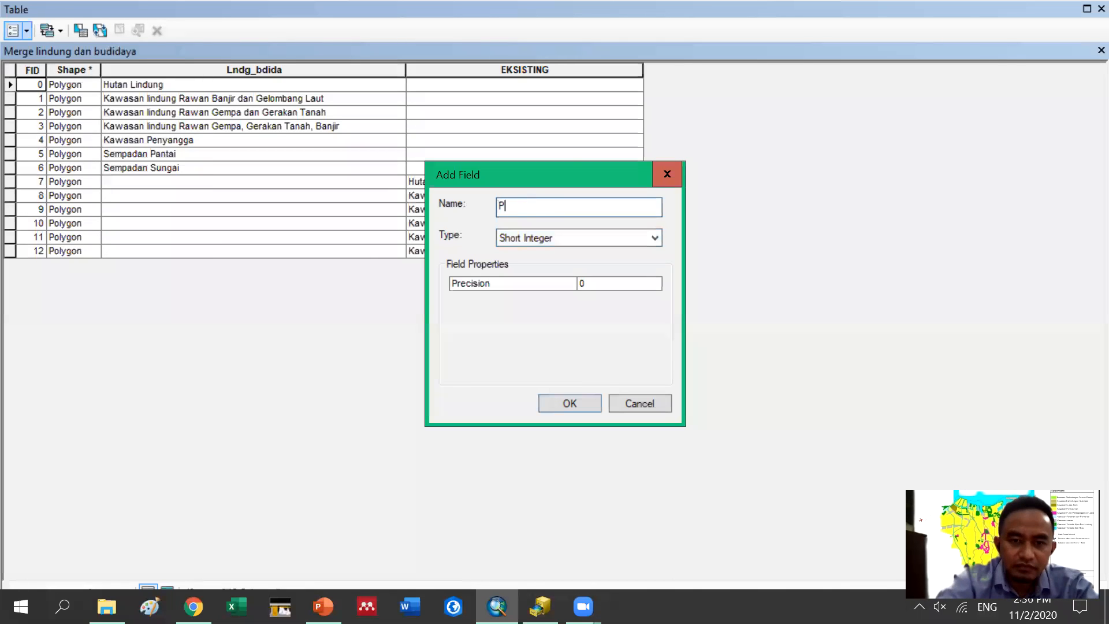
pyautogui.write('ola ')
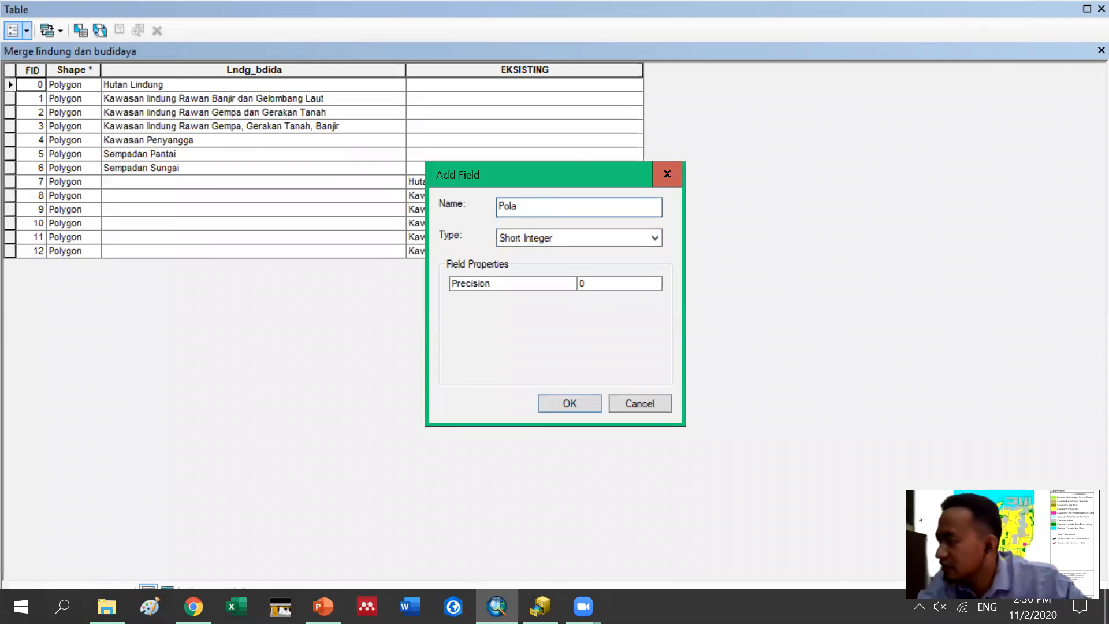
pyautogui.write('ruang')
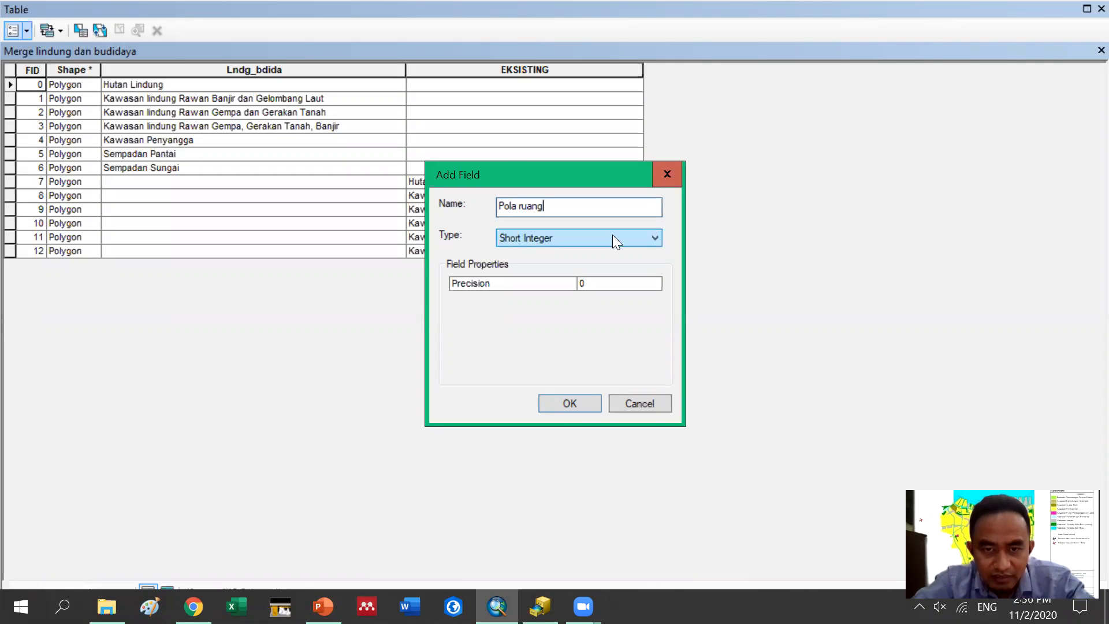
pyautogui.click(571, 238)
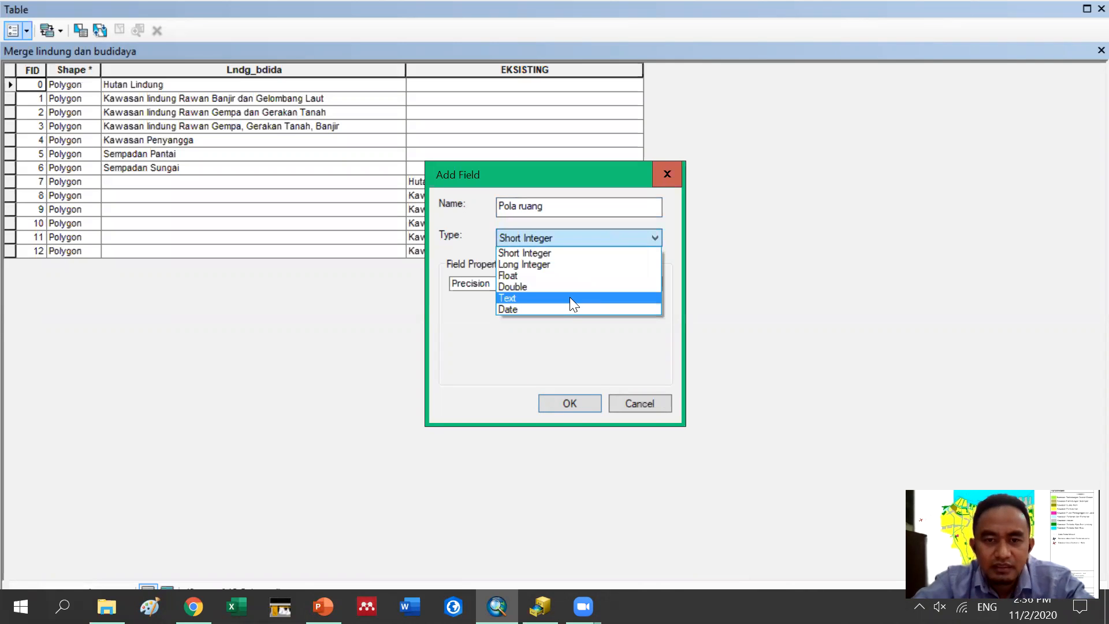
pyautogui.click(570, 297)
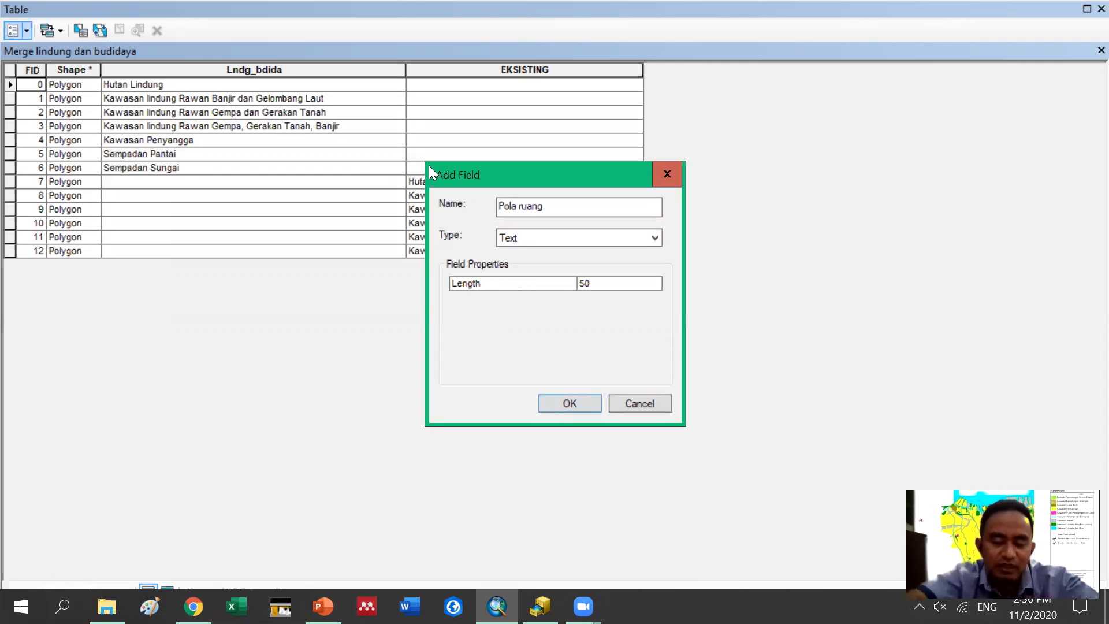
pyautogui.click(568, 403)
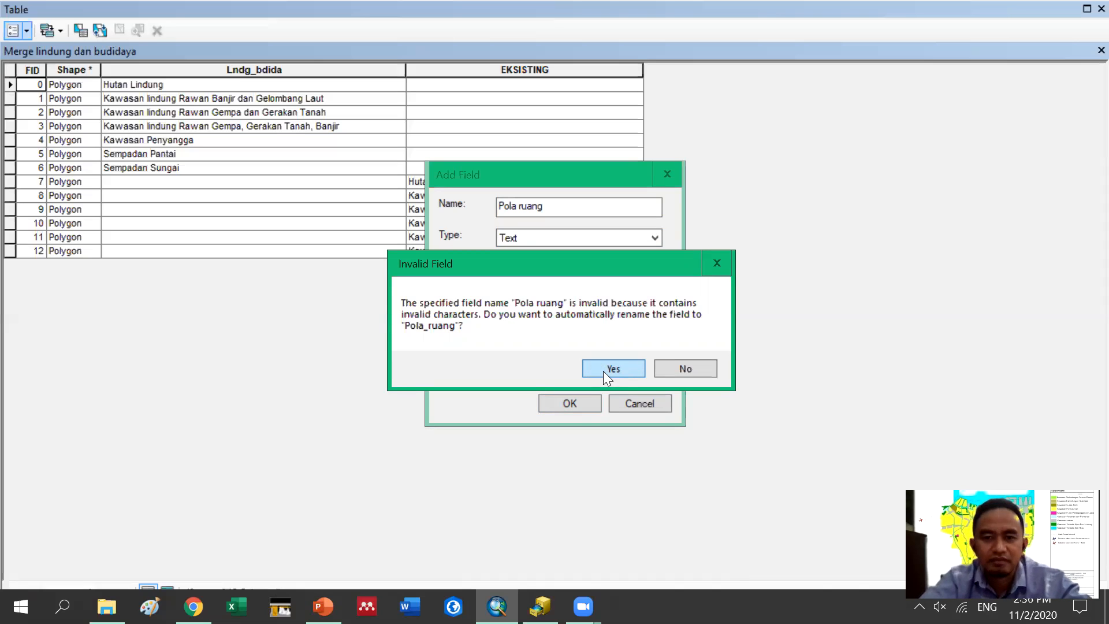
pyautogui.click(604, 371)
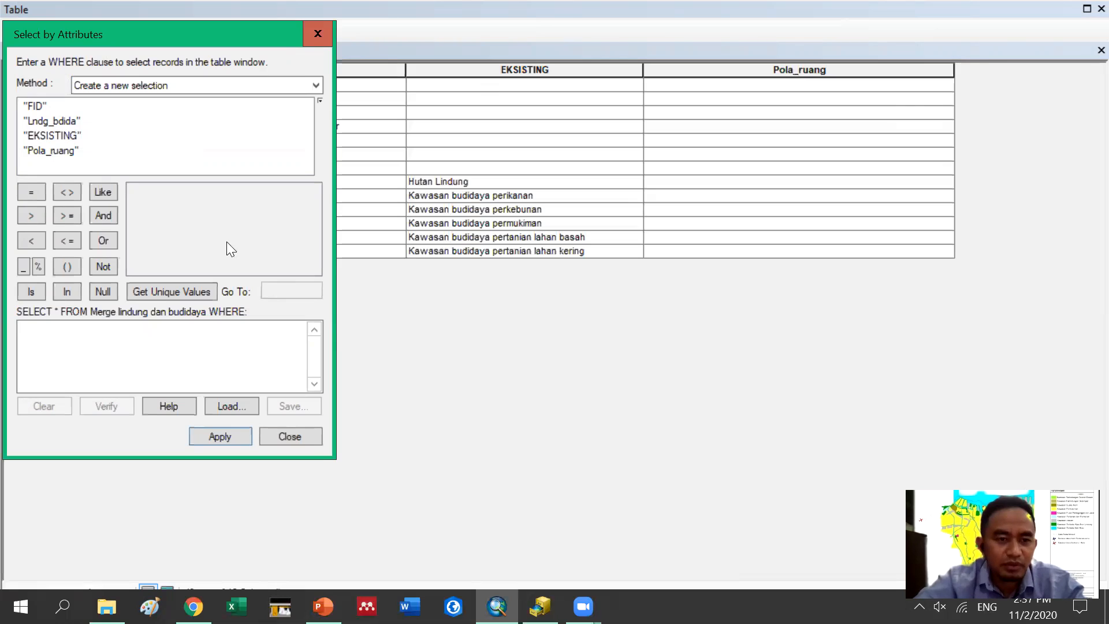
# Select the records where "Pola_ruang" = "Lndg_bdida" and highlight the Pola_ruang column
pyautogui.doubleClick(72, 151)
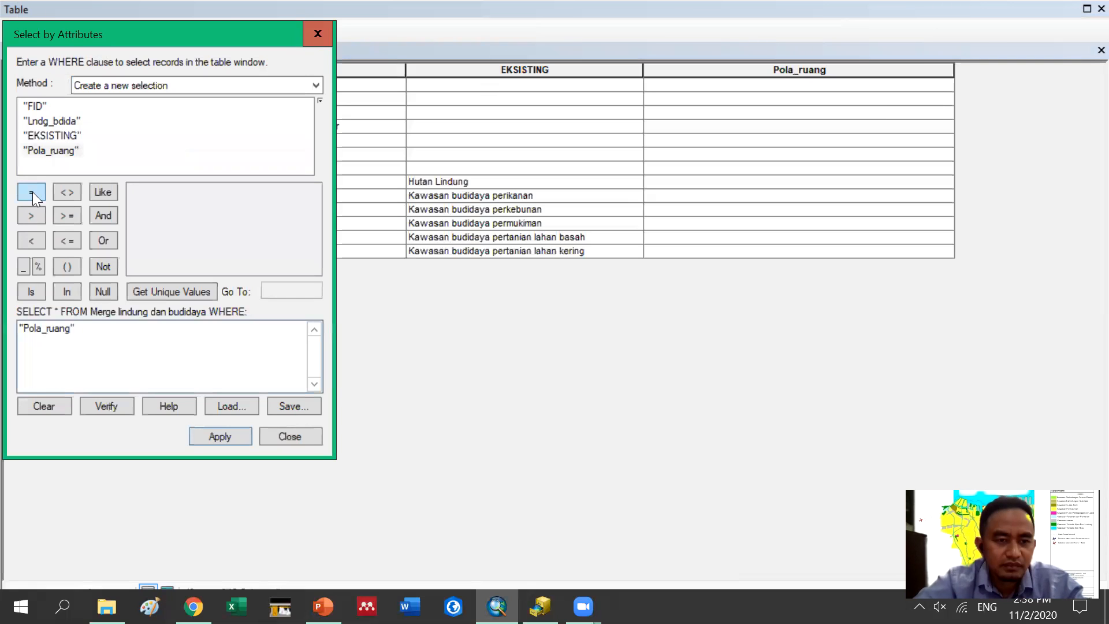
pyautogui.click(33, 192)
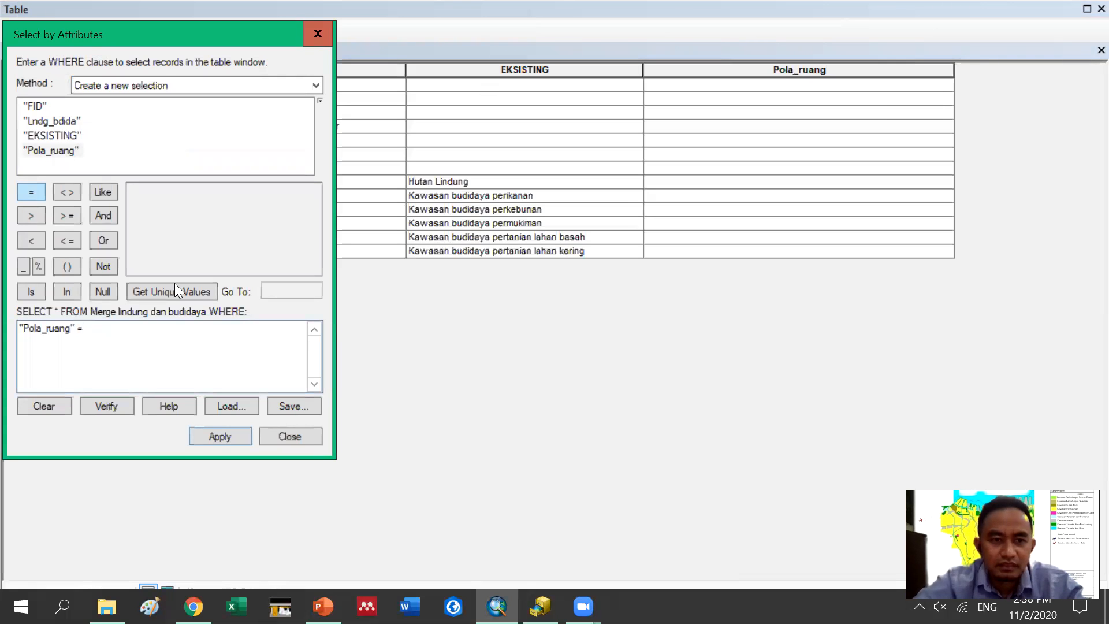
pyautogui.click(203, 292)
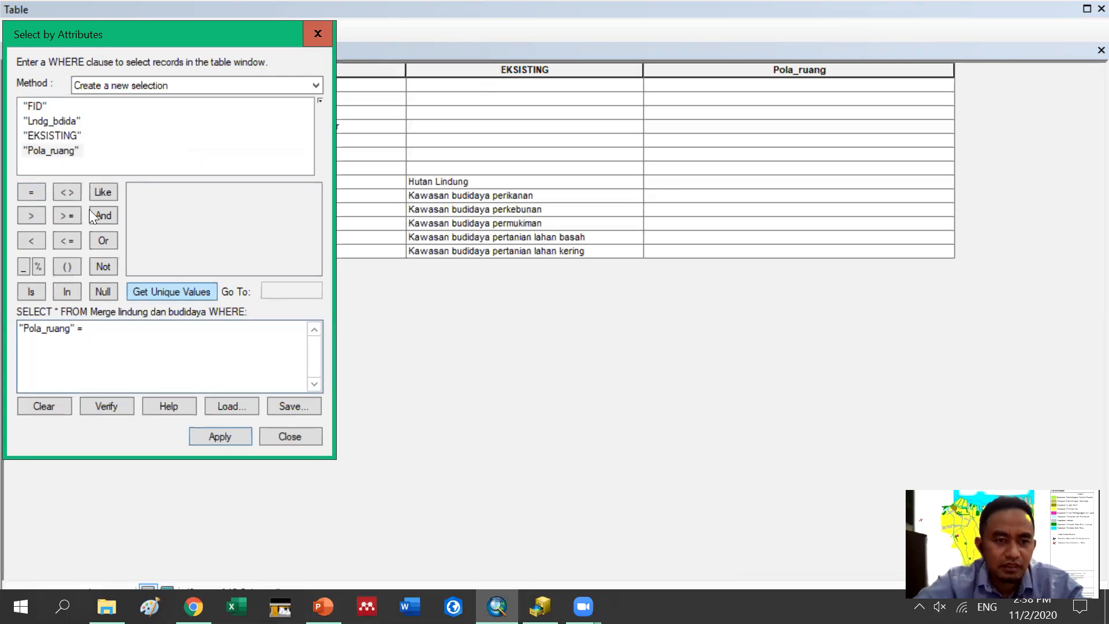
pyautogui.click(99, 349)
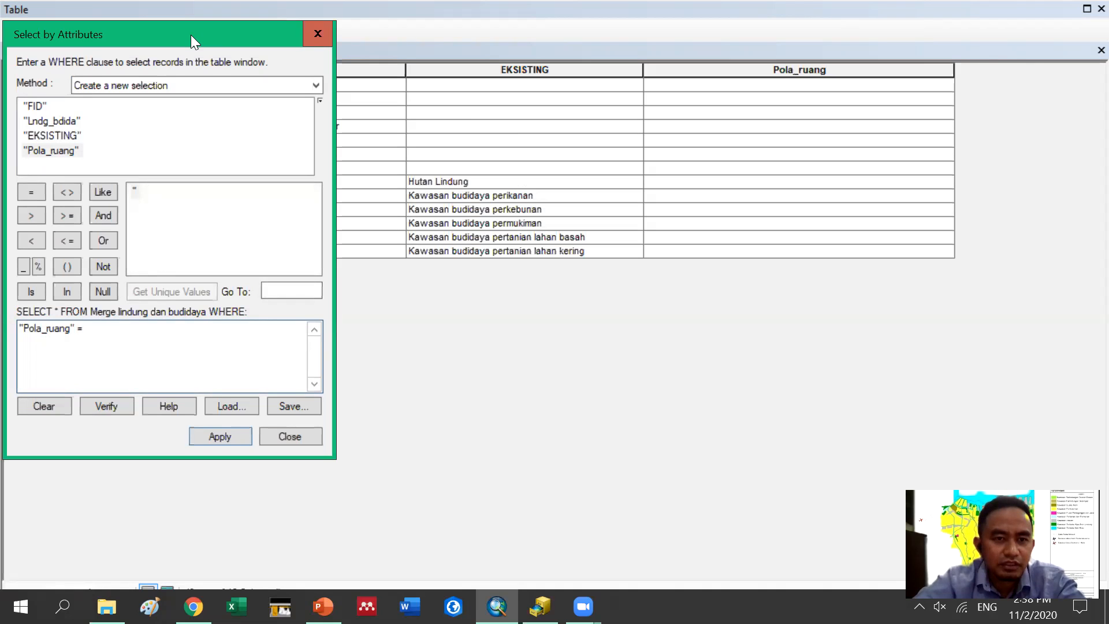
pyautogui.moveTo(191, 35); pyautogui.dragTo(242, 135)
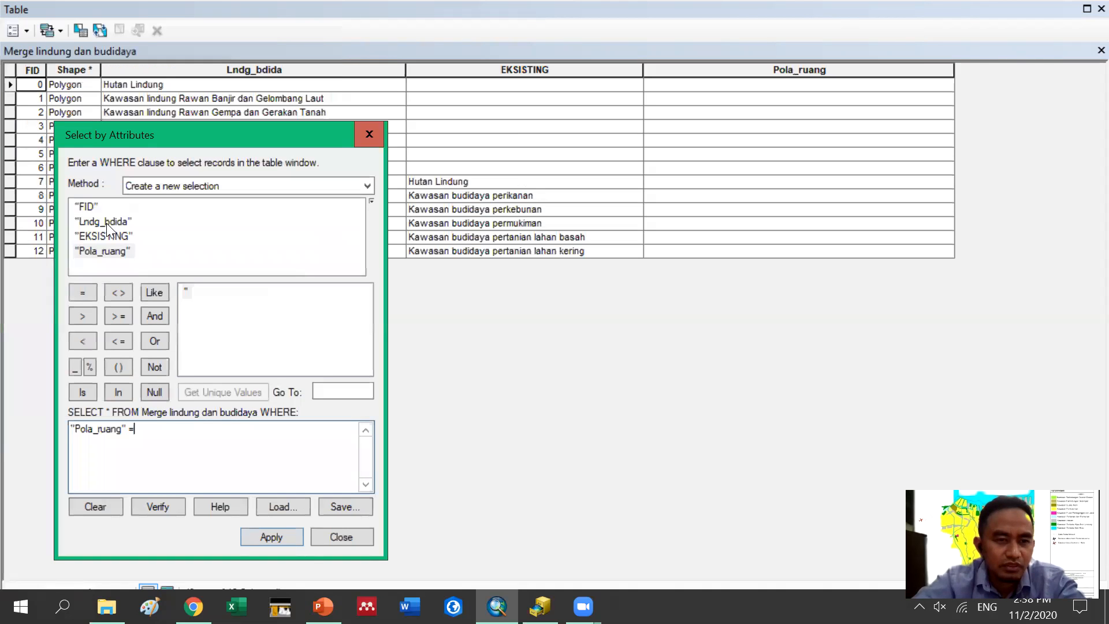
pyautogui.doubleClick(105, 223)
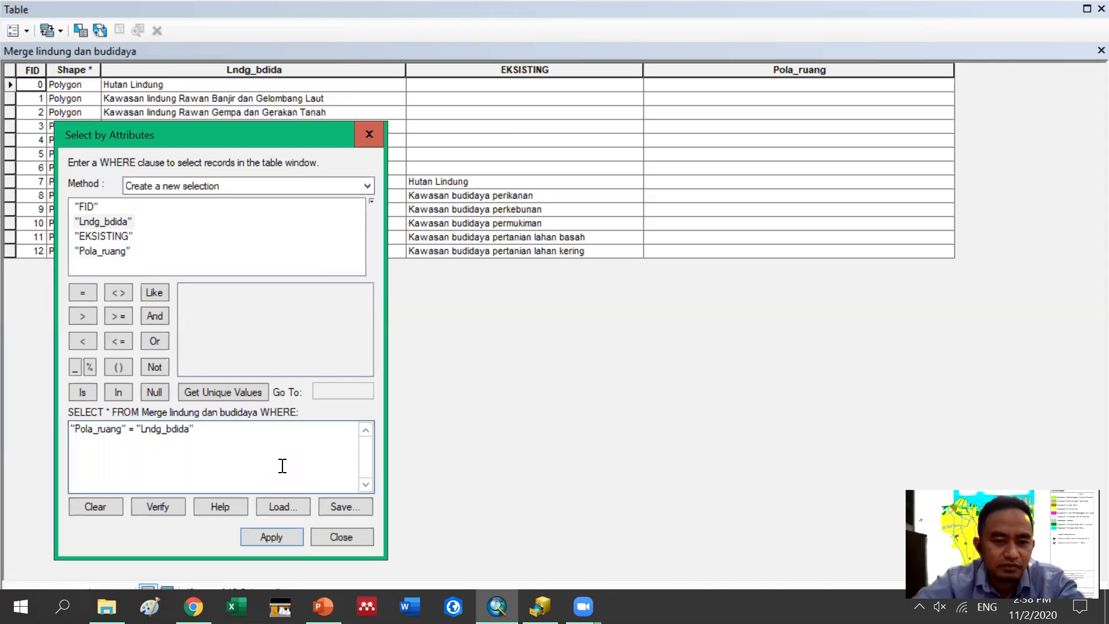
pyautogui.click(299, 533)
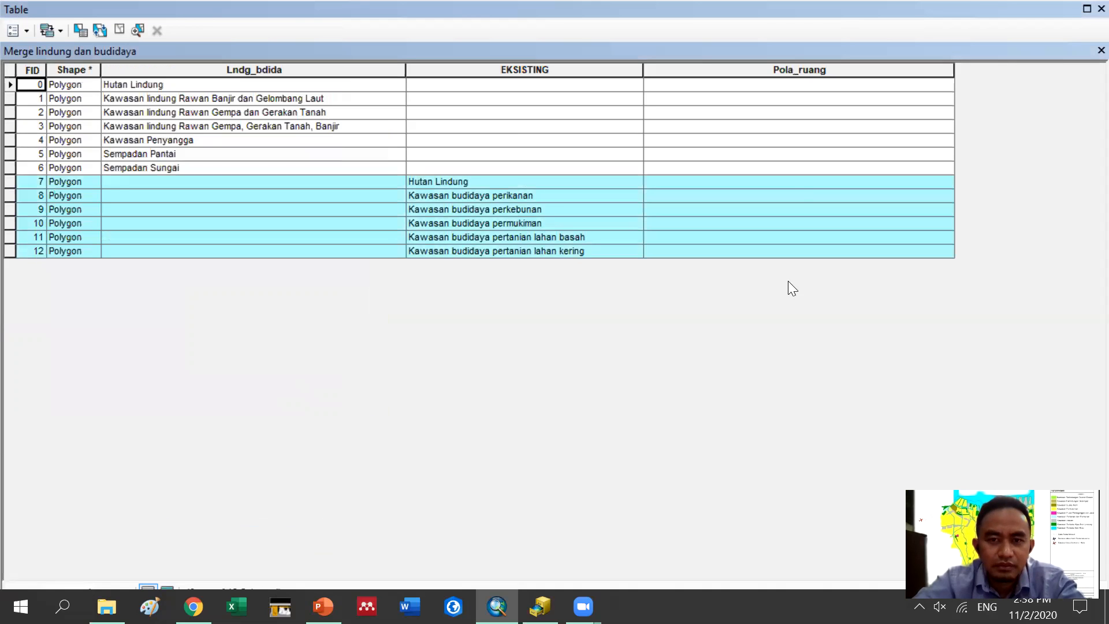
pyautogui.click(694, 70)
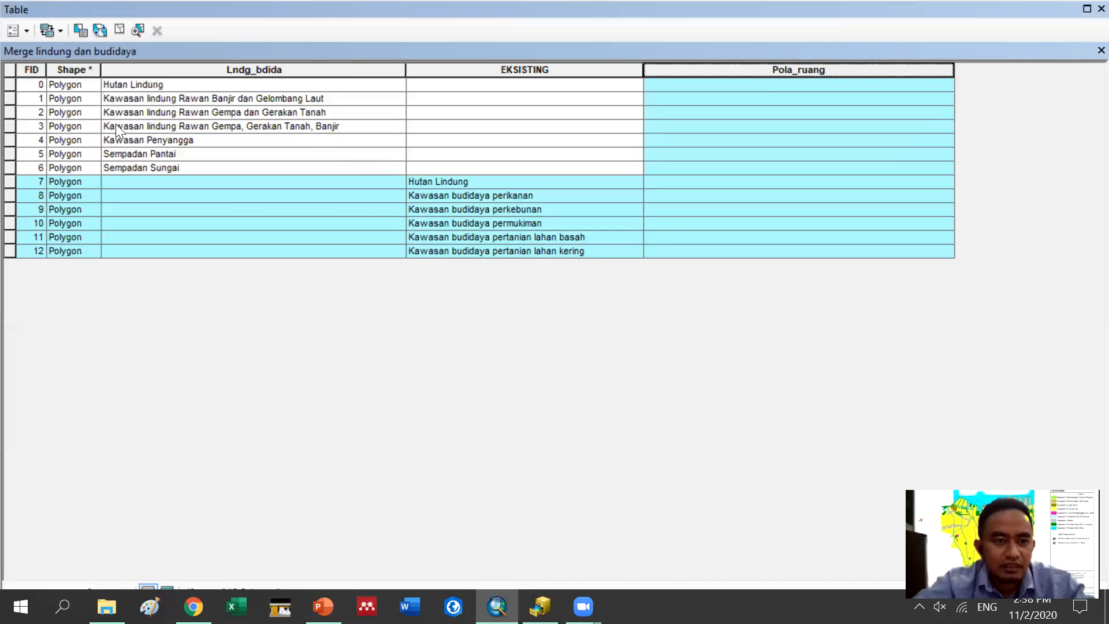
# Select the seven records with Lndg_bdida values (FID 0 to 6) and fill their Pola_ruang field from Lndg_bdida with the Field Calculator
pyautogui.click(10, 85)
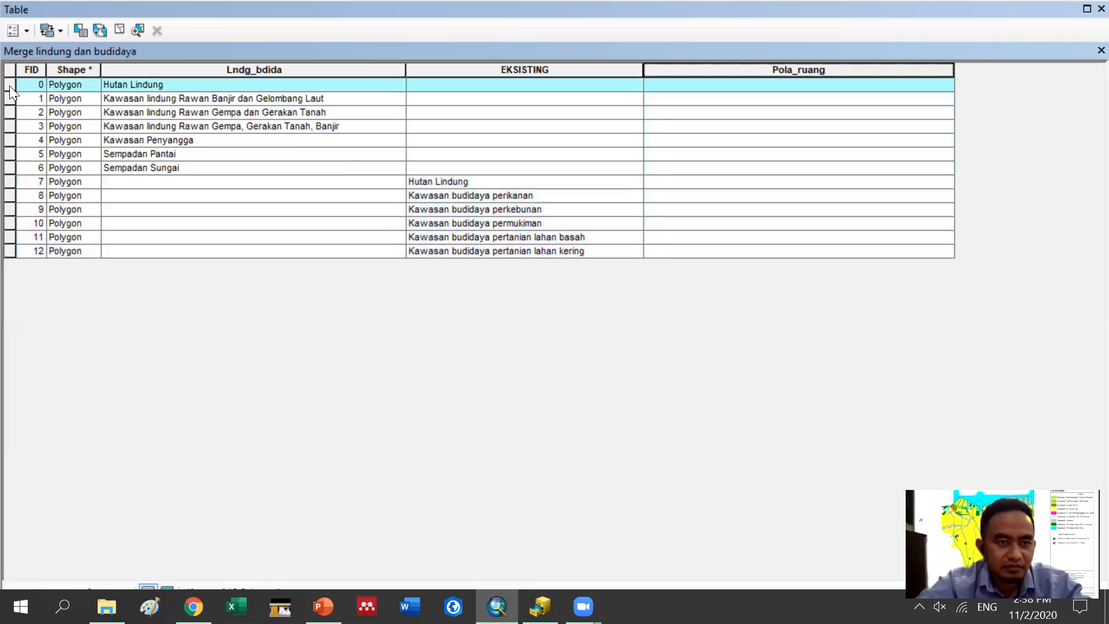
pyautogui.keyDown('shift'); pyautogui.click(14, 168); pyautogui.keyUp('shift')
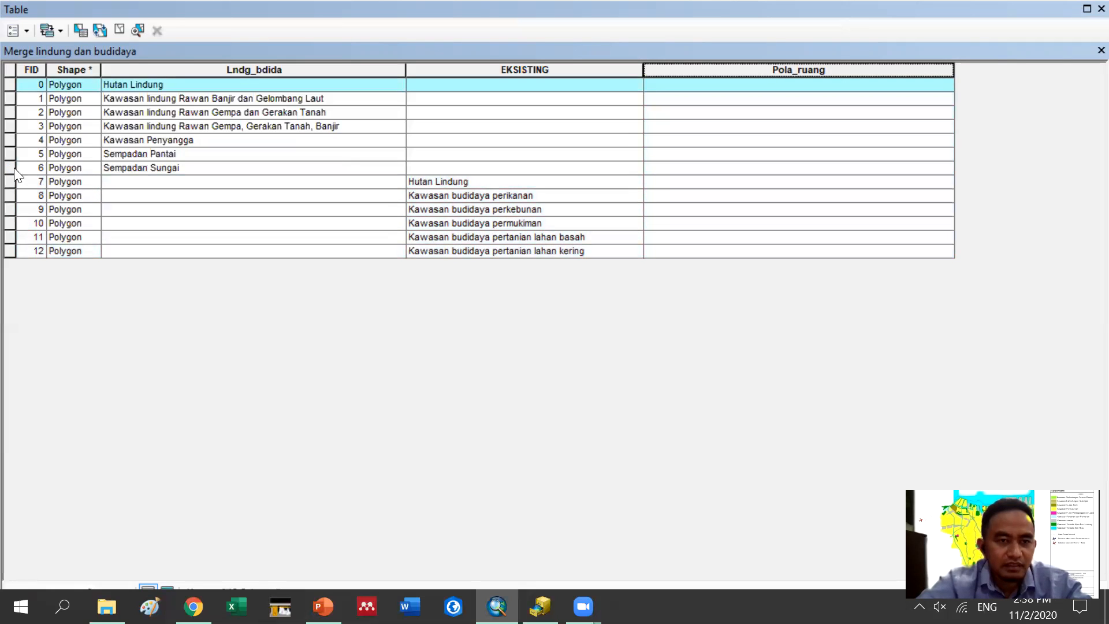
pyautogui.rightClick(730, 70)
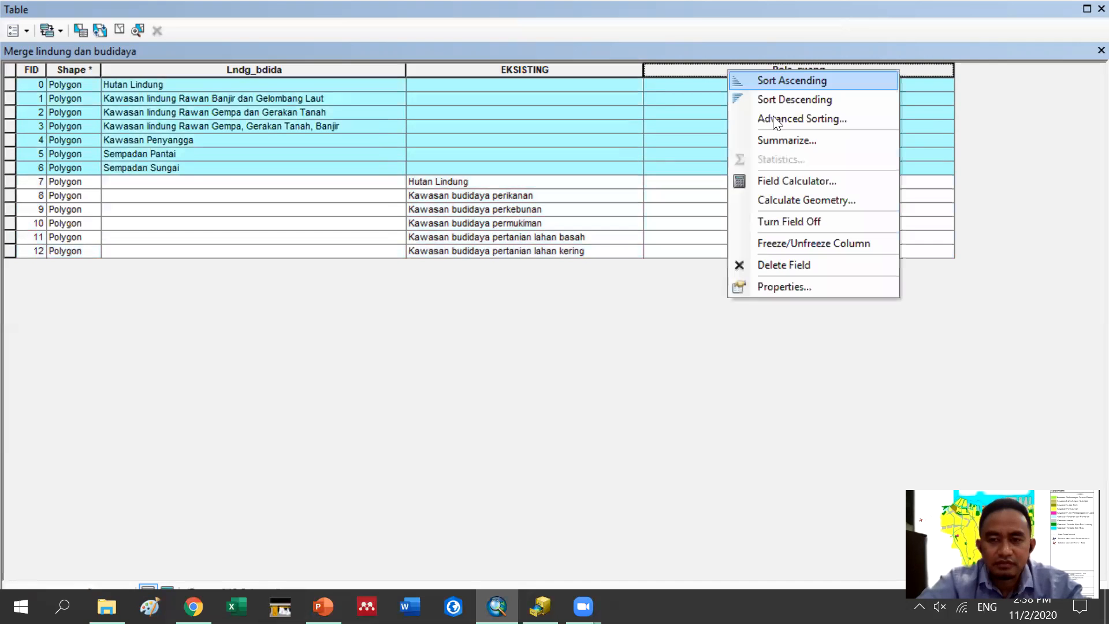
pyautogui.click(781, 182)
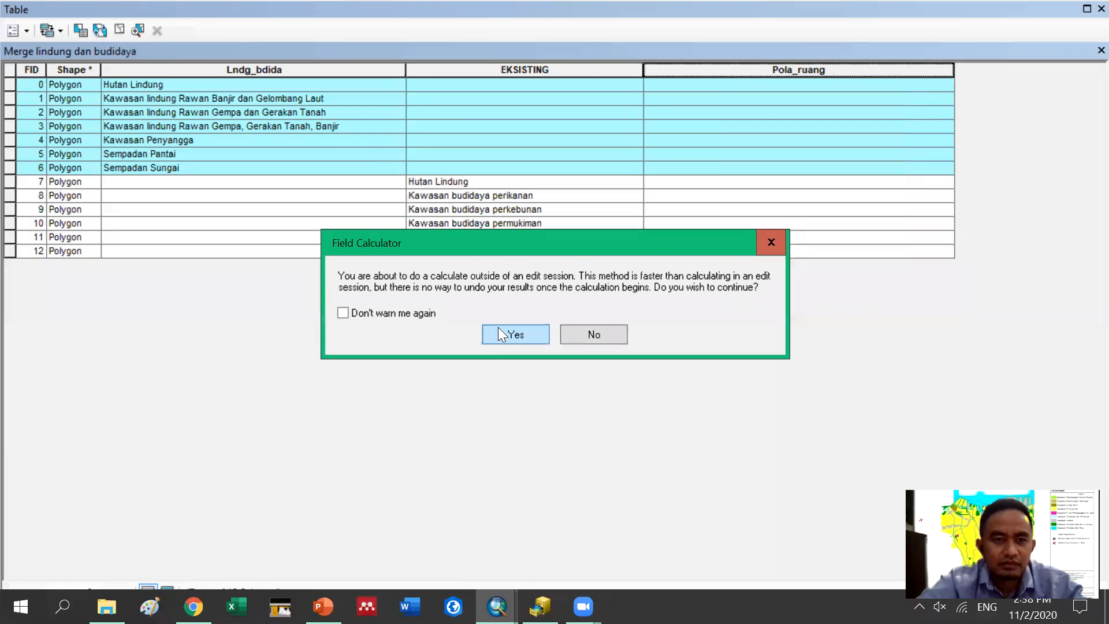
pyautogui.click(501, 334)
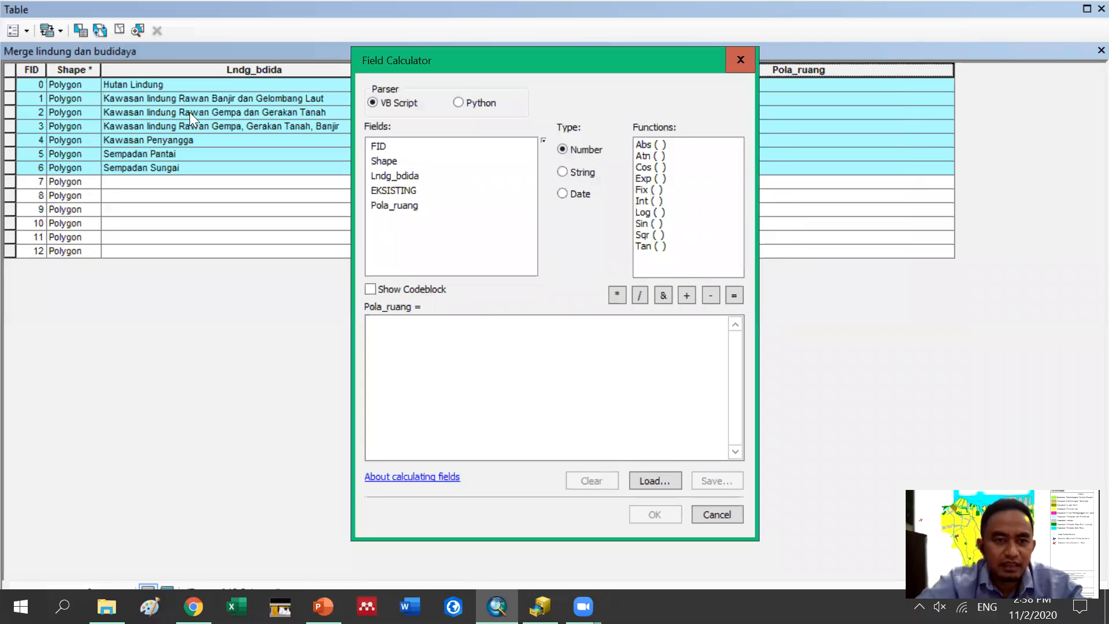
pyautogui.doubleClick(393, 177)
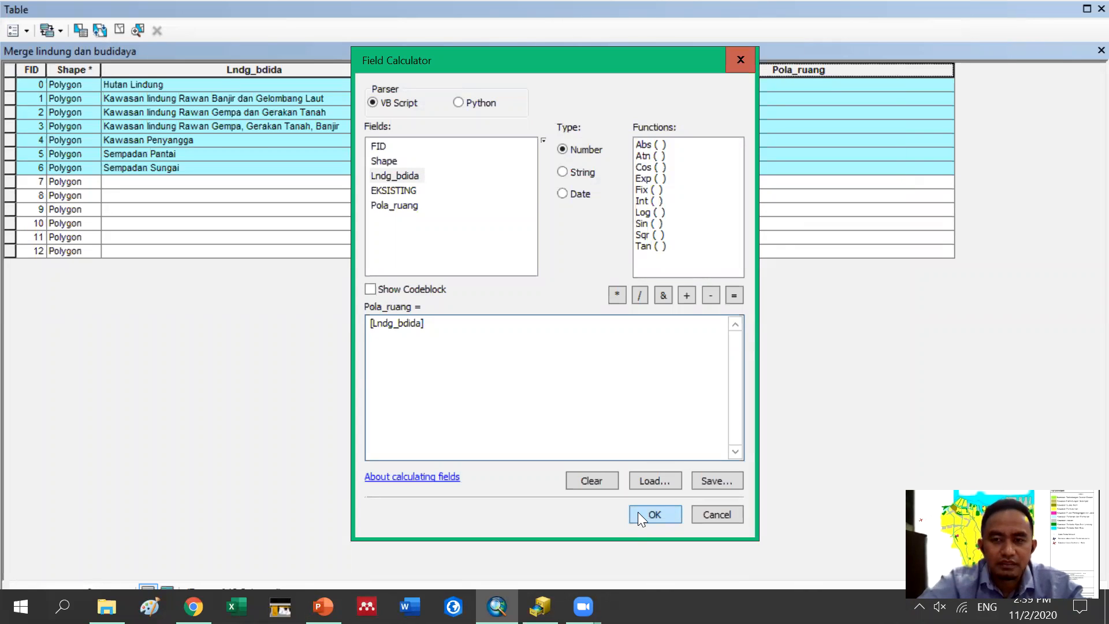
pyautogui.click(637, 513)
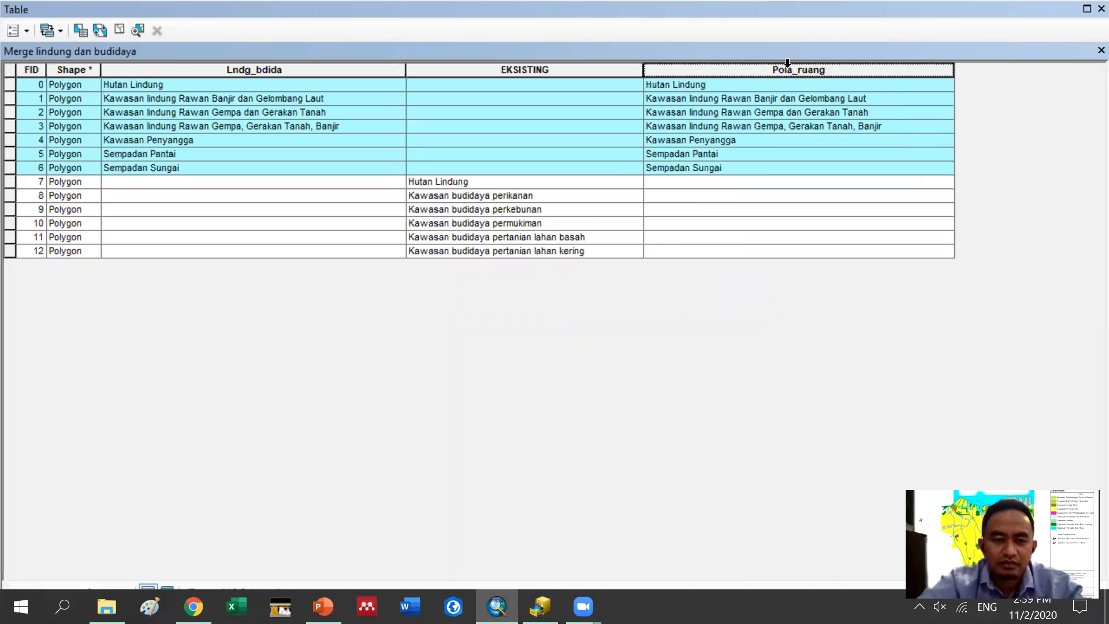
# Select the records with EKSISTING values (FID 7 to 12) and calculate their Pola_ruang field from EKSISTING
pyautogui.click(8, 182)
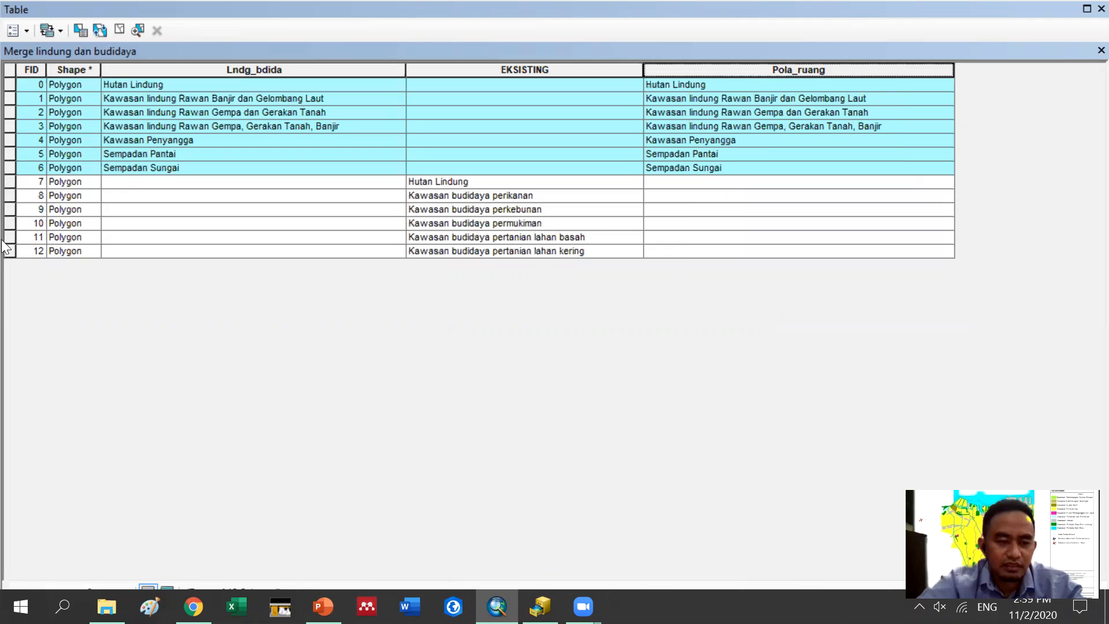
pyautogui.keyDown('shift'); pyautogui.click(10, 251); pyautogui.keyUp('shift')
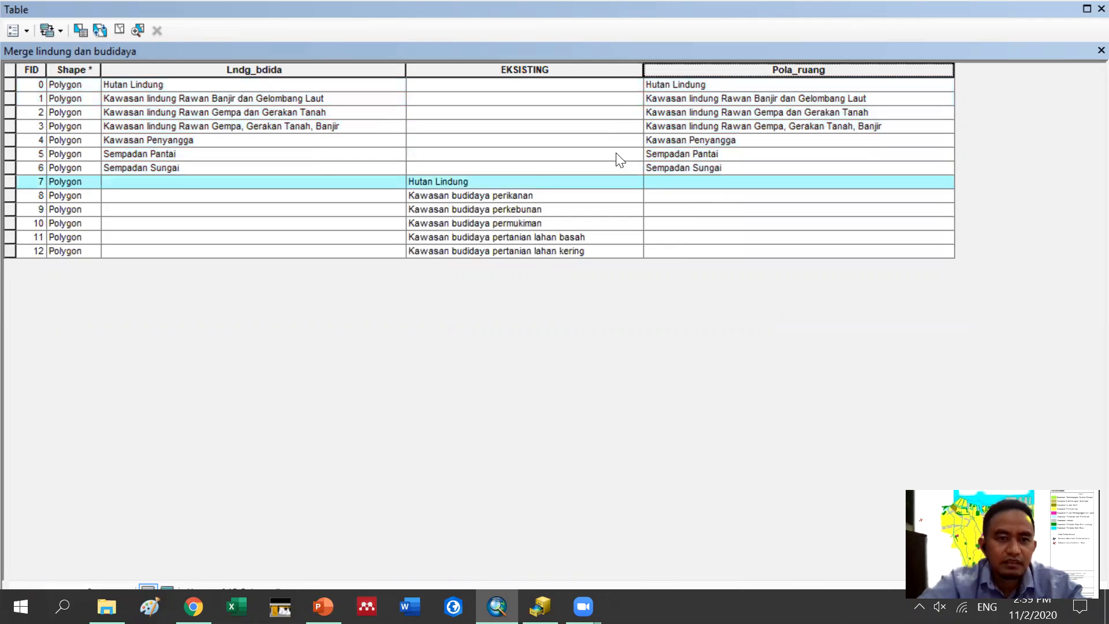
pyautogui.rightClick(780, 71)
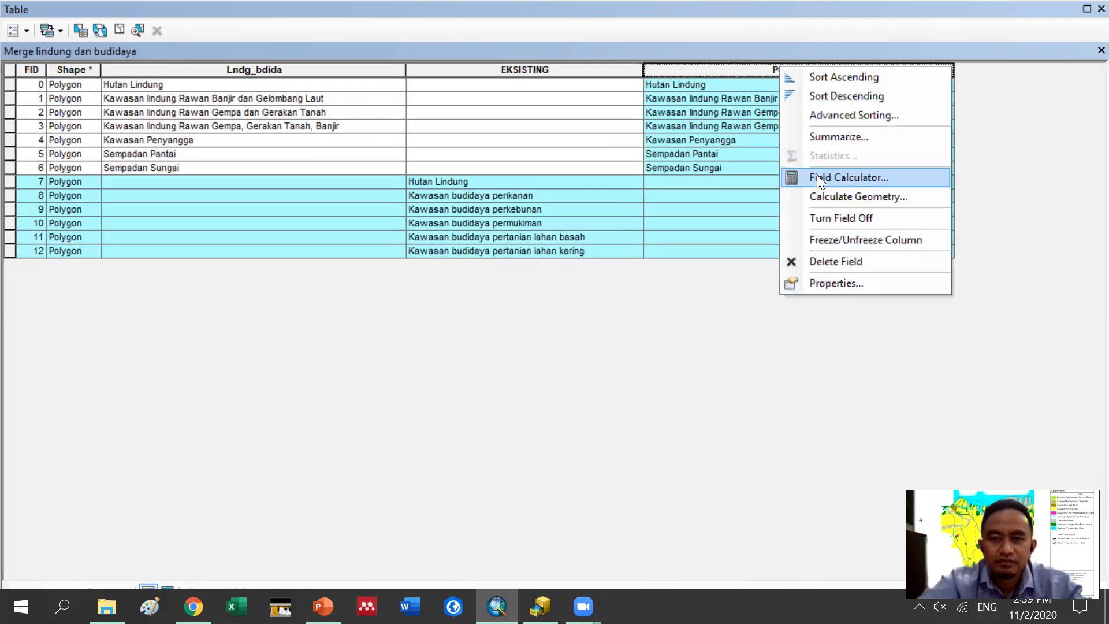
pyautogui.click(817, 176)
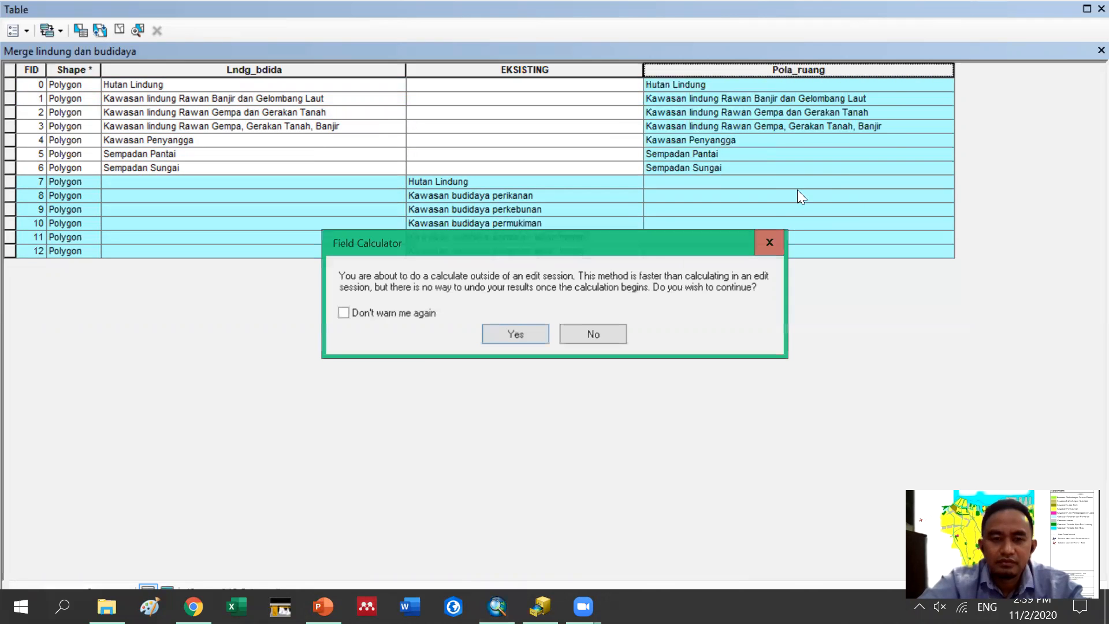
pyautogui.click(539, 335)
pyautogui.click(571, 477)
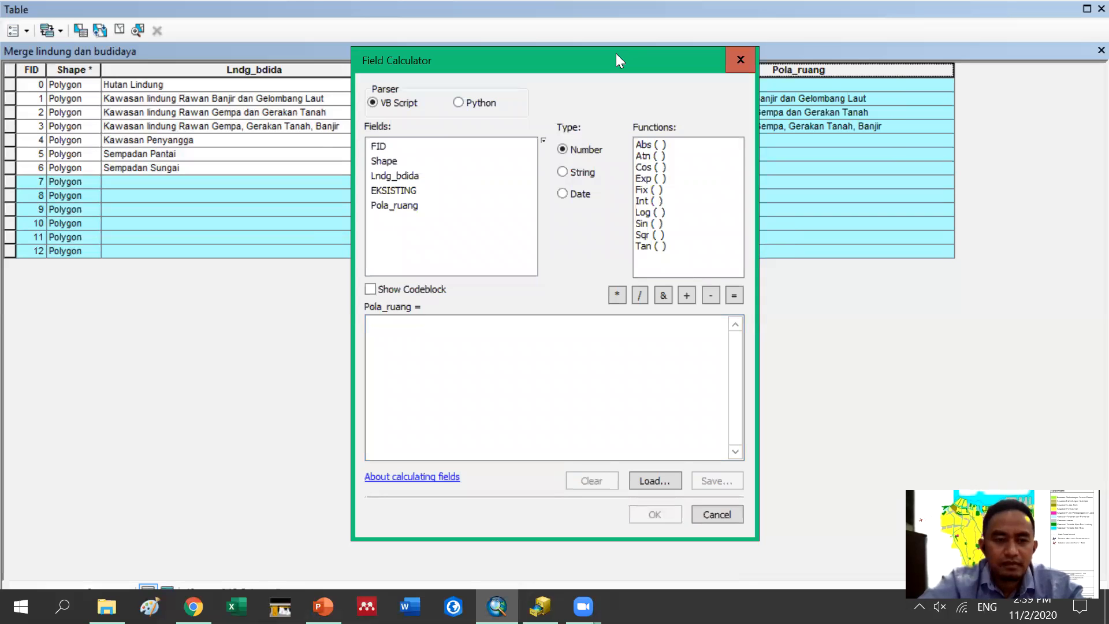
pyautogui.moveTo(616, 53); pyautogui.dragTo(615, 157)
pyautogui.doubleClick(407, 293)
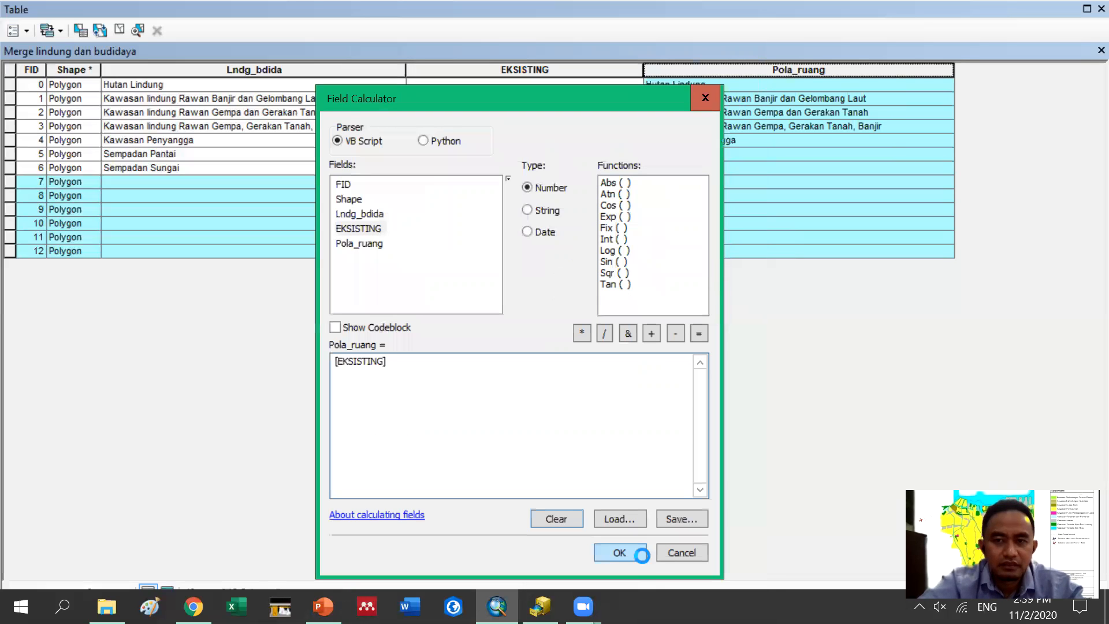
pyautogui.click(643, 560)
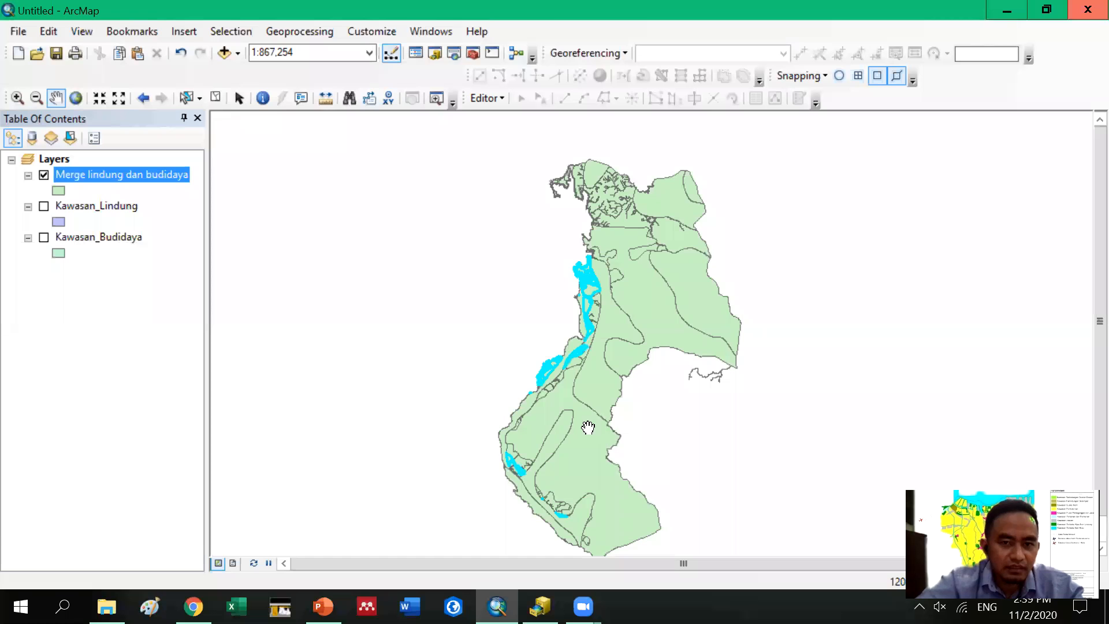
# Dissolve the Merge lindung dan budidaya layer, saving the output as "Dissolve pola ruang" in the Trash folder
pyautogui.click(284, 33)
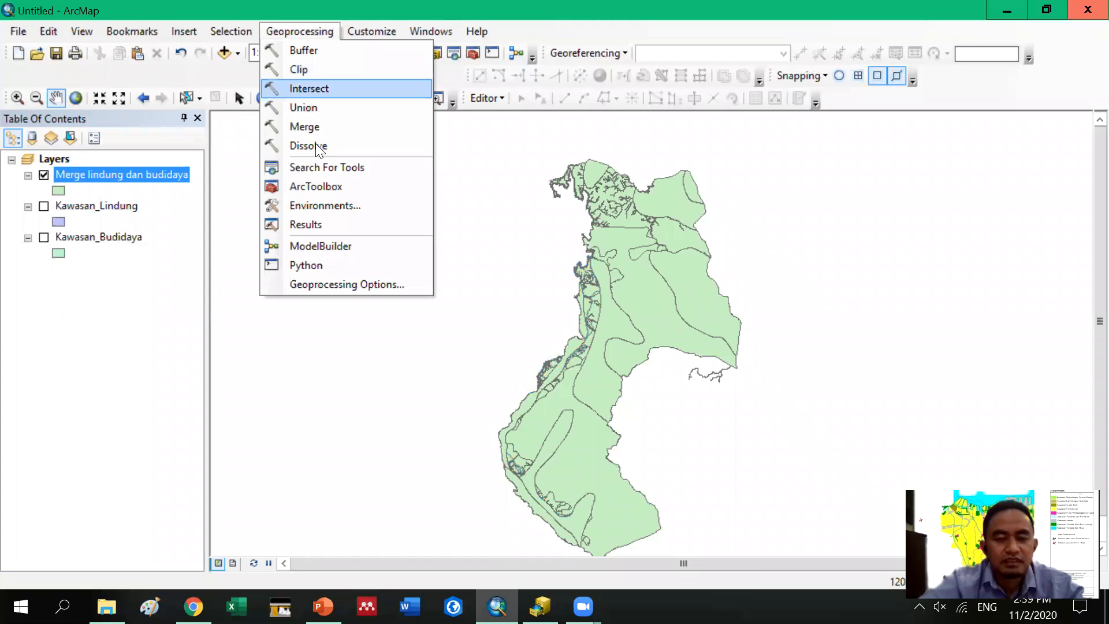
pyautogui.click(317, 147)
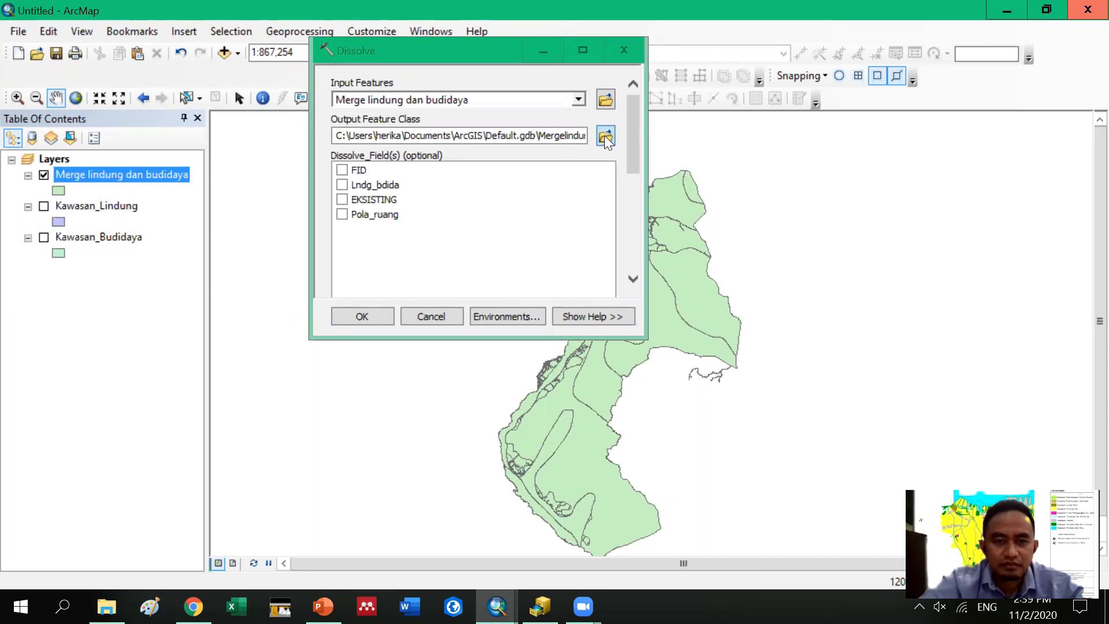
pyautogui.click(604, 137)
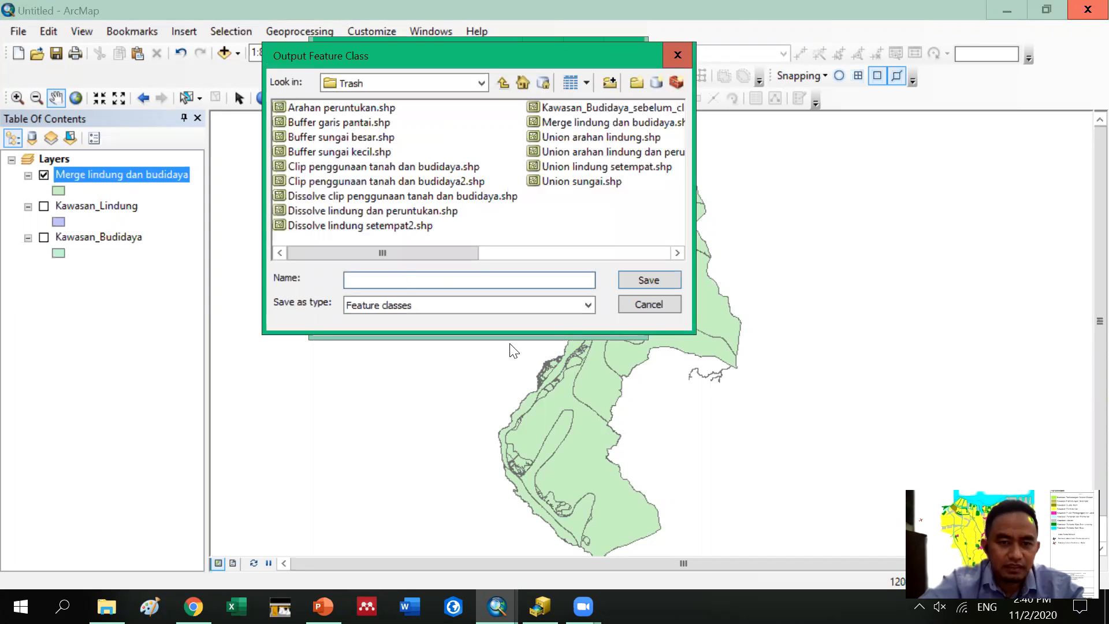
pyautogui.write('Dis')
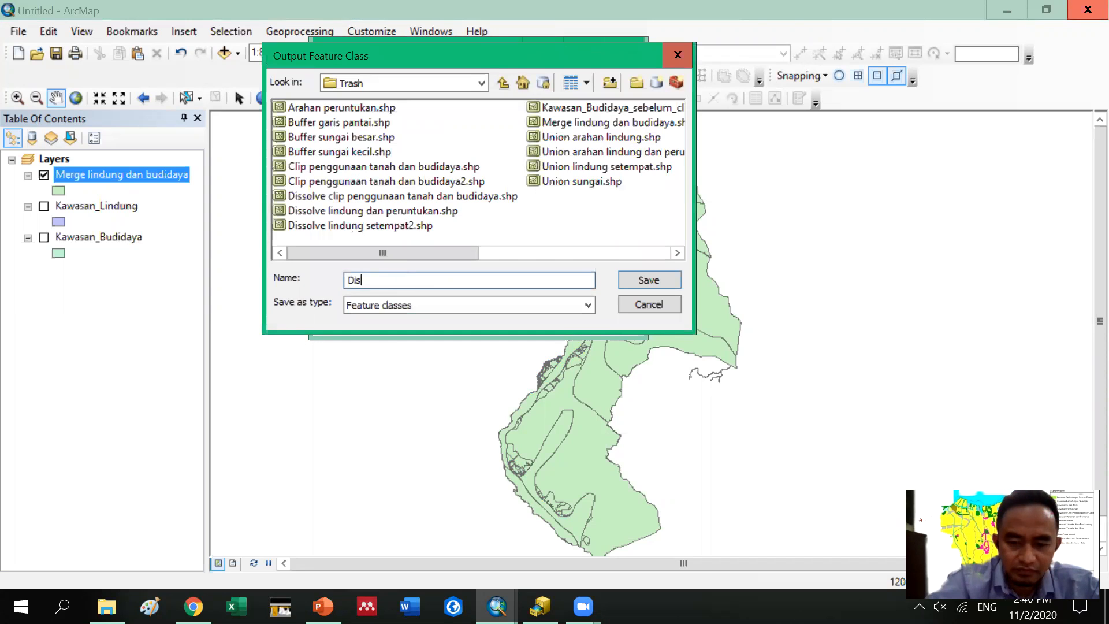
pyautogui.write('solve pola ruan')
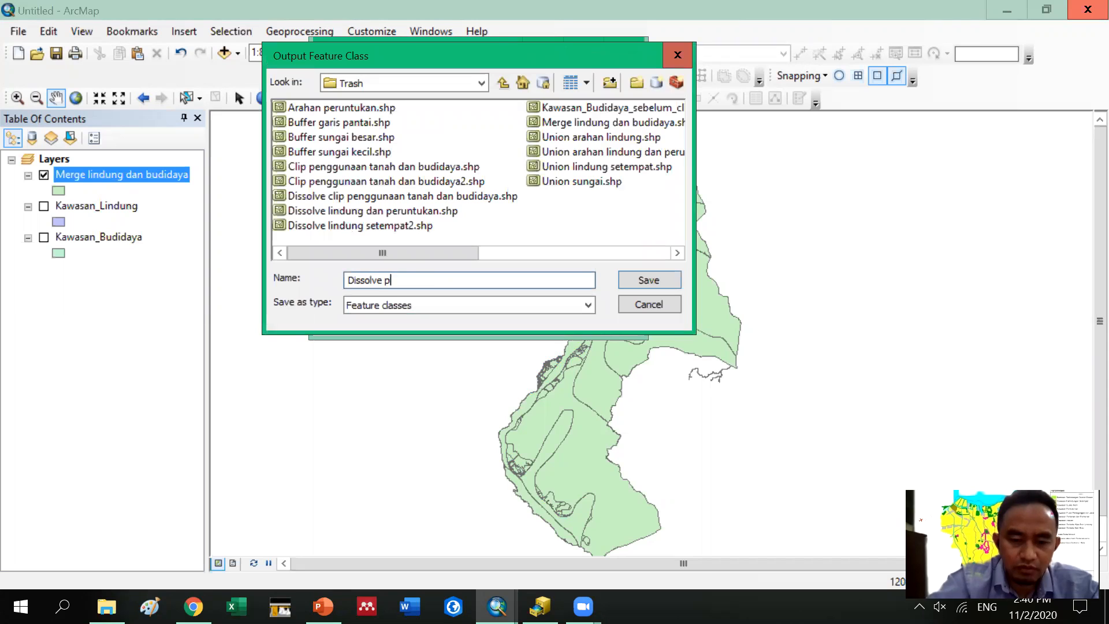
pyautogui.write('g')
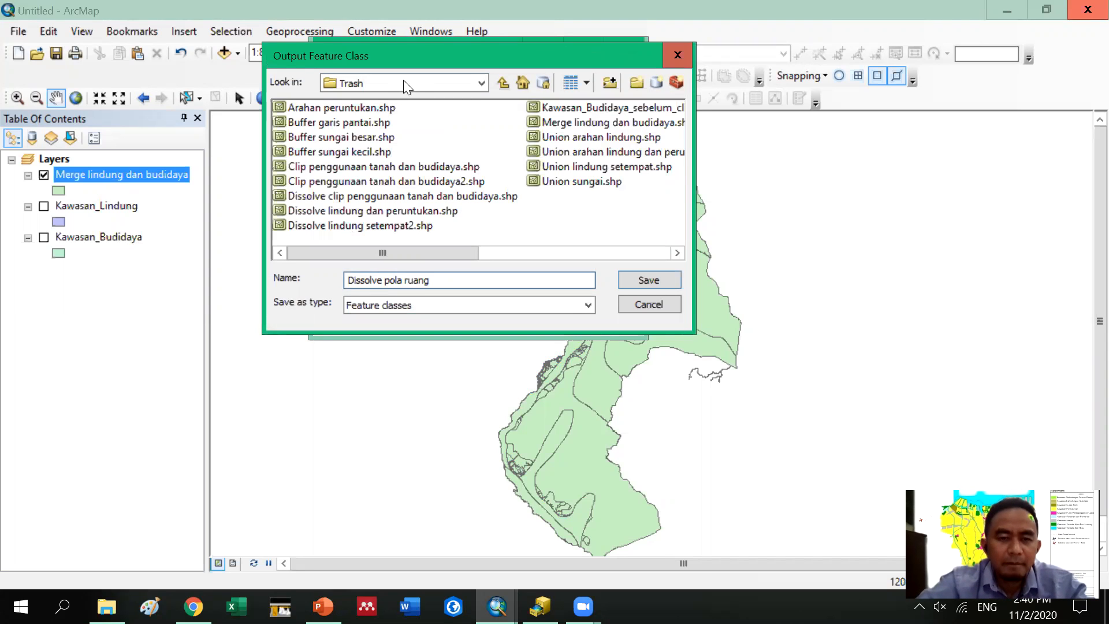
pyautogui.click(403, 81)
pyautogui.click(655, 319)
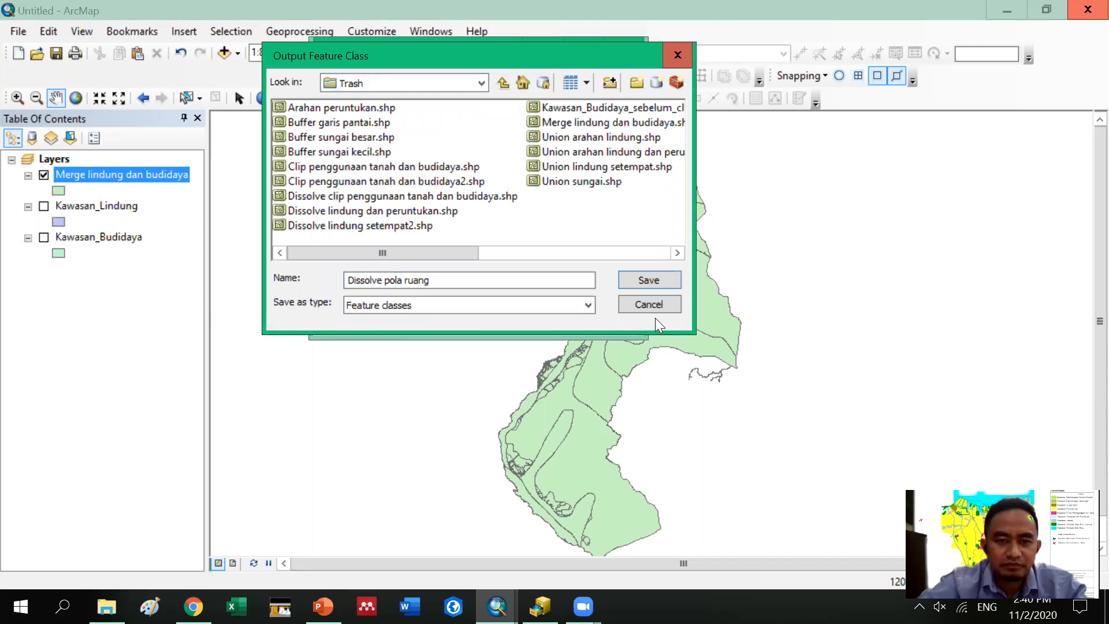
pyautogui.click(661, 279)
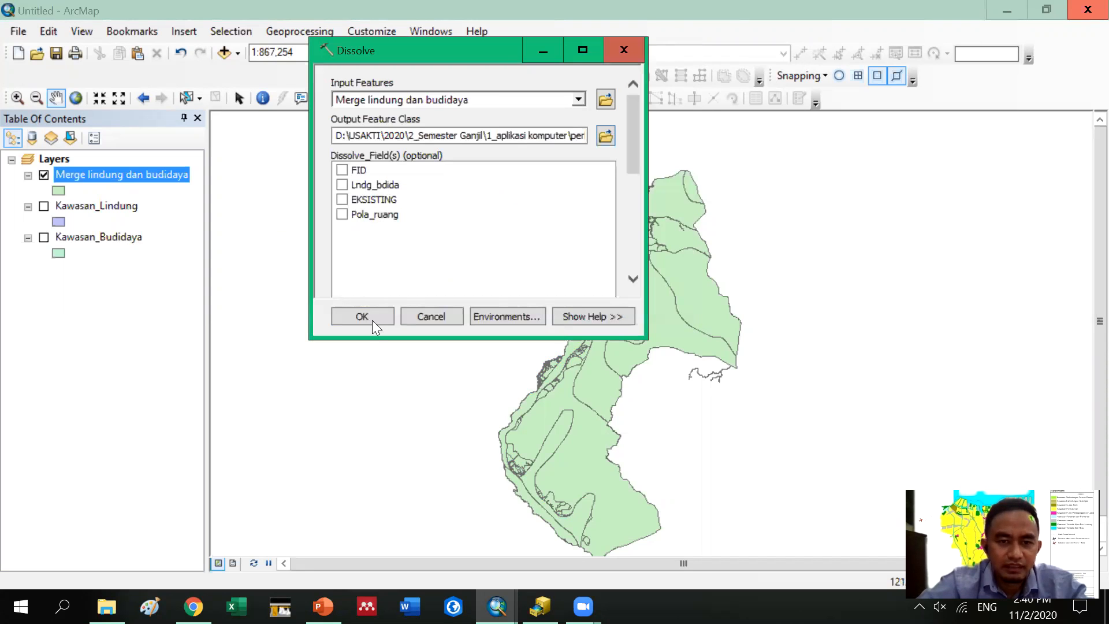
pyautogui.click(373, 320)
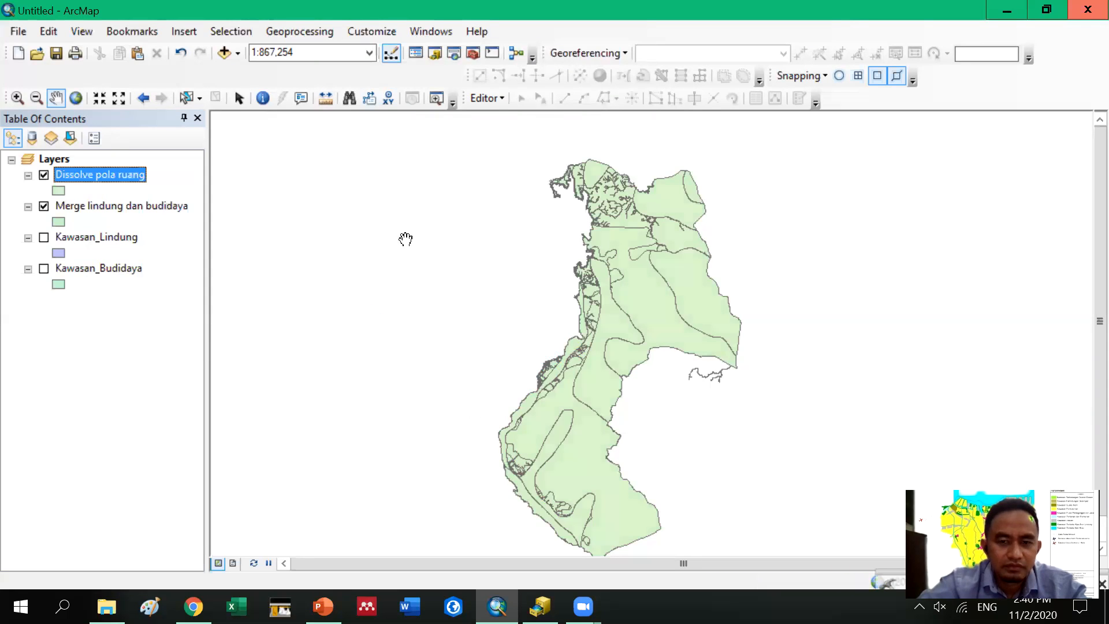
# Hide the Merge lindung dan budidaya layer and open the attribute table of Dissolve pola ruang
pyautogui.click(44, 206)
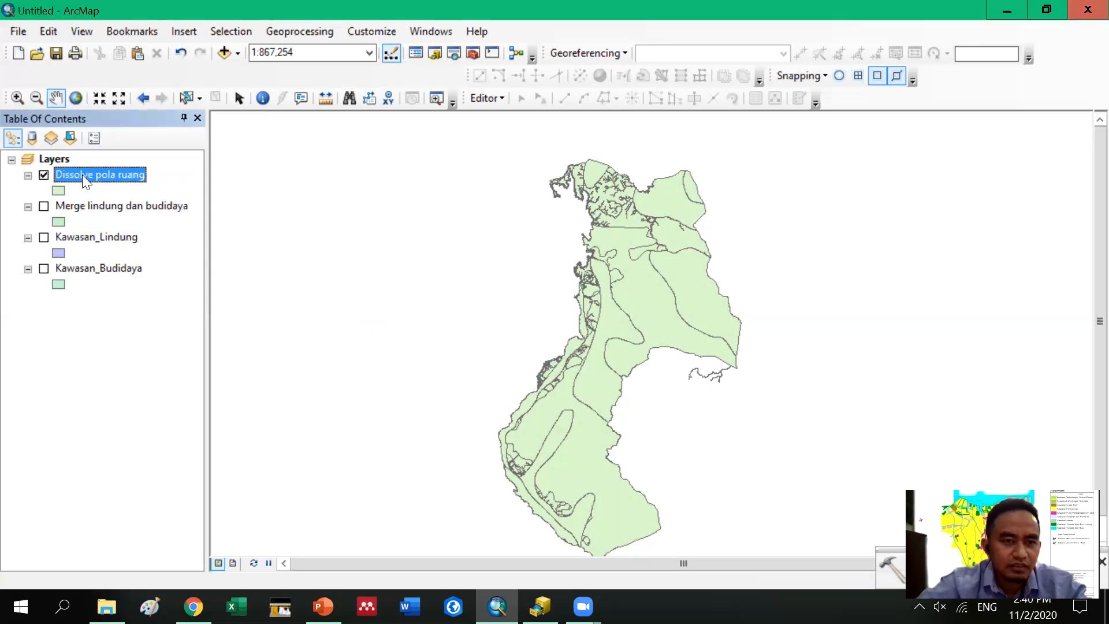
pyautogui.rightClick(82, 174)
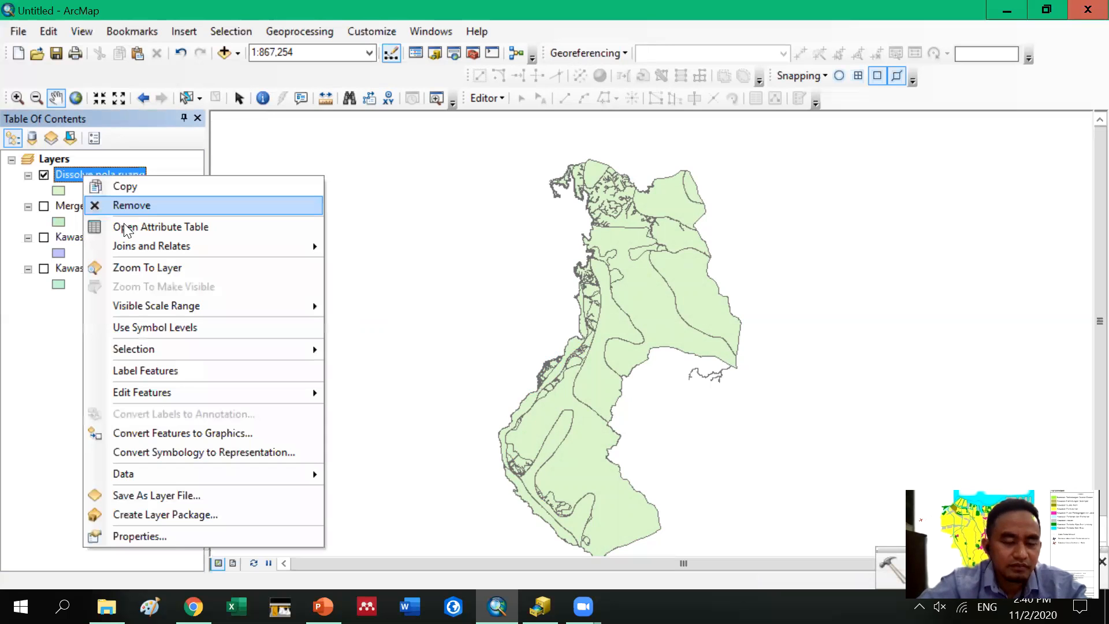
pyautogui.click(124, 226)
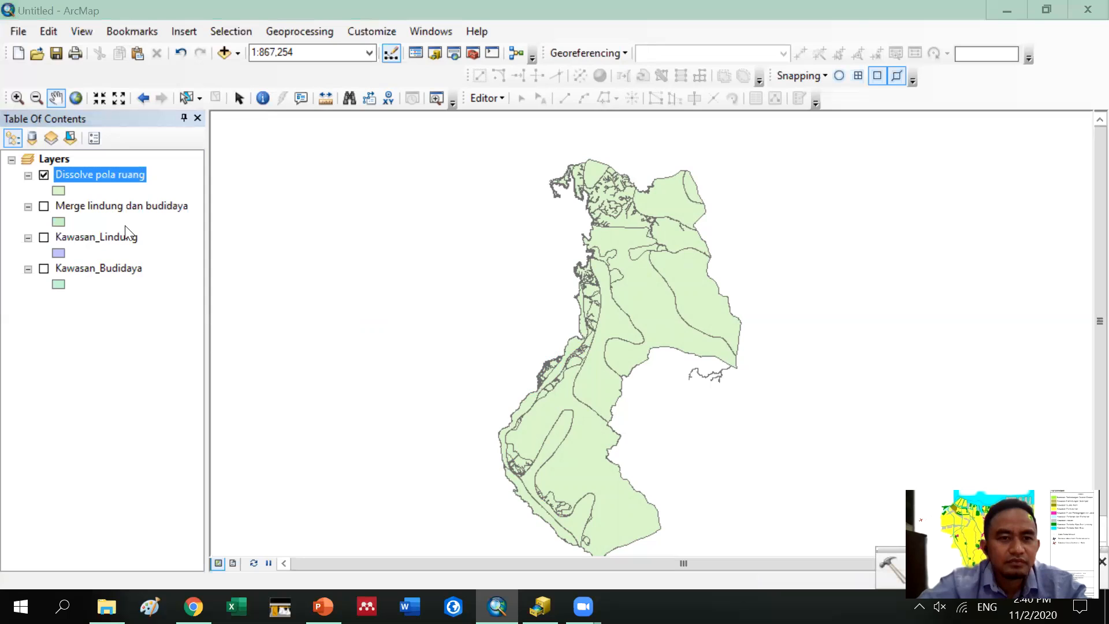
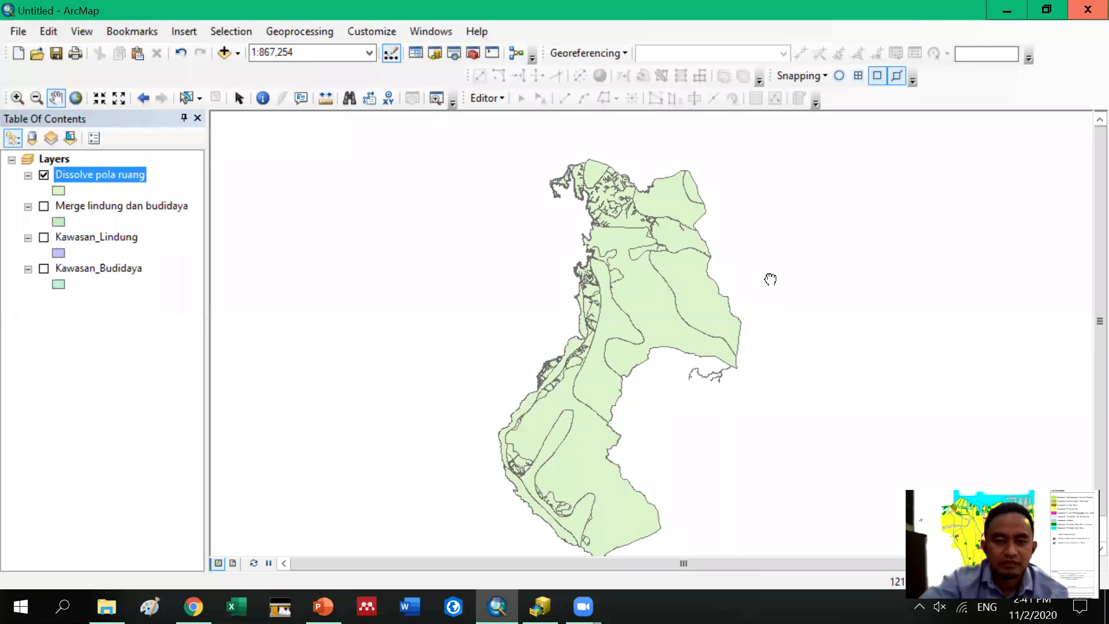
# Start exporting the Dissolve pola ruang layer's data with all features and browse to the E. POLA RUANG folder inside HASIL
pyautogui.moveTo(771, 279); pyautogui.dragTo(752, 245)
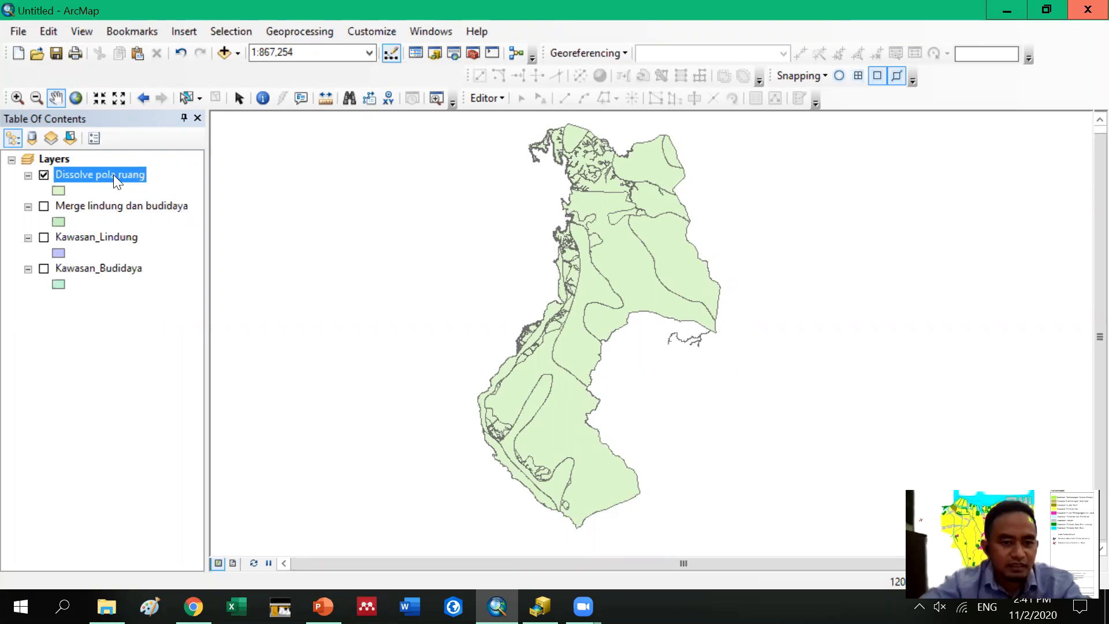
pyautogui.rightClick(114, 175)
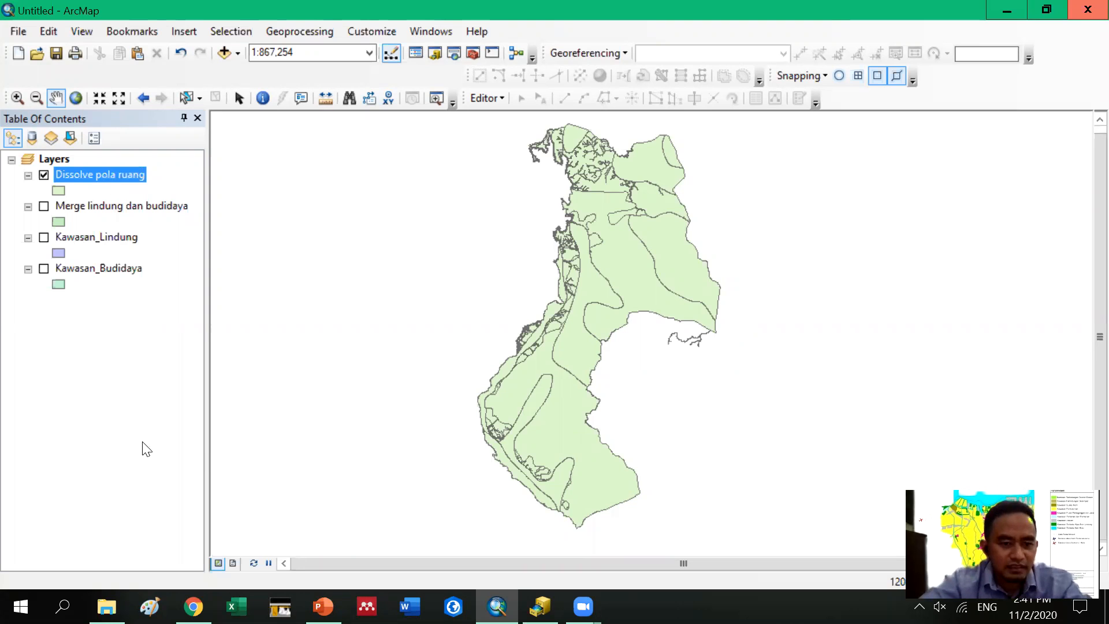
pyautogui.moveTo(173, 479)
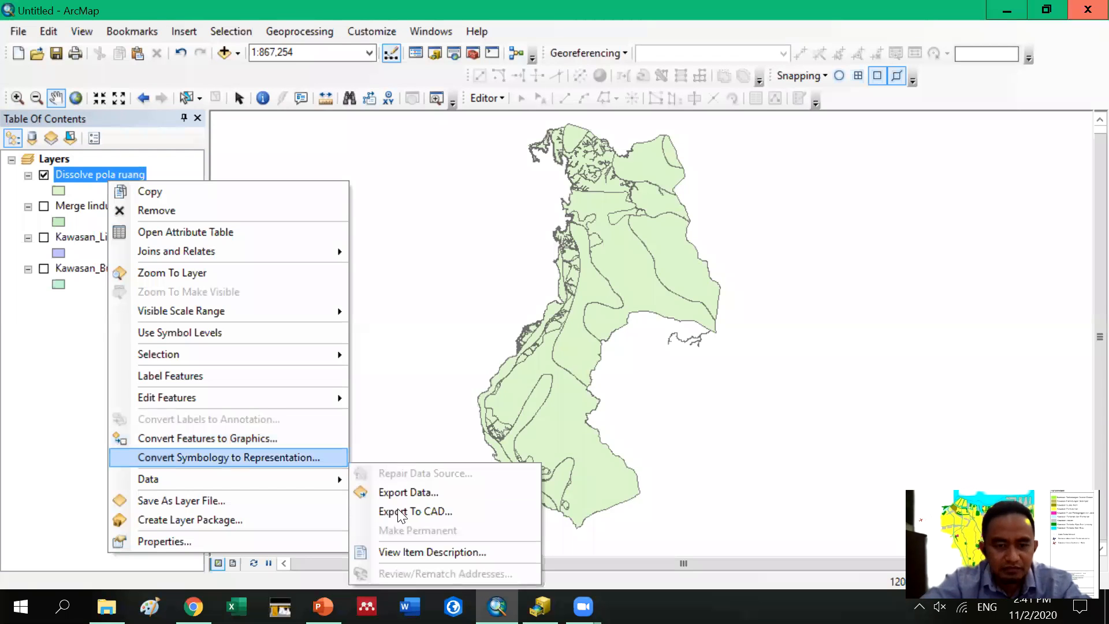
pyautogui.click(399, 511)
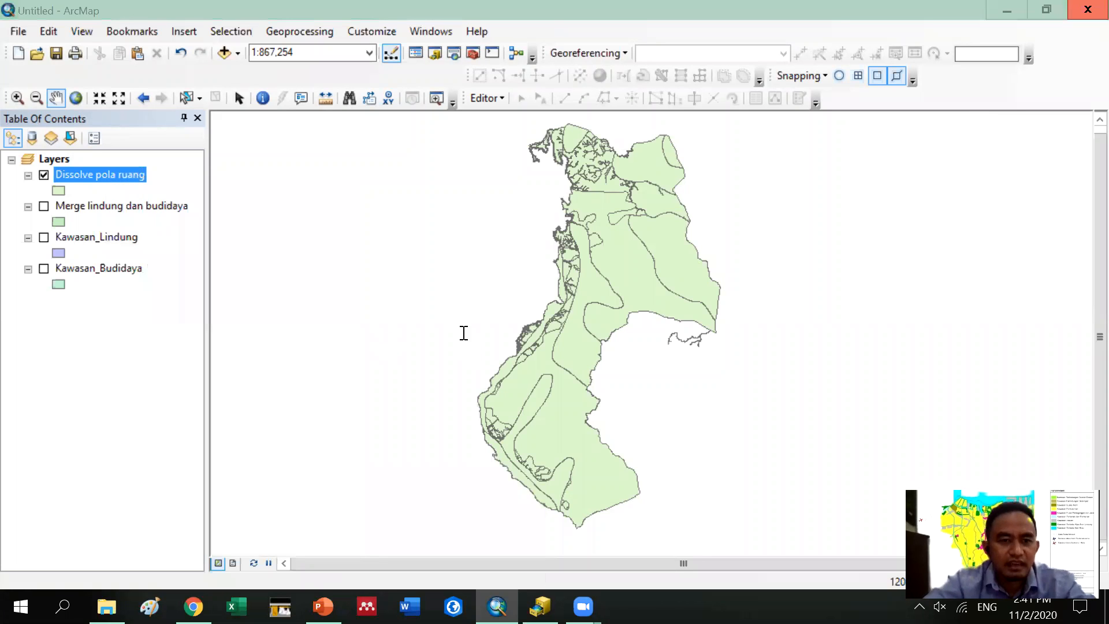
pyautogui.click(701, 334)
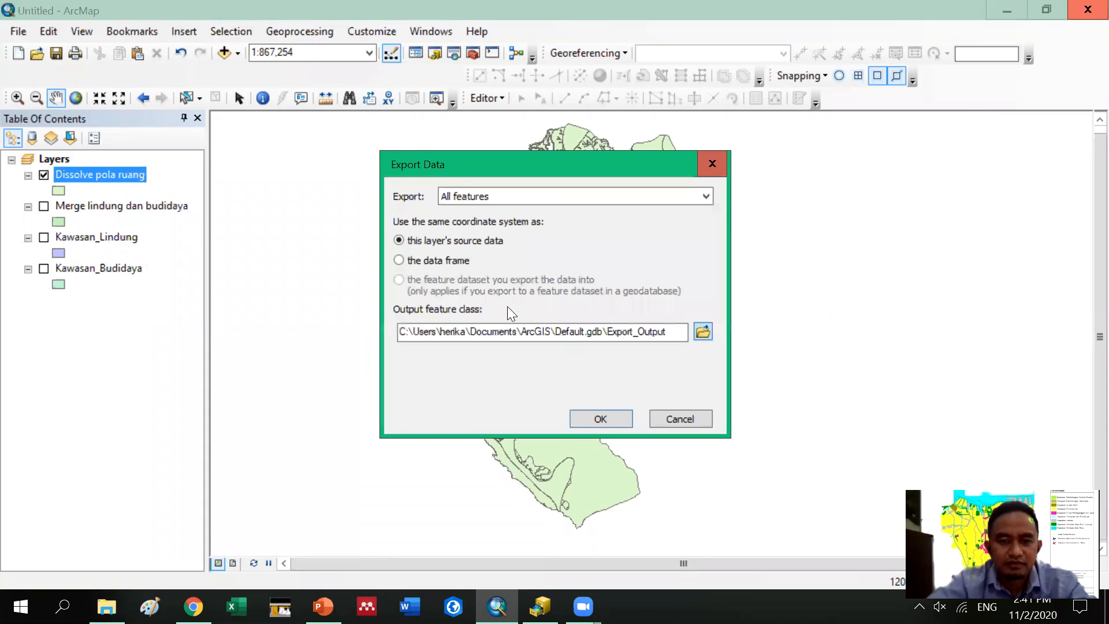
pyautogui.click(457, 189)
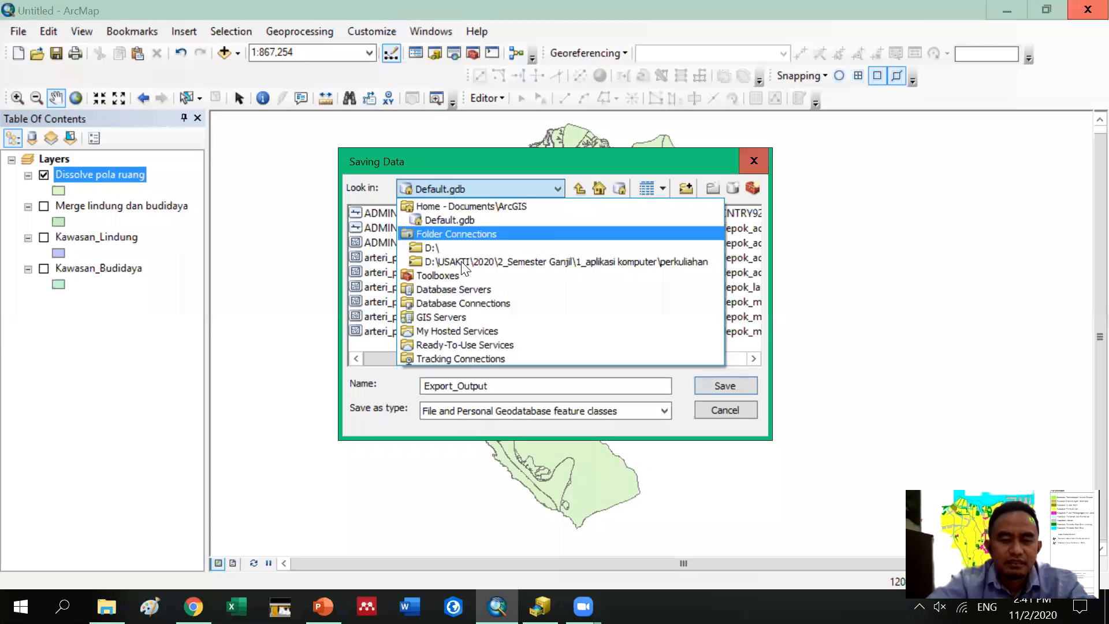
pyautogui.click(630, 261)
pyautogui.doubleClick(627, 217)
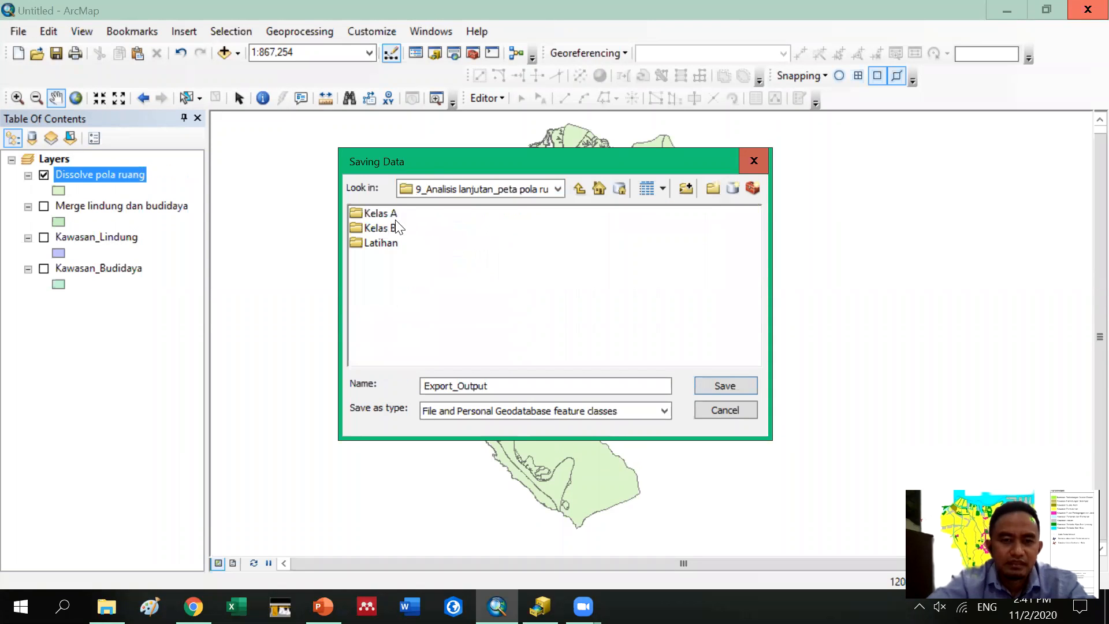
pyautogui.doubleClick(395, 214)
pyautogui.doubleClick(398, 214)
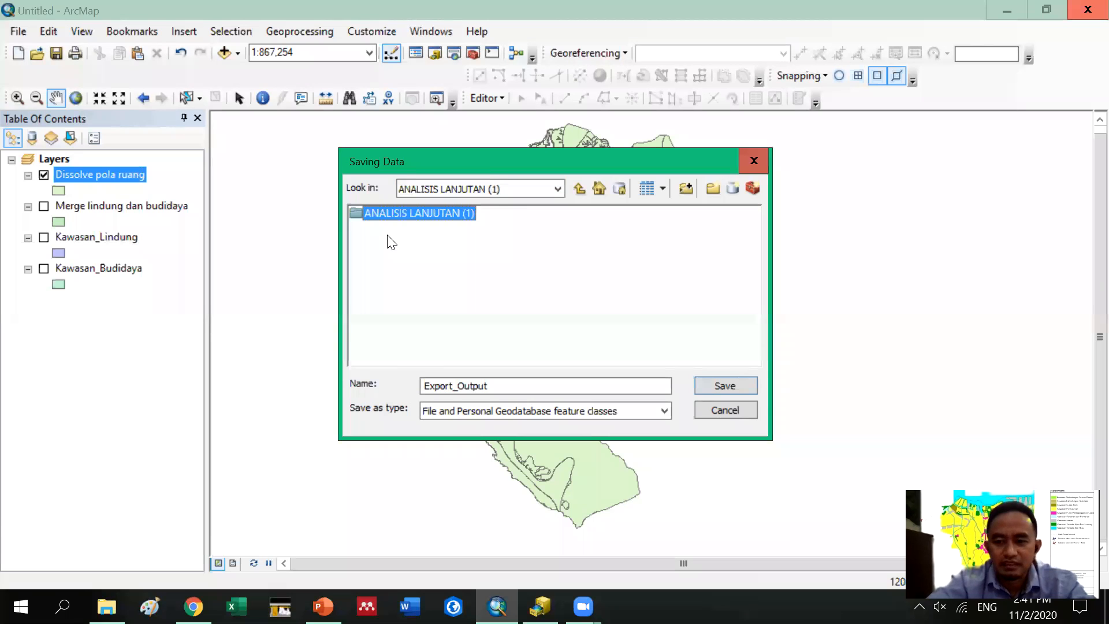
pyautogui.doubleClick(389, 233)
pyautogui.doubleClick(399, 272)
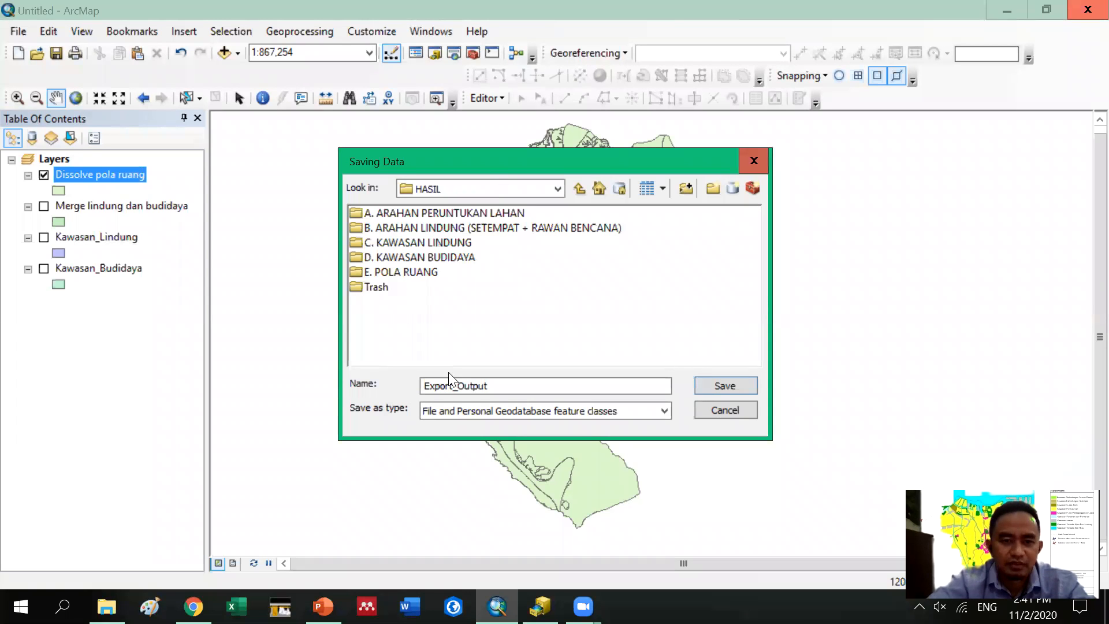
# Export the data as a shapefile named "Pola ruang" in the E. POLA RUANG folder and add it to the map
pyautogui.click(496, 387)
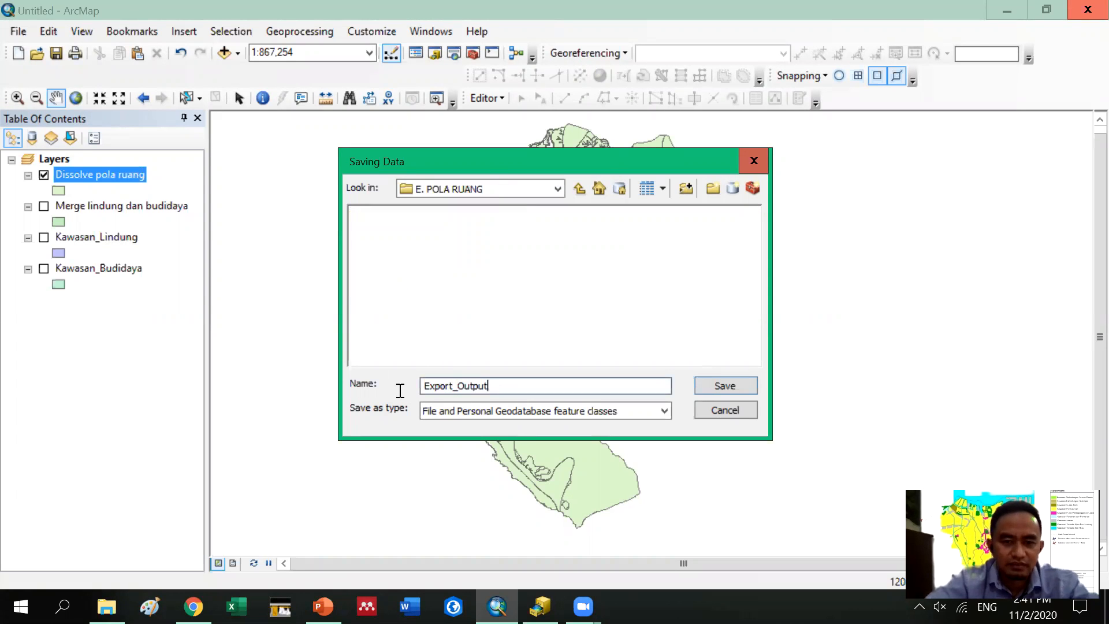
pyautogui.hotkey('ctrl', 'a')
pyautogui.write('P')
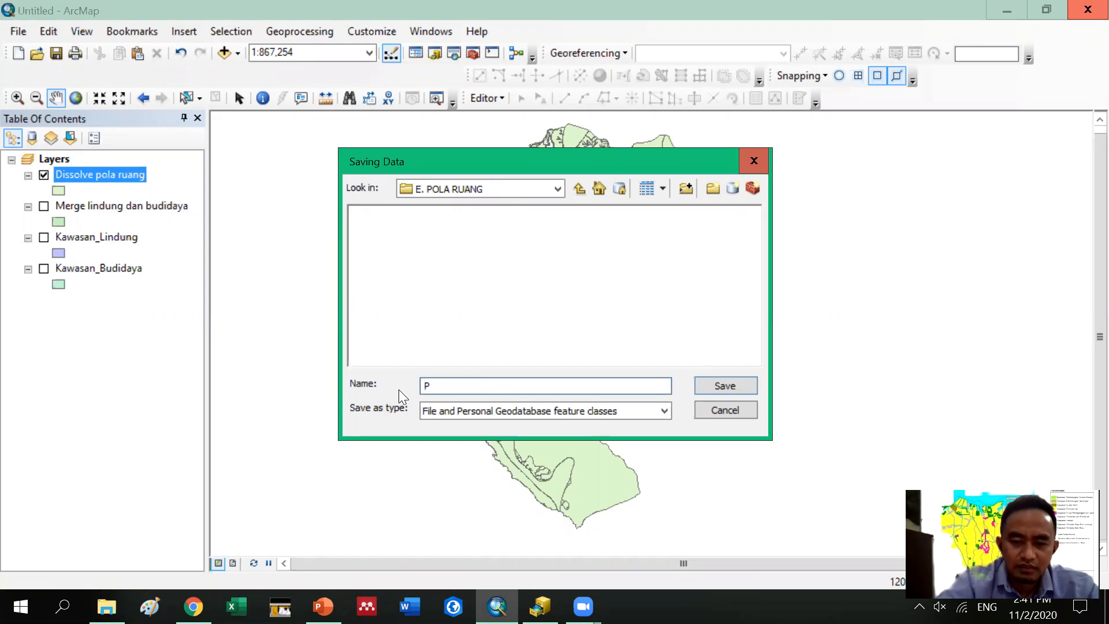
pyautogui.write('ola ruan')
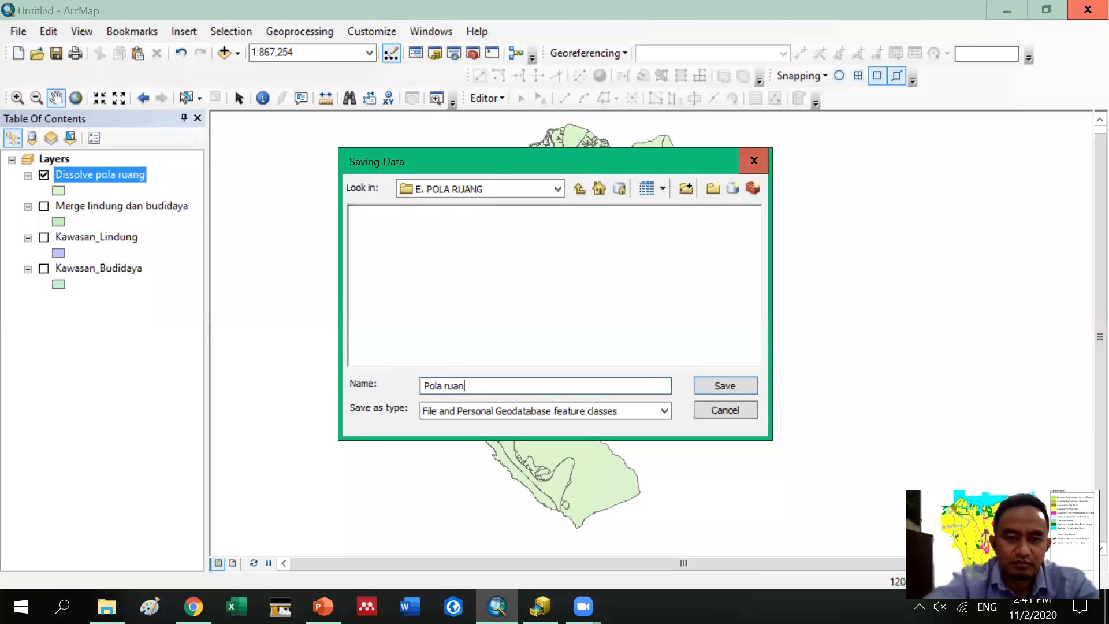
pyautogui.write('g')
pyautogui.press('Tab')
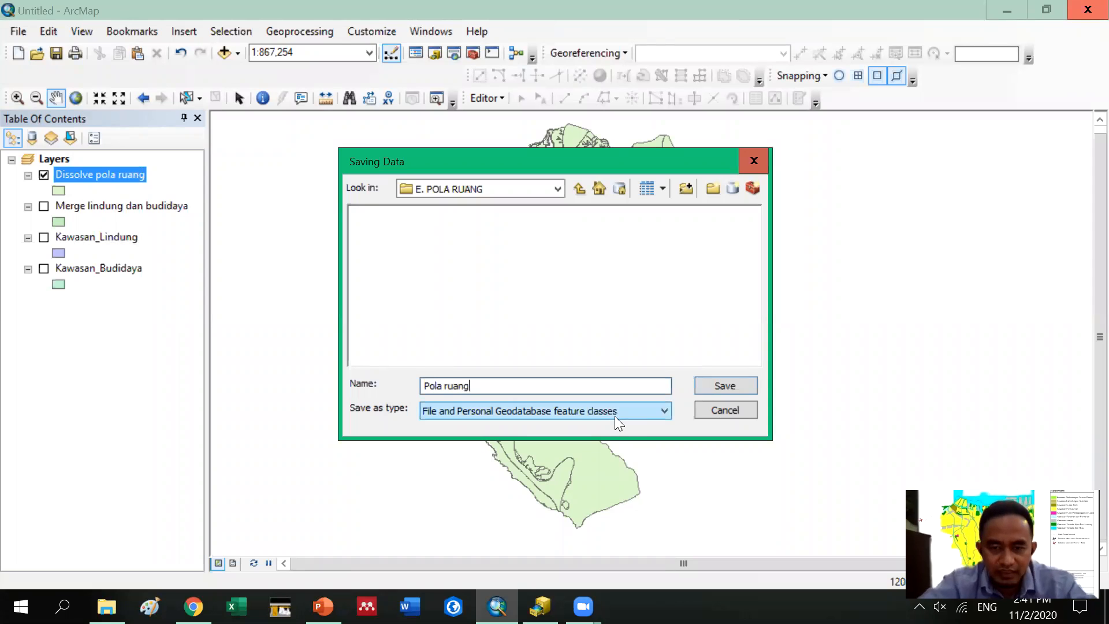
pyautogui.click(663, 411)
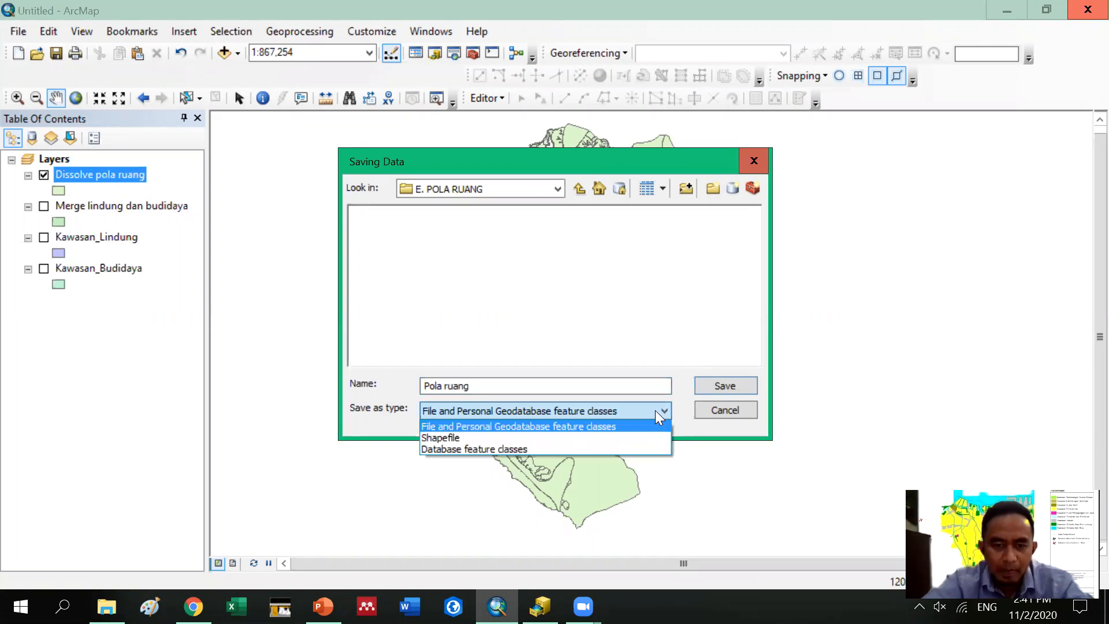
pyautogui.click(646, 436)
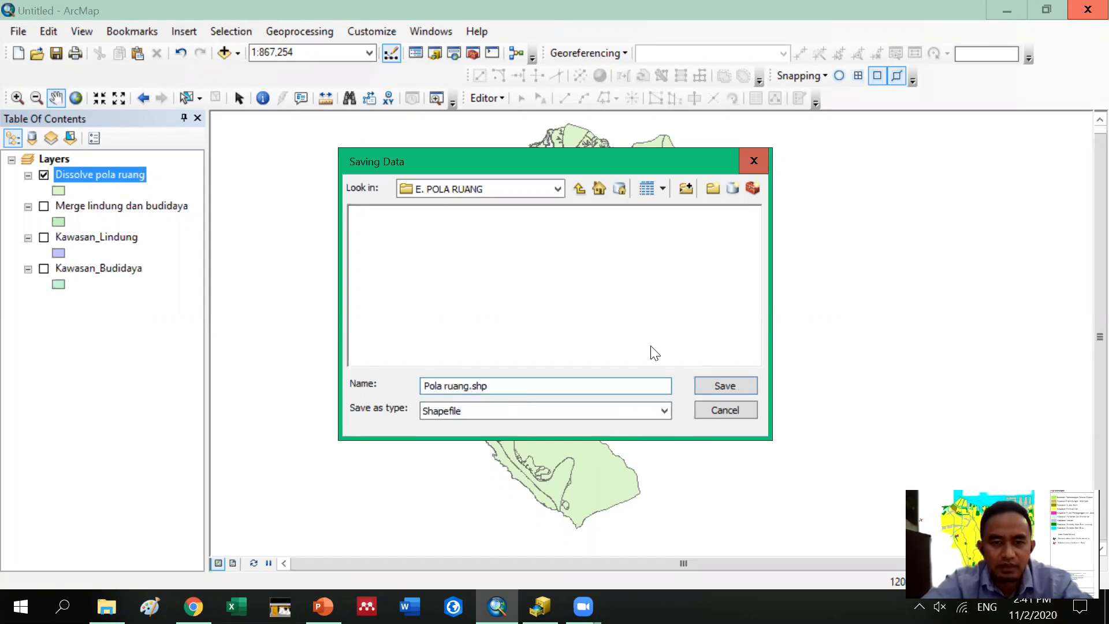
pyautogui.click(739, 386)
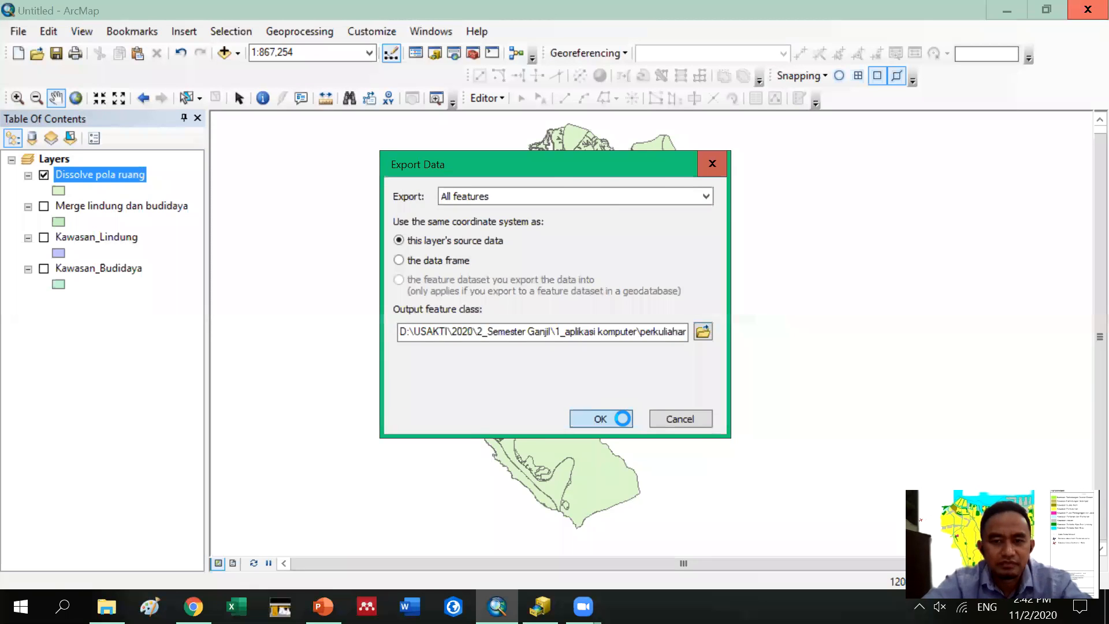
pyautogui.click(600, 418)
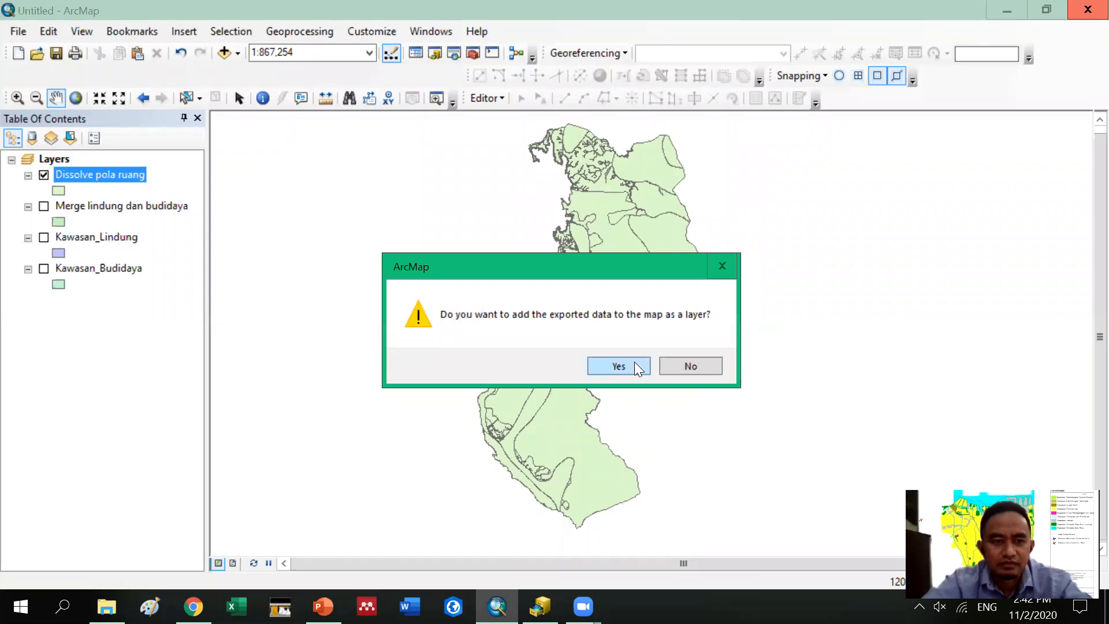
pyautogui.click(618, 365)
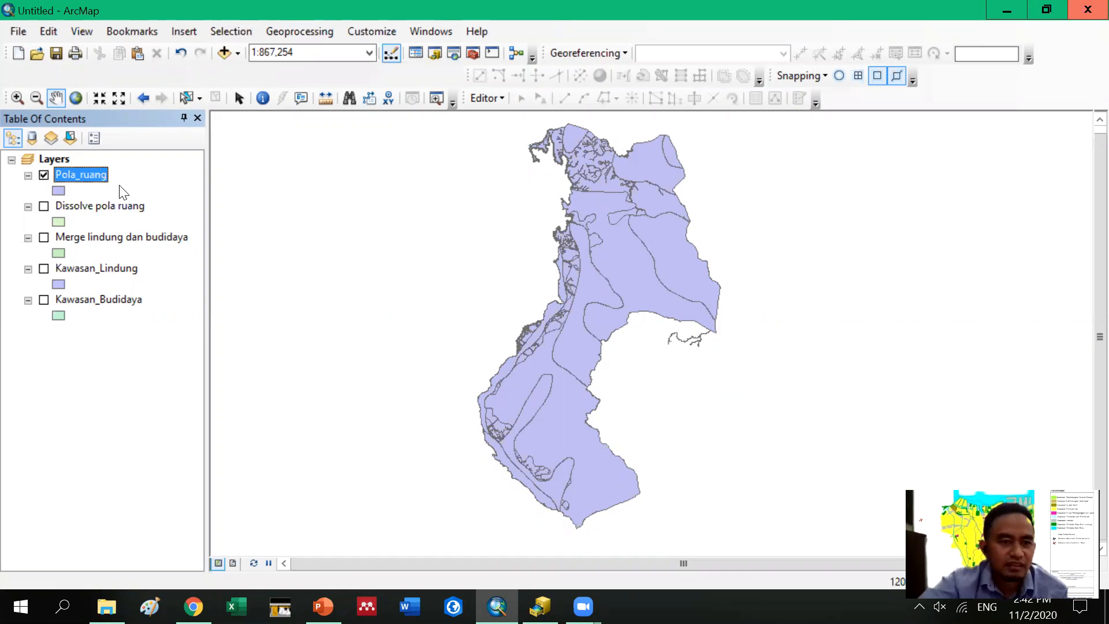
# Set the new Pola_ruang layer's symbology to unique values of the Pola_ruang field and add all its values
pyautogui.rightClick(82, 175)
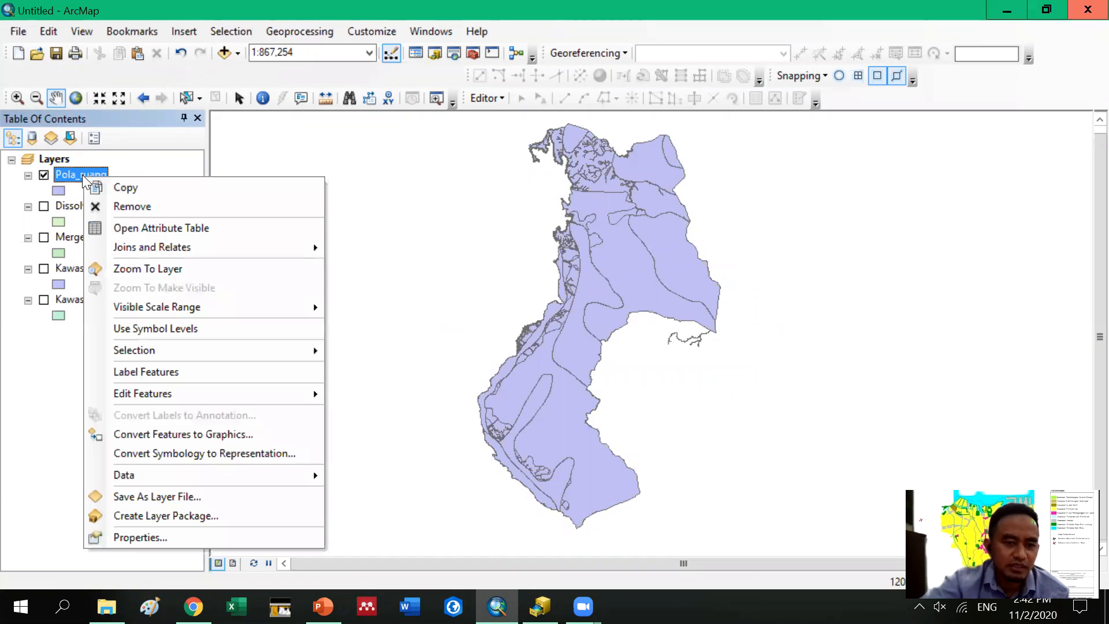
pyautogui.click(120, 537)
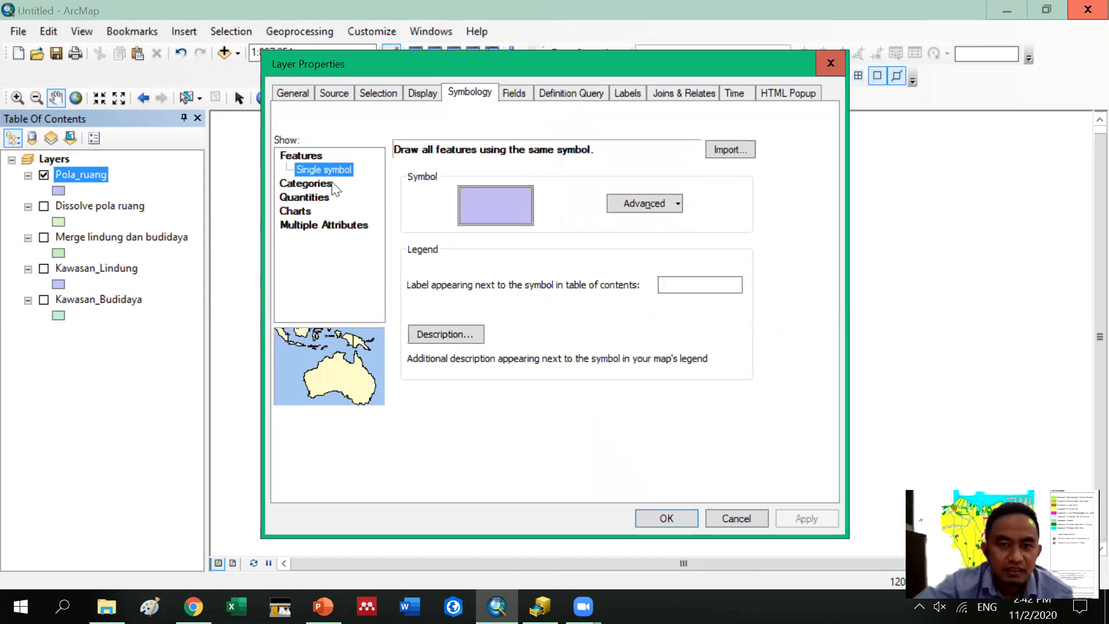
pyautogui.click(310, 184)
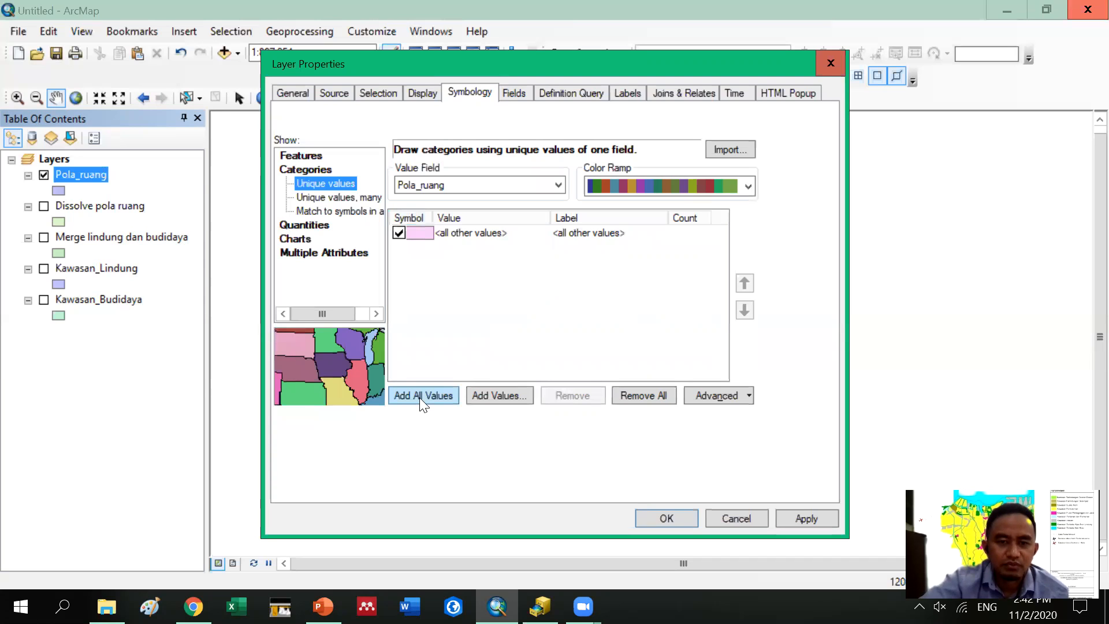
pyautogui.click(540, 184)
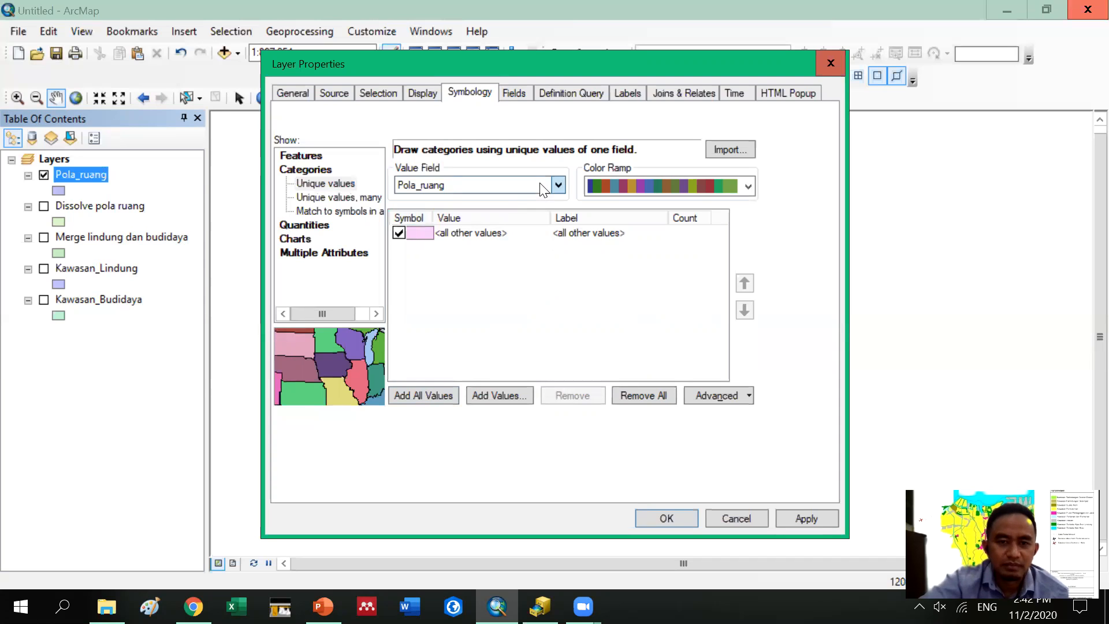
pyautogui.click(427, 397)
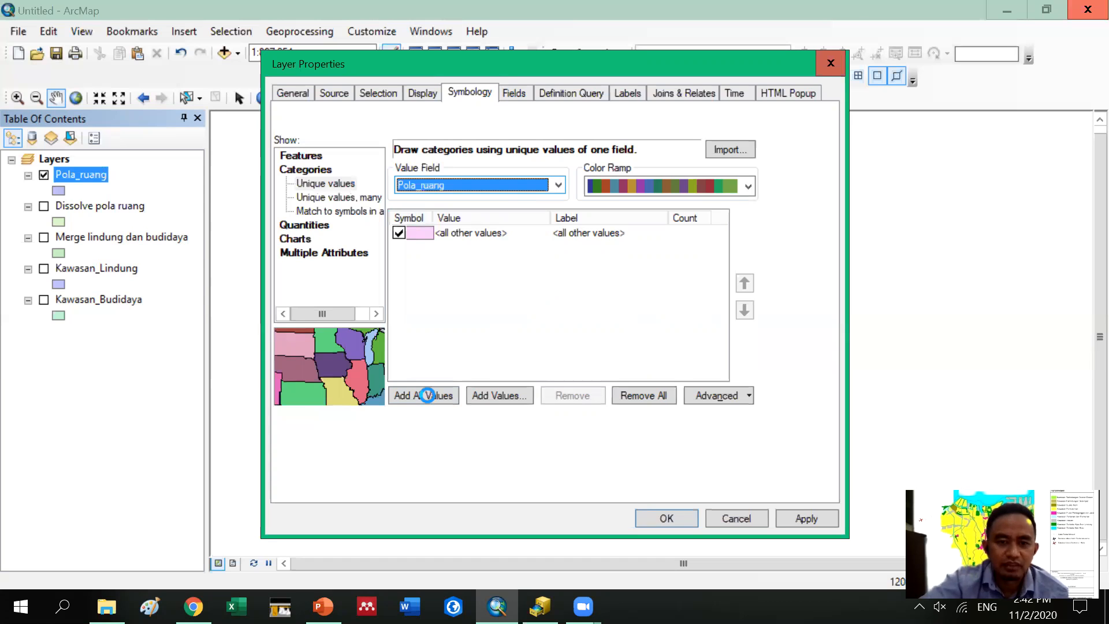
pyautogui.scroll(-2, 615, 260)
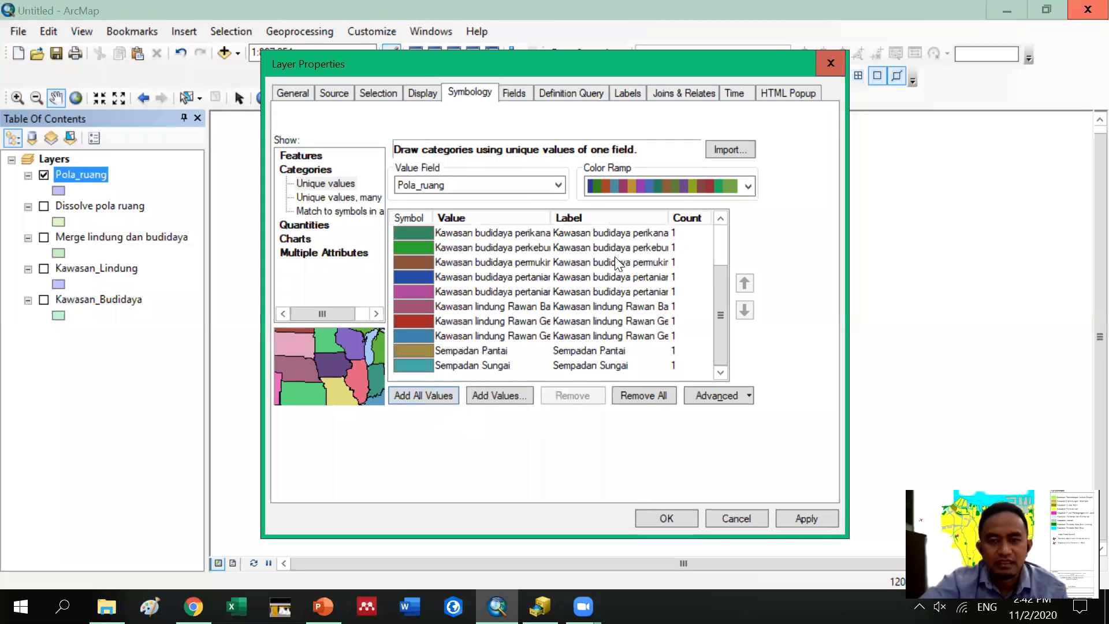
# Apply a dark multicolour ramp to the Pola_ruang categories
pyautogui.click(749, 186)
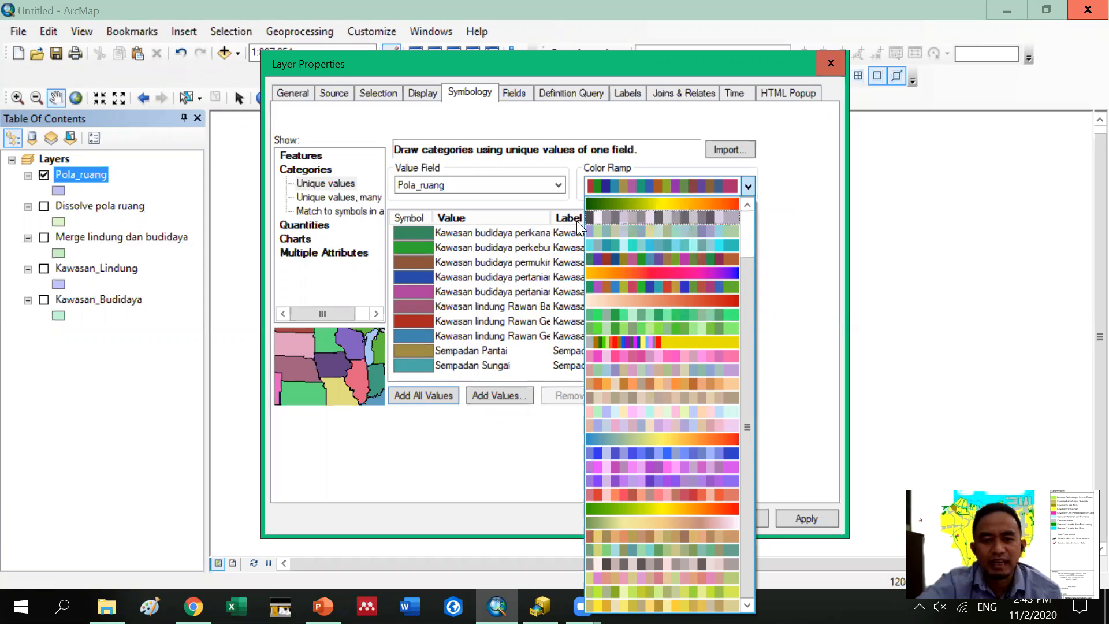
pyautogui.click(711, 258)
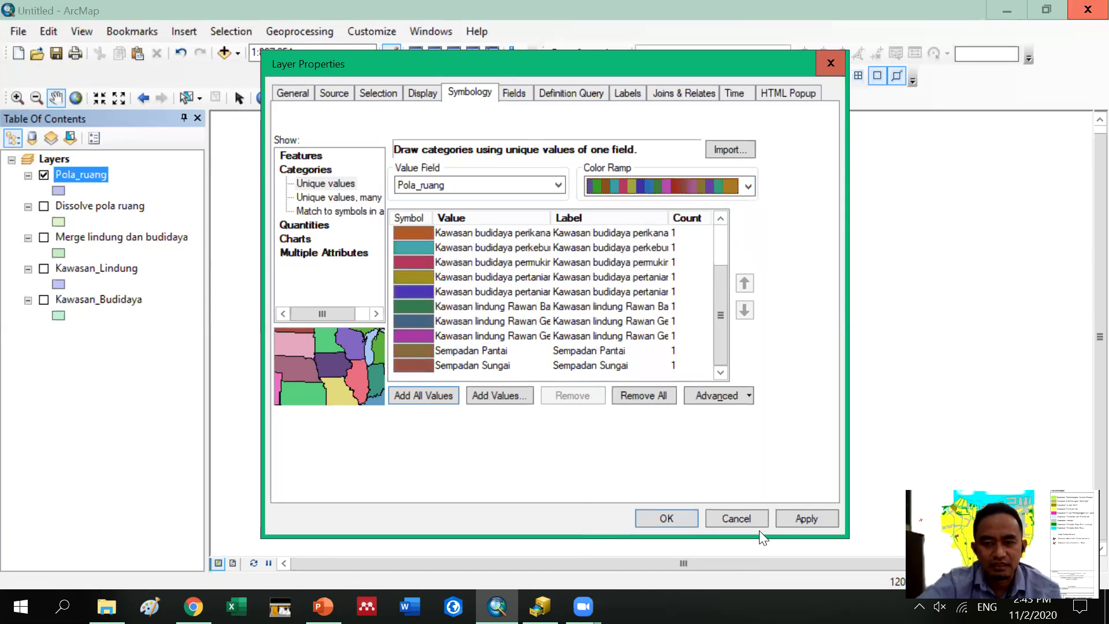
pyautogui.click(791, 518)
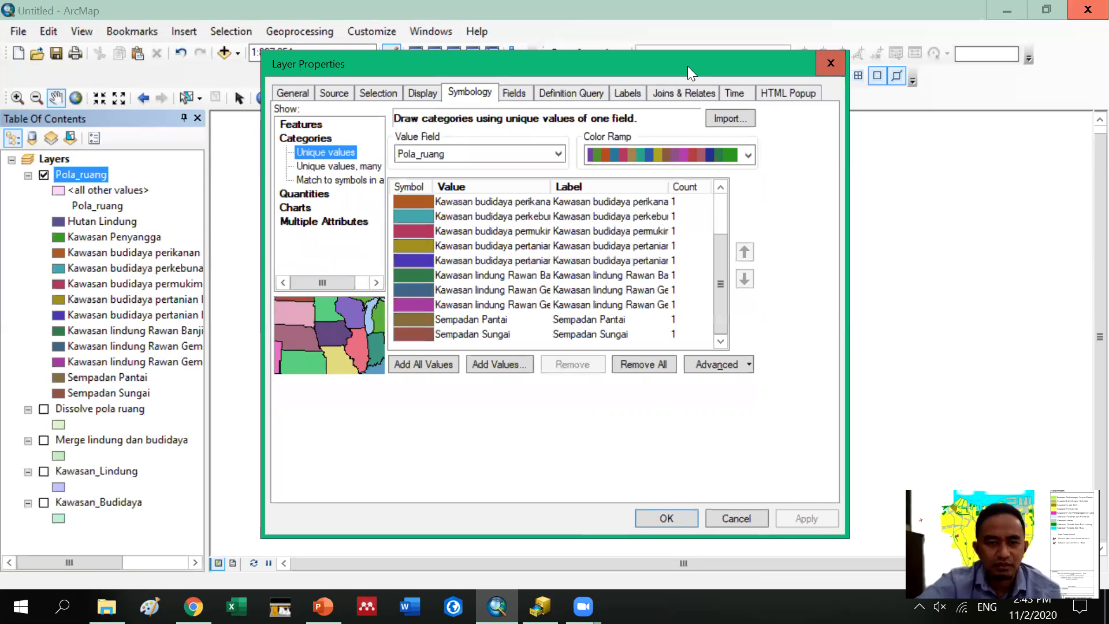
# Try a teal and cyan colour ramp on the Pola_ruang categories, keeping the map in view beside the layer properties
pyautogui.moveTo(739, 64); pyautogui.dragTo(401, 80)
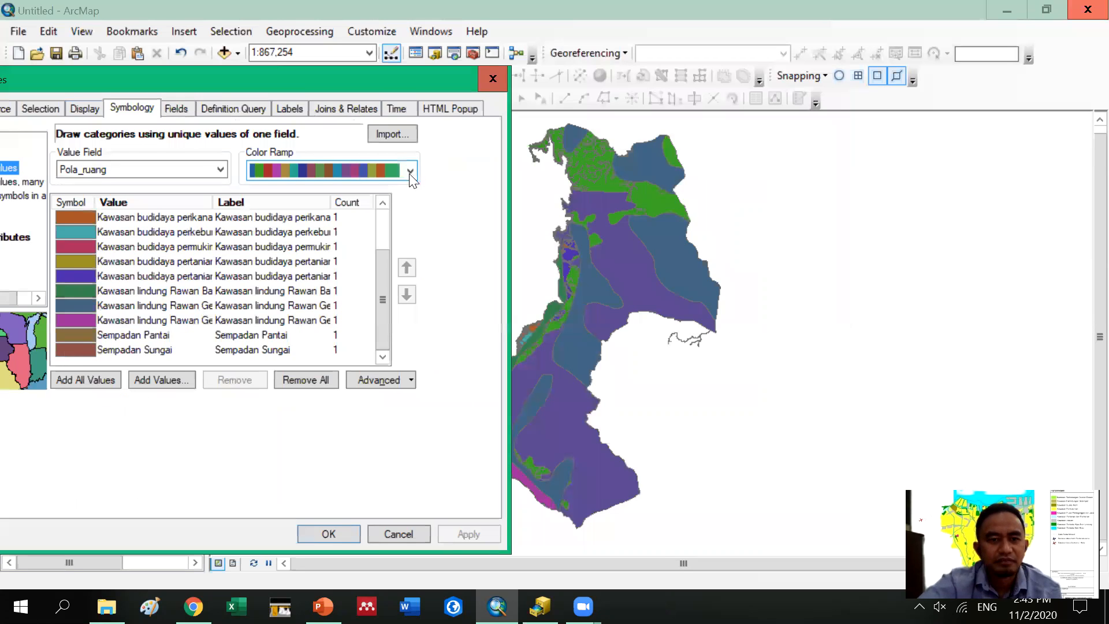
pyautogui.click(408, 172)
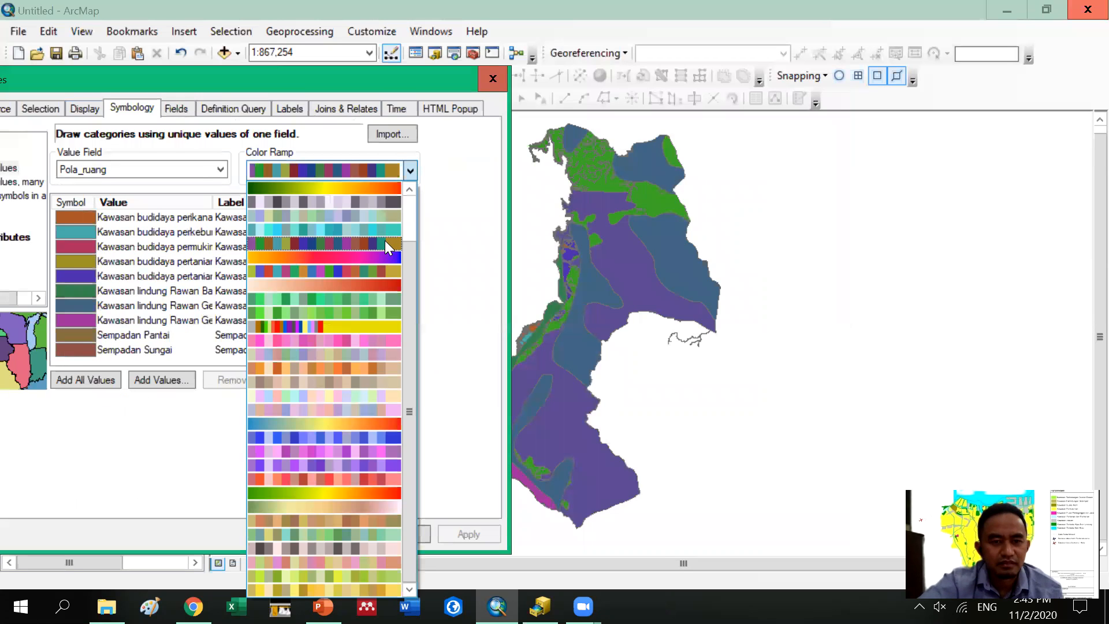
pyautogui.click(383, 229)
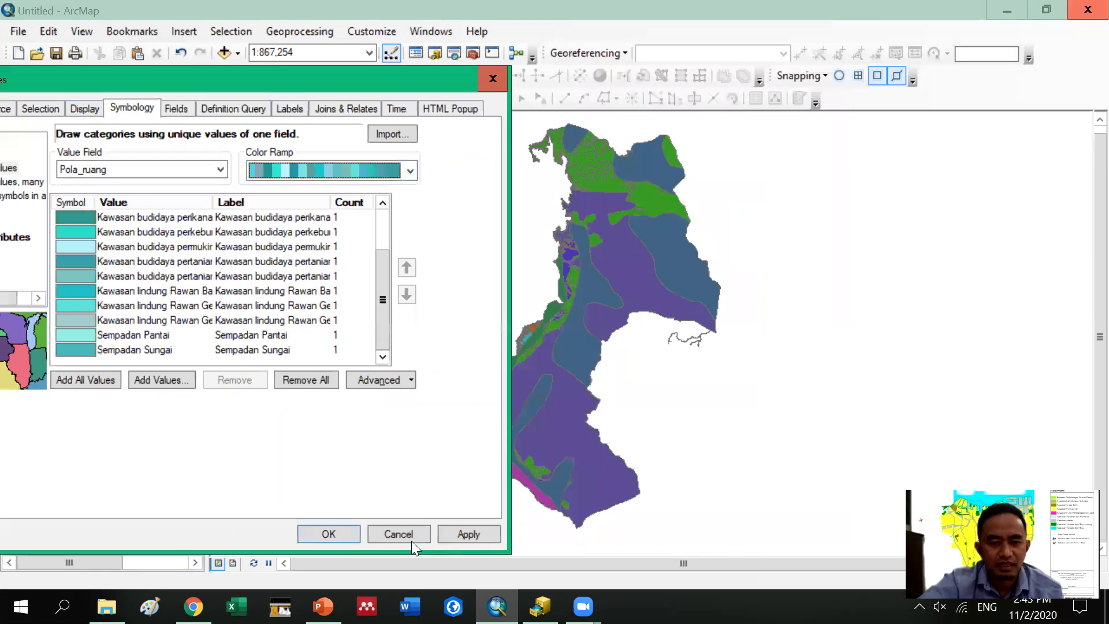
pyautogui.click(448, 533)
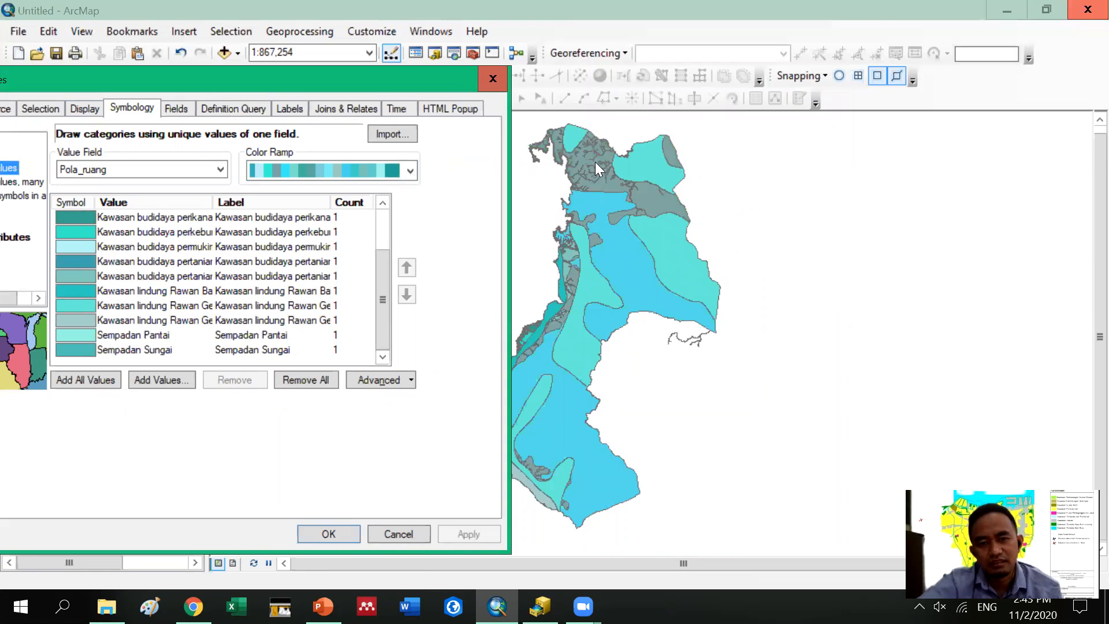
# Apply a magenta and pink colour ramp to the Pola_ruang categories
pyautogui.click(411, 170)
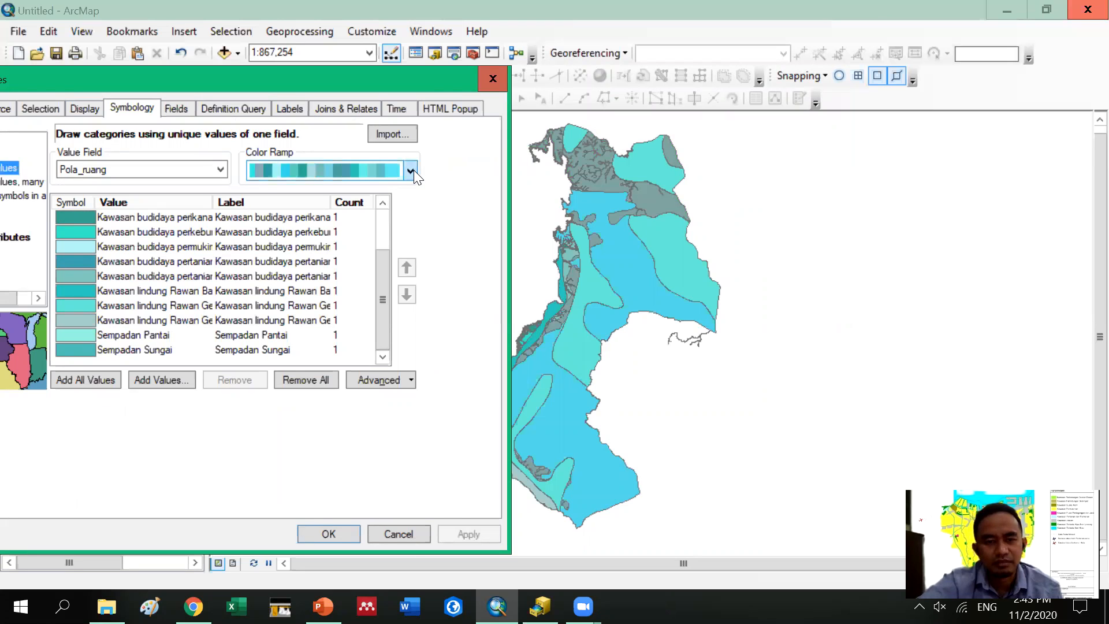
pyautogui.click(414, 171)
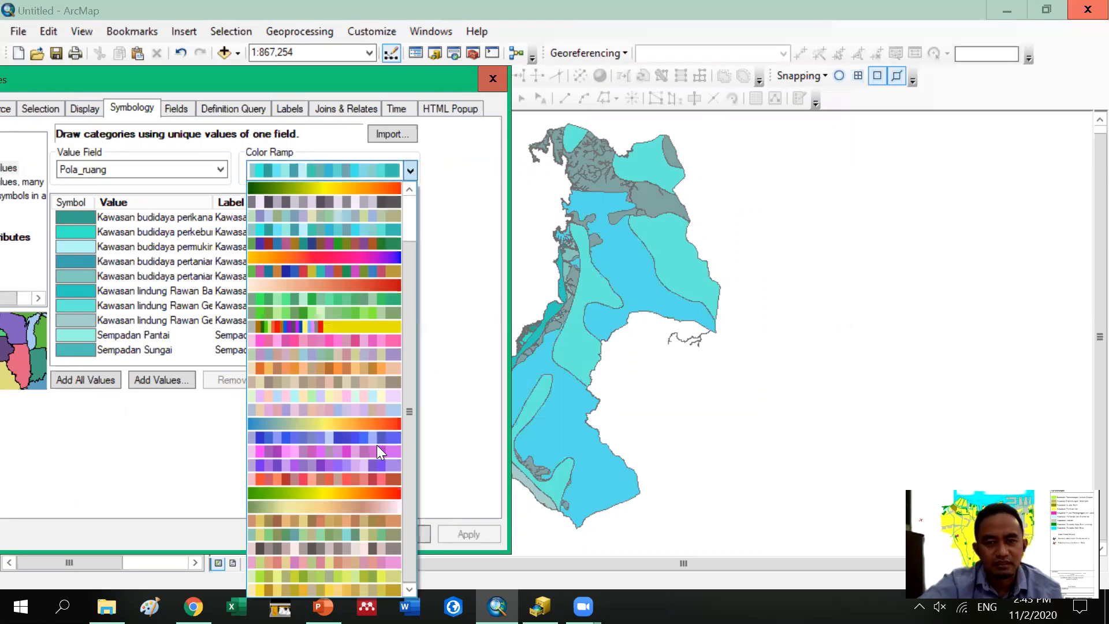
pyautogui.click(377, 446)
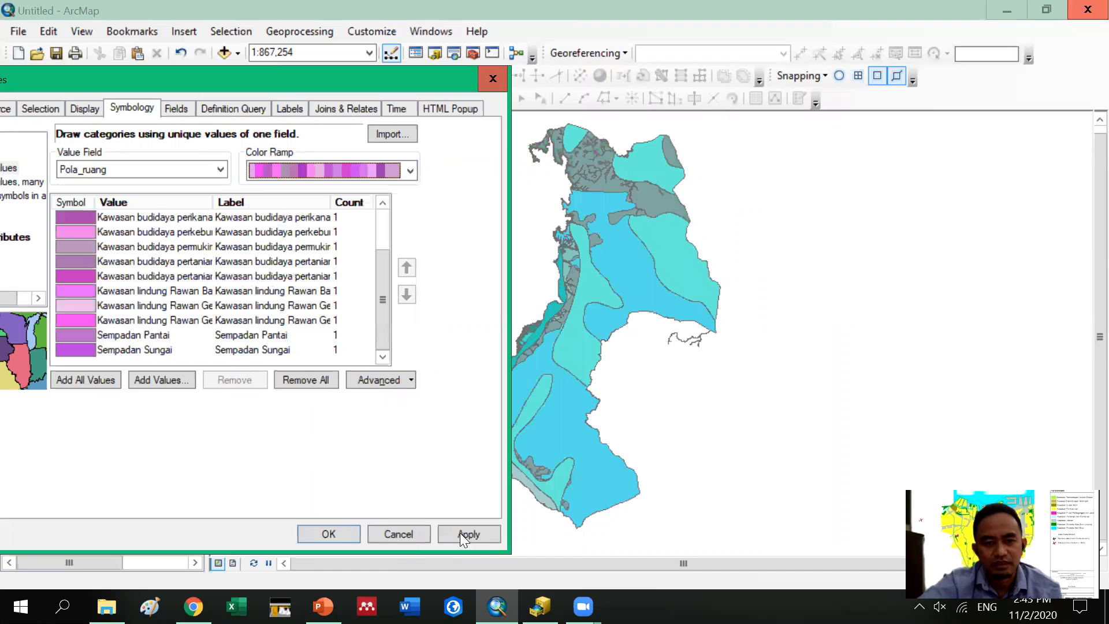
pyautogui.click(460, 532)
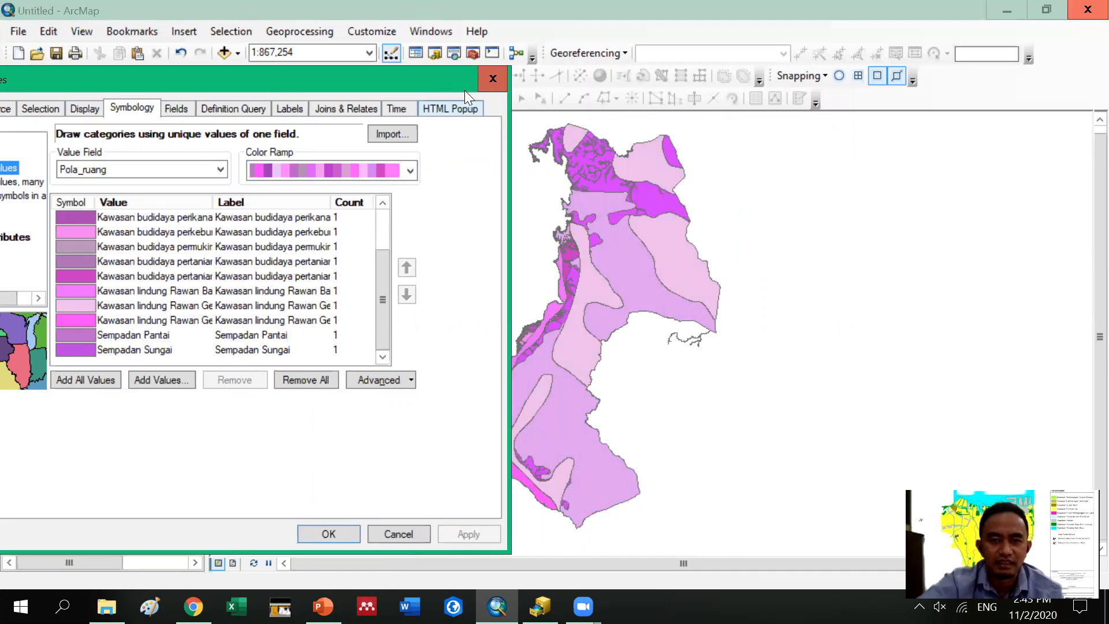
# Apply a green colour ramp to the Pola_ruang categories and close the layer properties
pyautogui.click(413, 167)
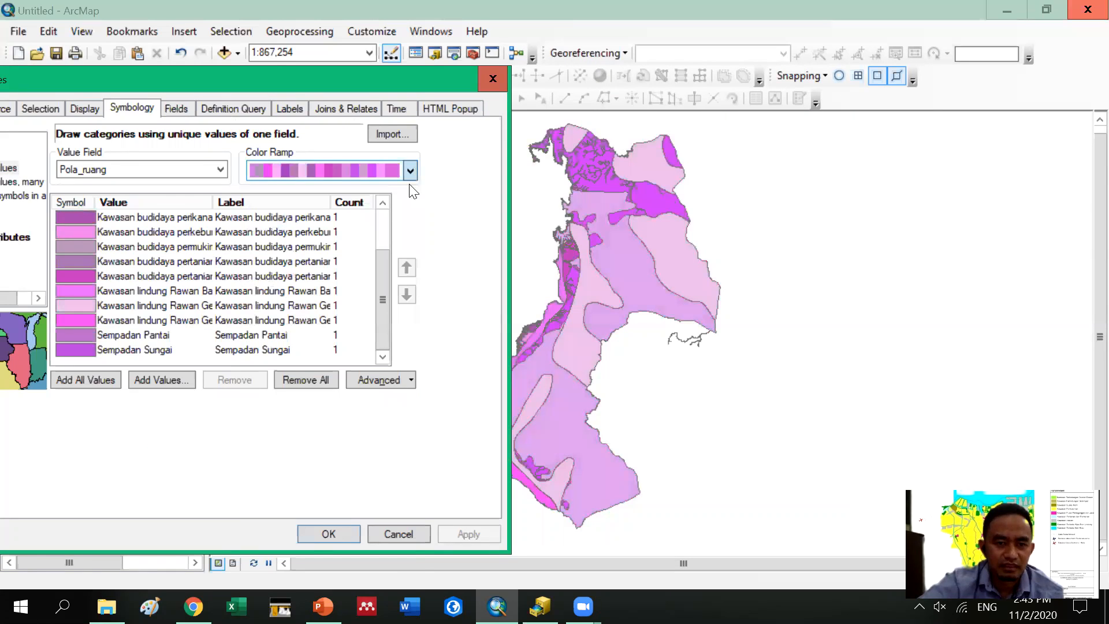
pyautogui.click(411, 170)
pyautogui.click(386, 297)
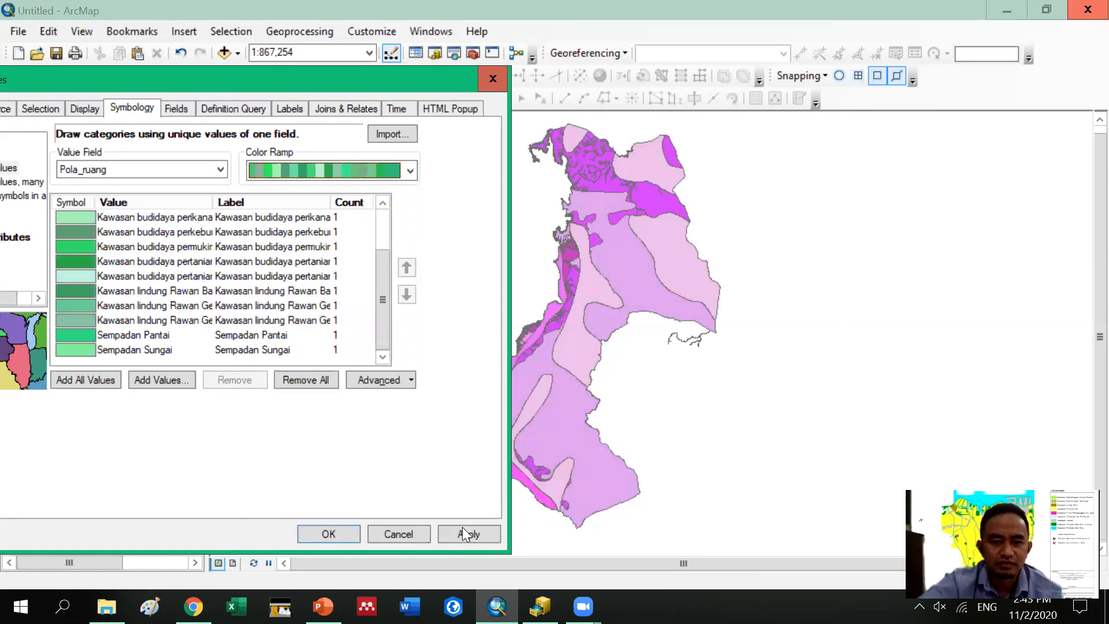
pyautogui.click(462, 530)
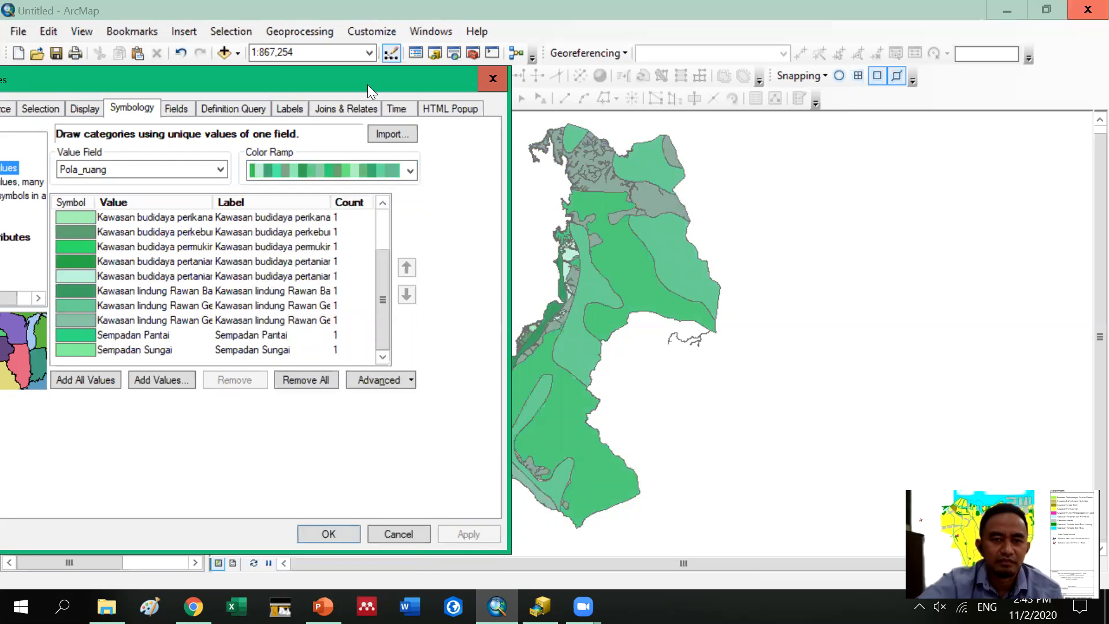
pyautogui.moveTo(411, 80); pyautogui.dragTo(595, 79)
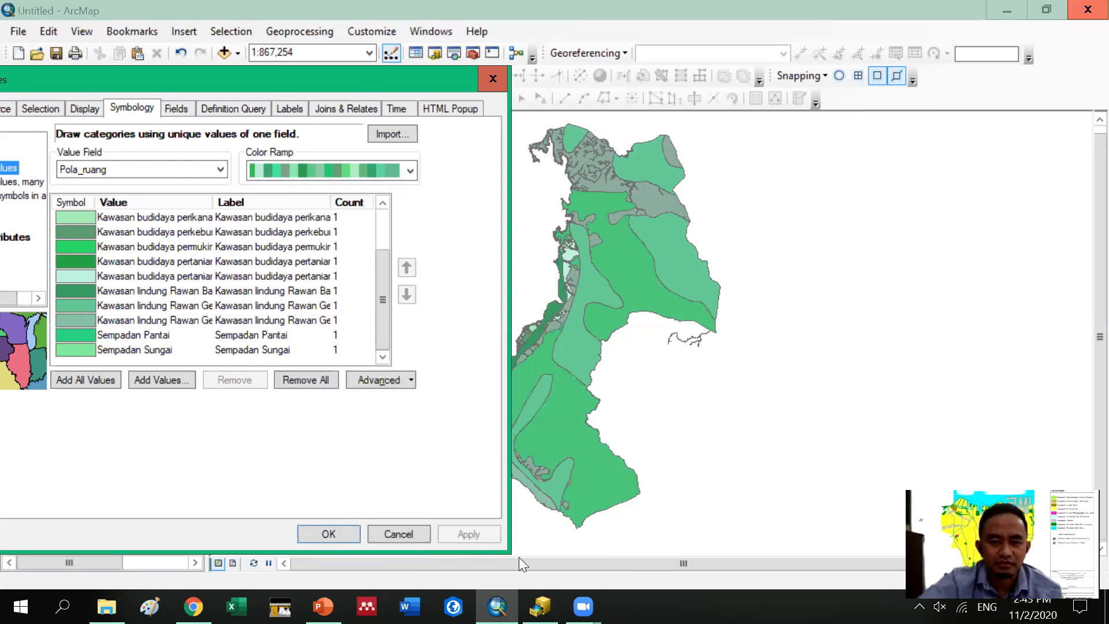
pyautogui.click(530, 529)
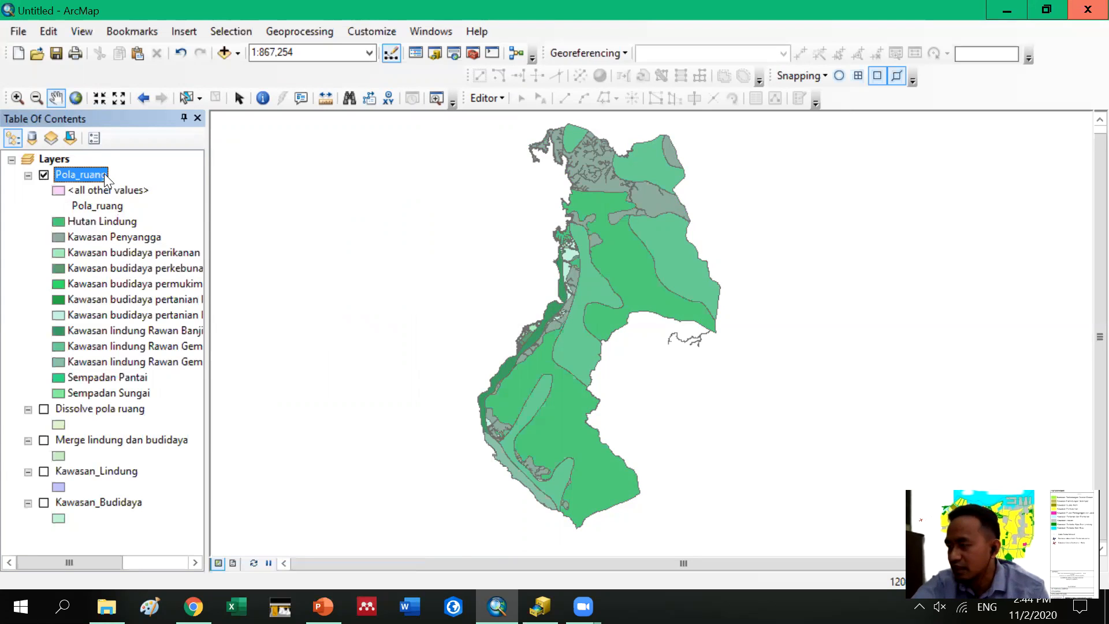
# Add a Double field named Luas to the Pola_ruang layer's attribute table
pyautogui.doubleClick(91, 176)
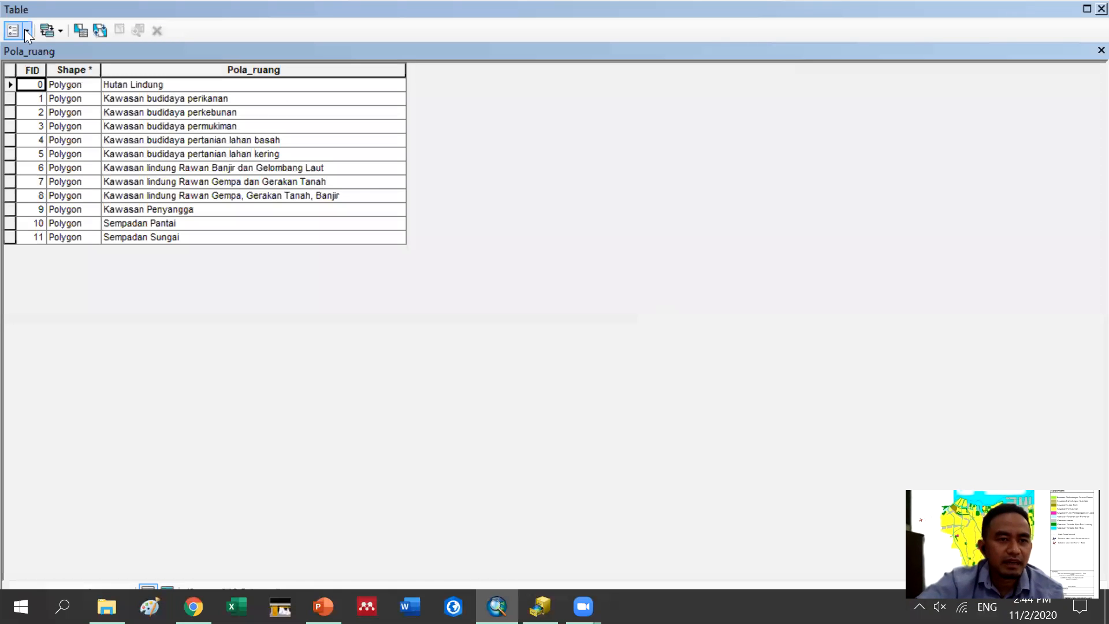
pyautogui.click(26, 30)
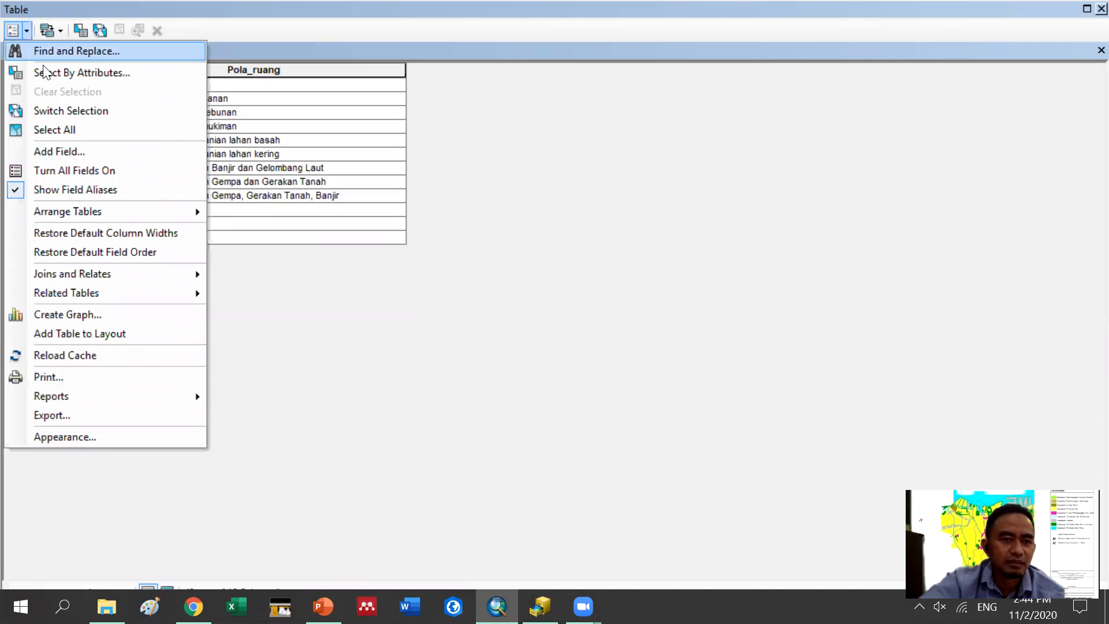
pyautogui.click(44, 152)
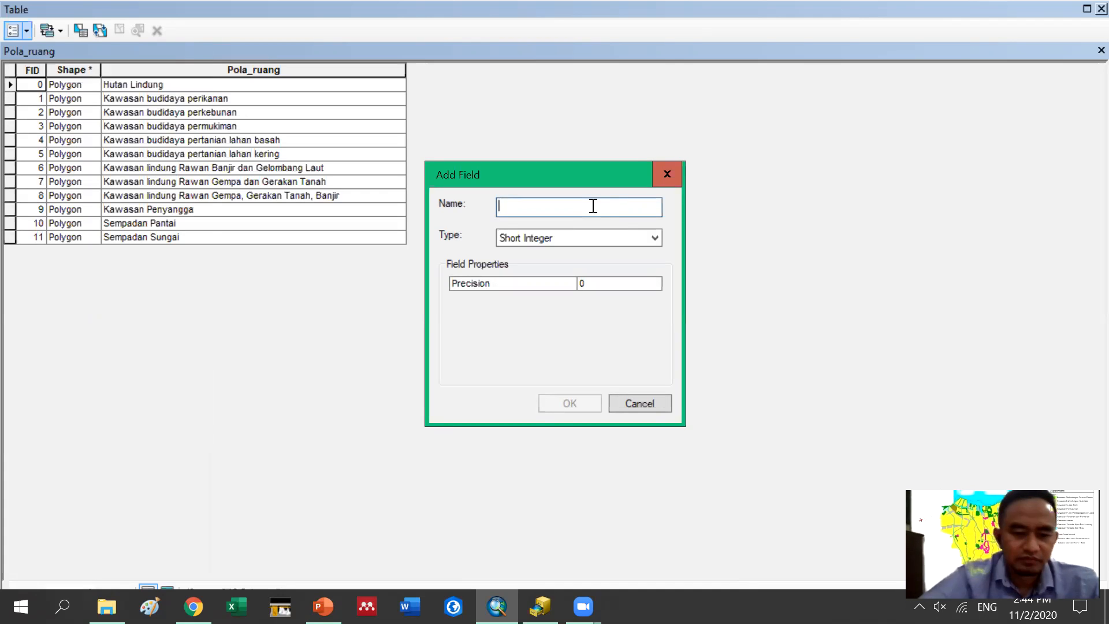
pyautogui.write('Luas')
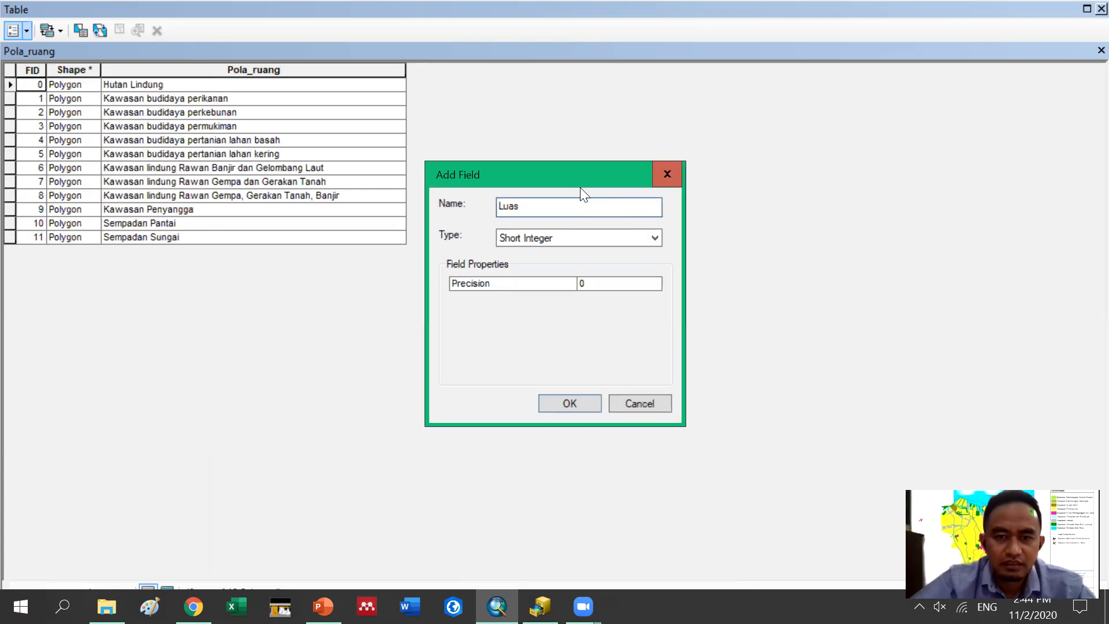
pyautogui.click(646, 239)
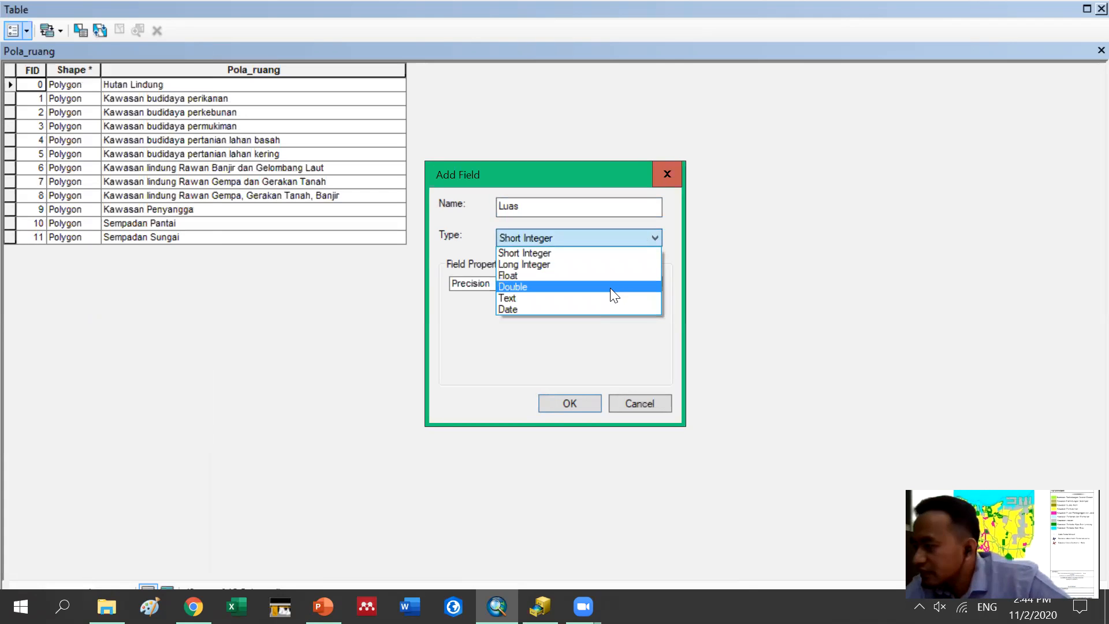
pyautogui.click(610, 286)
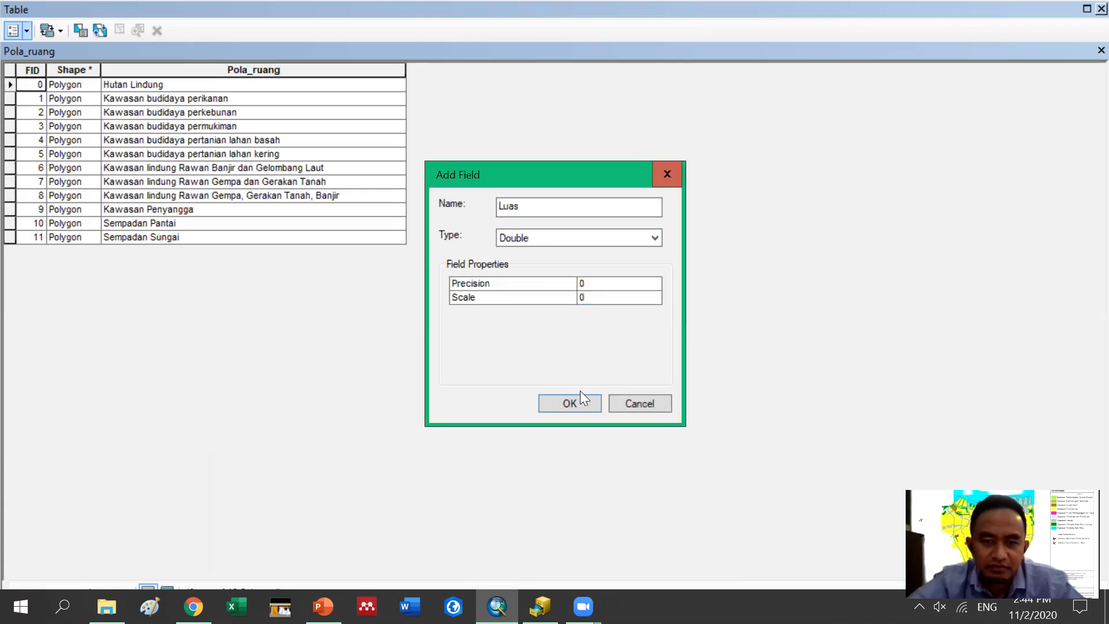
pyautogui.press('Return')
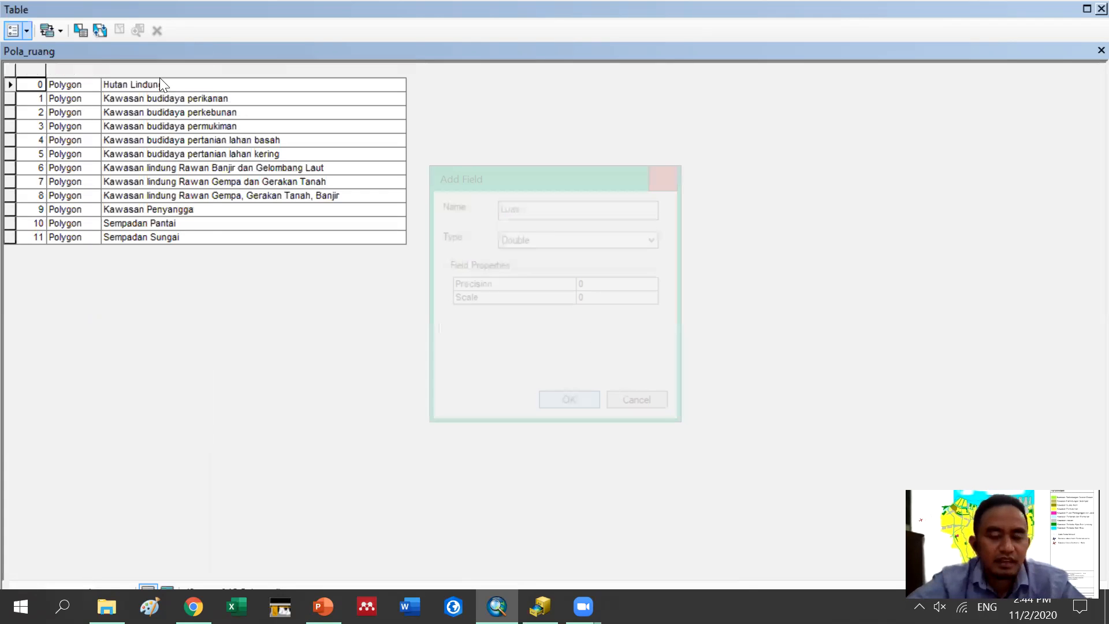
# Try to calculate the Luas field as polygon area in the data source's WGS 1984 coordinate system, leaving the attribute table at the end
pyautogui.click(454, 72)
pyautogui.rightClick(453, 68)
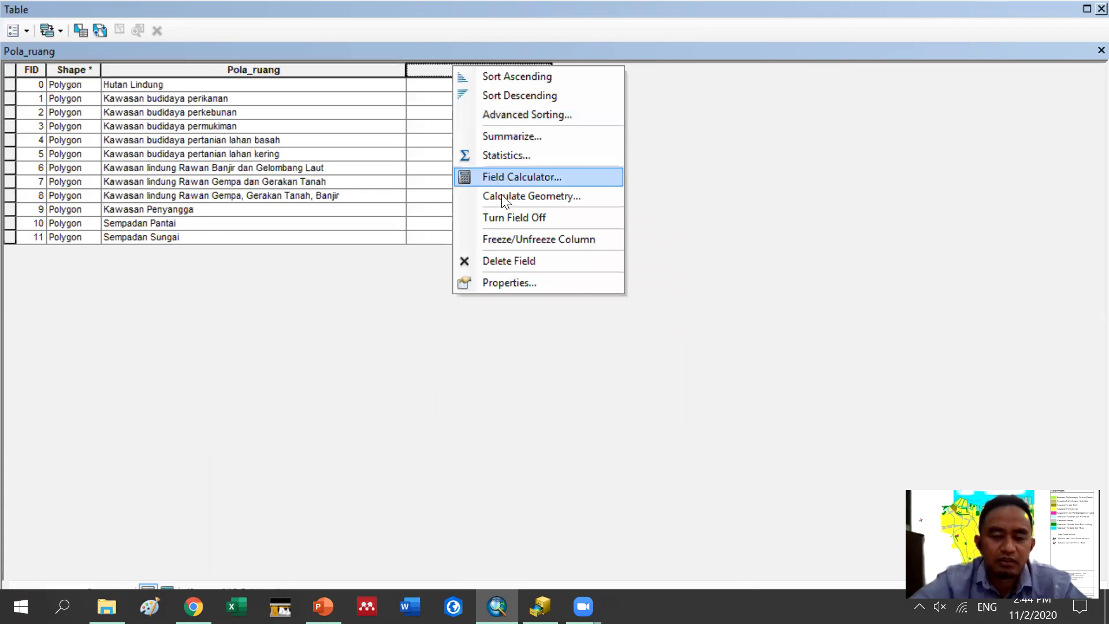
pyautogui.click(503, 196)
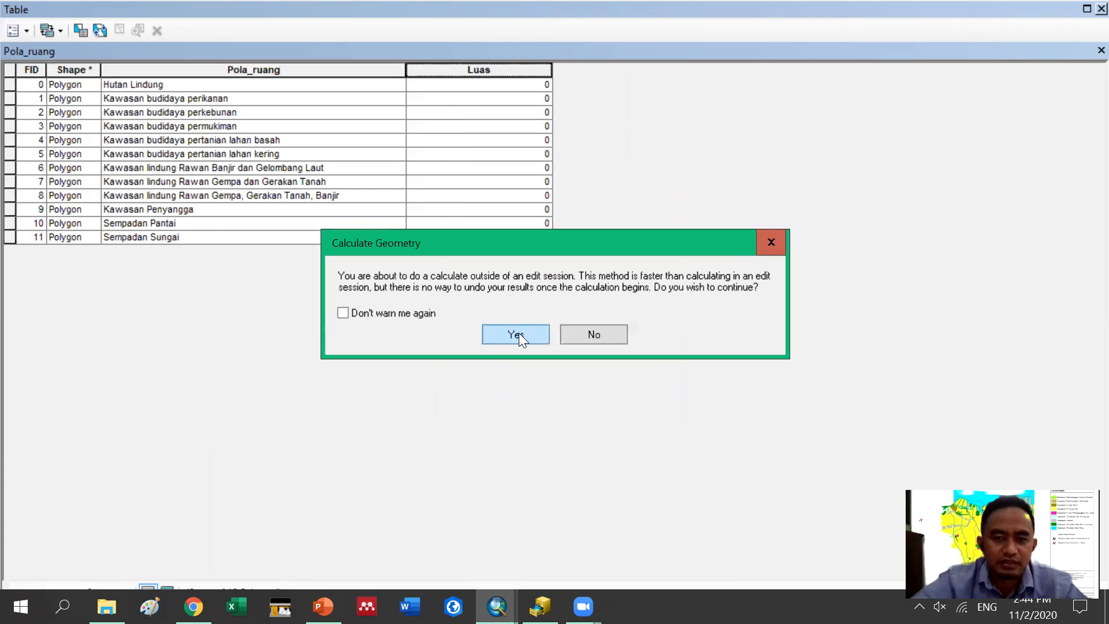
pyautogui.click(519, 334)
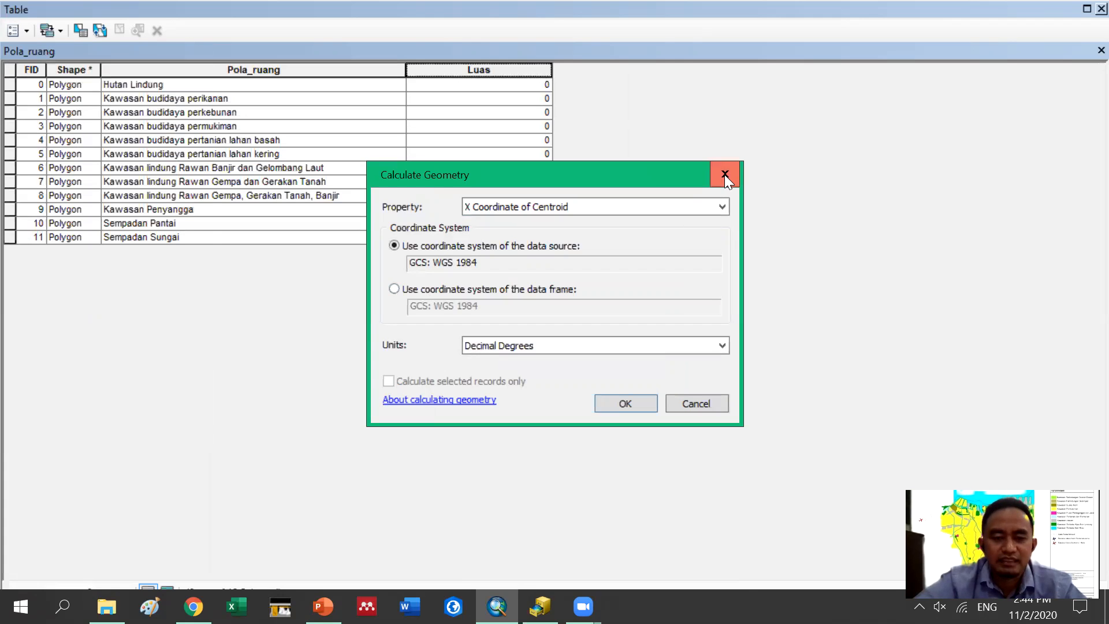
pyautogui.click(658, 209)
pyautogui.click(635, 222)
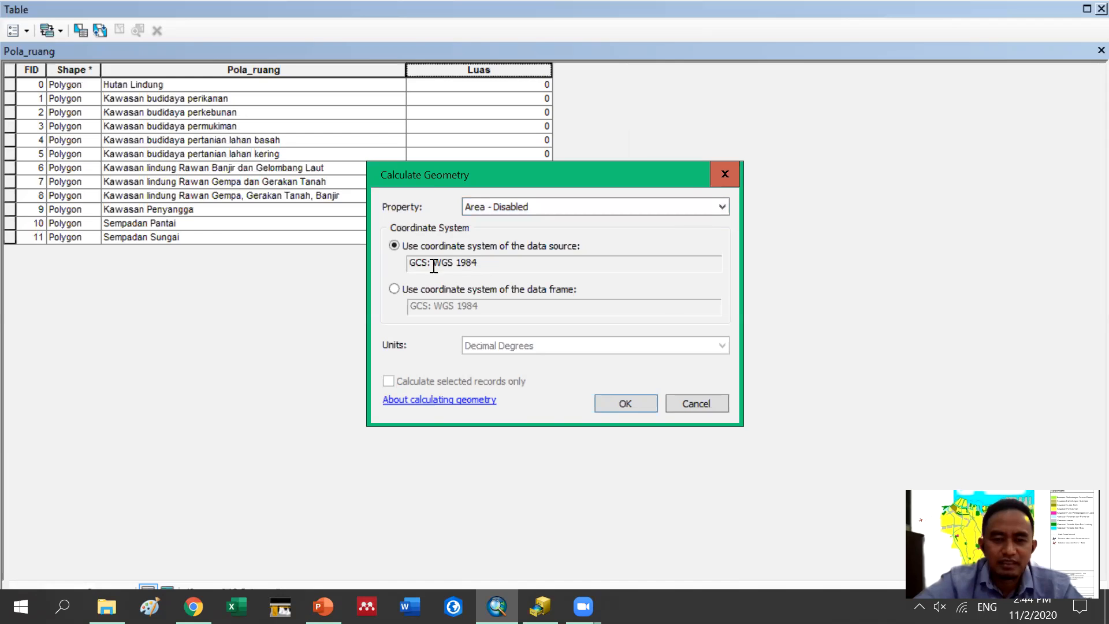
pyautogui.click(732, 175)
pyautogui.click(1100, 9)
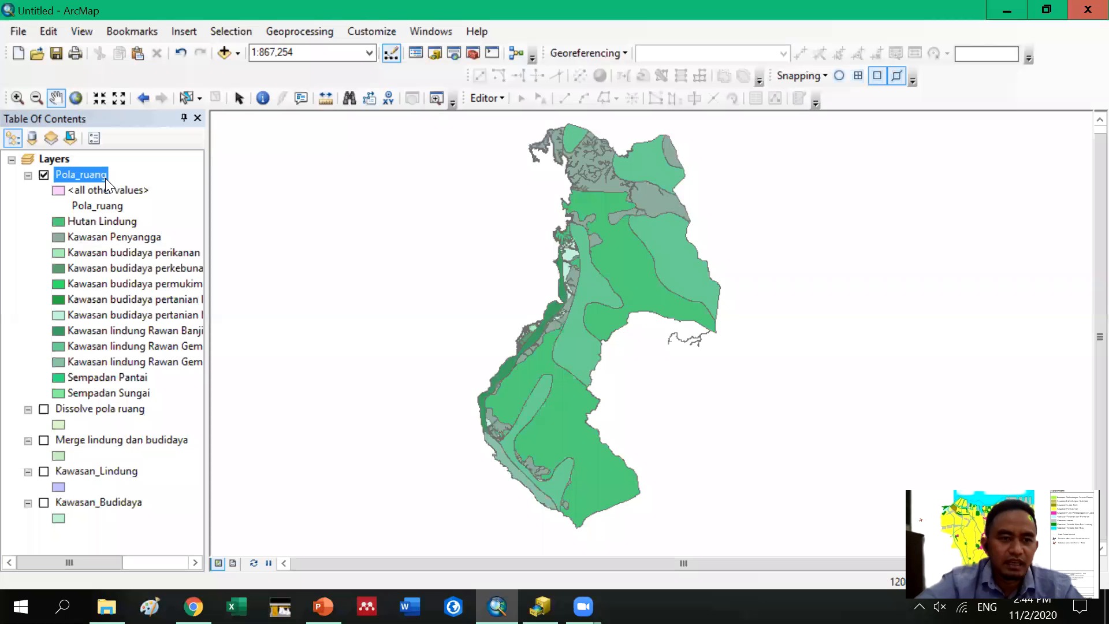
# Choose the projected coordinate system WGS 1984 UTM Zone 50S, Southern Hemisphere, for the Layers data frame
pyautogui.rightClick(40, 158)
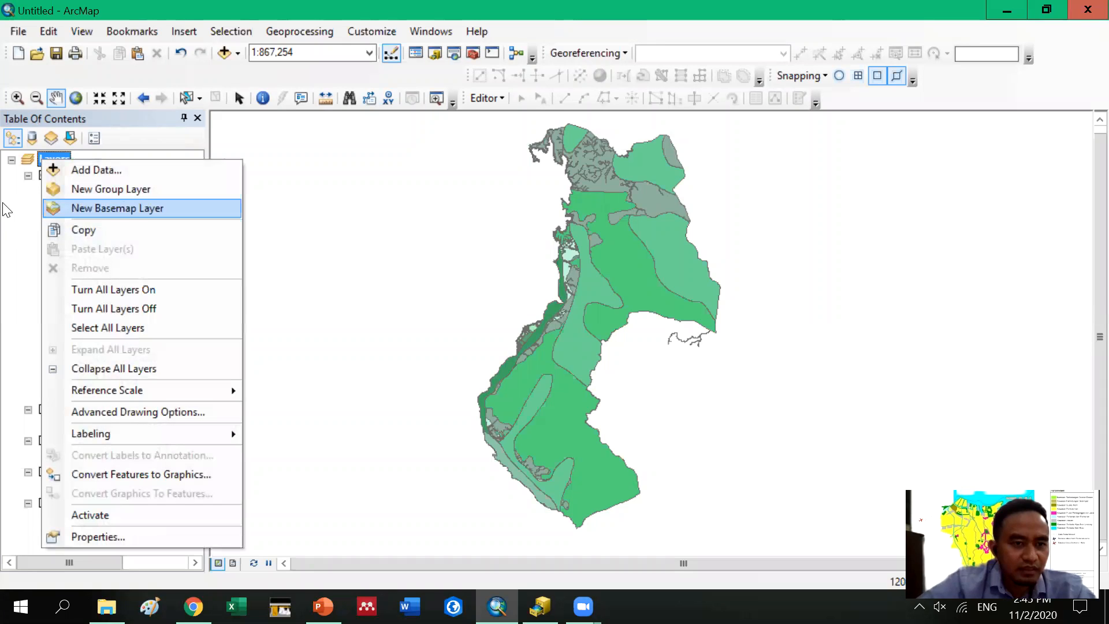
pyautogui.click(98, 537)
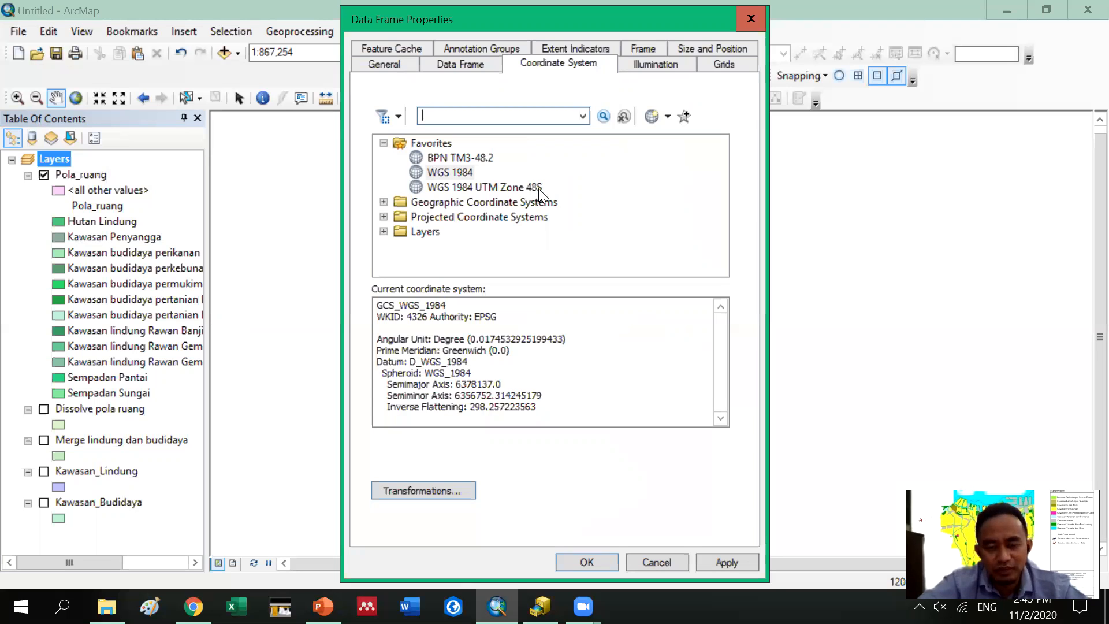
pyautogui.click(383, 217)
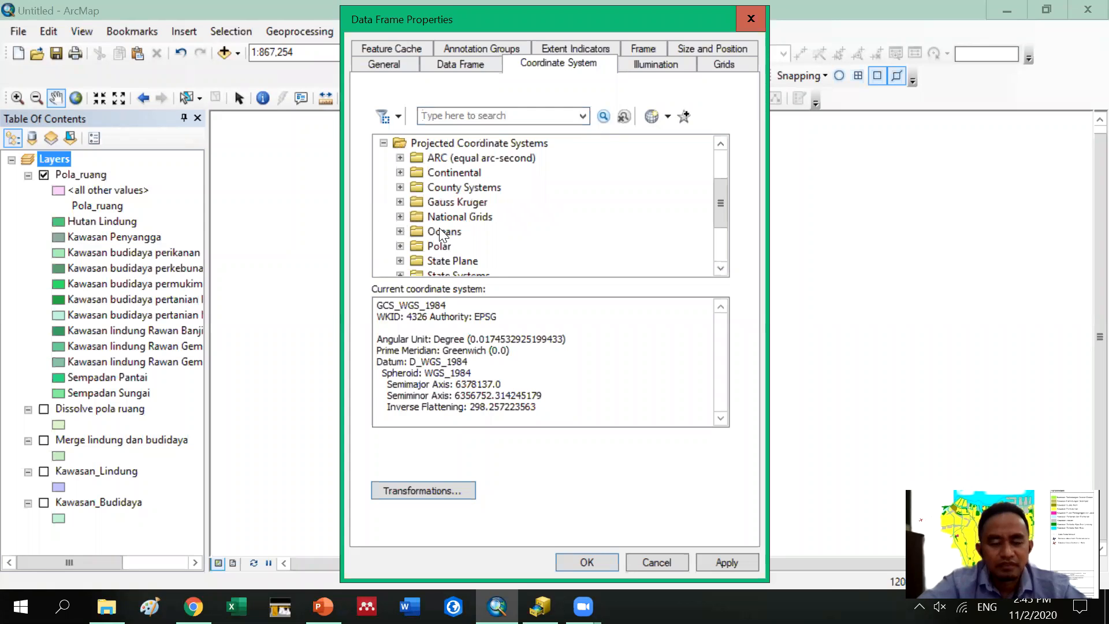
pyautogui.scroll(-2, 440, 230)
pyautogui.click(399, 216)
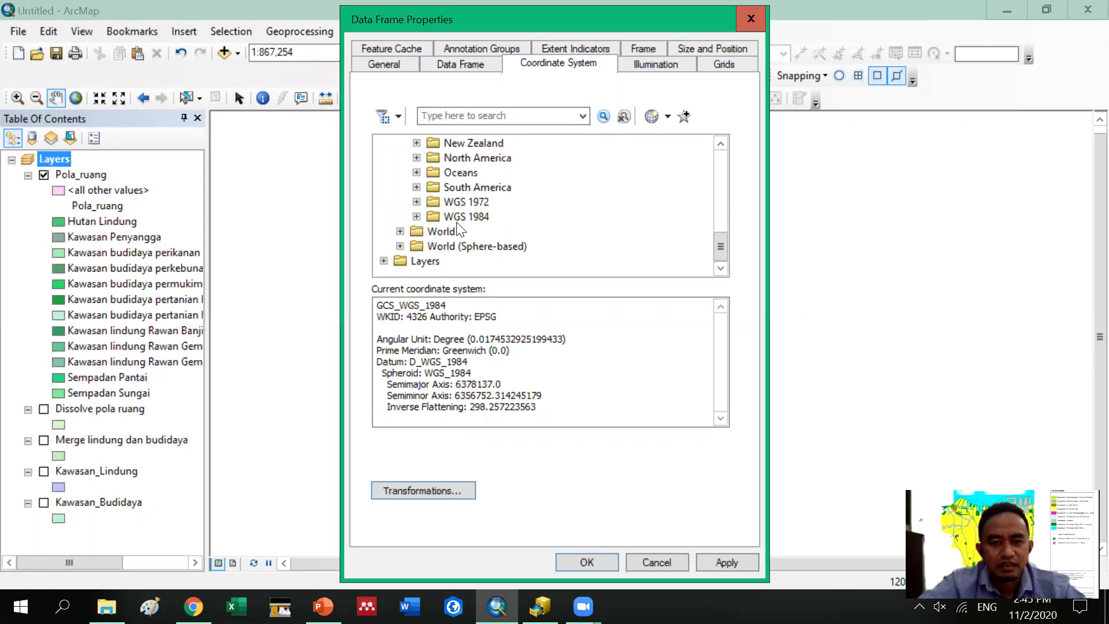
pyautogui.doubleClick(452, 218)
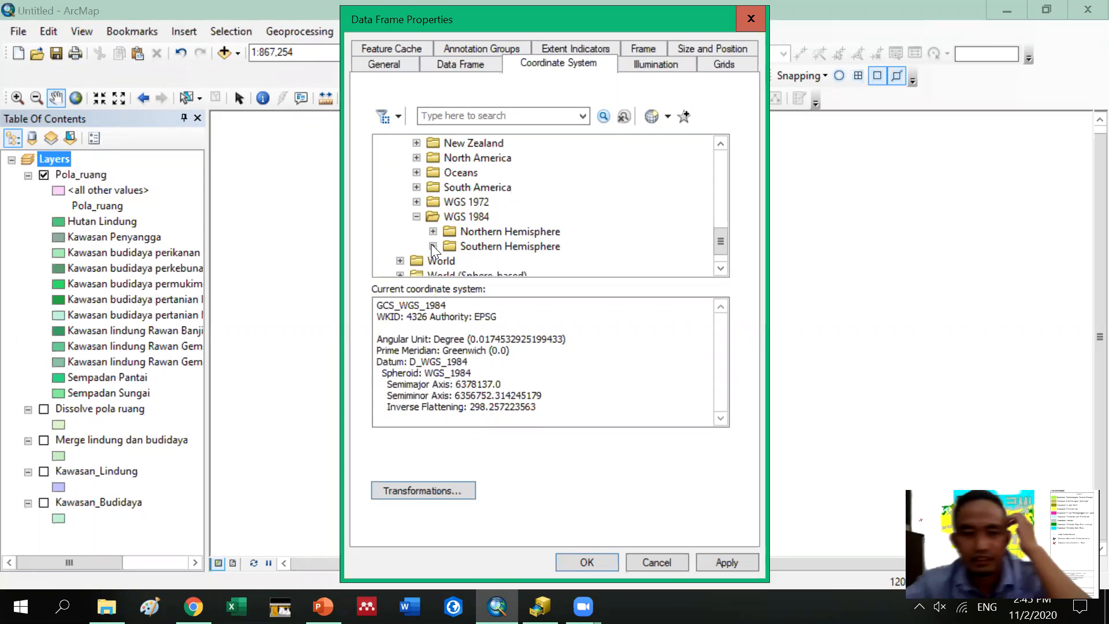
pyautogui.click(433, 247)
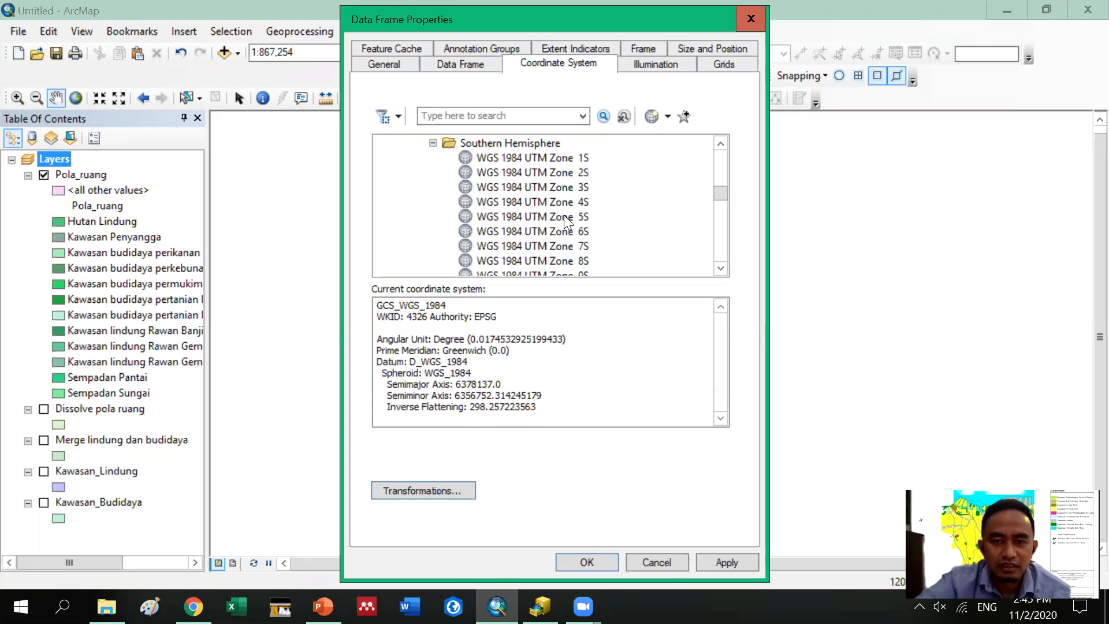
pyautogui.scroll(-17, 565, 223)
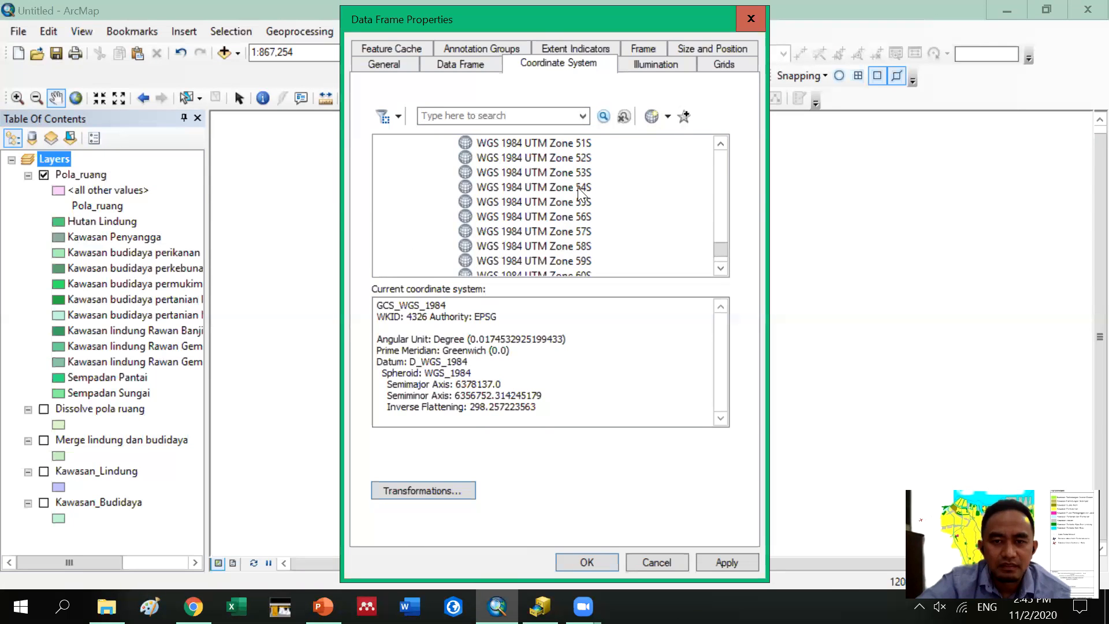
pyautogui.scroll(1, 575, 188)
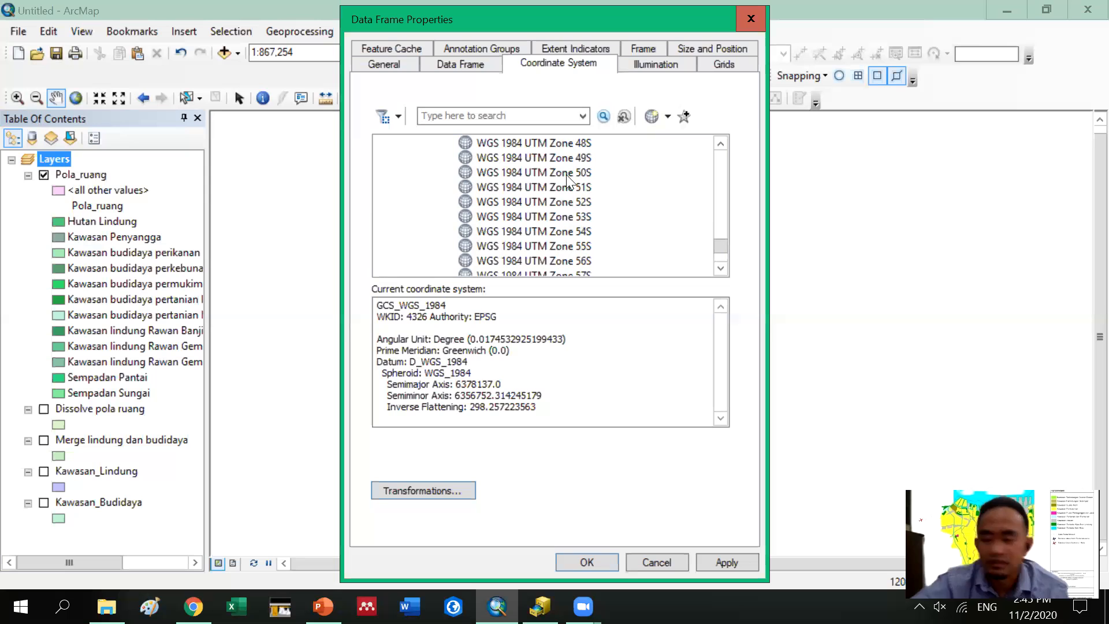
pyautogui.click(566, 174)
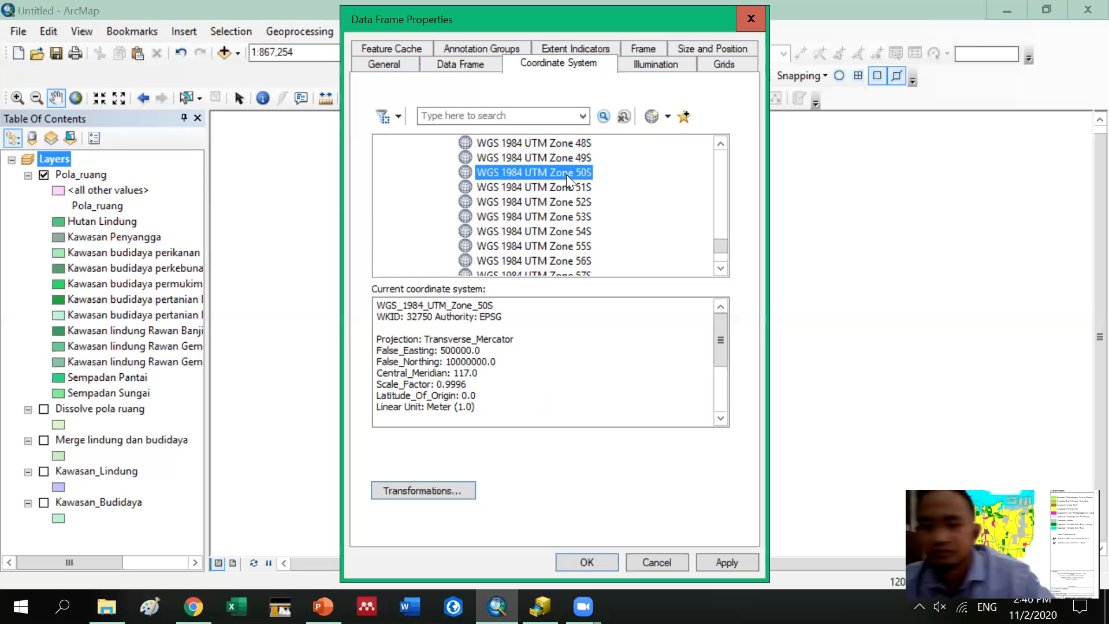
pyautogui.doubleClick(566, 173)
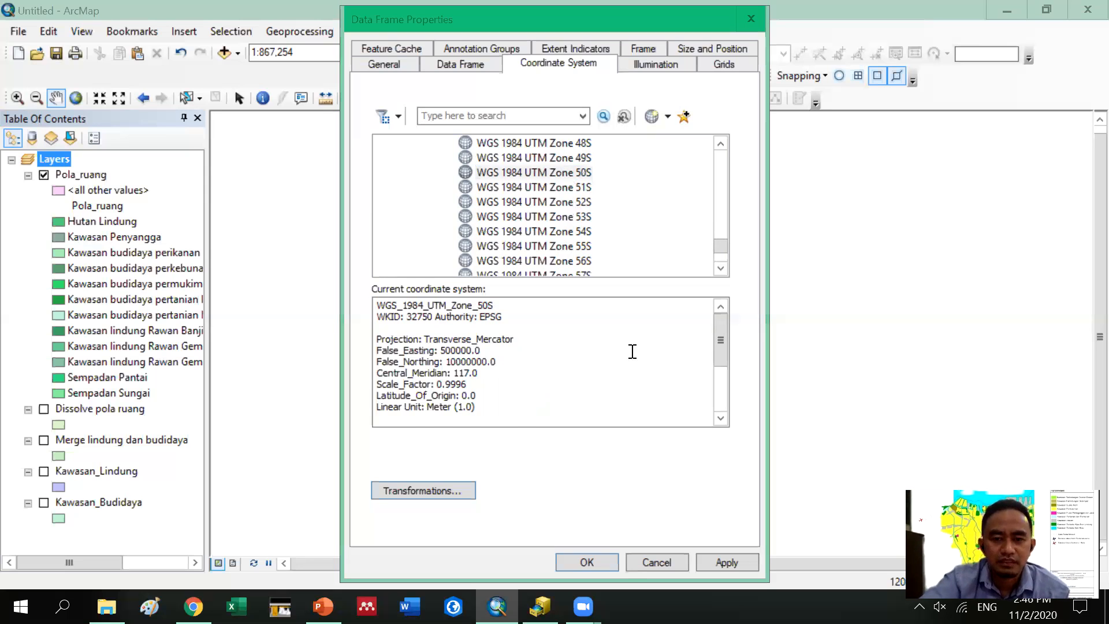
pyautogui.click(548, 520)
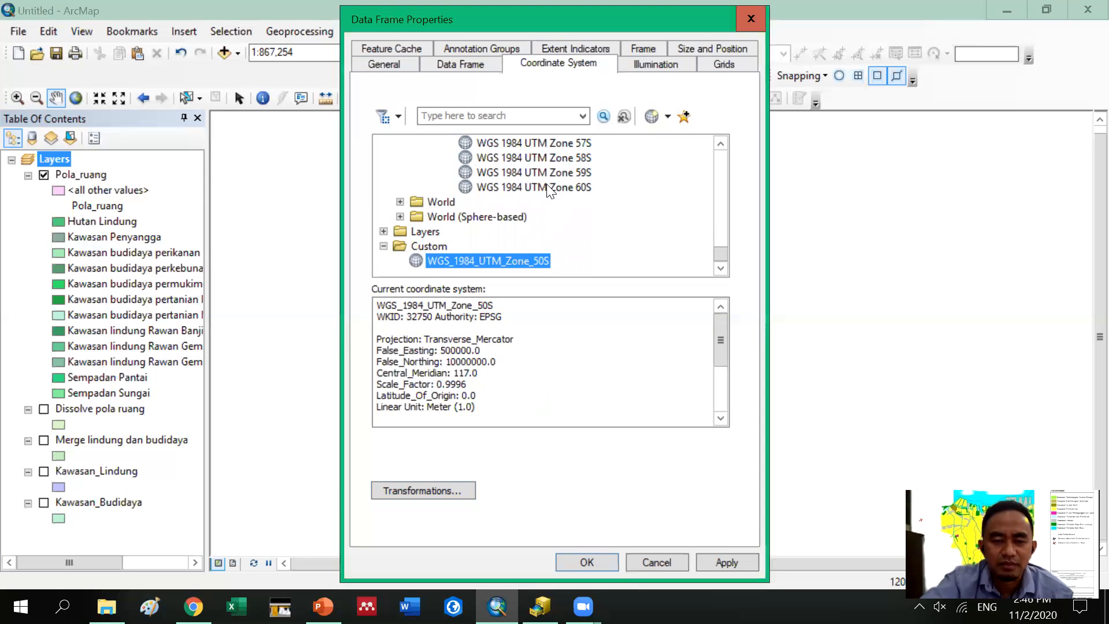
# Add WGS_1984_UTM_Zone_50S to the favorite coordinate systems and apply it to the data frame
pyautogui.scroll(2, 549, 220)
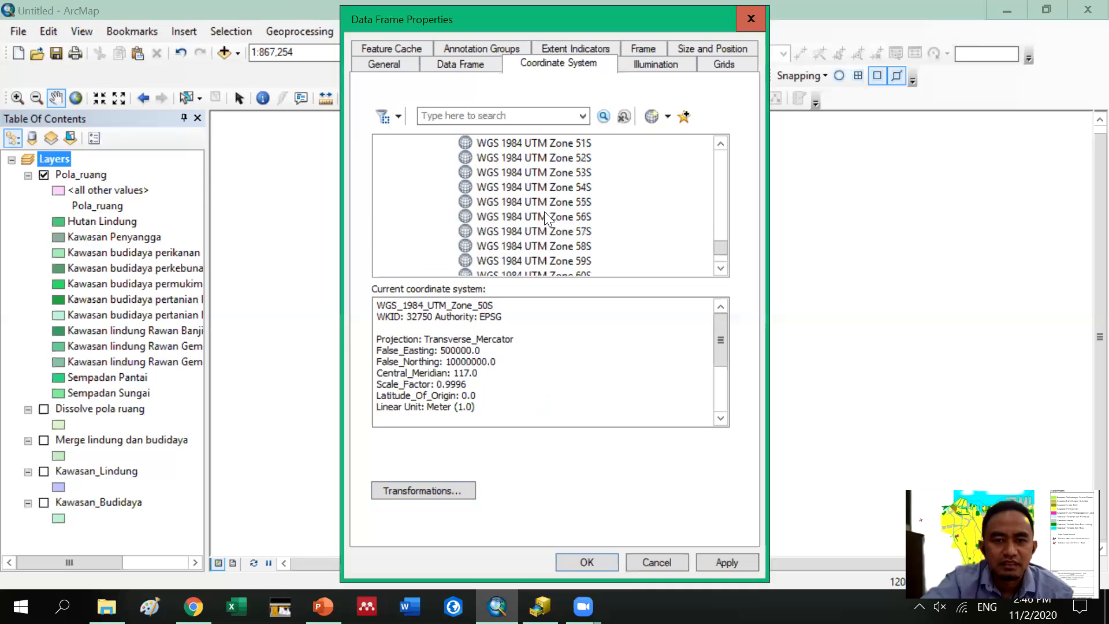
pyautogui.scroll(-2, 544, 212)
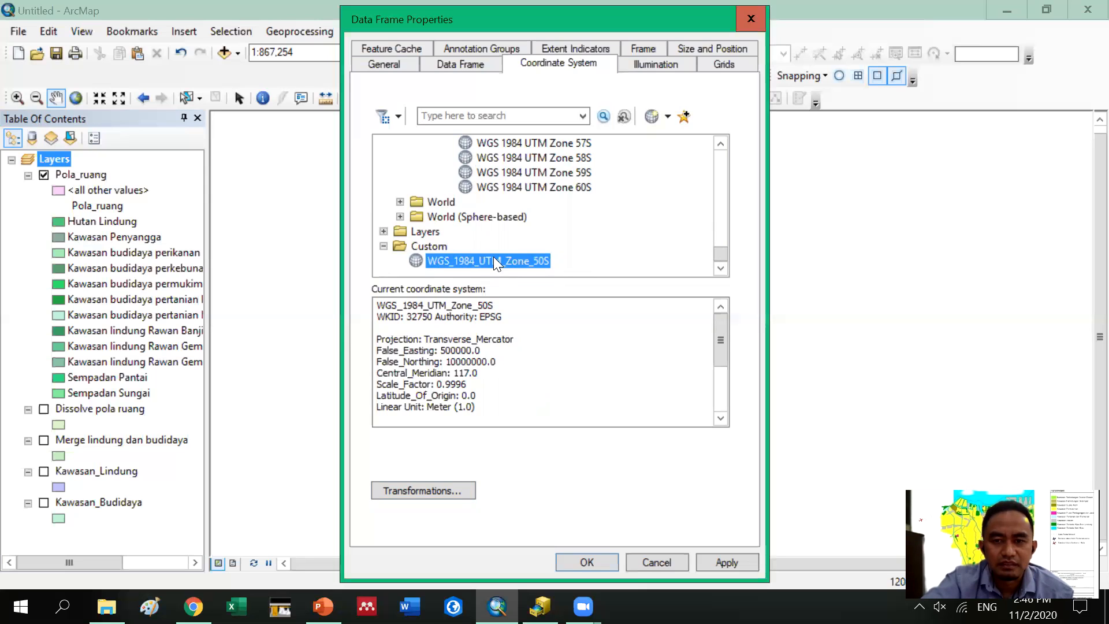
pyautogui.moveTo(721, 254); pyautogui.dragTo(735, 155)
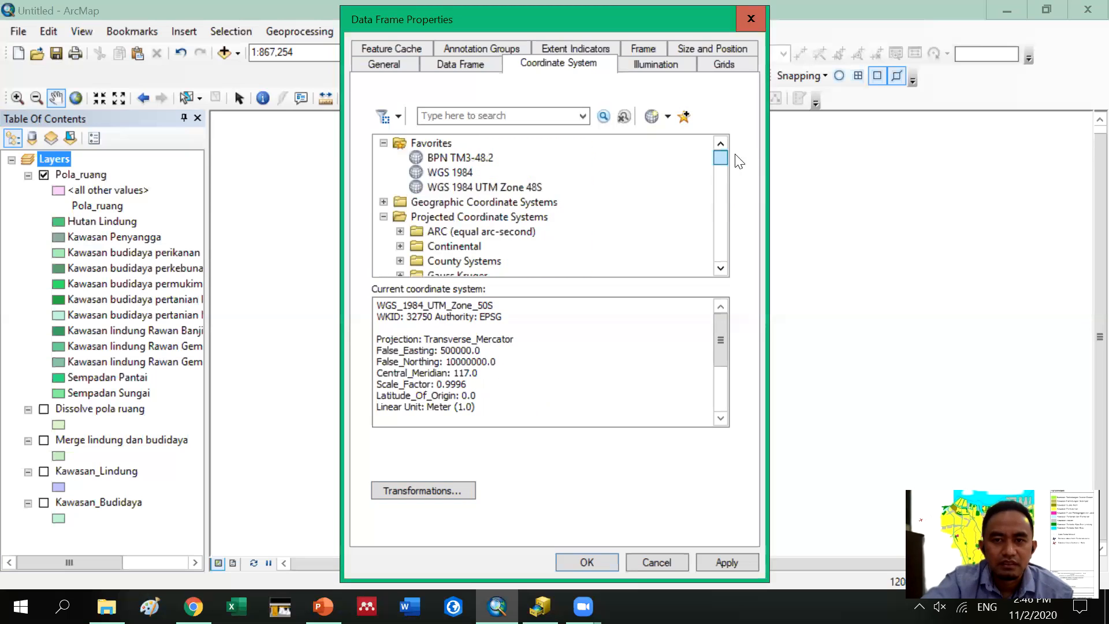
pyautogui.moveTo(740, 218); pyautogui.dragTo(734, 242)
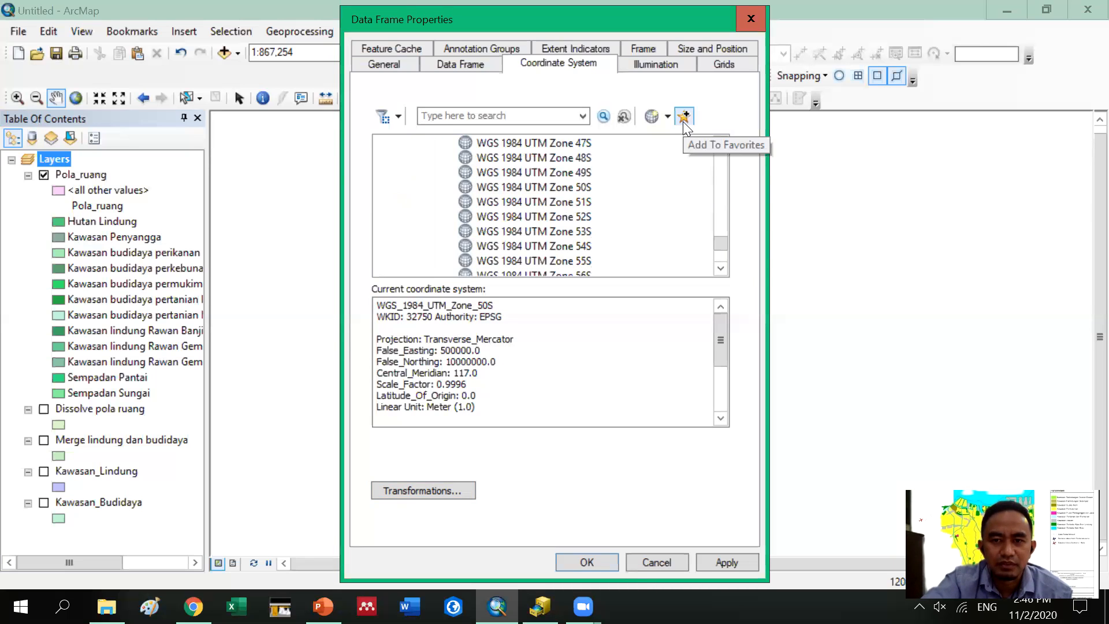
pyautogui.click(683, 117)
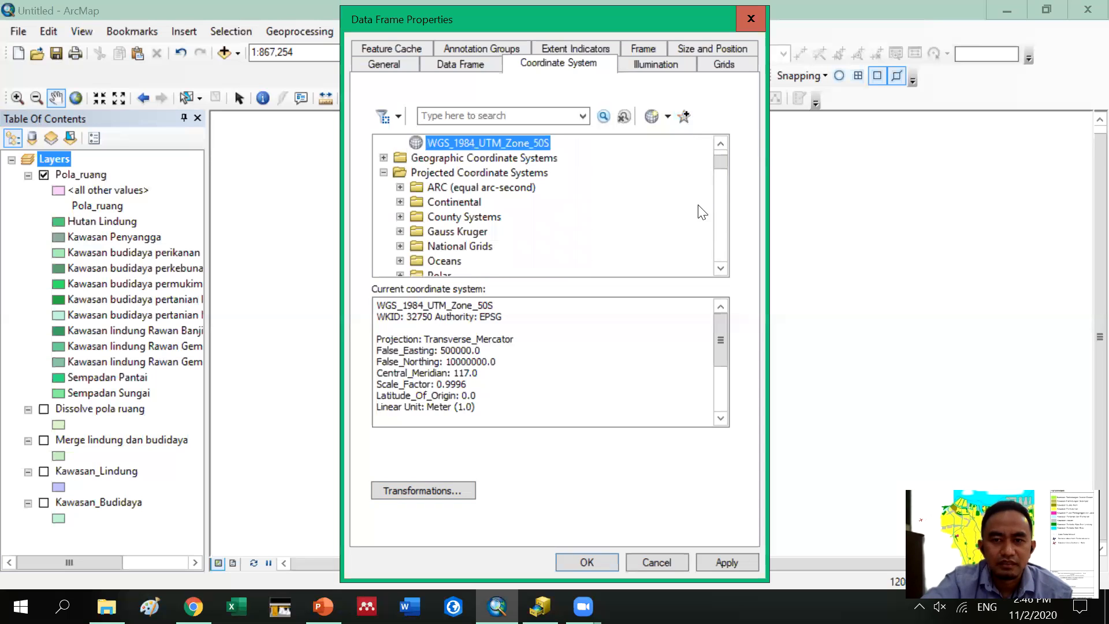
pyautogui.moveTo(721, 159); pyautogui.dragTo(719, 152)
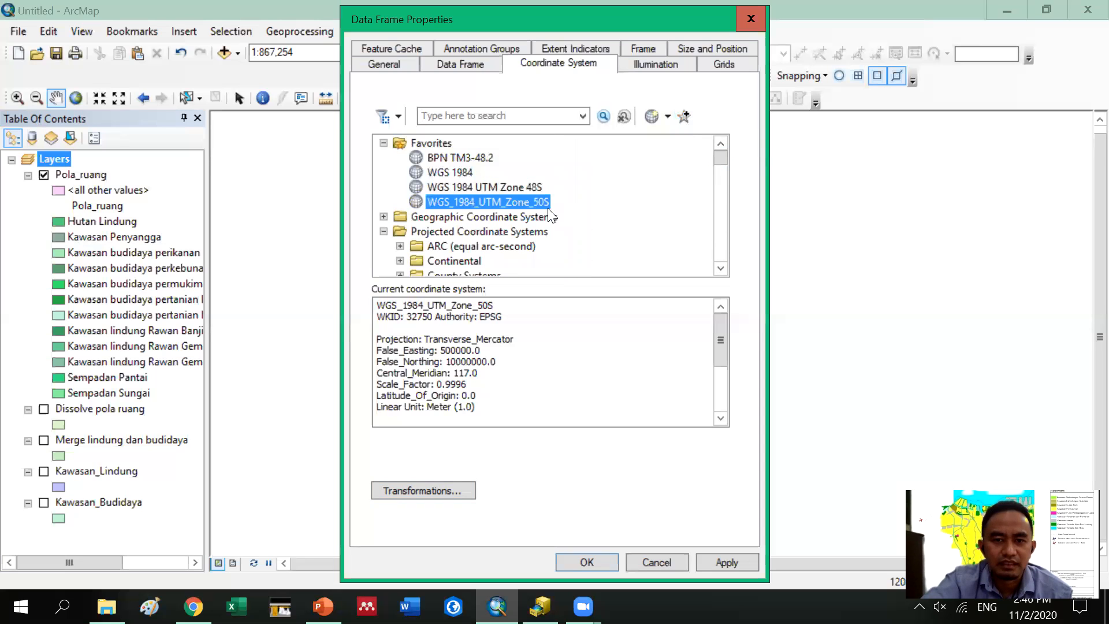
pyautogui.click(723, 563)
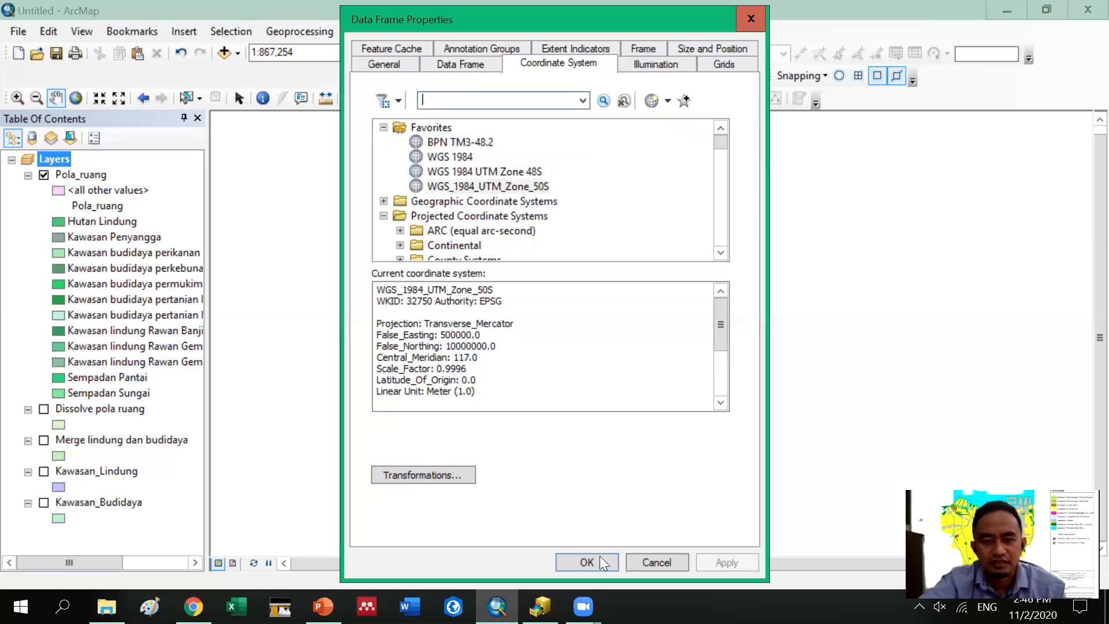
# Accept the data frame's UTM Zone 50S coordinate system and start Calculate Geometry on the Luas field in the Pola_ruang attribute table
pyautogui.click(587, 562)
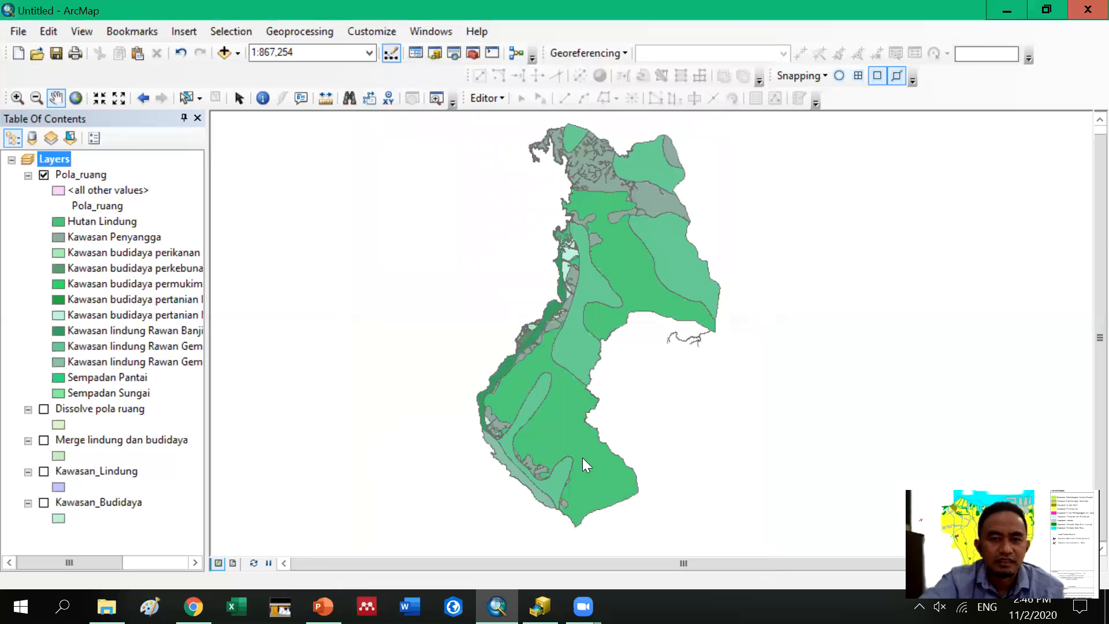
pyautogui.rightClick(66, 174)
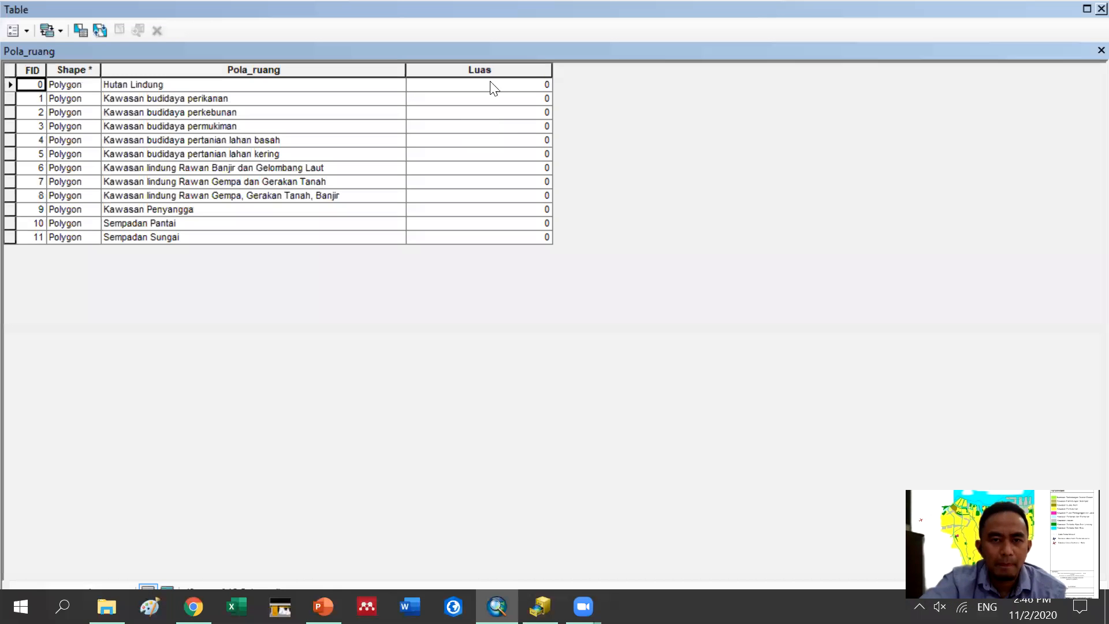
pyautogui.rightClick(493, 71)
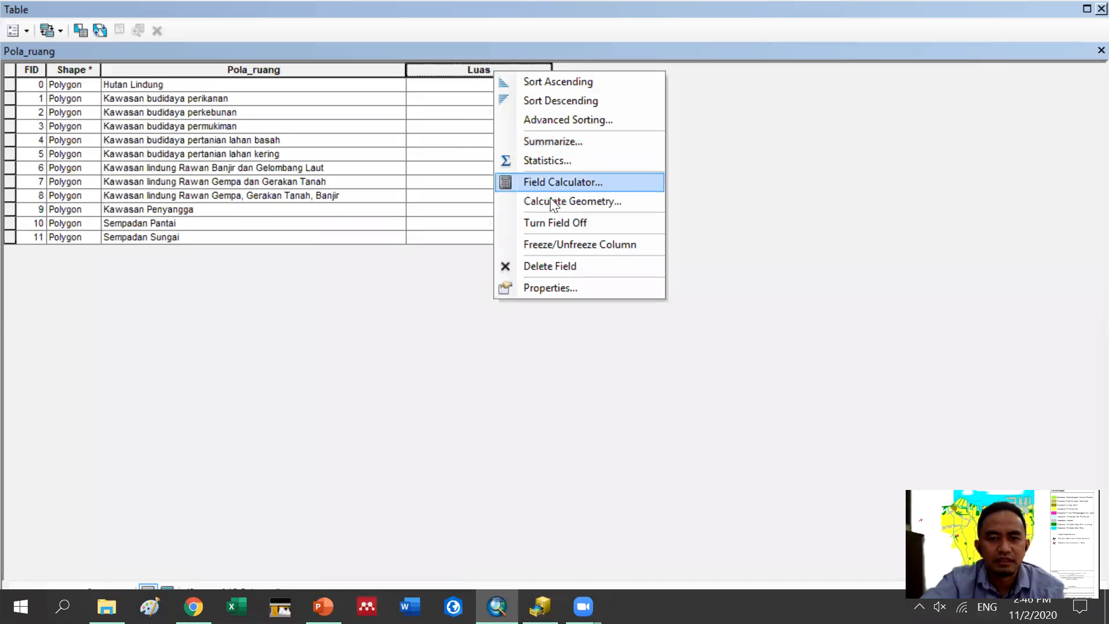
pyautogui.click(550, 200)
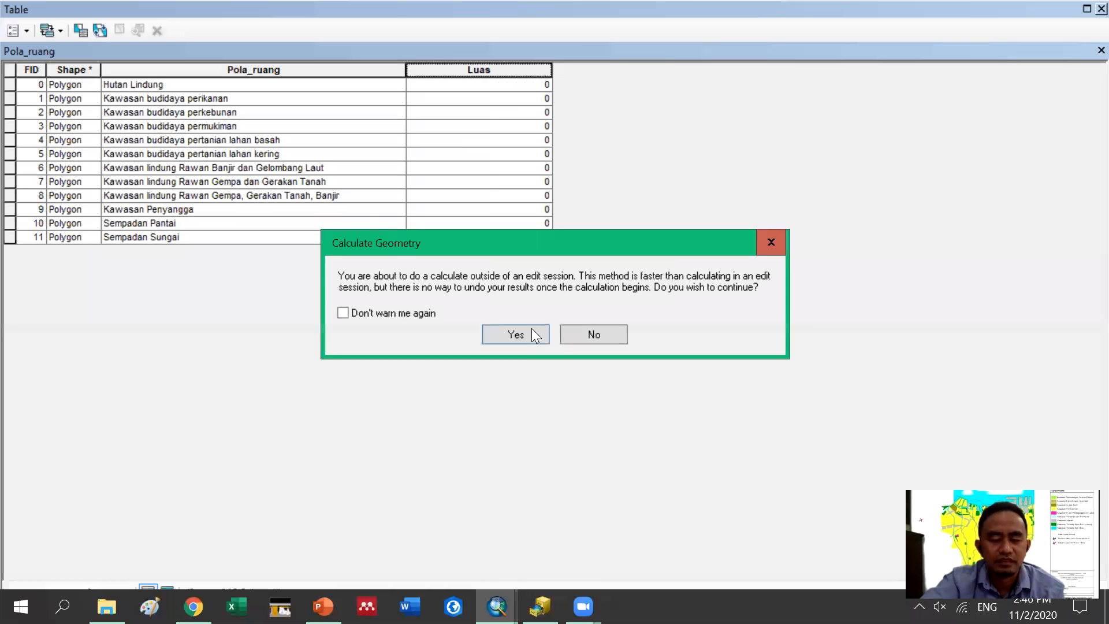
pyautogui.click(532, 329)
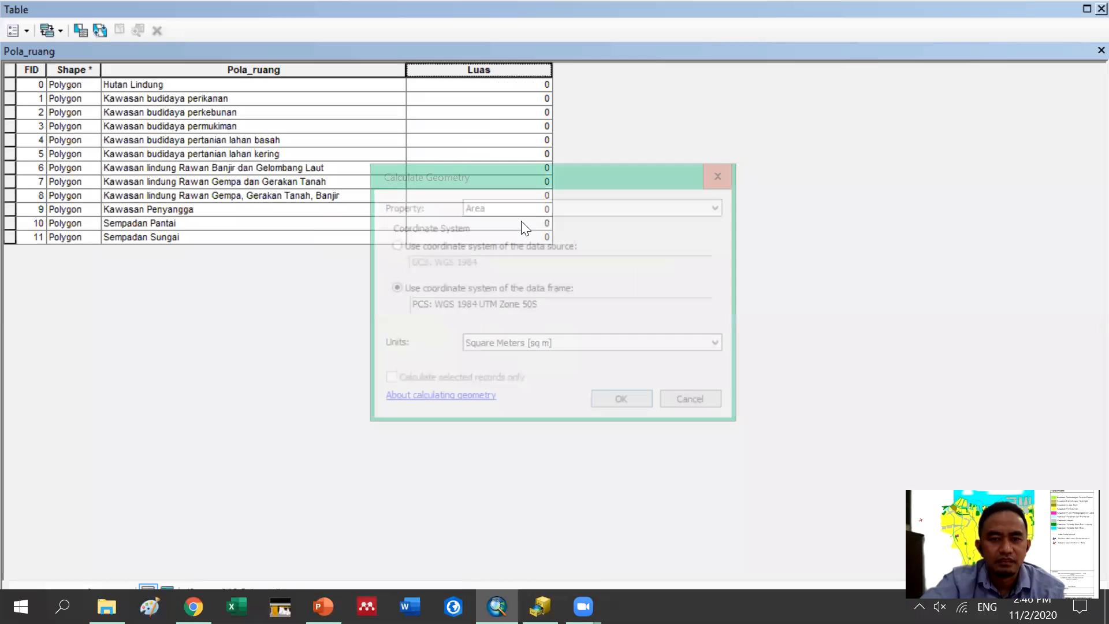
# Calculate Luas as Area in Square Kilometers using the data frame's coordinate system, and close the attribute table
pyautogui.click(659, 204)
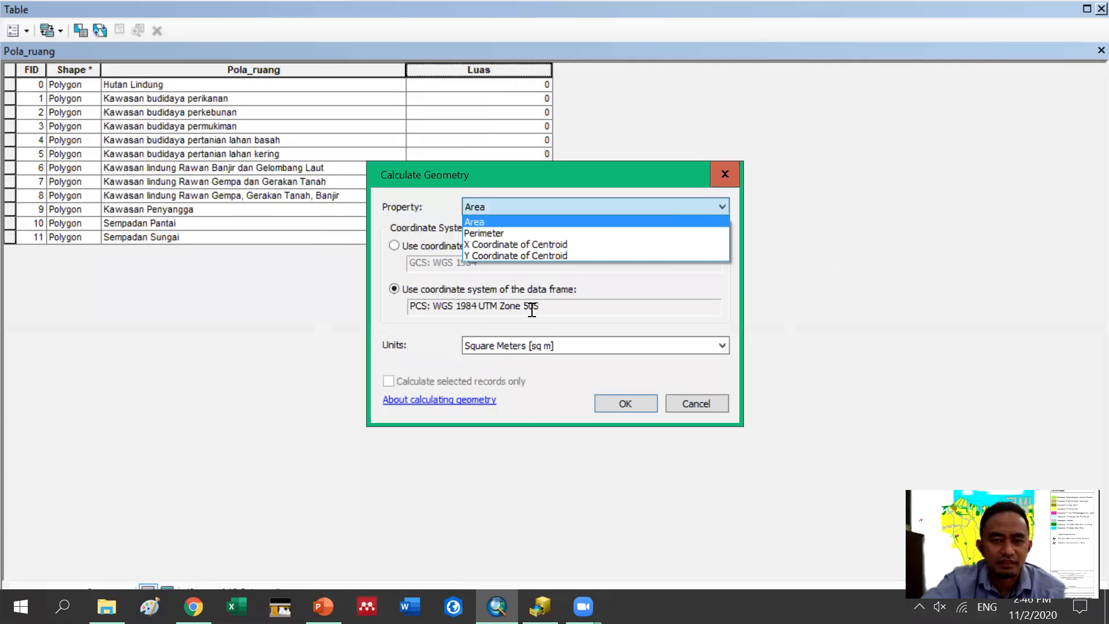
pyautogui.click(581, 222)
pyautogui.click(584, 208)
pyautogui.click(665, 352)
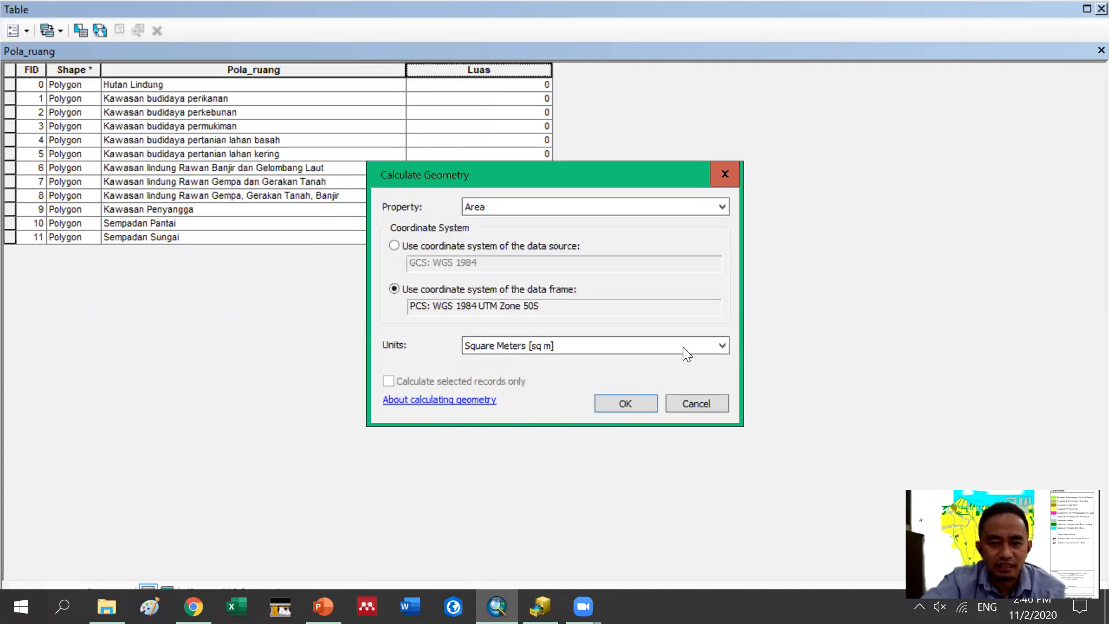
pyautogui.click(684, 349)
pyautogui.click(617, 417)
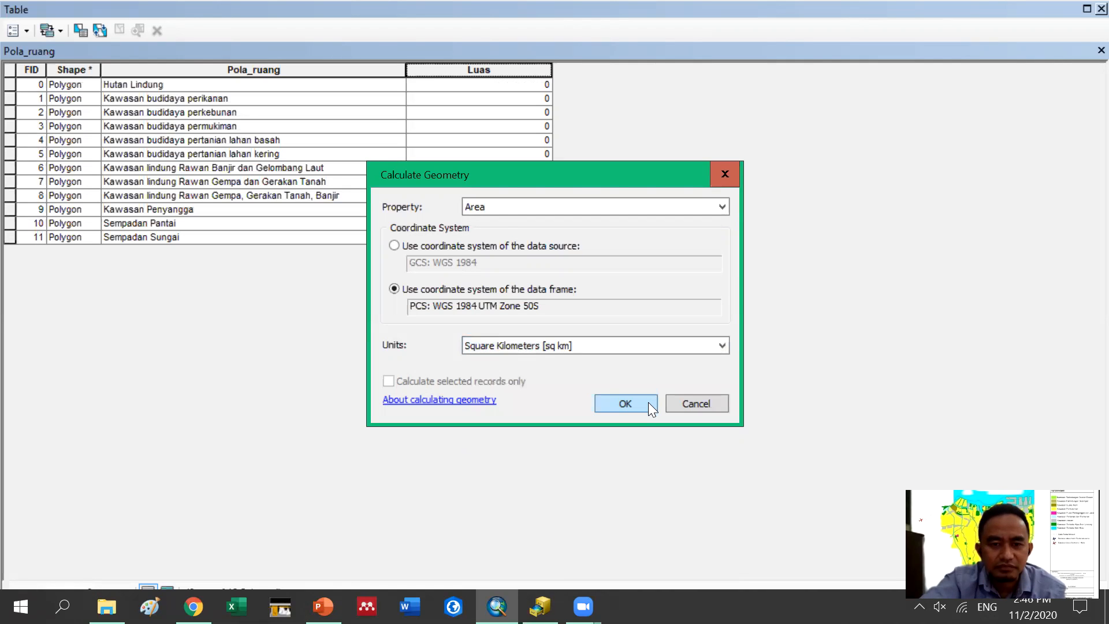
pyautogui.click(648, 403)
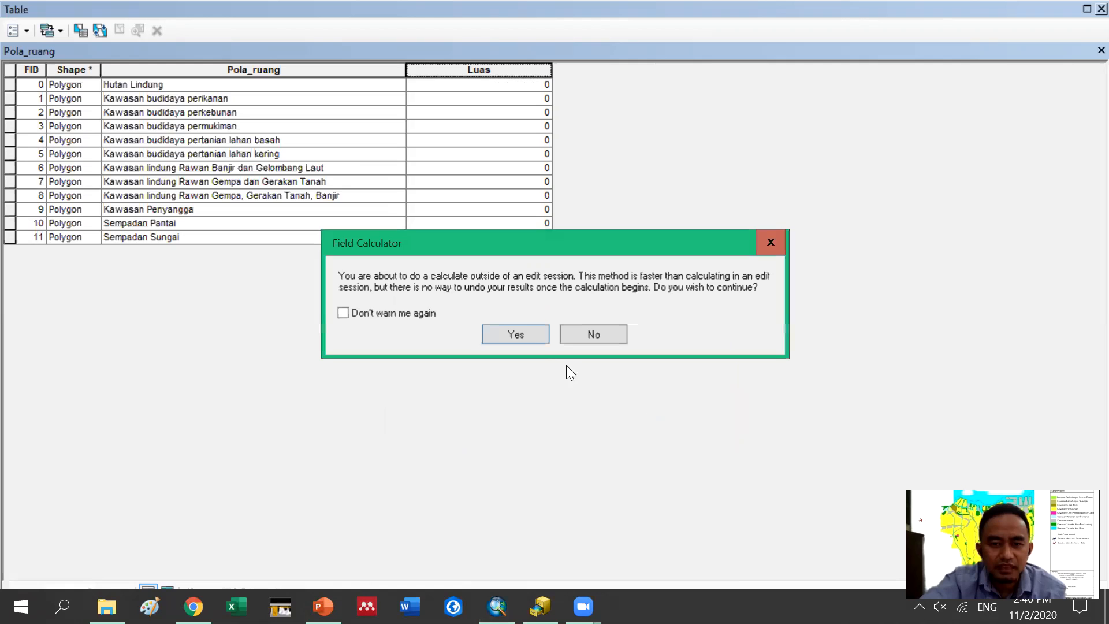
pyautogui.click(543, 337)
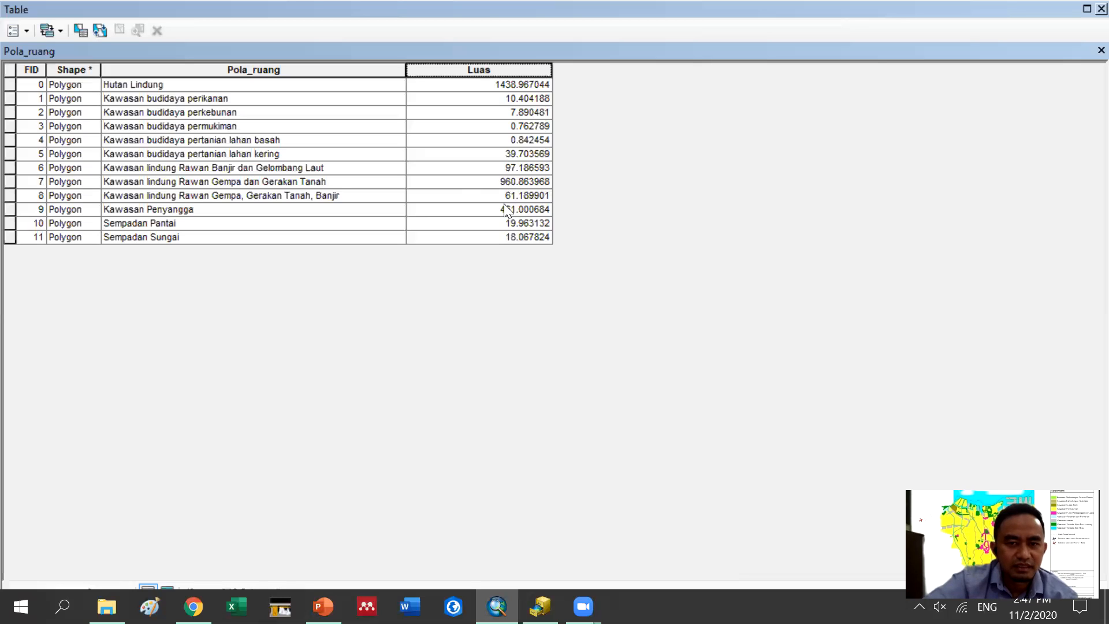
pyautogui.click(1083, 55)
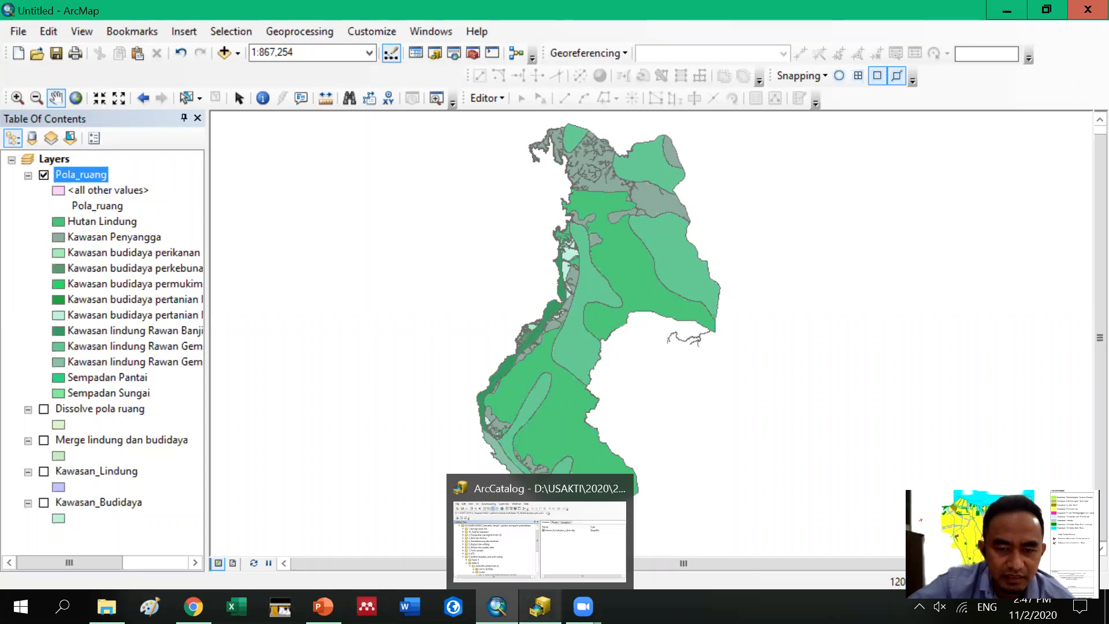
# Switch to ArcCatalog, maximize it, collapse the Kelas B folder and expand the HASIL folder under Kelas A
pyautogui.click(540, 607)
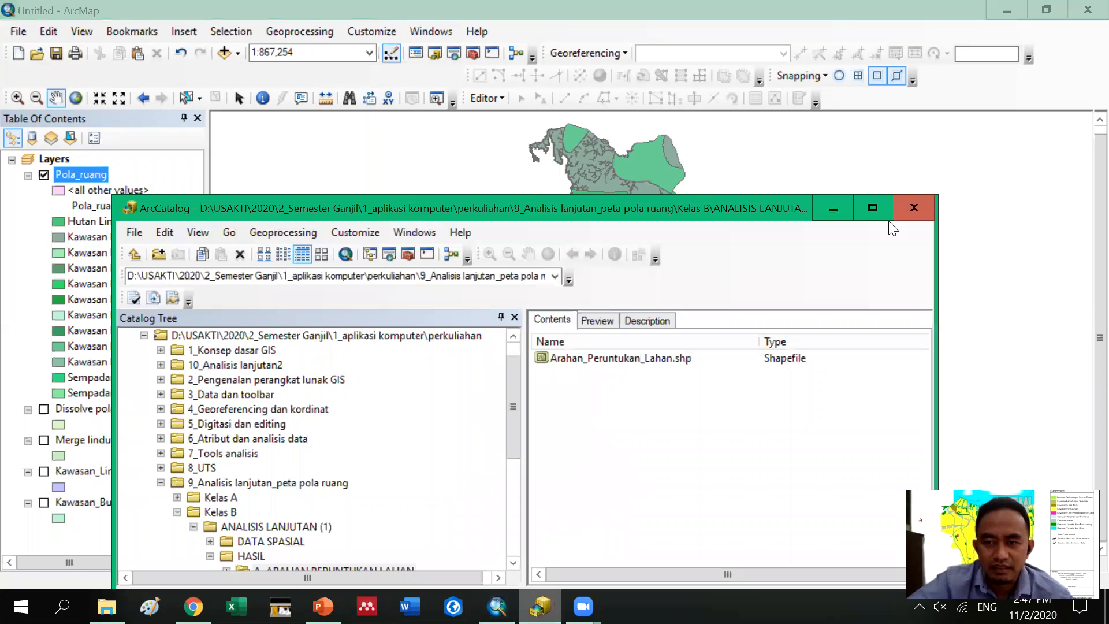
pyautogui.click(873, 209)
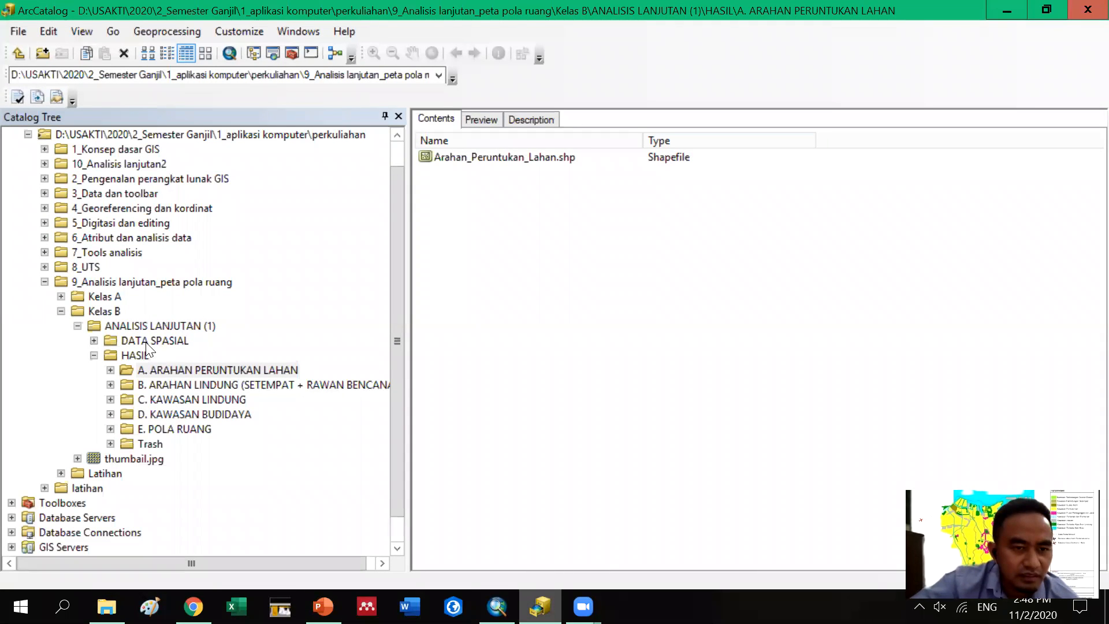
pyautogui.click(104, 296)
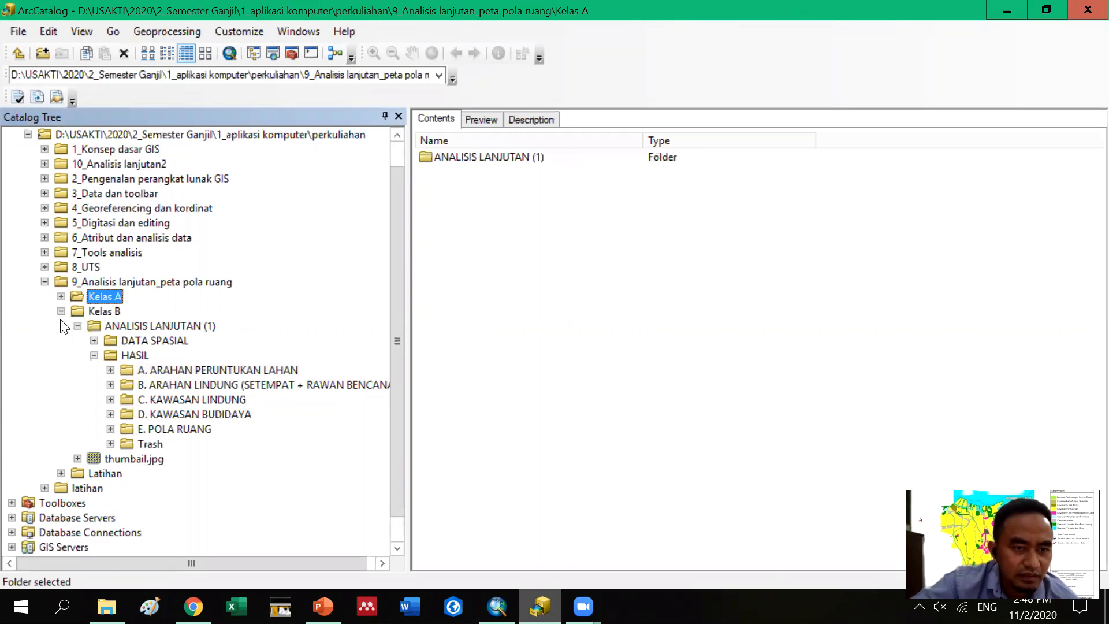
pyautogui.click(61, 312)
pyautogui.click(61, 326)
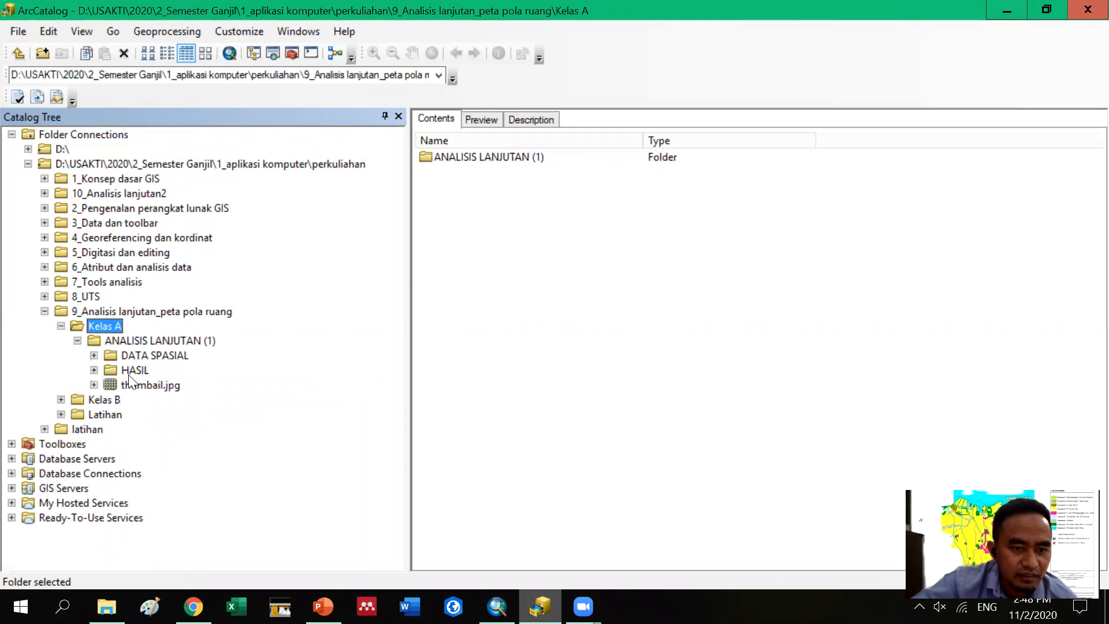
pyautogui.click(94, 370)
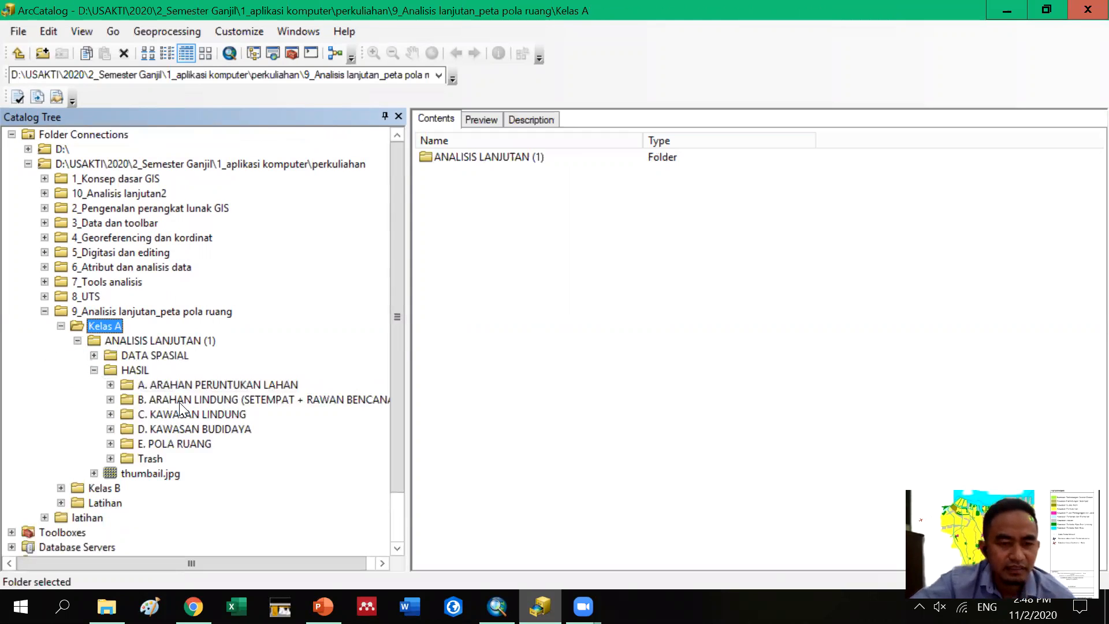
# Examine the shapefiles in the HASIL subfolders from E. POLA RUANG up to A. ARAHAN PERUNTUKAN LAHAN, and return to ArcMap
pyautogui.doubleClick(175, 444)
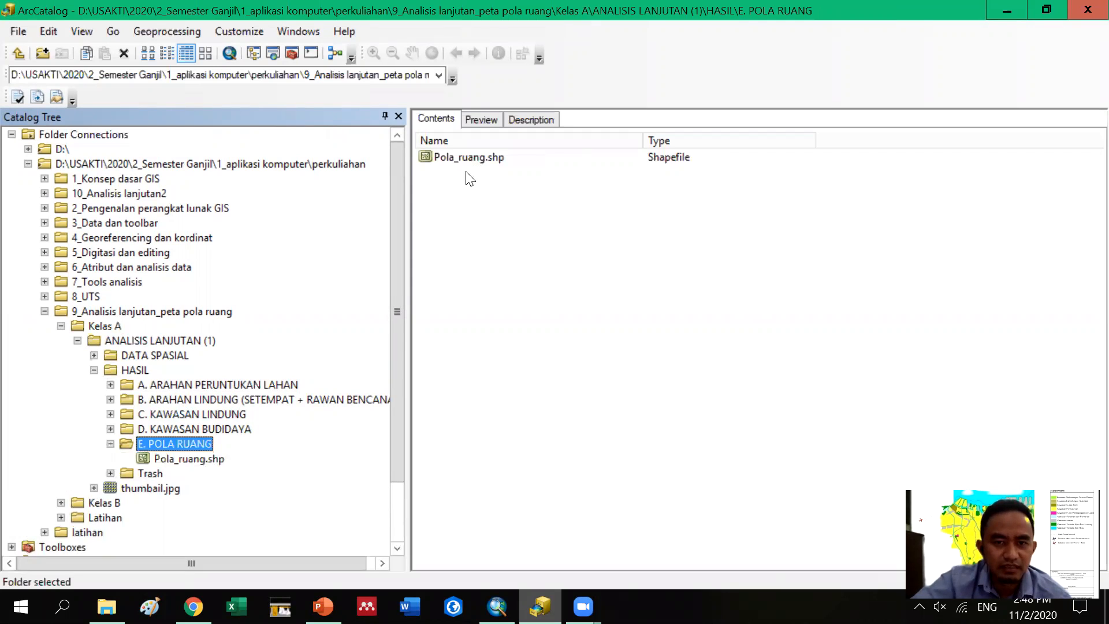
pyautogui.doubleClick(207, 427)
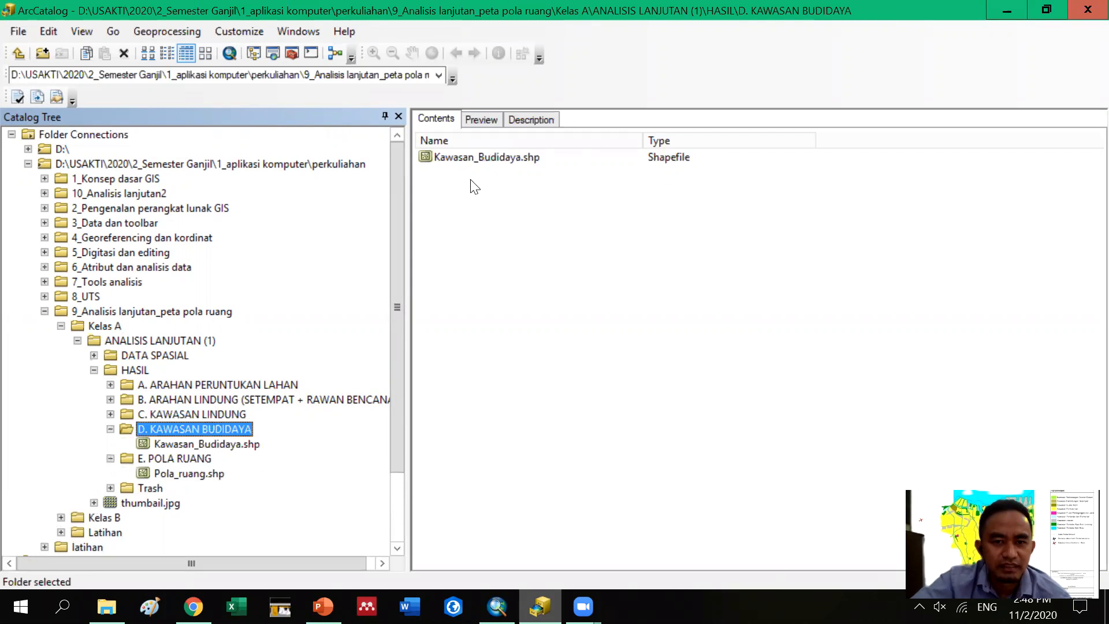
pyautogui.doubleClick(219, 415)
pyautogui.doubleClick(218, 399)
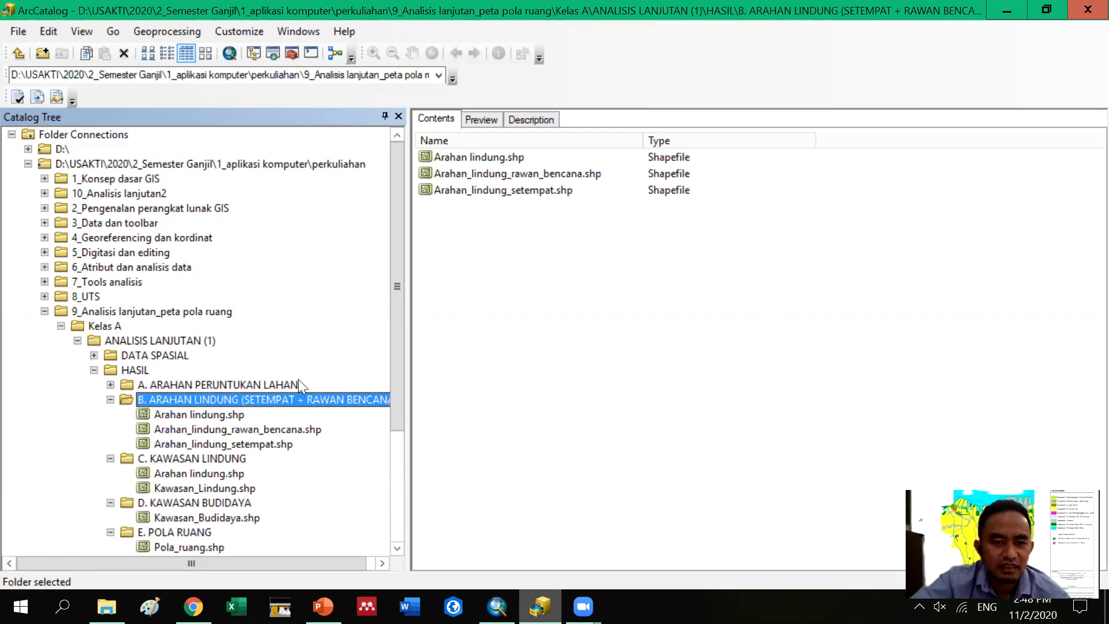
pyautogui.doubleClick(250, 383)
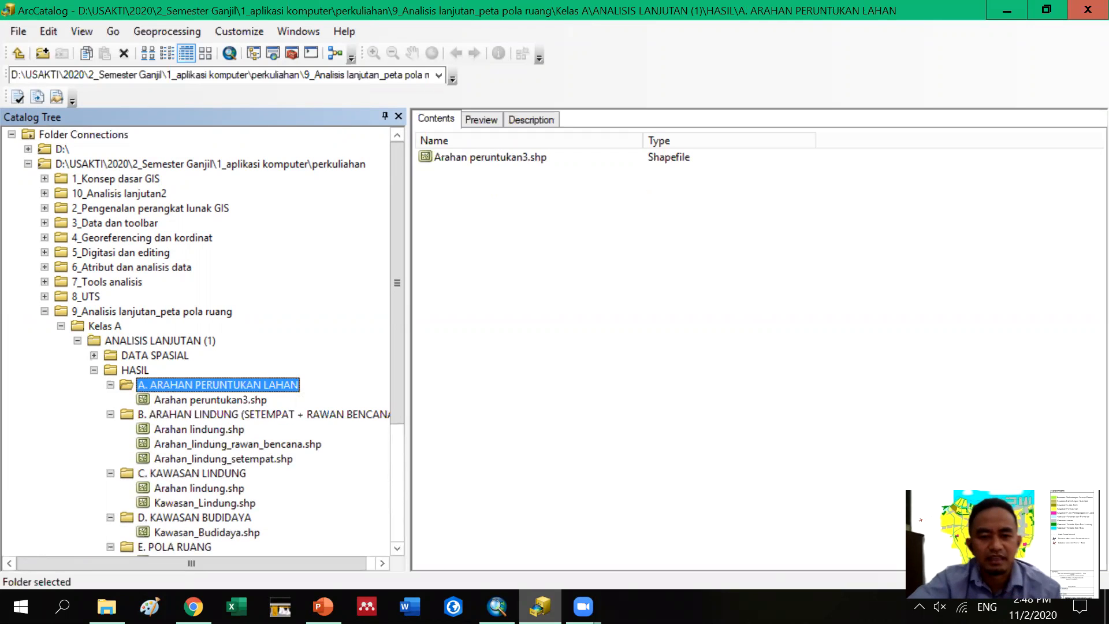
pyautogui.hotkey('alt', 'Tab')
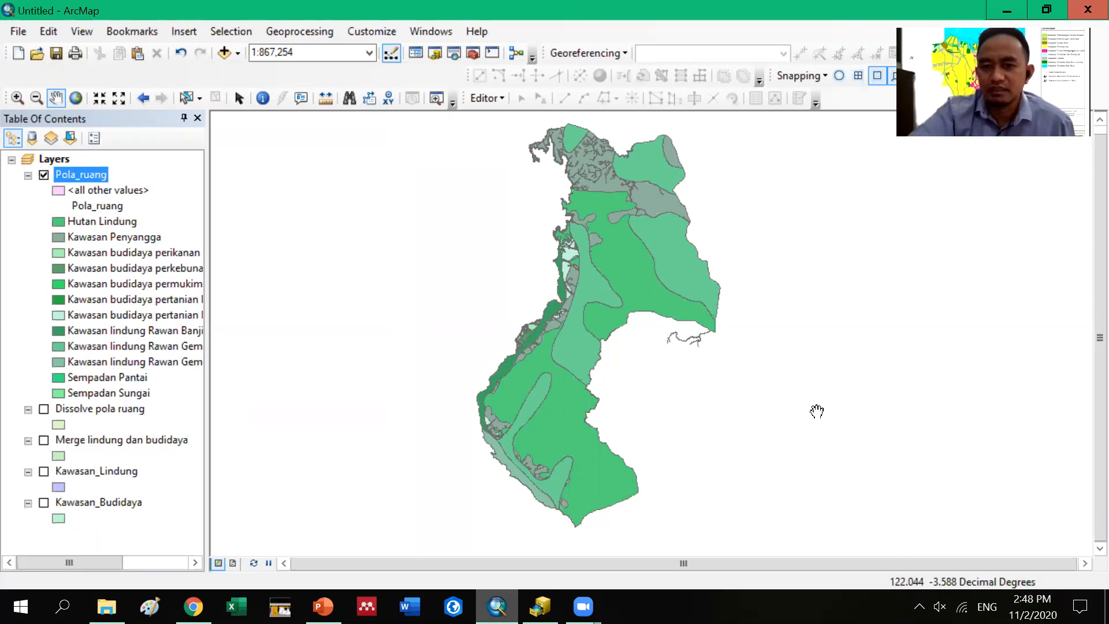
# View the Pola_ruang map on the page in layout view and return to data view
pyautogui.moveTo(760, 347); pyautogui.dragTo(760, 352)
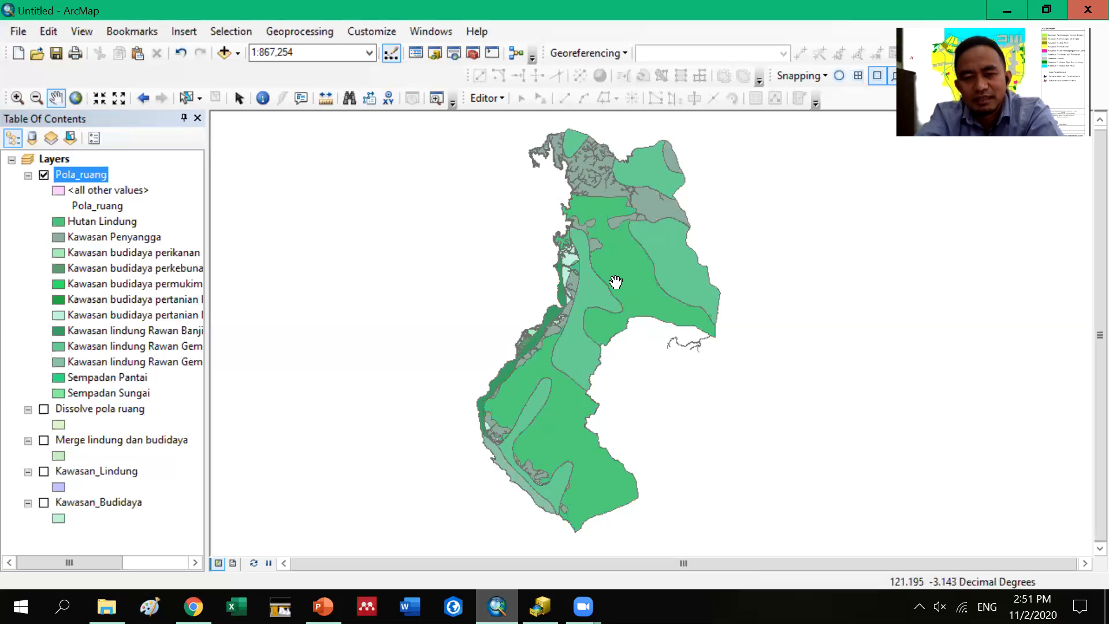
pyautogui.click(233, 564)
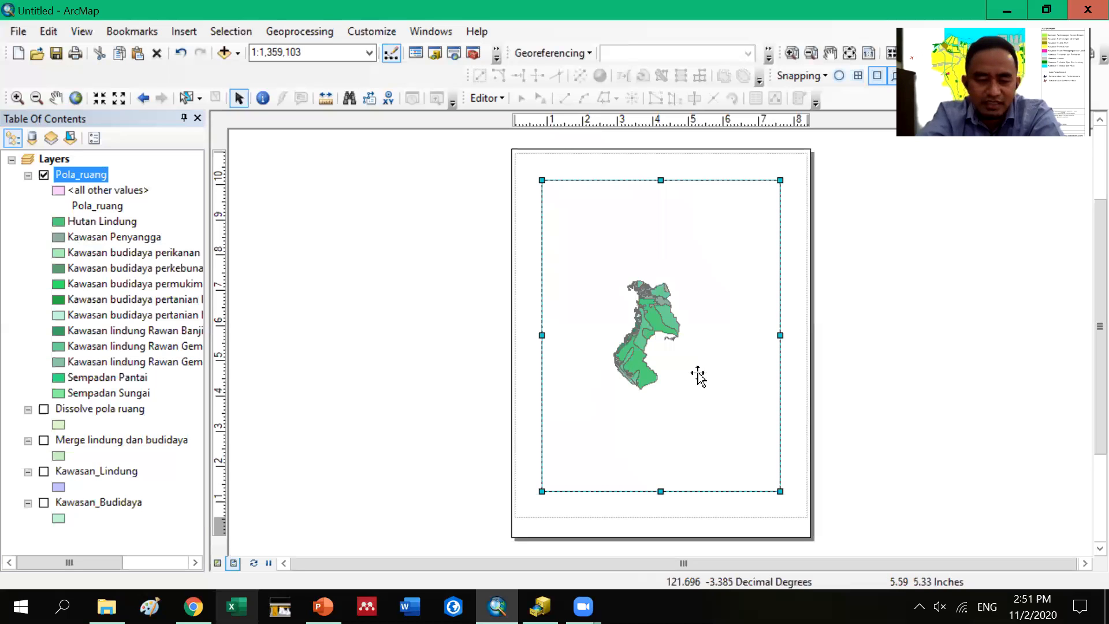
pyautogui.click(219, 564)
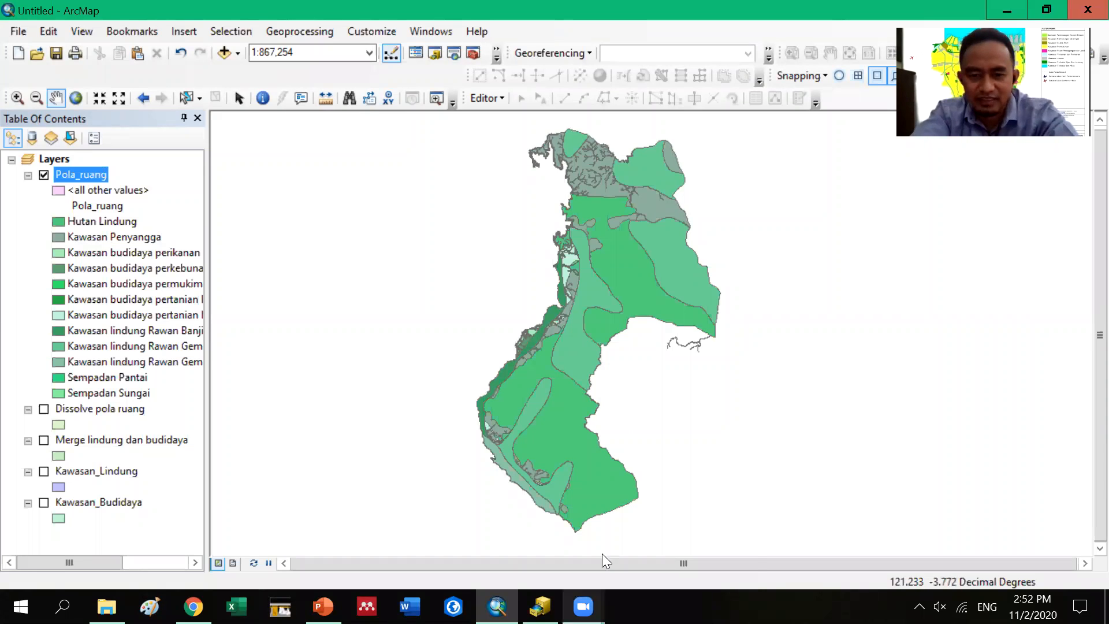
pyautogui.moveTo(584, 606)
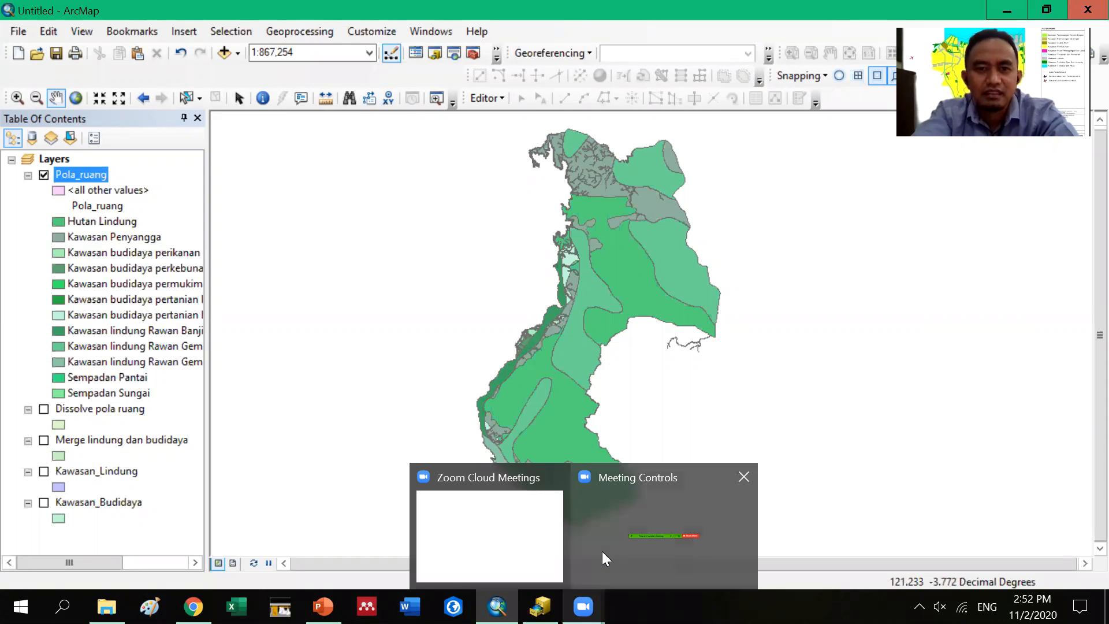